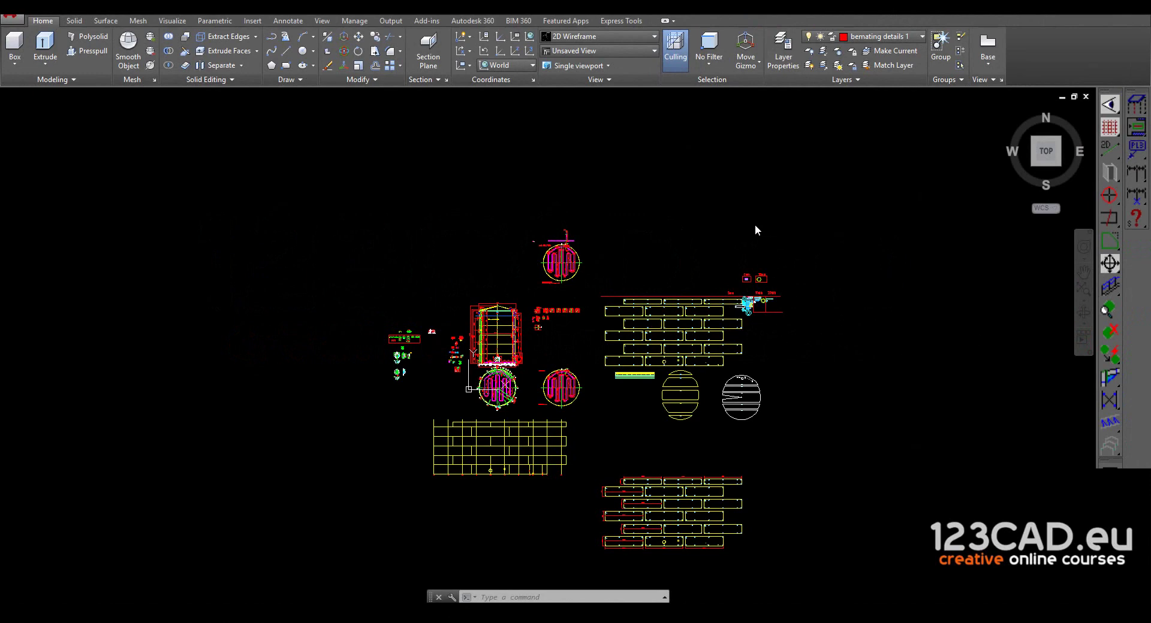
Zoom around the tank section drawing to locate the wall, base and roof lines
scroll(474, 335, up, 8)
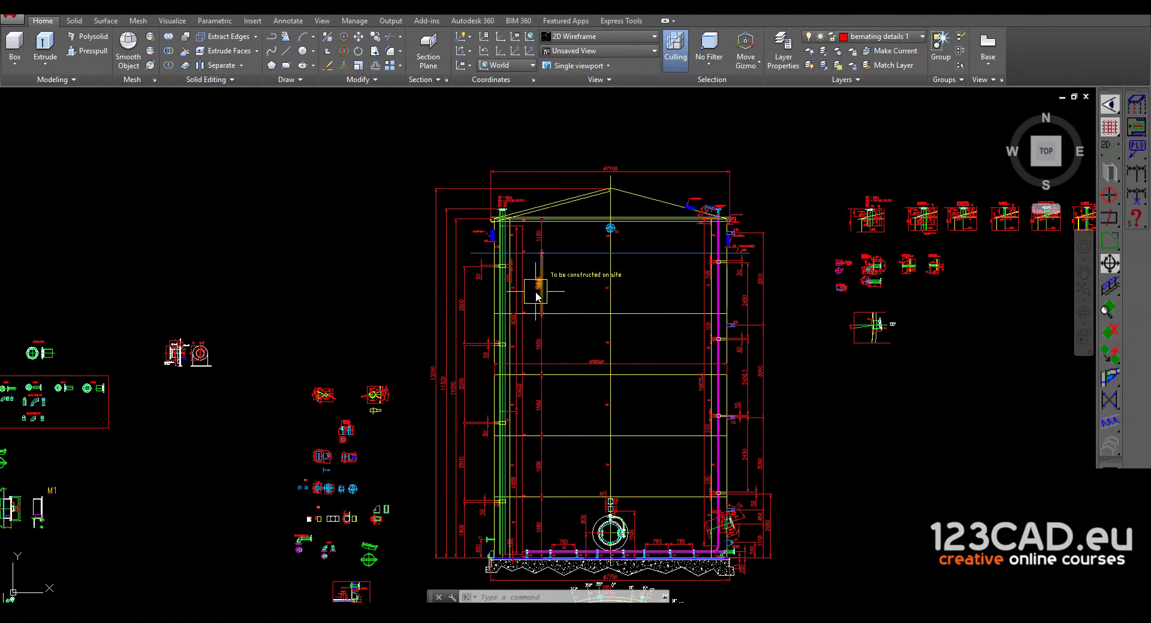
scroll(537, 295, down, 4)
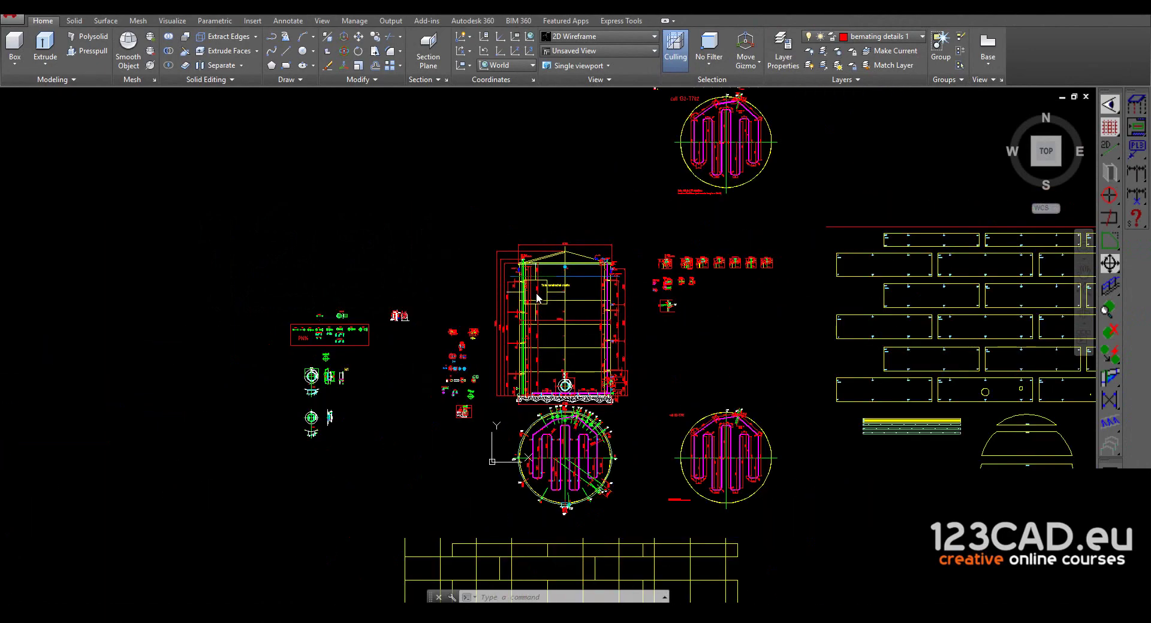
scroll(538, 296, up, 2)
scroll(538, 297, up, 4)
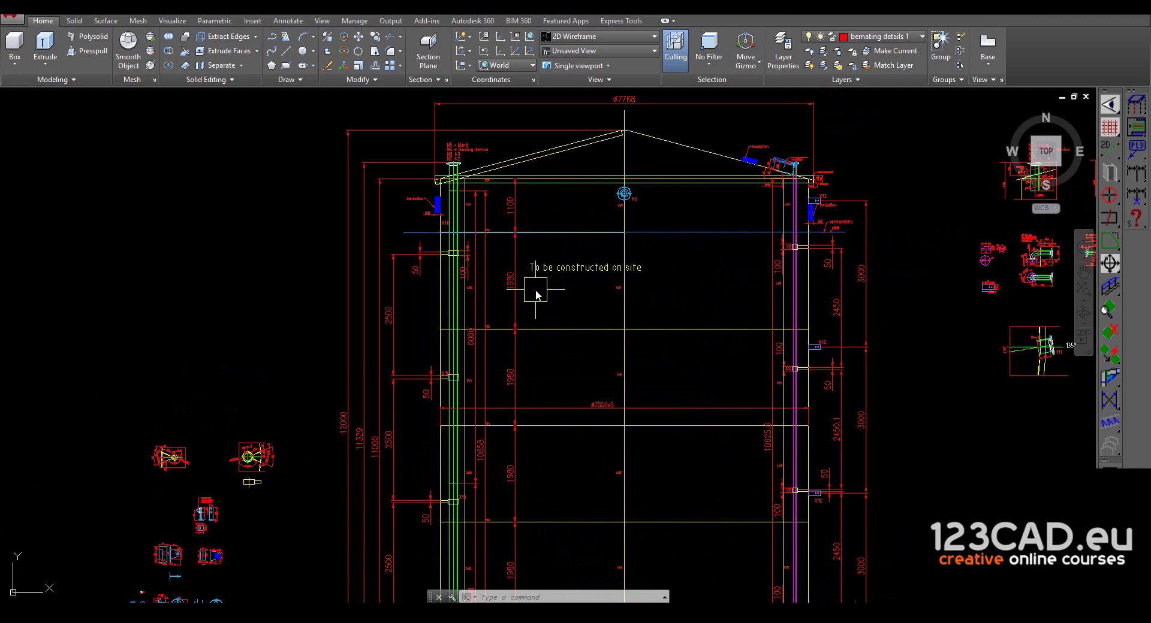
scroll(538, 295, down, 2)
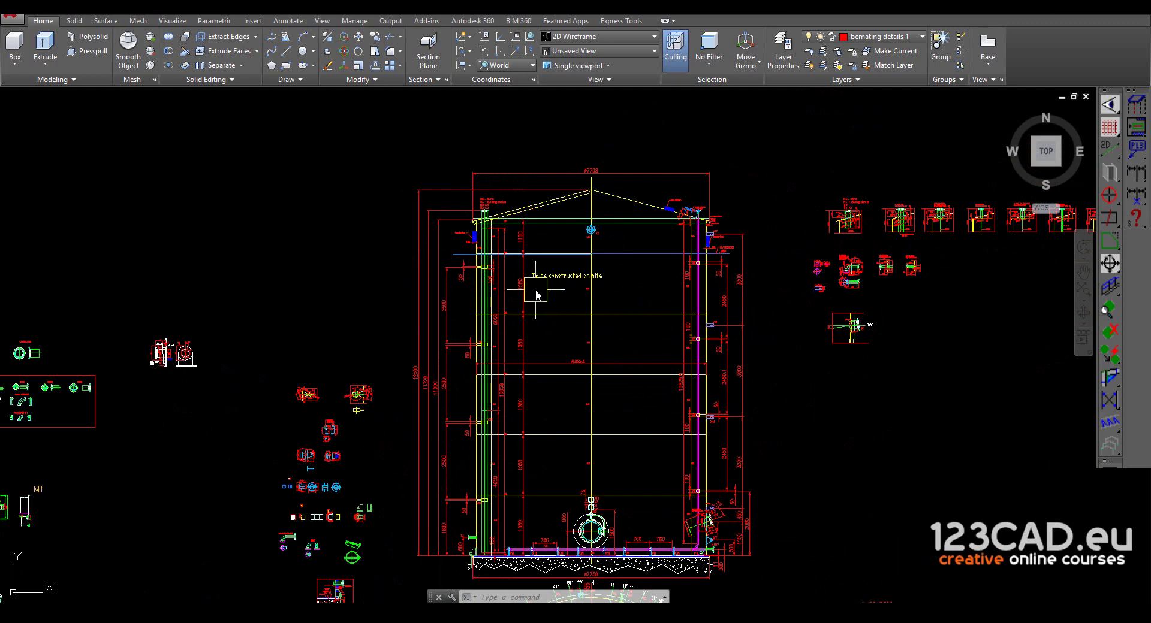
scroll(537, 295, up, 2)
scroll(538, 295, up, 2)
scroll(537, 295, down, 2)
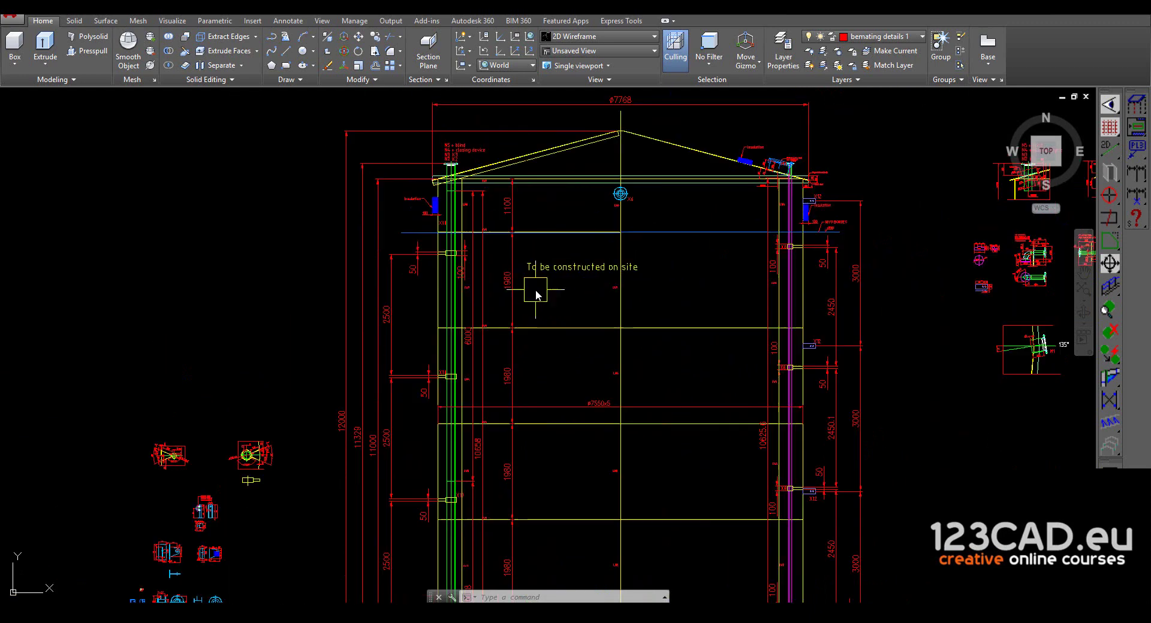
scroll(538, 295, down, 2)
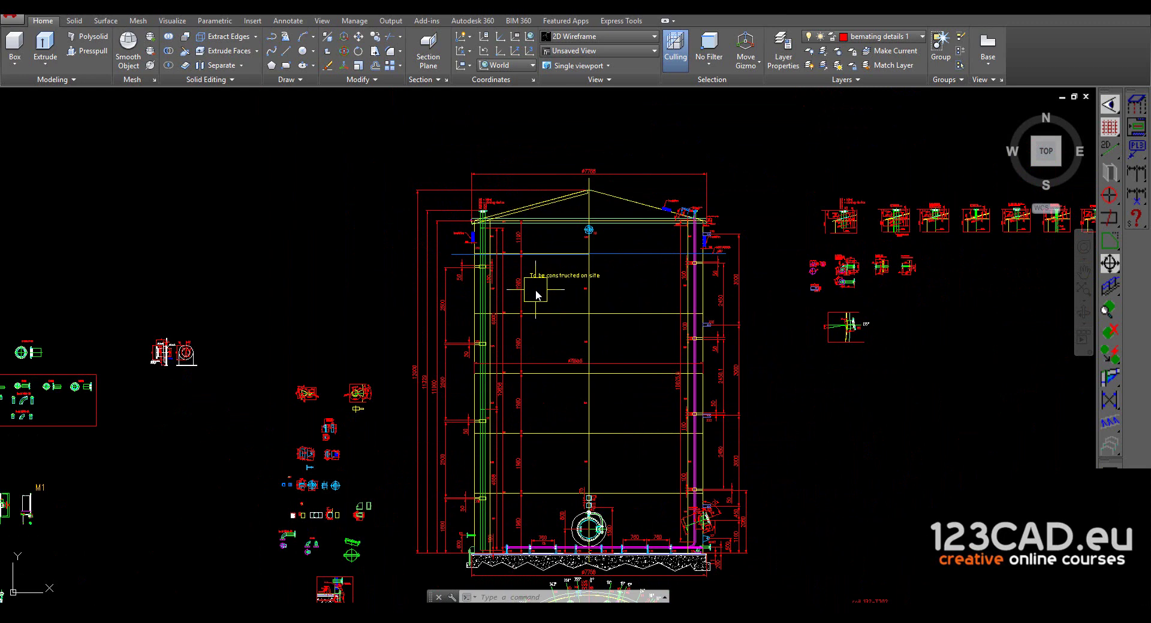
scroll(538, 295, up, 4)
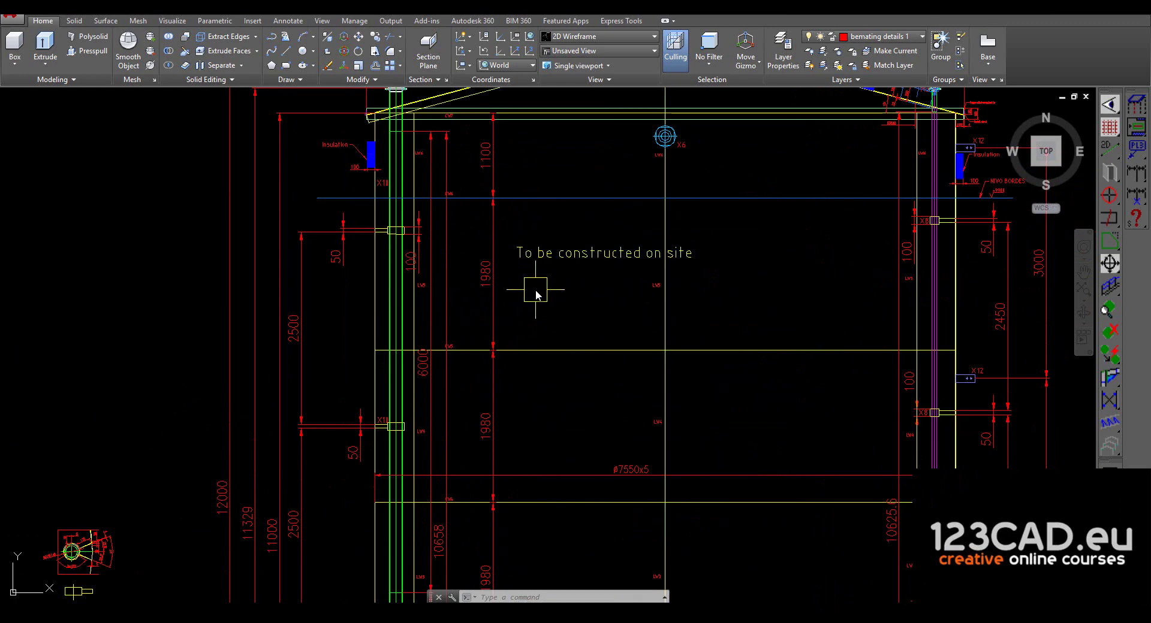
scroll(537, 295, down, 2)
scroll(538, 295, down, 2)
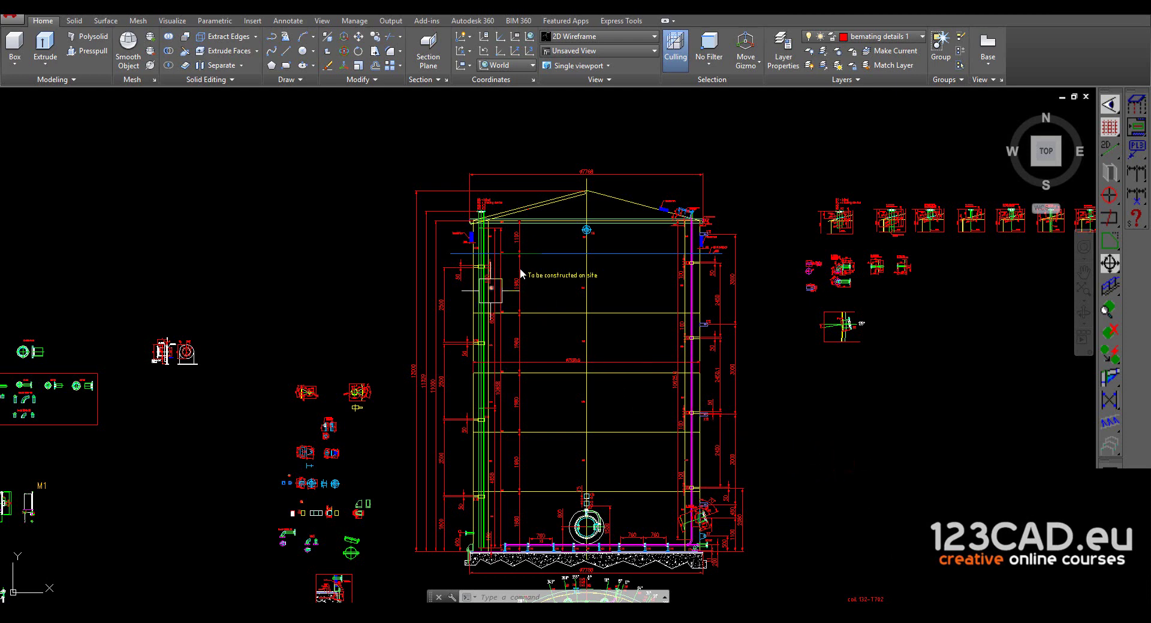
scroll(570, 210, up, 5)
scroll(578, 282, down, 5)
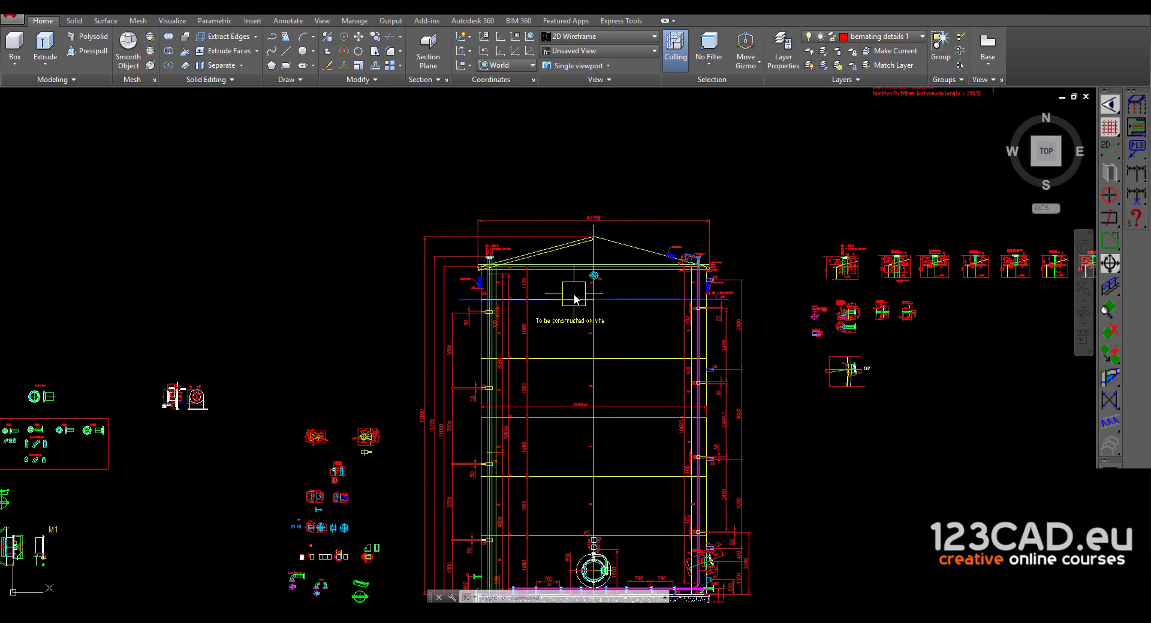
scroll(574, 301, down, 2)
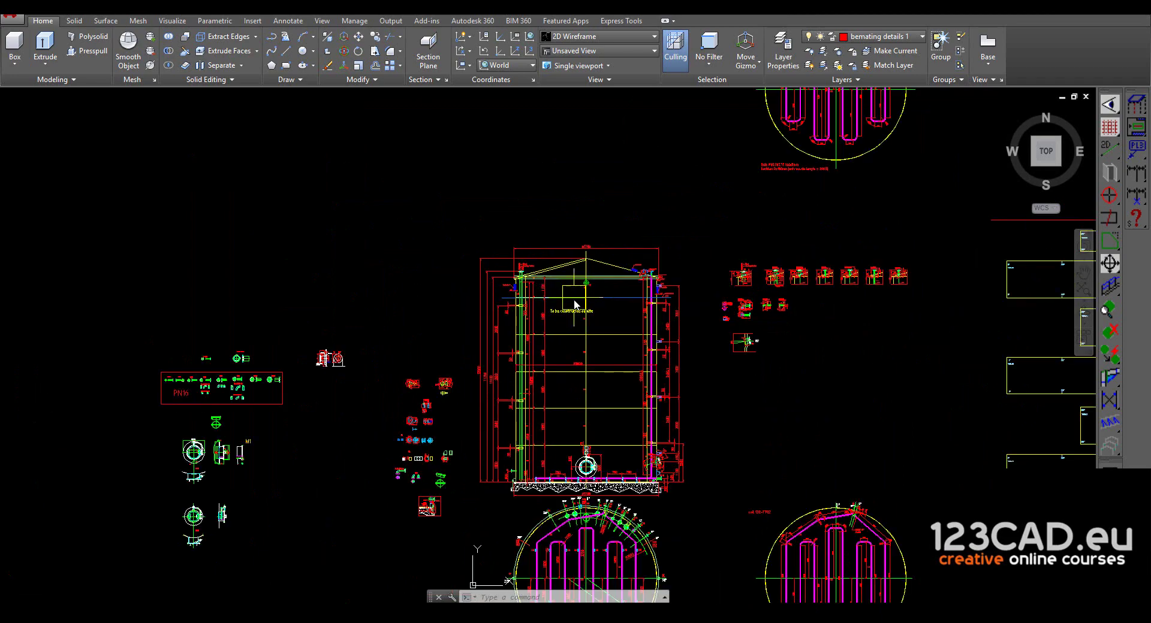
scroll(584, 260, up, 3)
scroll(578, 288, up, 2)
scroll(591, 356, up, 5)
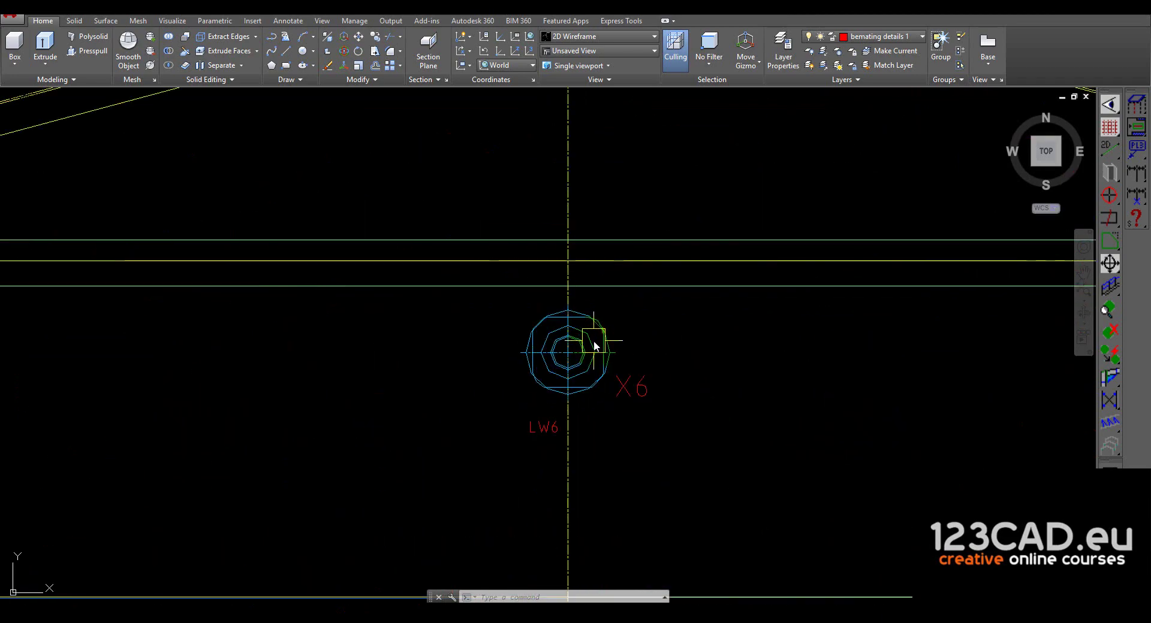
scroll(599, 362, down, 2)
scroll(601, 393, down, 3)
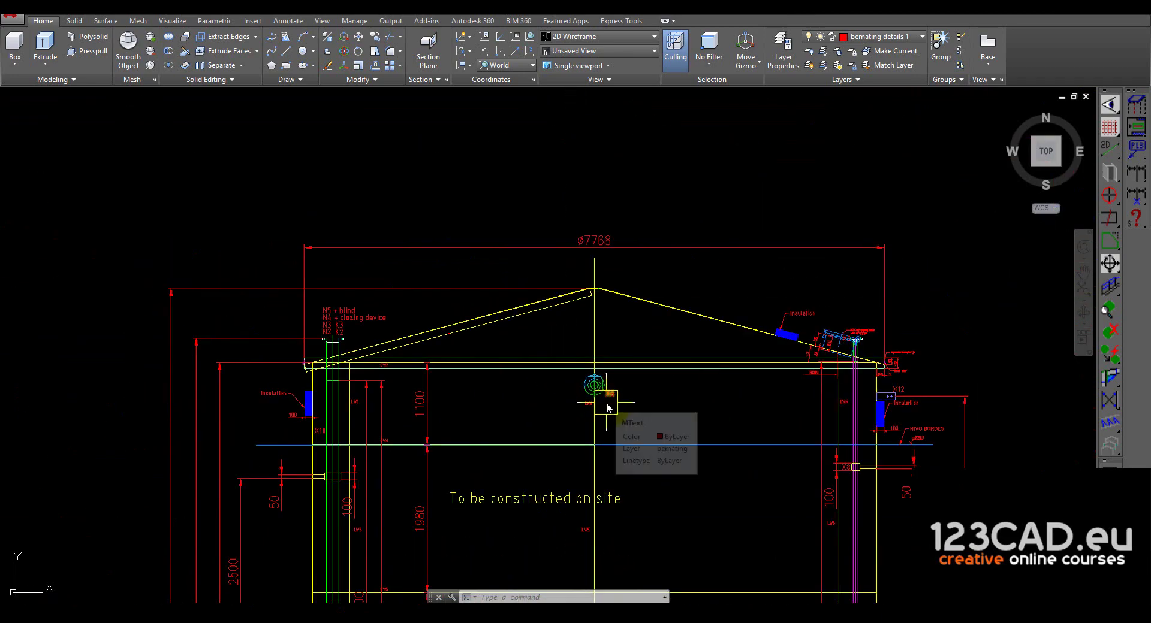
scroll(584, 368, up, 4)
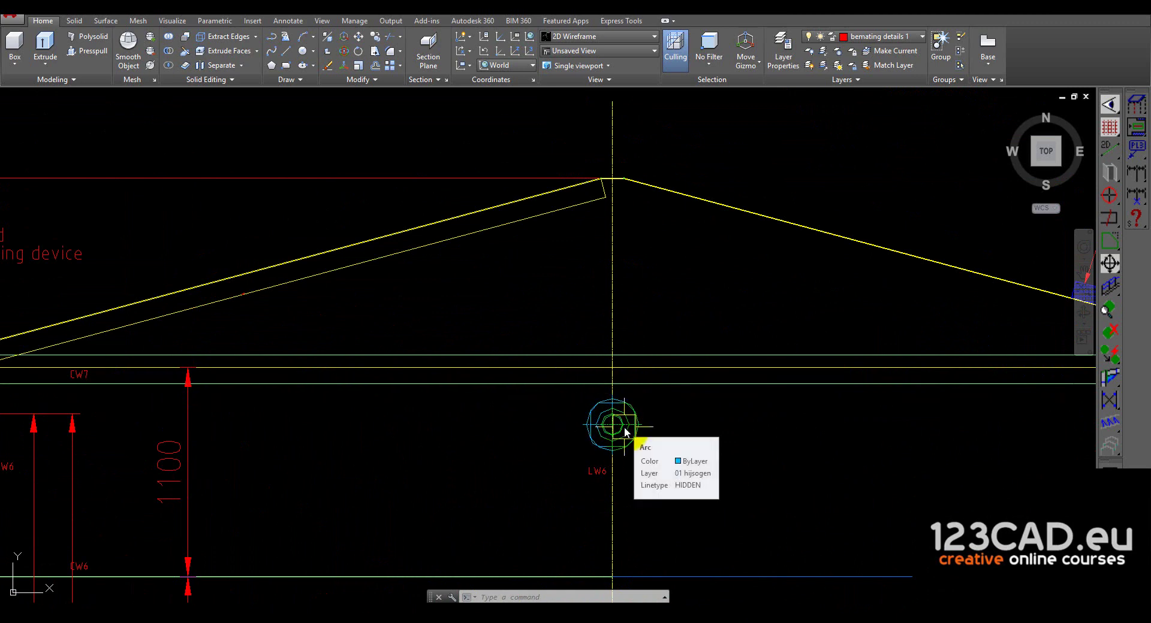
scroll(613, 445, down, 4)
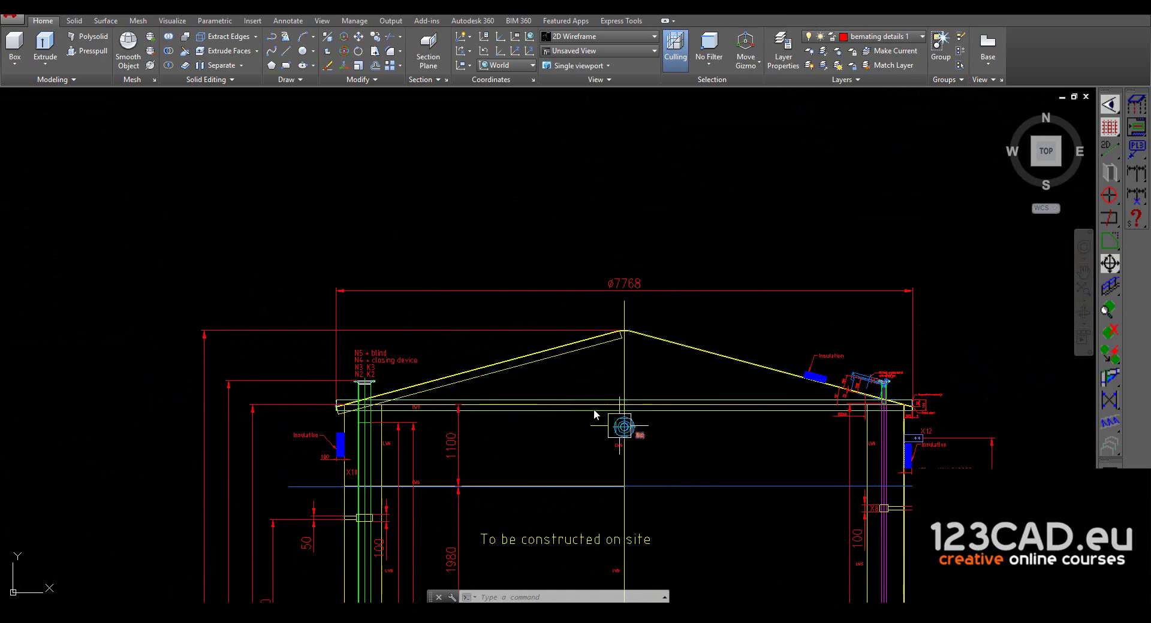
scroll(567, 304, down, 3)
scroll(567, 305, down, 2)
scroll(567, 304, down, 2)
scroll(581, 563, up, 6)
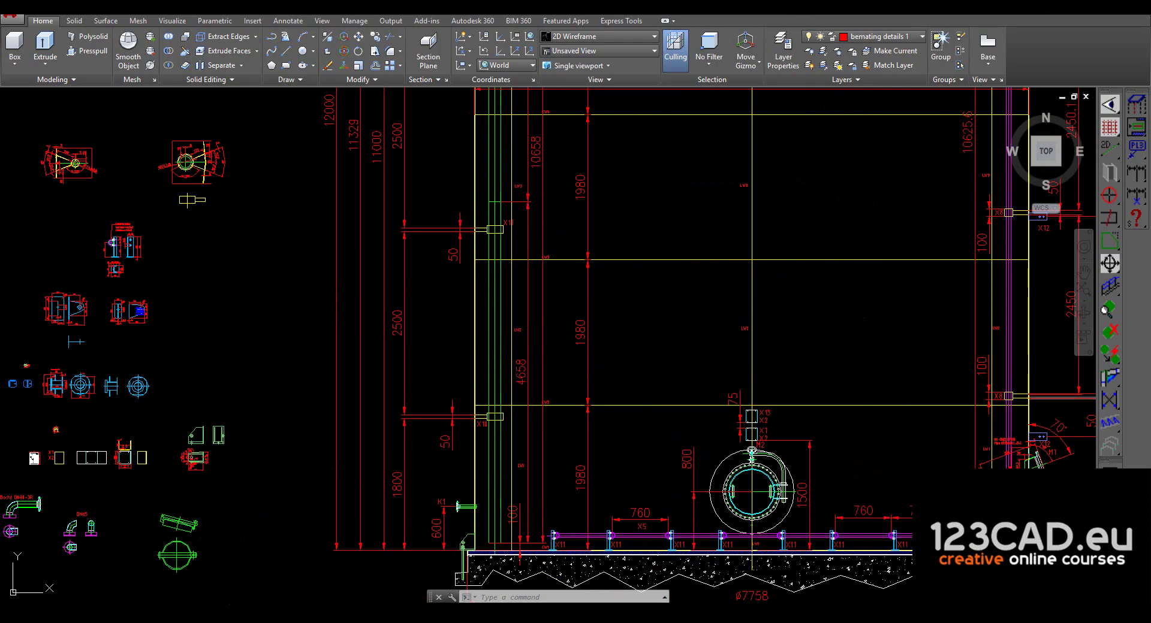
scroll(564, 531, down, 2)
scroll(564, 531, down, 2)
scroll(563, 531, down, 2)
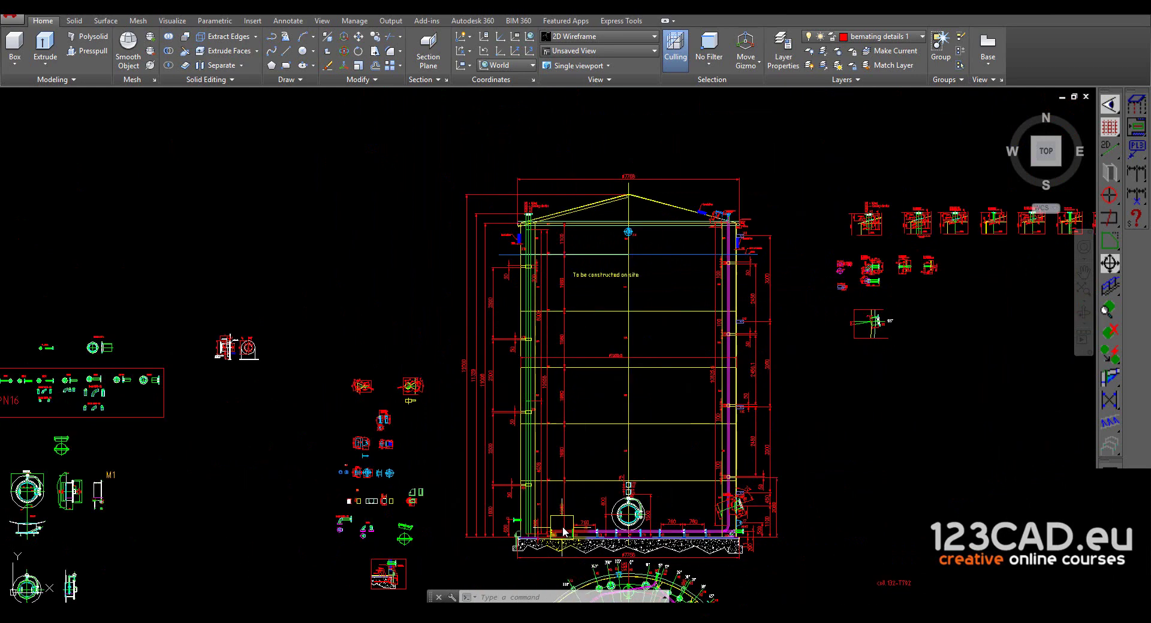
scroll(671, 210, up, 4)
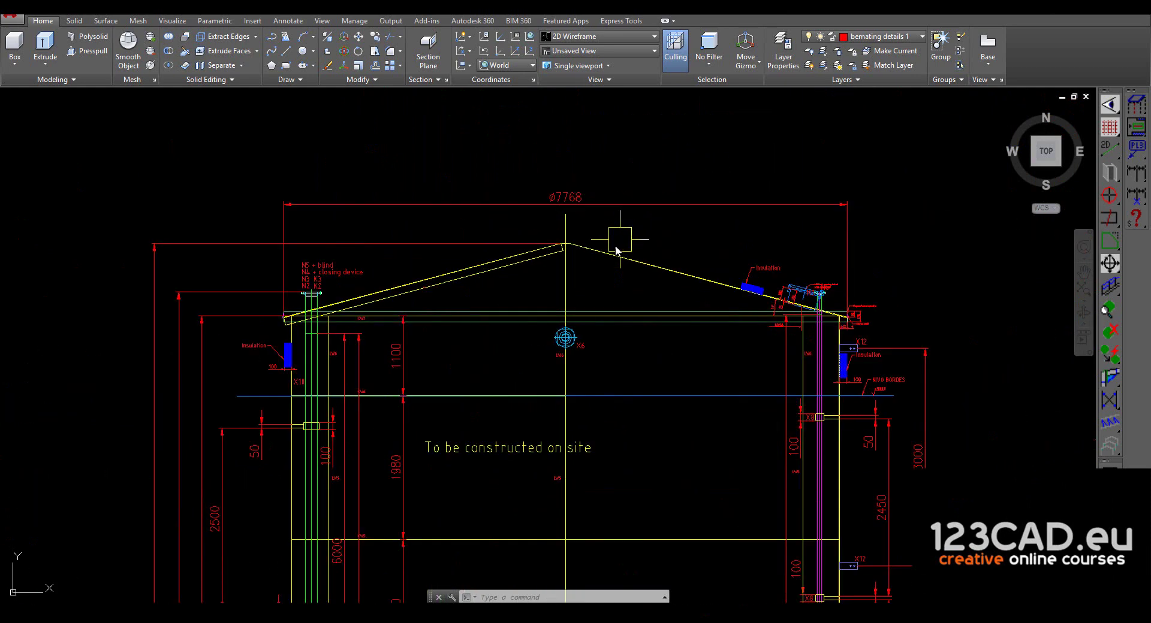
mouse_move(611, 258)
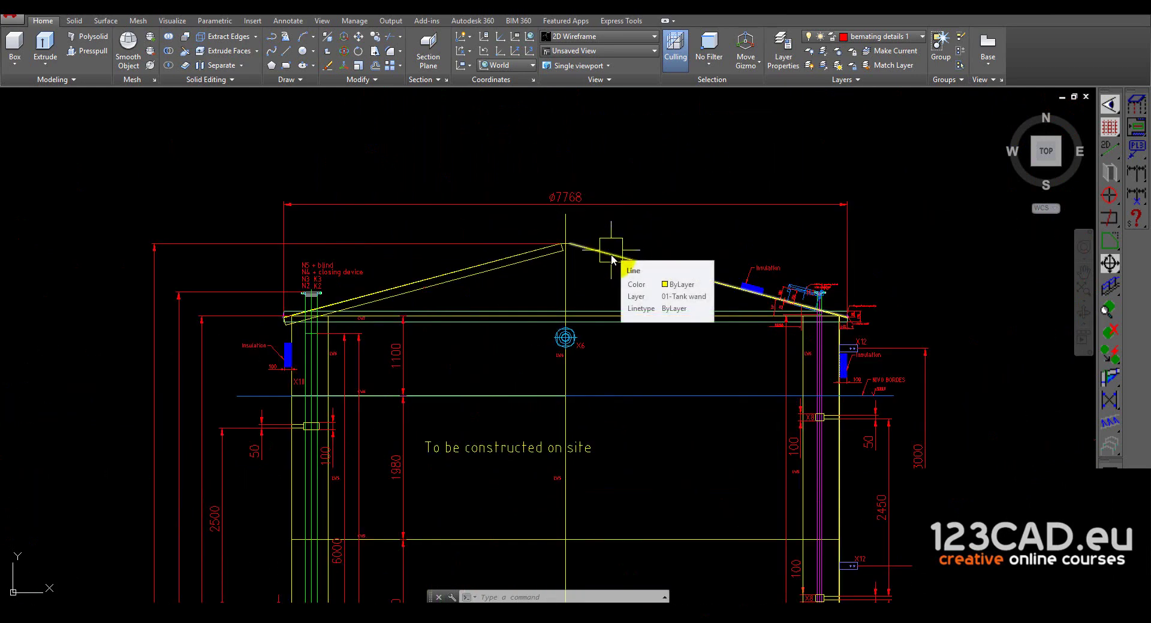
scroll(804, 323, down, 2)
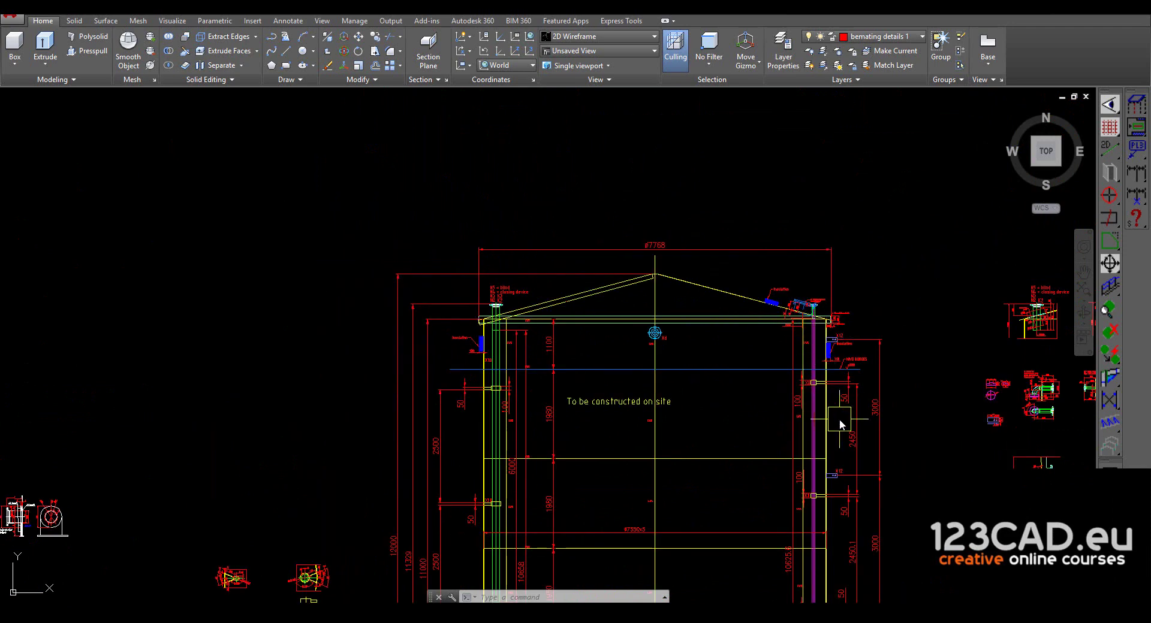
Make a trial drag selection on the wall, cancel it, and zoom toward the roof
drag(835, 434, 826, 515)
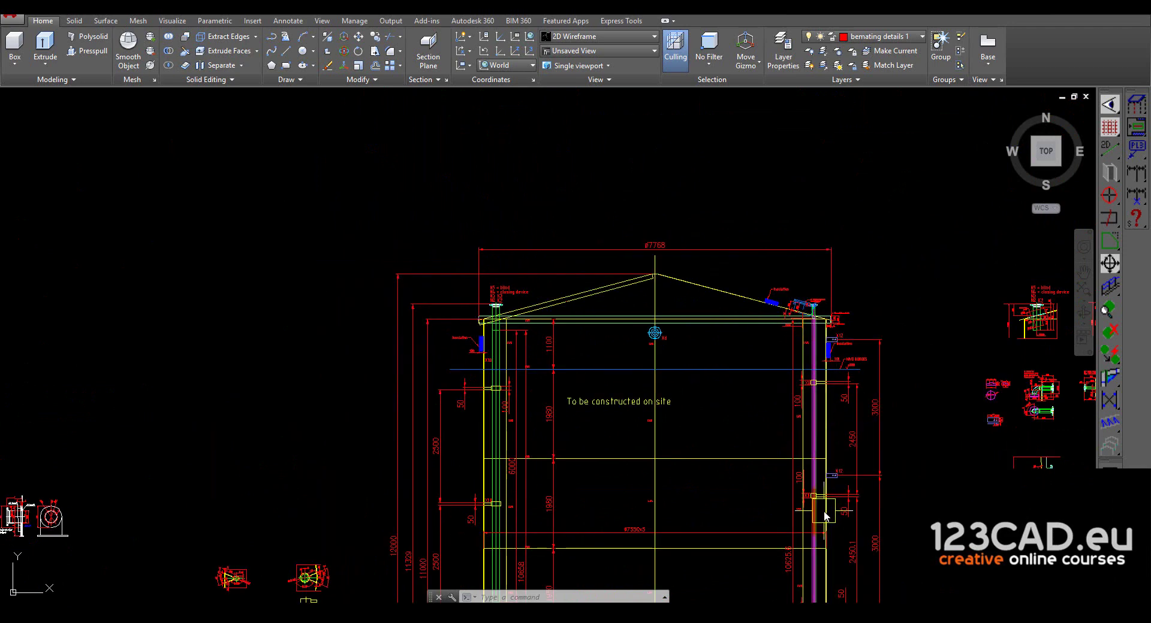
key(Escape)
scroll(644, 277, down, 2)
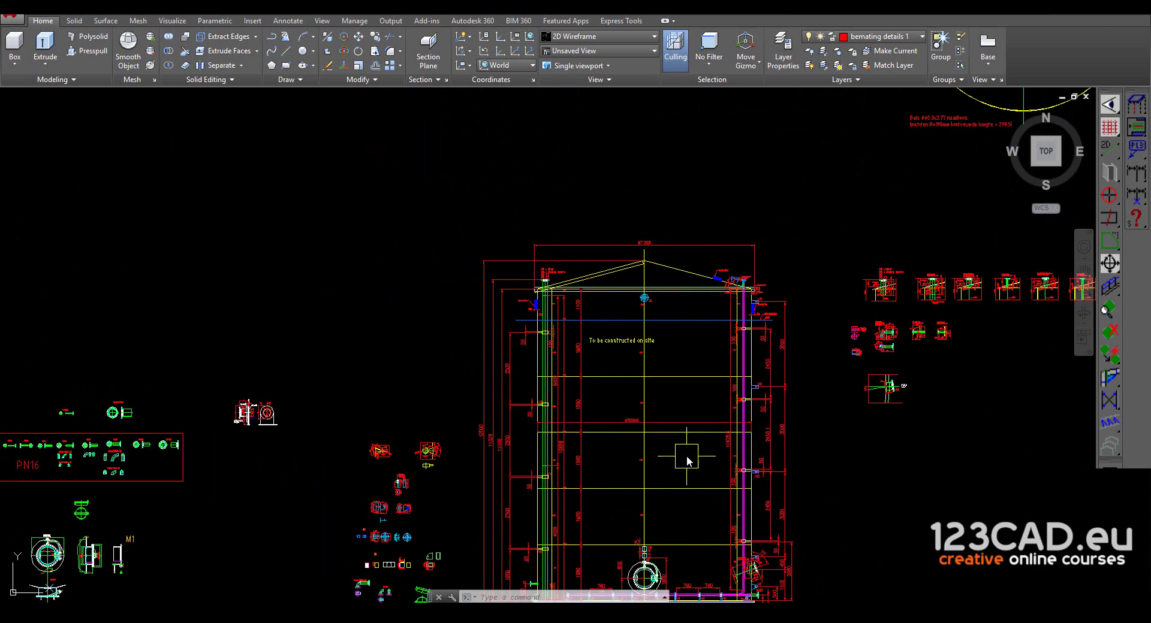
scroll(686, 460, down, 2)
scroll(657, 277, up, 1)
scroll(657, 277, down, 1)
scroll(653, 521, down, 2)
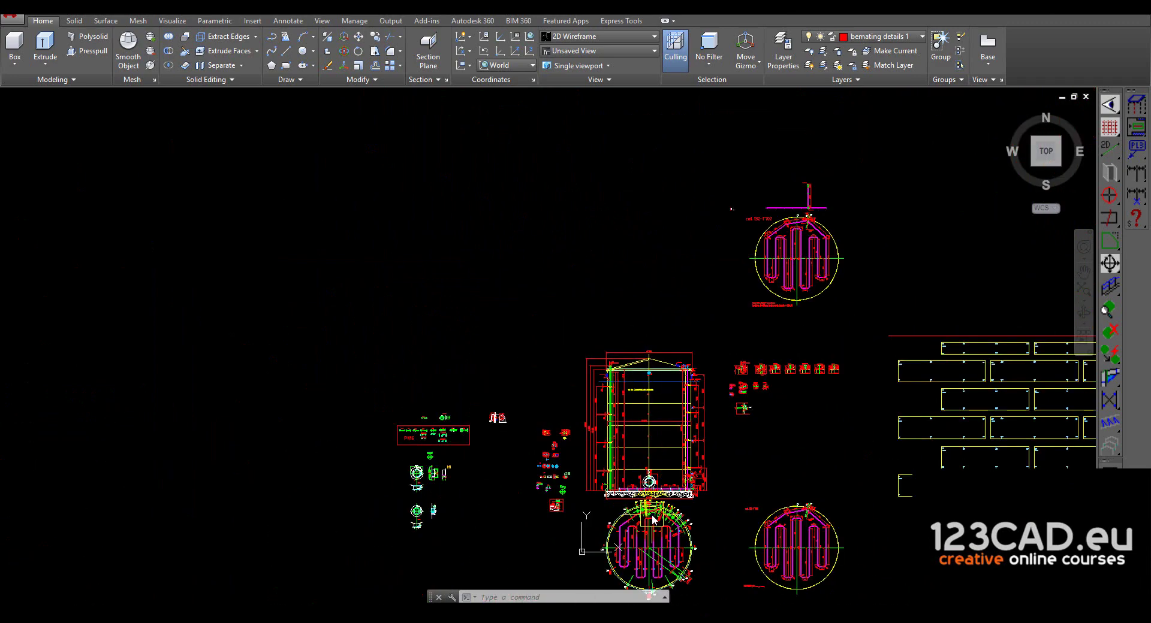
scroll(649, 480, up, 4)
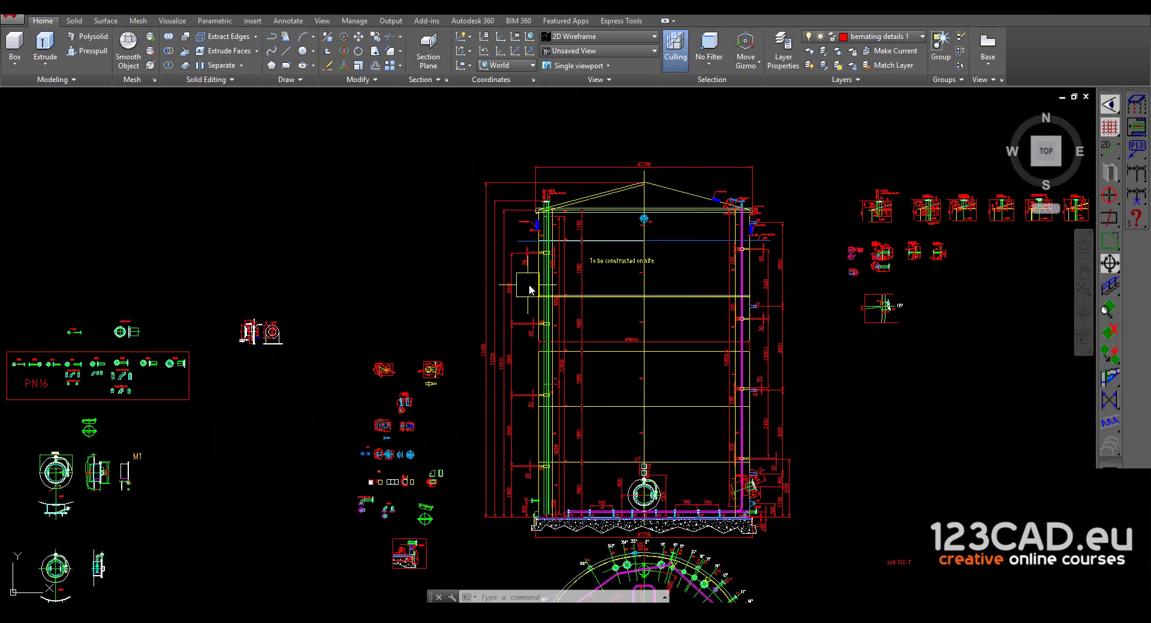
scroll(606, 226, up, 2)
scroll(606, 226, up, 1)
scroll(689, 257, up, 1)
scroll(689, 271, up, 1)
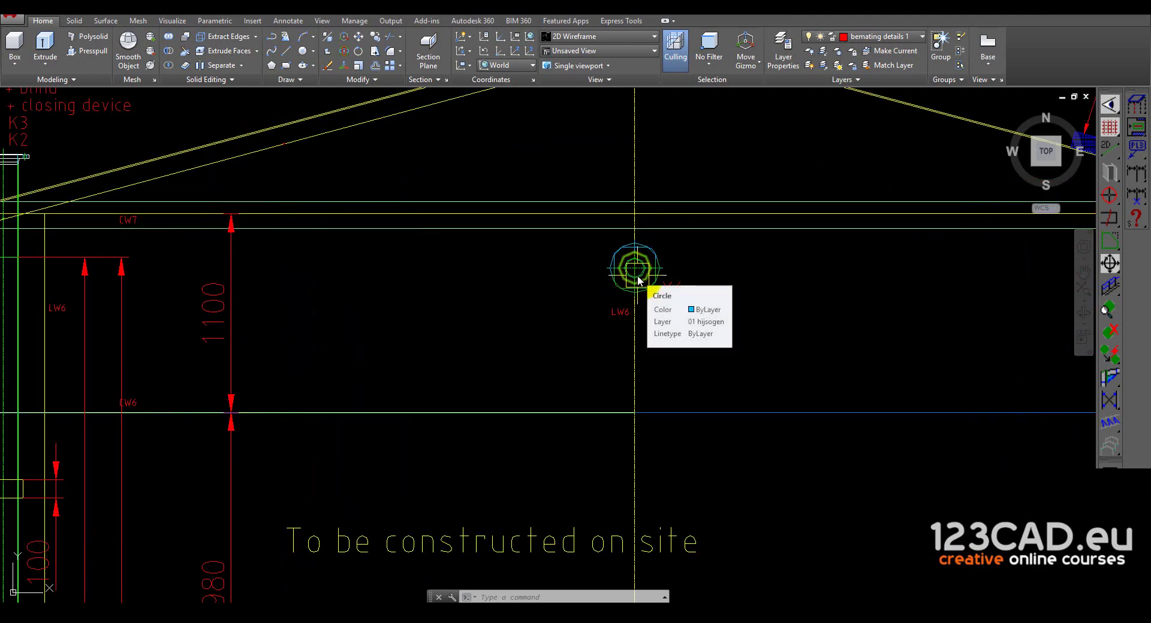
scroll(639, 279, down, 2)
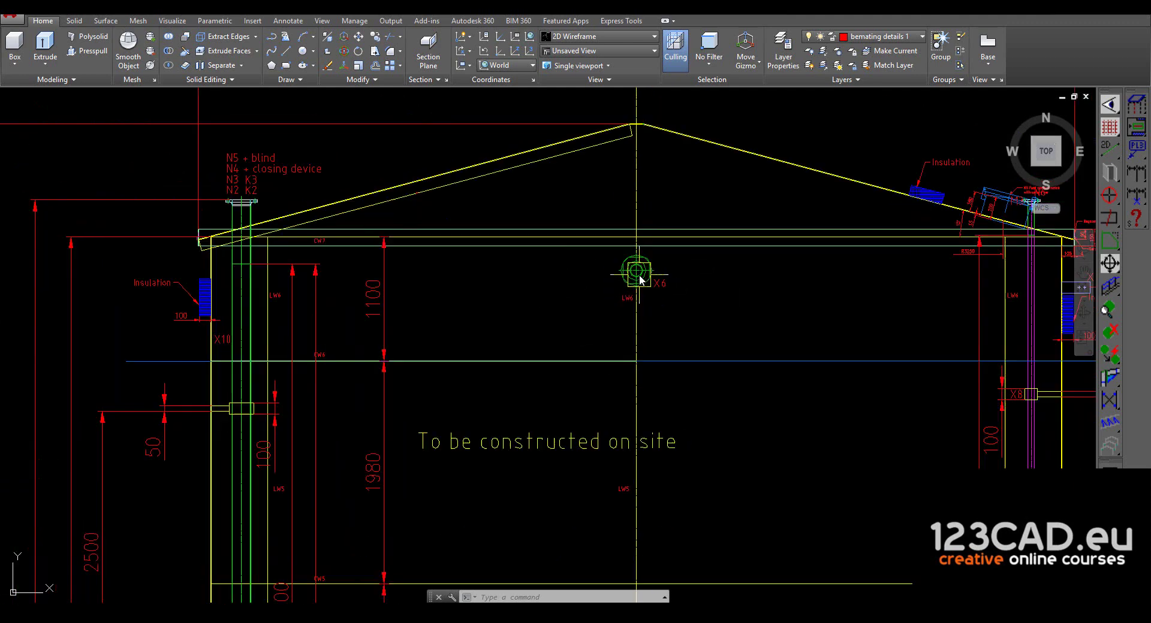
Window-select the top roof segment around the roof apex nozzle
click(640, 278)
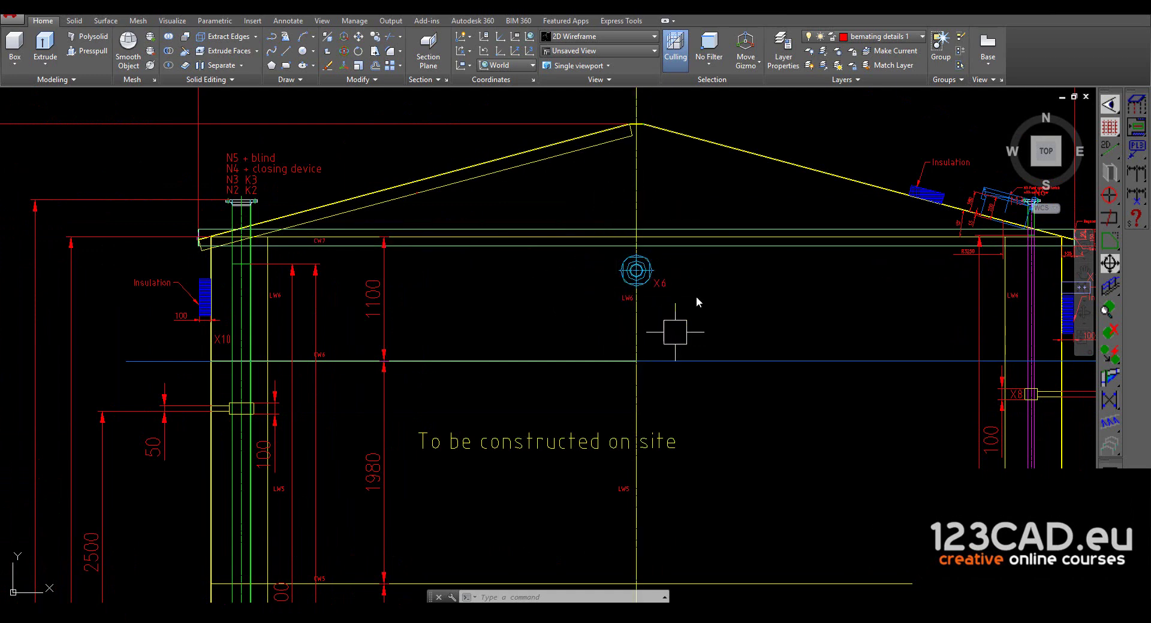
scroll(610, 221, down, 3)
scroll(610, 220, down, 2)
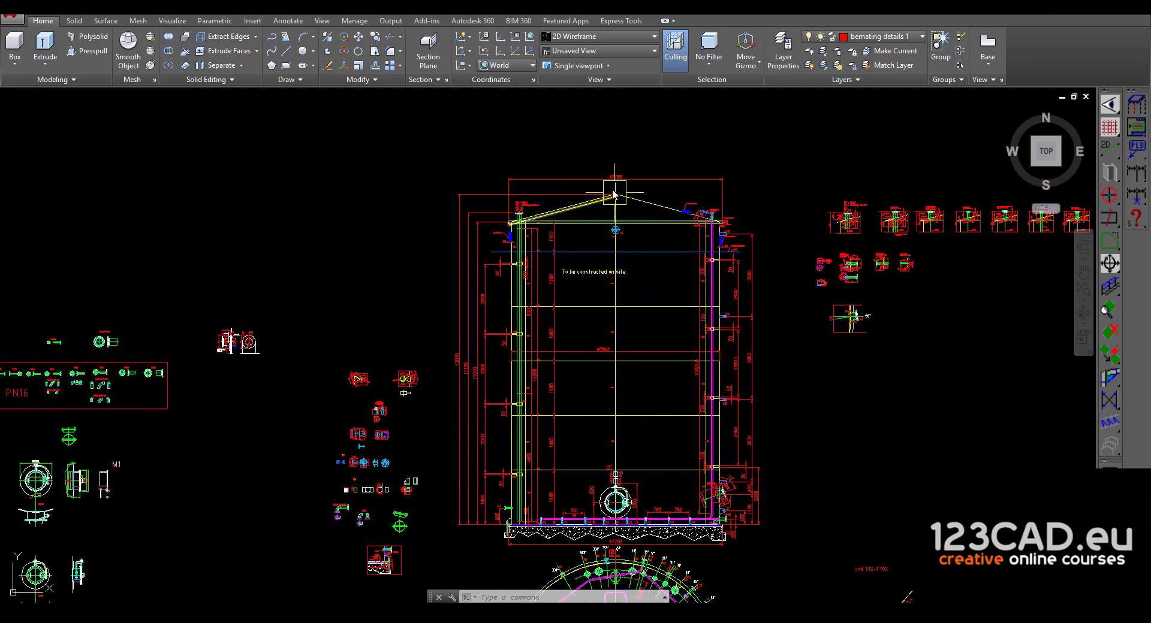
scroll(610, 216, up, 3)
scroll(612, 198, up, 2)
scroll(617, 204, up, 3)
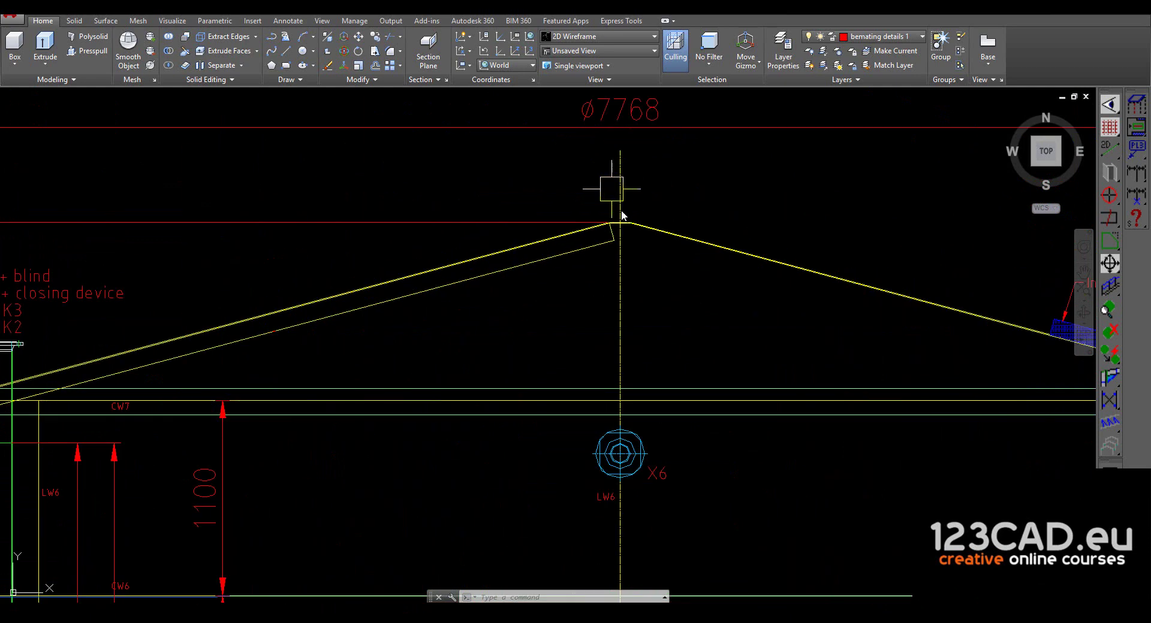
click(660, 304)
click(552, 304)
scroll(569, 251, up, 2)
scroll(563, 300, up, 1)
click(563, 309)
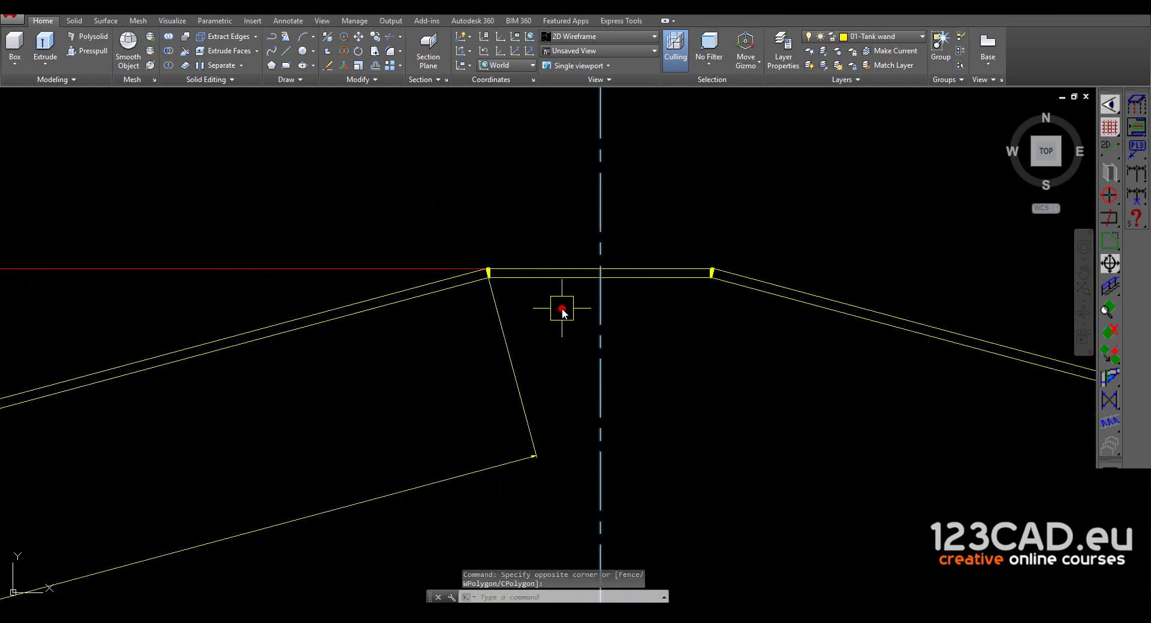
click(549, 248)
Pan along the roof slope and window-select the lines at the base-plate corner
middle_drag(432, 288, 584, 259)
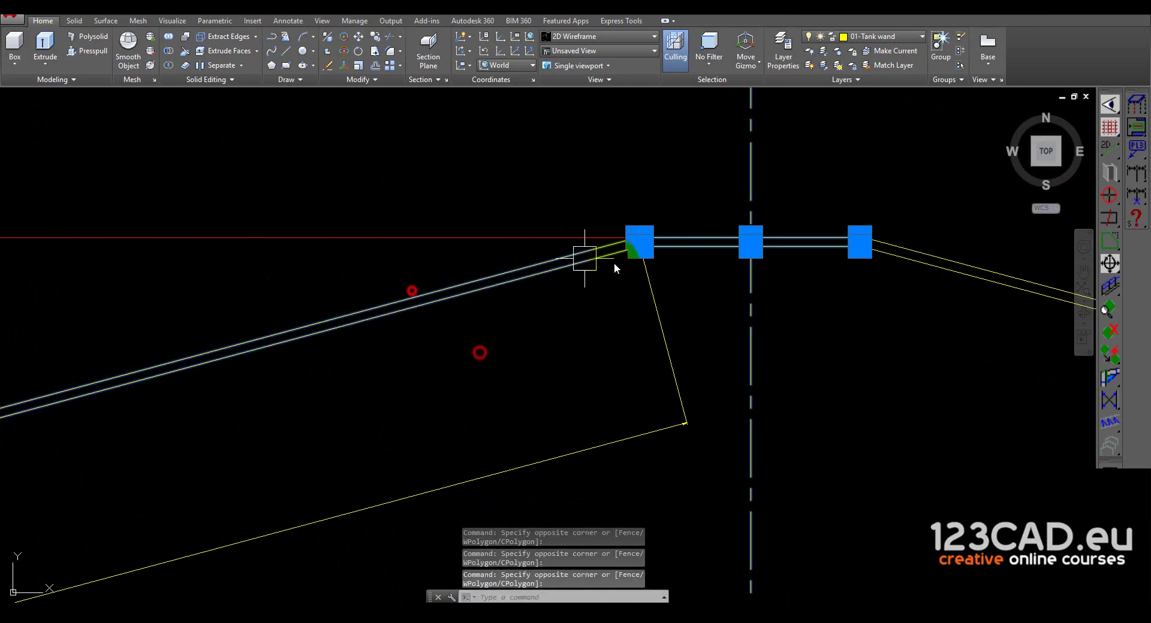
scroll(614, 268, down, 3)
scroll(506, 256, up, 3)
scroll(420, 240, up, 2)
scroll(490, 333, up, 2)
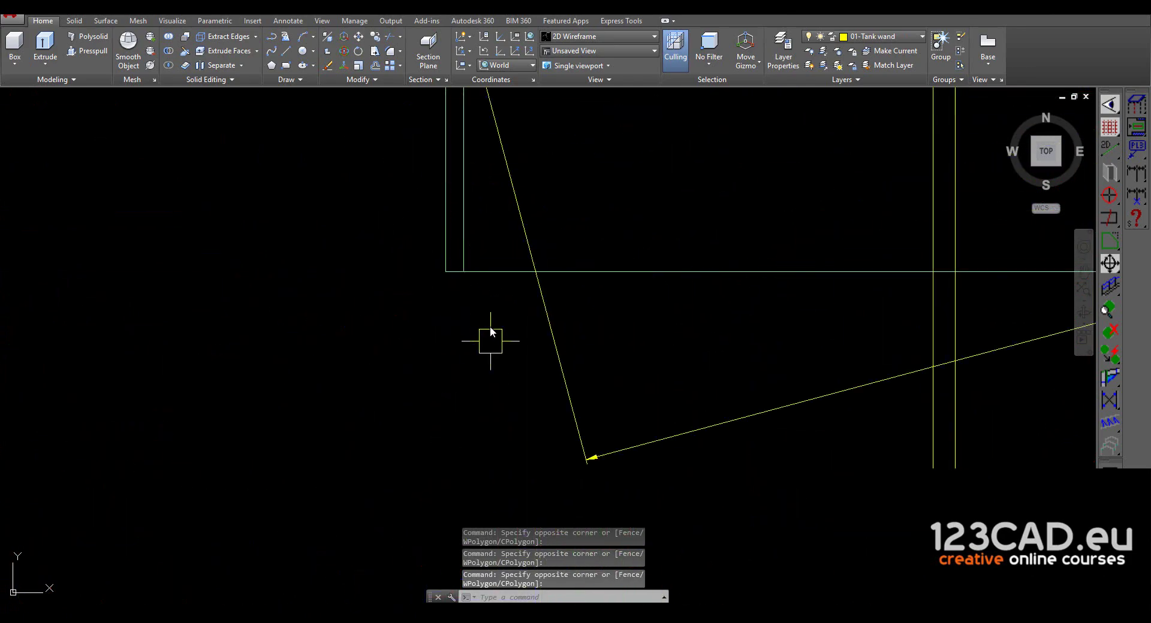
scroll(444, 276, down, 3)
scroll(396, 226, down, 3)
scroll(768, 363, up, 3)
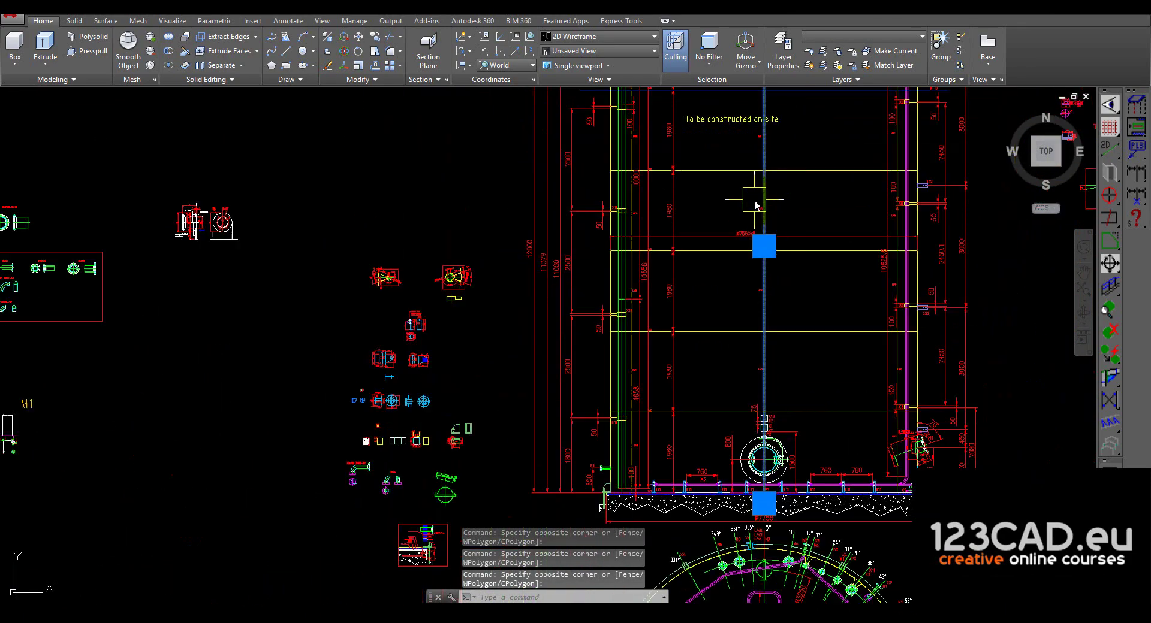
scroll(668, 384, up, 5)
scroll(401, 343, up, 5)
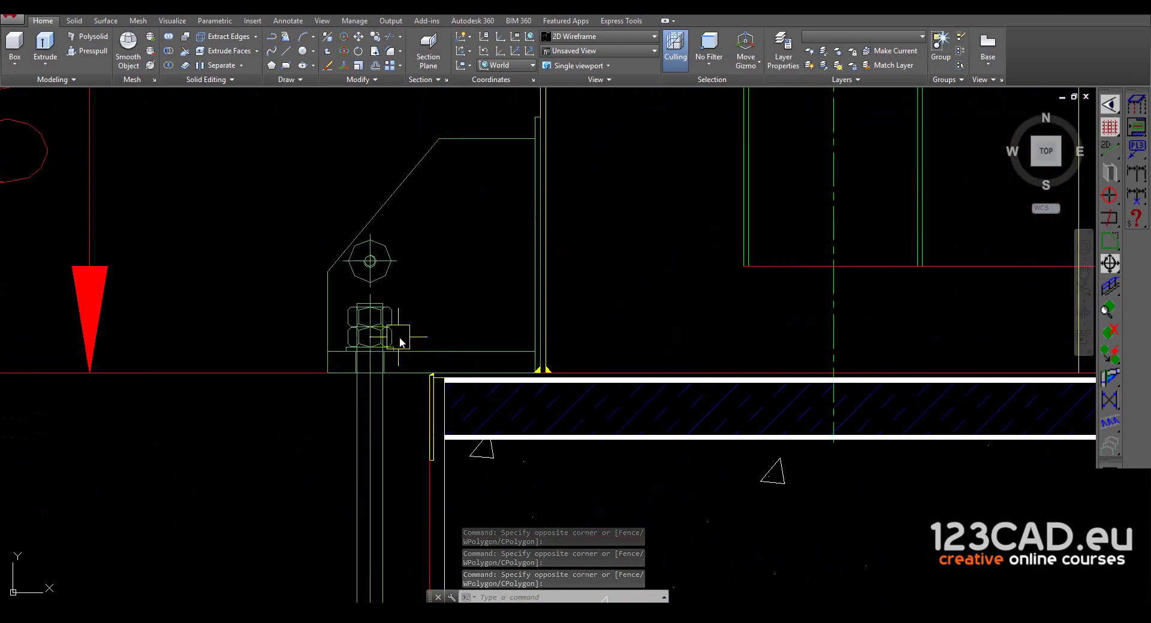
scroll(398, 380, up, 8)
click(192, 383)
click(189, 352)
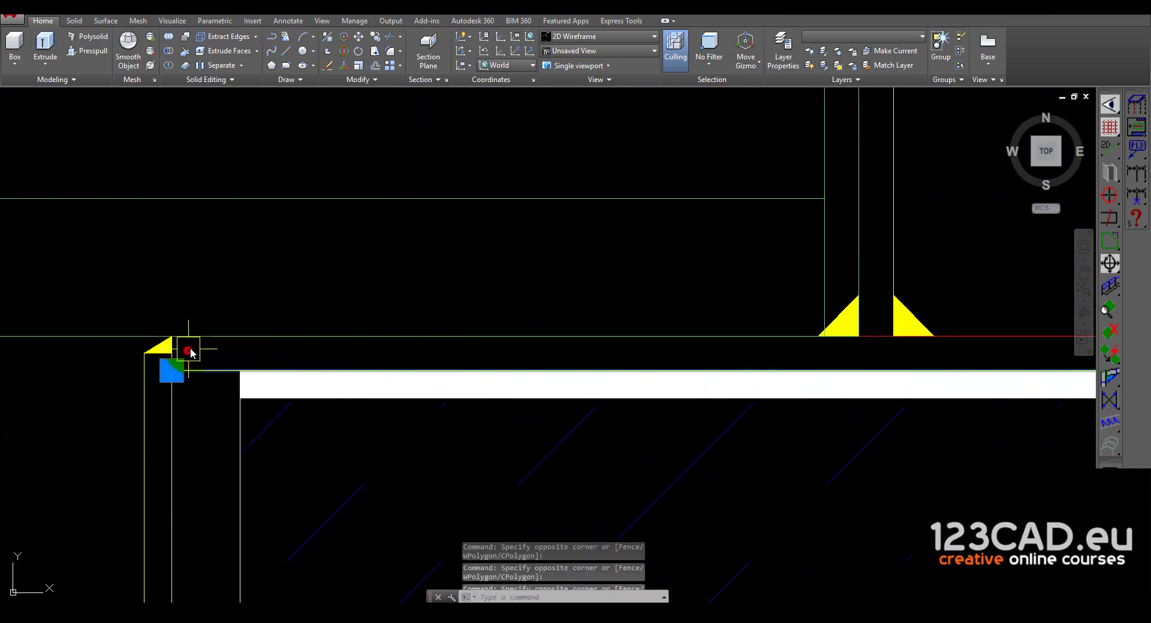
Copy the 12 selected tank wall, base and roof lines to the clipboard with Ctrl+C
scroll(189, 352, down, 3)
scroll(534, 231, down, 4)
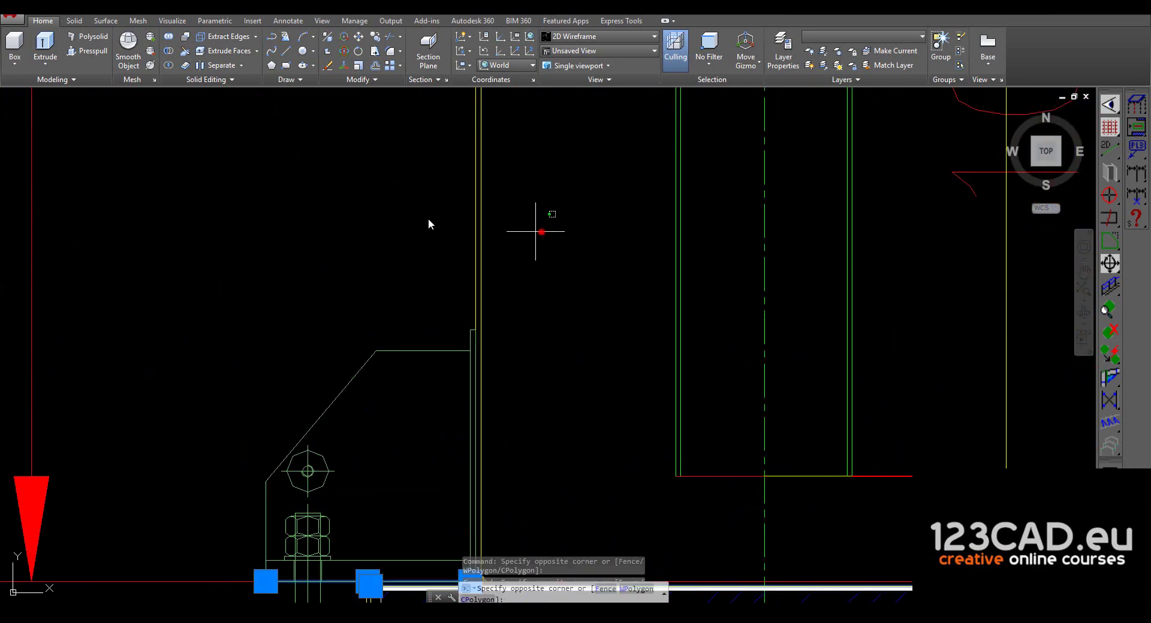
scroll(534, 231, down, 5)
scroll(620, 365, down, 3)
scroll(635, 362, up, 2)
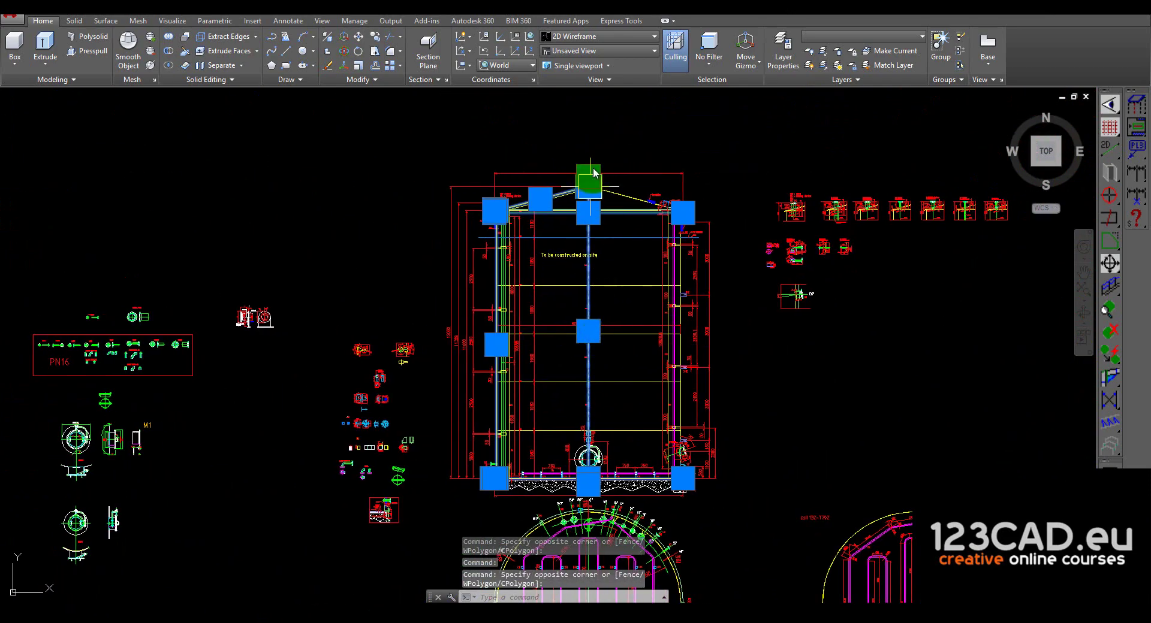
scroll(585, 180, up, 3)
scroll(577, 213, up, 3)
scroll(692, 249, down, 4)
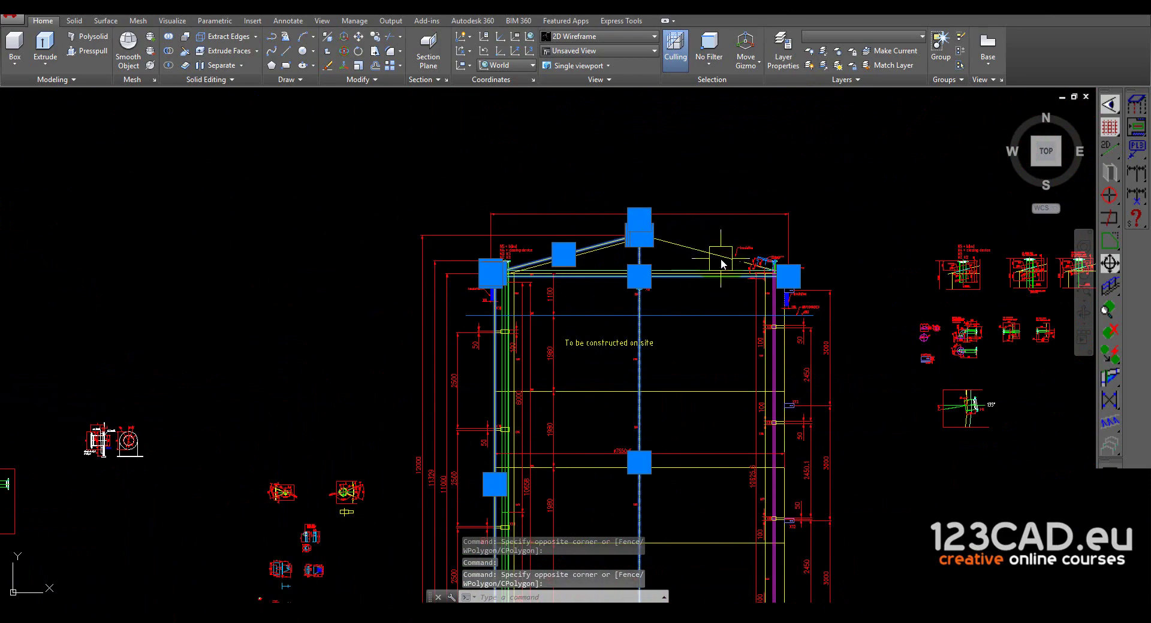
key(ctrl+c)
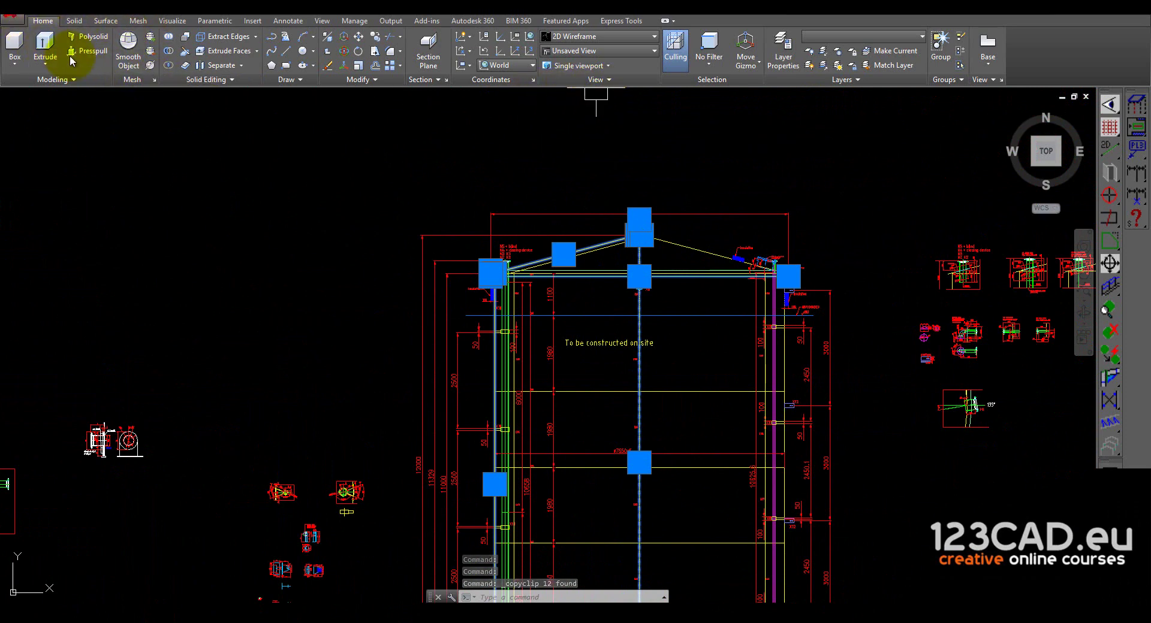
Start a new blank drawing from the default template
click(15, 18)
click(24, 79)
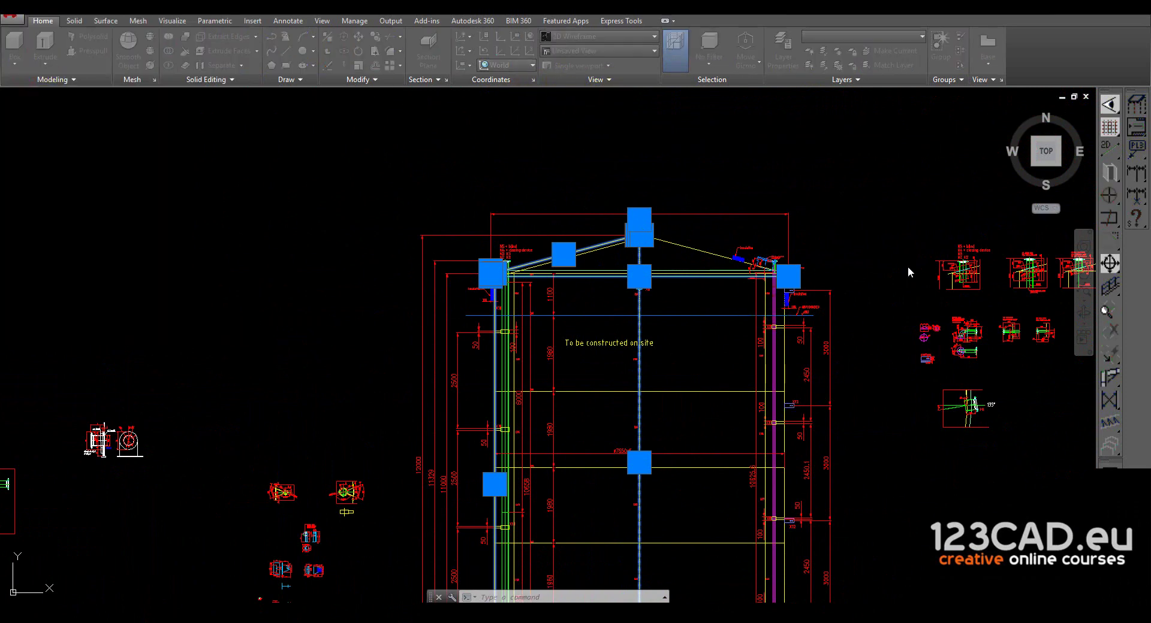
click(732, 429)
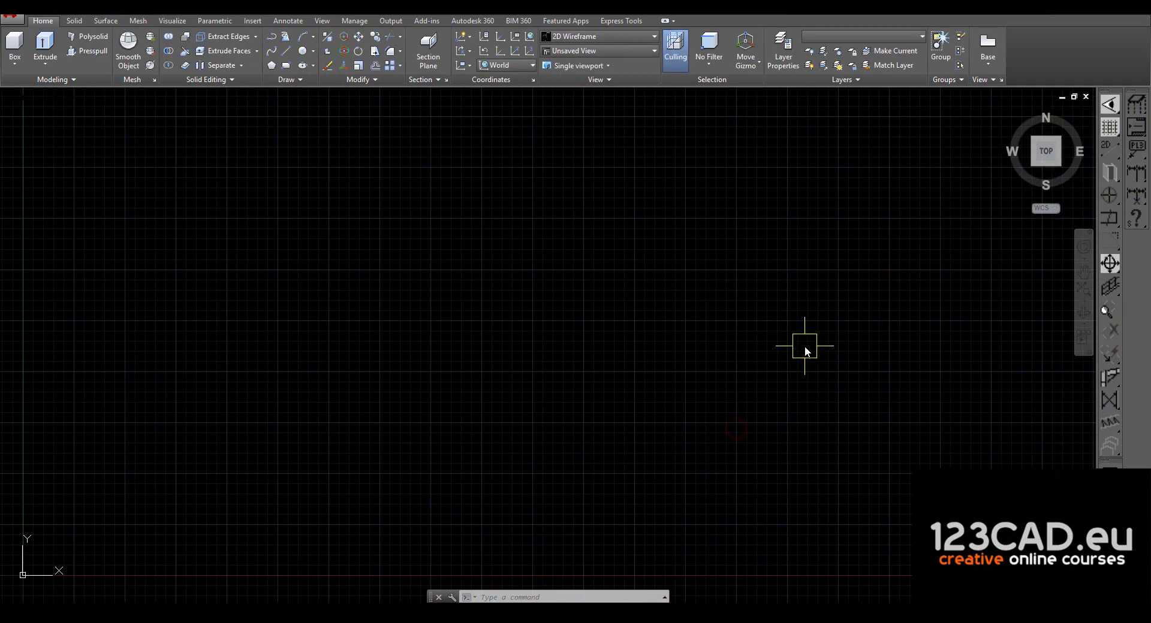
Paste the copied tank lines at a picked point in isometric view and zoom to fit them
click(1039, 169)
key(ctrl+v)
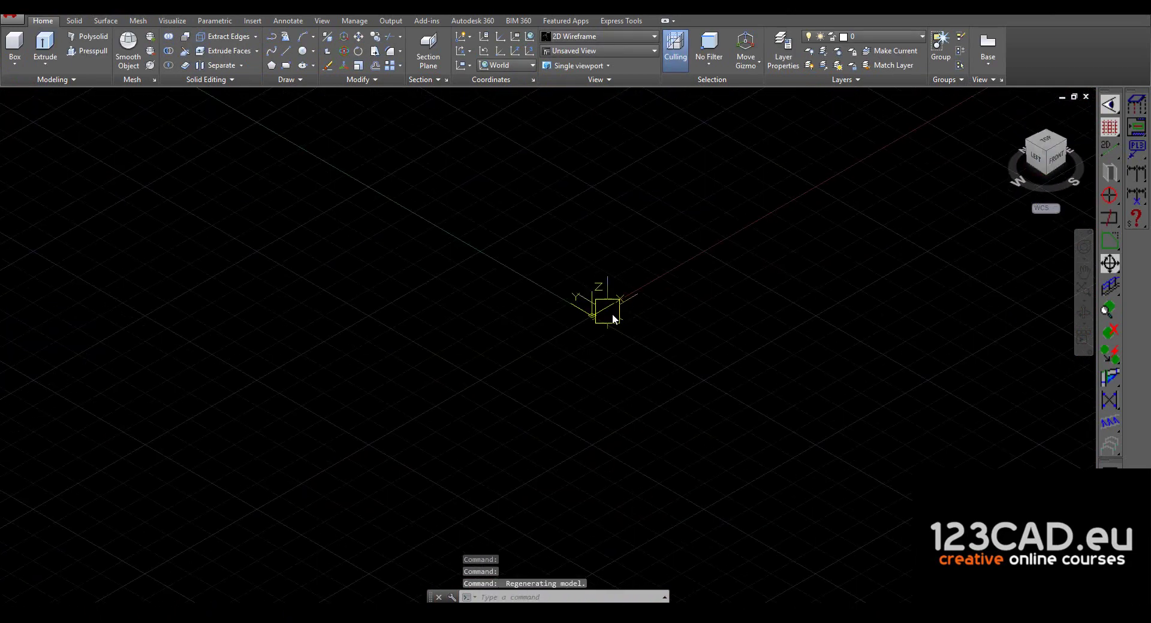
click(658, 337)
middle_click(508, 326)
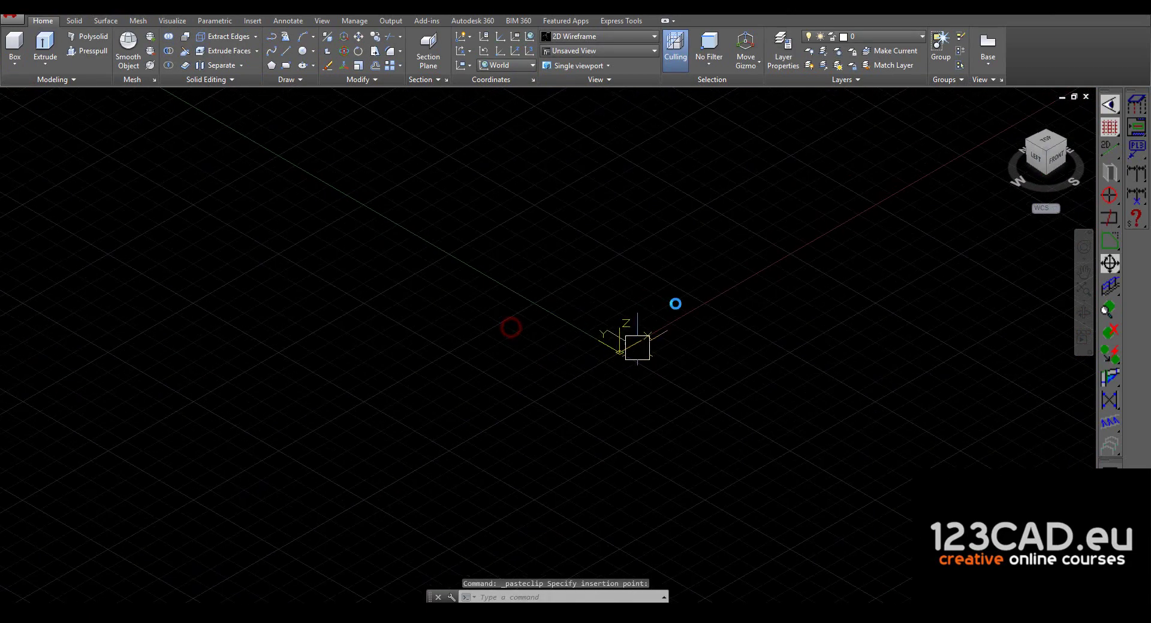
click(278, 167)
Rotate the pasted tank section 90° about the X axis so it stands upright
click(905, 559)
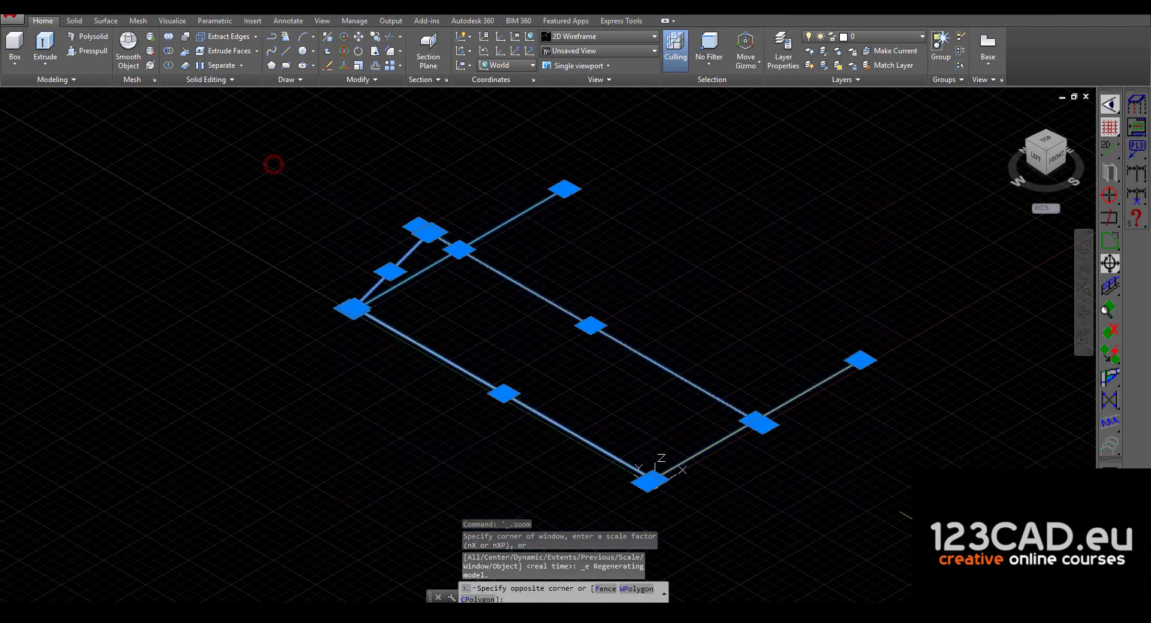
click(343, 50)
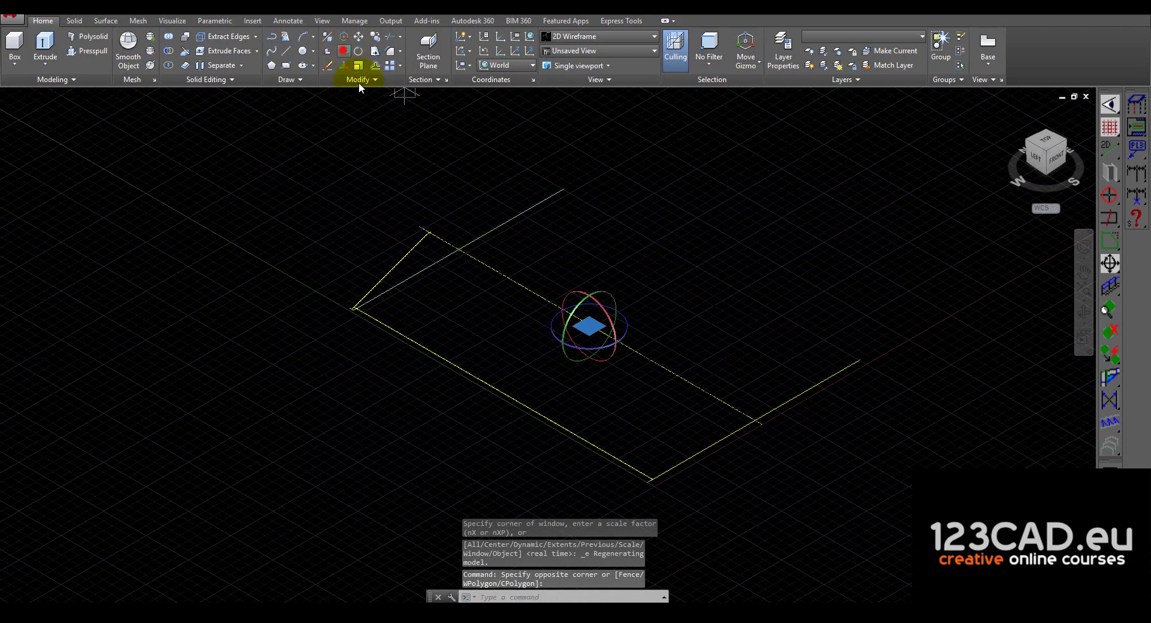
click(590, 291)
key(F8)
click(596, 155)
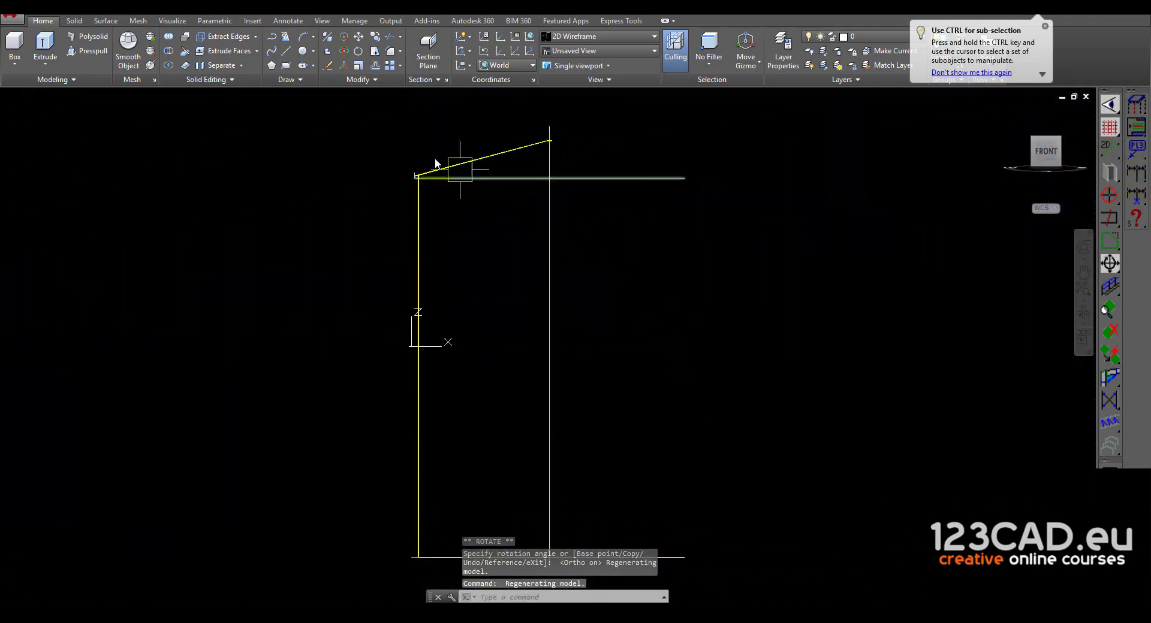
Delete the short sloped line at the roof corner
scroll(442, 167, up, 3)
scroll(506, 314, up, 2)
click(534, 420)
key(Delete)
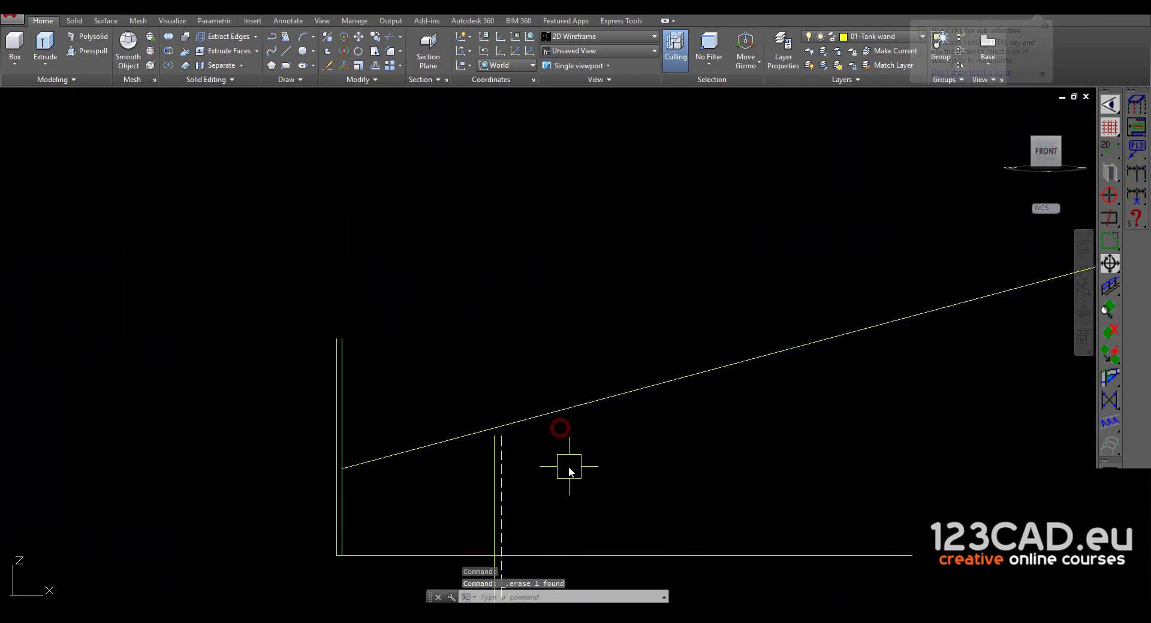
middle_drag(568, 470, 635, 307)
click(627, 307)
key(Escape)
text(e)
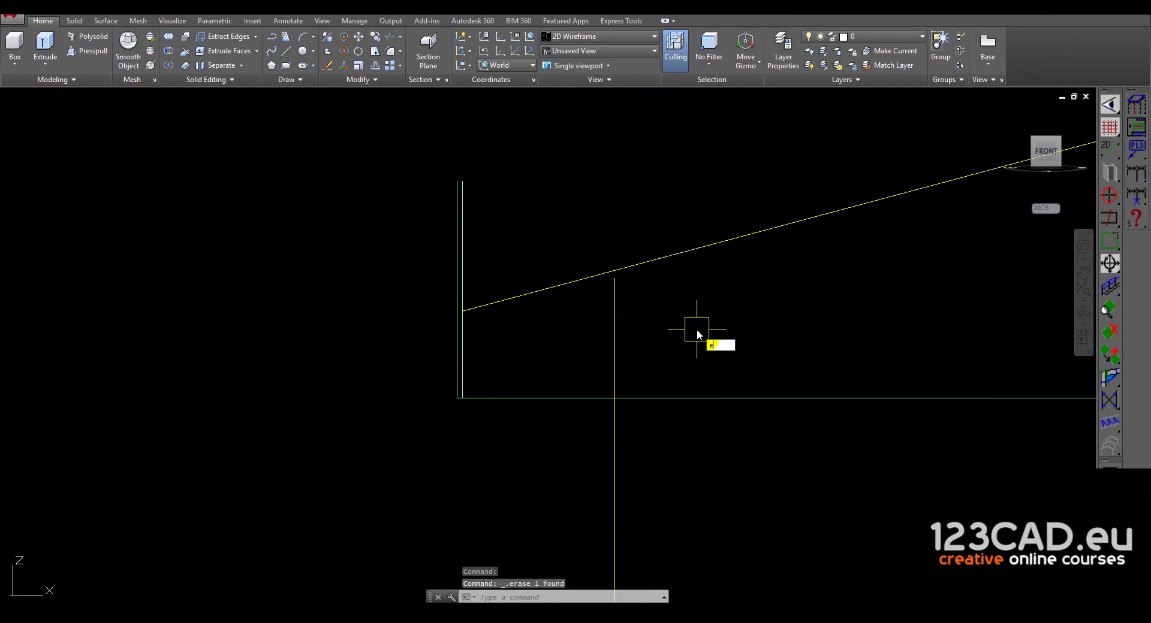
Try extending the inner vertical wall line up to the roof slope with EXTEND and grip edits
text(x)
key(Return)
key(Return)
click(621, 295)
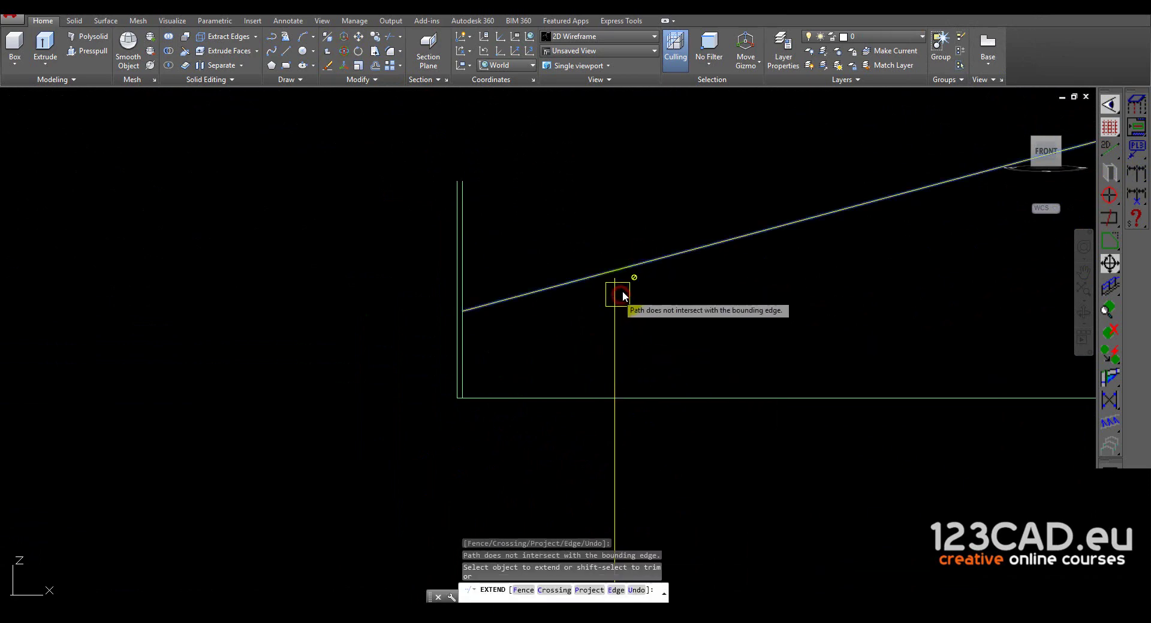
key(Escape)
scroll(622, 287, up, 4)
click(607, 303)
click(607, 269)
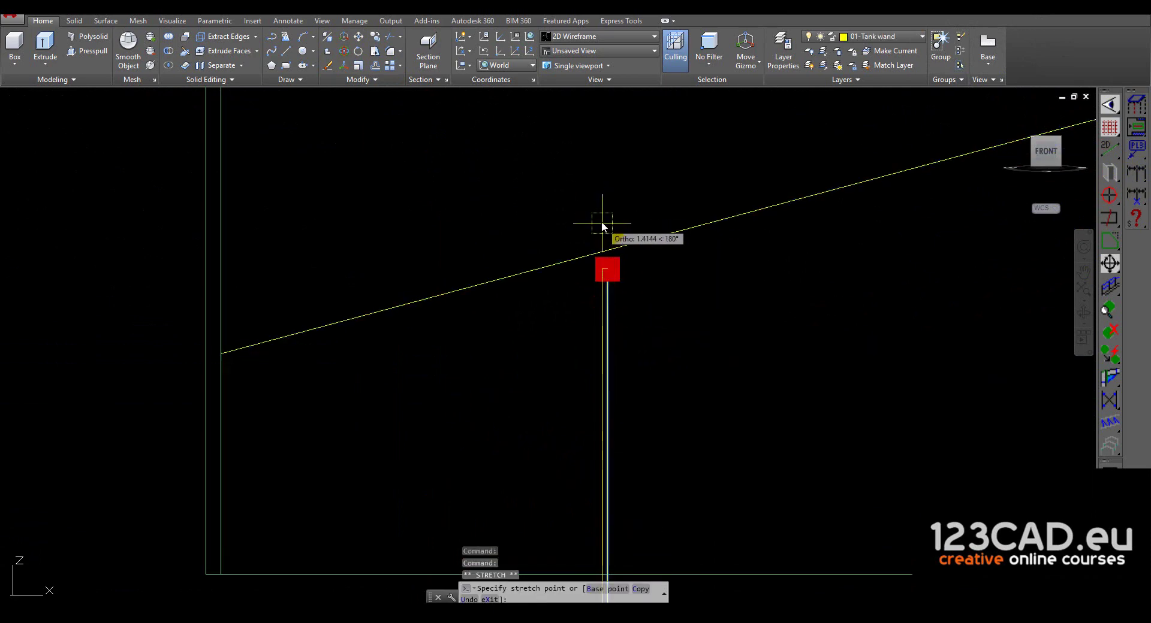
scroll(602, 222, down, 4)
key(Escape)
key(Escape)
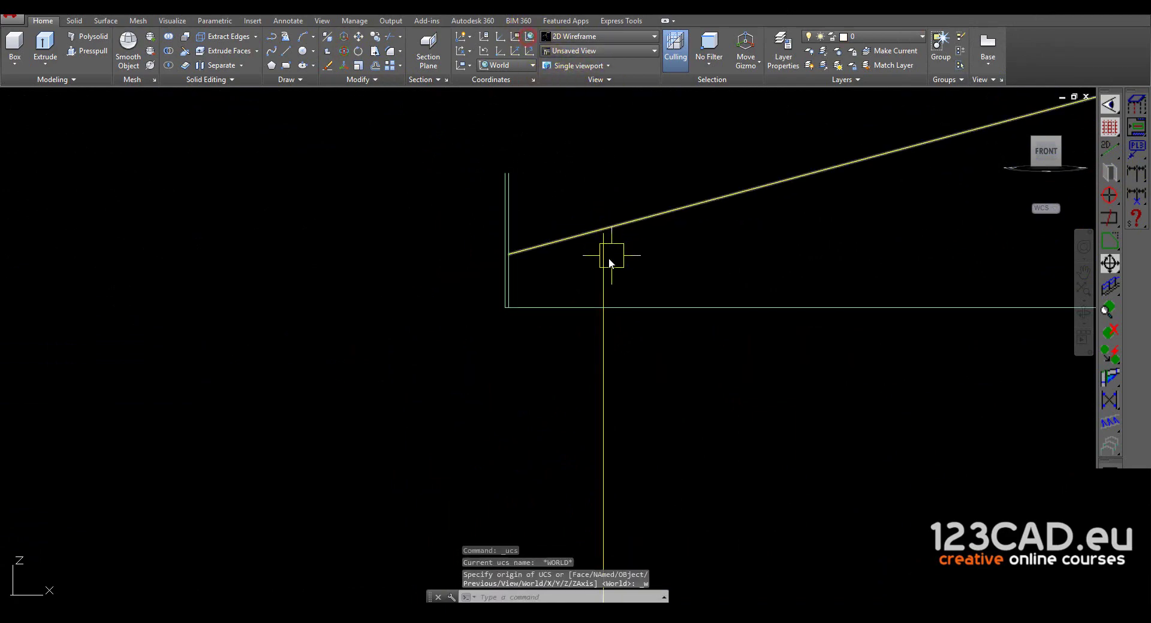
click(606, 257)
click(602, 234)
key(Escape)
key(Escape)
Tilt the view into 3D to check the upright tank outline
scroll(622, 246, down, 2)
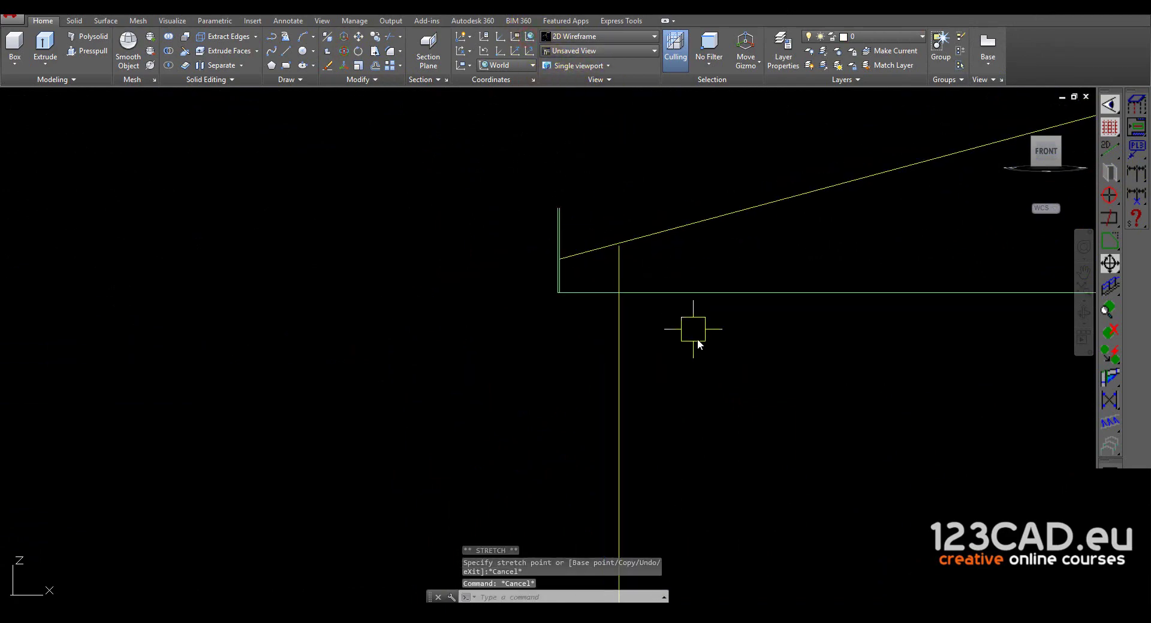
shift+middle_drag(733, 359, 597, 229)
scroll(683, 317, up, 3)
Cancel a stretch of the vertical line's top, then delete the dashed vertical line
click(683, 318)
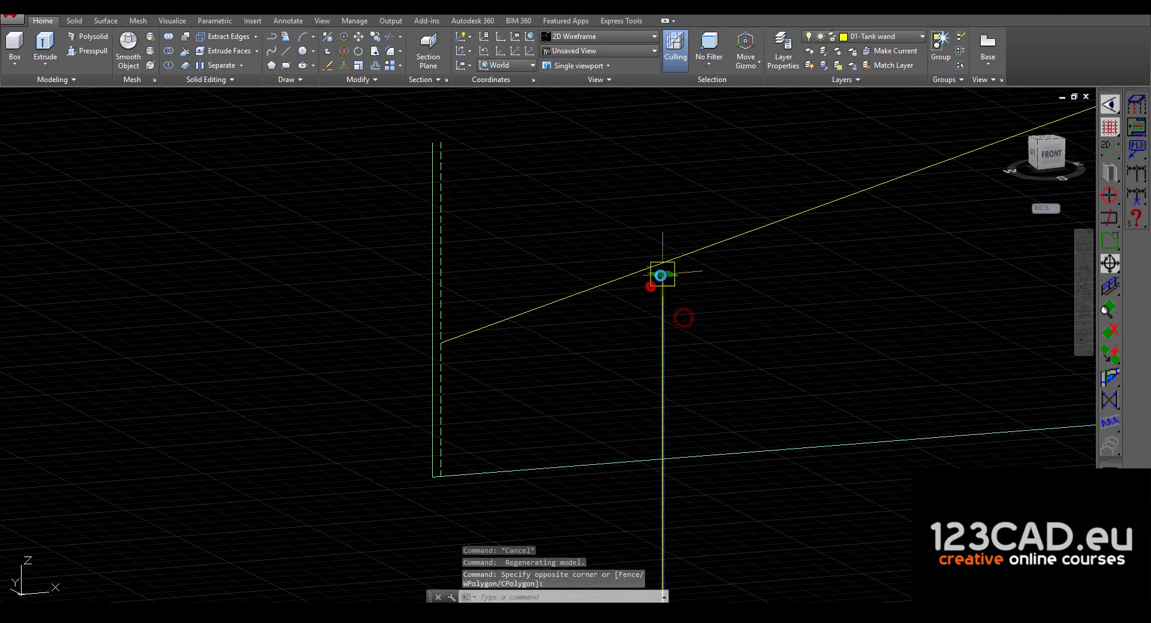
click(663, 275)
click(663, 184)
key(Escape)
key(Escape)
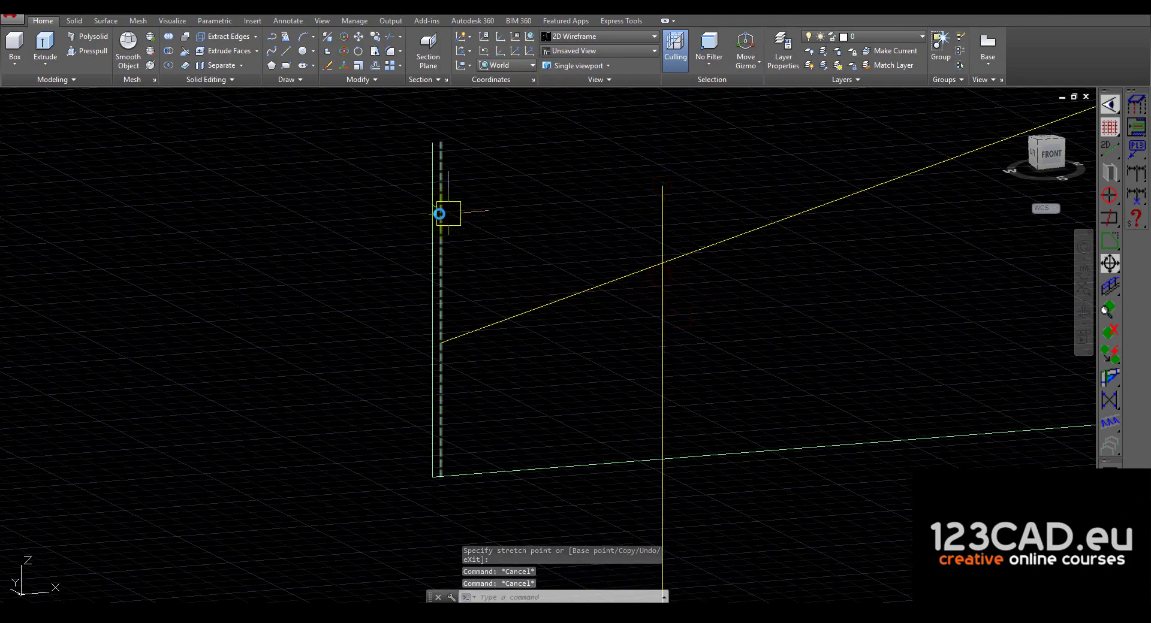
click(440, 214)
key(Delete)
Shift to a flatter view and delete the extra horizontal line
middle_drag(566, 349, 546, 314)
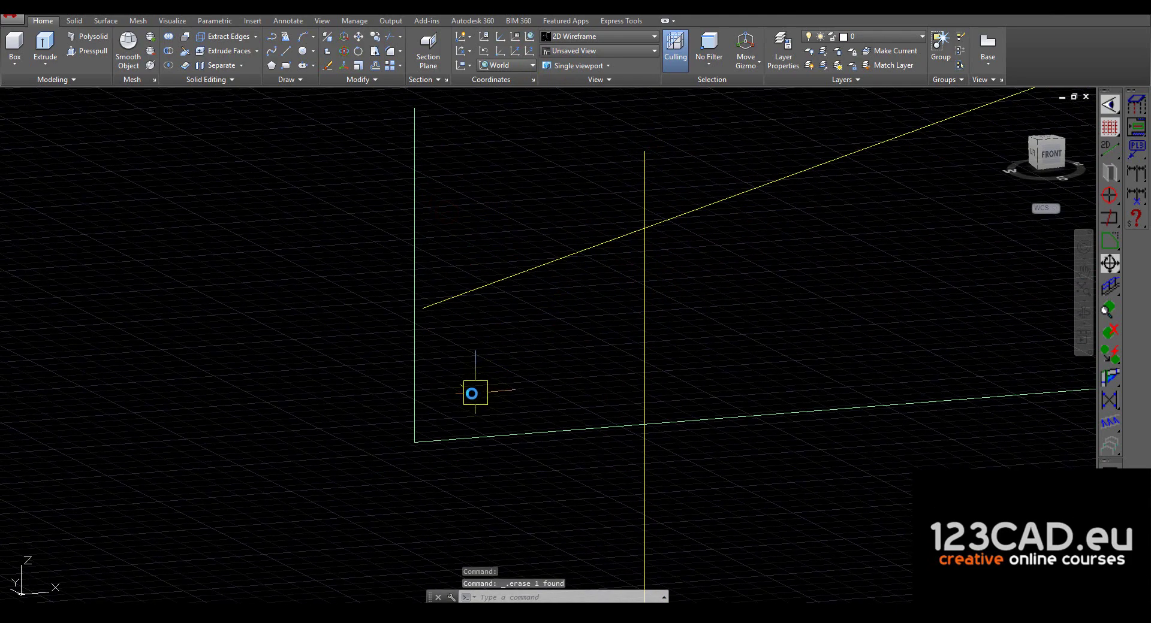
shift+middle_drag(475, 394, 457, 401)
click(457, 401)
key(Delete)
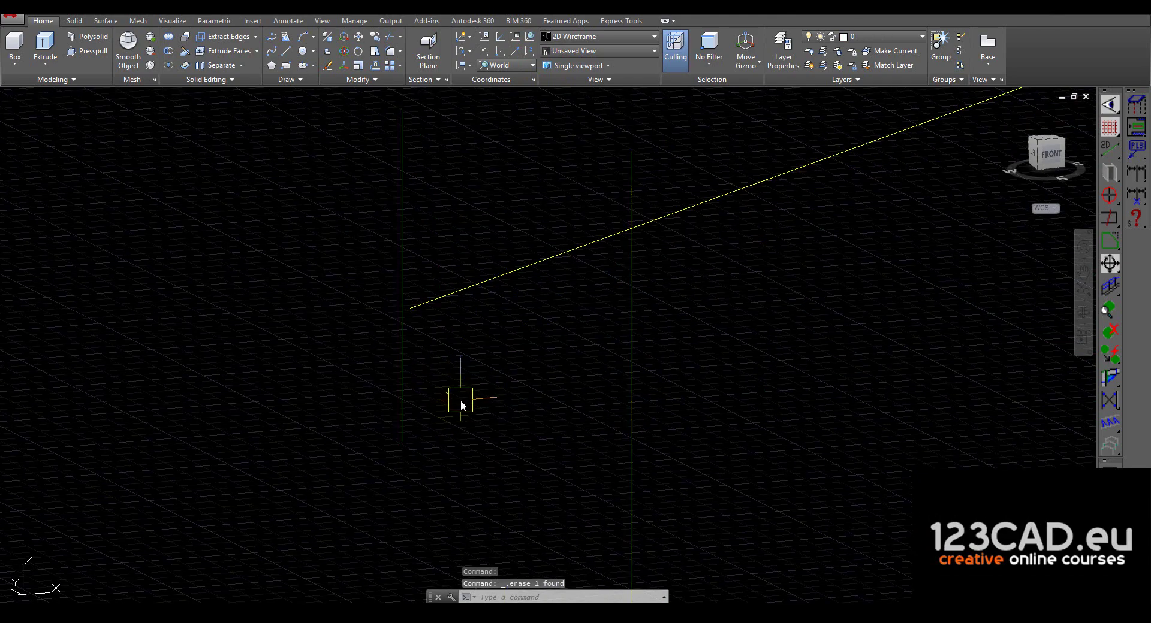
Try EXTEND on the sloped line to the vertical boundary, then cancel it
text(ex)
key(Return)
click(401, 352)
key(Return)
click(426, 309)
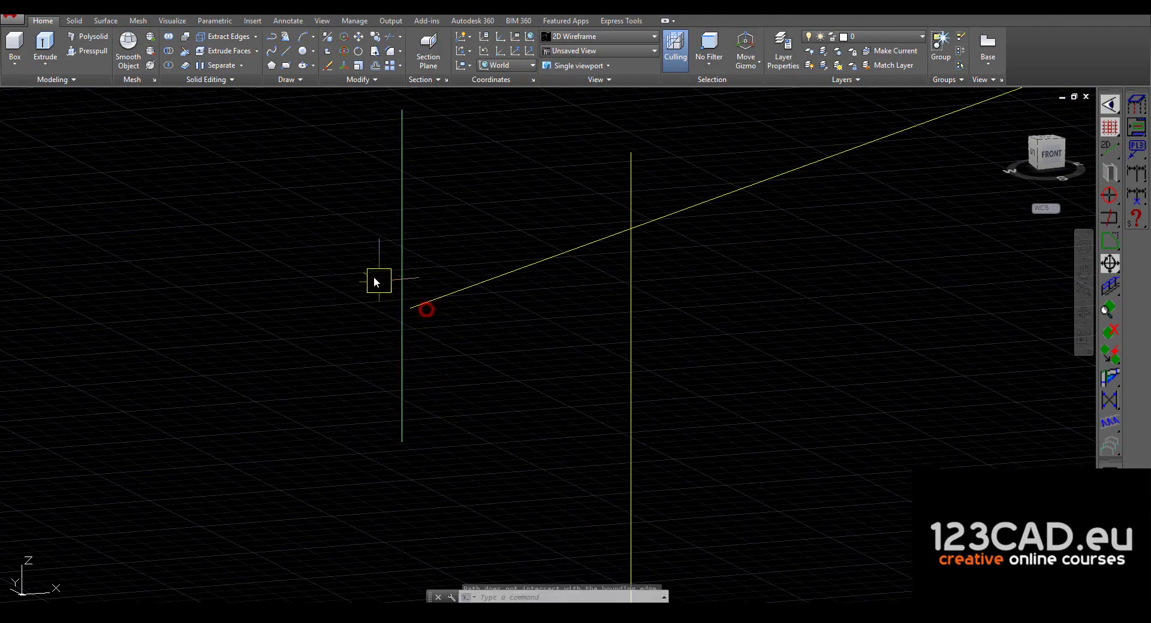
key(Escape)
Attempt to stretch the roof line's endpoint, then cancel and undo the change
scroll(700, 251, up, 3)
scroll(748, 221, up, 2)
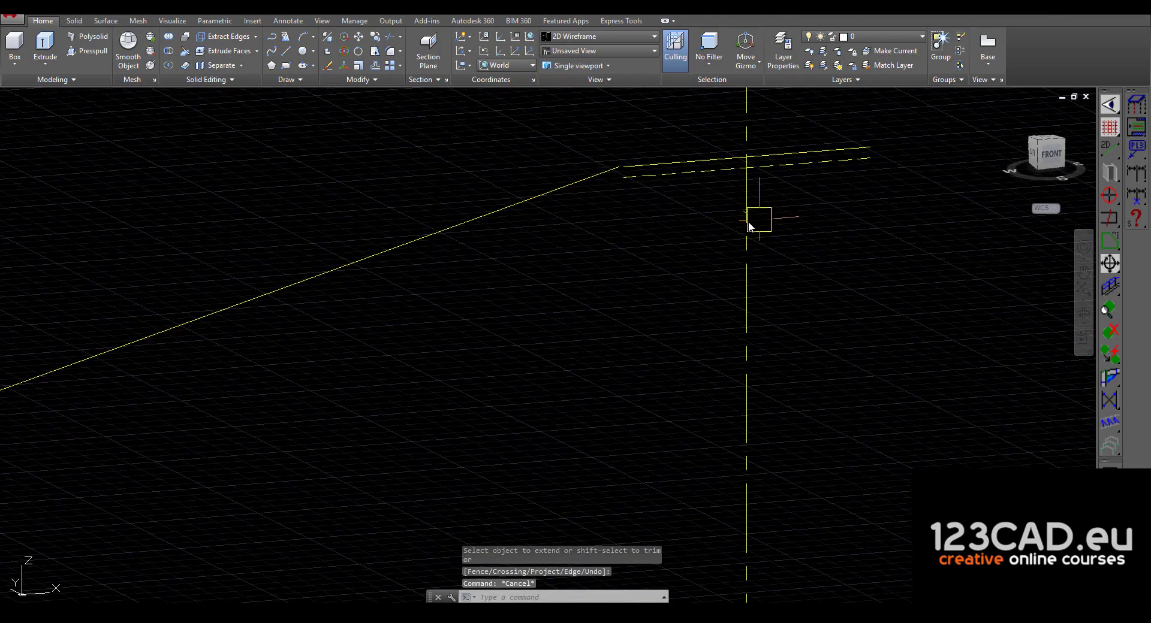
click(688, 187)
click(687, 182)
scroll(642, 170, down, 2)
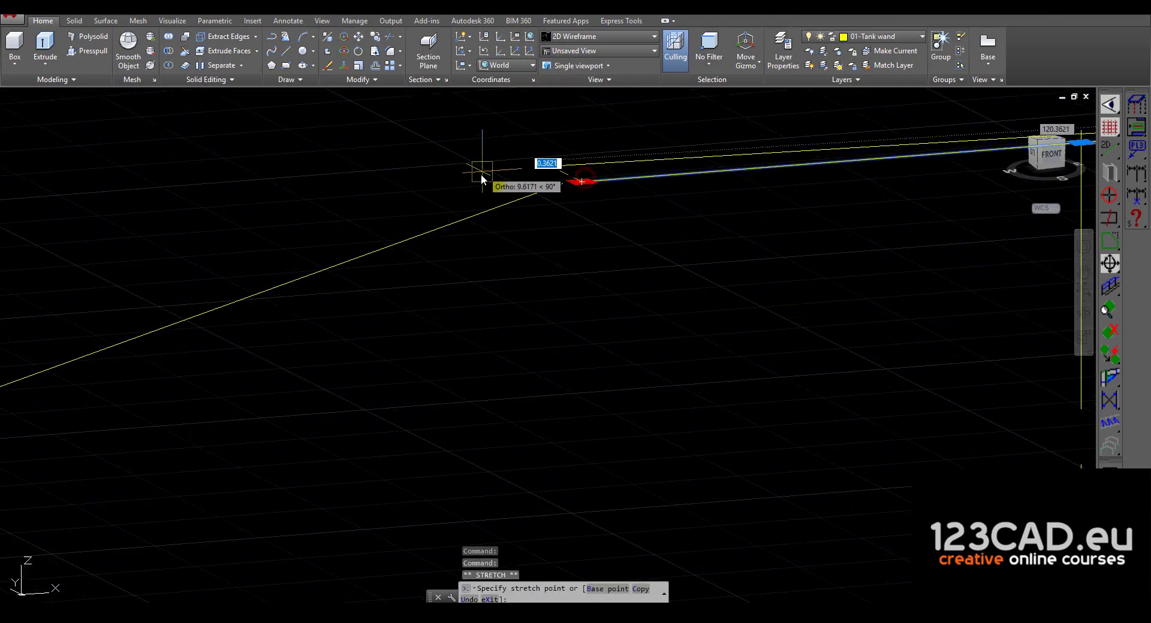
key(F8)
key(F8)
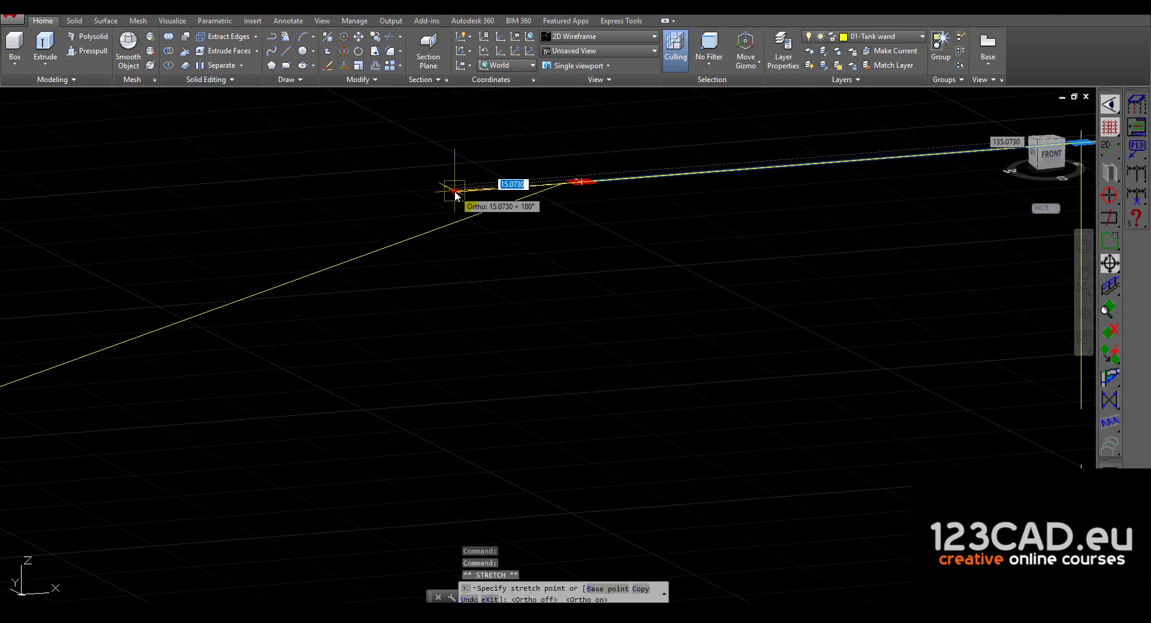
key(Escape)
key(Escape)
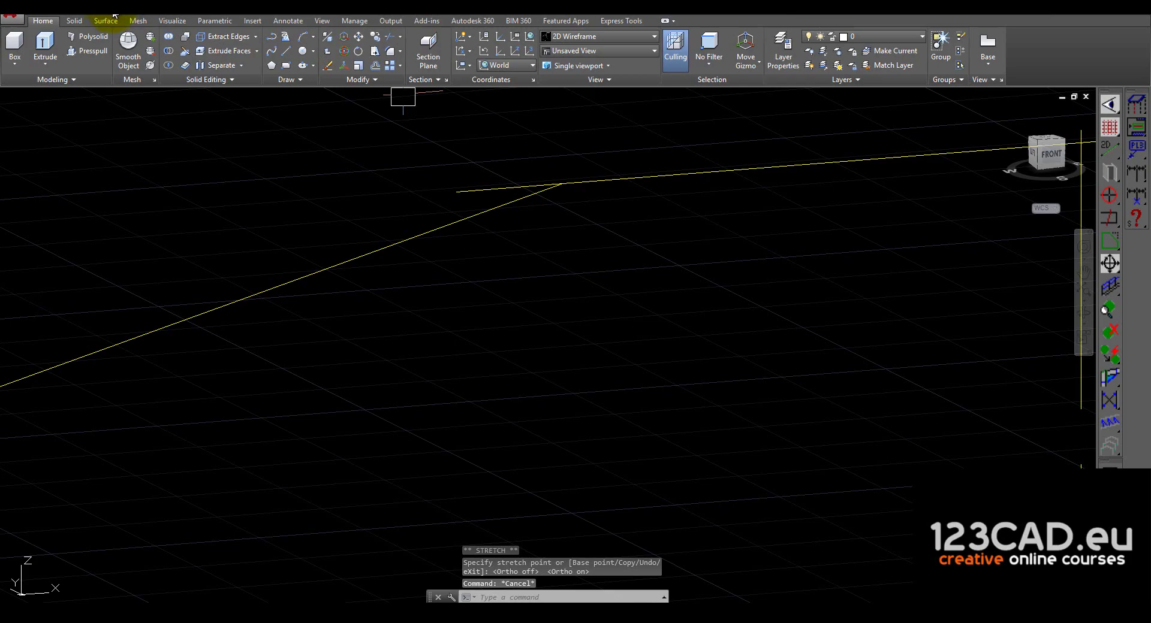
key(ctrl+z)
Delete the sloped roof line
scroll(643, 196, down, 3)
scroll(599, 378, up, 3)
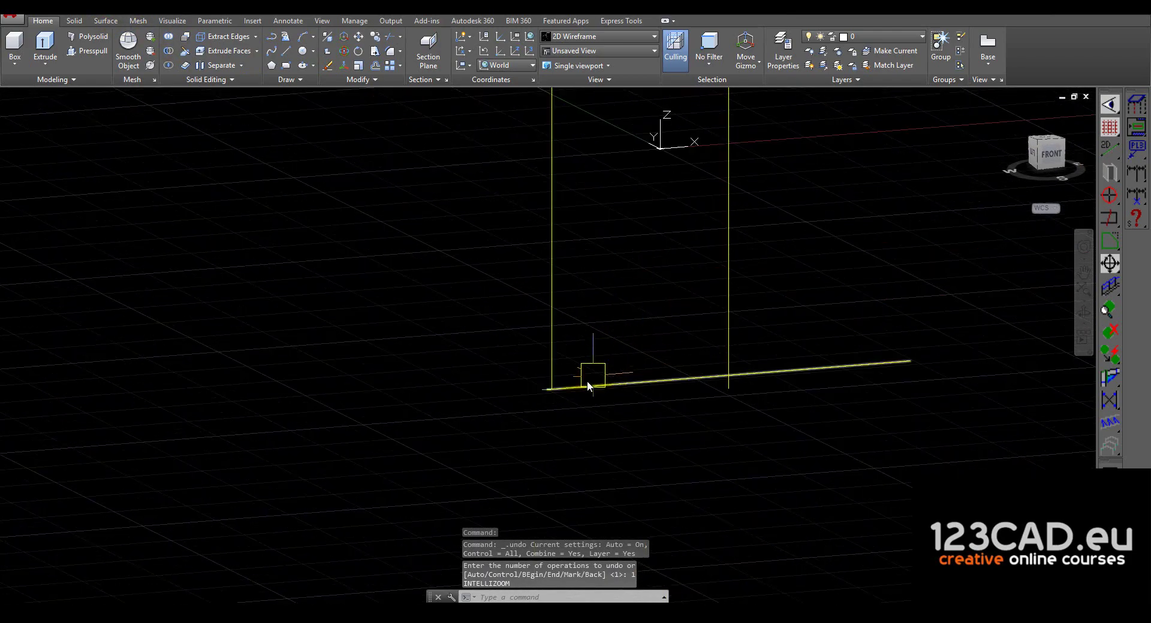
scroll(422, 421, down, 2)
scroll(432, 425, up, 3)
click(254, 378)
key(Delete)
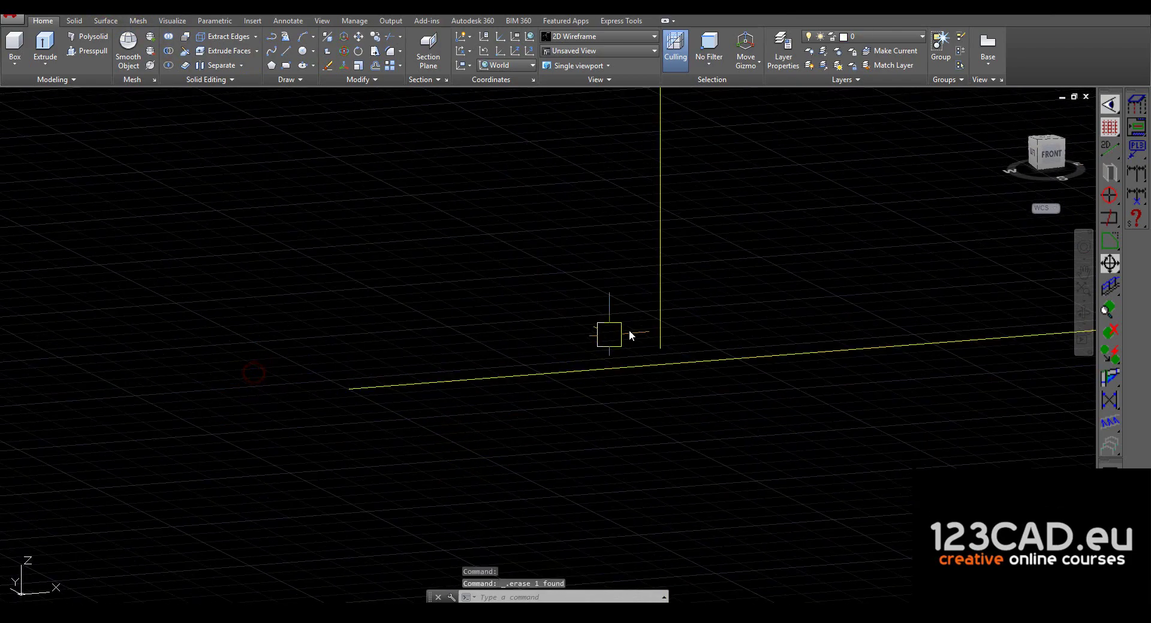
Try moving the base line's endpoint, then cancel so the base line stays unchanged
click(660, 335)
click(660, 346)
click(680, 464)
key(Escape)
key(Escape)
scroll(539, 371, down, 2)
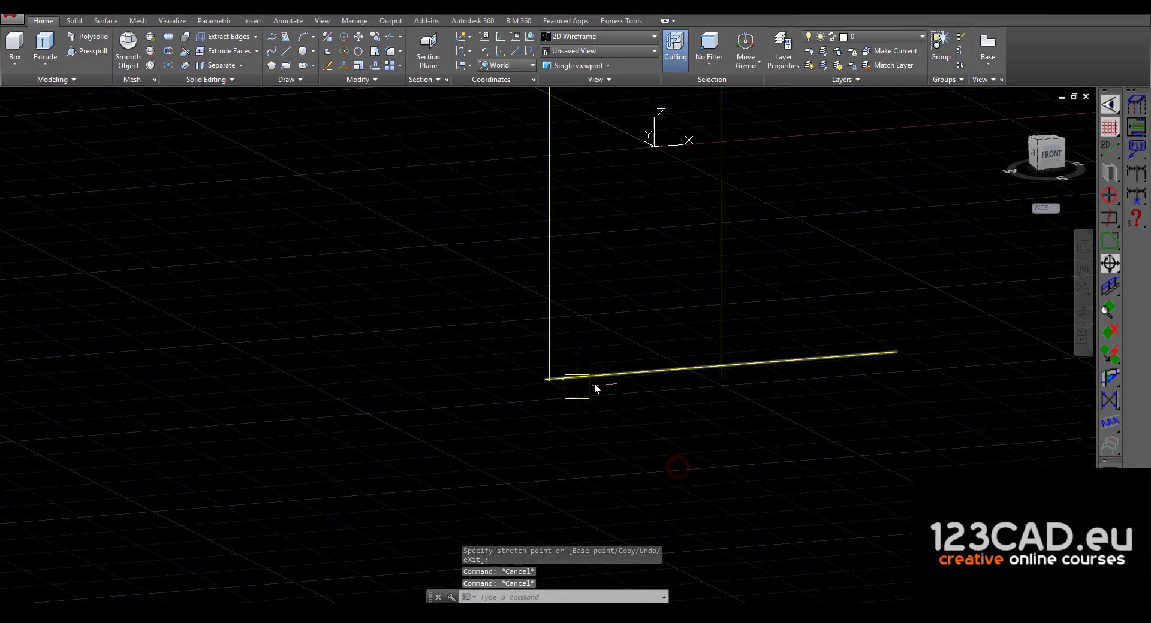
click(293, 23)
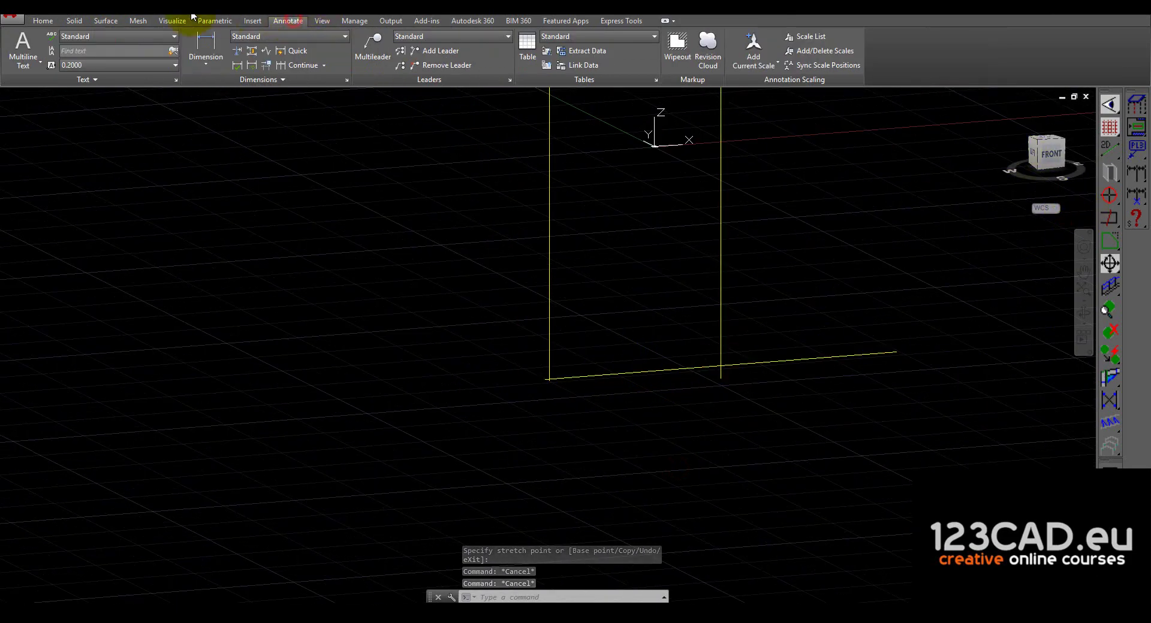
Draw the bottom circle centred on the base line's midpoint, radius reaching the upright line
click(44, 20)
text(CI)
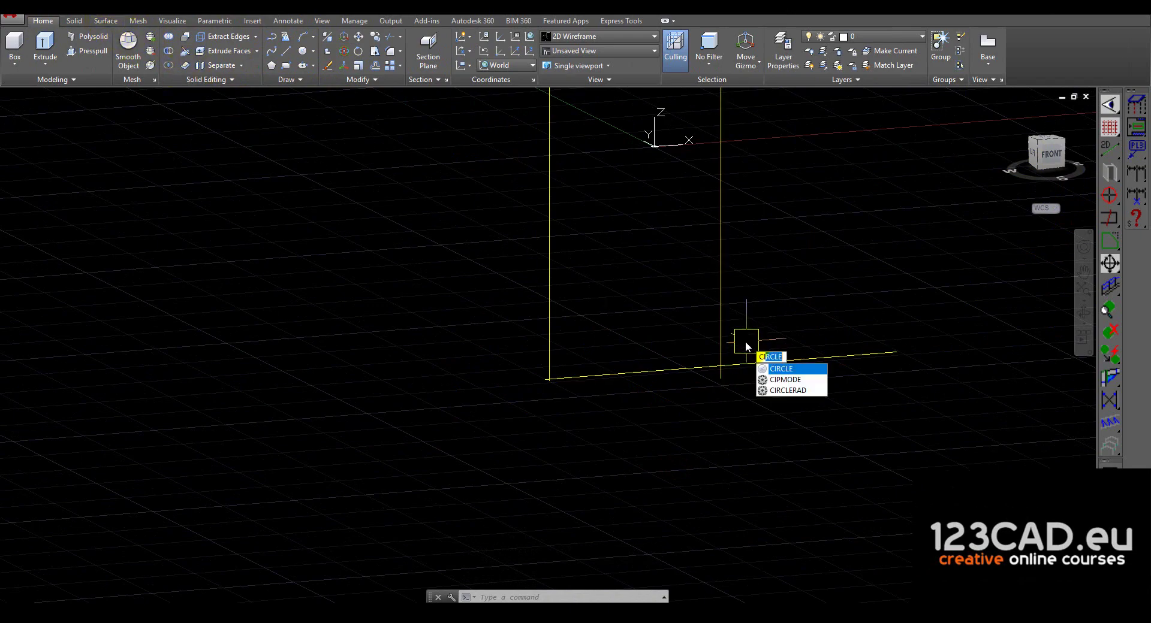
key(Return)
scroll(717, 359, up, 4)
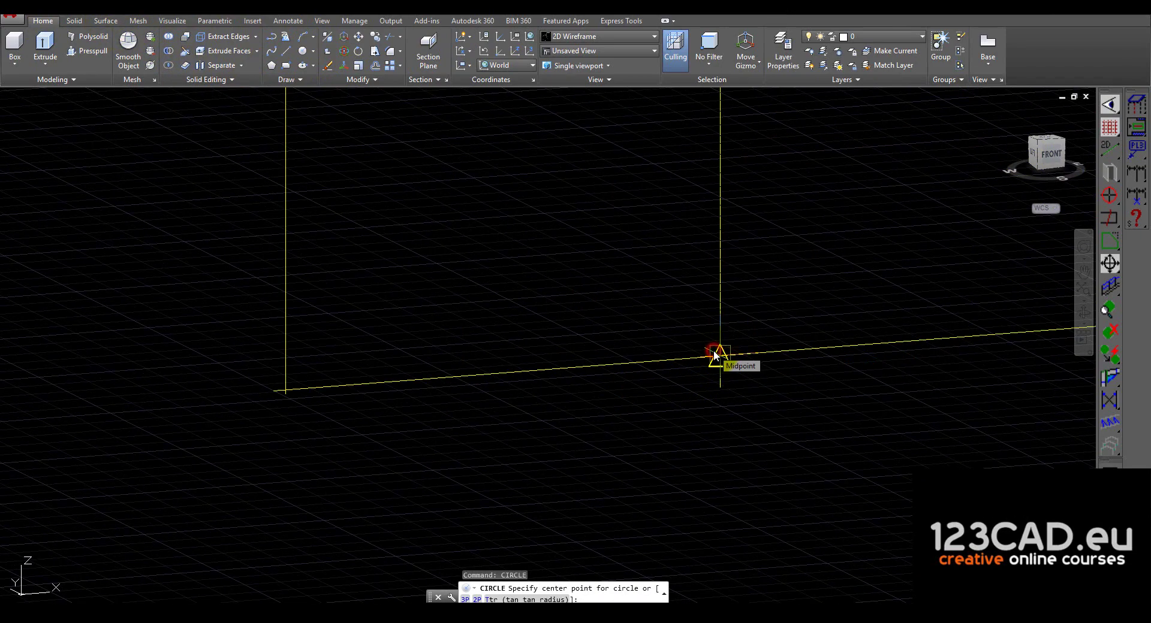
click(715, 353)
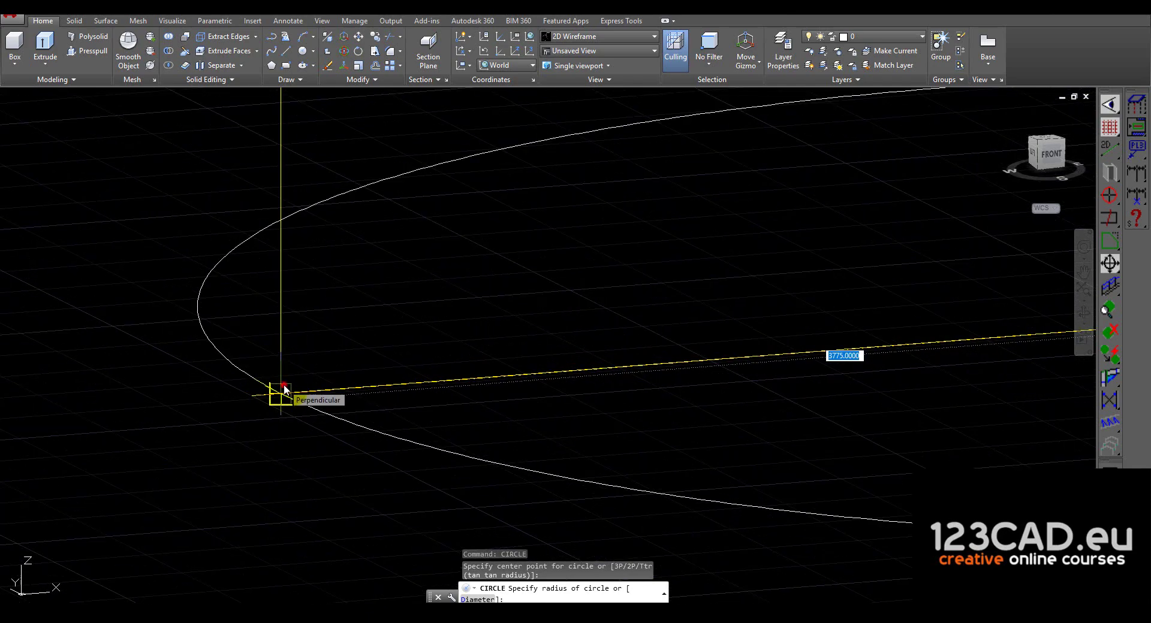
click(286, 390)
scroll(311, 407, down, 3)
scroll(371, 360, down, 3)
scroll(383, 291, down, 1)
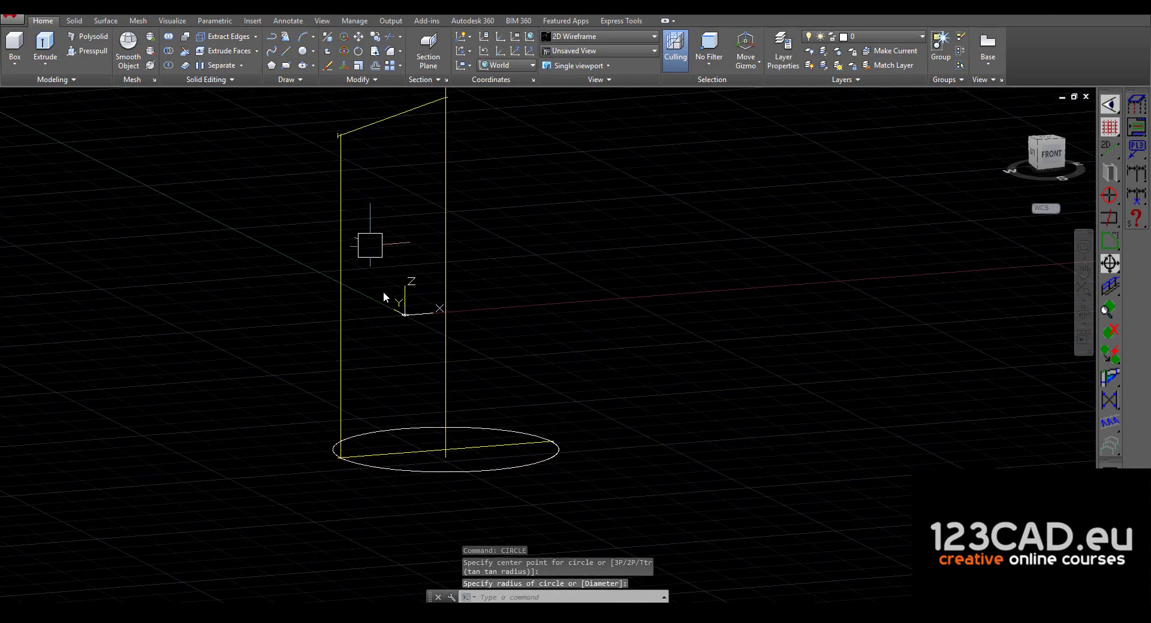
scroll(343, 170, up, 6)
scroll(365, 214, down, 2)
Draw a helper line from the lines' intersection to locate the top circle's centre
text(l)
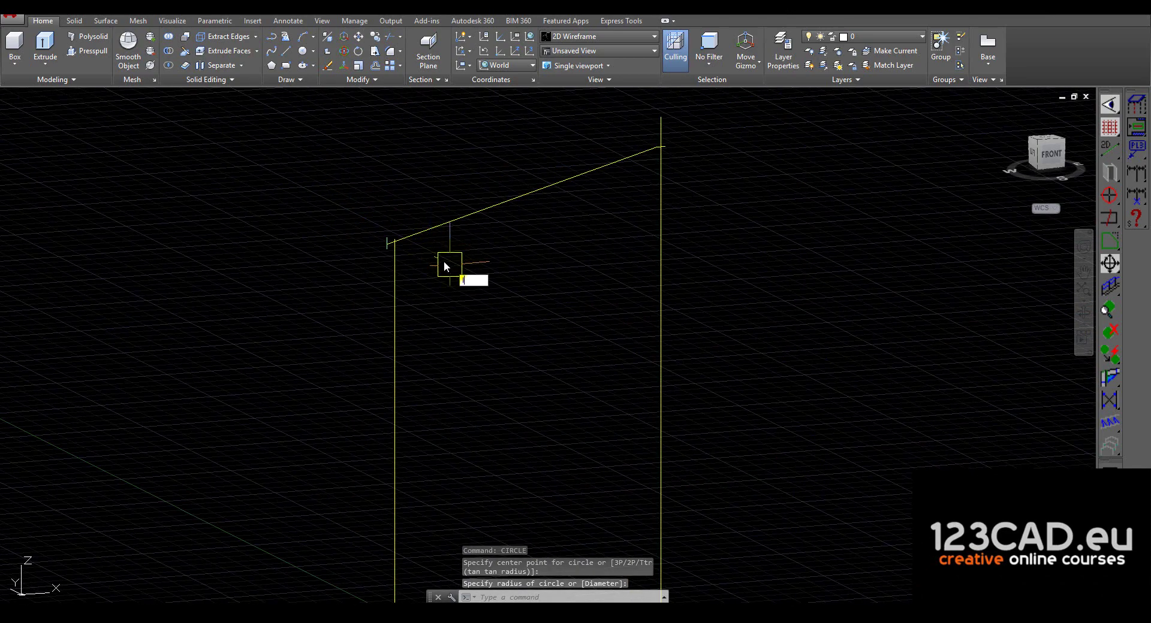
key(Return)
scroll(420, 252, down, 4)
click(351, 276)
scroll(351, 276, down, 8)
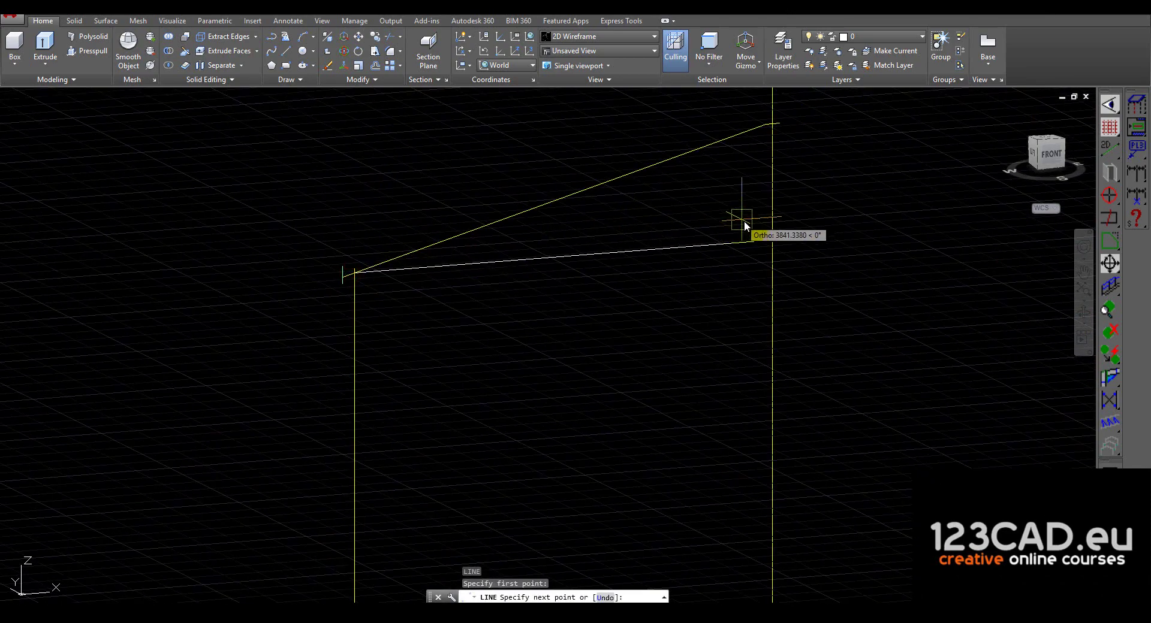
click(766, 242)
key(Escape)
Draw the top circle centred on the helper line's endpoint, radius reaching the upright
text(c)
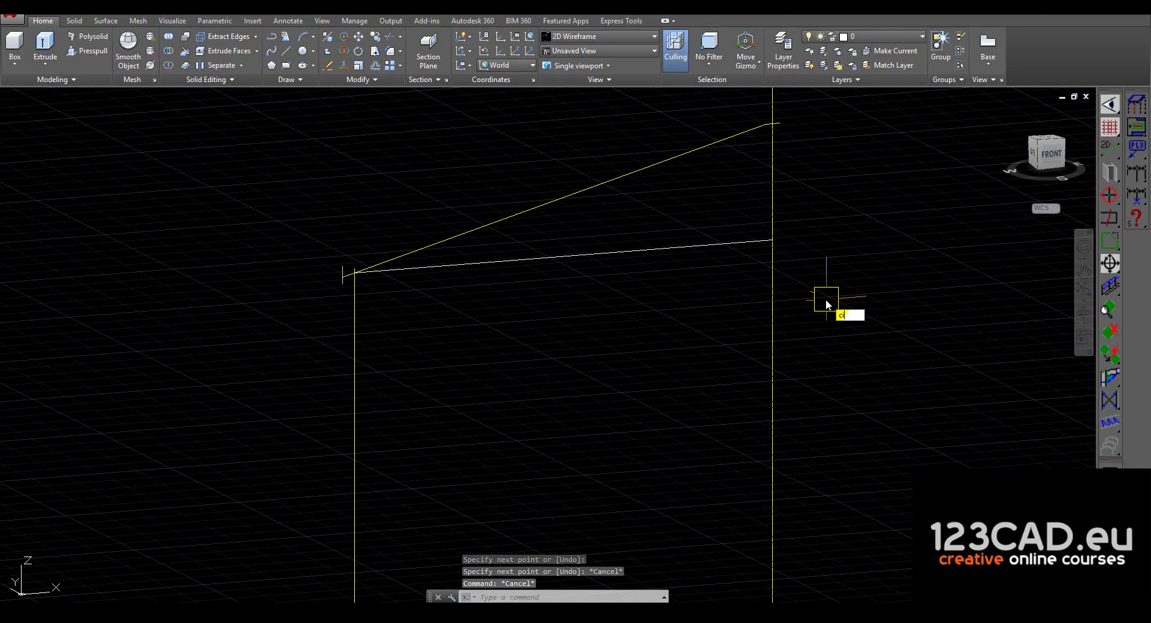
key(Return)
click(773, 243)
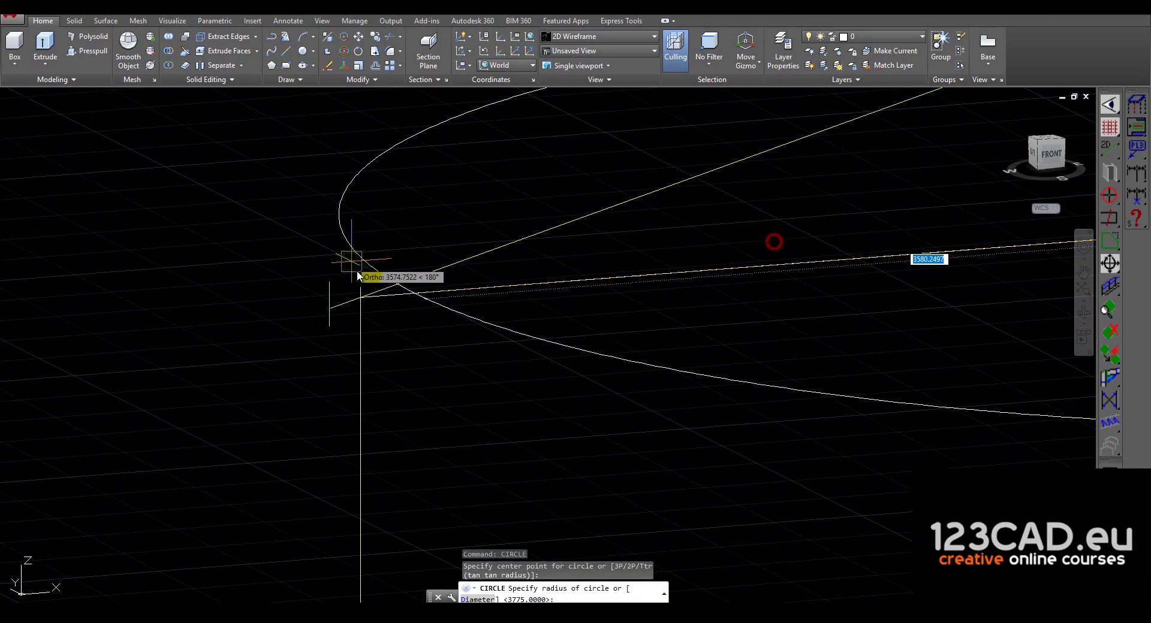
click(363, 306)
scroll(363, 306, down, 4)
scroll(428, 343, up, 4)
key(Escape)
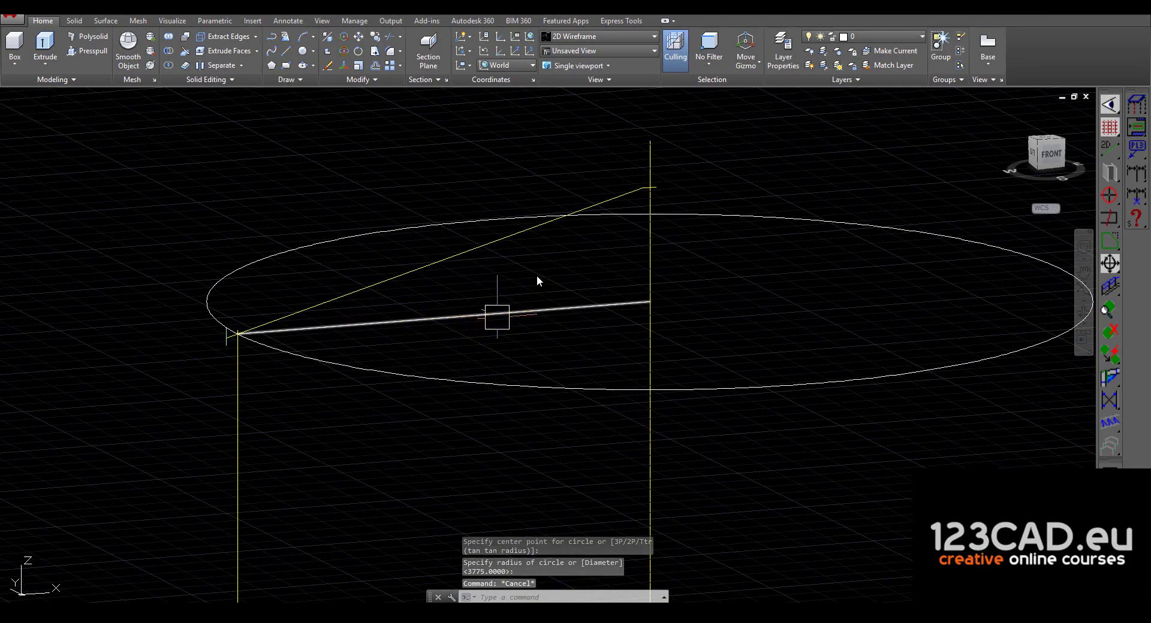
text(ci)
Start an extra circle and cancel it before finishing
key(Return)
scroll(647, 187, up, 3)
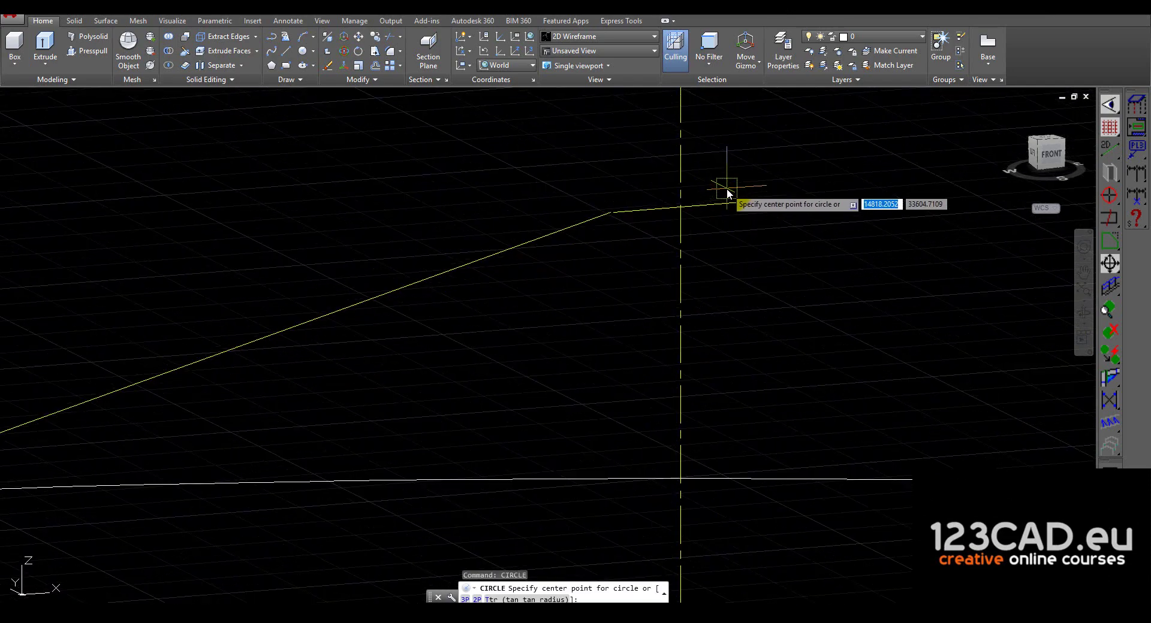
click(678, 210)
key(Escape)
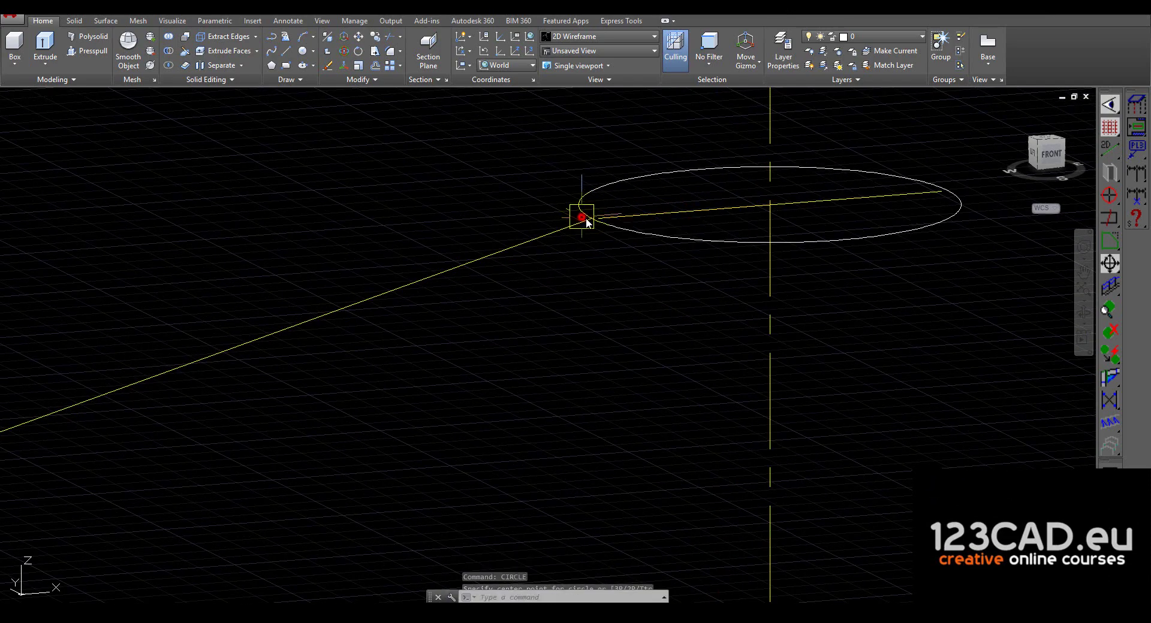
Orbit around the cylinder outline and turn off the drawing grid with F7
shift+middle_drag(582, 218, 733, 226)
scroll(675, 238, up, 2)
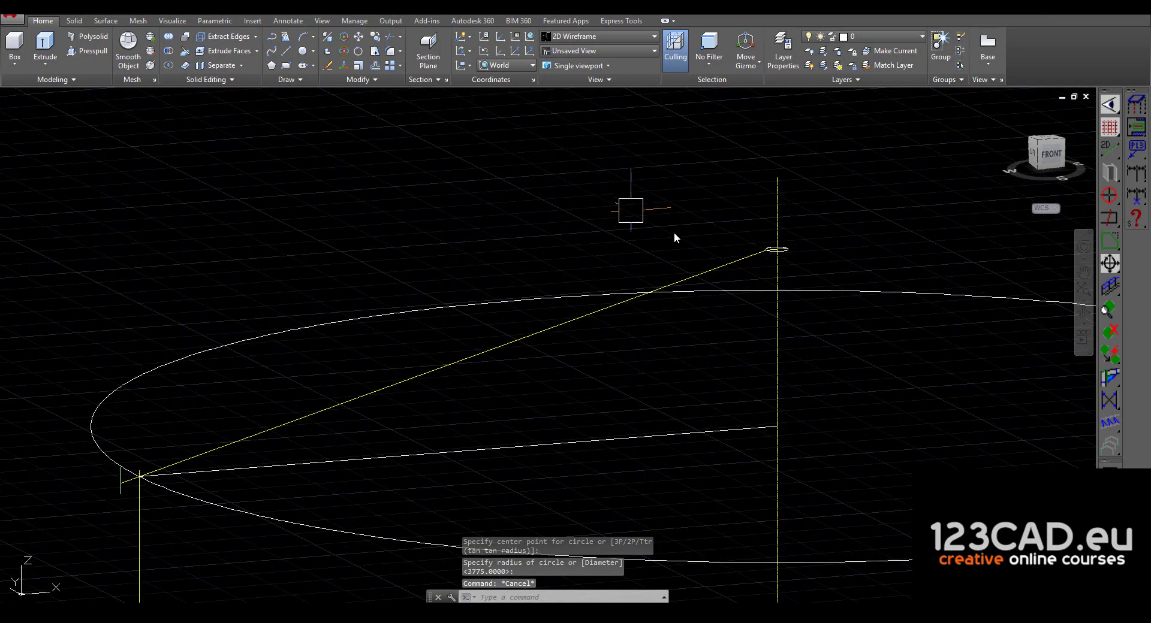
scroll(567, 206, up, 1)
scroll(552, 180, down, 3)
scroll(556, 193, down, 1)
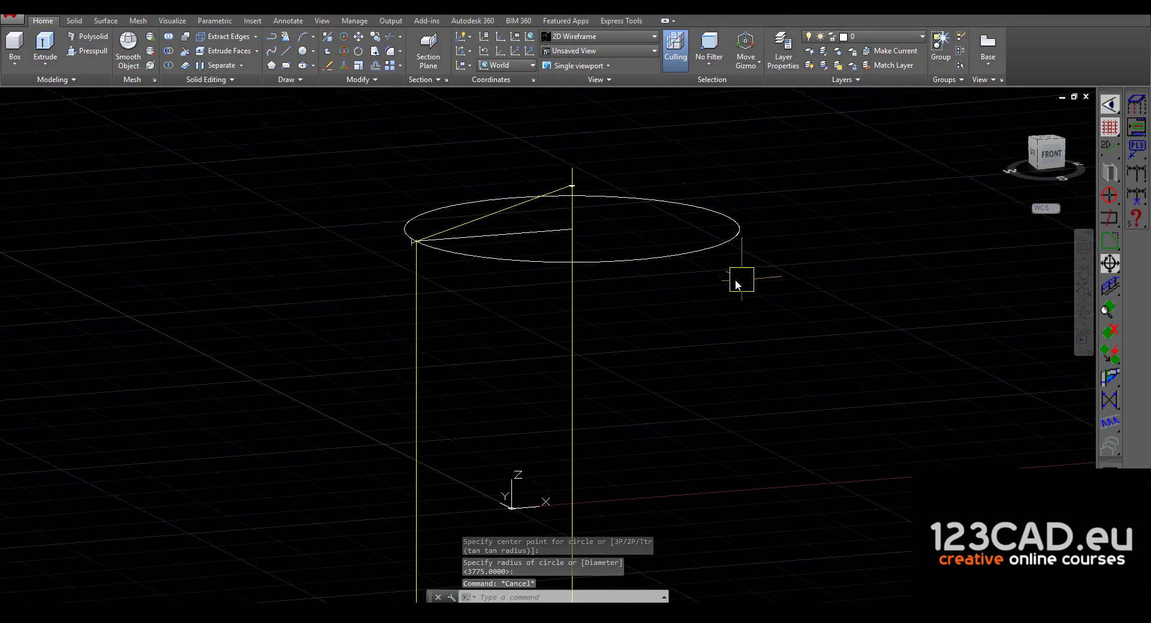
scroll(593, 186, down, 4)
scroll(591, 258, up, 4)
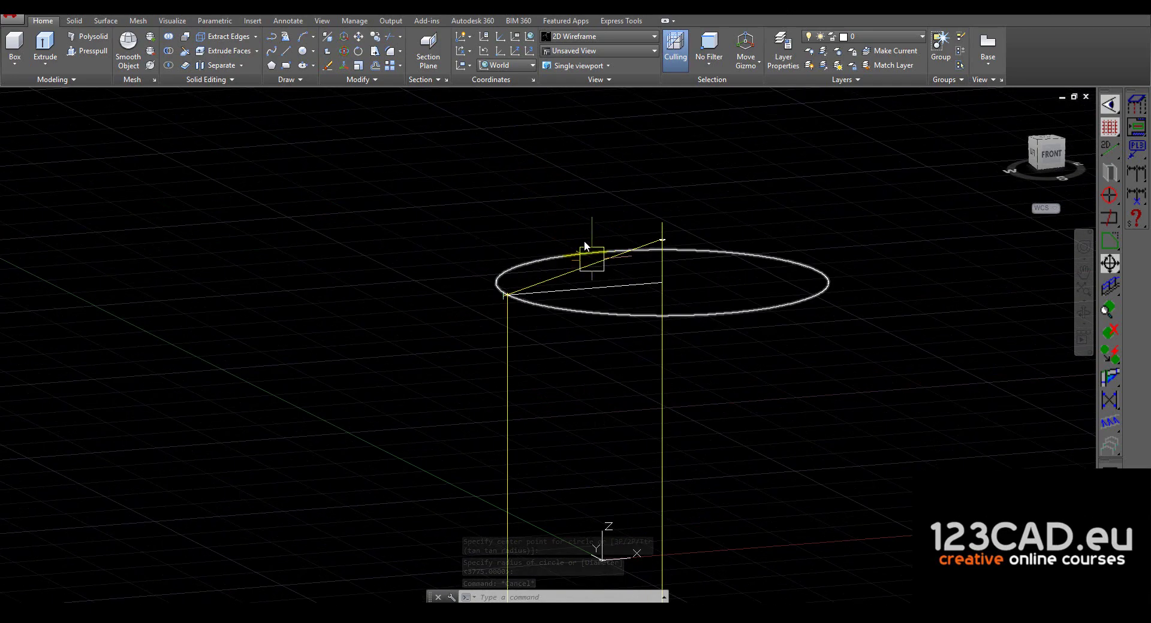
scroll(547, 290, down, 4)
scroll(629, 274, up, 4)
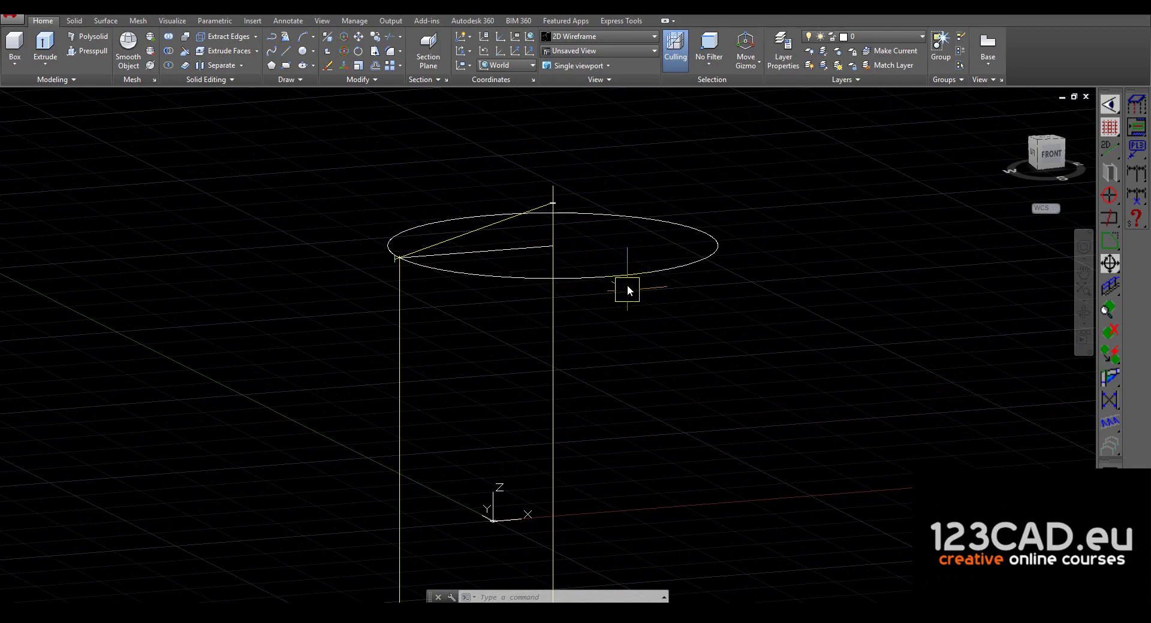
scroll(570, 240, down, 3)
scroll(455, 174, down, 1)
key(F7)
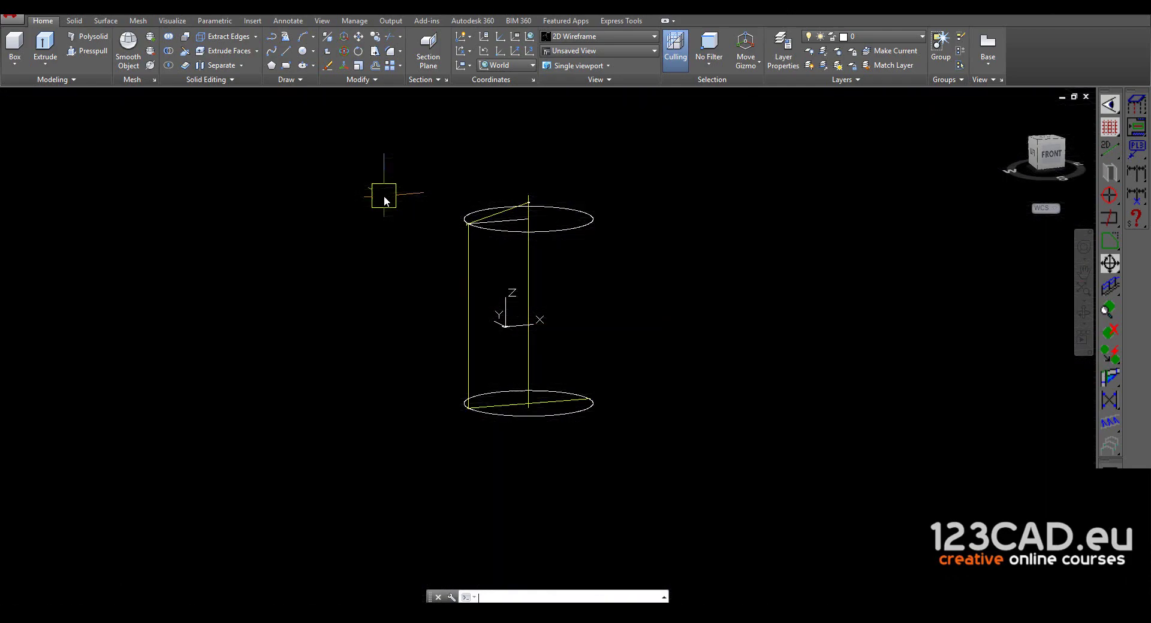
scroll(465, 237, up, 3)
scroll(467, 235, down, 2)
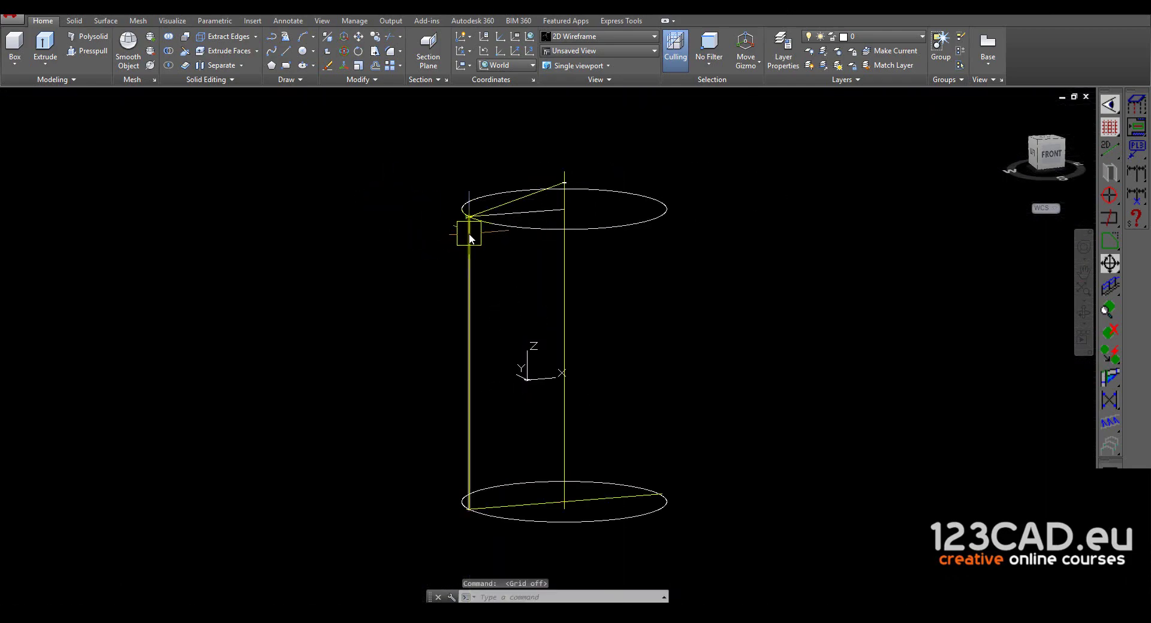
click(12, 20)
click(42, 150)
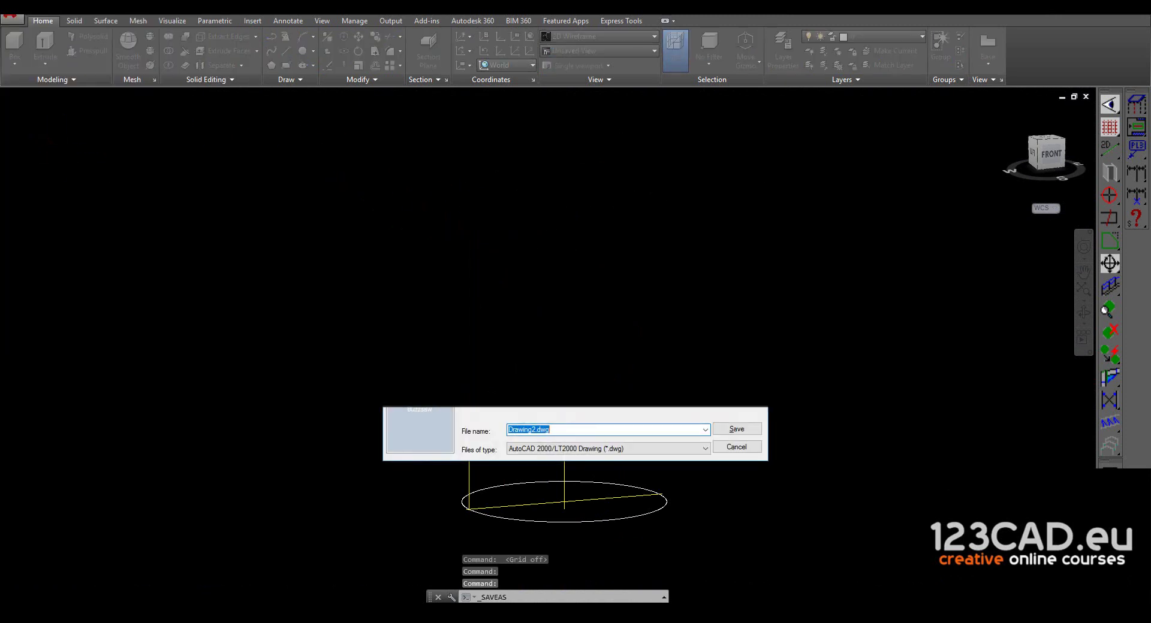
click(549, 430)
double_click(527, 430)
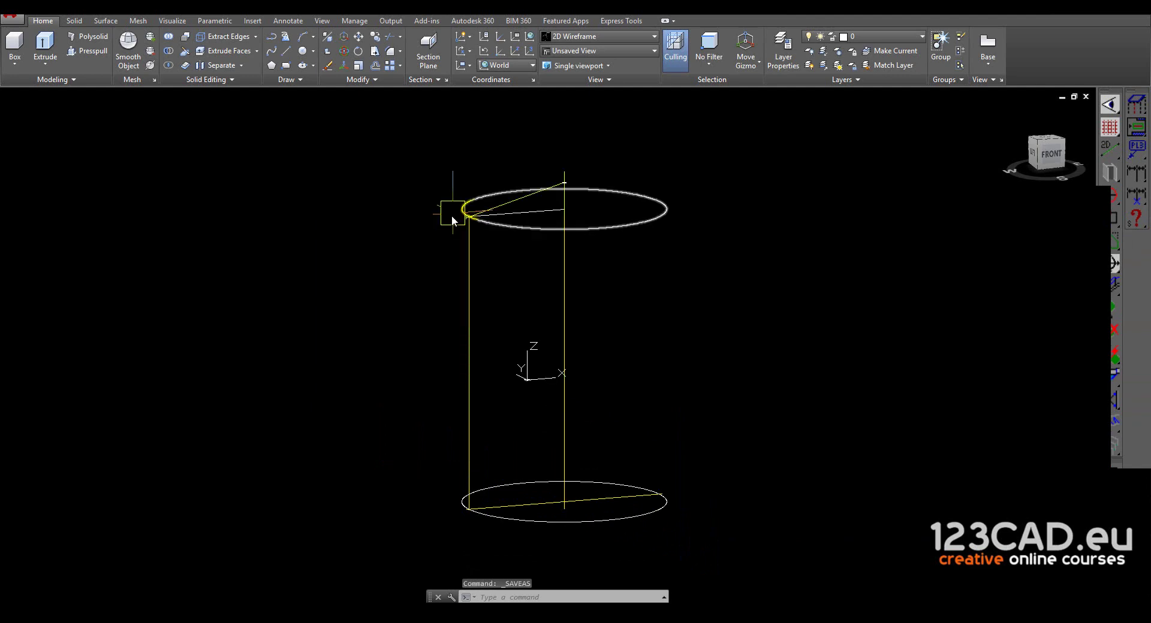
Choose Save As from the application (A) menu for the tank wireframe
scroll(465, 228, up, 2)
scroll(487, 293, down, 2)
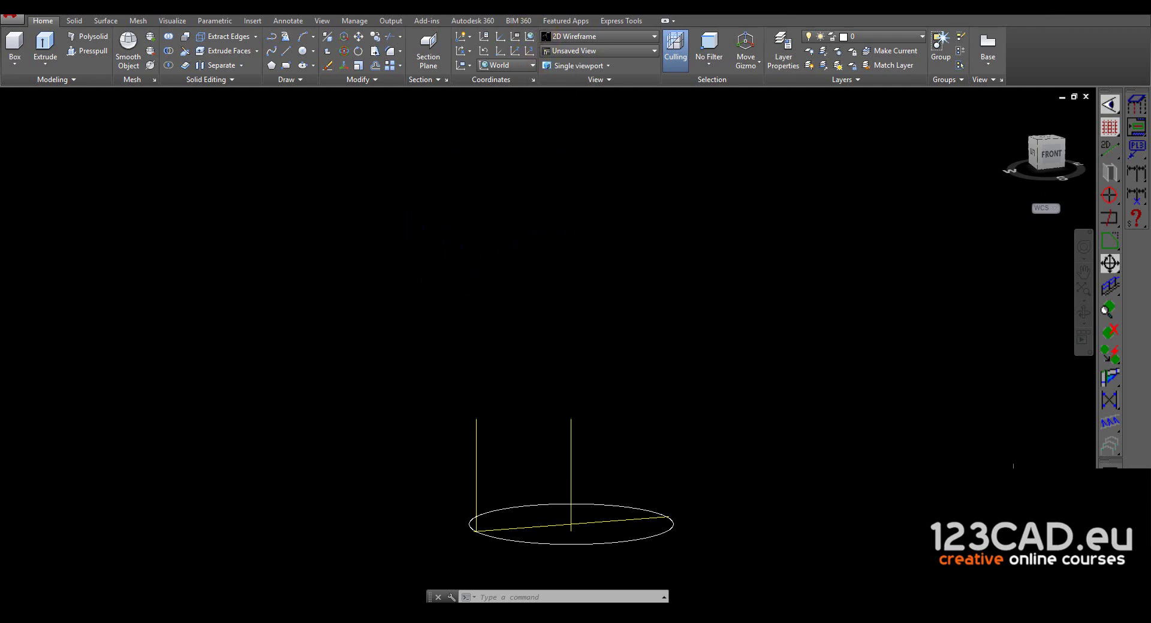
click(12, 19)
click(40, 161)
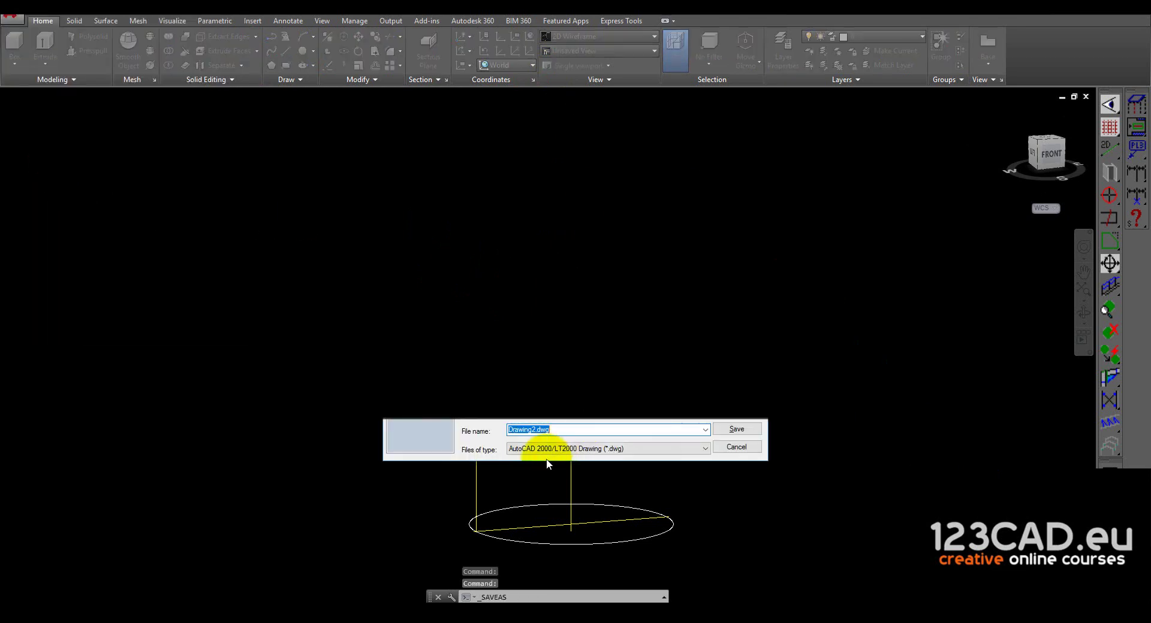
Set the file type to AutoCAD 2004/LT2004 DXF and rename the drawing to tank3
click(542, 453)
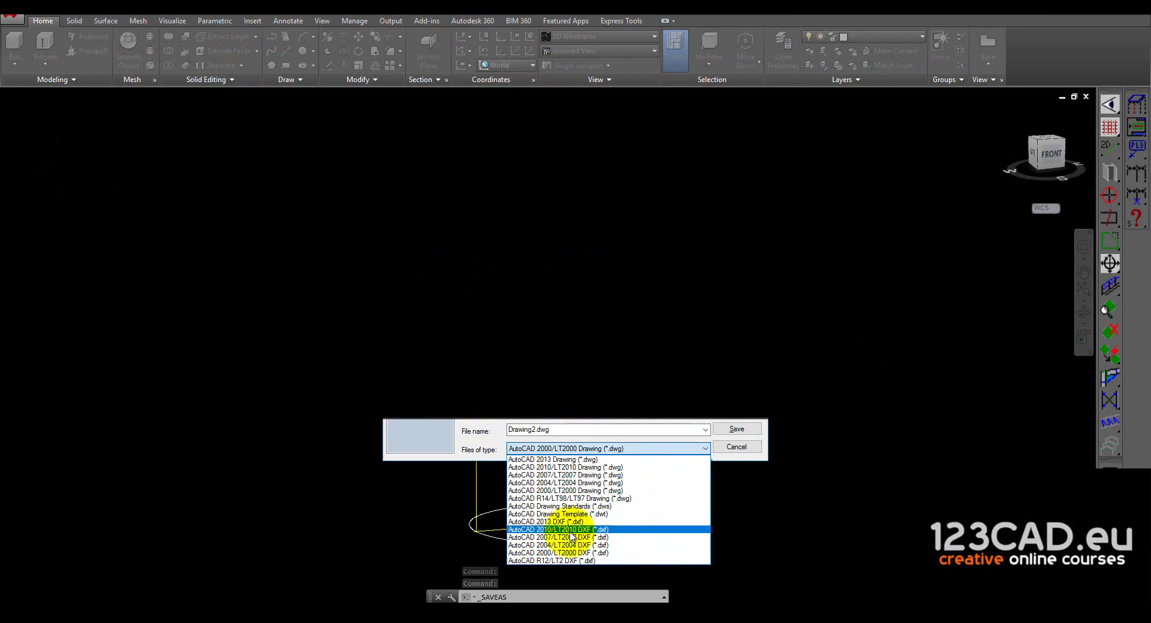
click(589, 546)
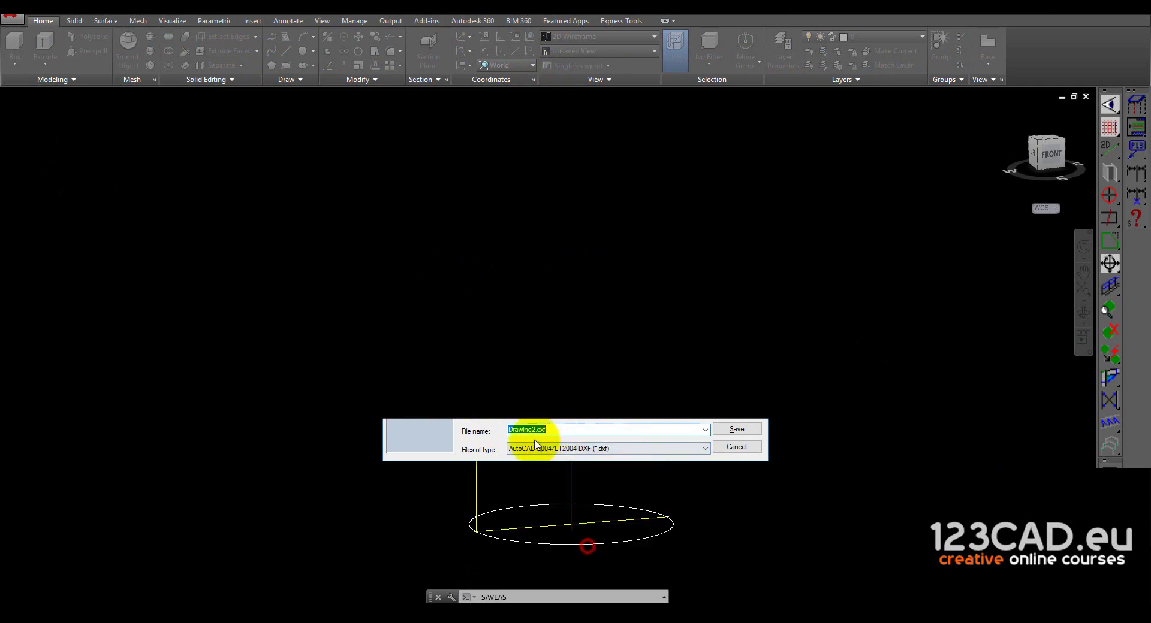
double_click(531, 430)
text(ta)
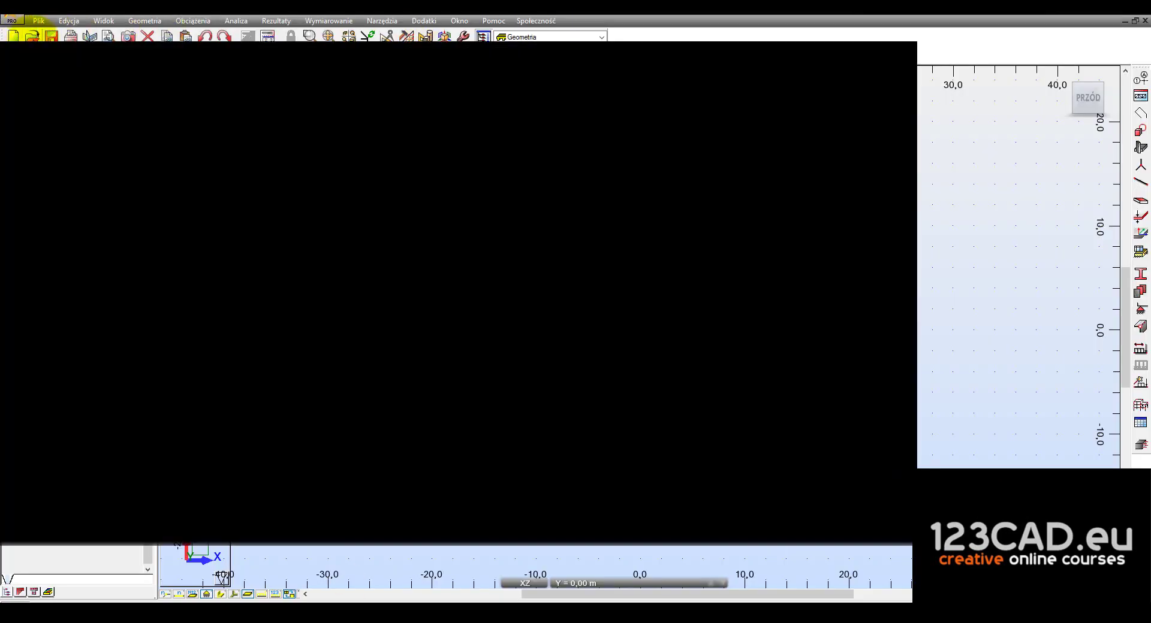
Open a file in Robot with the DXF format (*.dxf) filter and pick the tank DXF
click(32, 36)
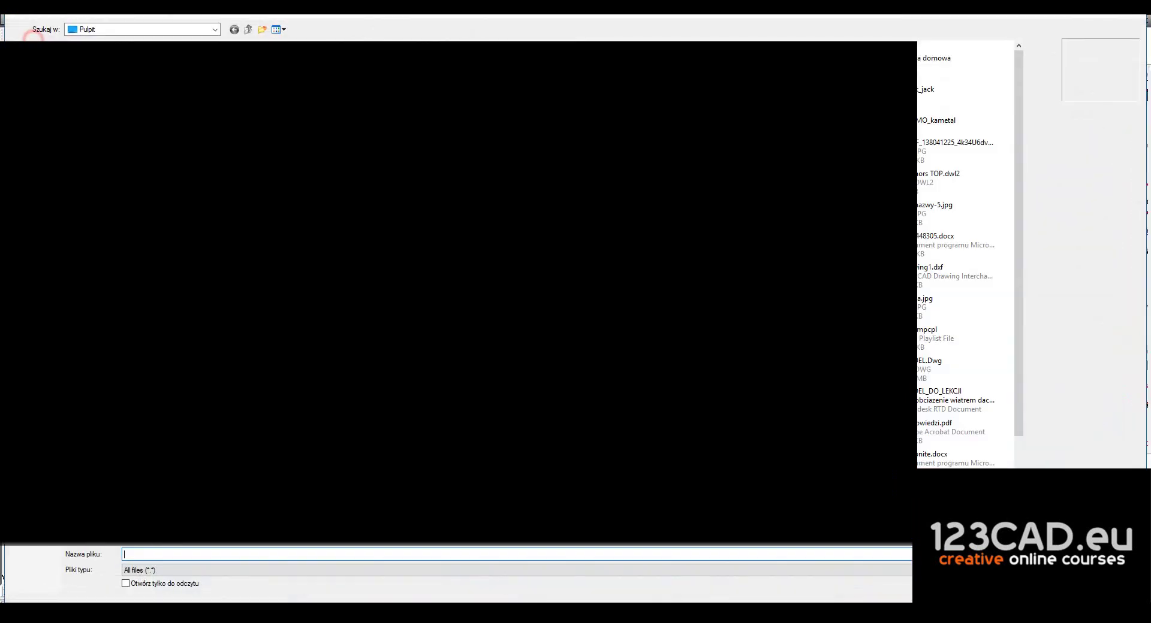
click(231, 570)
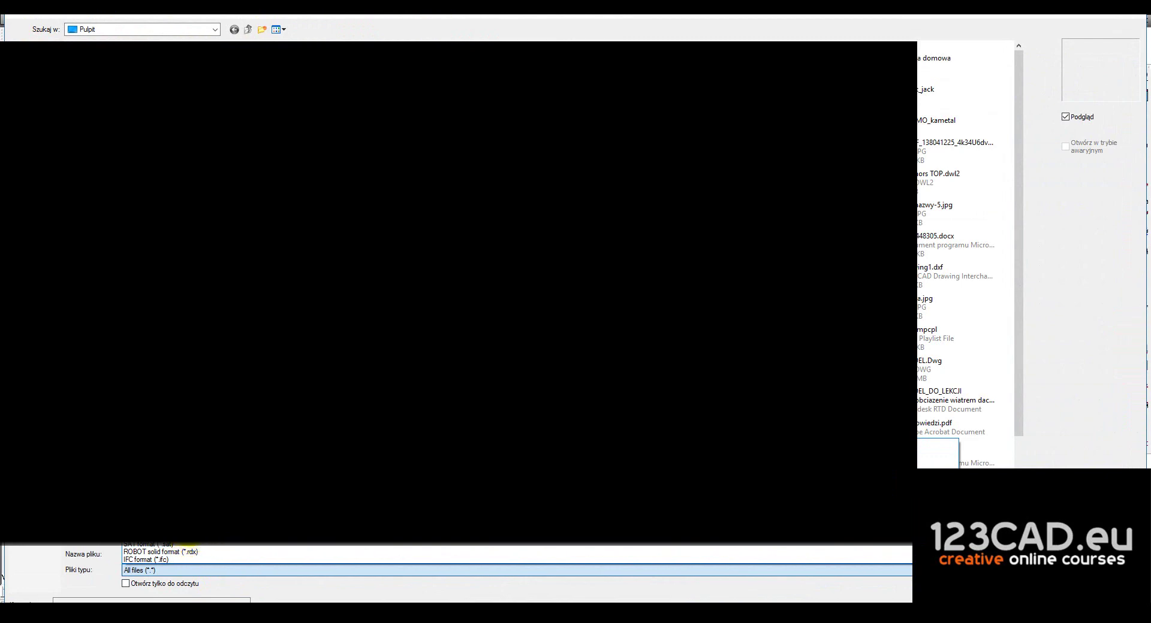
key(Return)
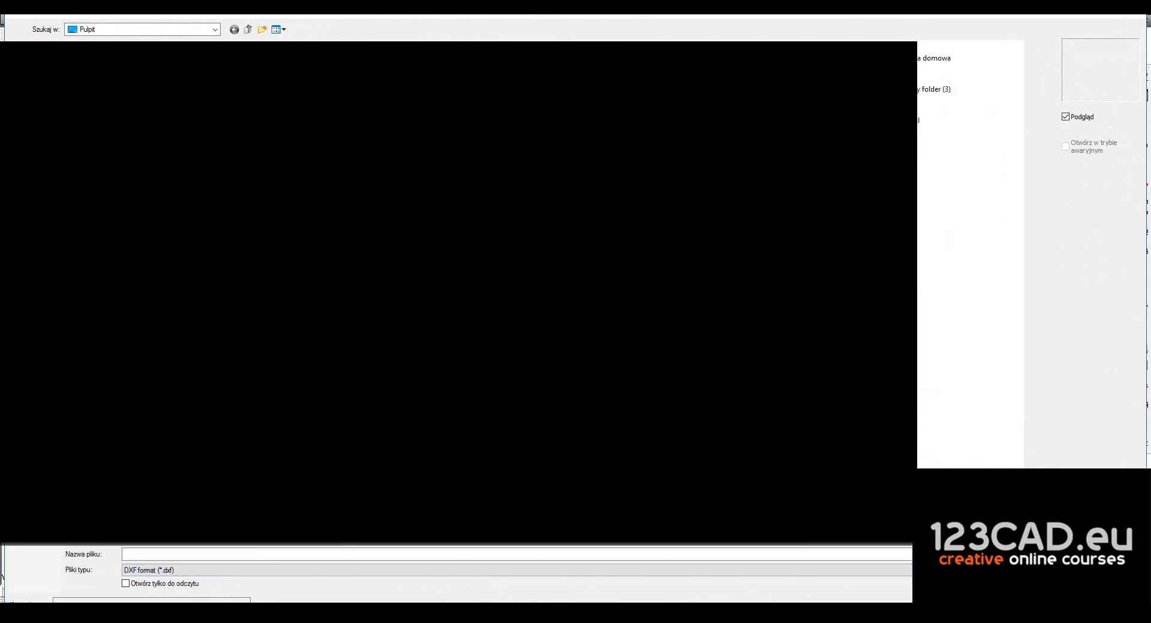
key(Escape)
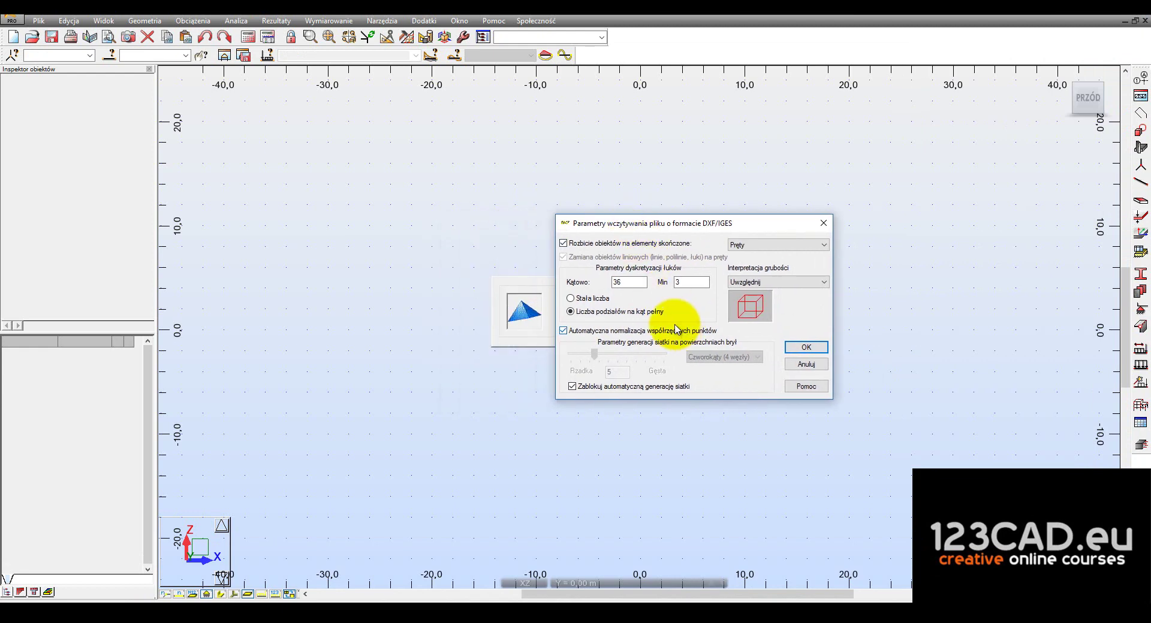
Choose Stała liczba arc division and set the Kątowo count to 30
click(572, 311)
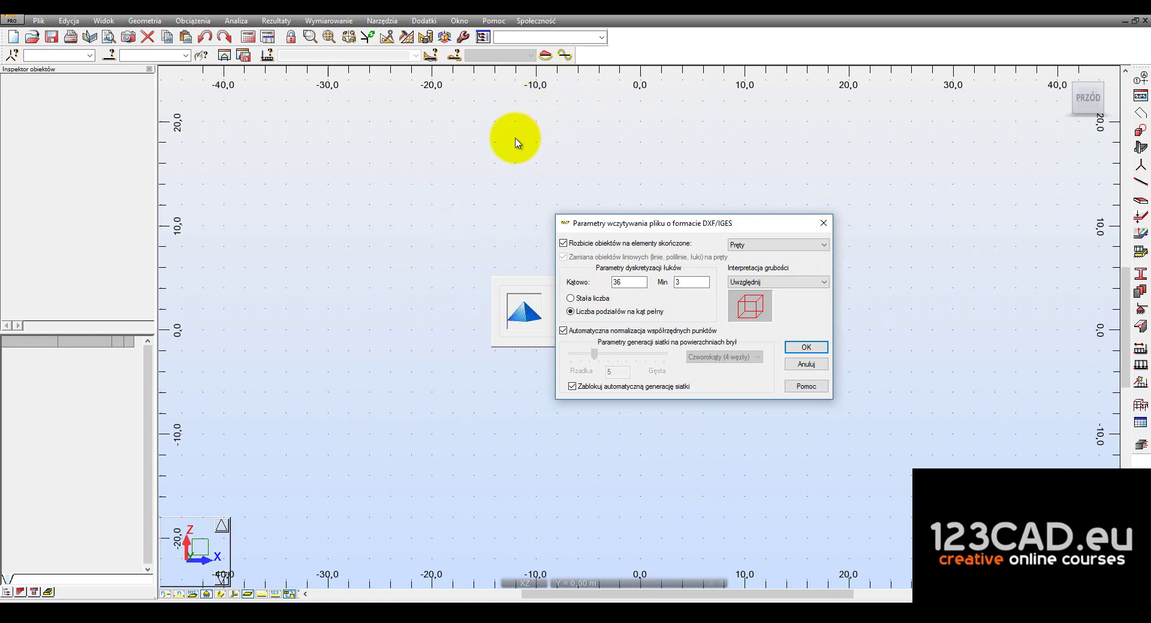
click(572, 298)
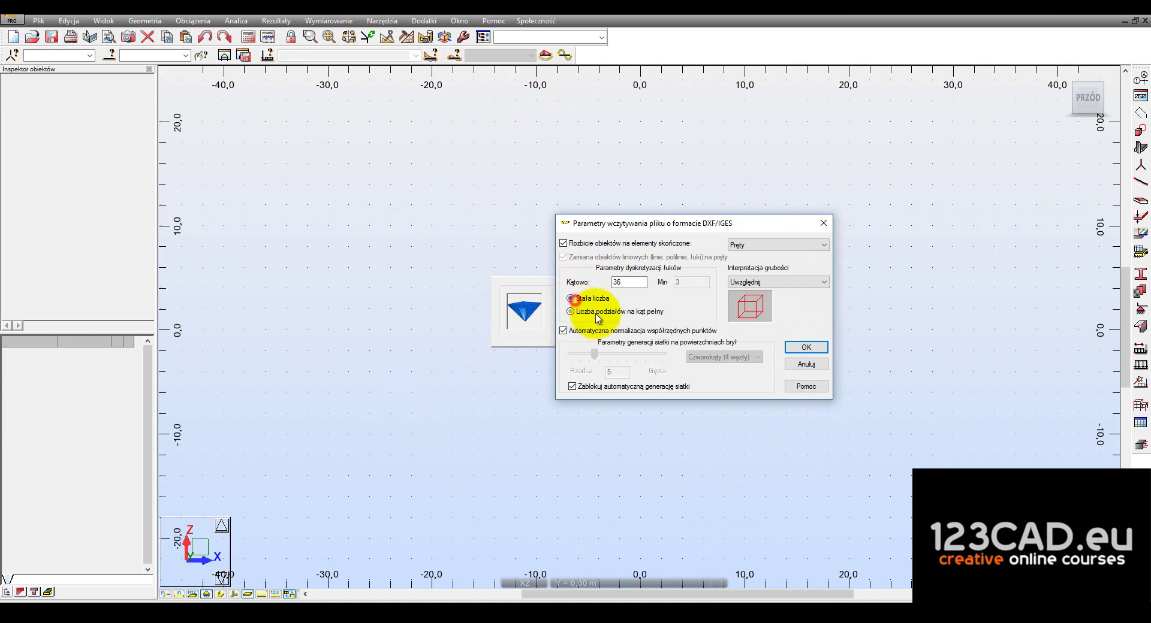
click(624, 282)
text(30)
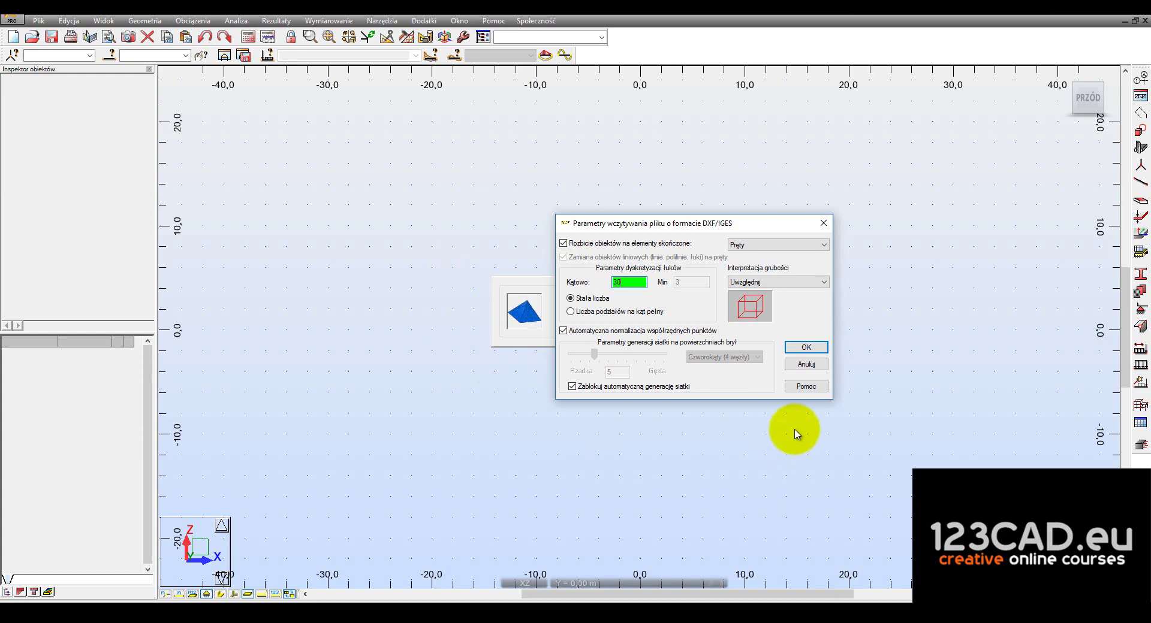
Load the DXF and insert it at 0,0,0 with scale factor 0,001
click(806, 348)
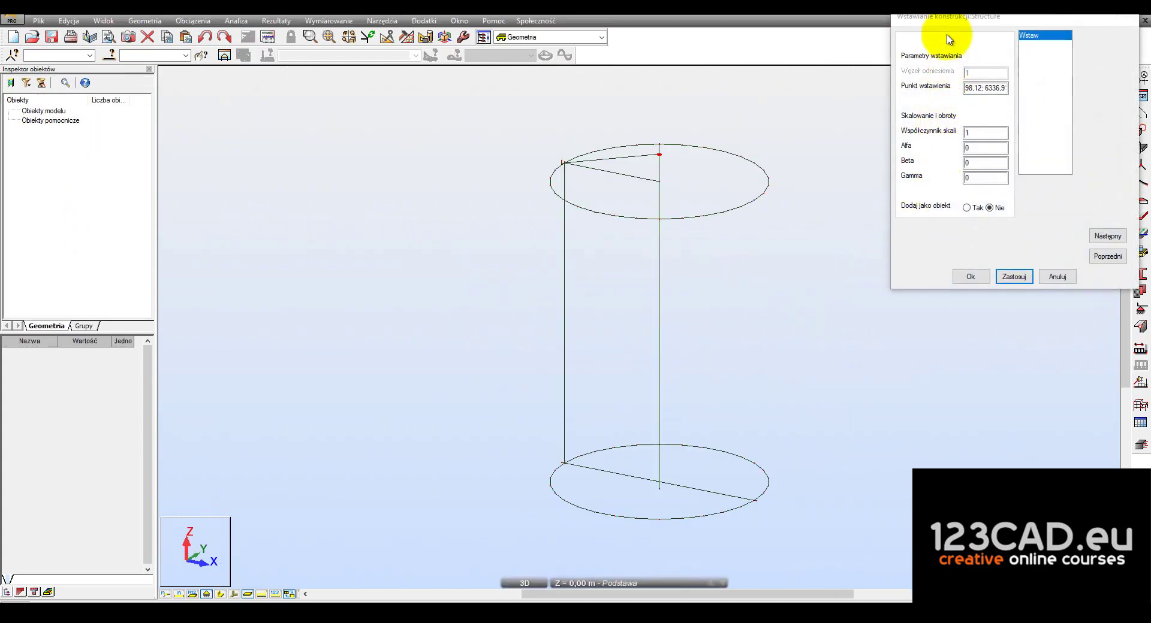
drag(946, 20, 845, 73)
click(863, 134)
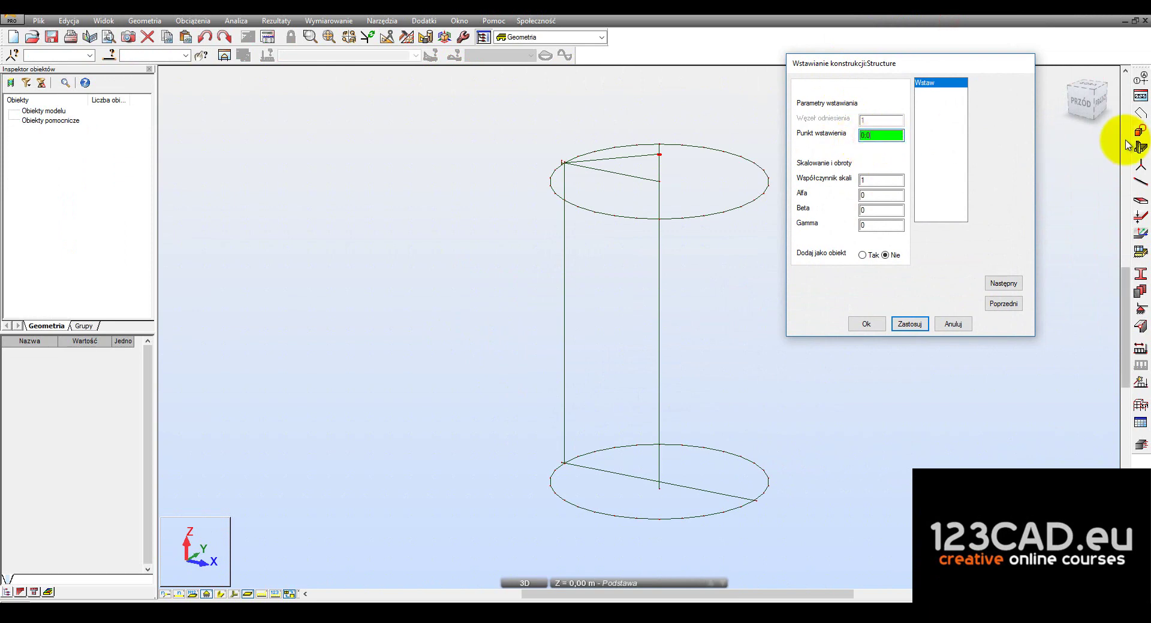
text(;0;)
click(875, 180)
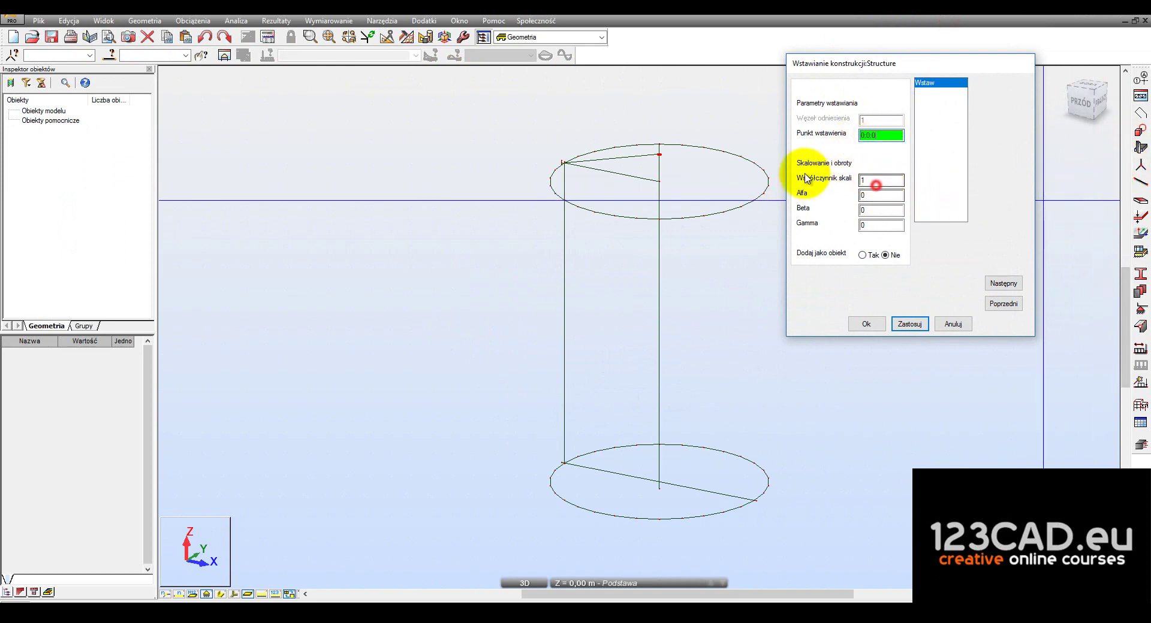
drag(869, 179, 844, 181)
text(0,001)
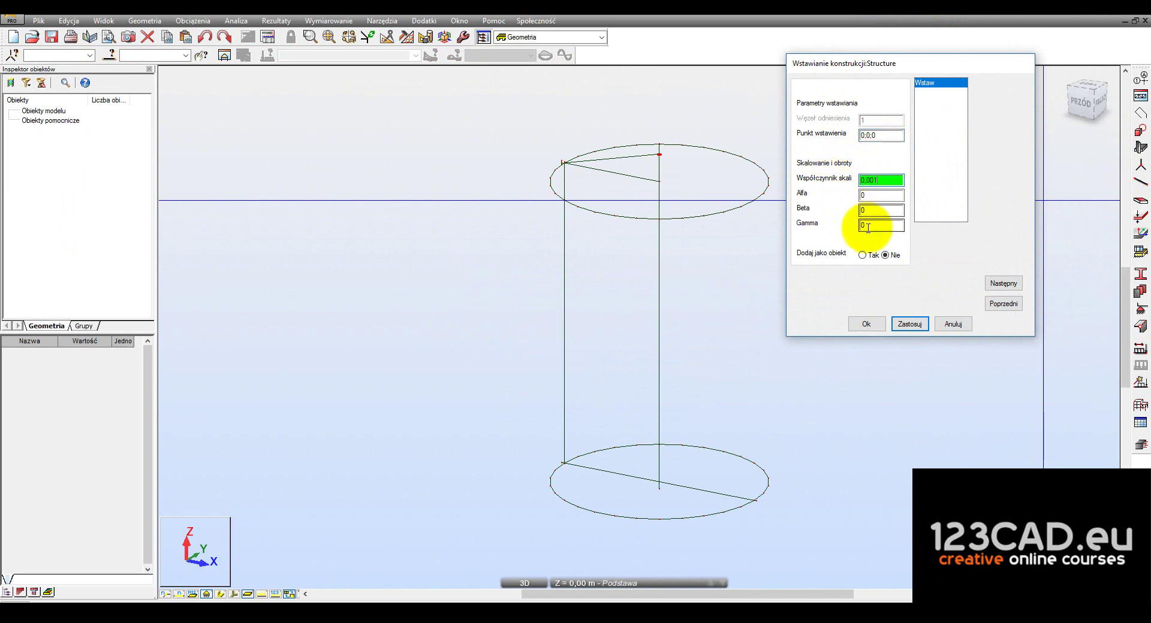
click(909, 324)
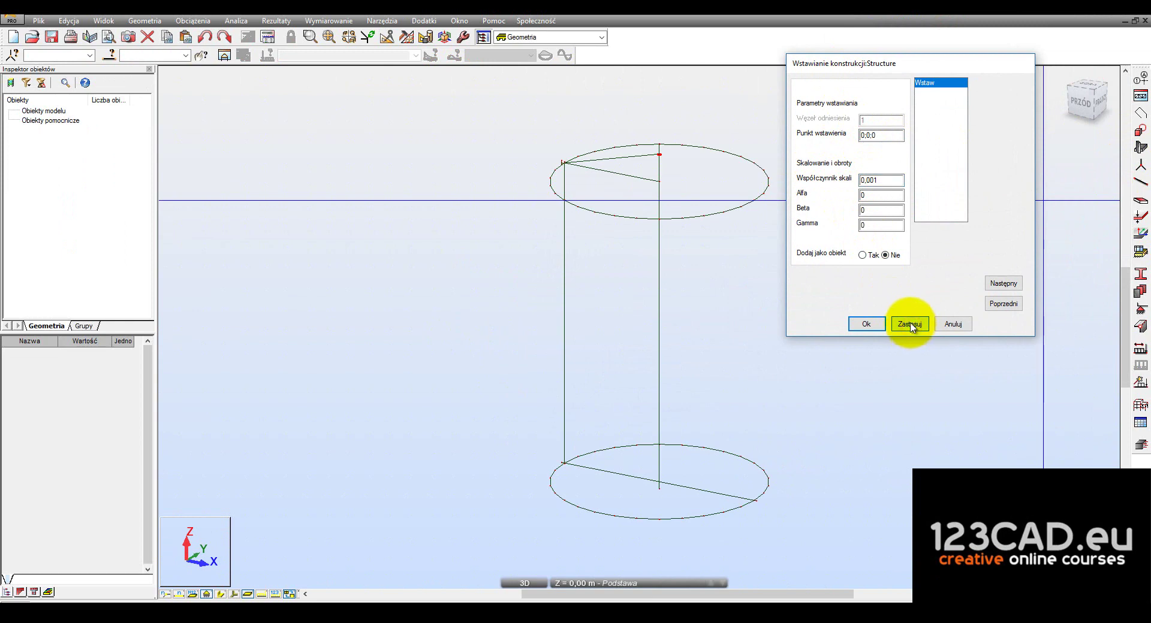
click(868, 321)
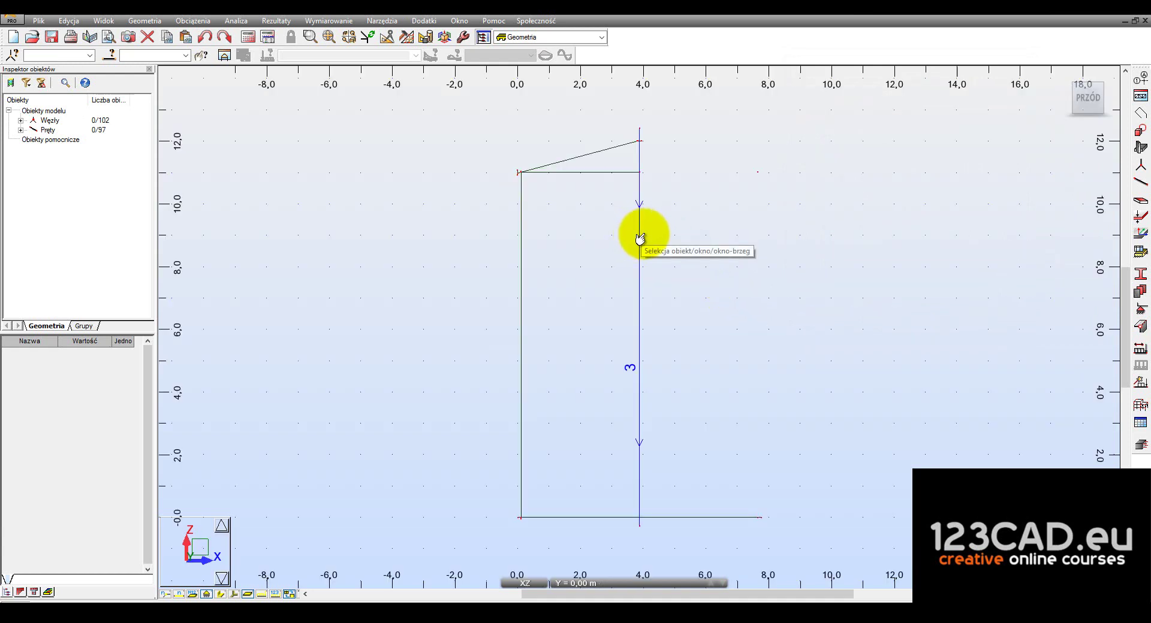
Orbit to a 3D view and save the model via Plik > Save As as tank3.rtd on Pulpit
shift+middle_drag(700, 425, 715, 453)
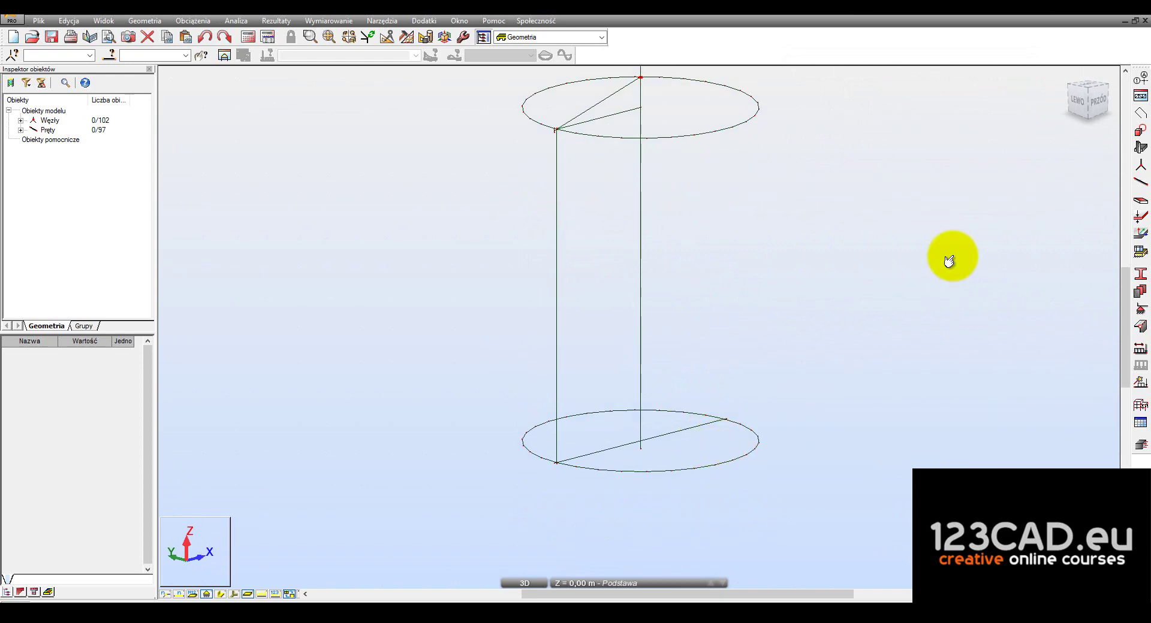
click(38, 21)
click(70, 76)
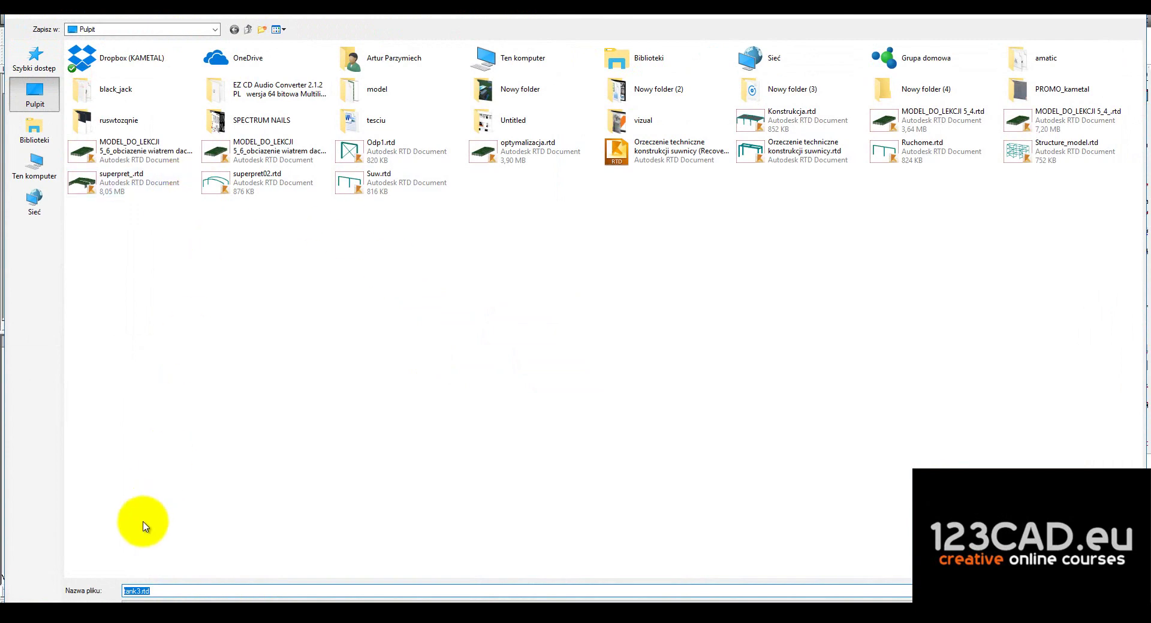
key(Return)
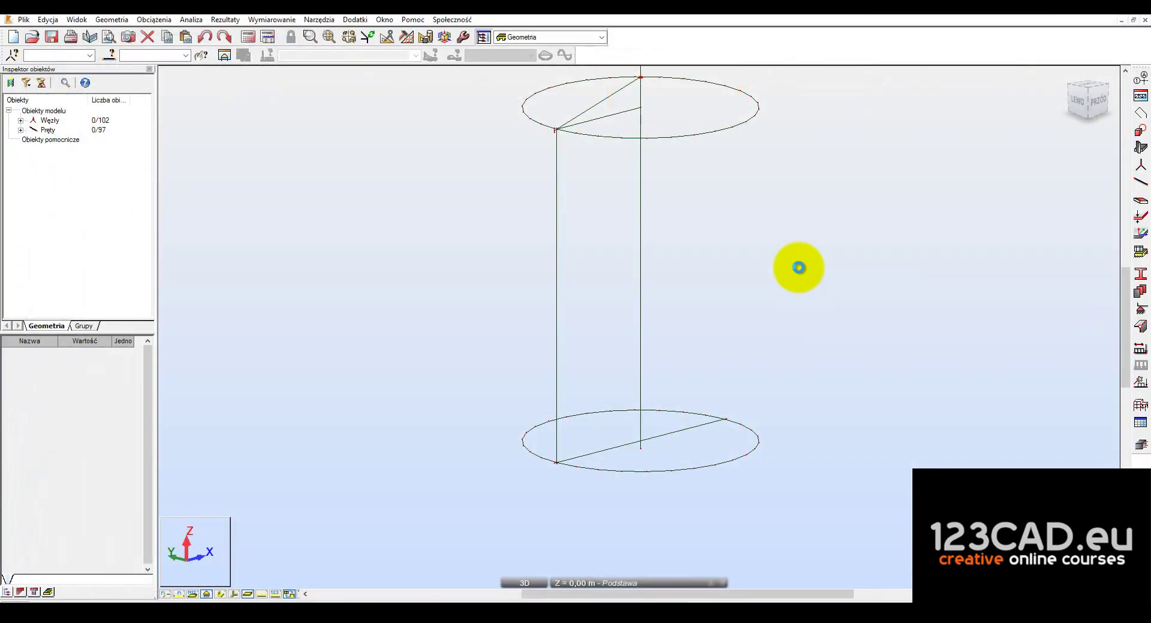
Start a contour polyline with Panel as the object type
click(1138, 114)
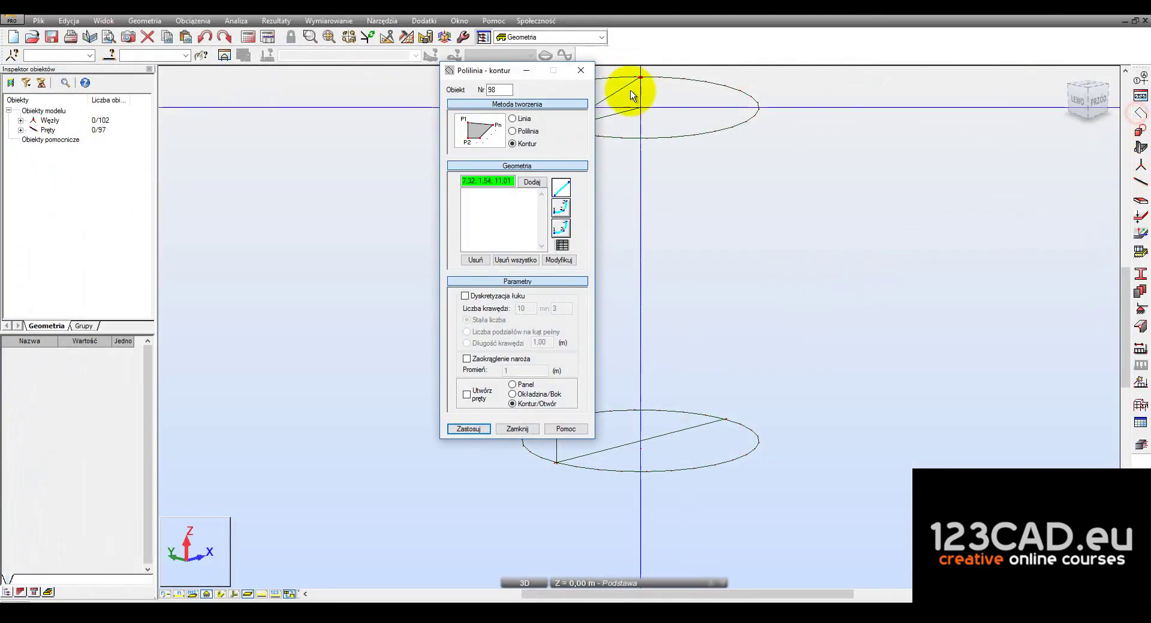
drag(489, 86, 905, 85)
click(912, 398)
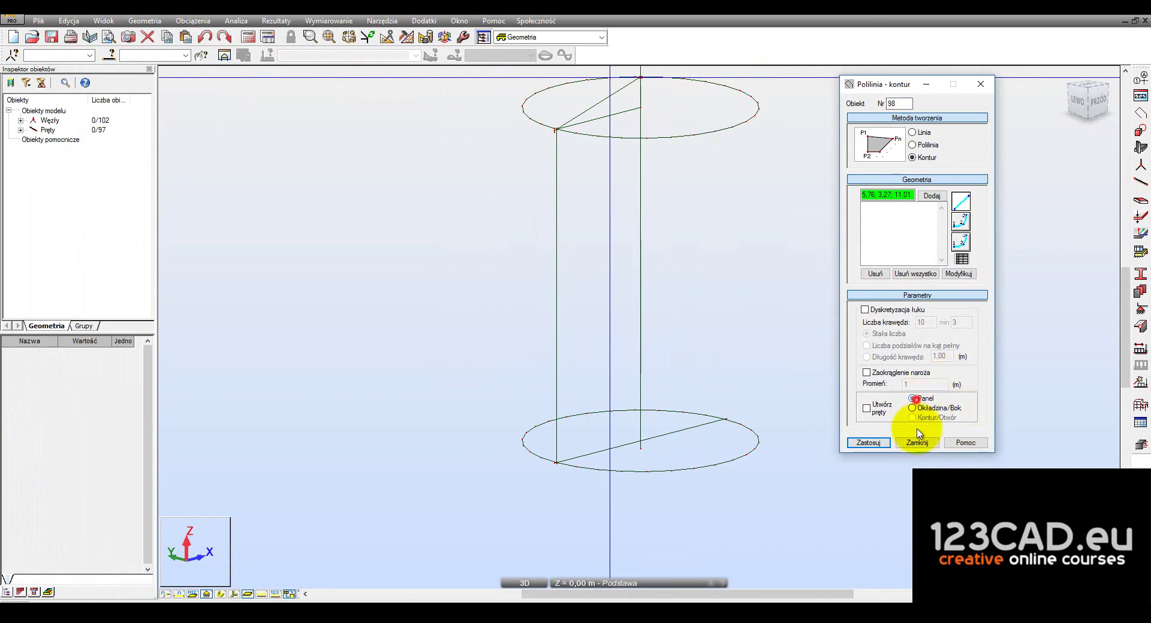
scroll(642, 478, up, 2)
scroll(599, 476, up, 2)
Pick bottom-ring nodes, undo the last point, apply and close the contour window
click(559, 477)
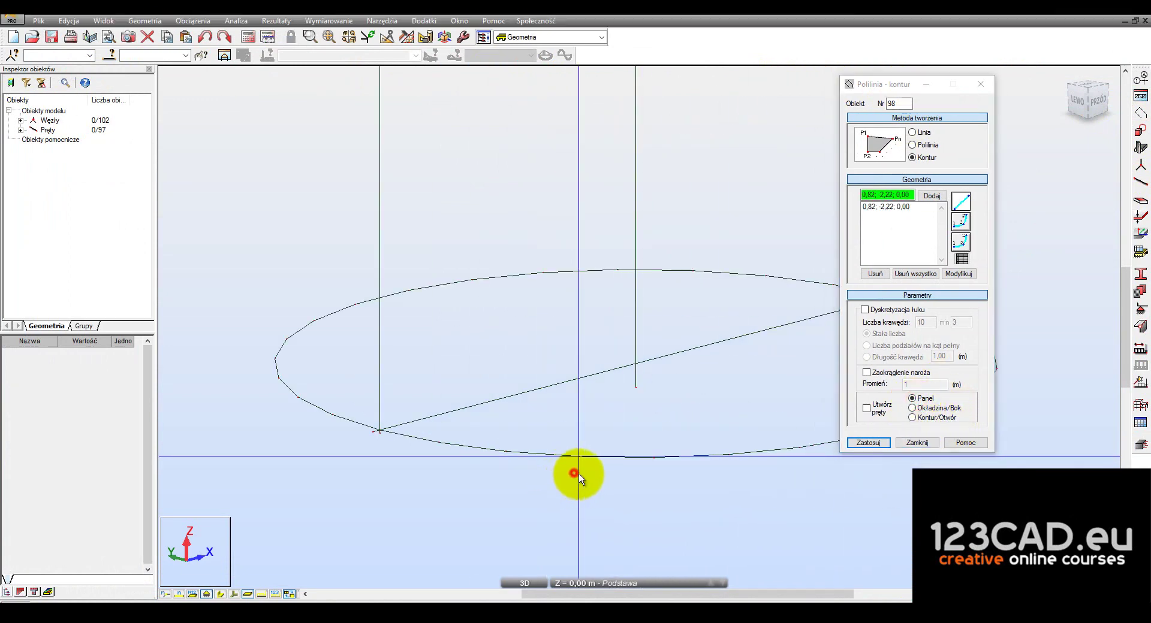
scroll(625, 470, up, 2)
scroll(599, 455, up, 1)
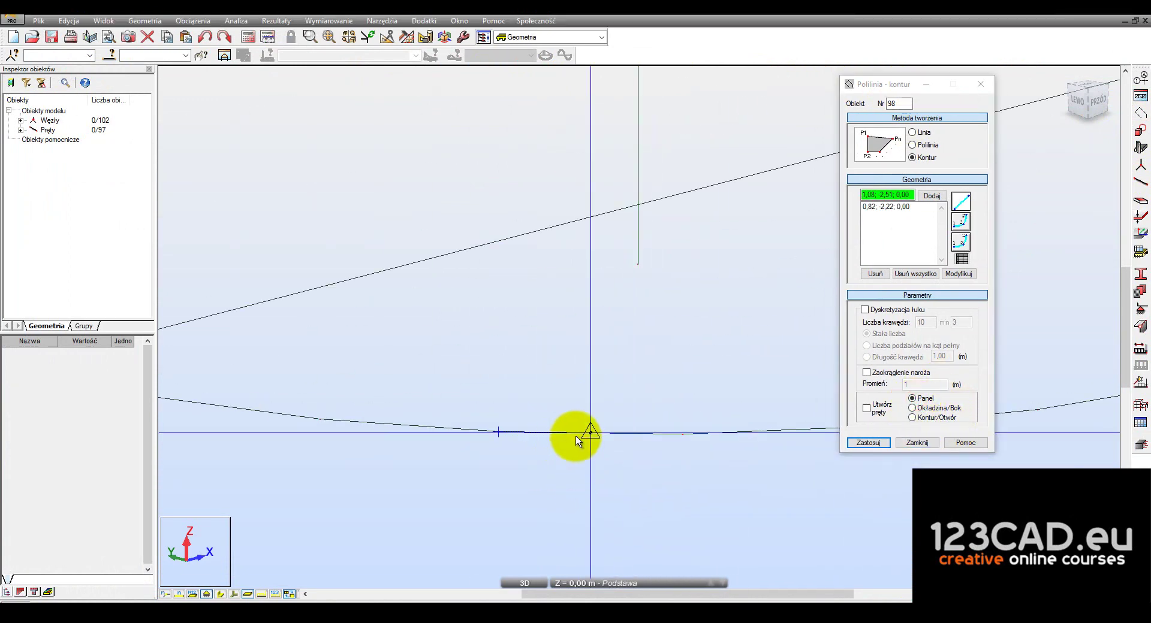
click(692, 433)
scroll(686, 398, down, 2)
mouse_move(698, 275)
middle_down()
mouse_move(658, 376)
mouse_move(658, 432)
middle_up()
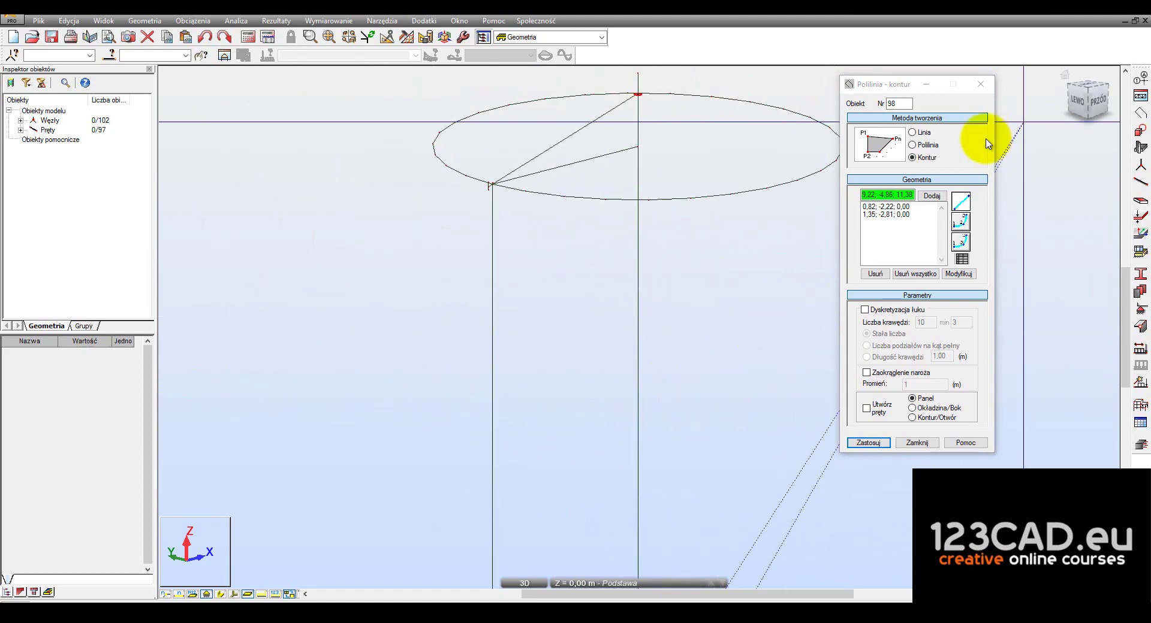
key(ctrl+z)
click(868, 442)
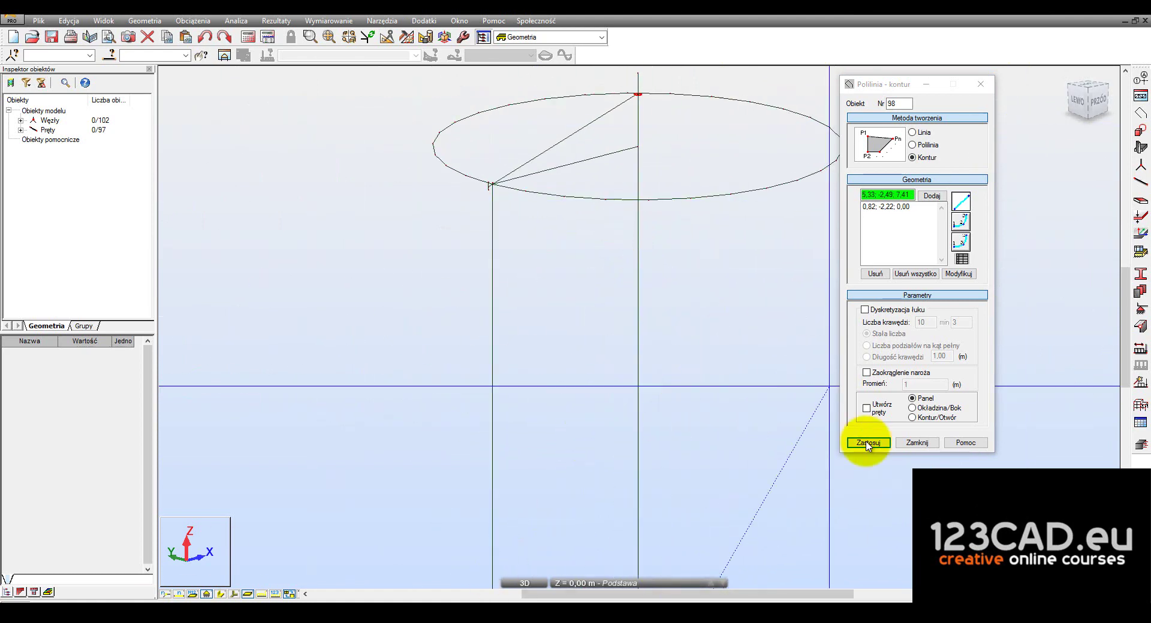
click(917, 443)
Click five points along the upper ring, then pan and zoom back to the lower ring
scroll(582, 204, up, 2)
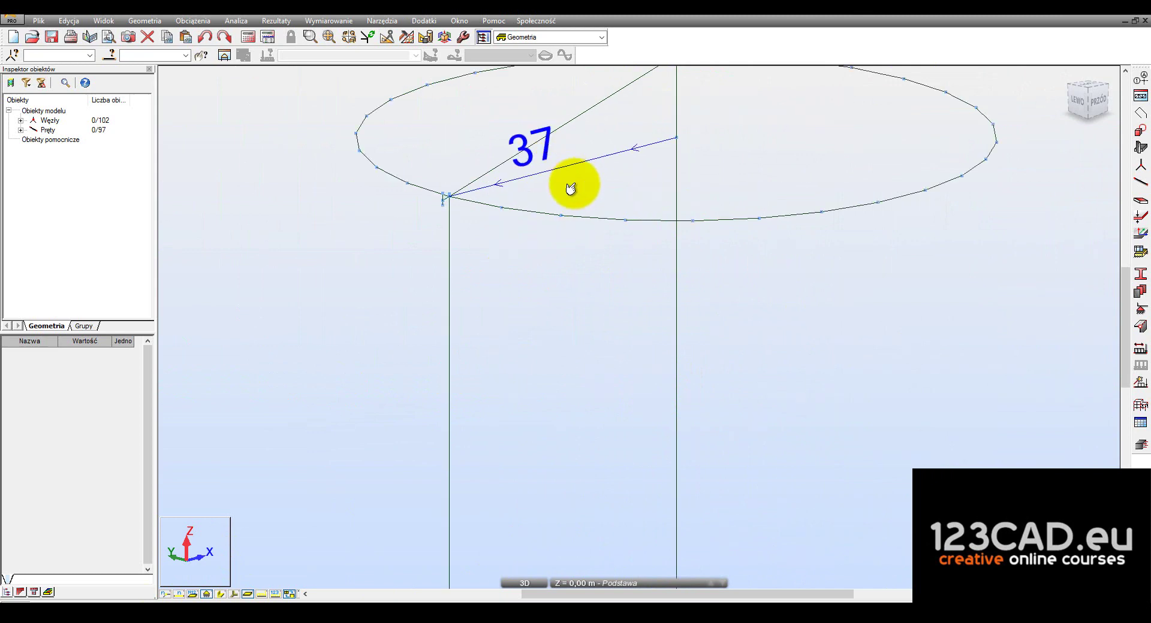
middle_drag(576, 185, 516, 269)
scroll(501, 211, up, 2)
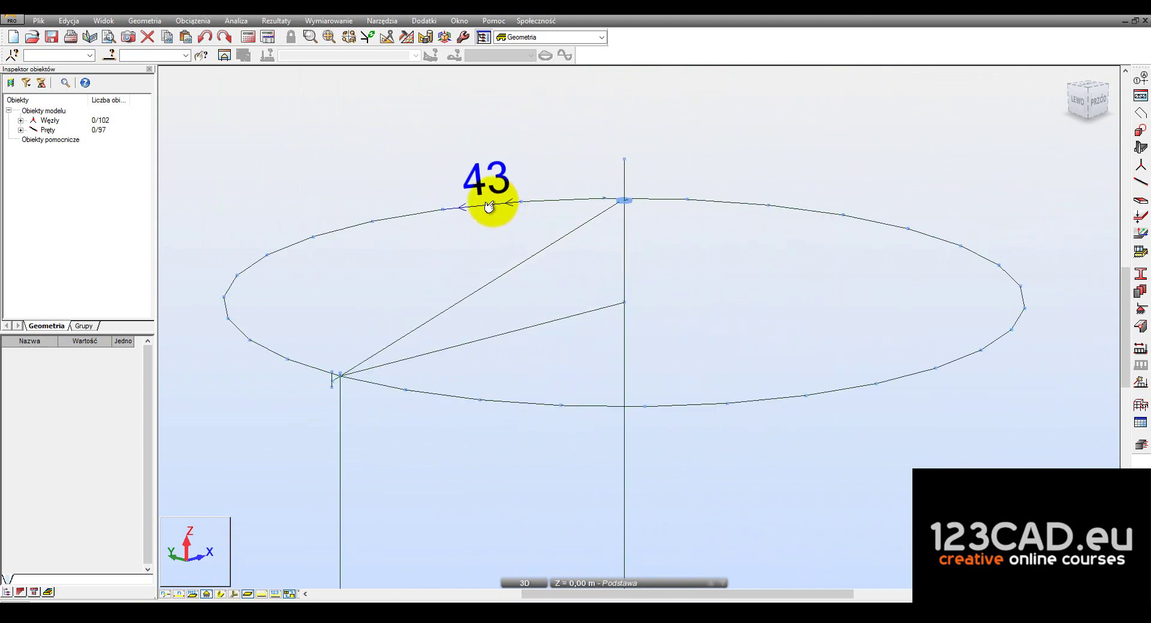
click(404, 219)
click(343, 233)
click(267, 260)
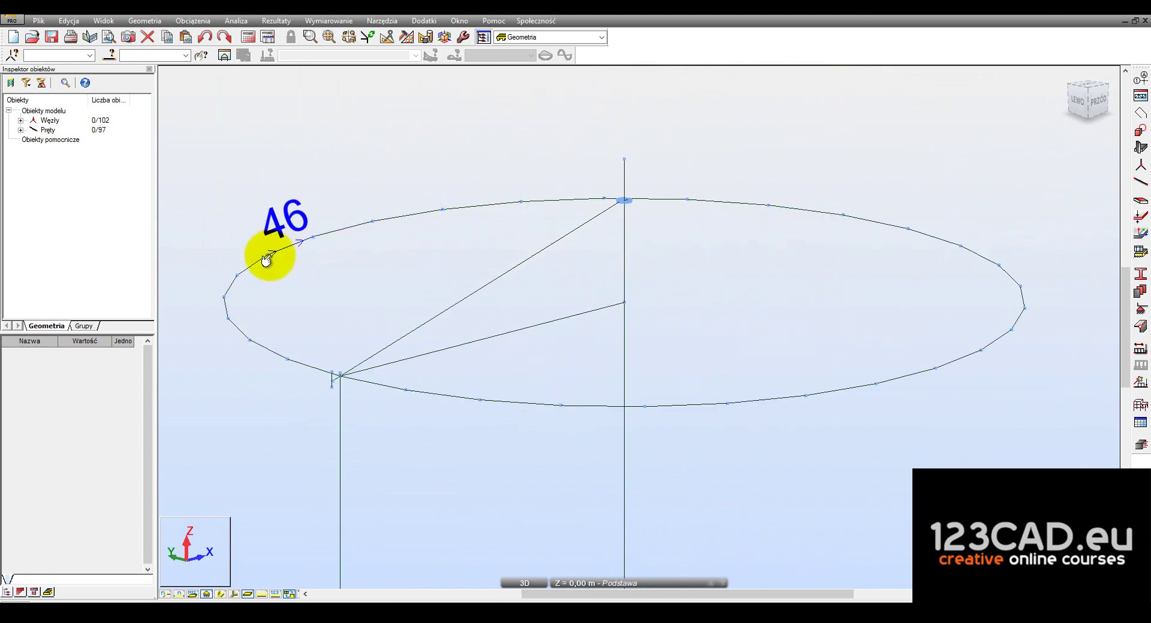
click(244, 277)
click(296, 256)
scroll(368, 282, down, 3)
middle_drag(367, 282, 427, 372)
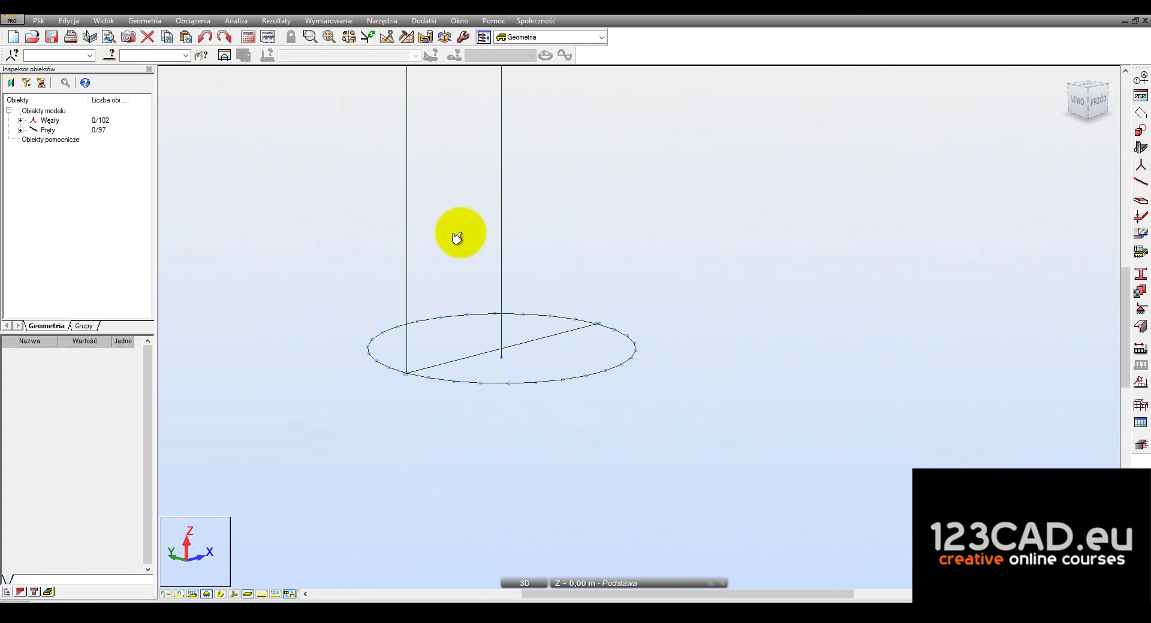
scroll(462, 389, up, 2)
scroll(480, 389, up, 1)
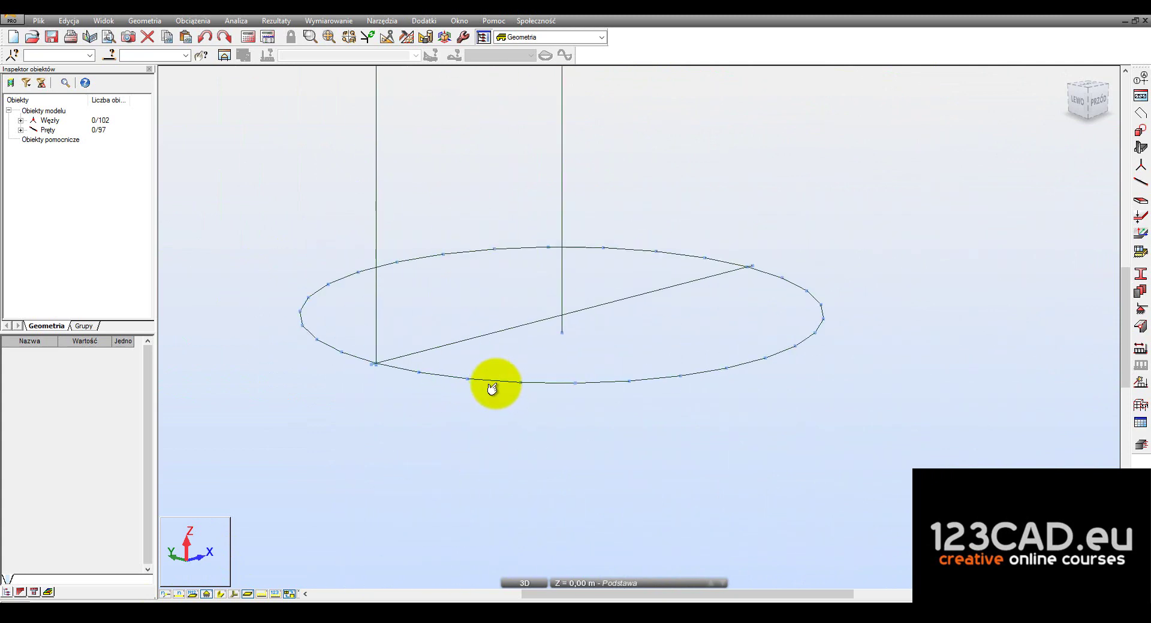
scroll(492, 390, down, 2)
Start a panel contour and snap two bottom-ring and two top-ring corners to create the first new wall strip
click(1139, 113)
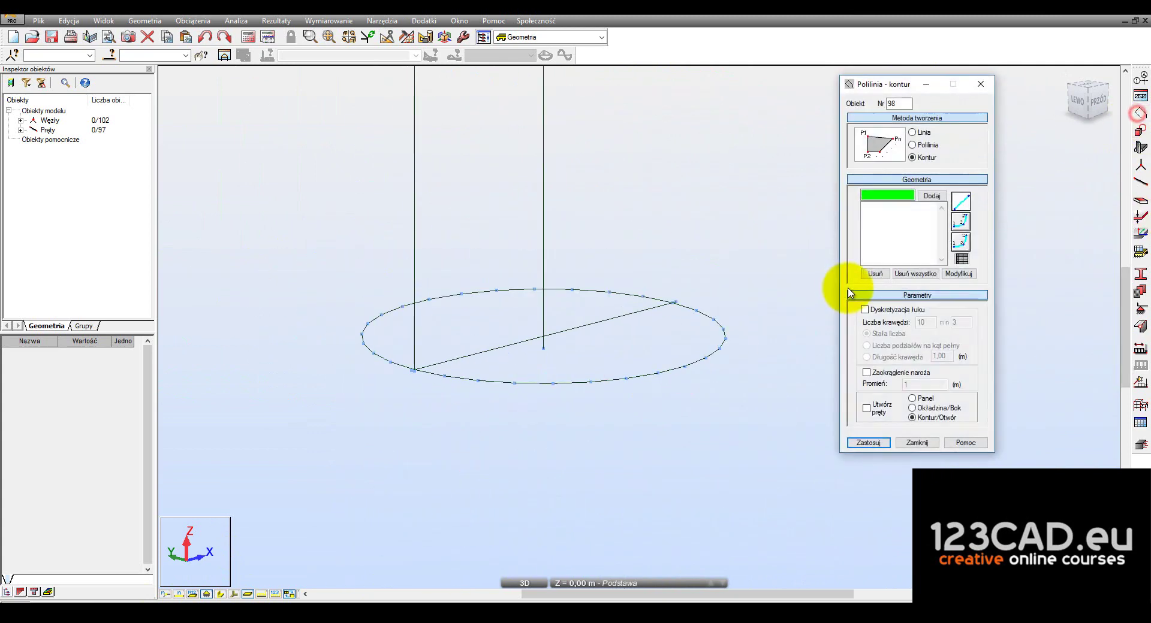
click(912, 398)
scroll(516, 389, up, 2)
click(510, 386)
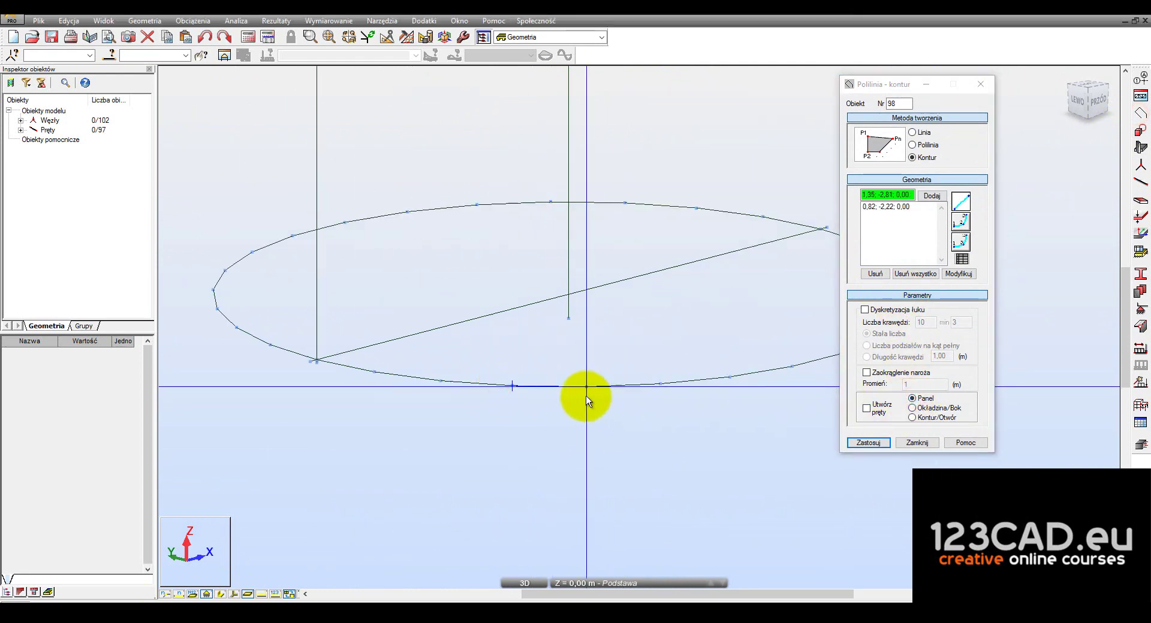
click(587, 397)
scroll(590, 393, down, 1)
scroll(627, 236, down, 2)
scroll(639, 244, down, 1)
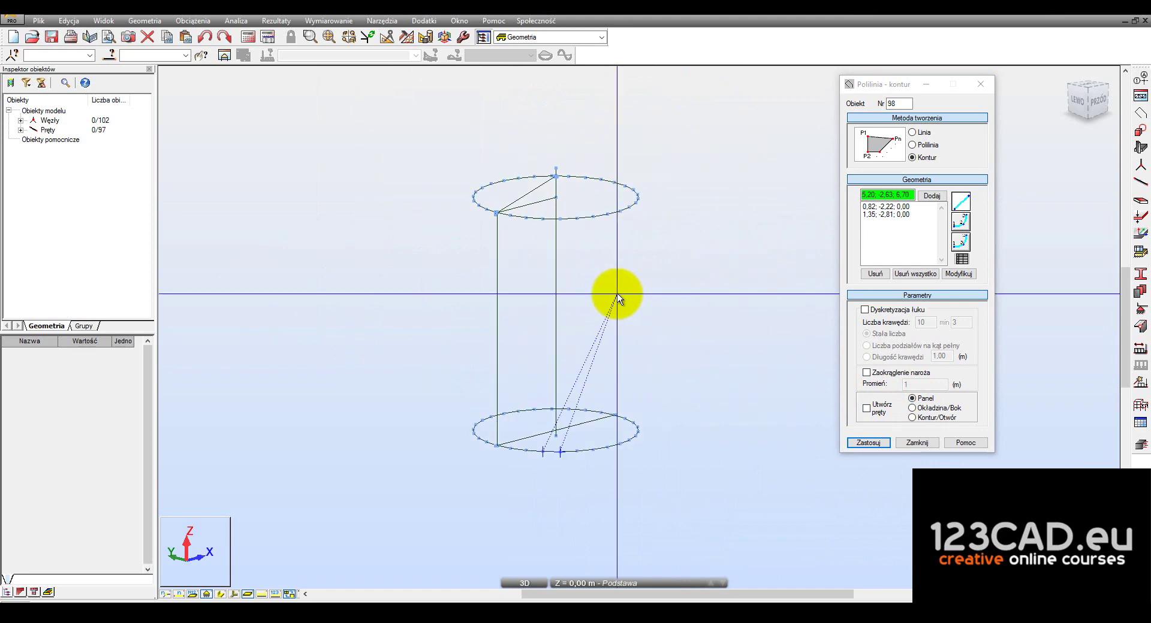
scroll(570, 251, up, 2)
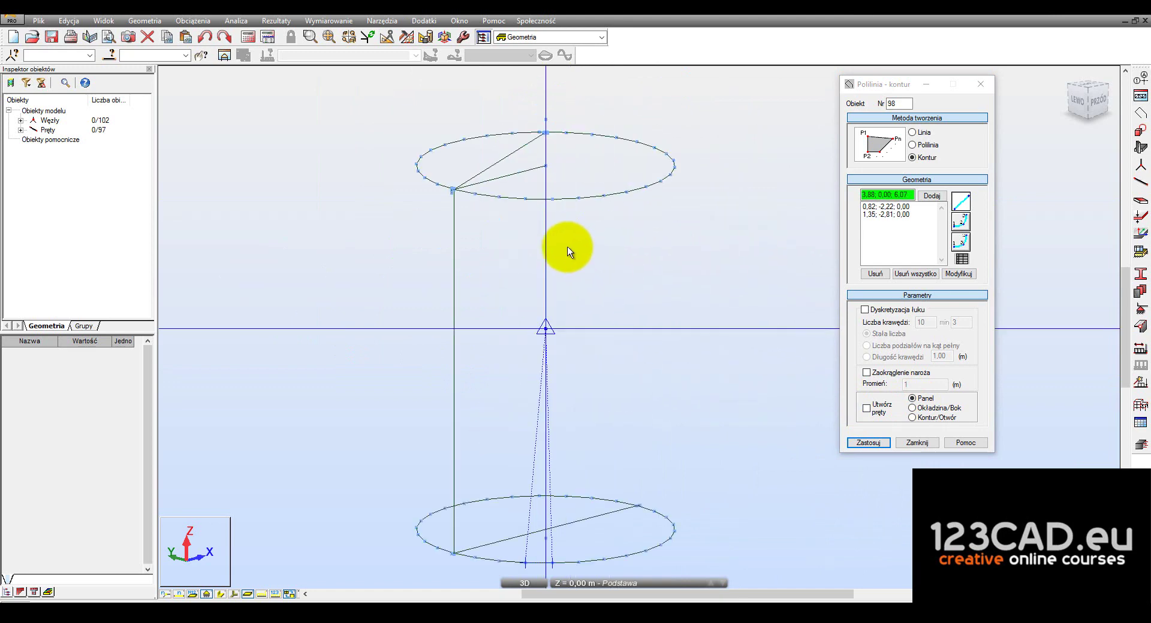
click(549, 202)
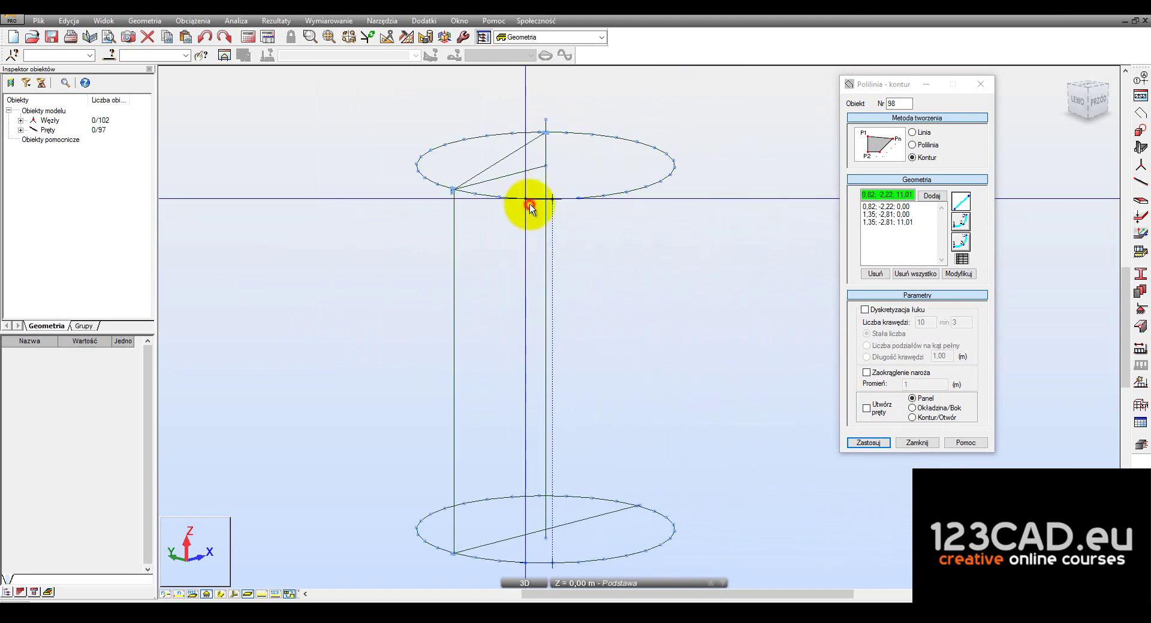
click(526, 199)
click(524, 560)
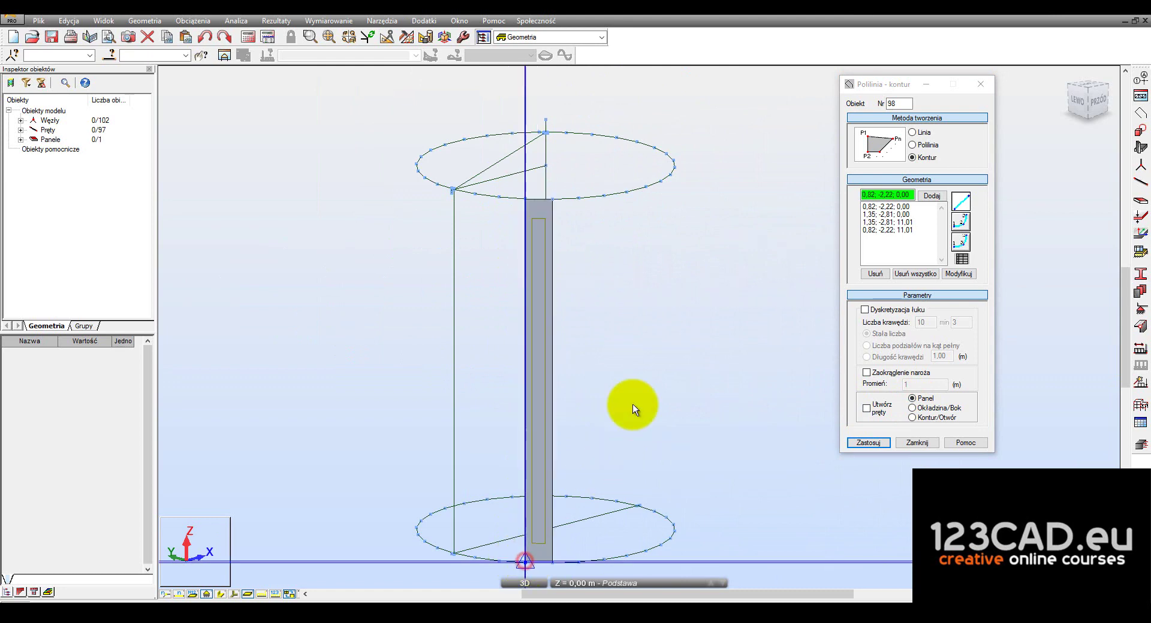
Outline the adjacent strip from two top-ring nodes down to the bottom ring to create the second panel
scroll(539, 180, up, 2)
click(567, 240)
click(620, 243)
scroll(606, 198, down, 2)
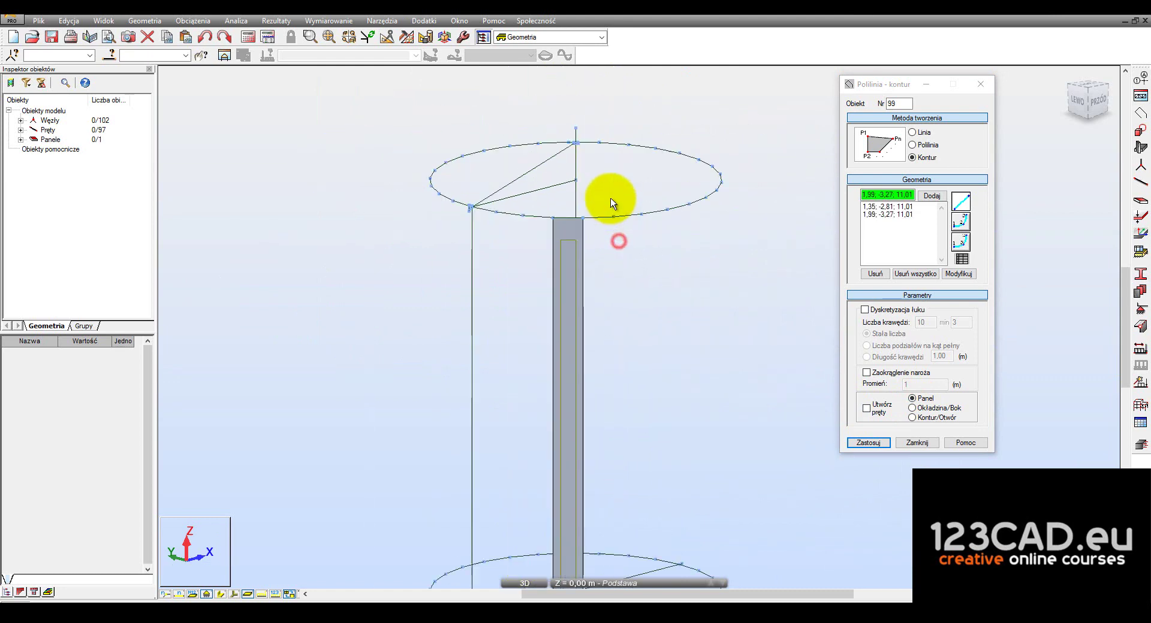
scroll(618, 420, down, 1)
scroll(606, 503, up, 2)
scroll(609, 503, up, 1)
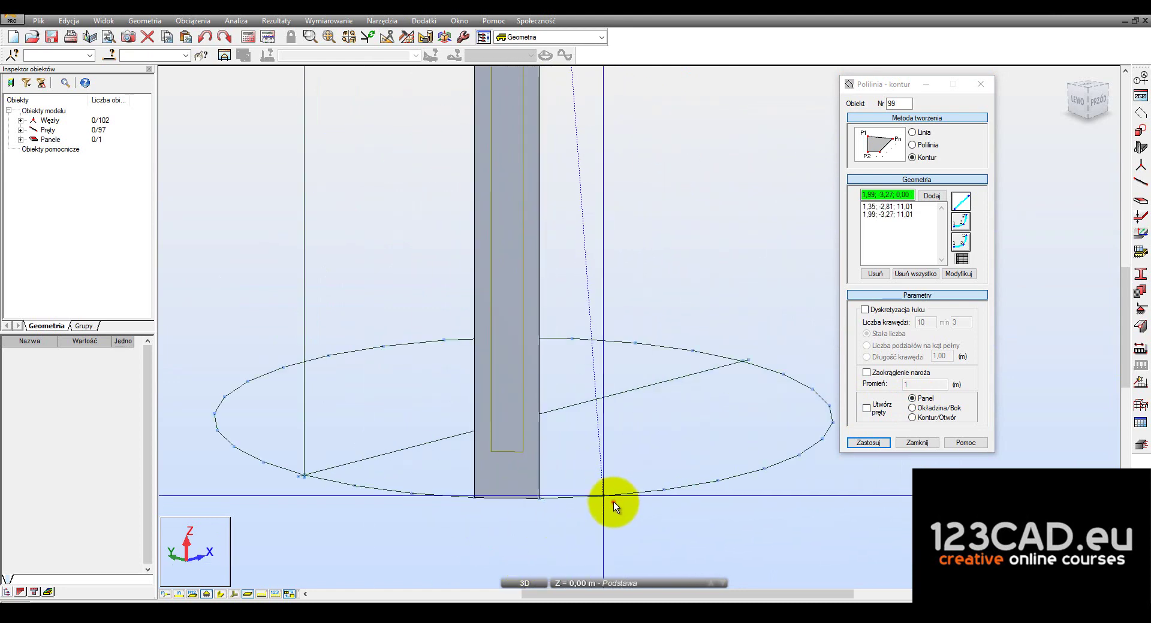
click(613, 502)
click(542, 501)
scroll(557, 360, down, 2)
scroll(573, 308, up, 2)
scroll(558, 360, up, 2)
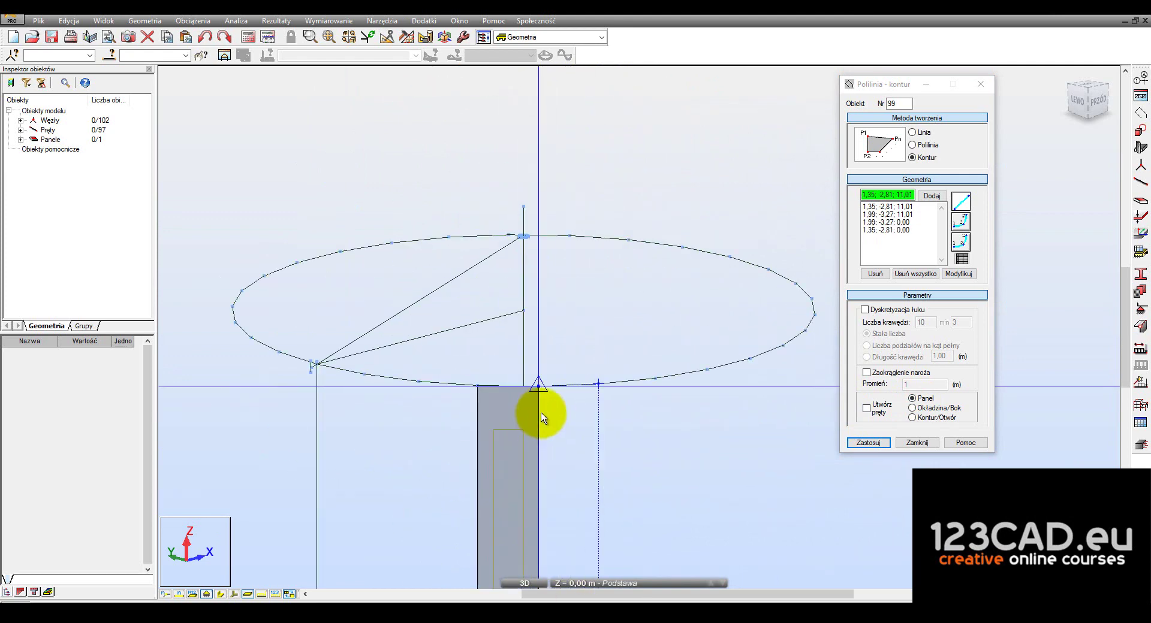
click(538, 414)
Create the third strip panel using bottom nodes at 2,71; -3,59 and 1,99; -3,27
click(600, 398)
scroll(660, 359, down, 2)
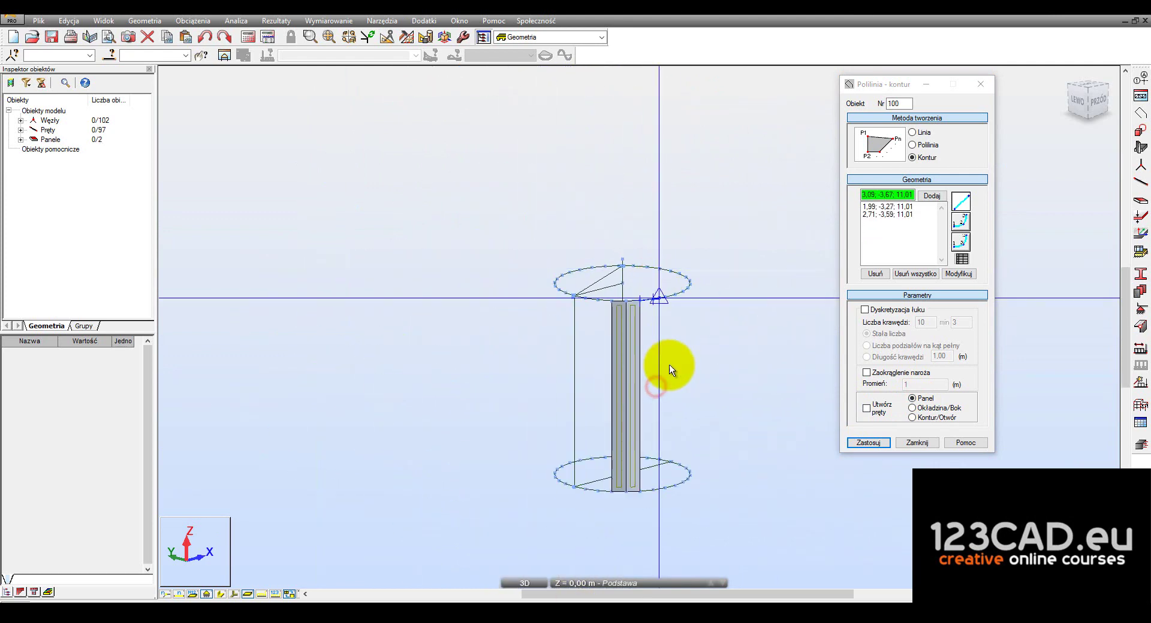
scroll(653, 480, up, 2)
click(661, 497)
click(627, 495)
scroll(627, 495, down, 3)
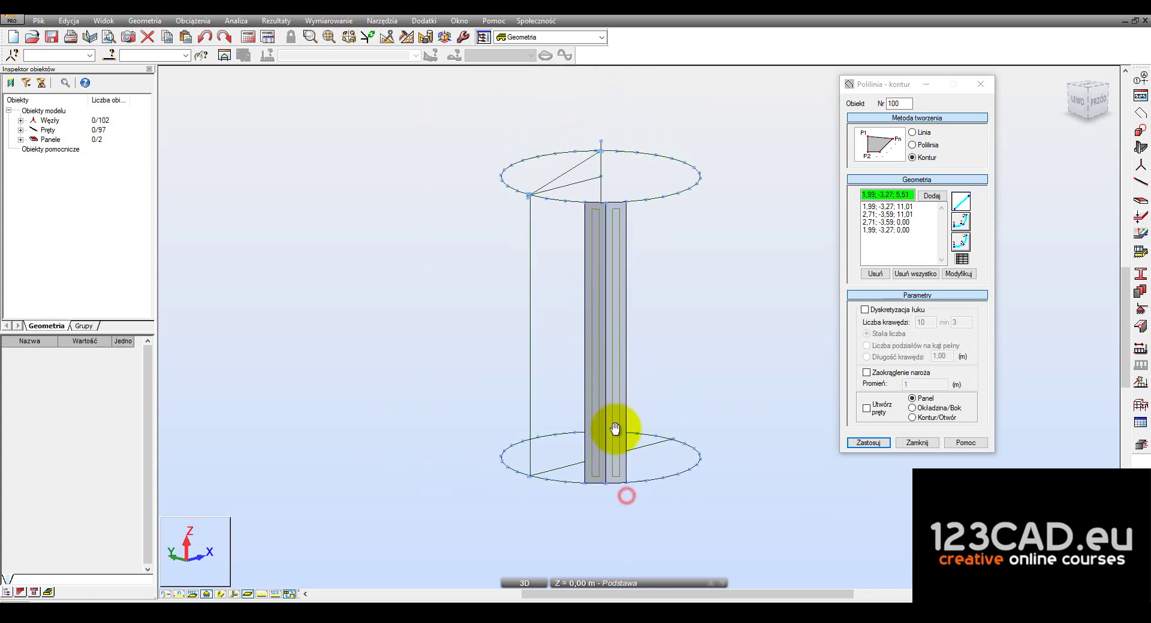
scroll(627, 299, up, 3)
scroll(619, 272, up, 2)
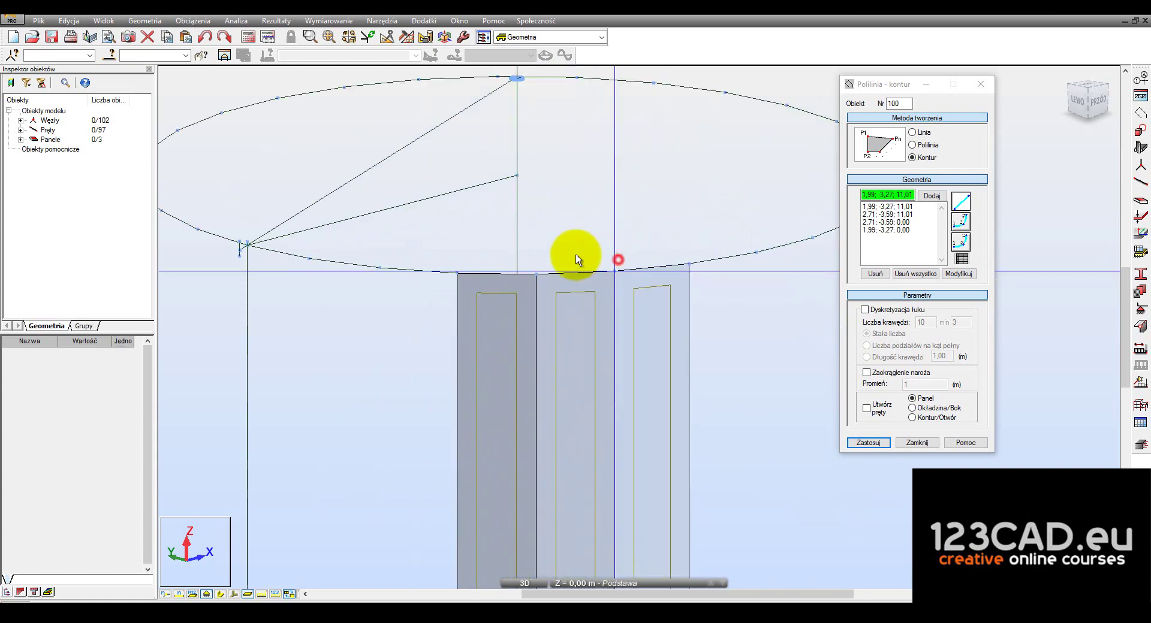
click(643, 260)
Create the fourth strip panel from the top node at 3,48; -3,75 down to the base
click(648, 273)
click(693, 256)
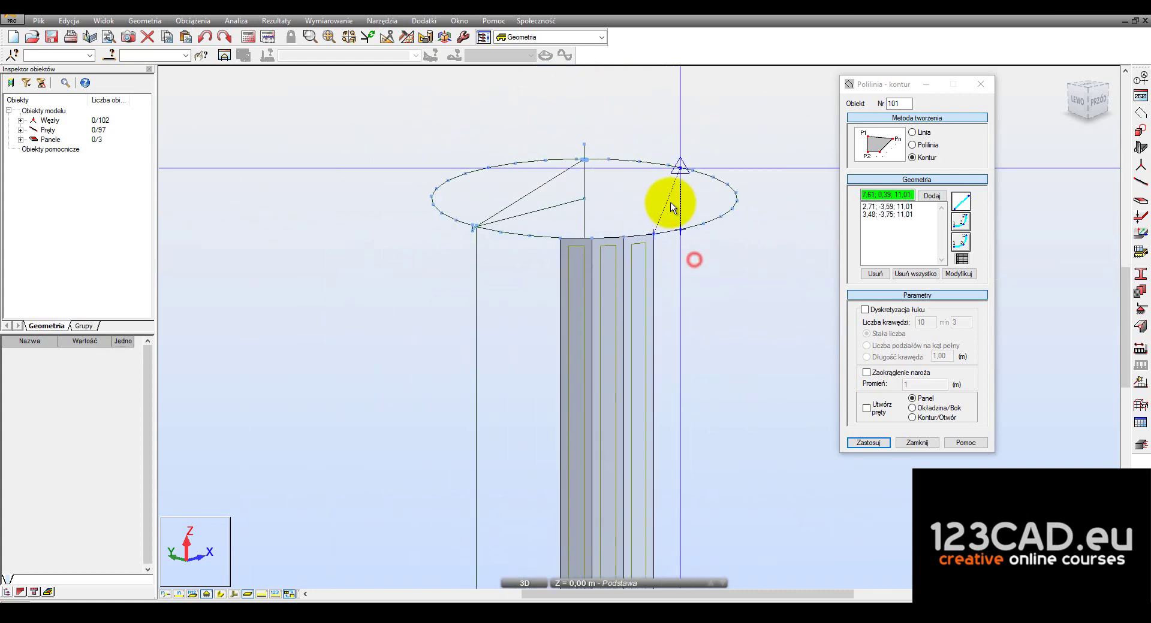
scroll(673, 200, down, 3)
scroll(673, 436, up, 2)
click(672, 434)
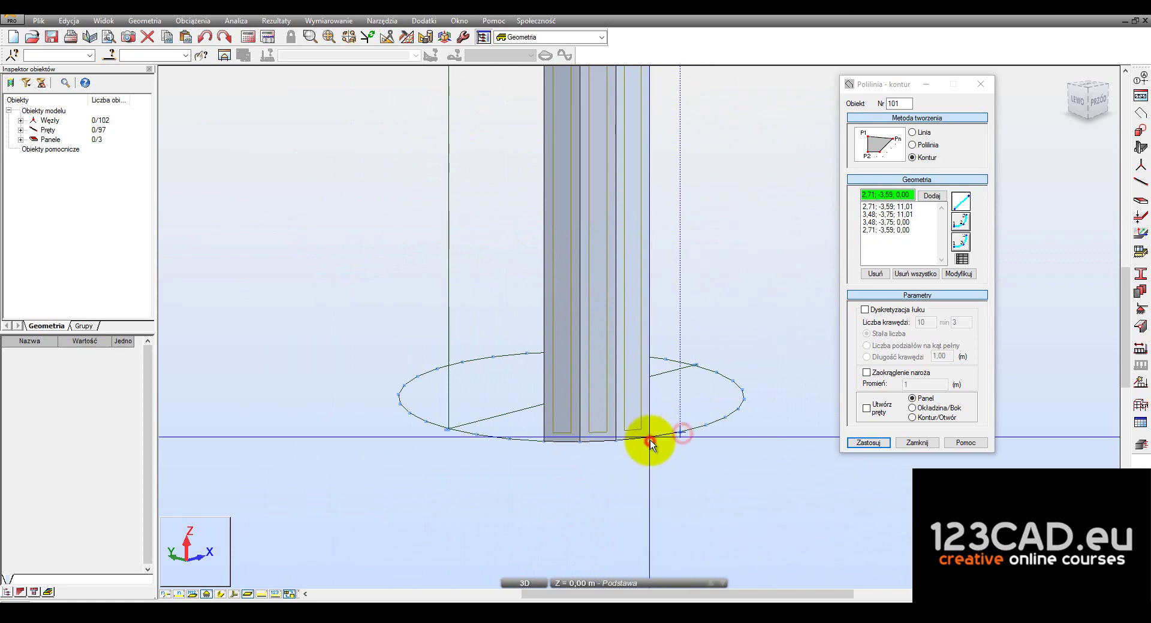
scroll(650, 442, down, 3)
scroll(659, 246, up, 2)
click(658, 235)
Outline the next strip between the top rim and cylinder bottom as another panel
click(679, 230)
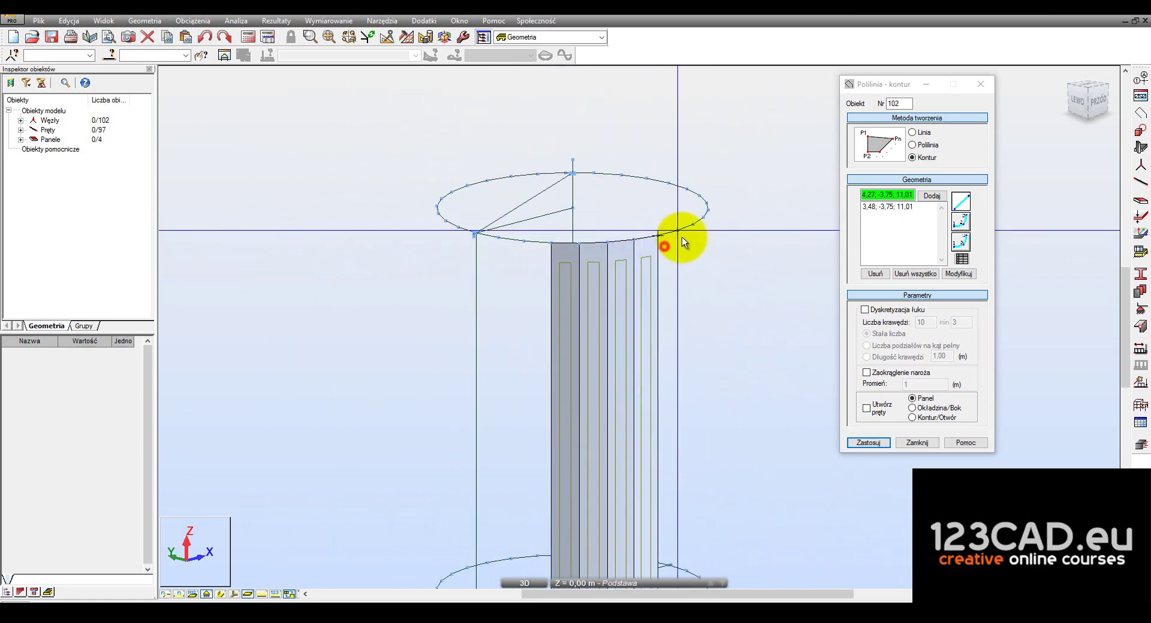
scroll(686, 235, down, 3)
scroll(692, 505, up, 2)
click(678, 504)
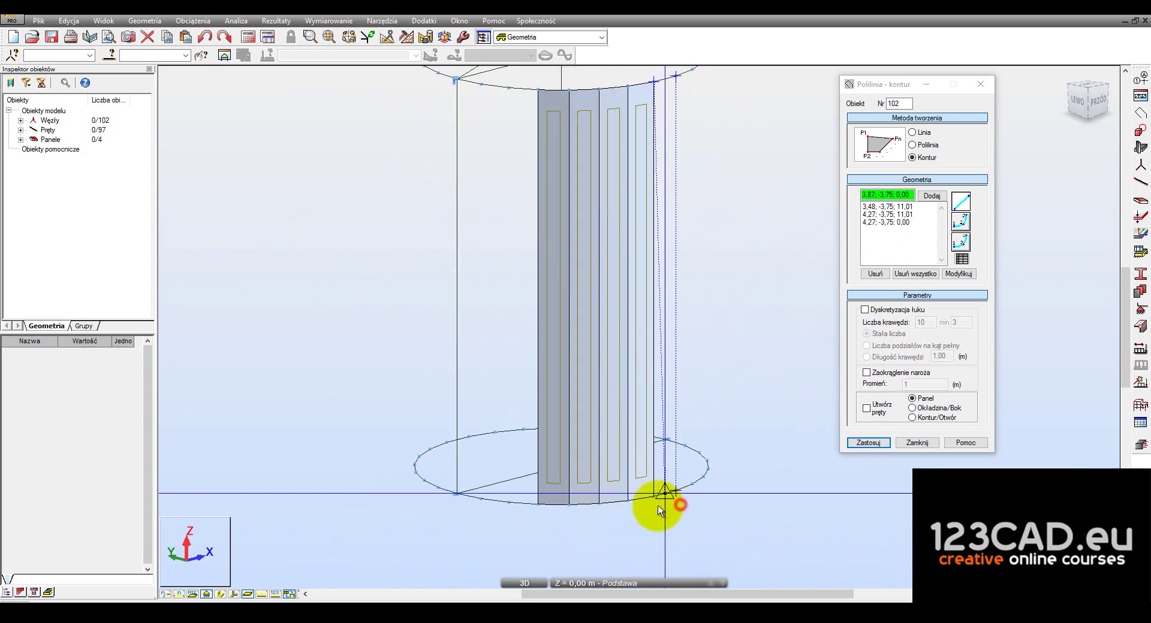
scroll(659, 432, down, 3)
scroll(656, 158, up, 2)
click(652, 171)
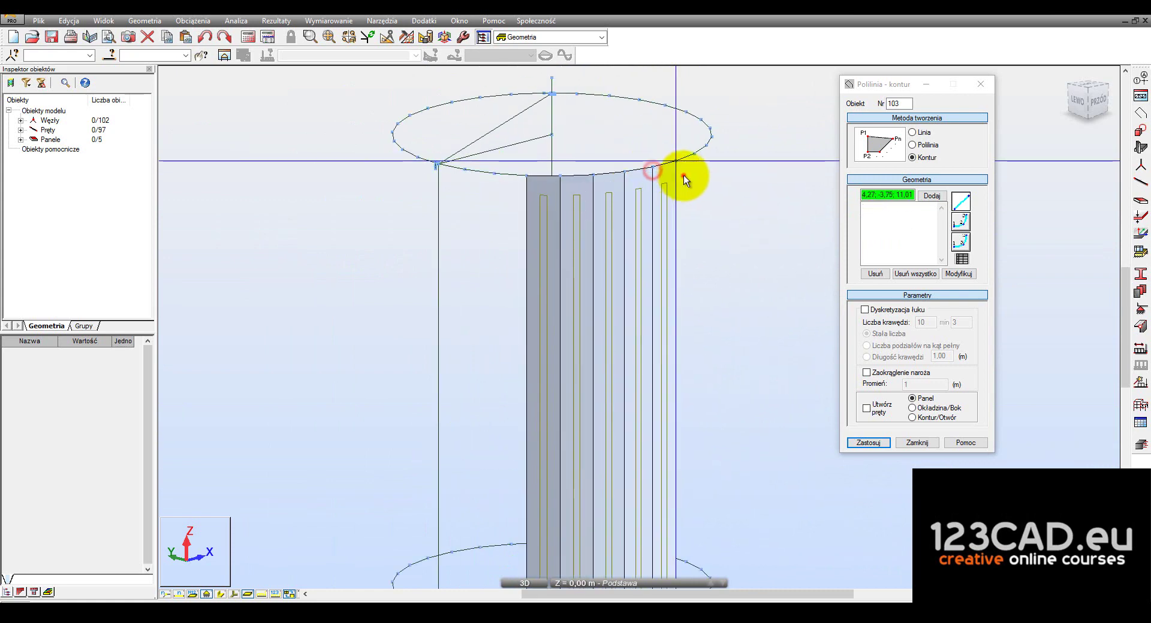
Create one more strip panel from the next top-rim corner to the base below it
click(699, 163)
scroll(699, 240, down, 3)
scroll(693, 435, up, 1)
scroll(696, 413, up, 1)
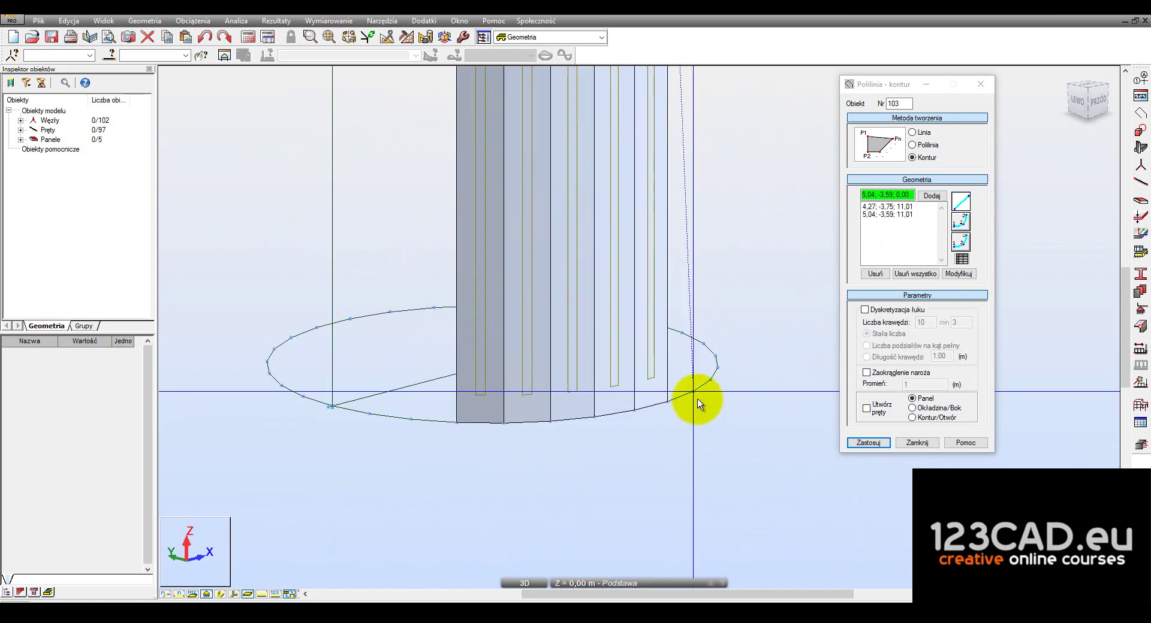
click(697, 398)
scroll(671, 403, down, 3)
scroll(643, 244, up, 2)
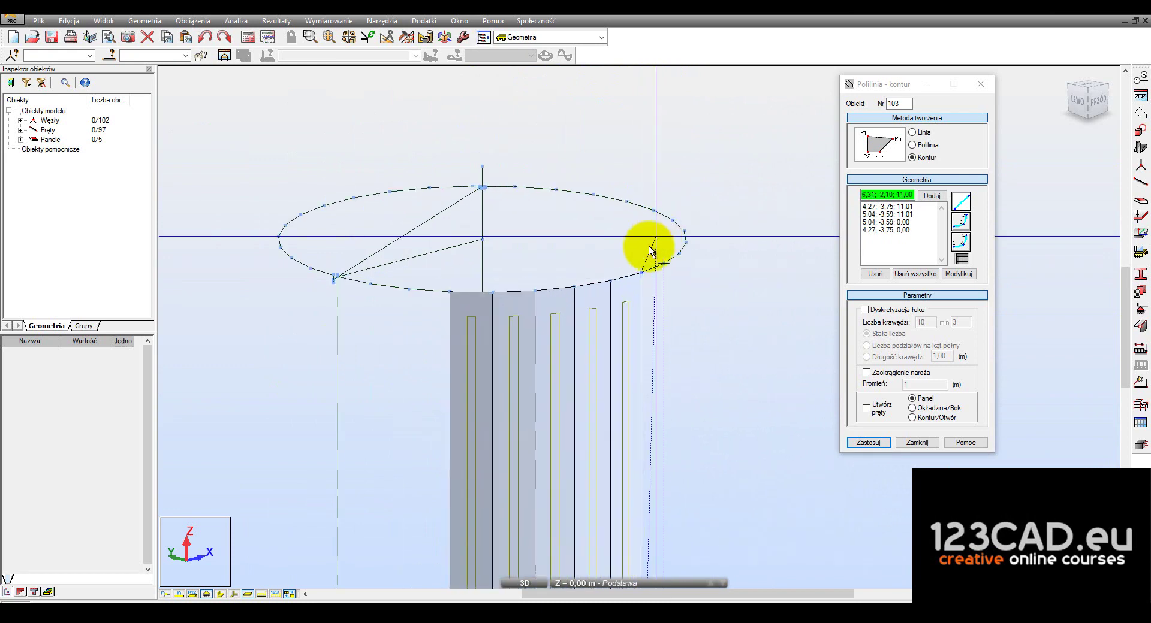
click(638, 268)
scroll(648, 217, down, 1)
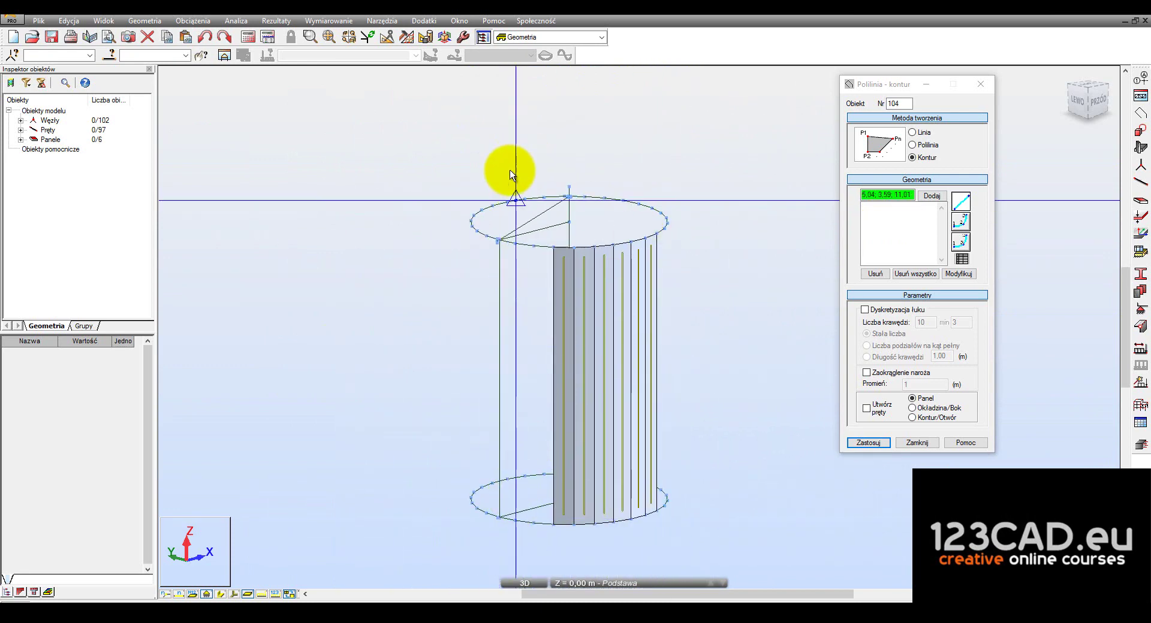
click(191, 20)
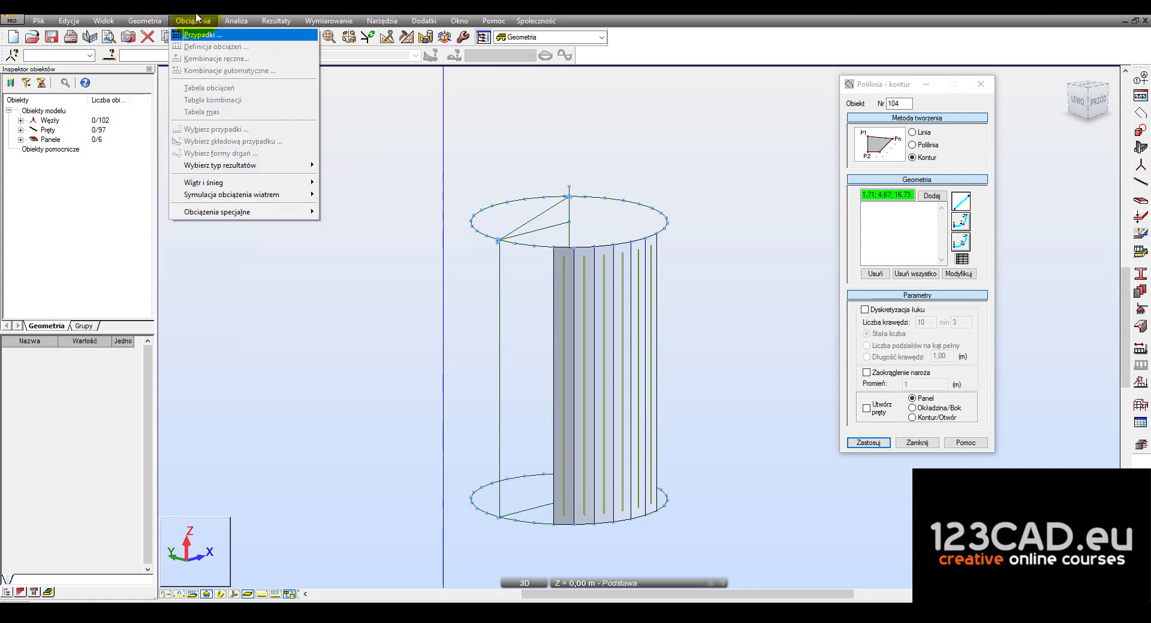
mouse_move(144, 20)
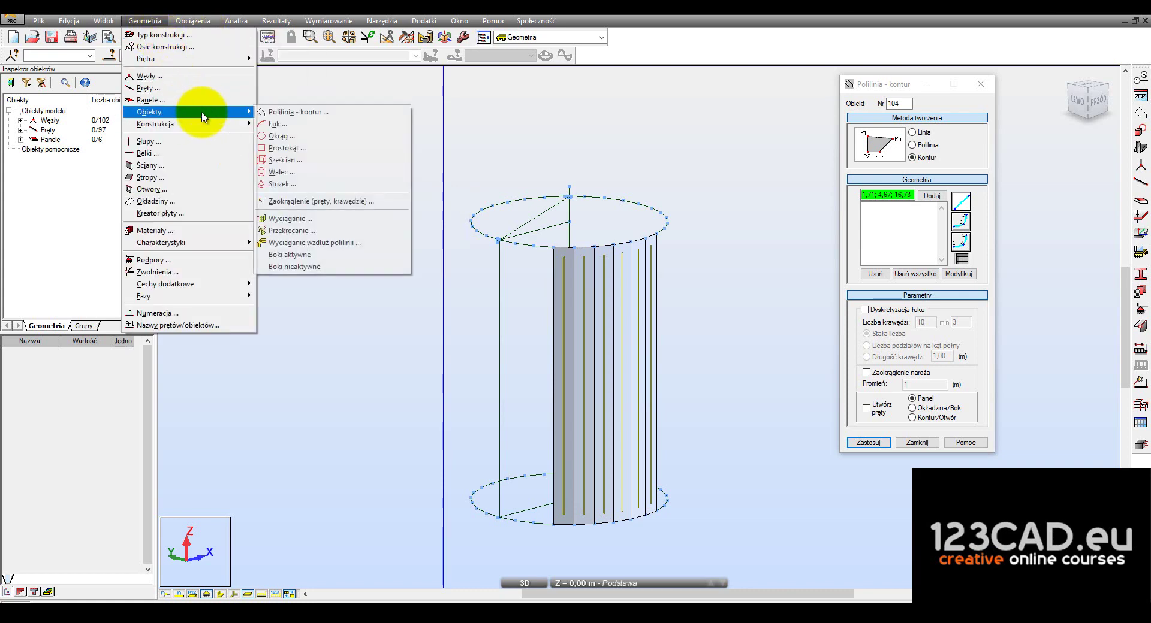
mouse_move(189, 111)
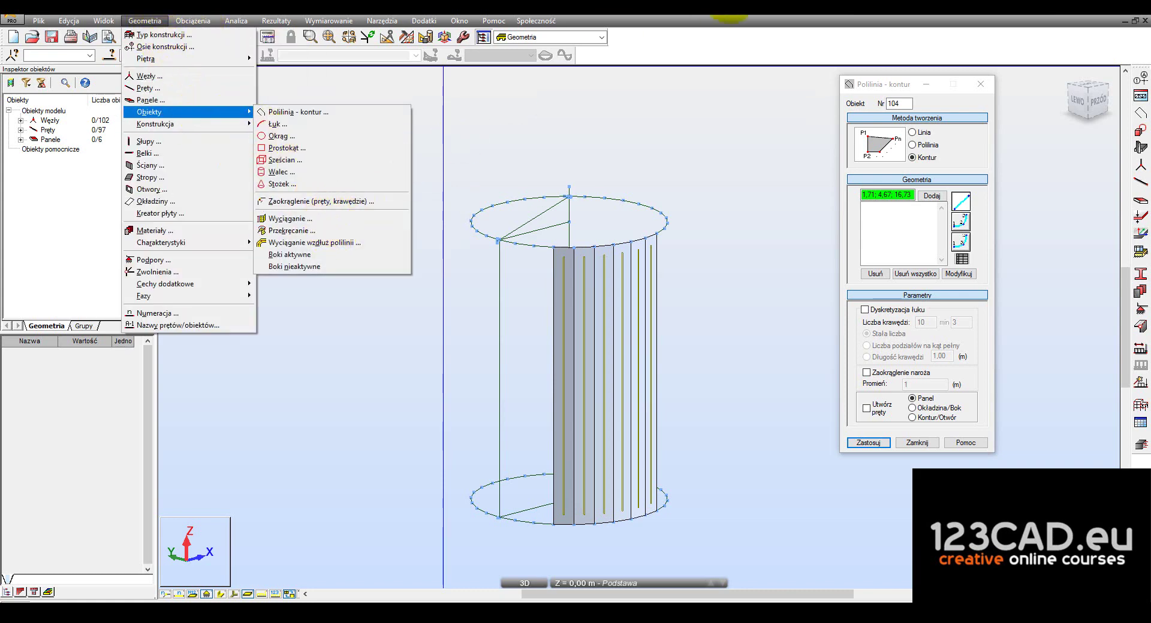
Orbit to face the cylinder front and outline the next strip panel between the rims
click(737, 115)
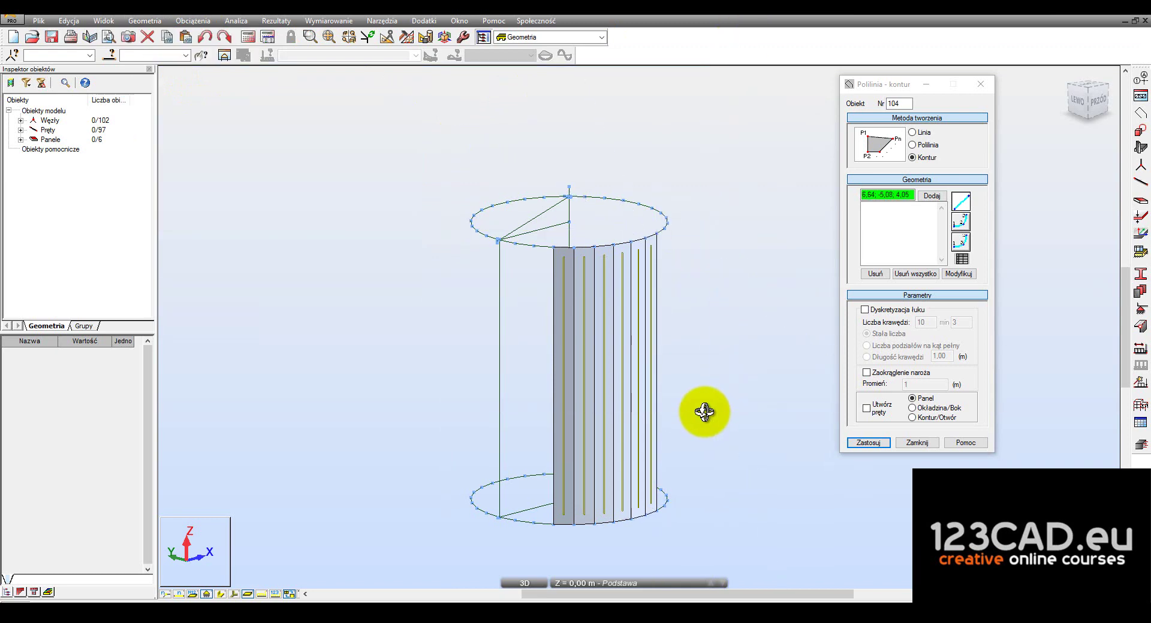
drag(704, 411, 668, 403)
scroll(612, 257, up, 2)
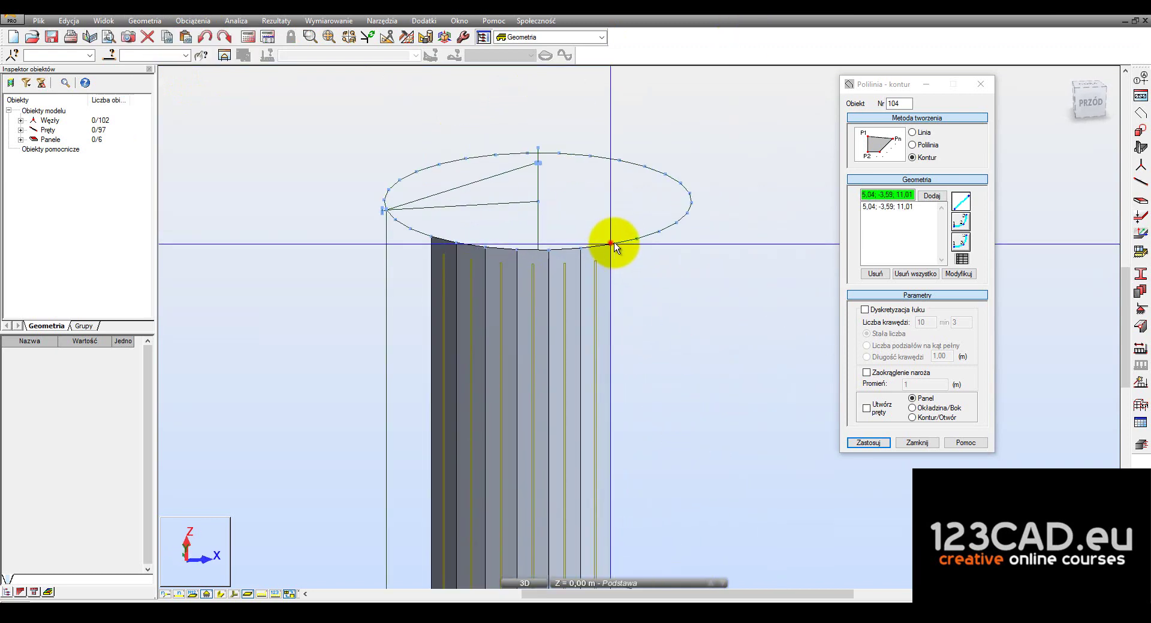
click(611, 244)
scroll(641, 251, down, 3)
scroll(642, 443, up, 3)
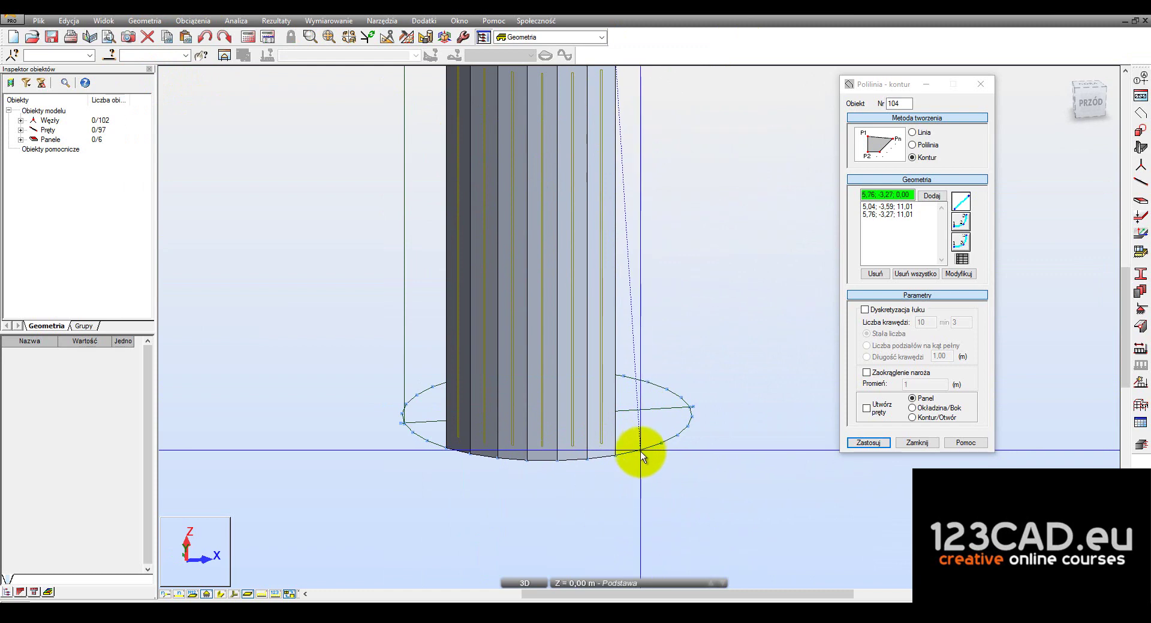
click(640, 452)
click(617, 458)
scroll(617, 444, down, 3)
scroll(621, 246, up, 3)
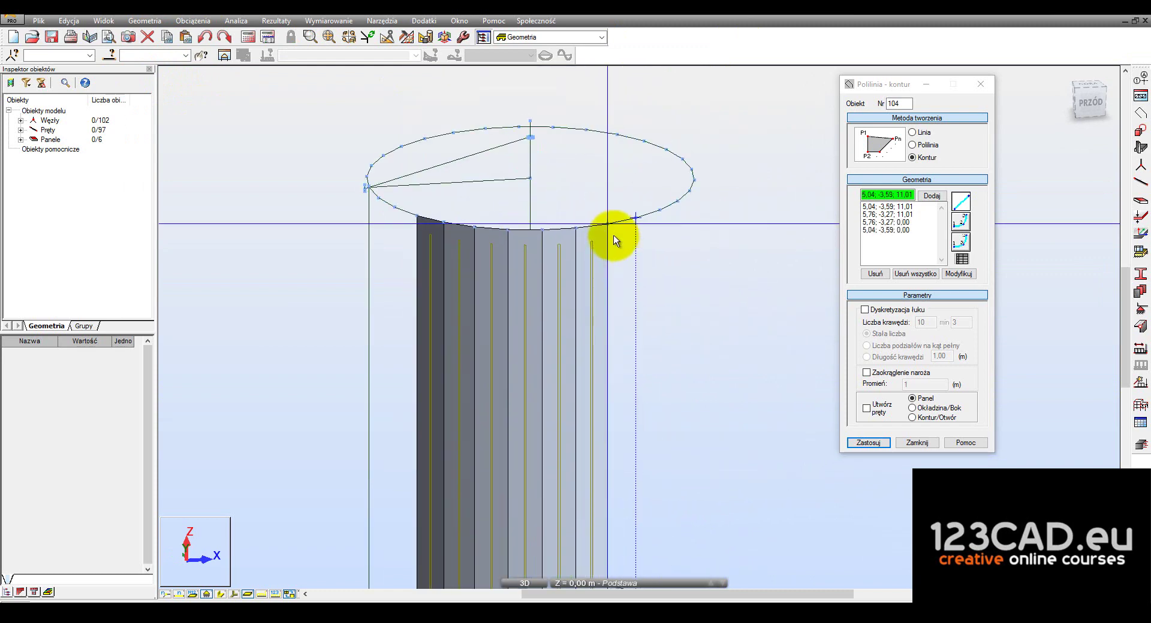
click(613, 239)
scroll(623, 235, down, 1)
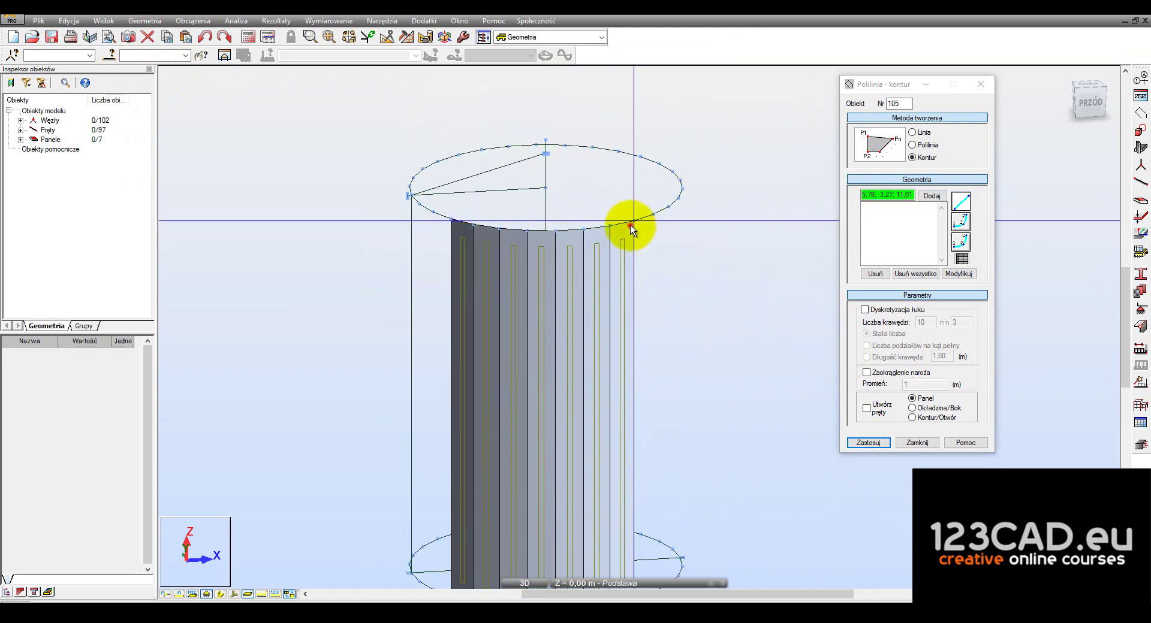
Create the following strip panel, snapping bottom corners including the one below 6,93; -2,22
click(630, 225)
scroll(642, 226, down, 2)
click(656, 217)
scroll(649, 420, up, 2)
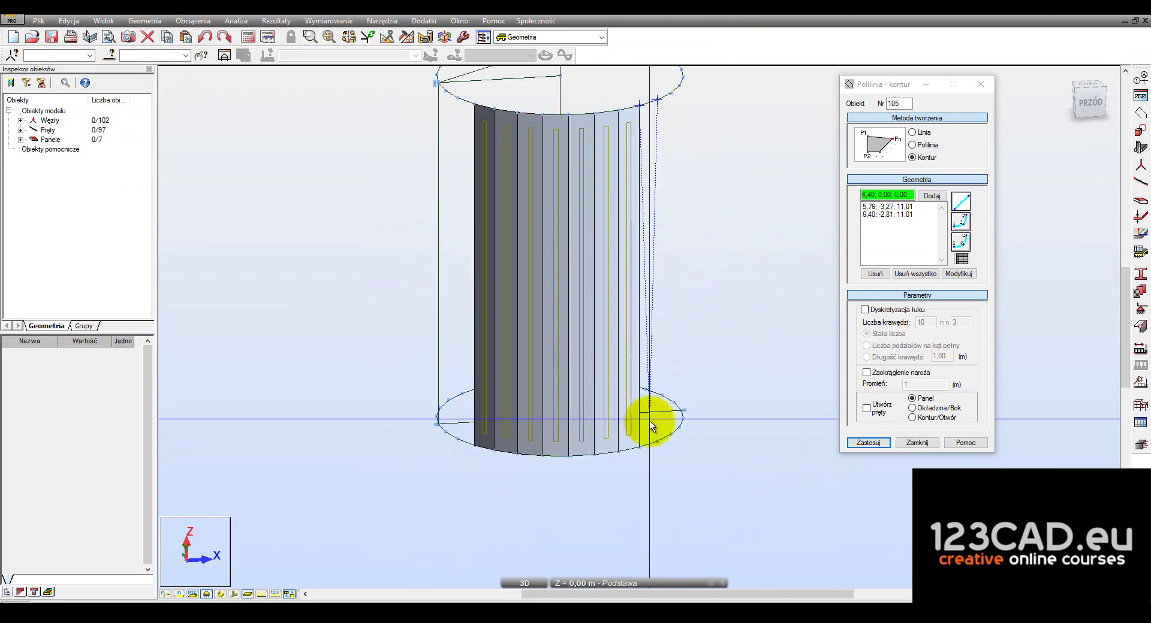
scroll(658, 450, up, 2)
click(659, 450)
scroll(627, 299, down, 2)
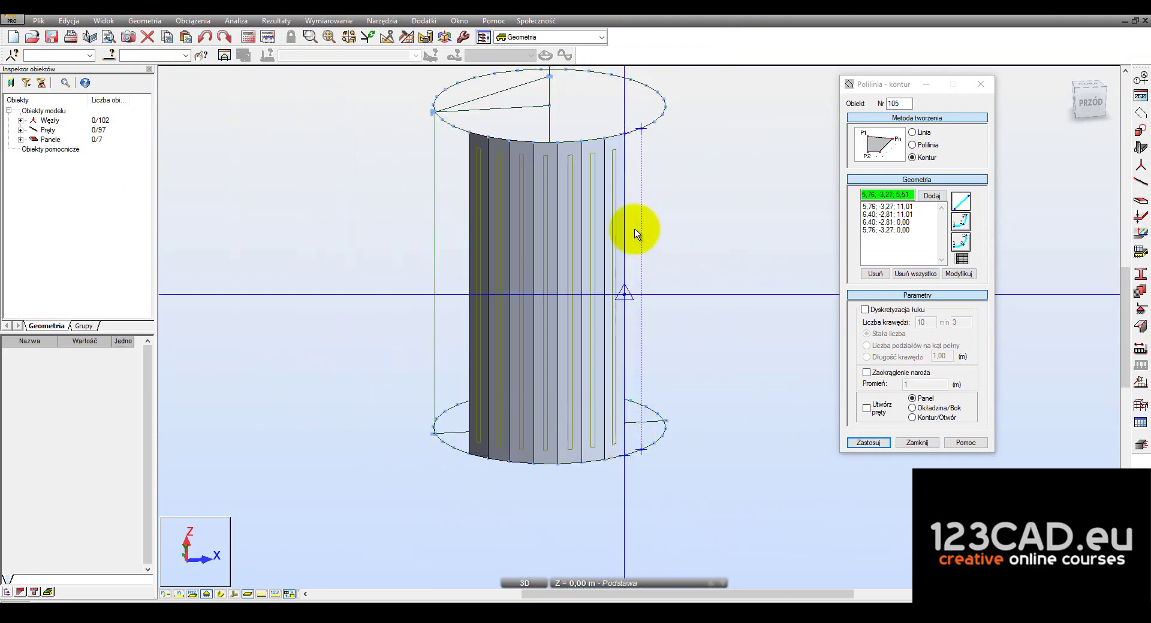
scroll(624, 140, up, 2)
scroll(644, 129, up, 2)
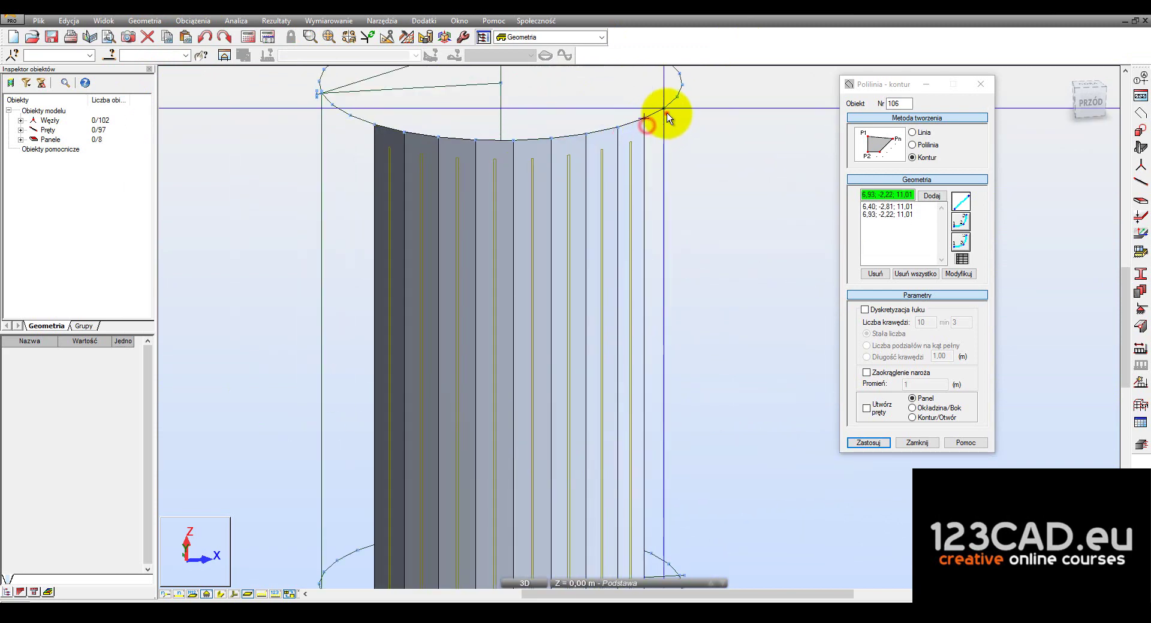
scroll(667, 112, down, 2)
scroll(671, 438, up, 2)
click(664, 443)
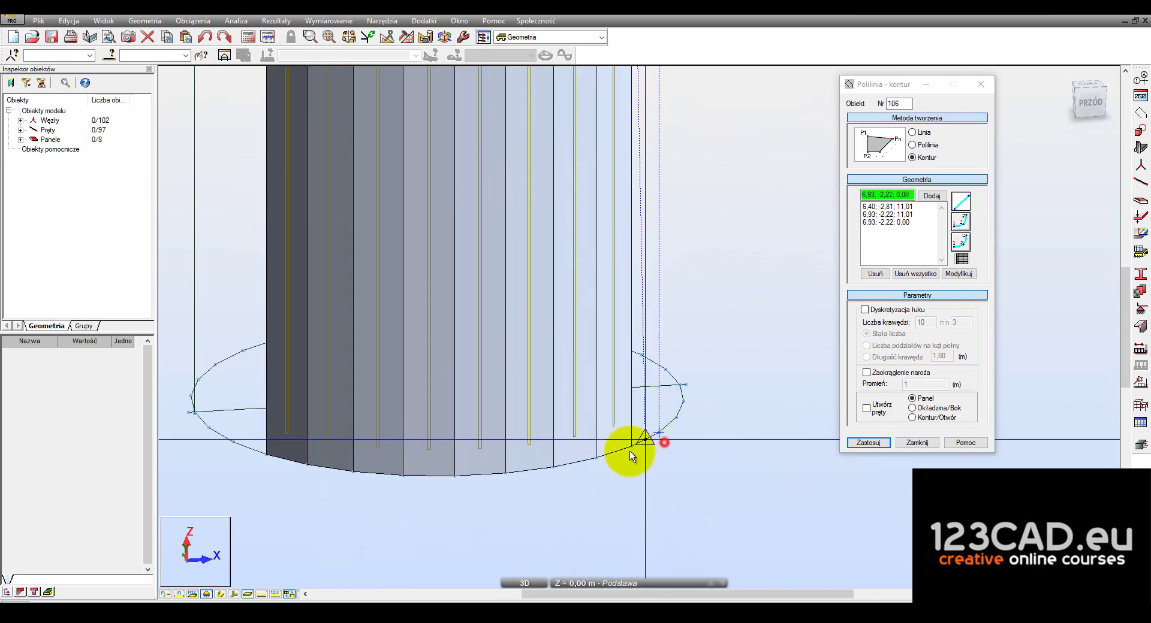
click(630, 448)
scroll(634, 452, down, 2)
scroll(604, 268, up, 2)
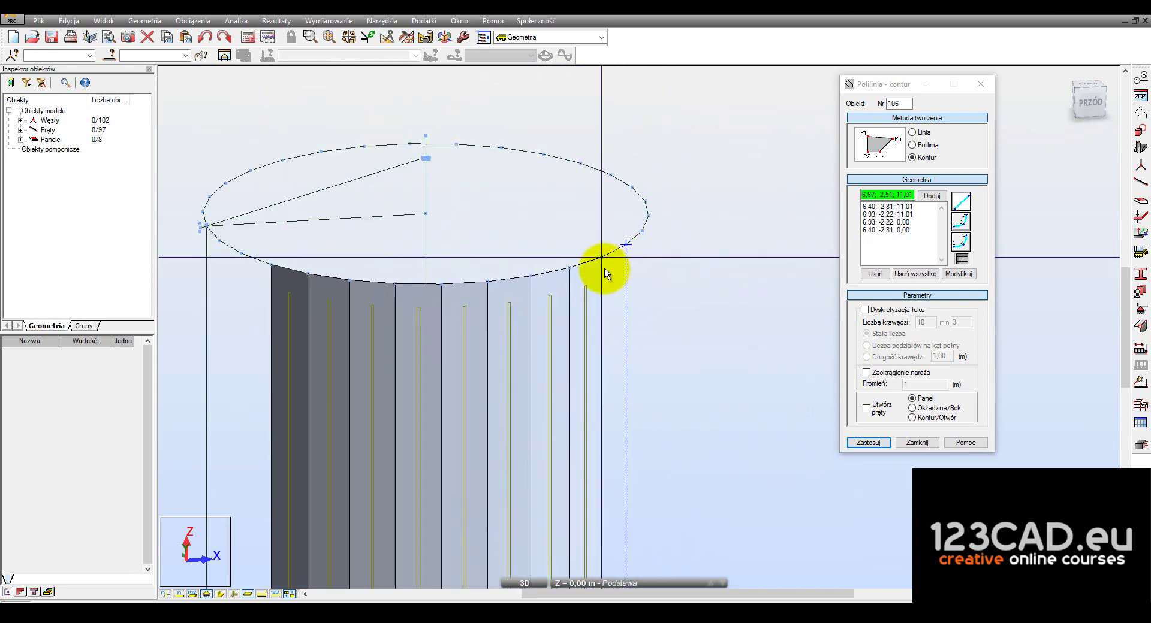
click(603, 266)
scroll(660, 240, down, 2)
Reorient the view to the whole cylinder and add another strip panel, reaching ten panels
shift+middle_drag(688, 290, 663, 323)
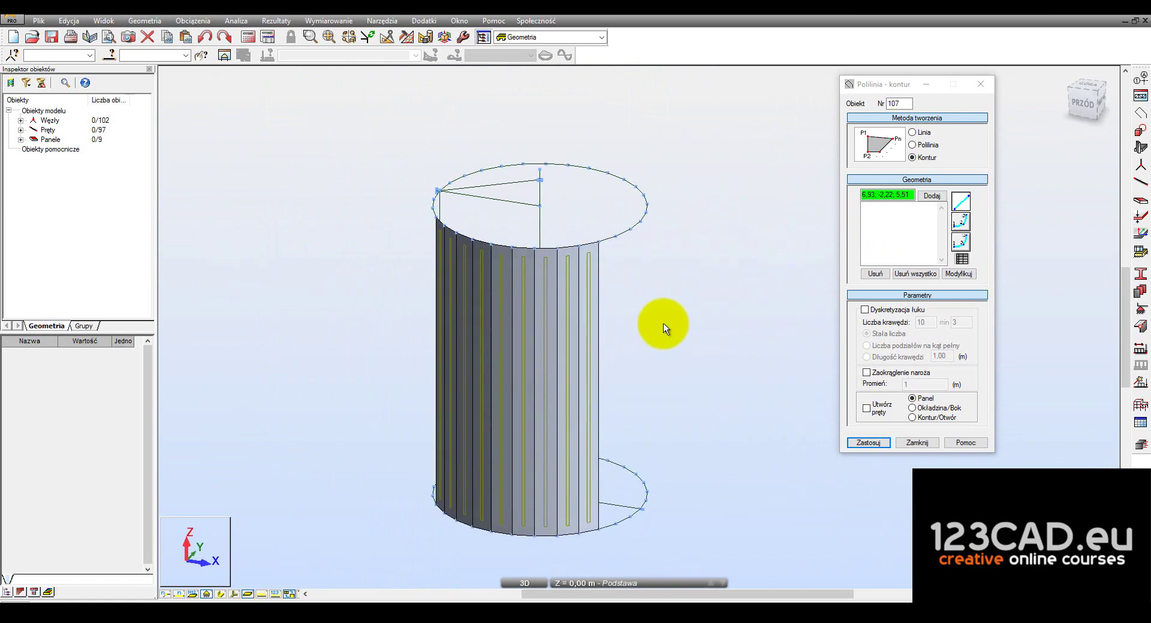
scroll(624, 261, up, 2)
click(601, 230)
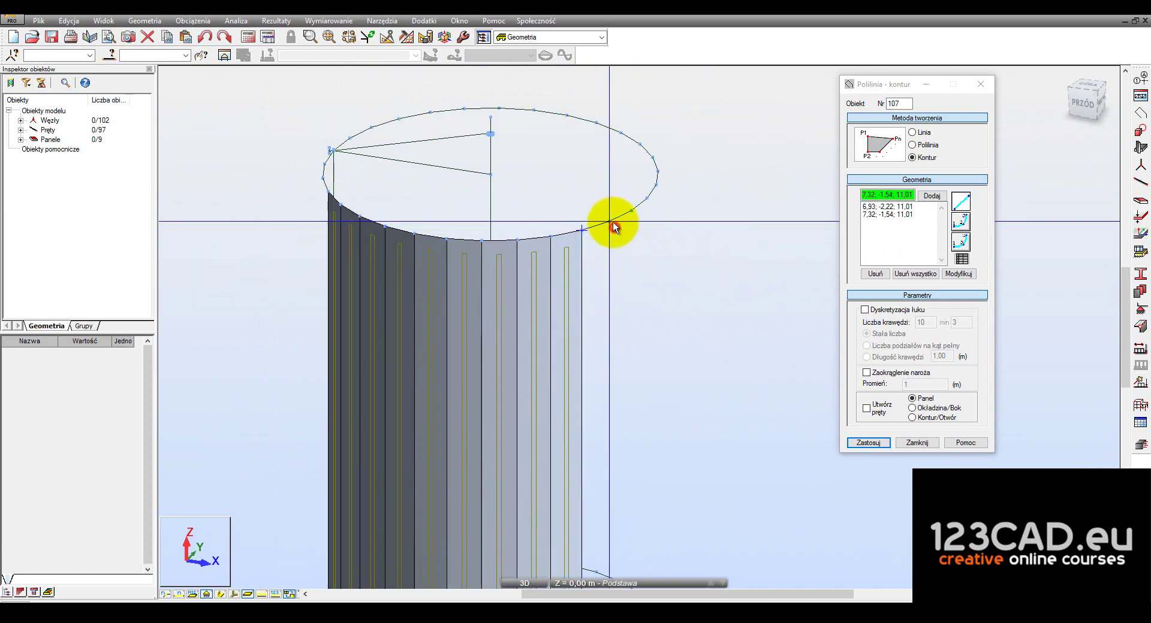
scroll(612, 225, down, 2)
scroll(616, 403, up, 2)
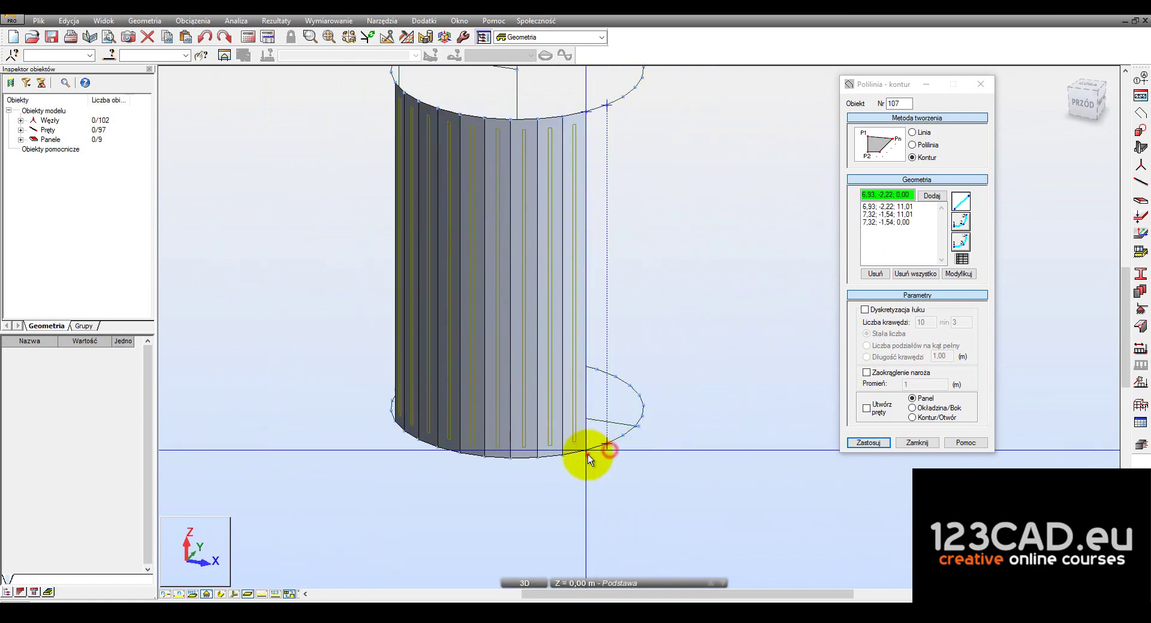
click(588, 458)
scroll(604, 108, up, 2)
click(565, 128)
Begin the eleventh strip contour with its next base corner on the bottom rim
scroll(586, 128, down, 2)
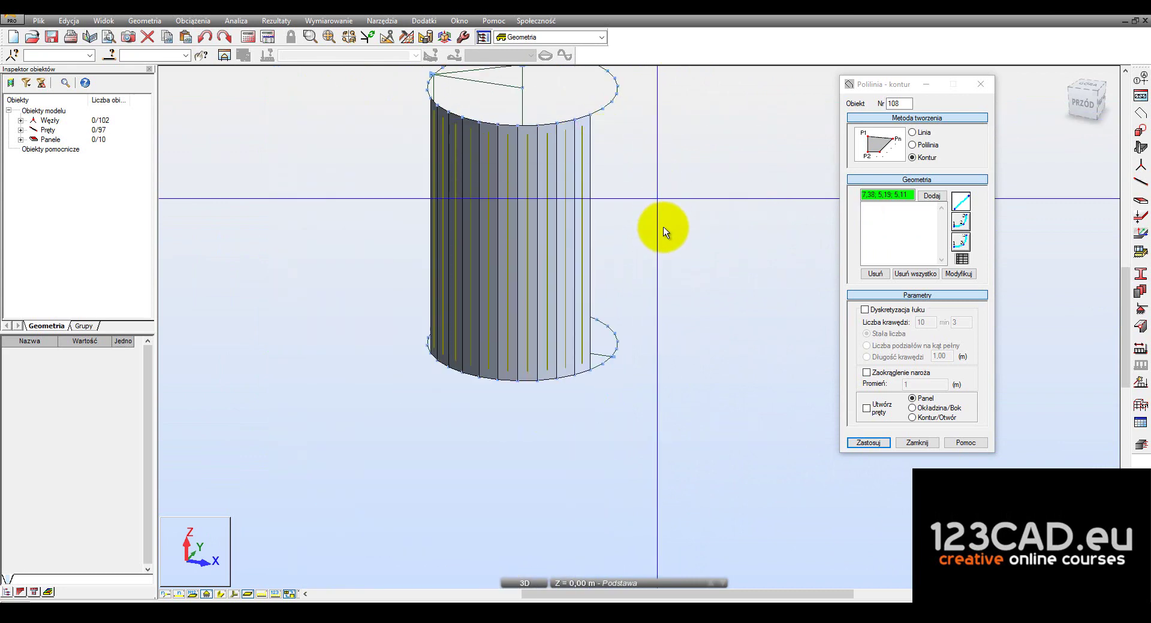
scroll(639, 326, up, 2)
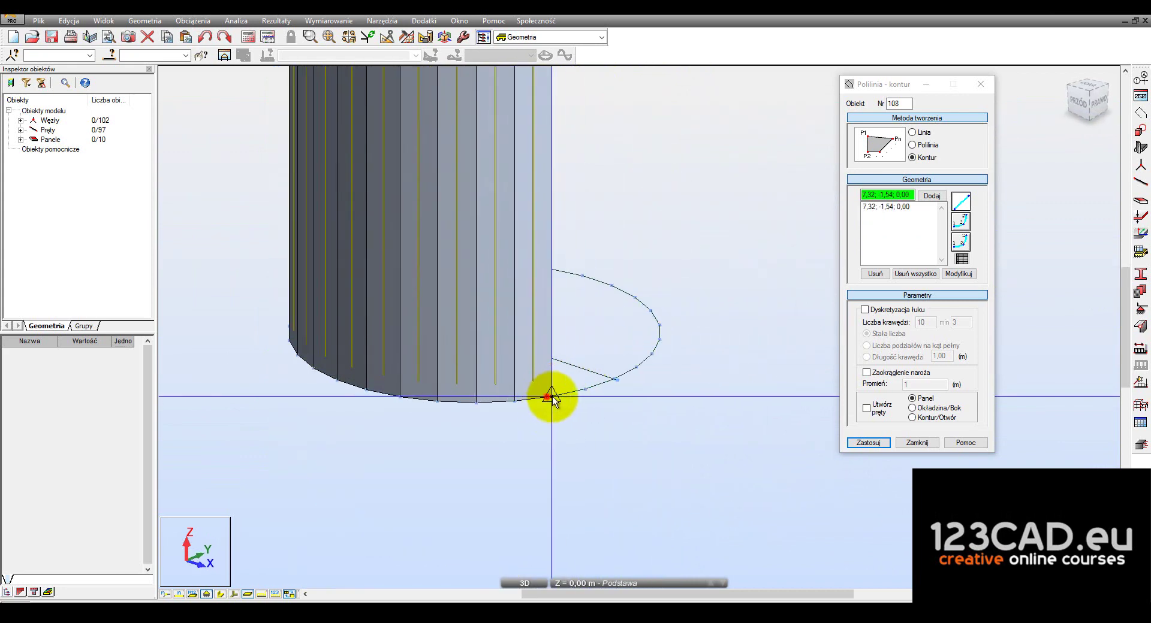
click(580, 397)
scroll(609, 303, down, 2)
scroll(599, 118, up, 2)
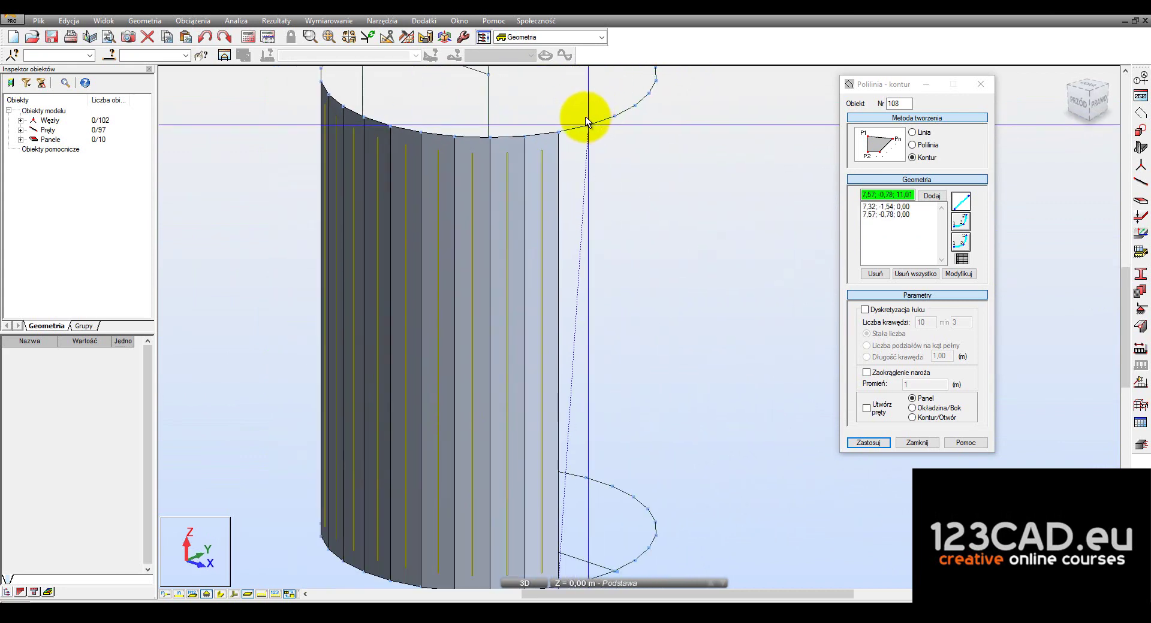
Close the current strip panel, then add the next strip from base corner 7,65; 0,00 up to the top rim
click(586, 117)
click(558, 128)
scroll(566, 240, down, 2)
scroll(564, 444, up, 2)
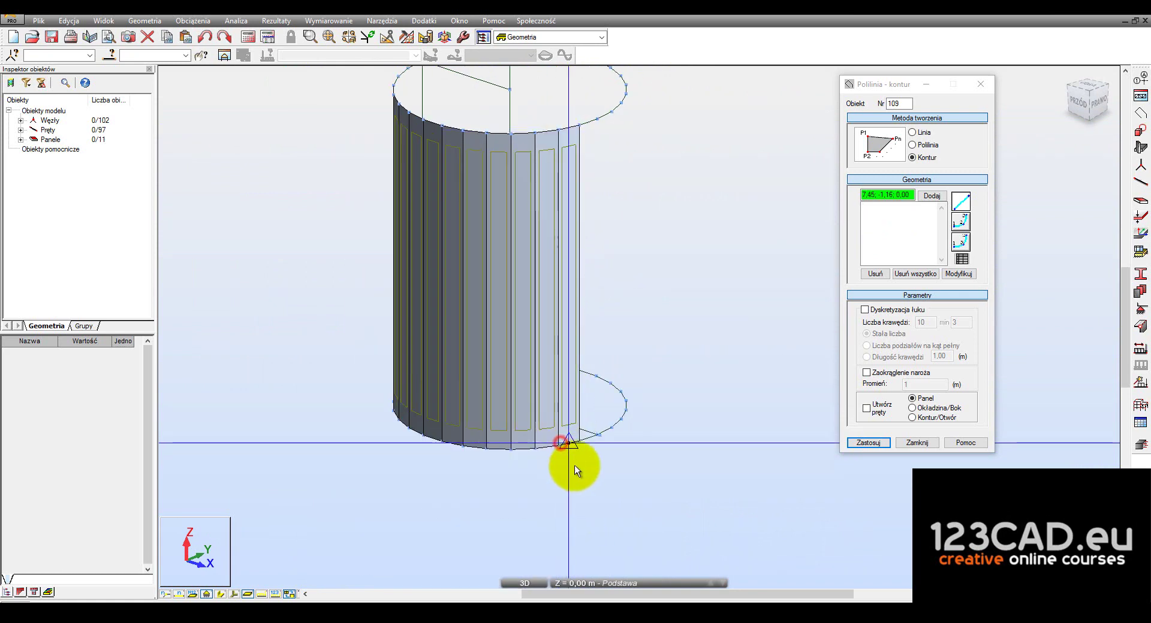
scroll(605, 441, up, 1)
scroll(587, 441, up, 1)
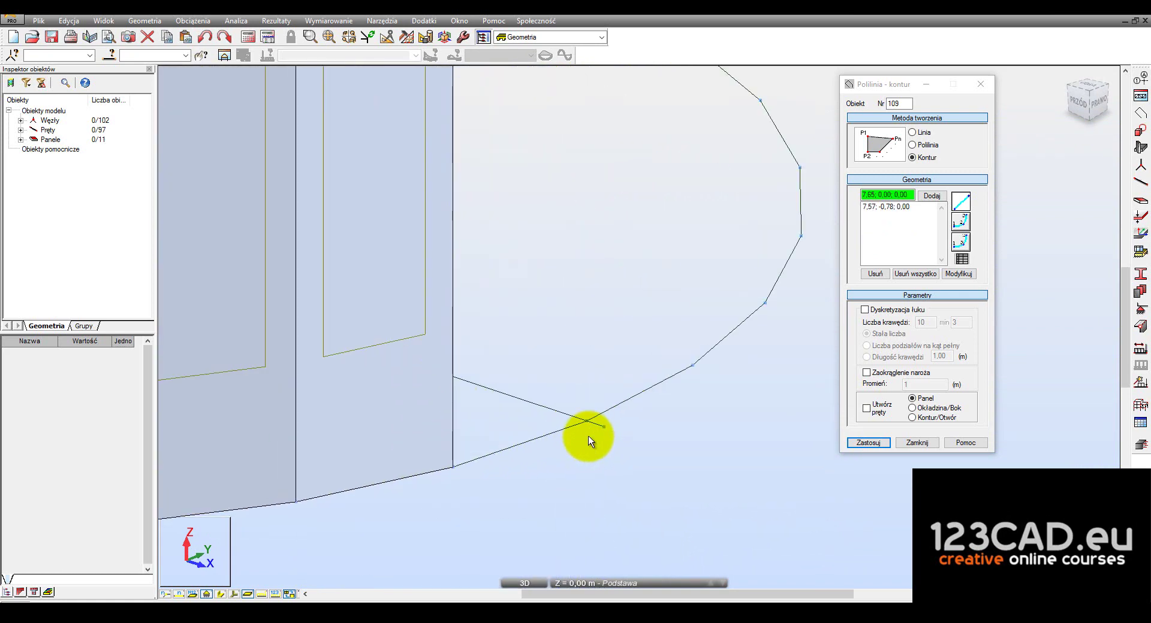
click(588, 430)
scroll(589, 430, down, 1)
scroll(580, 465, down, 1)
scroll(585, 95, up, 2)
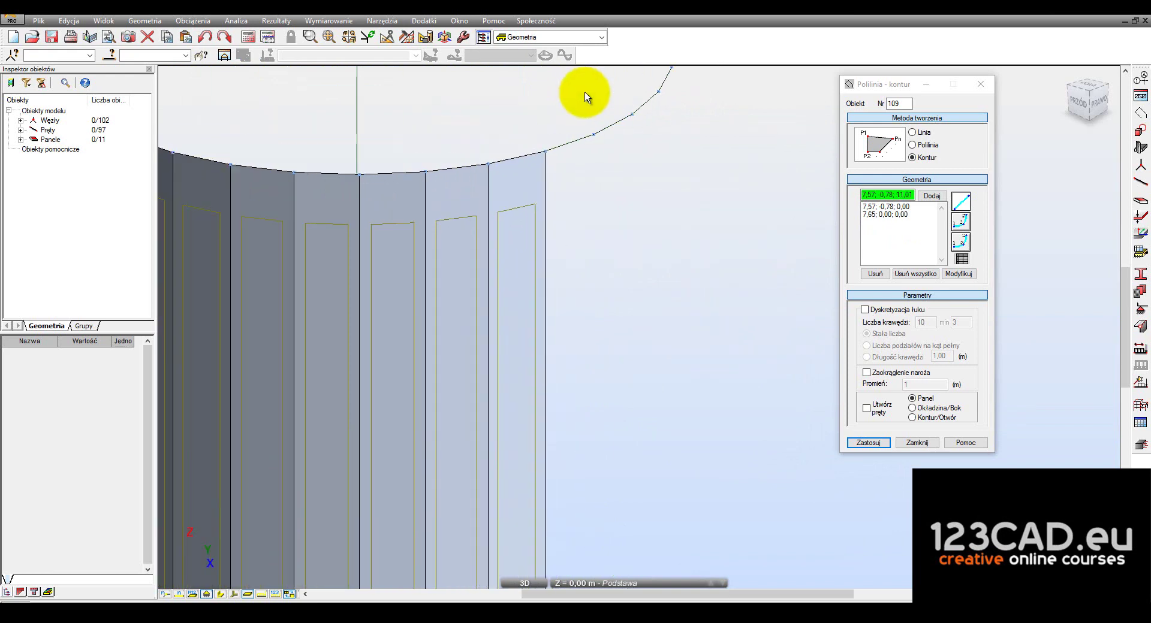
click(593, 129)
click(545, 147)
scroll(558, 300, down, 2)
scroll(557, 464, up, 1)
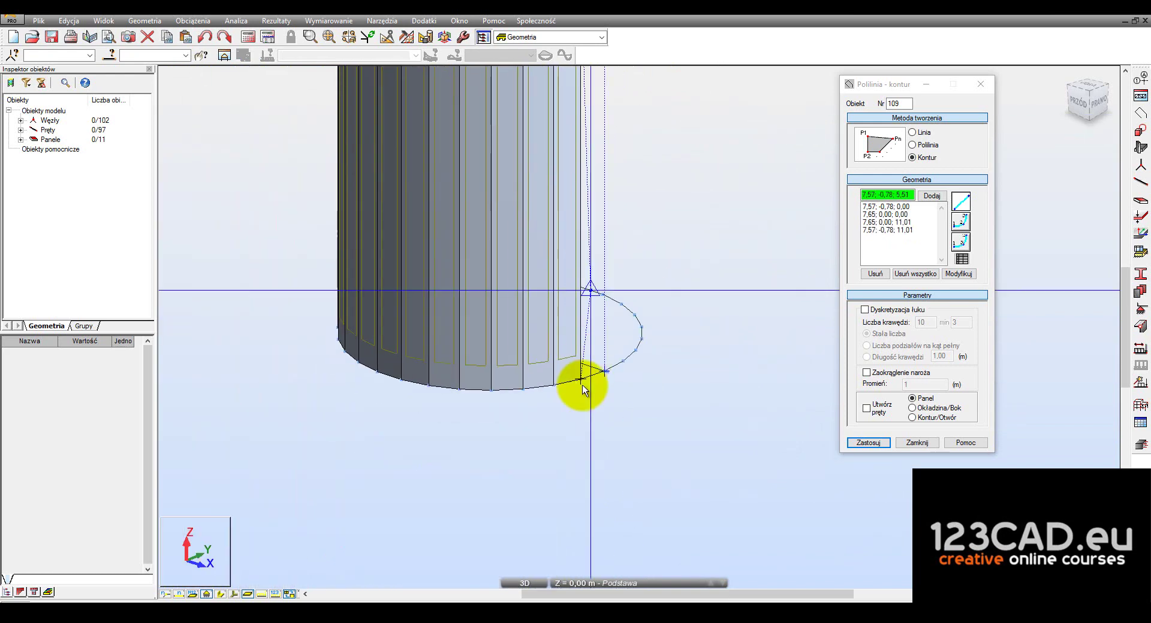
scroll(581, 385, up, 1)
click(581, 394)
Add the next two strip panels, each spanning two bottom-rim and two top-rim nodes
scroll(642, 419, down, 2)
scroll(583, 372, up, 2)
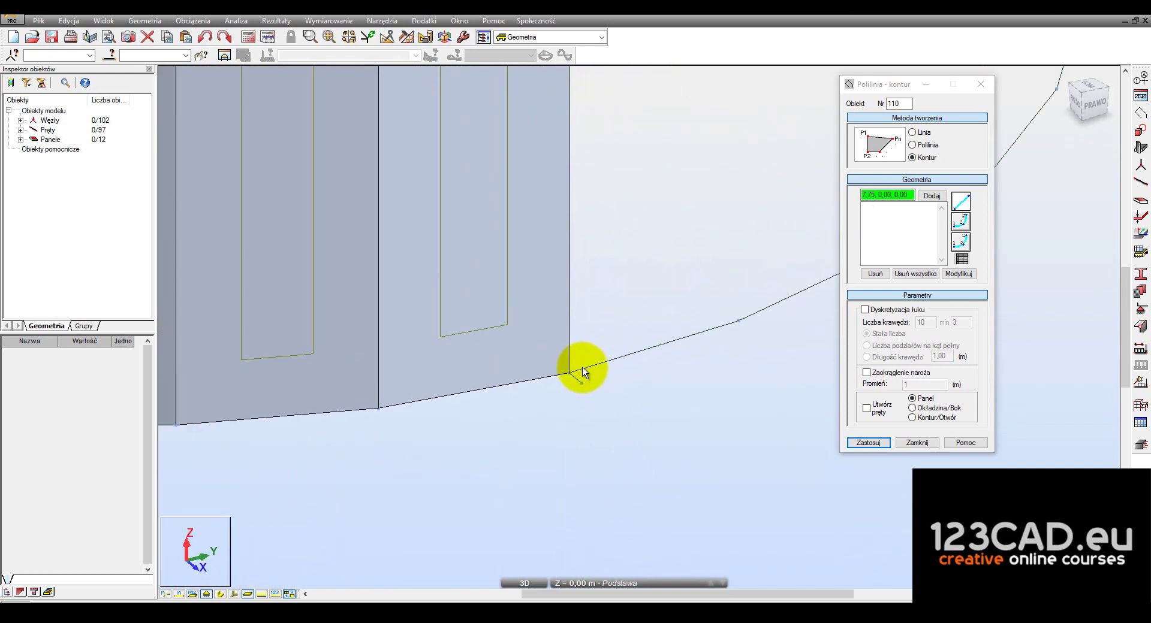
click(734, 324)
scroll(650, 377, down, 1)
scroll(681, 260, down, 1)
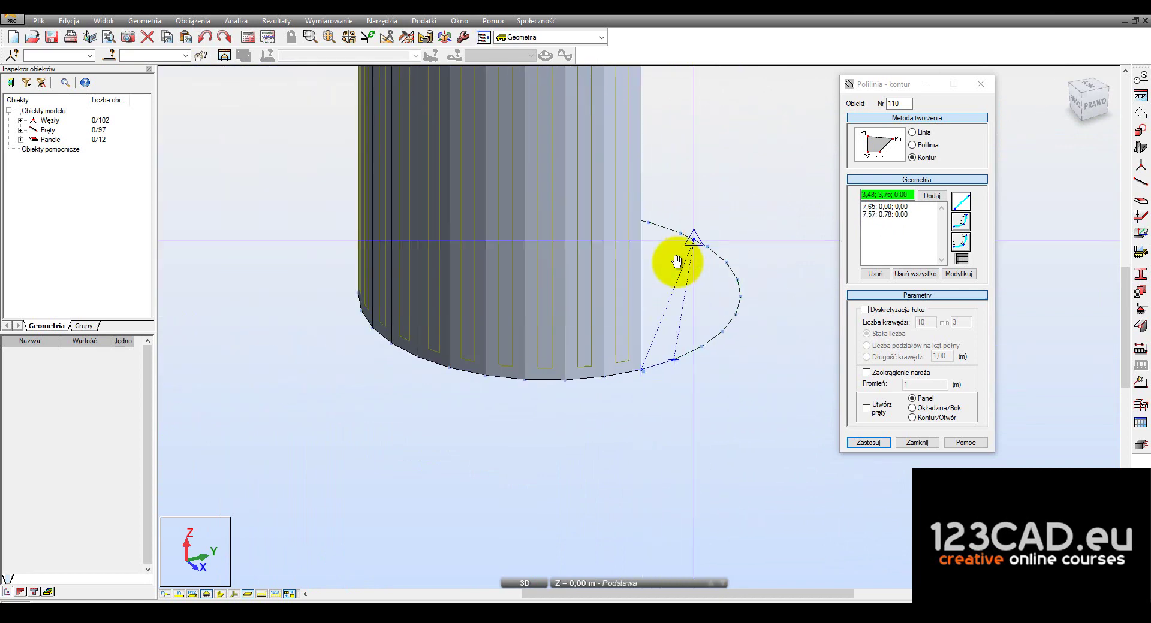
scroll(638, 130, up, 2)
click(634, 120)
click(588, 128)
scroll(600, 240, down, 1)
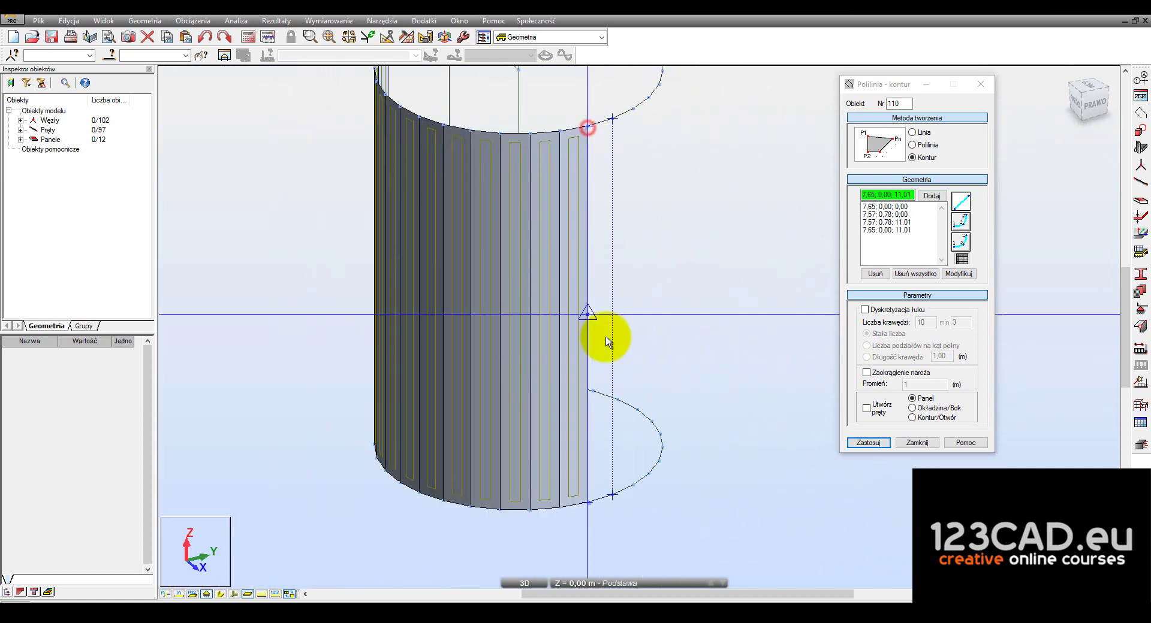
scroll(606, 340, up, 1)
click(591, 504)
scroll(659, 500, up, 2)
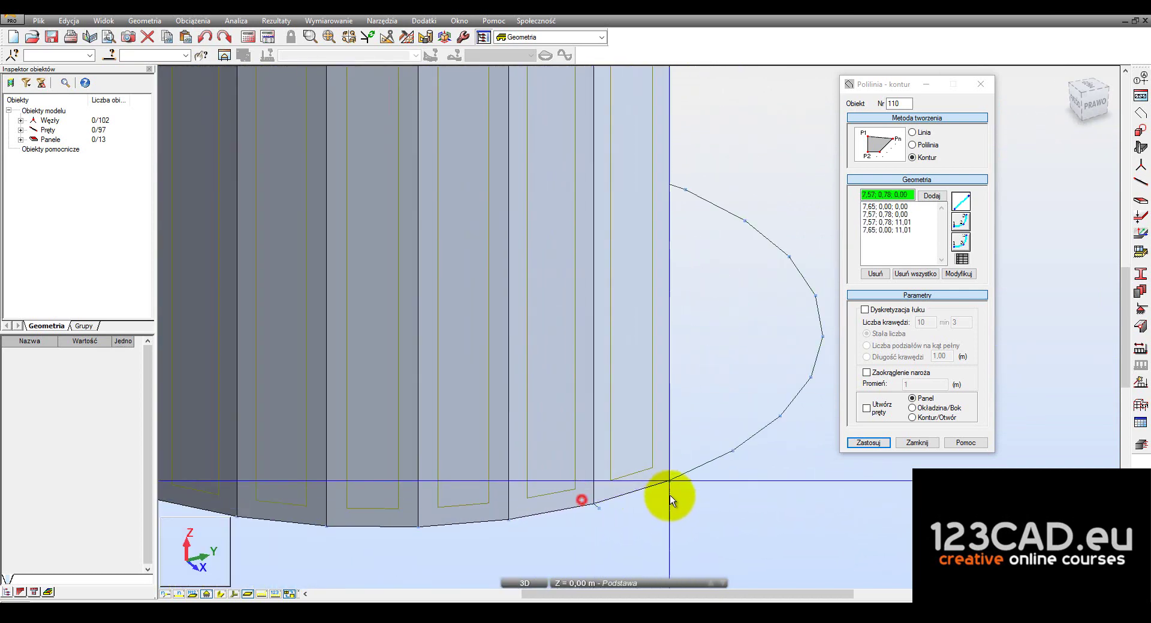
click(734, 456)
scroll(642, 452, down, 2)
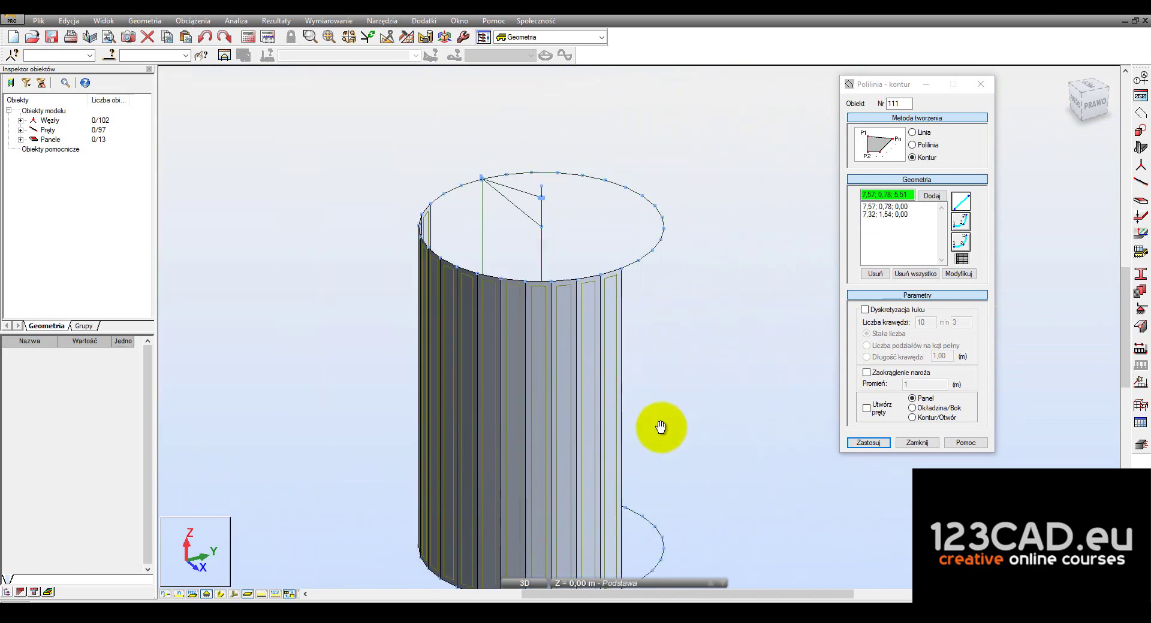
scroll(663, 426, up, 2)
click(628, 268)
click(600, 279)
scroll(596, 267, down, 2)
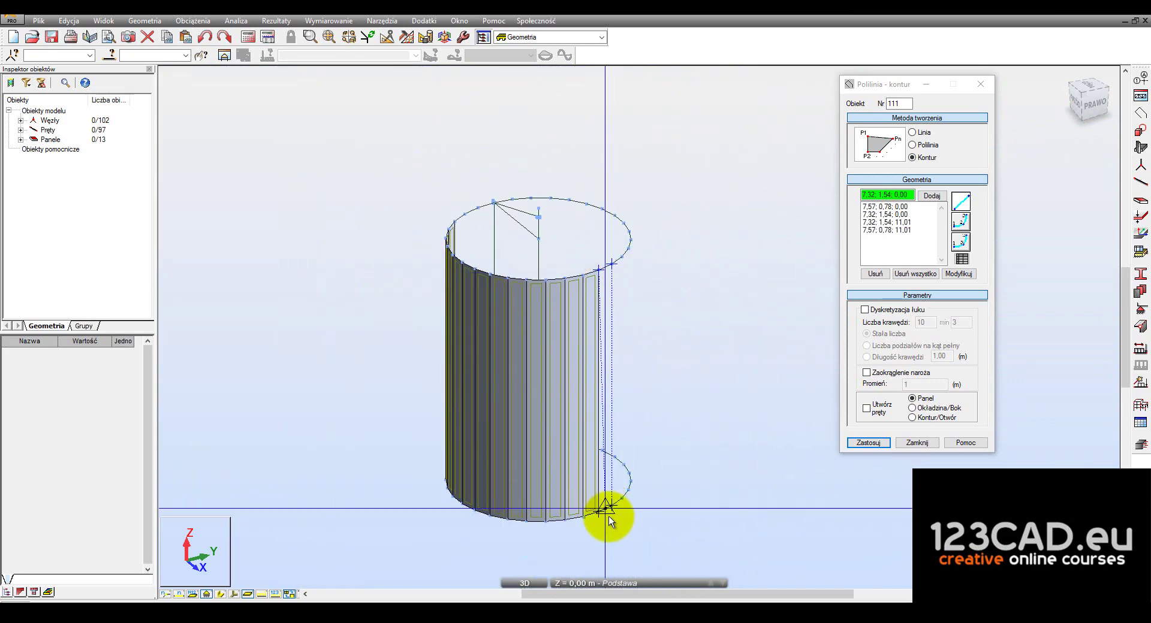
scroll(604, 514, up, 2)
click(594, 516)
Add two more strip panels around the rim, bringing the wall to panel 16
click(644, 489)
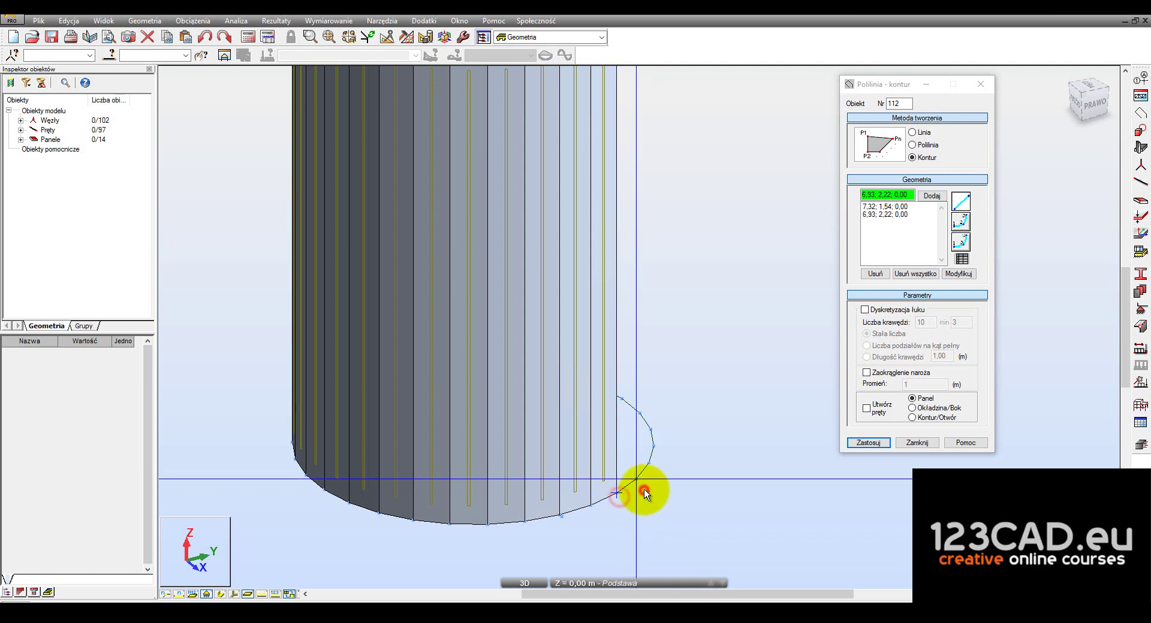
scroll(644, 489, down, 2)
scroll(650, 390, up, 2)
click(640, 292)
click(615, 270)
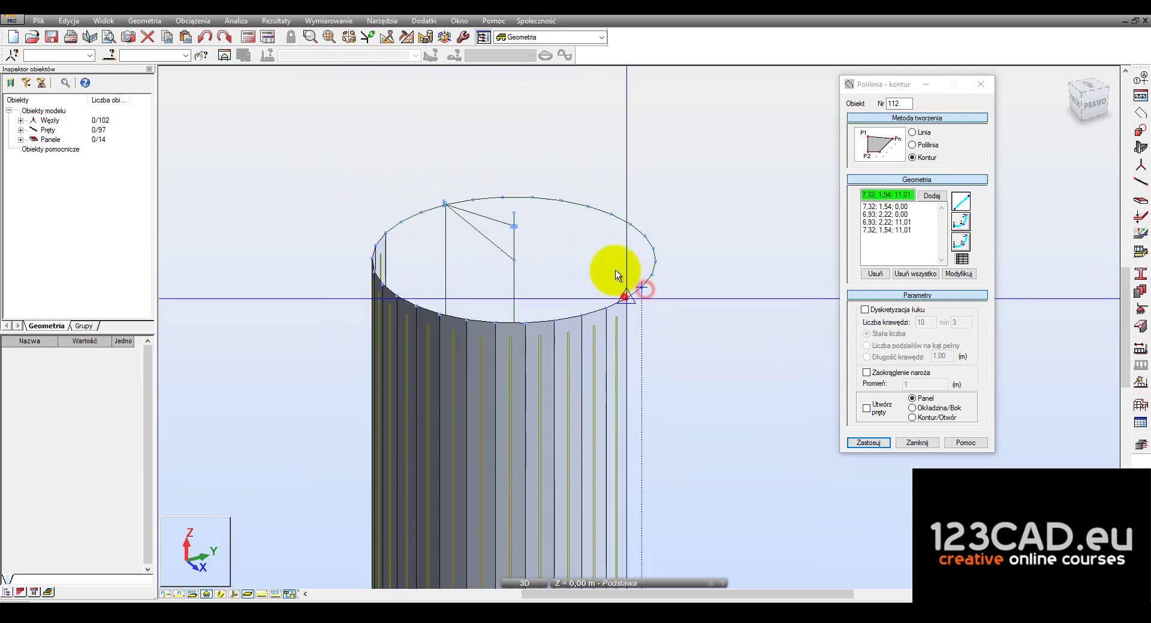
scroll(615, 270, down, 2)
scroll(615, 414, up, 2)
click(613, 464)
scroll(613, 464, down, 2)
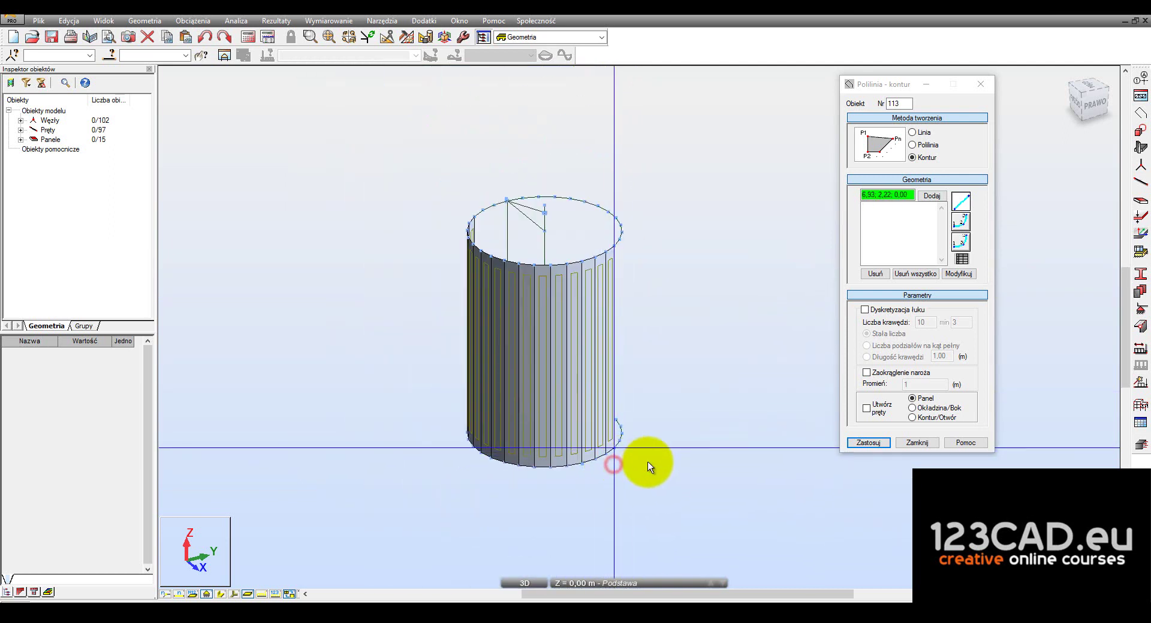
scroll(649, 464, up, 1)
scroll(609, 457, up, 1)
click(636, 447)
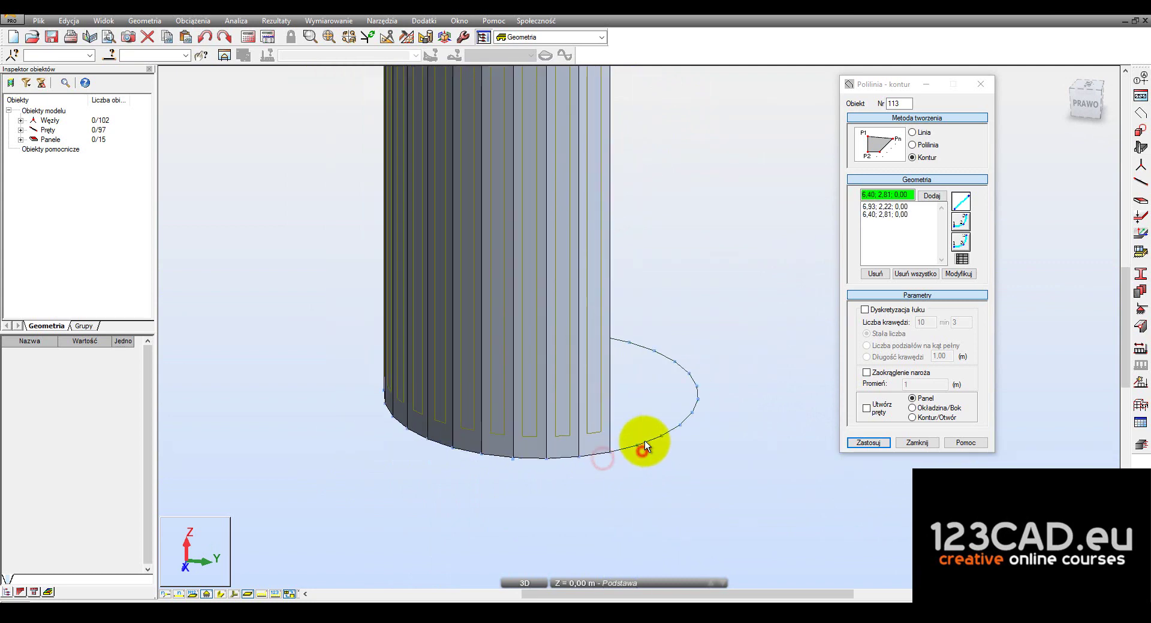
scroll(645, 446, down, 2)
scroll(647, 216, up, 2)
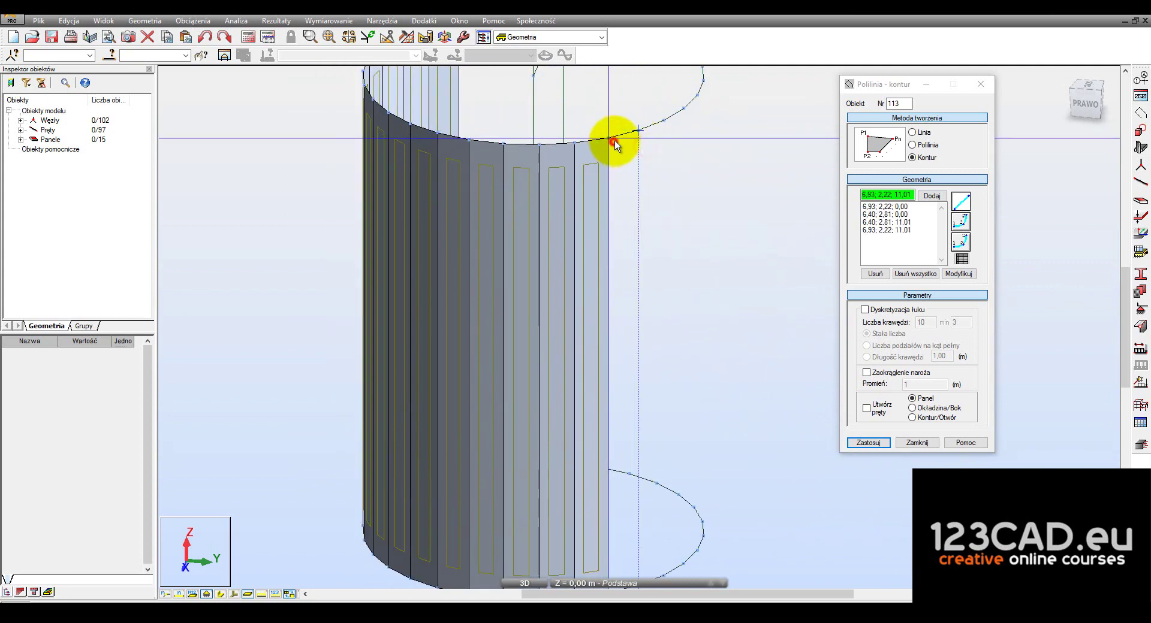
scroll(614, 141, down, 2)
scroll(625, 411, up, 2)
click(633, 399)
Build the next strip panel, deleting a mistakenly picked bottom-rim point from the contour list
click(631, 399)
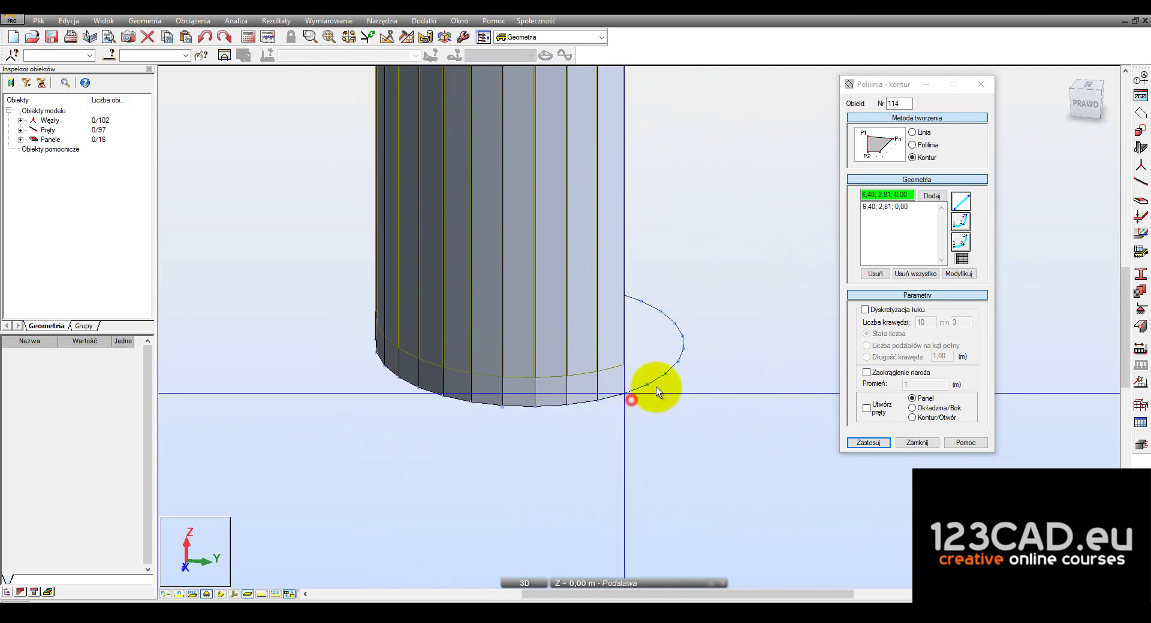
click(657, 380)
click(899, 214)
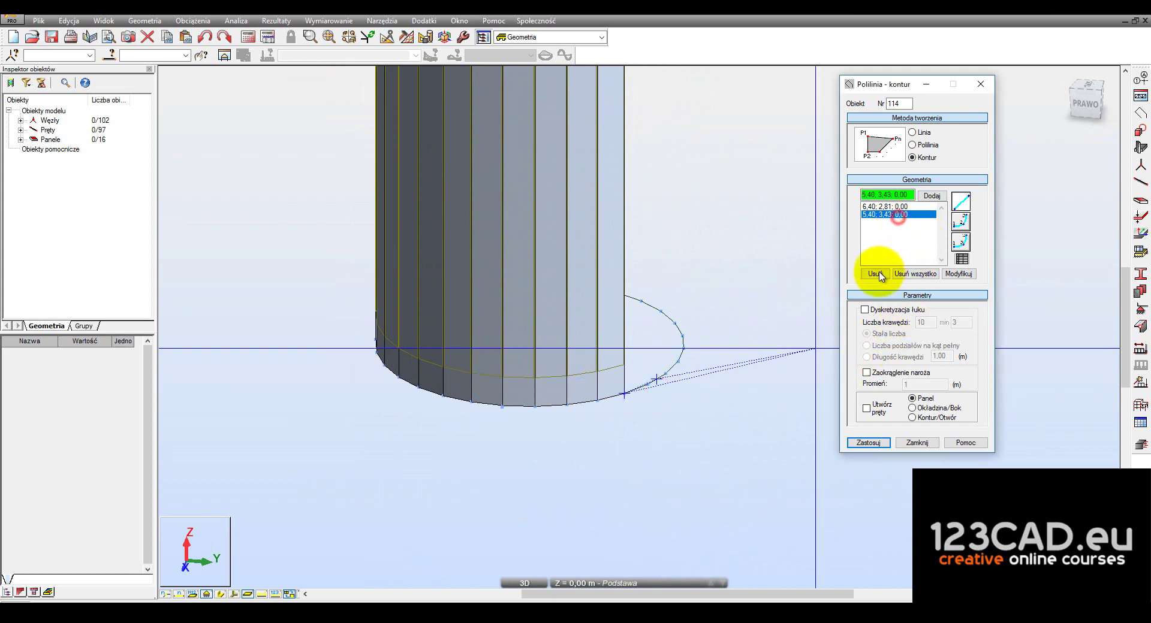
click(875, 274)
scroll(622, 386, up, 2)
click(668, 392)
scroll(646, 388, down, 2)
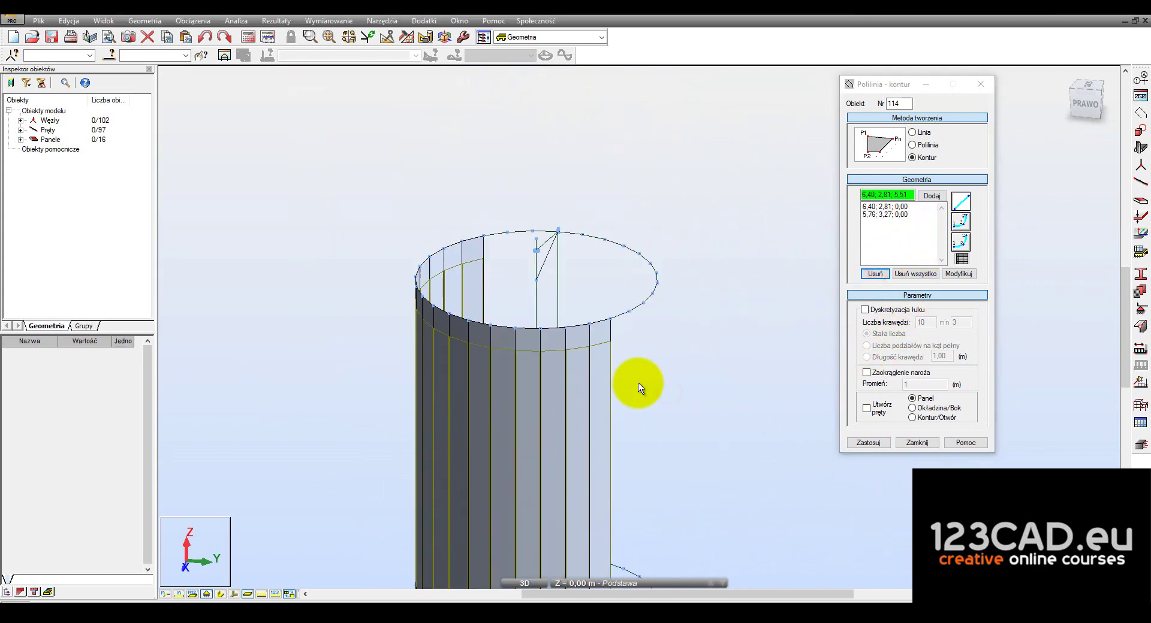
scroll(640, 345, up, 2)
click(604, 334)
Add another strip panel from two adjacent bottom-rim nodes and the top-rim nodes above them
scroll(598, 236, down, 1)
scroll(606, 521, down, 1)
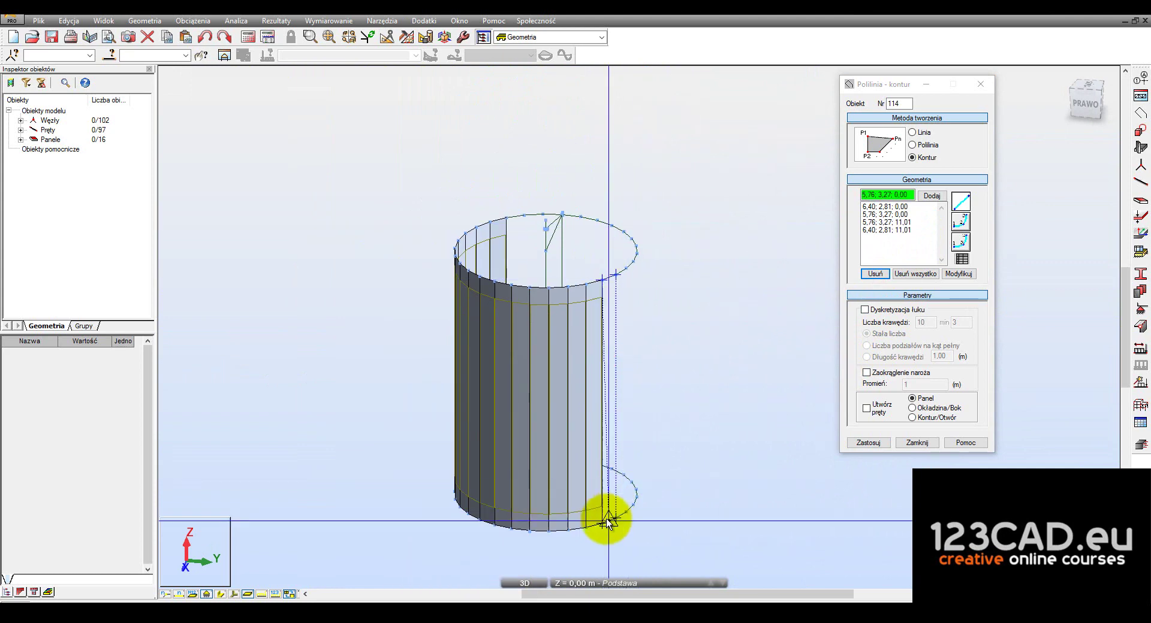
scroll(596, 534, up, 2)
scroll(639, 541, down, 1)
scroll(659, 551, up, 2)
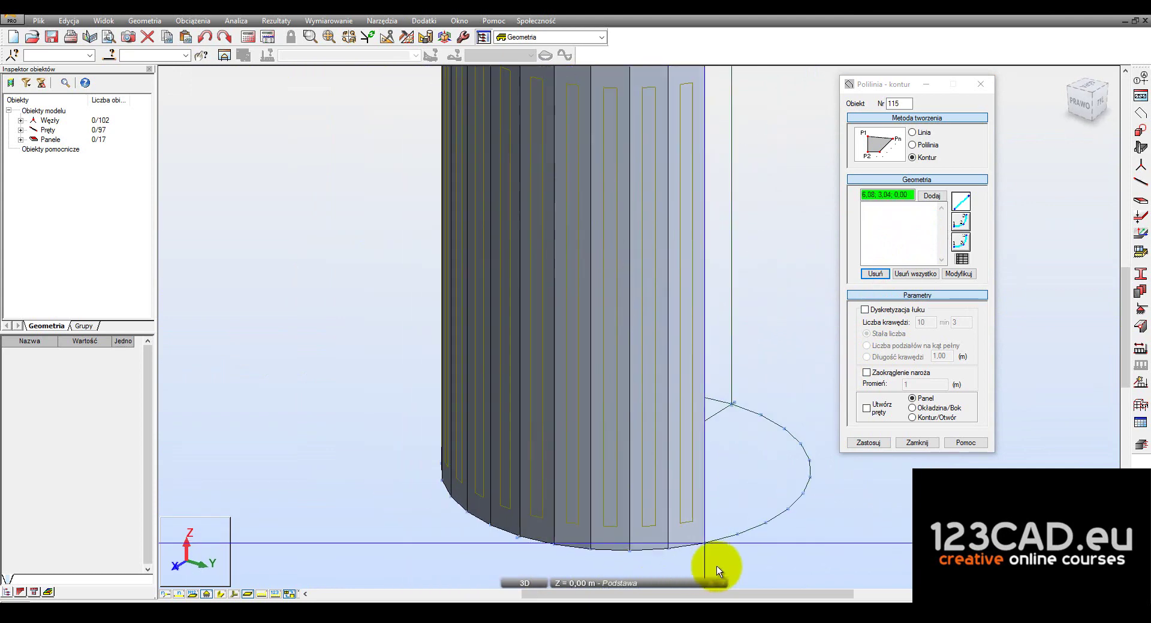
scroll(600, 539, up, 2)
scroll(485, 491, up, 1)
click(476, 474)
click(515, 458)
scroll(516, 457, down, 1)
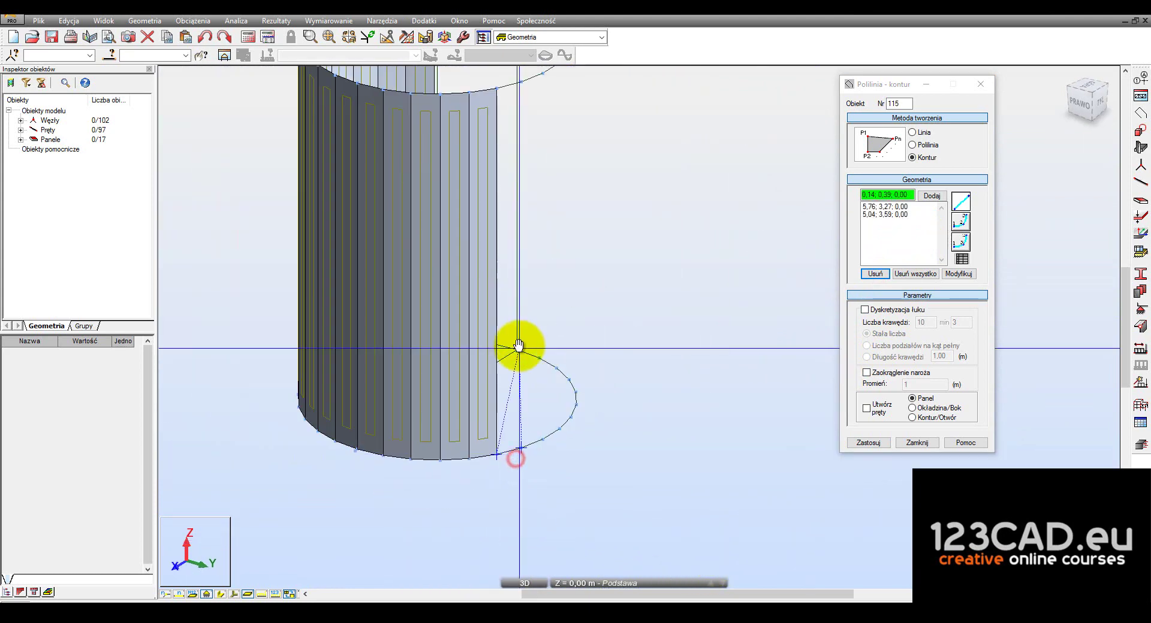
scroll(514, 341, up, 1)
scroll(514, 219, up, 1)
click(528, 261)
click(481, 273)
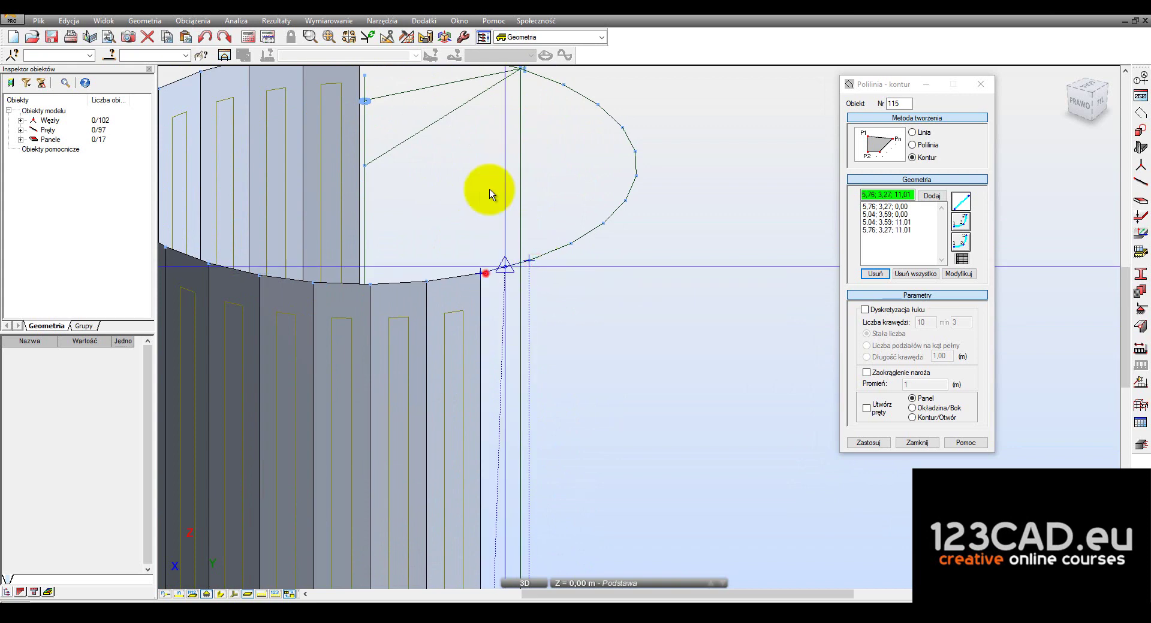
scroll(485, 240, down, 1)
scroll(483, 360, up, 2)
click(489, 416)
Discard a wrong contour with Delete all and redraw that strip as a new panel
scroll(508, 425, up, 1)
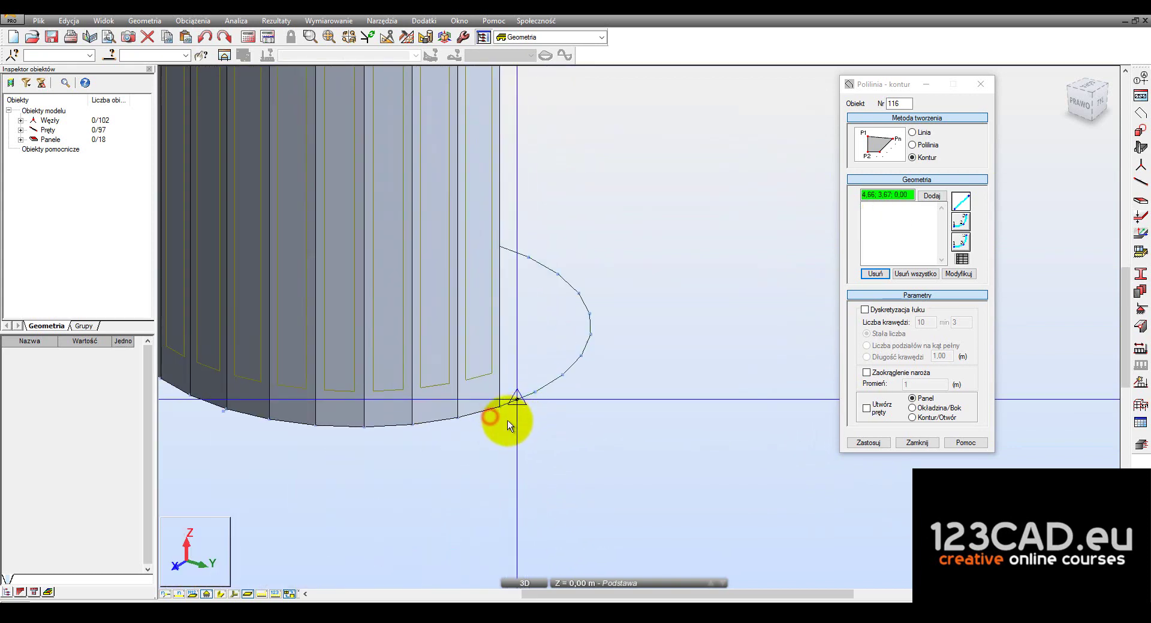
click(546, 396)
scroll(552, 371, down, 1)
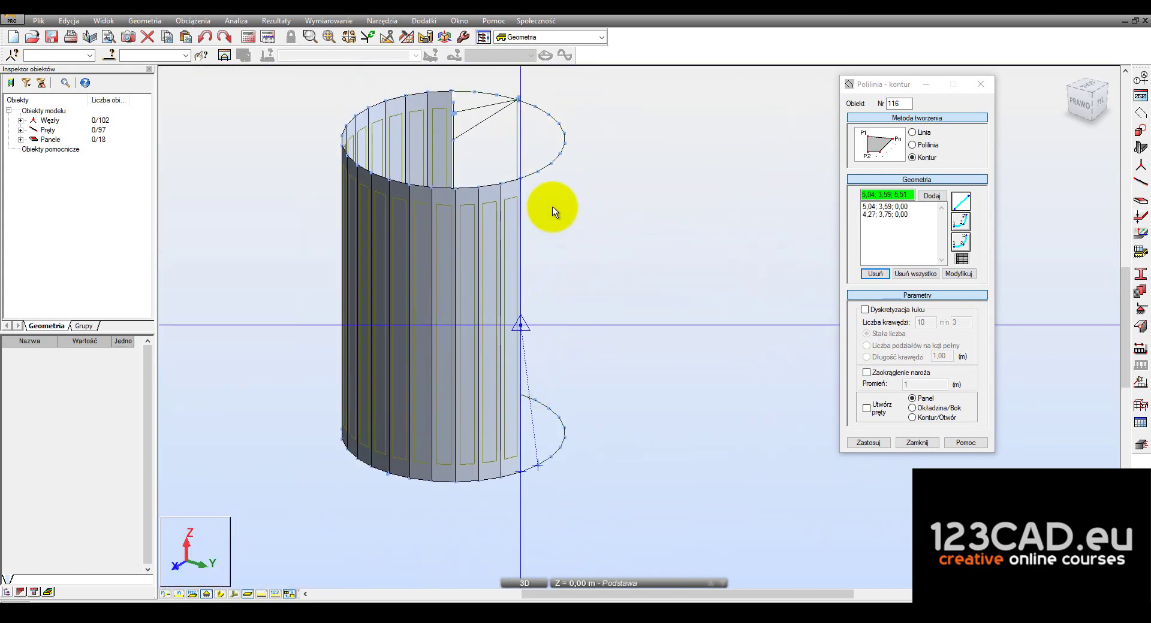
scroll(547, 205, up, 1)
click(543, 162)
click(508, 157)
scroll(501, 161, down, 2)
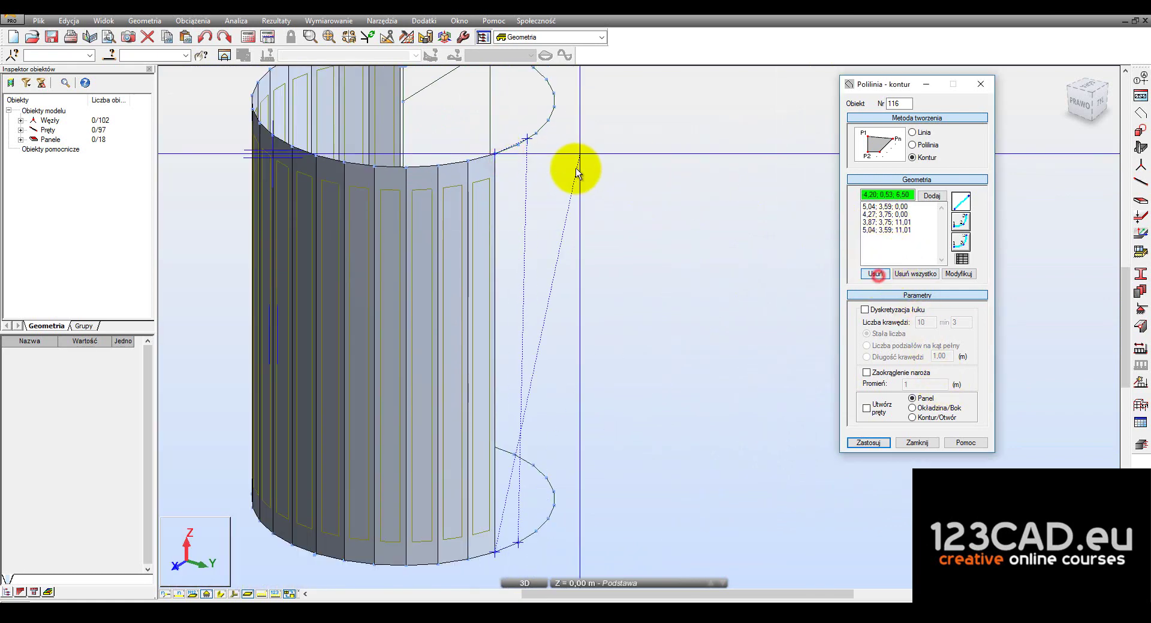
scroll(575, 172, up, 1)
click(912, 276)
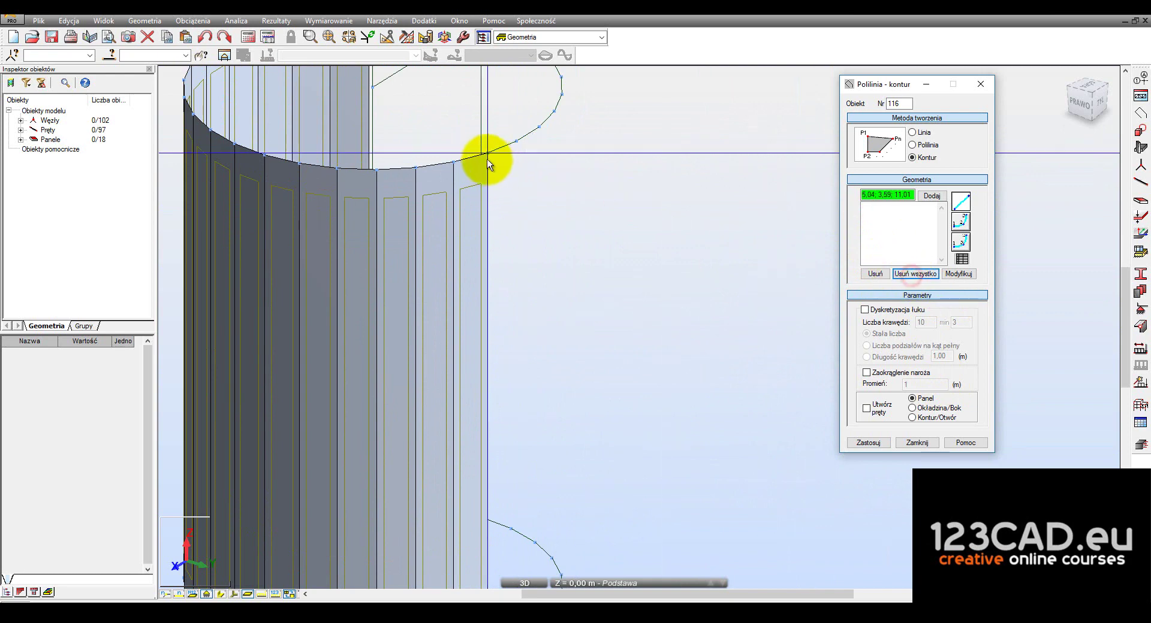
click(516, 141)
click(487, 154)
scroll(489, 165, down, 2)
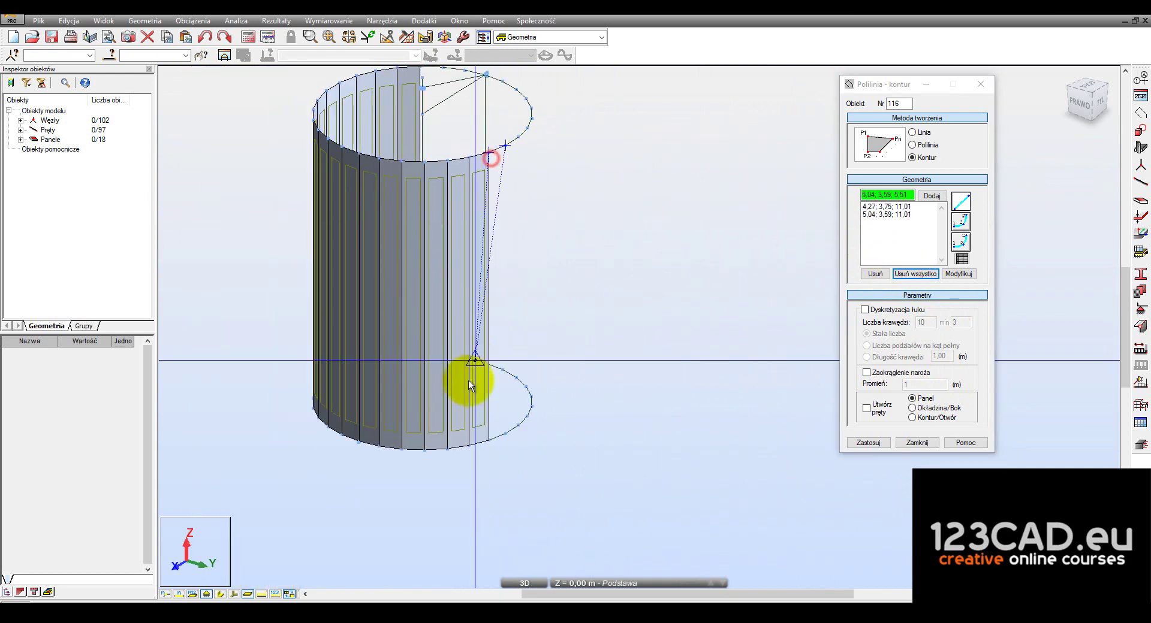
scroll(517, 451, up, 2)
click(501, 449)
click(515, 441)
scroll(572, 318, down, 2)
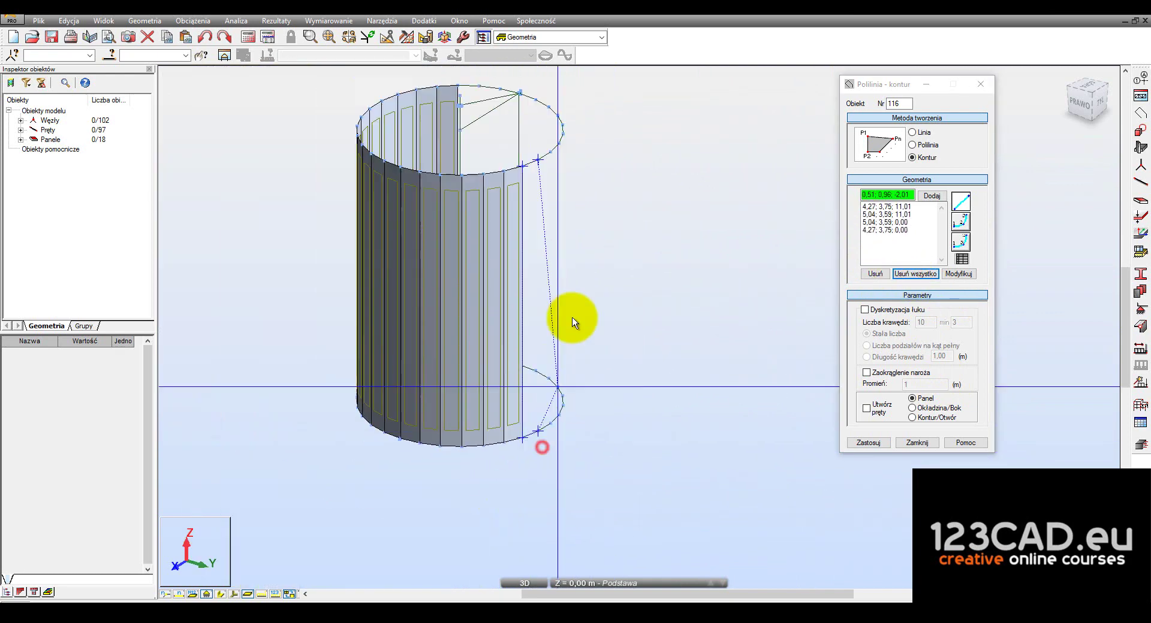
scroll(542, 169, up, 2)
click(535, 161)
Add panels 20 and 21, each strip running between top-rim and bottom-rim nodes
click(551, 153)
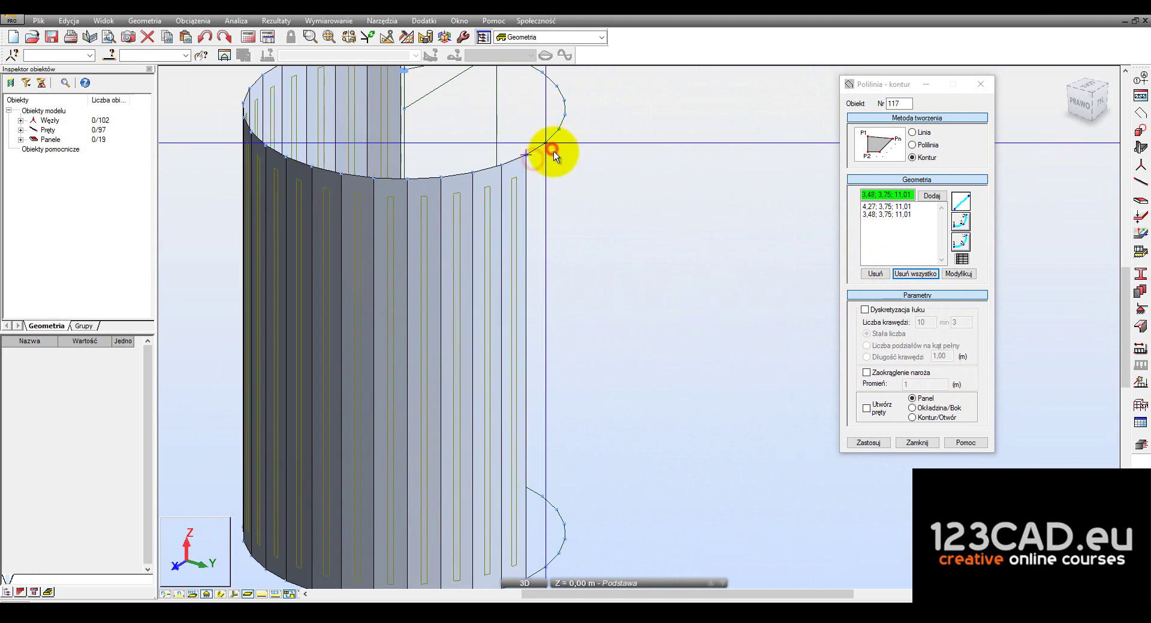
scroll(553, 151, down, 2)
scroll(549, 390, up, 2)
scroll(548, 391, up, 1)
click(538, 434)
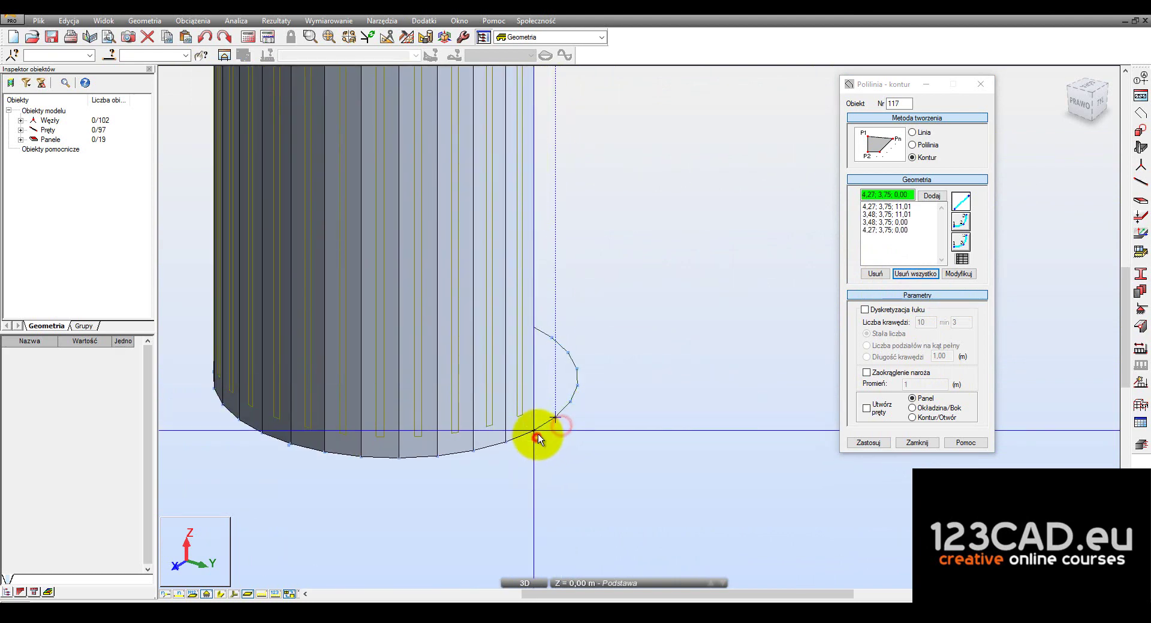
scroll(538, 434, down, 2)
scroll(547, 169, up, 2)
click(532, 158)
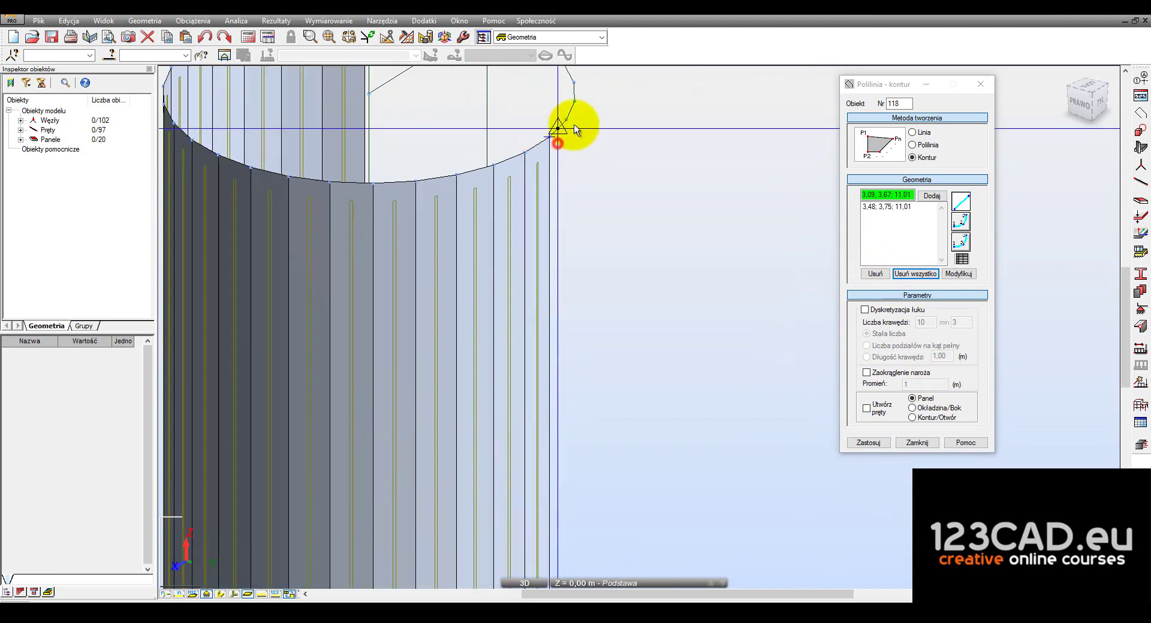
click(574, 126)
scroll(570, 121, down, 2)
scroll(562, 437, up, 2)
click(590, 453)
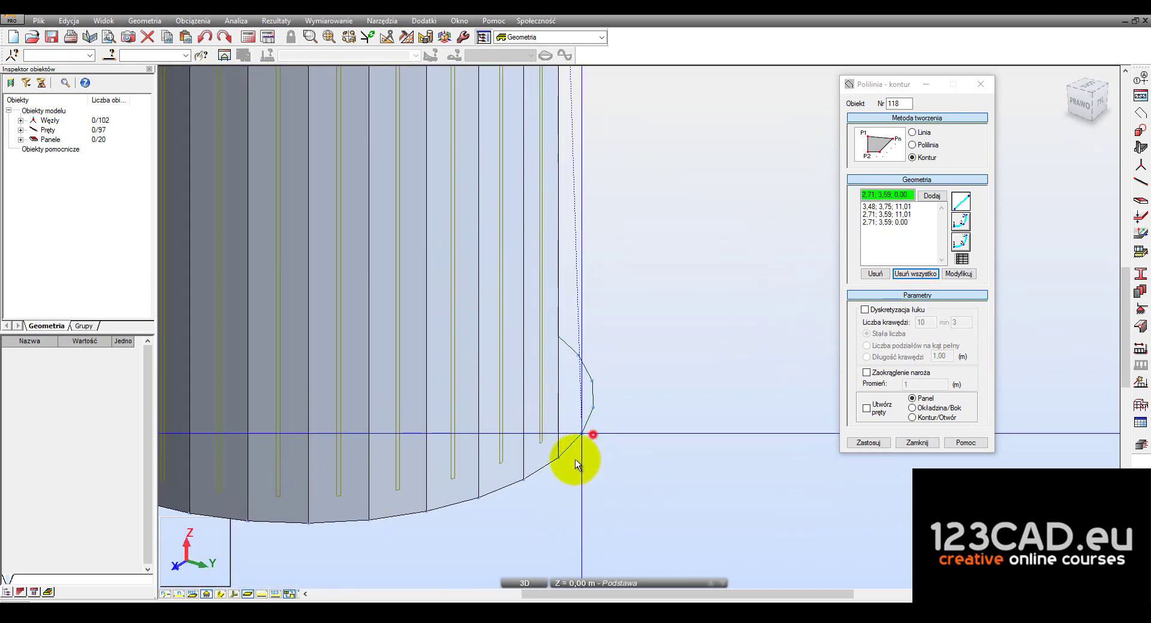
click(565, 448)
scroll(569, 444, down, 2)
click(560, 215)
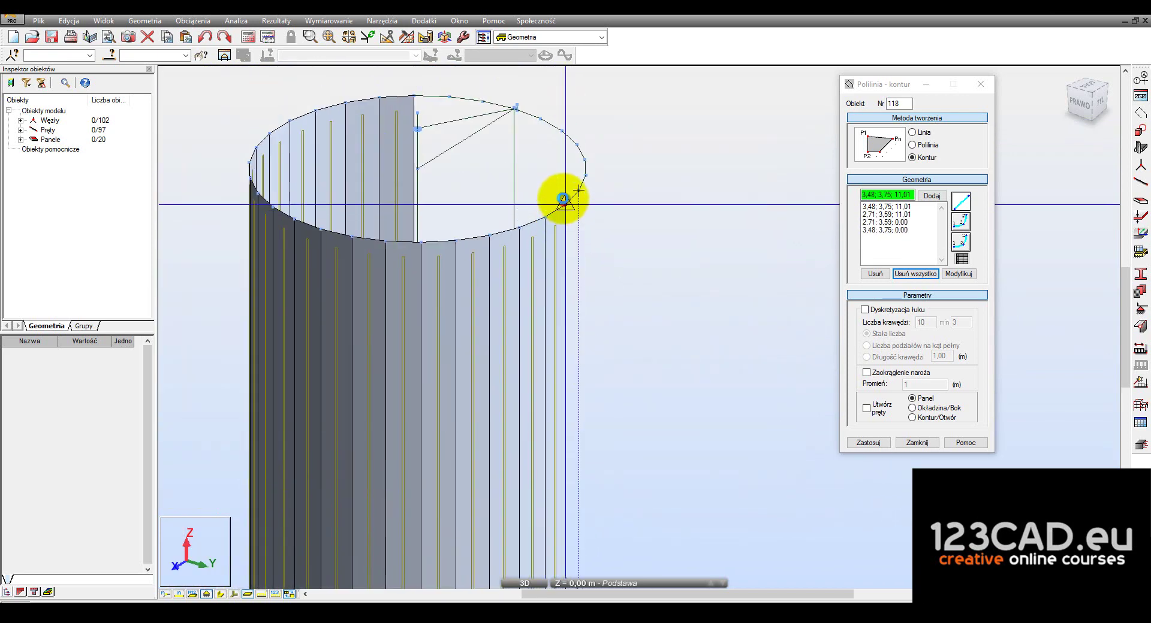
scroll(581, 222, down, 2)
scroll(570, 246, up, 2)
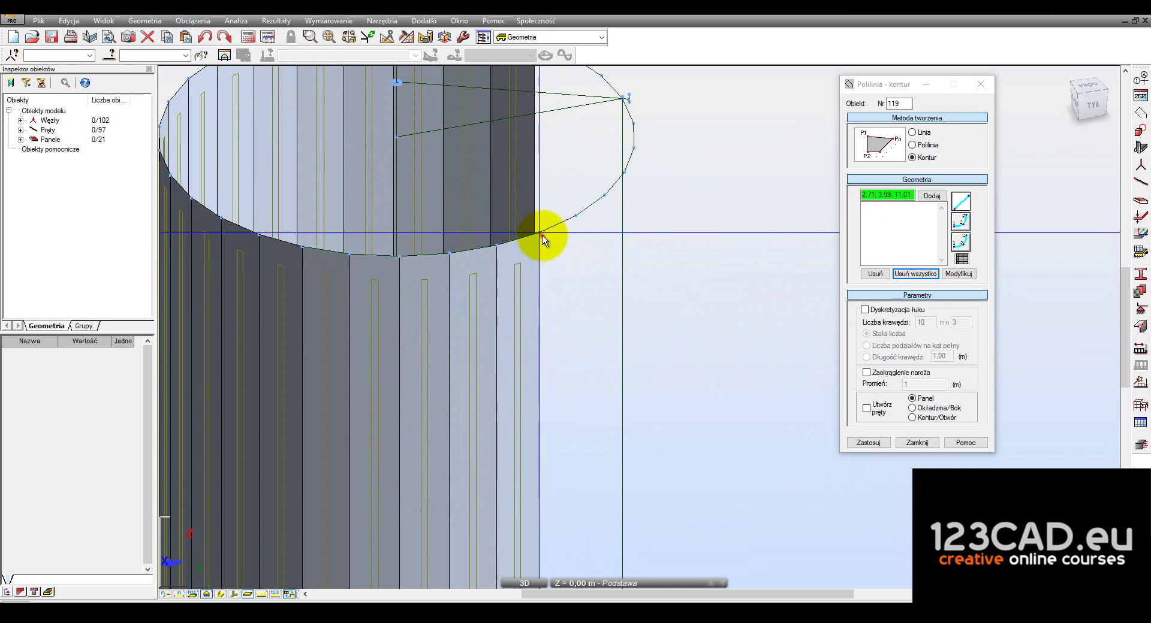
Draw strip panel 22 from two top-rim nodes and a bottom-rim node, closing its contour
click(542, 238)
click(576, 215)
scroll(576, 214, down, 2)
scroll(594, 408, up, 2)
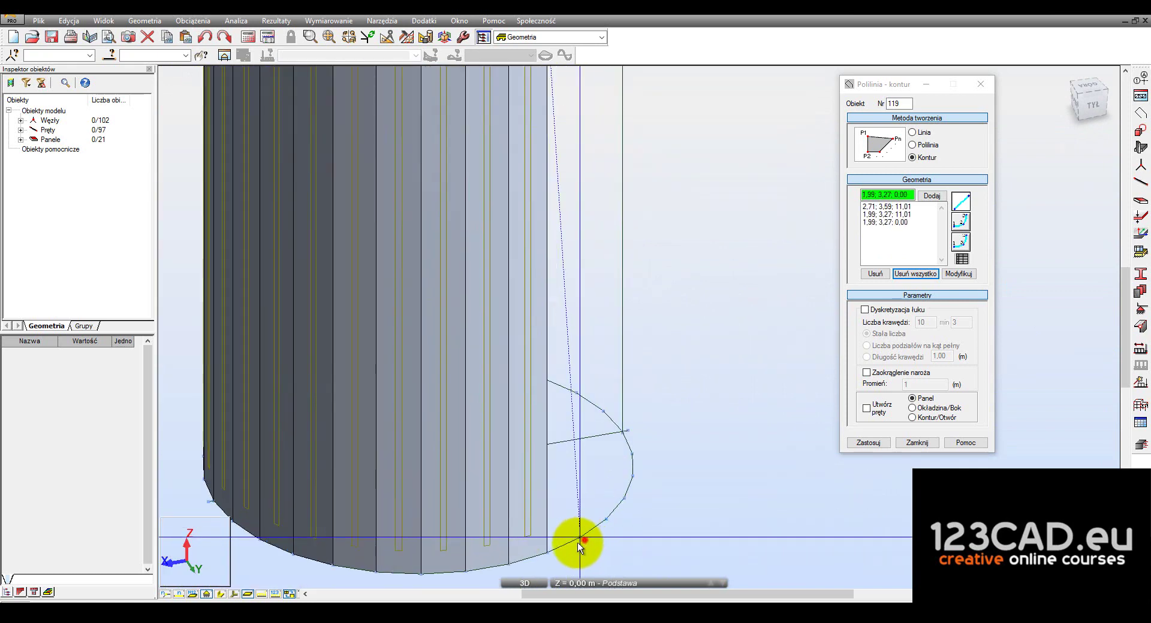
click(547, 547)
scroll(552, 420, down, 2)
scroll(559, 218, up, 2)
click(543, 154)
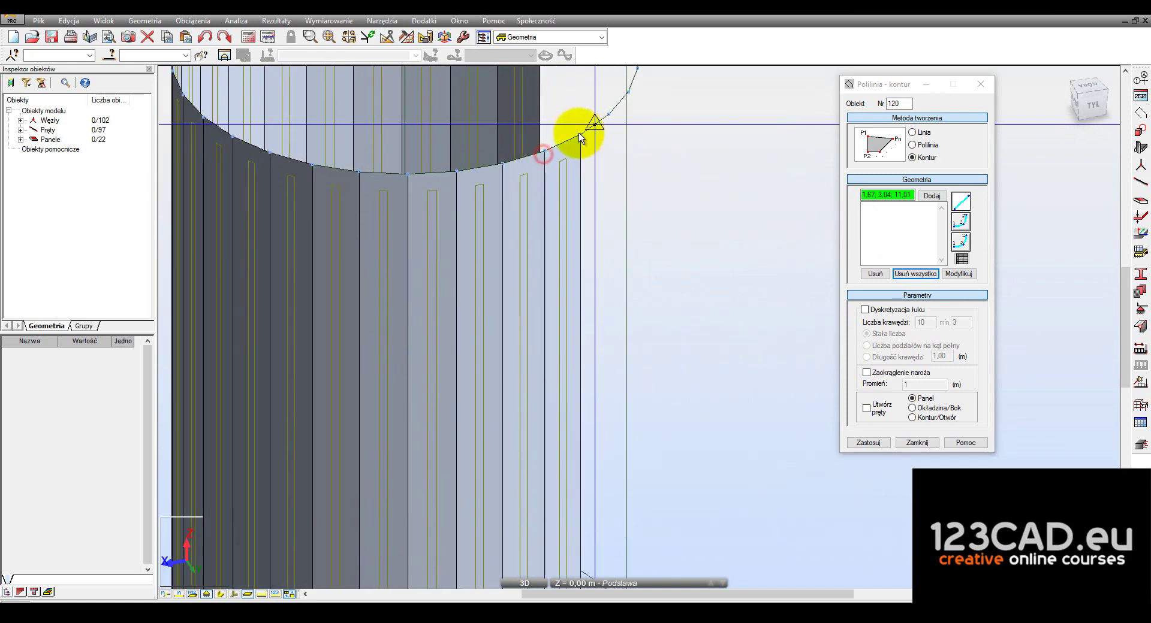
Draw the next strip panel from a top-rim node and the two bottom-rim nodes below it
click(577, 133)
scroll(605, 252, down, 2)
scroll(609, 416, up, 2)
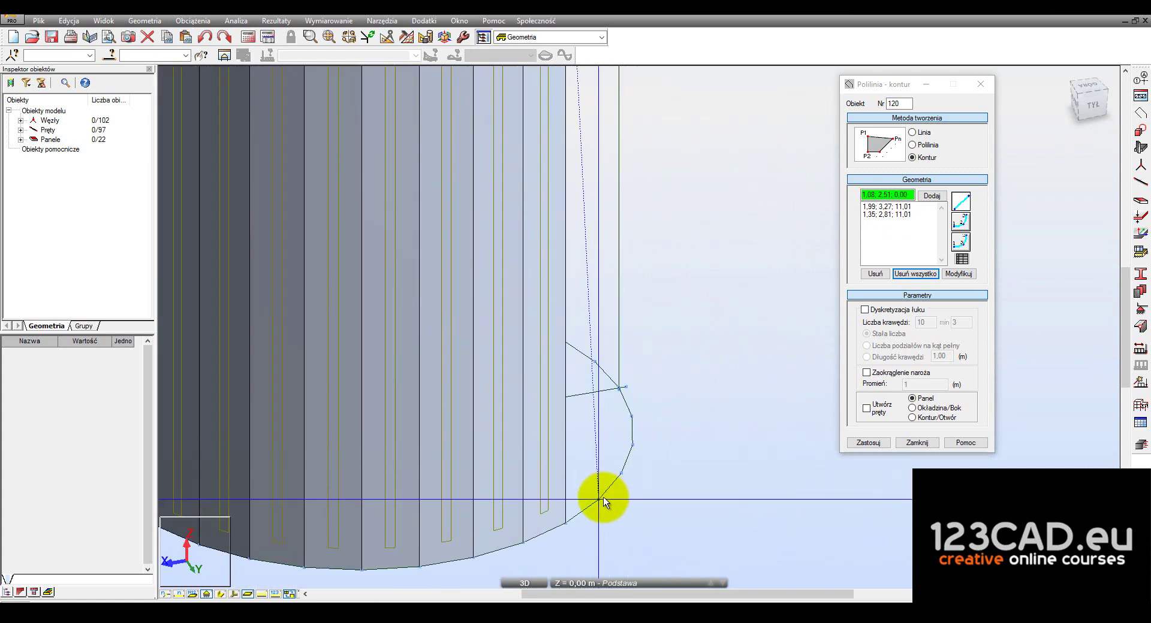
click(602, 501)
click(566, 526)
scroll(563, 300, down, 2)
scroll(557, 186, up, 2)
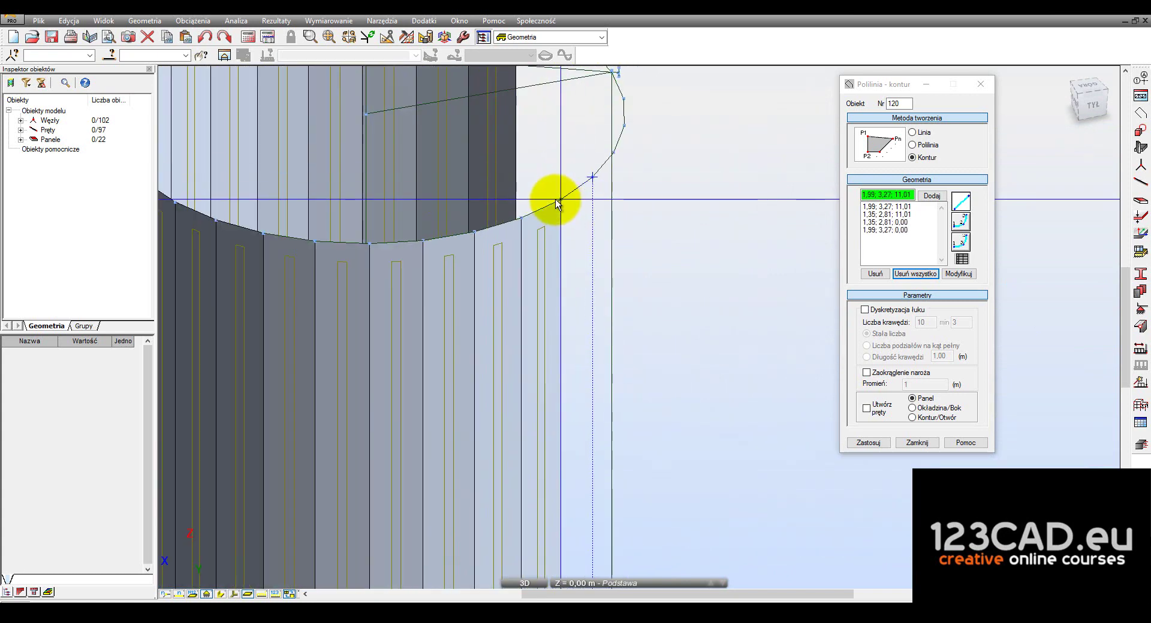
click(555, 198)
Add another strip panel from two adjacent top-rim nodes and a bottom-rim node
click(548, 210)
scroll(549, 209, up, 2)
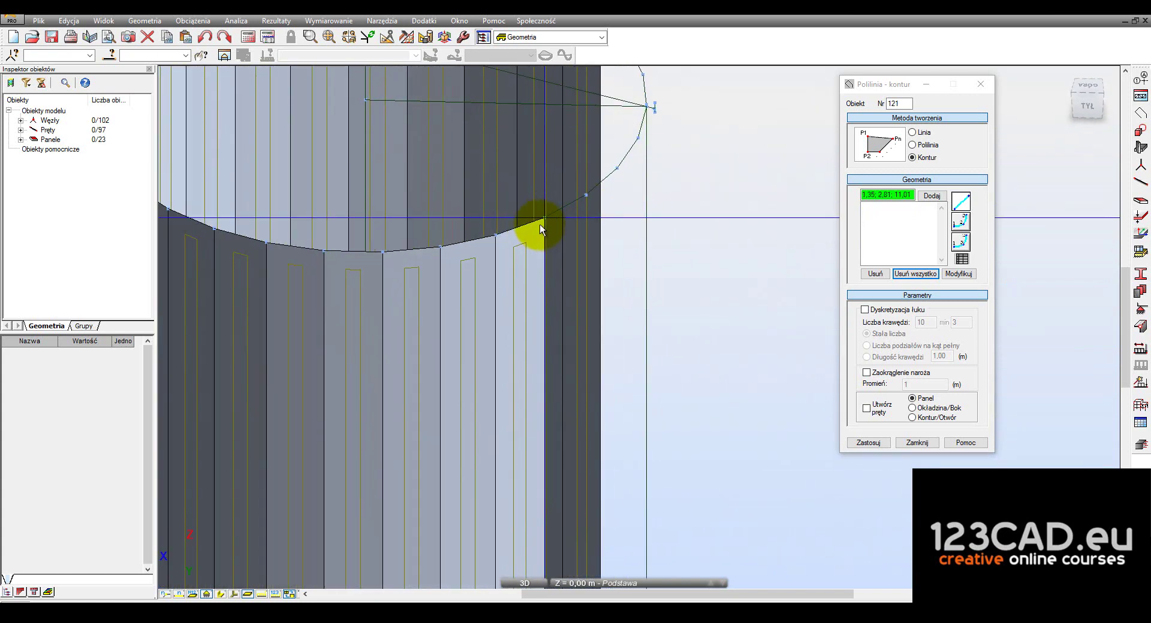
click(592, 192)
scroll(598, 178, down, 2)
scroll(602, 444, up, 2)
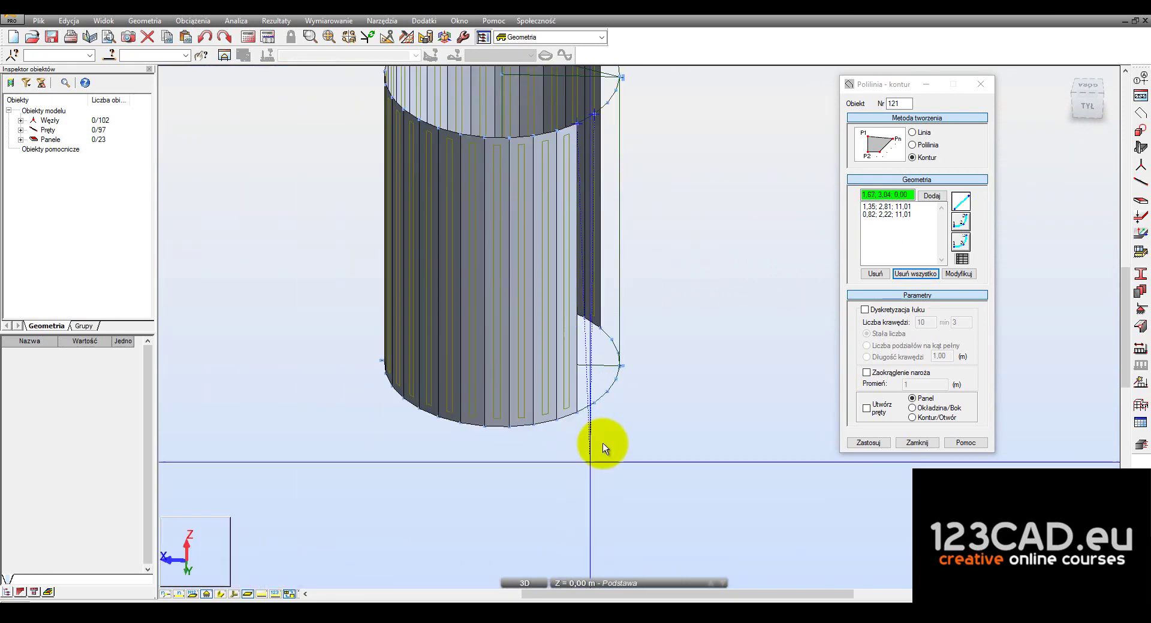
click(594, 376)
scroll(582, 129, down, 2)
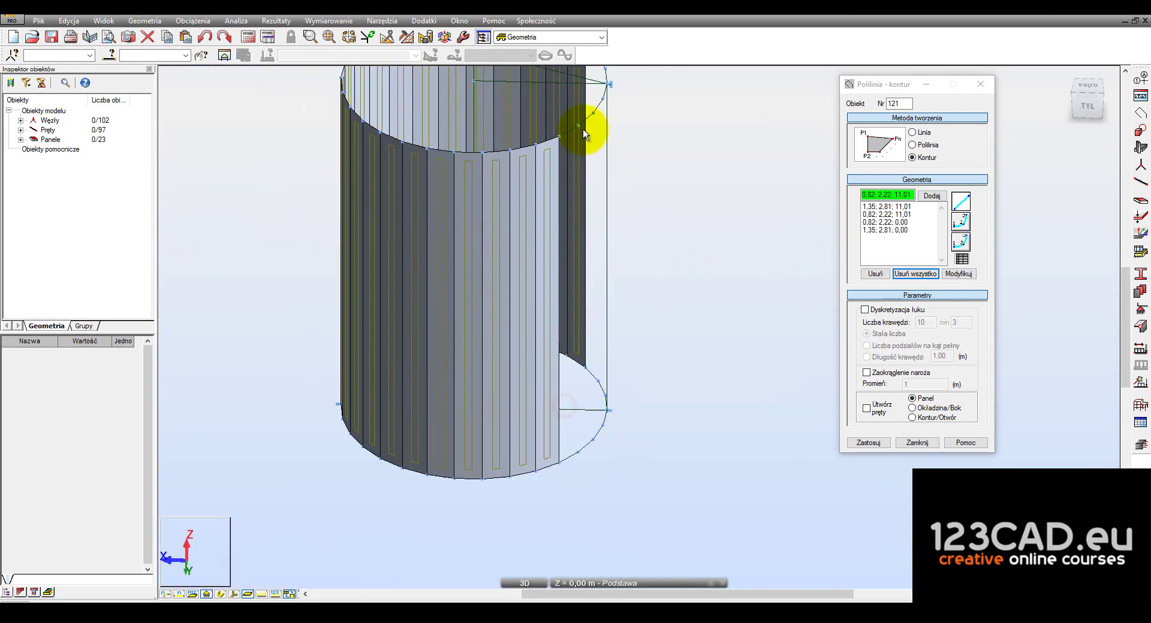
scroll(559, 141, up, 2)
click(578, 126)
Draw the next strip, deleting a mistaken bottom point with Usuń before closing the contour
click(597, 110)
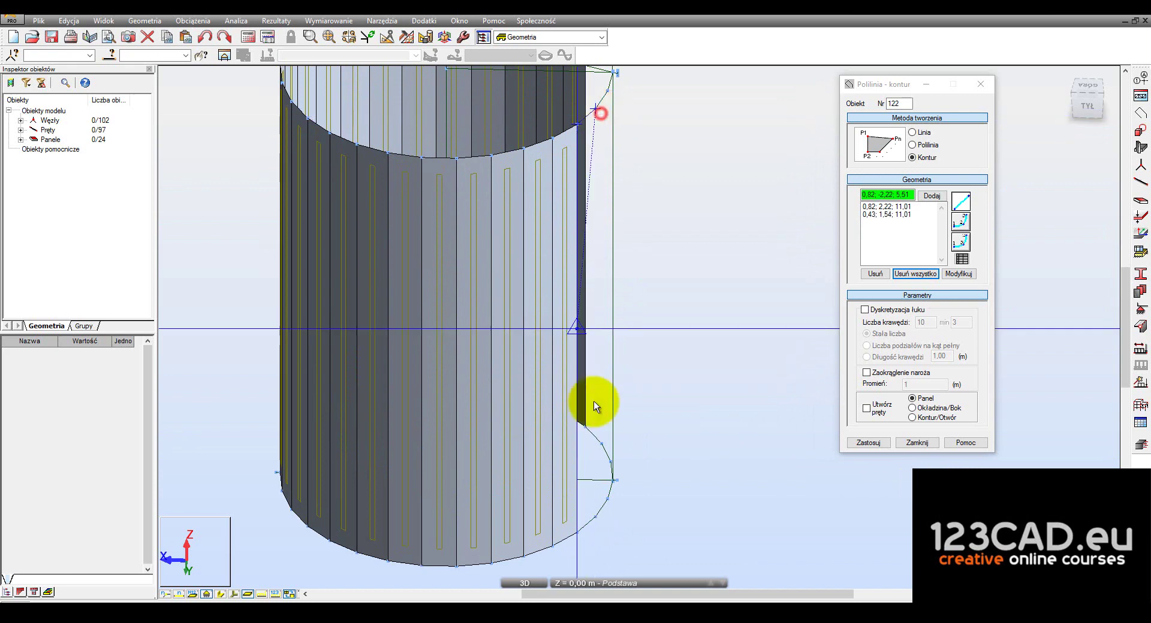
click(587, 527)
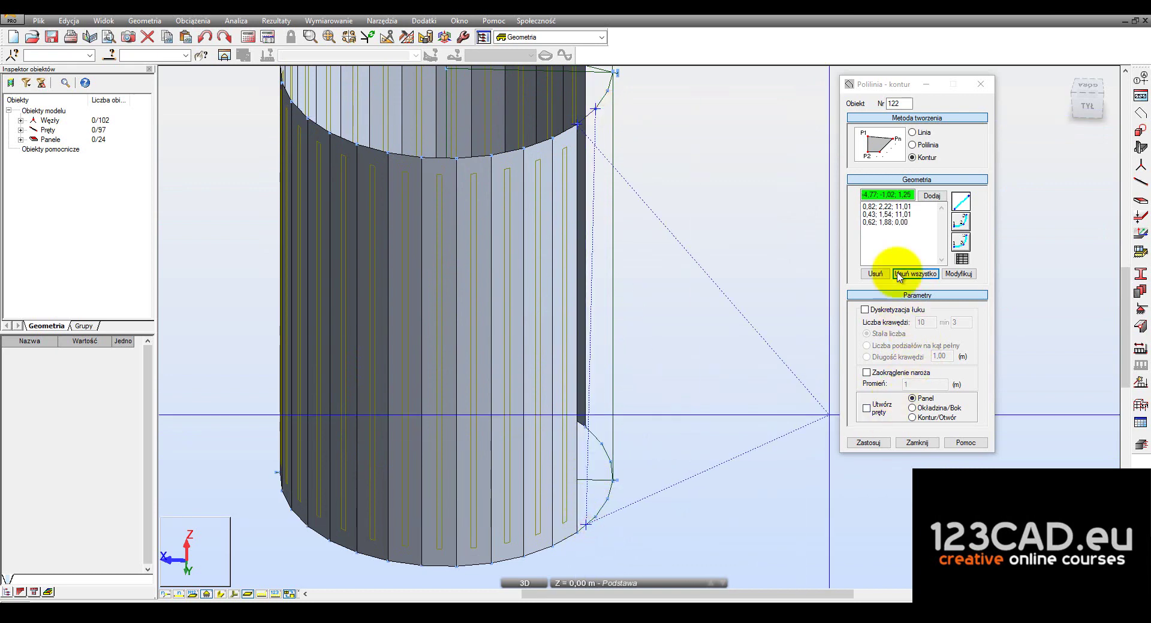
click(888, 222)
click(875, 274)
scroll(593, 132, down, 2)
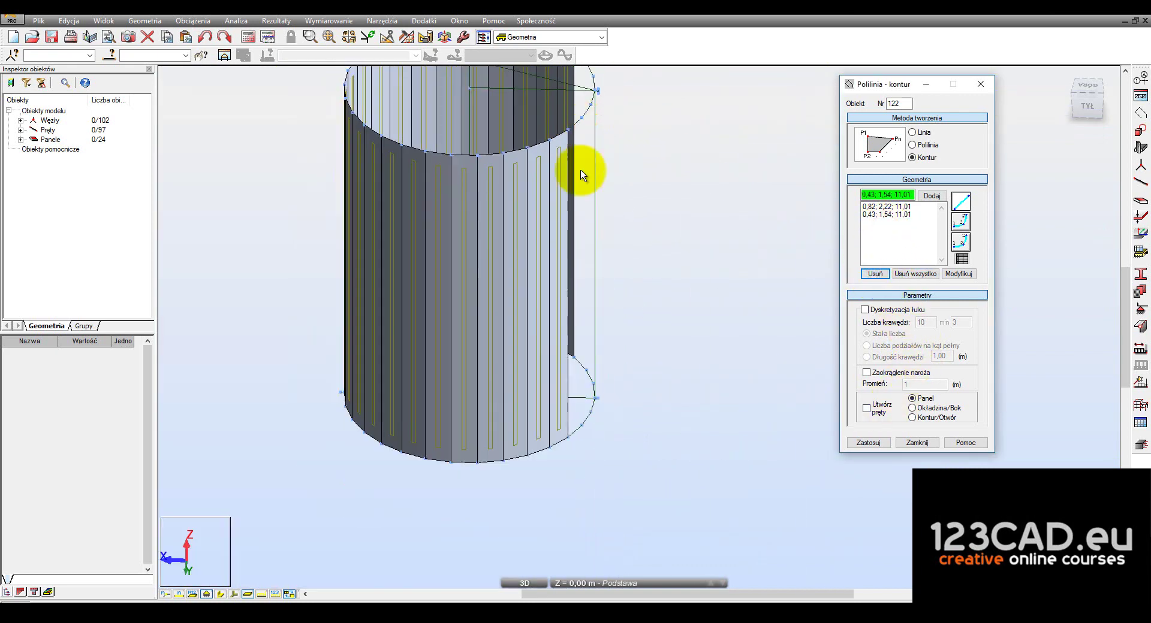
scroll(595, 383, up, 2)
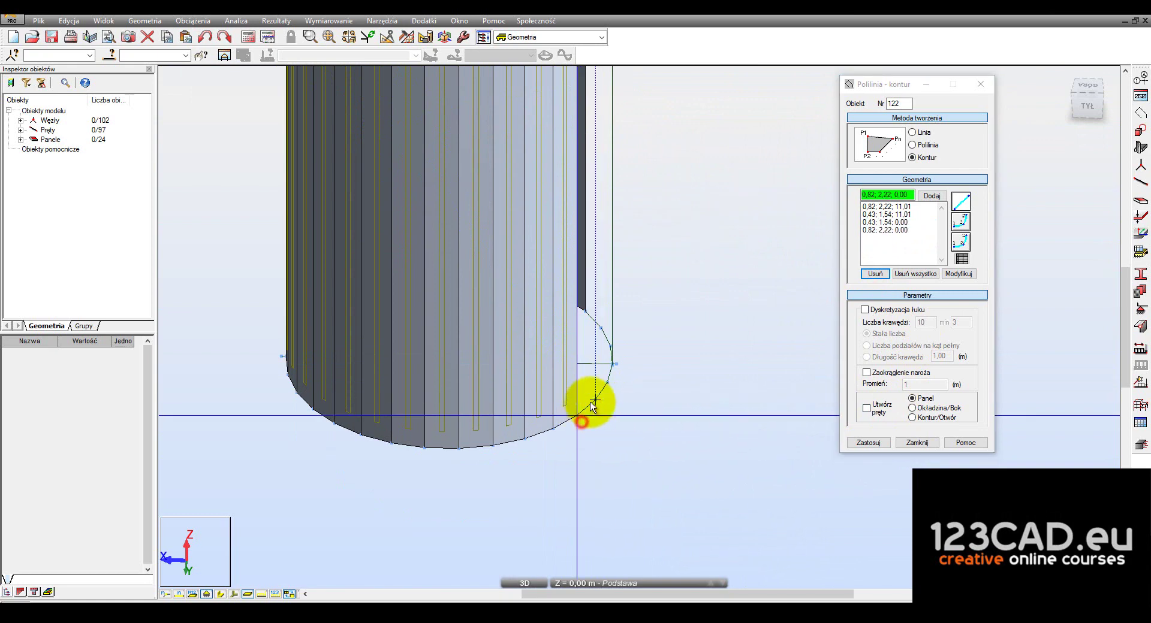
scroll(575, 251, down, 2)
scroll(574, 192, up, 2)
click(577, 198)
Add the next top-rim node and close that strip contour into a panel
scroll(599, 216, down, 1)
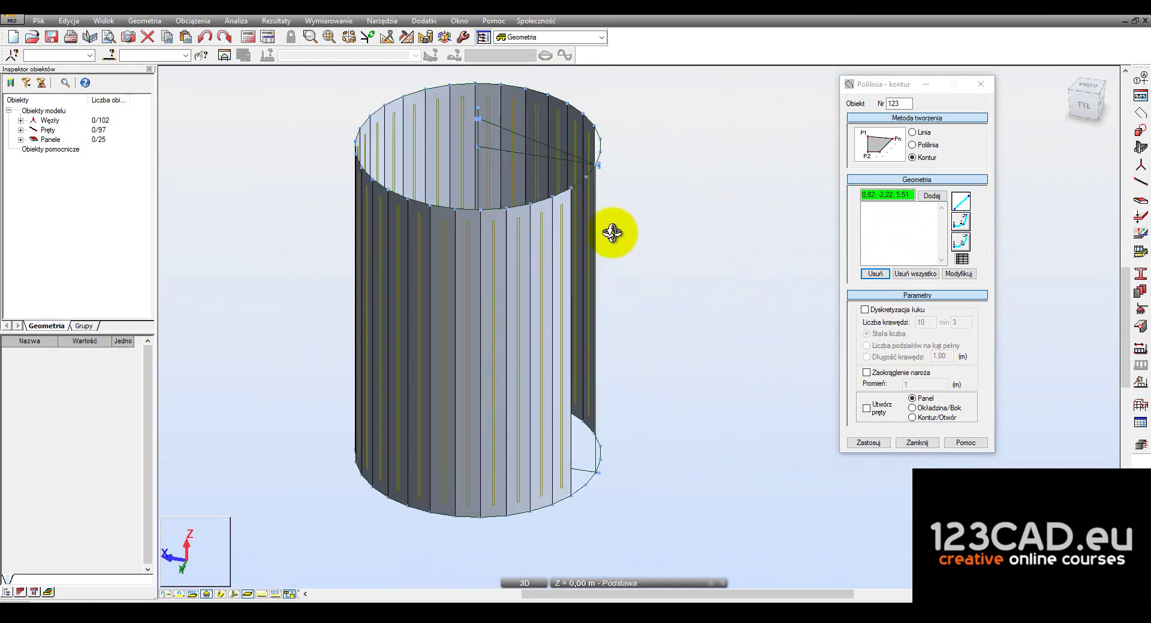
scroll(573, 195, up, 2)
click(562, 181)
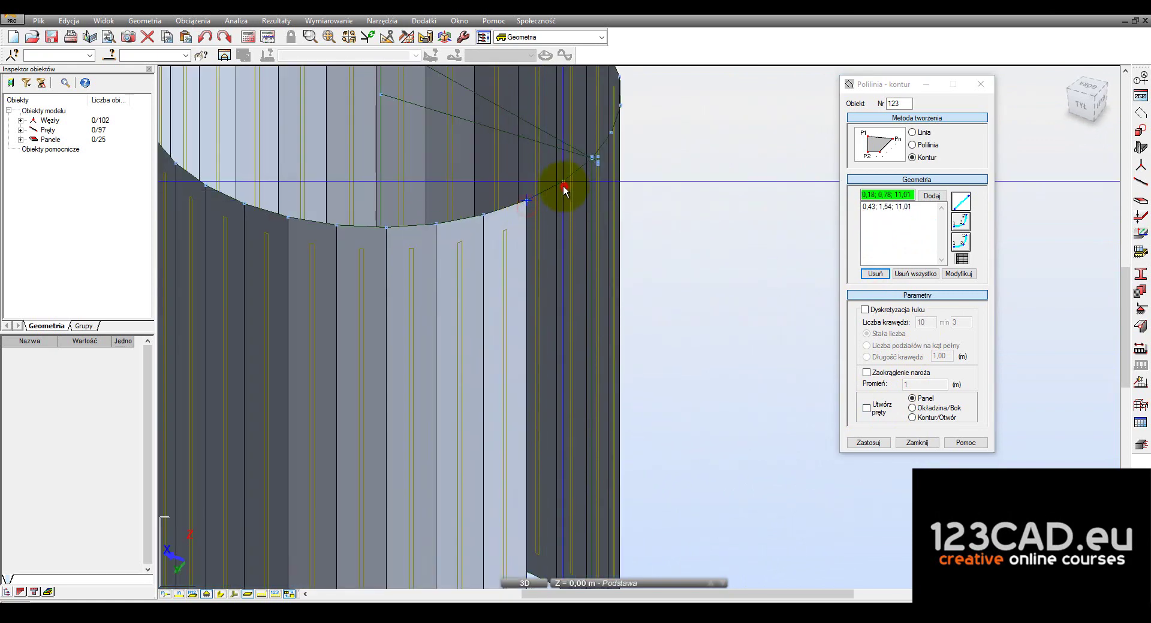
scroll(563, 185, down, 3)
scroll(561, 483, up, 2)
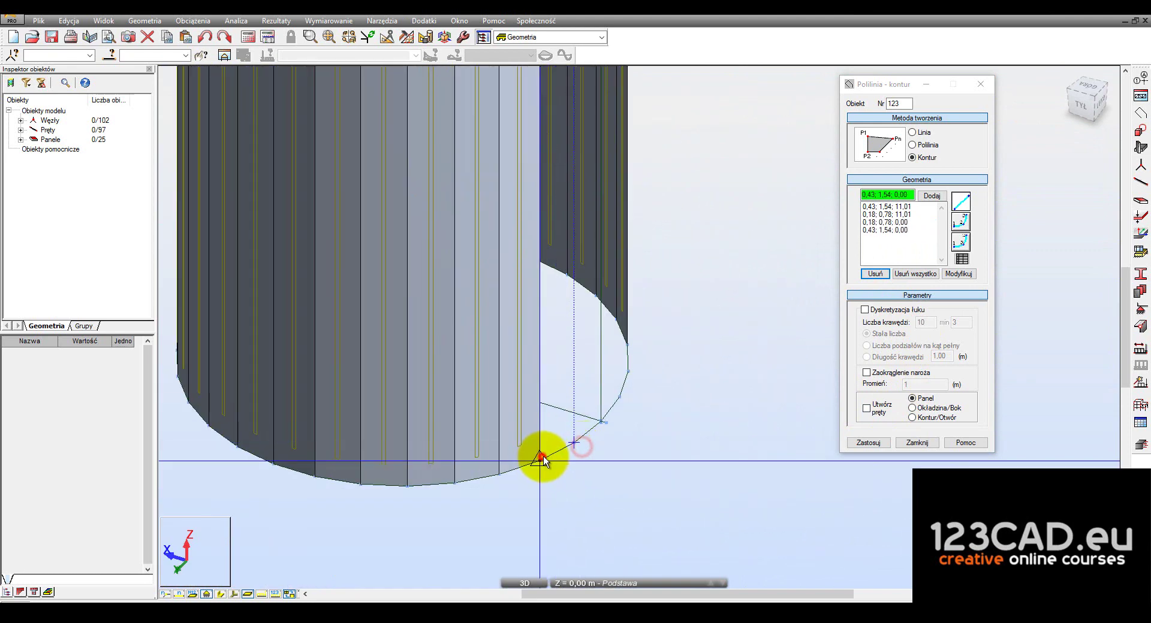
scroll(543, 460, down, 2)
scroll(530, 146, up, 2)
click(530, 158)
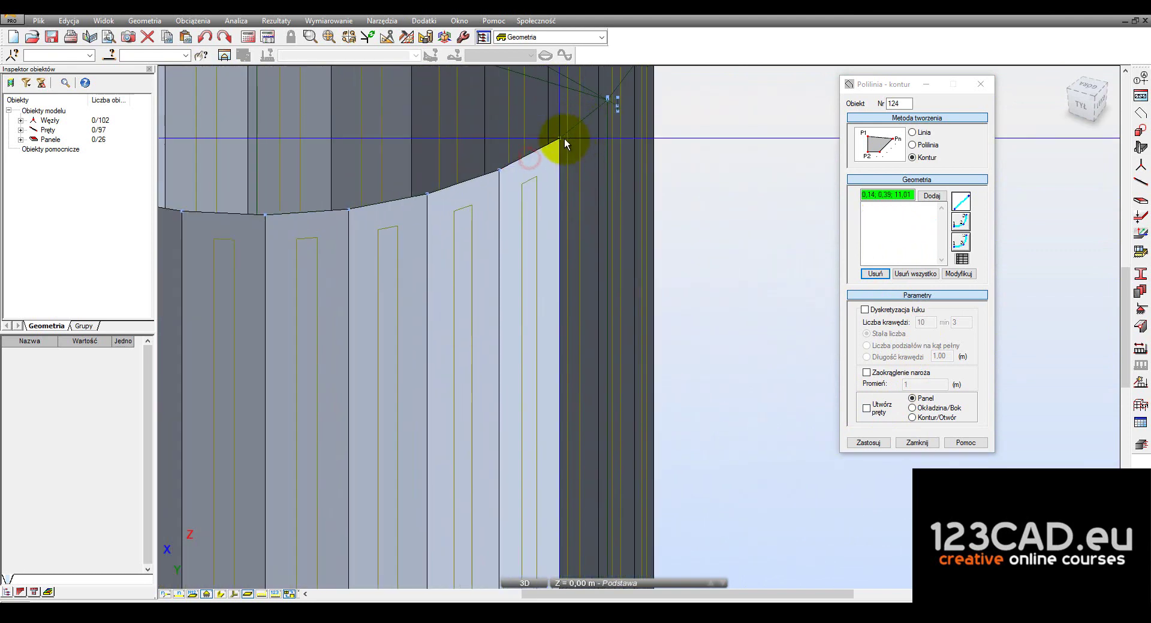
scroll(606, 99, down, 2)
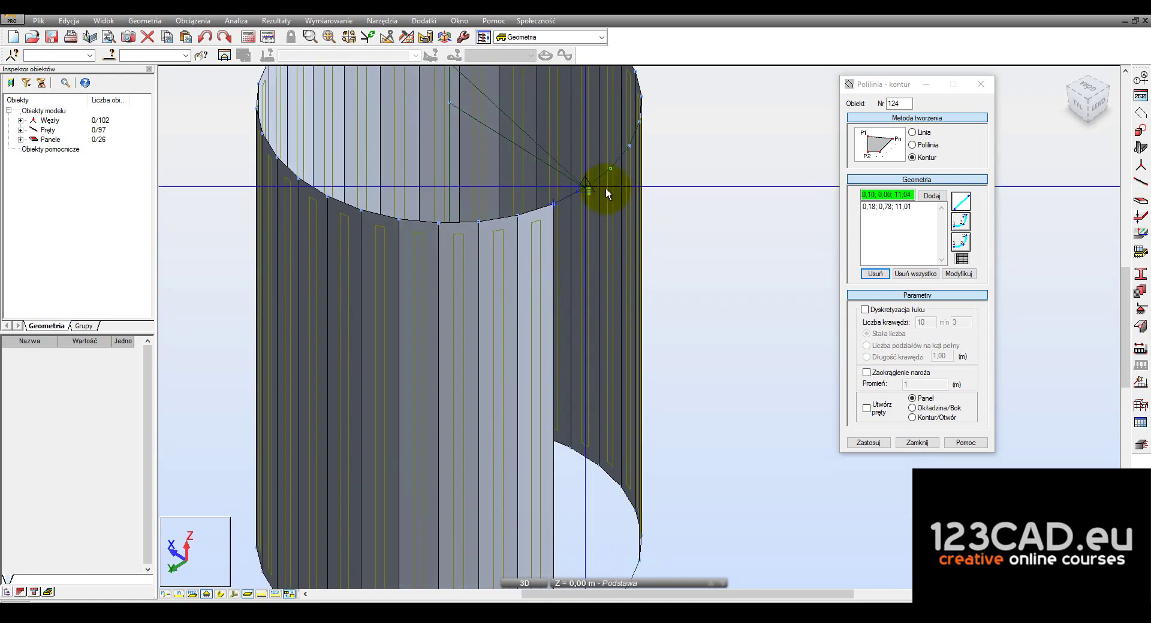
Add the next top-rim node and close the contour into a new strip panel
scroll(605, 187, up, 2)
scroll(582, 199, up, 1)
click(556, 204)
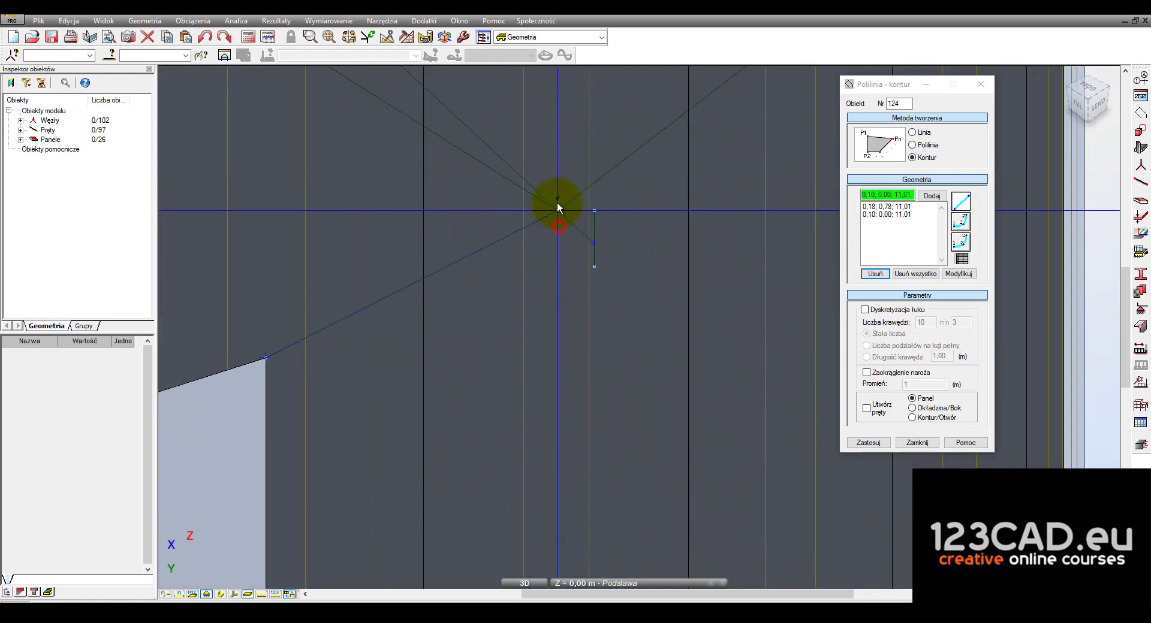
scroll(548, 180, down, 2)
scroll(552, 192, down, 1)
scroll(548, 420, up, 2)
scroll(543, 454, up, 1)
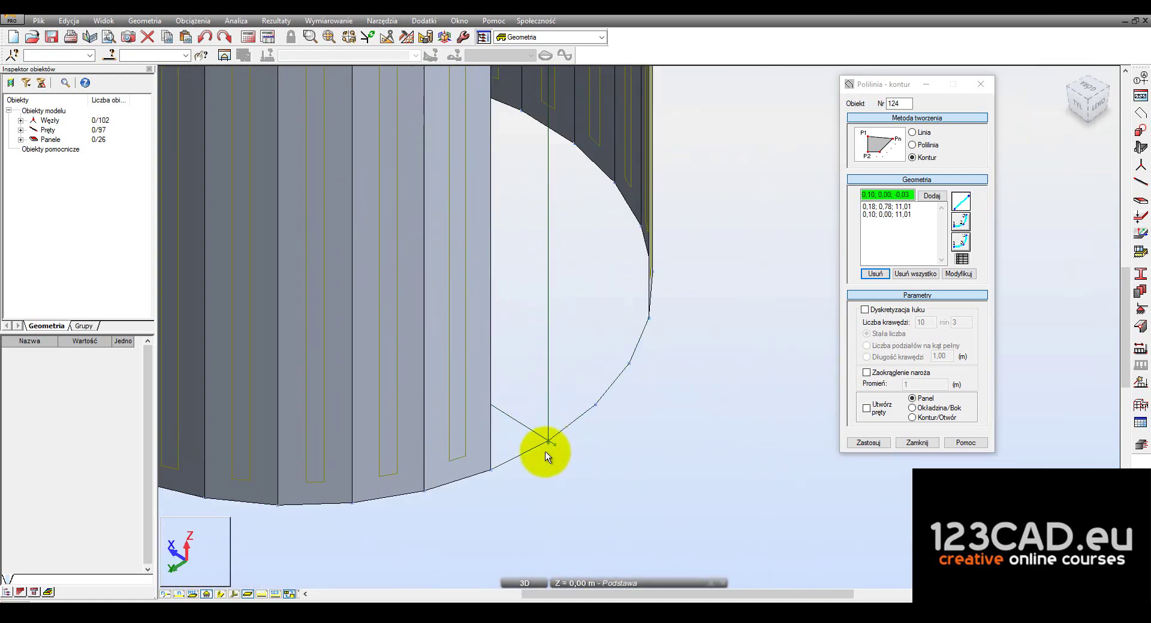
scroll(542, 429, up, 1)
scroll(558, 447, up, 2)
scroll(554, 467, down, 2)
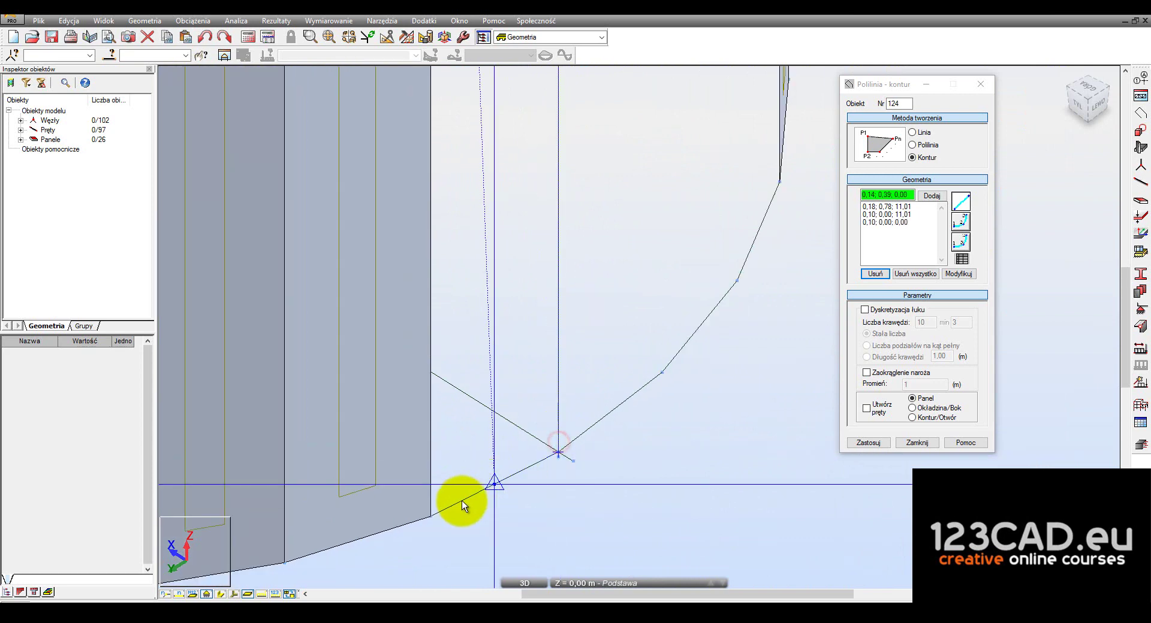
scroll(444, 514, down, 2)
scroll(550, 531, up, 1)
scroll(509, 276, up, 2)
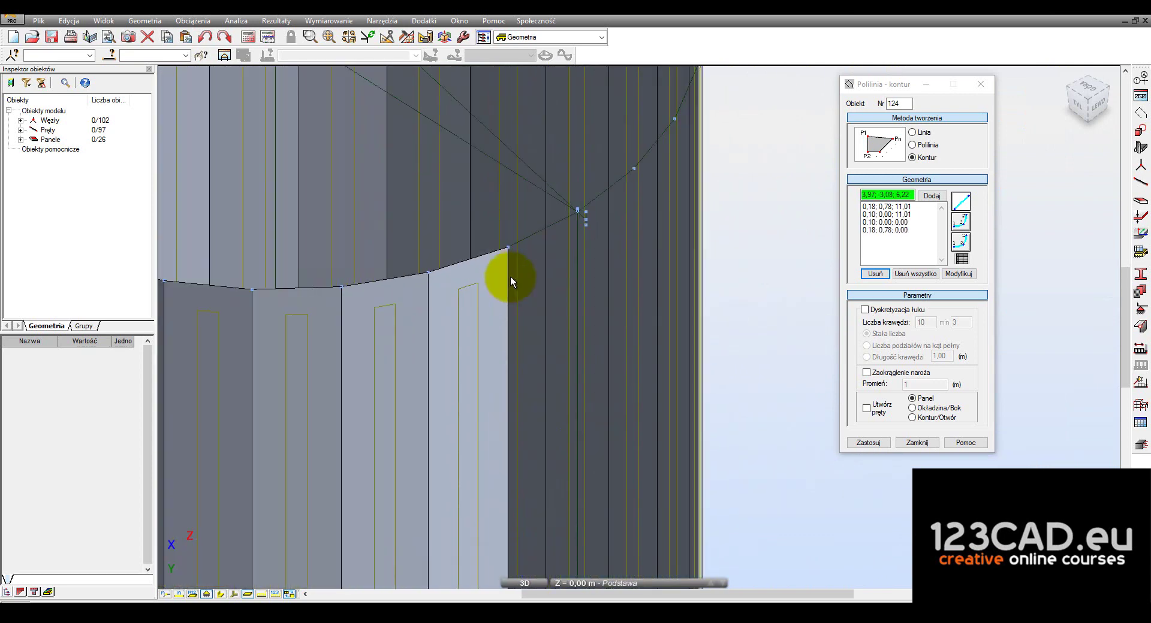
click(507, 248)
Draw another strip from a top-rim node and two bottom-rim nodes, closing at the first point
scroll(616, 229, up, 2)
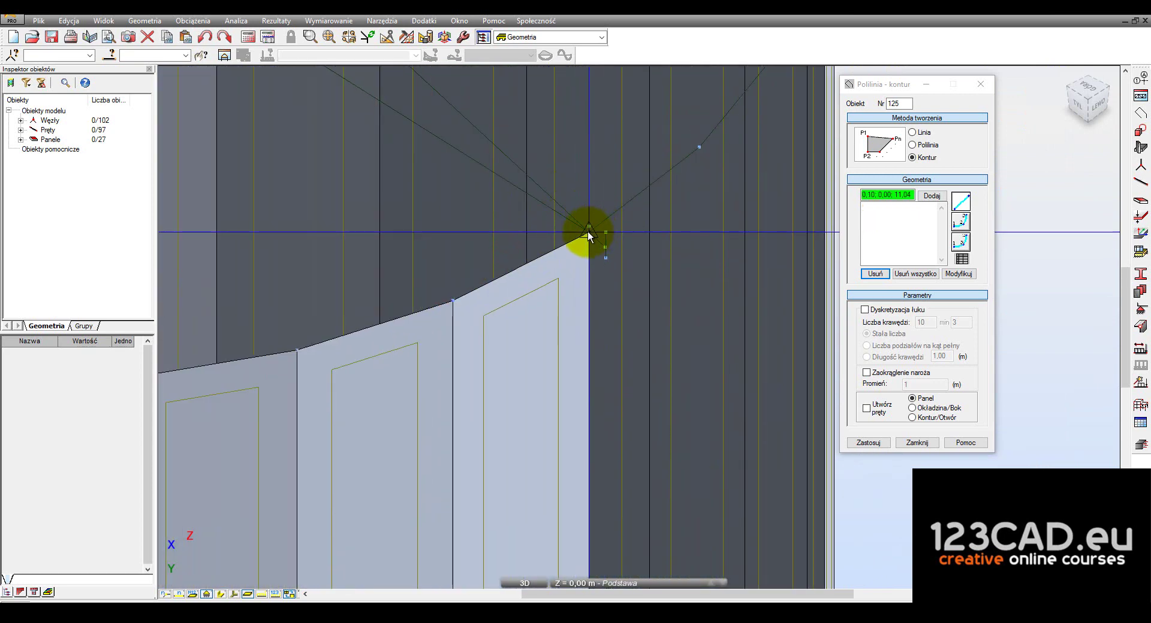
click(699, 147)
scroll(695, 138, down, 3)
mouse_move(691, 114)
middle_down()
mouse_move(689, 463)
mouse_move(697, 307)
middle_up()
scroll(589, 394, up, 1)
scroll(651, 379, up, 2)
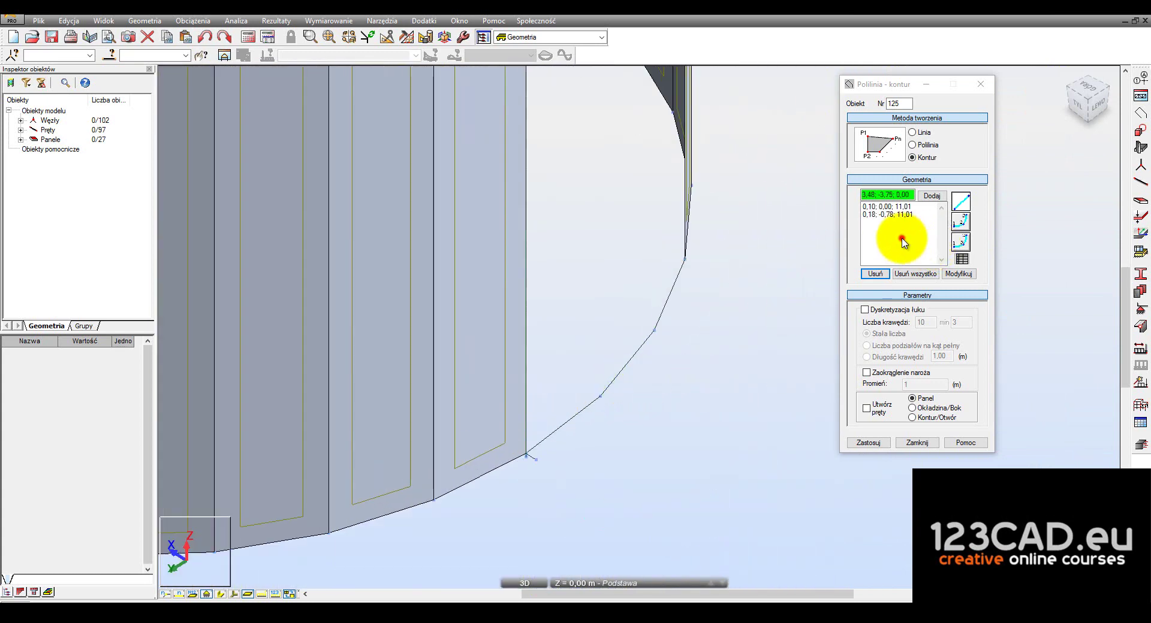
click(608, 404)
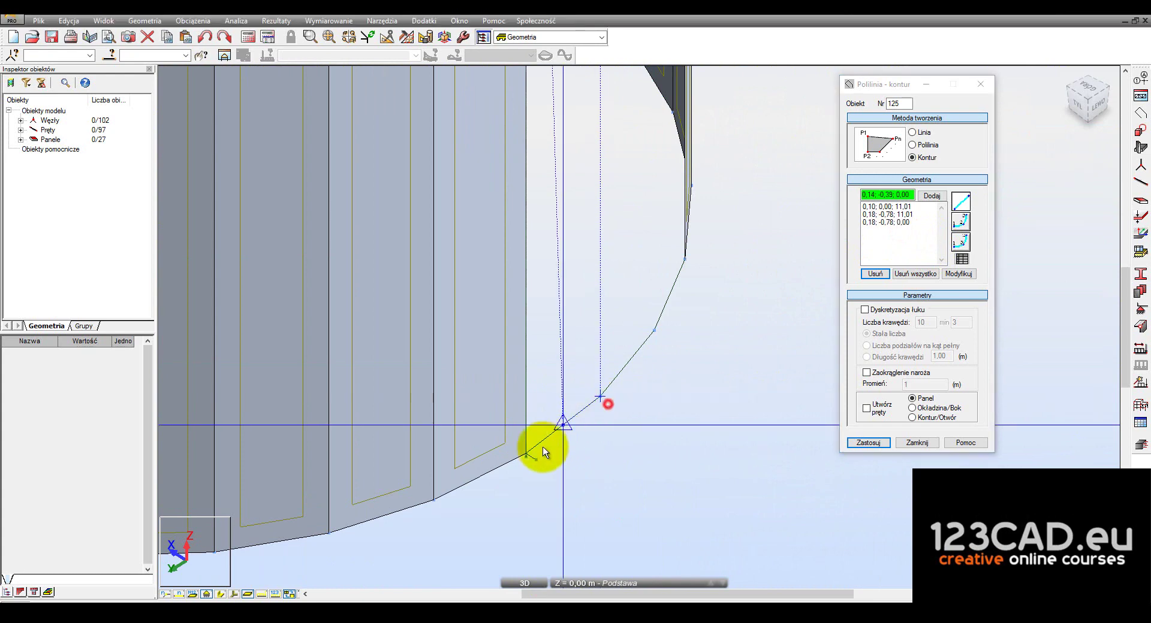
click(526, 455)
middle_drag(522, 462, 532, 565)
scroll(538, 121, up, 2)
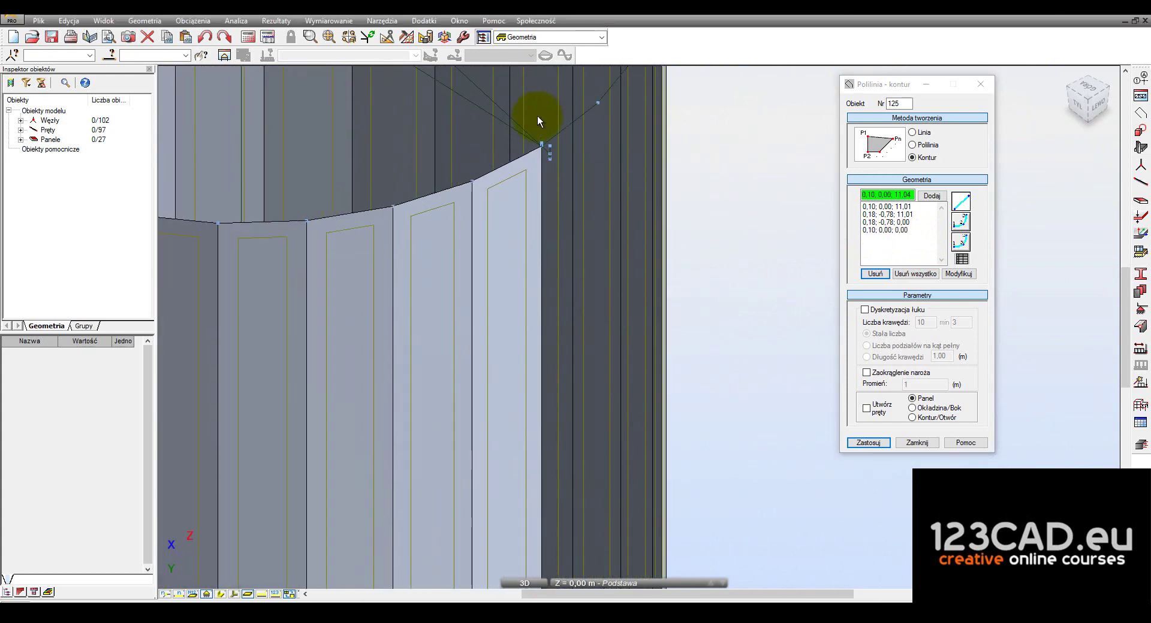
scroll(539, 123, up, 1)
scroll(543, 156, up, 1)
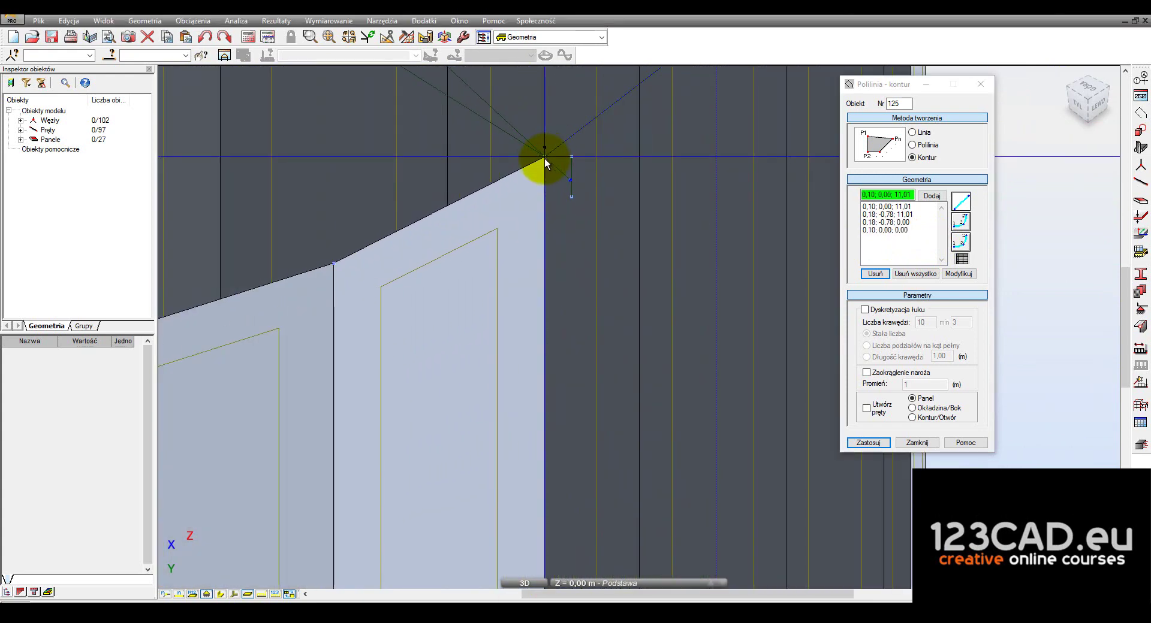
click(552, 157)
Create the next strip panel from two top-rim nodes and the two bottom nodes beneath them
scroll(545, 165, down, 2)
scroll(543, 172, down, 2)
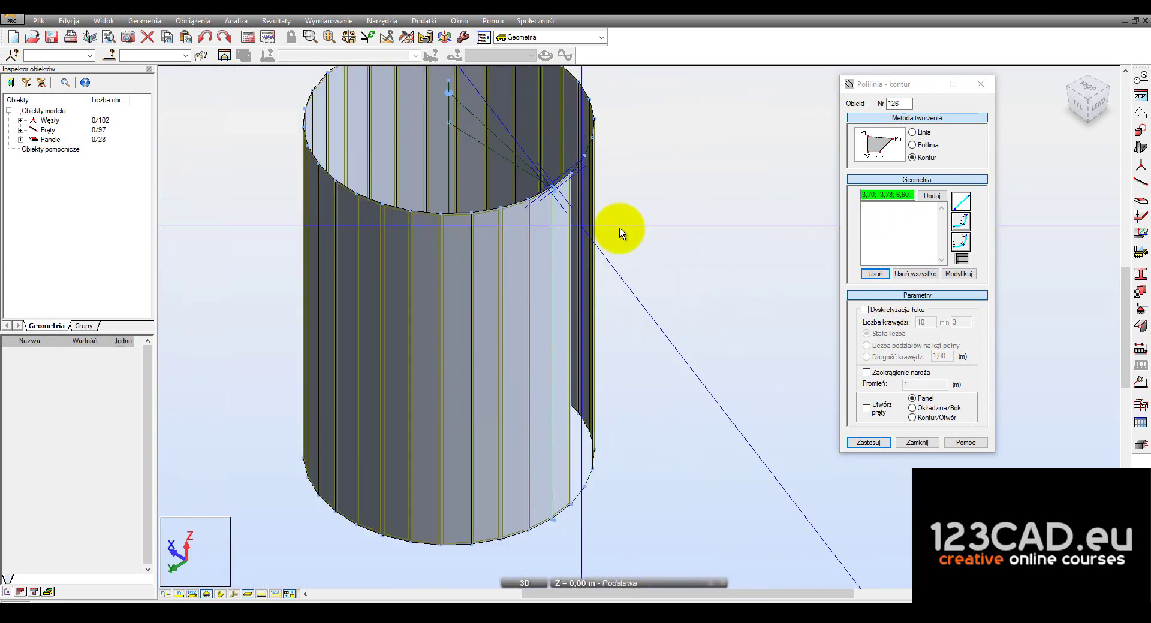
scroll(575, 209, up, 3)
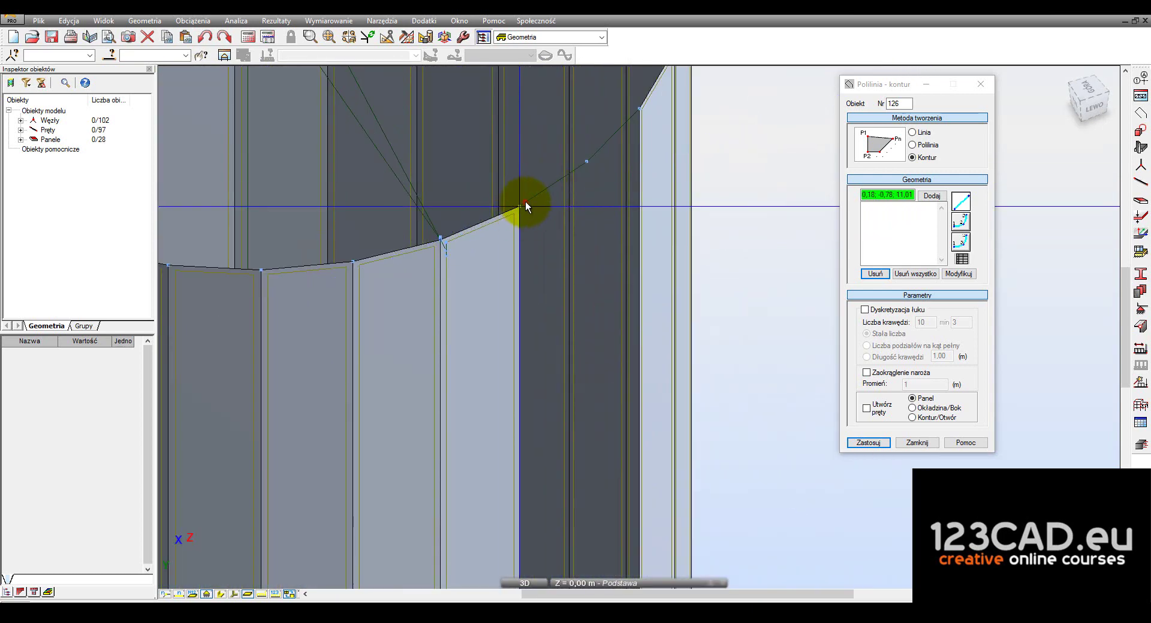
click(525, 201)
click(587, 162)
scroll(616, 125, down, 2)
scroll(624, 431, down, 1)
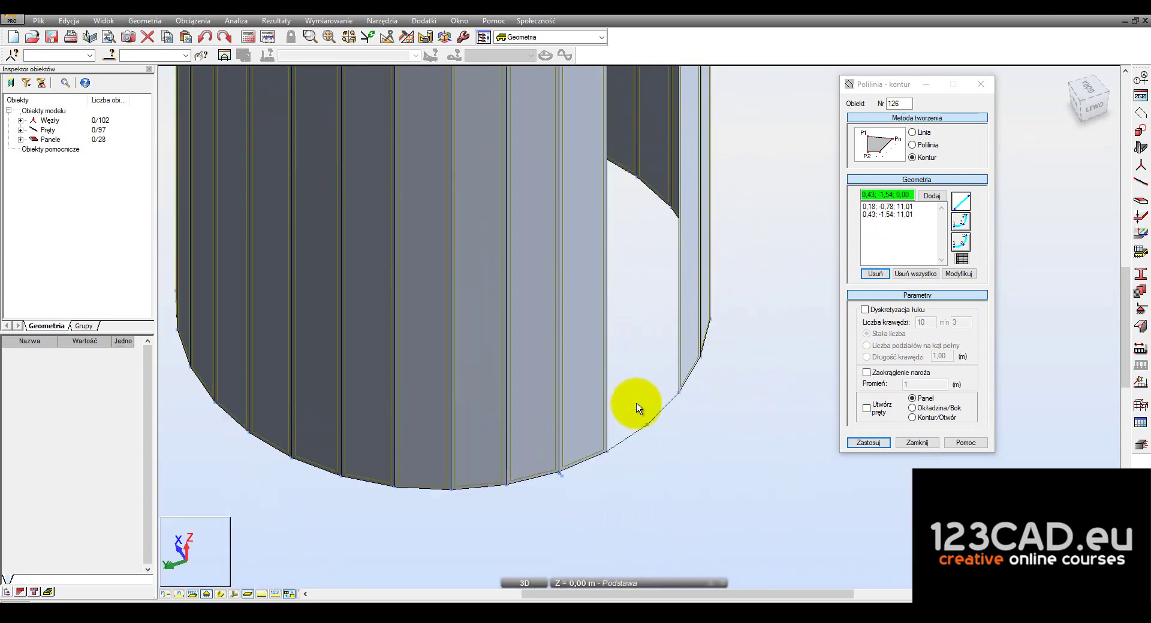
scroll(636, 409, up, 1)
click(647, 457)
click(606, 470)
scroll(606, 450, down, 2)
scroll(599, 360, up, 3)
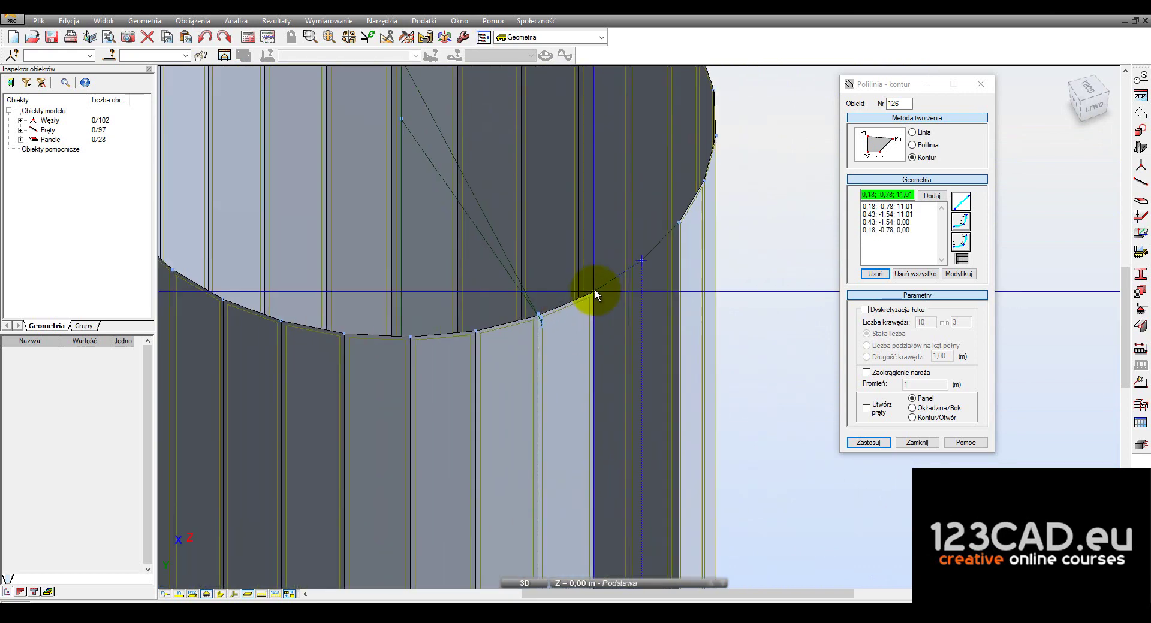
click(592, 298)
Pick rim nodes for the final strip and apply with Zastosuj, completing 30 wall panels
click(642, 261)
click(679, 223)
scroll(680, 252, down, 2)
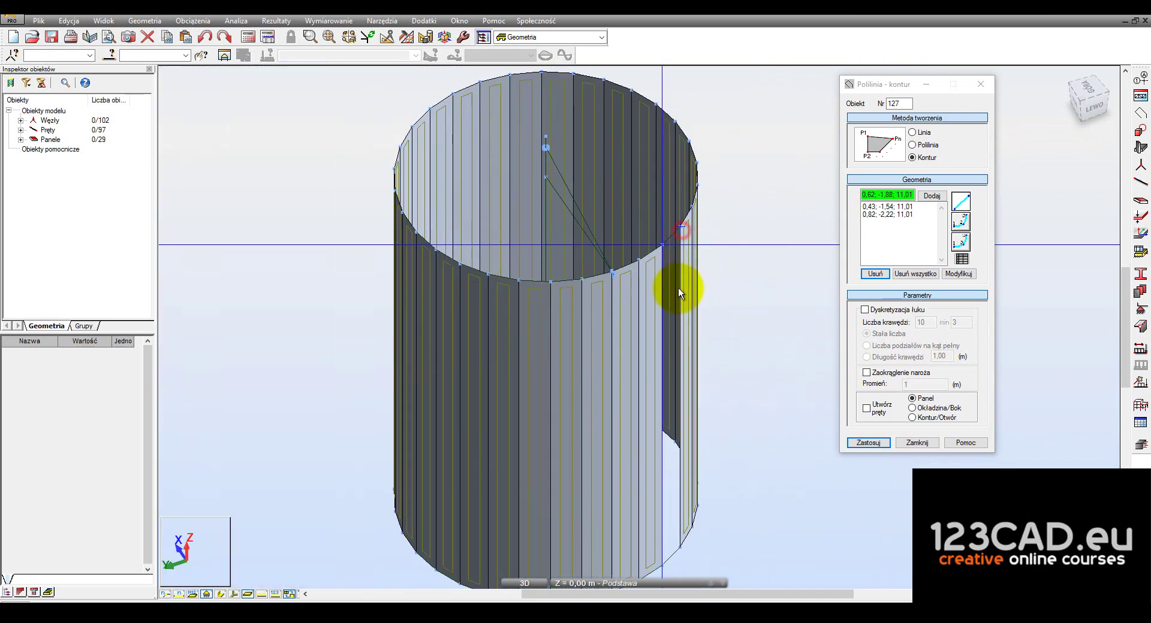
scroll(695, 359, down, 1)
scroll(700, 407, up, 2)
click(660, 460)
scroll(658, 426, down, 1)
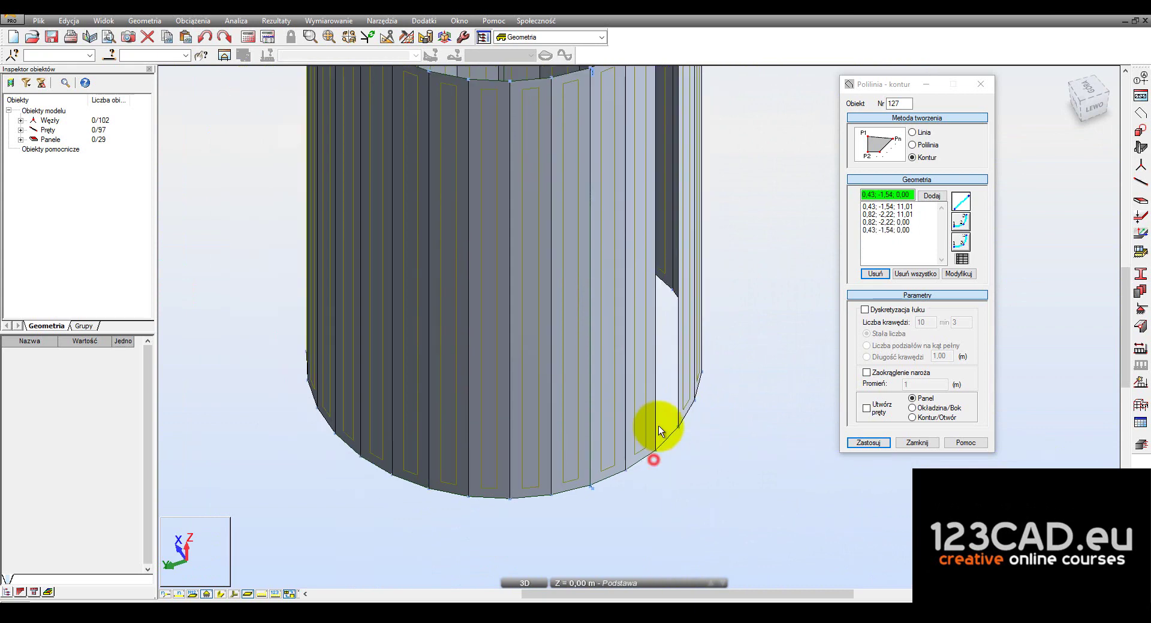
scroll(642, 286, down, 2)
scroll(635, 254, up, 2)
scroll(670, 293, up, 1)
click(884, 443)
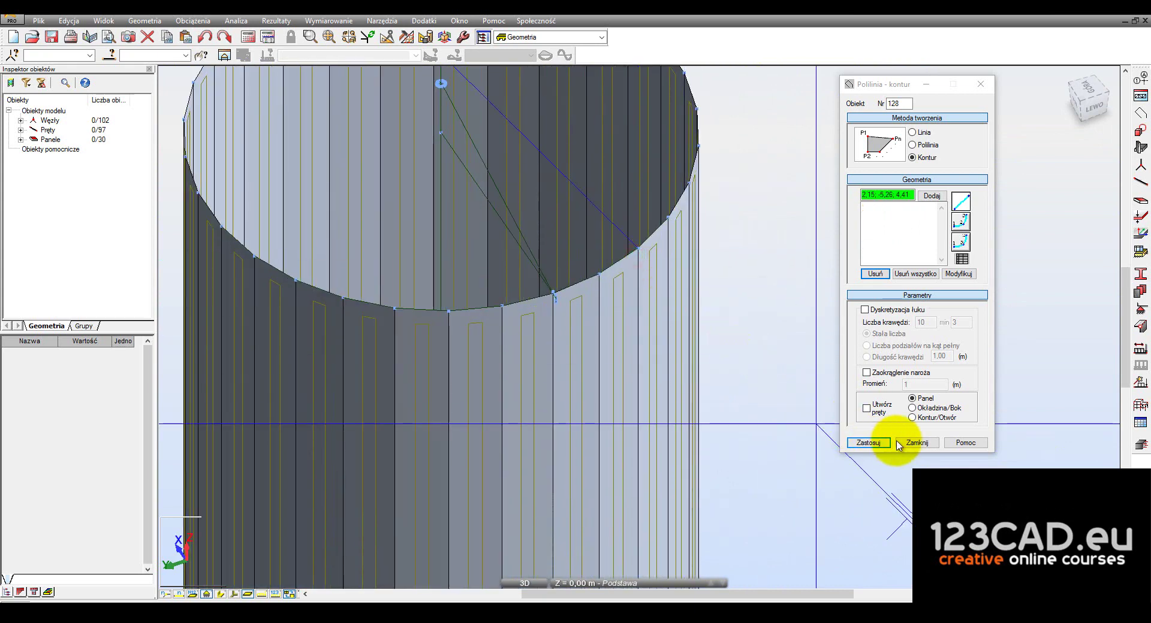
Close Polilinia – kontur, orbit around the finished wall, and select panel 109 (8.69 m², 5 mm, S355)
click(918, 443)
scroll(800, 312, down, 2)
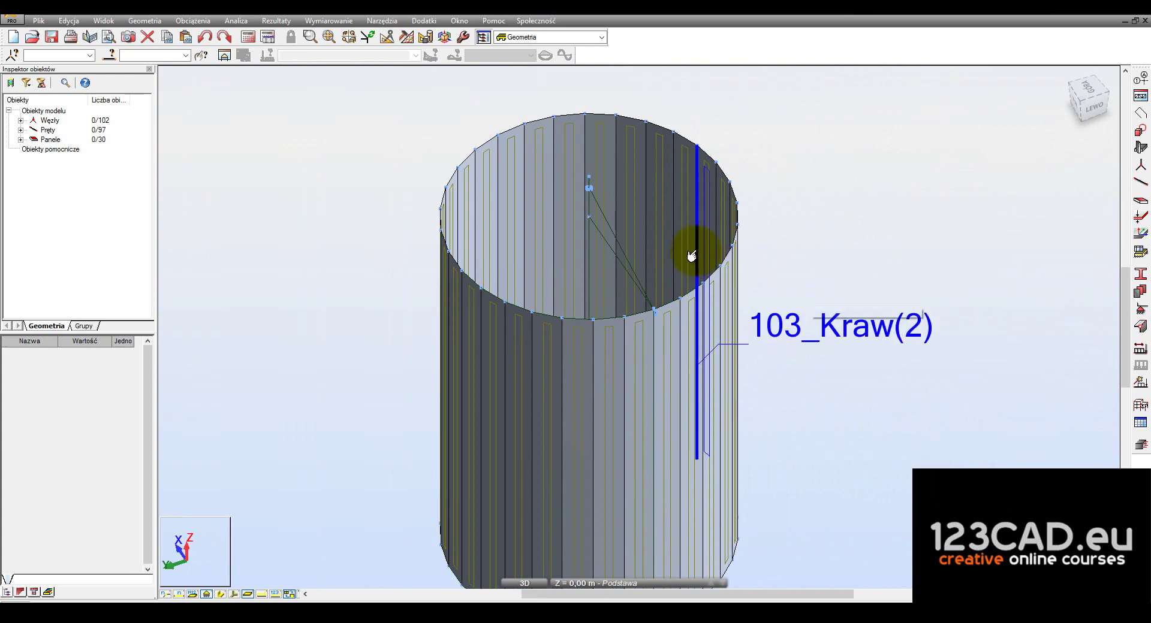
mouse_move(689, 249)
shift+middle_down()
mouse_move(724, 242)
mouse_move(717, 191)
shift+middle_up()
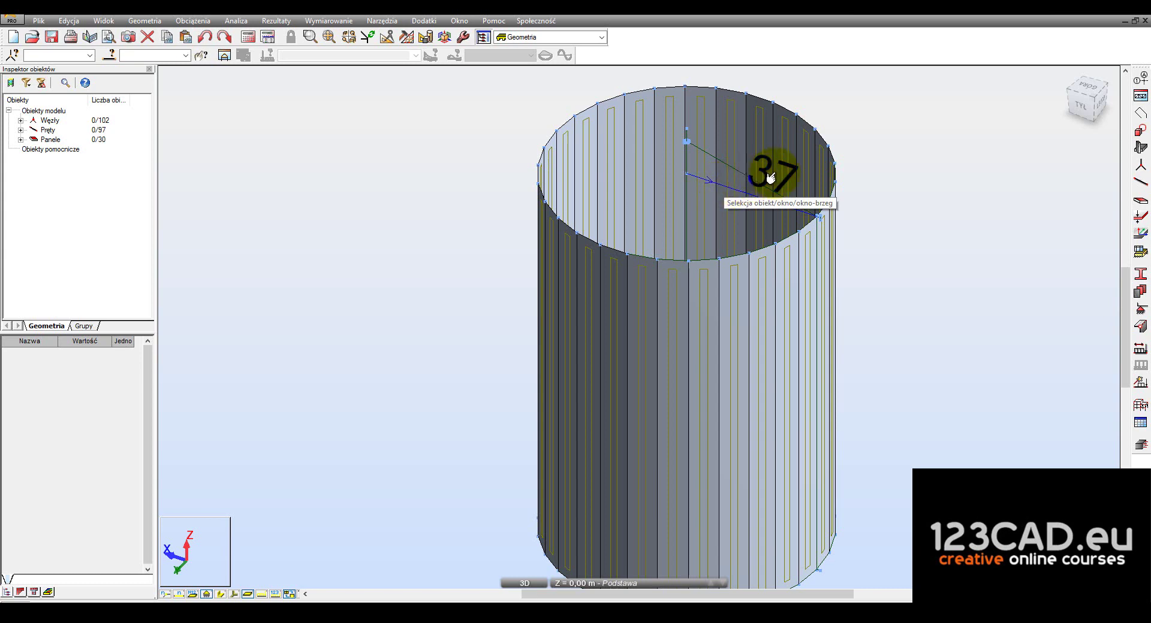
scroll(927, 183, down, 2)
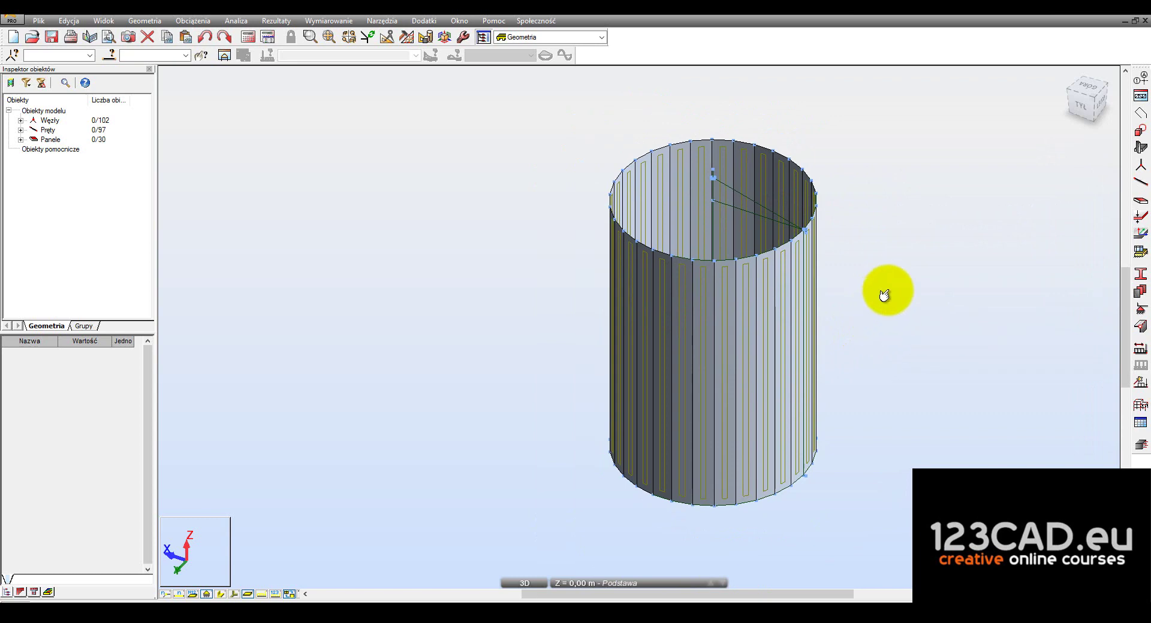
shift+middle_drag(873, 270, 842, 268)
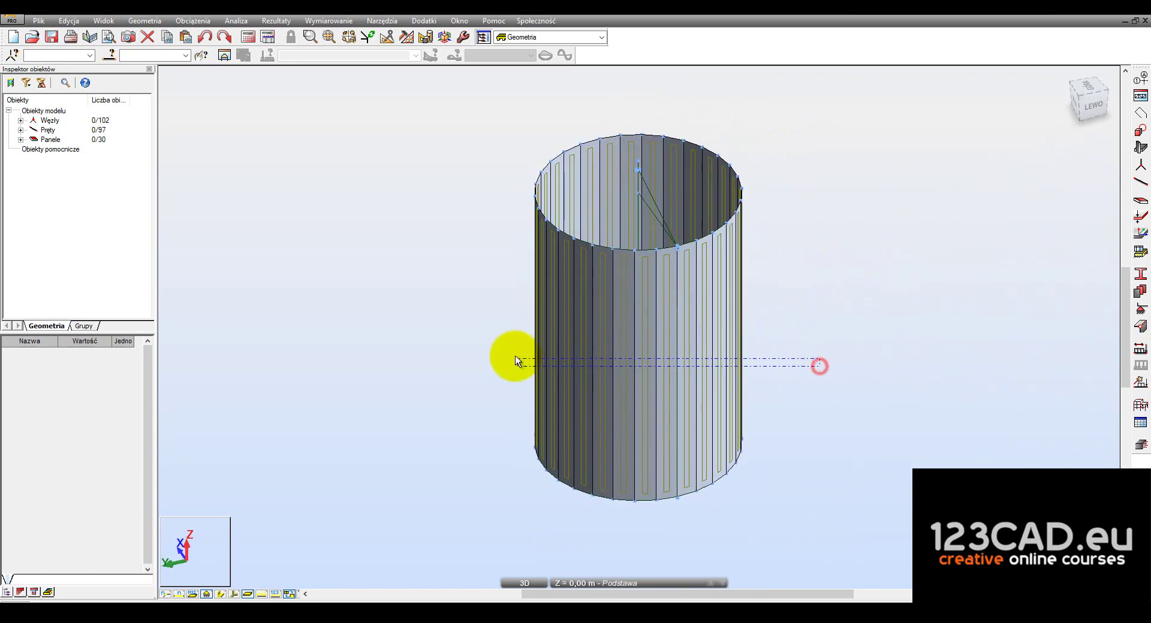
drag(516, 361, 521, 357)
Select panel 109, then all 30 similar wall panels (98–127, 260.67 m²)
click(610, 169)
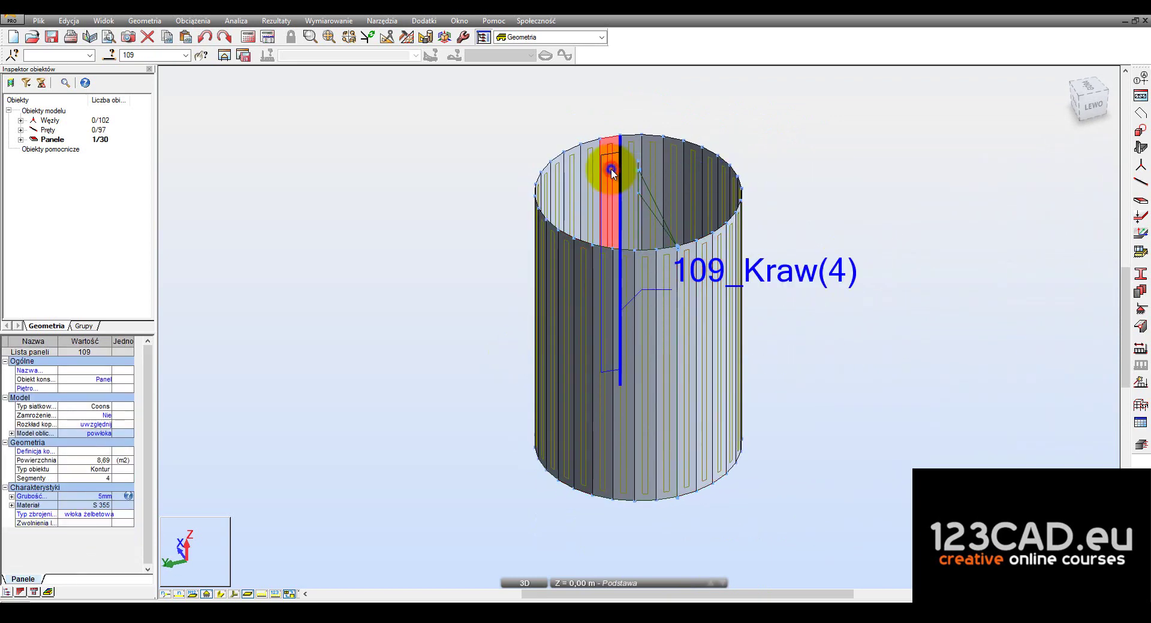
right_click(611, 171)
click(638, 379)
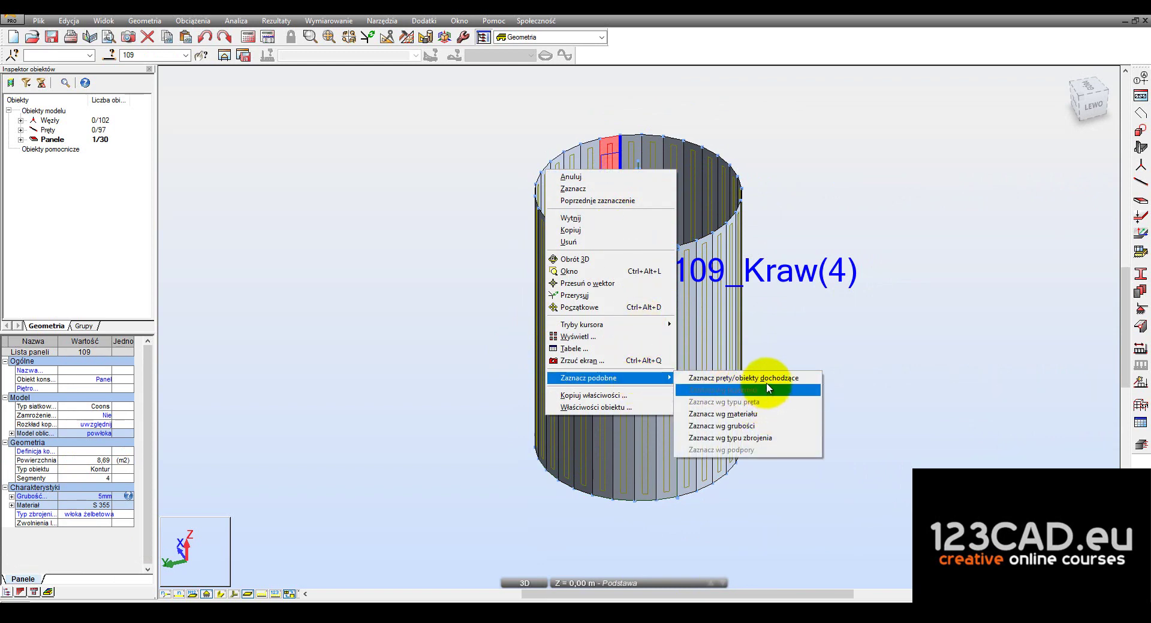
click(754, 426)
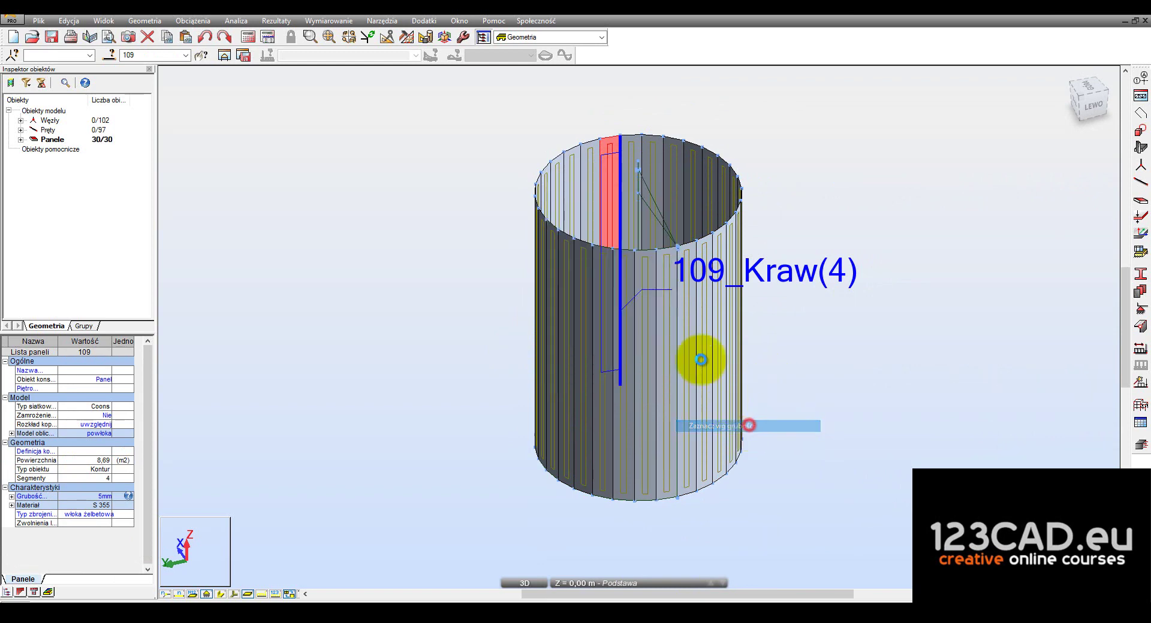
Display each panel's local axis arrows in a top view of the tank
click(222, 55)
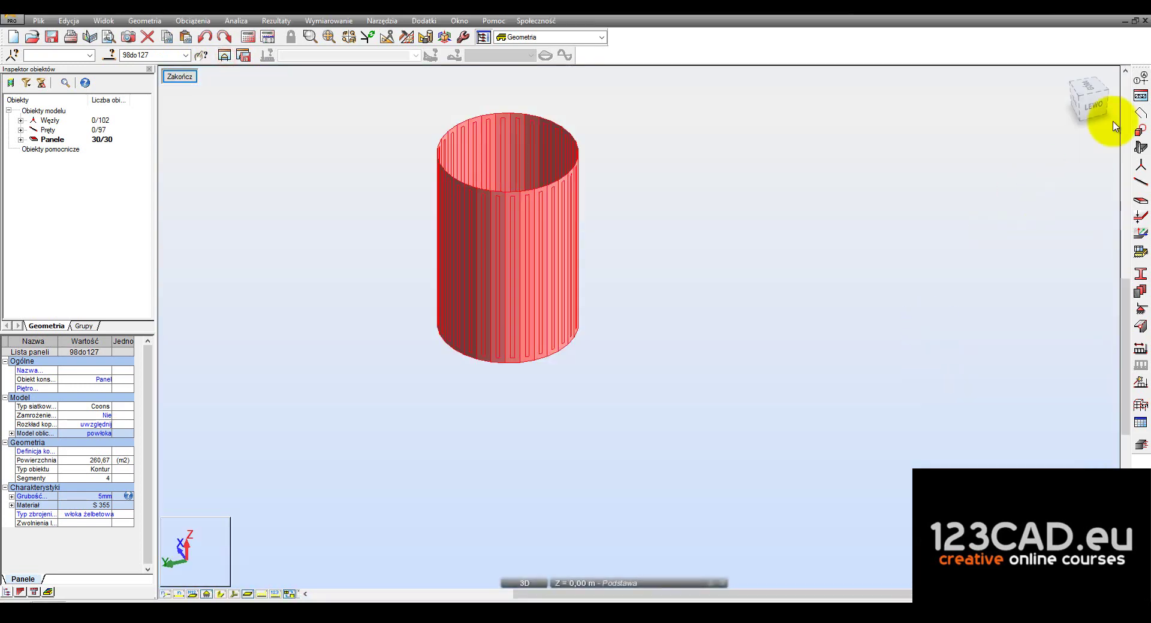
click(1090, 90)
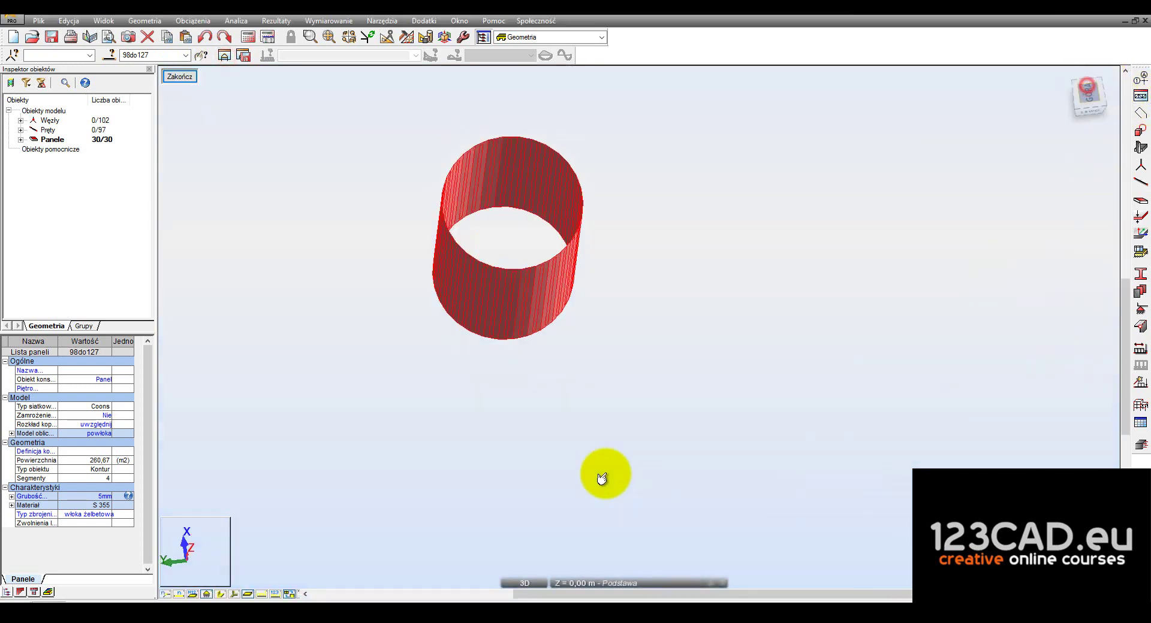
click(234, 594)
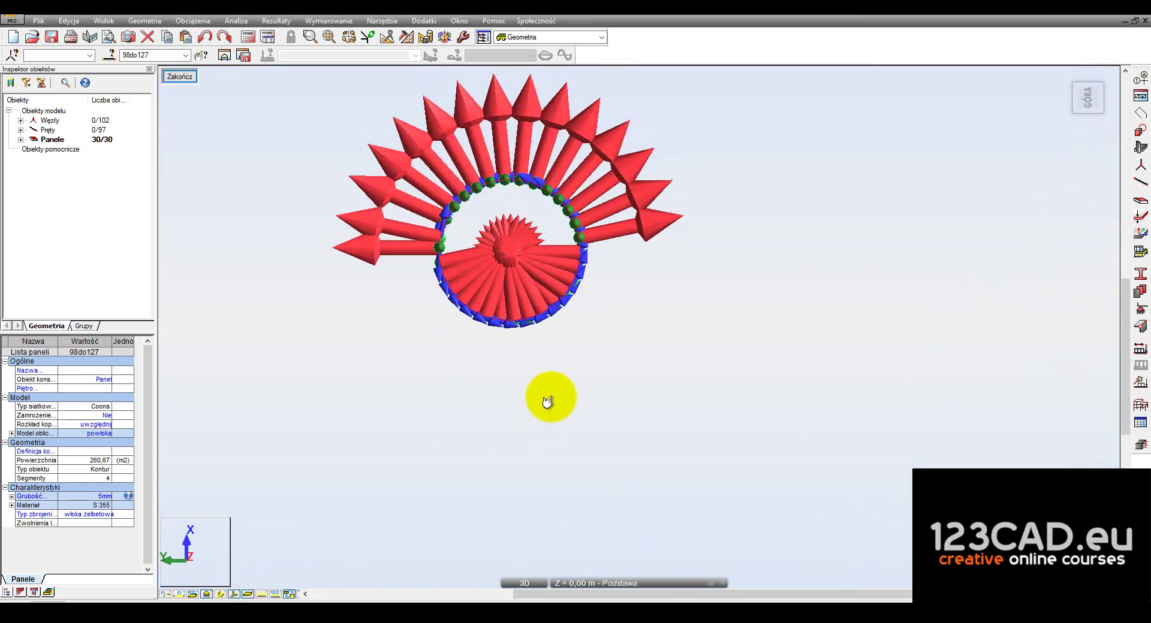
scroll(449, 270, up, 2)
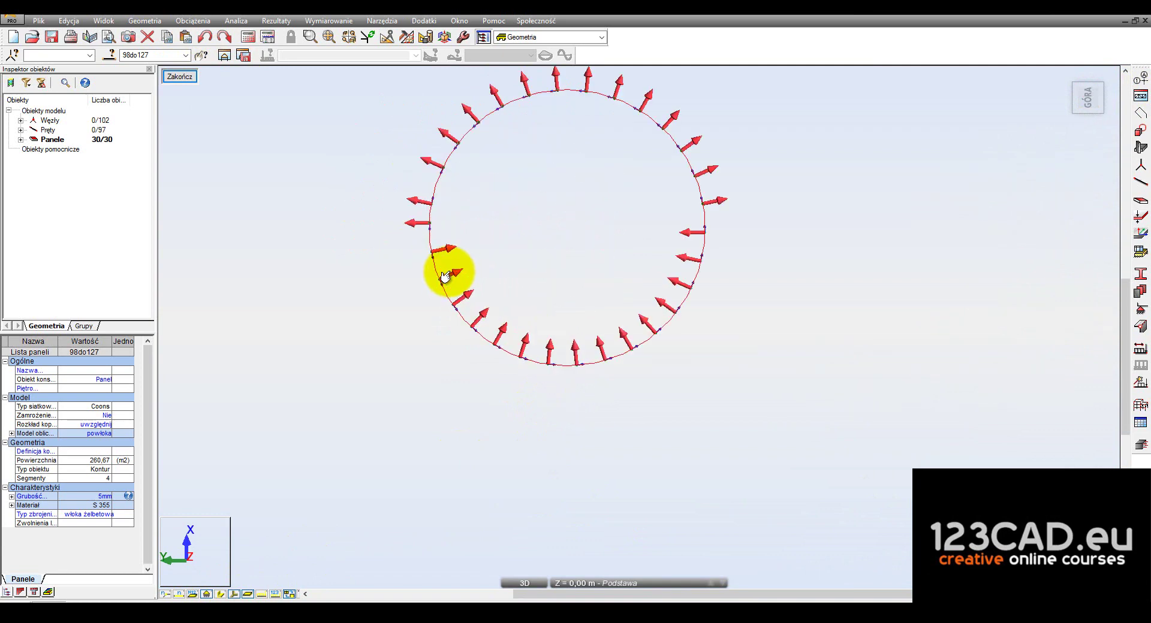
scroll(521, 321, up, 2)
scroll(480, 337, up, 2)
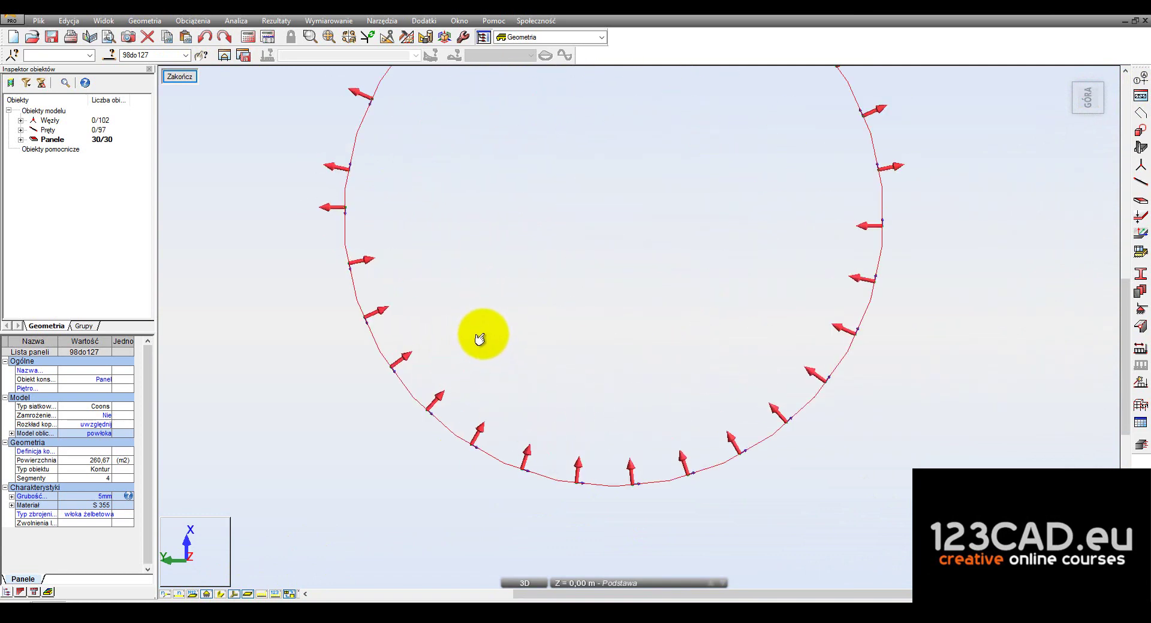
scroll(563, 519, up, 2)
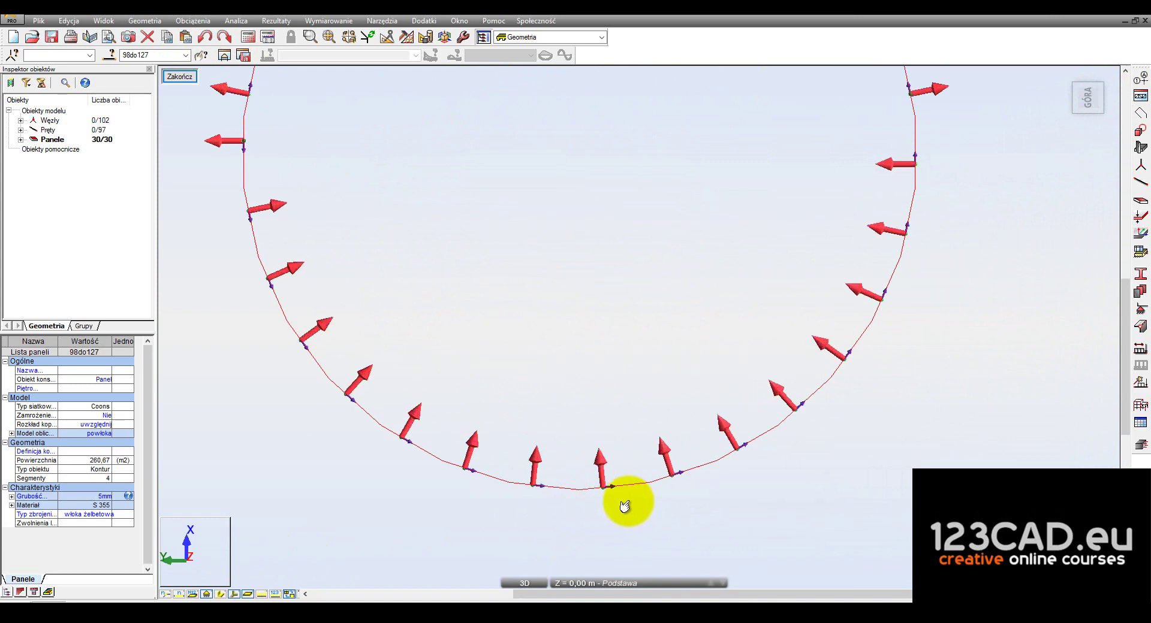
Pan around the ring and orbit into 3D to check which panel arrows point inward or outward
middle_drag(624, 506, 566, 532)
scroll(666, 498, down, 1)
middle_drag(799, 309, 814, 357)
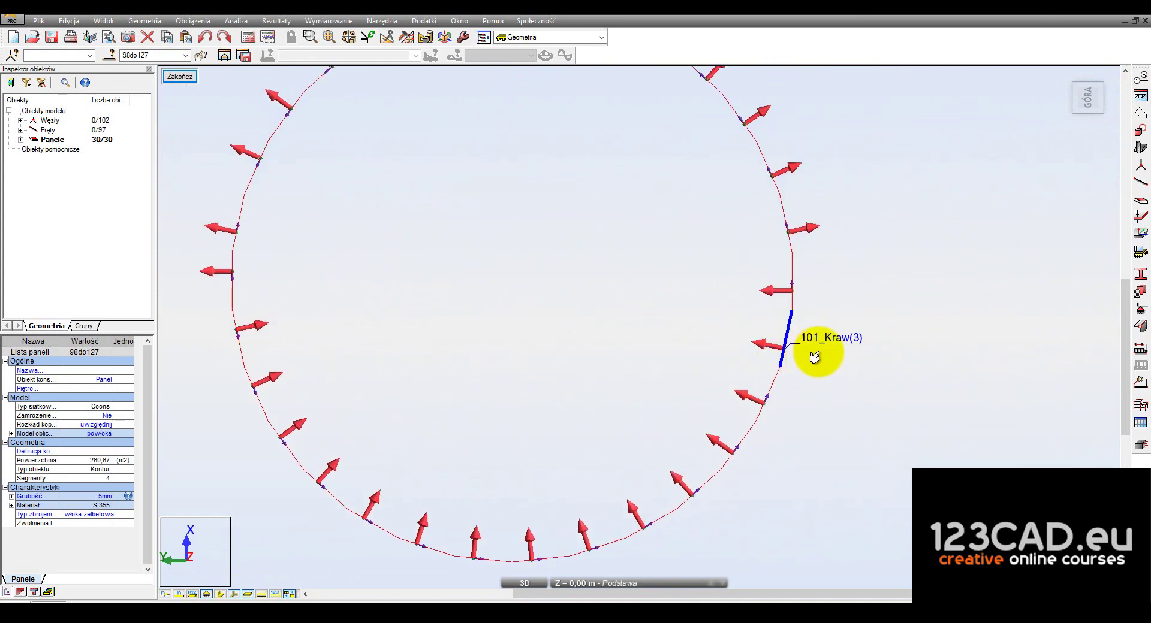
scroll(858, 340, down, 1)
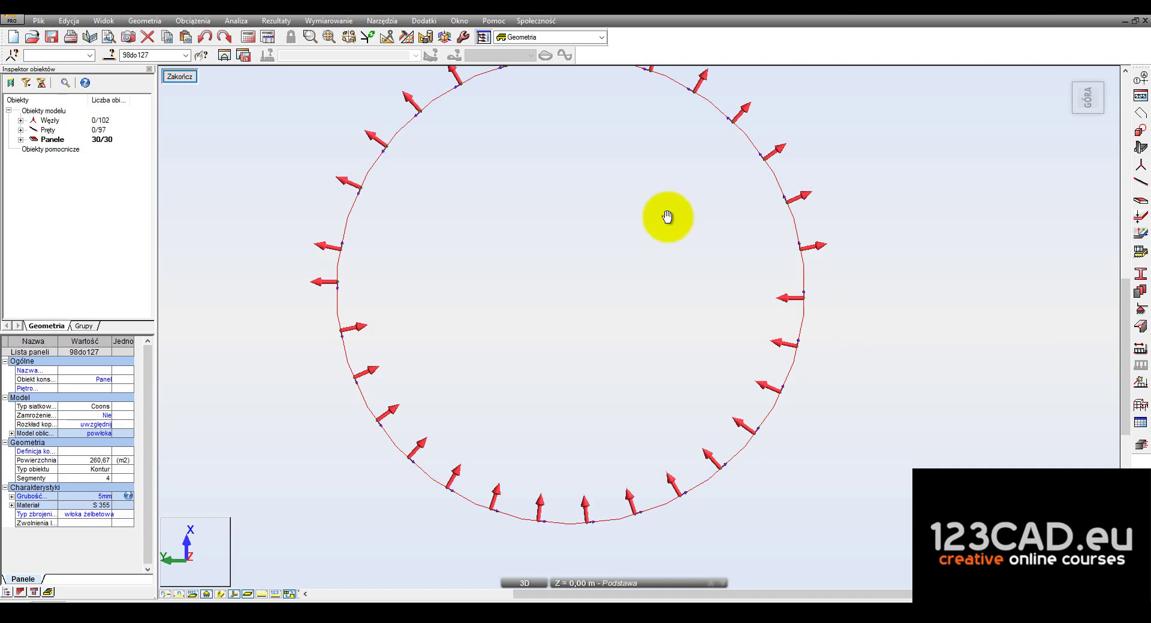
middle_drag(667, 217, 761, 299)
scroll(688, 159, up, 1)
middle_drag(455, 361, 503, 243)
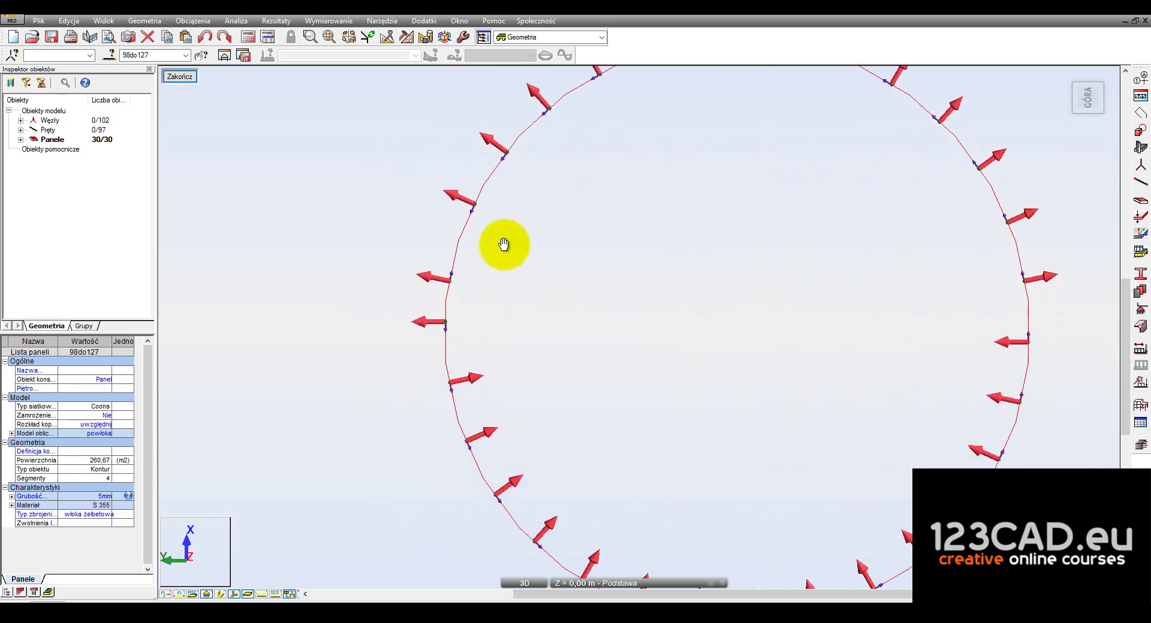
mouse_move(527, 380)
shift+middle_down()
mouse_move(563, 349)
mouse_move(585, 363)
shift+middle_up()
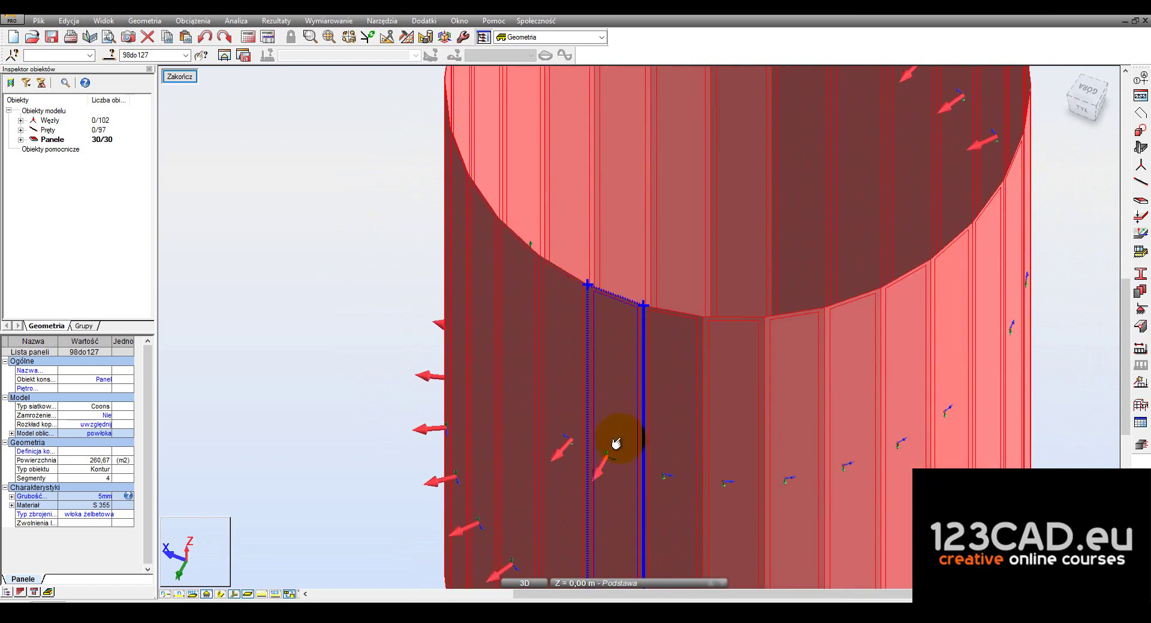
mouse_move(616, 443)
shift+middle_down()
mouse_move(624, 462)
mouse_move(606, 457)
mouse_move(566, 392)
mouse_move(324, 193)
shift+middle_up()
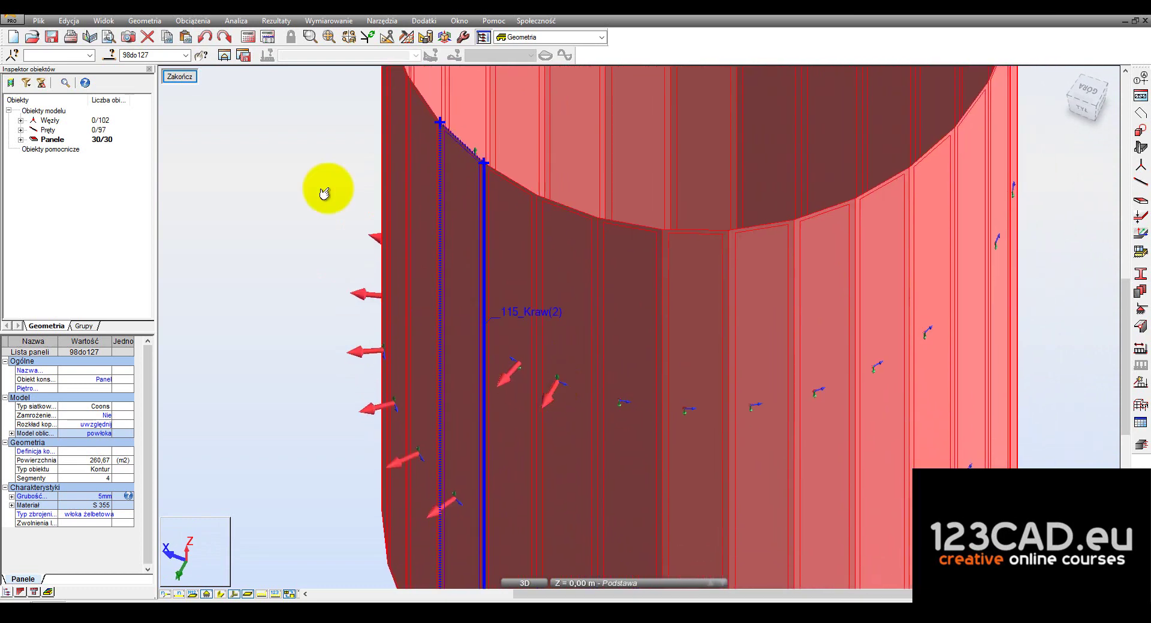
Open Kierunek lokalny paneli and tick Zmiana zwrotu lokalnej osi Z
click(144, 21)
mouse_move(171, 242)
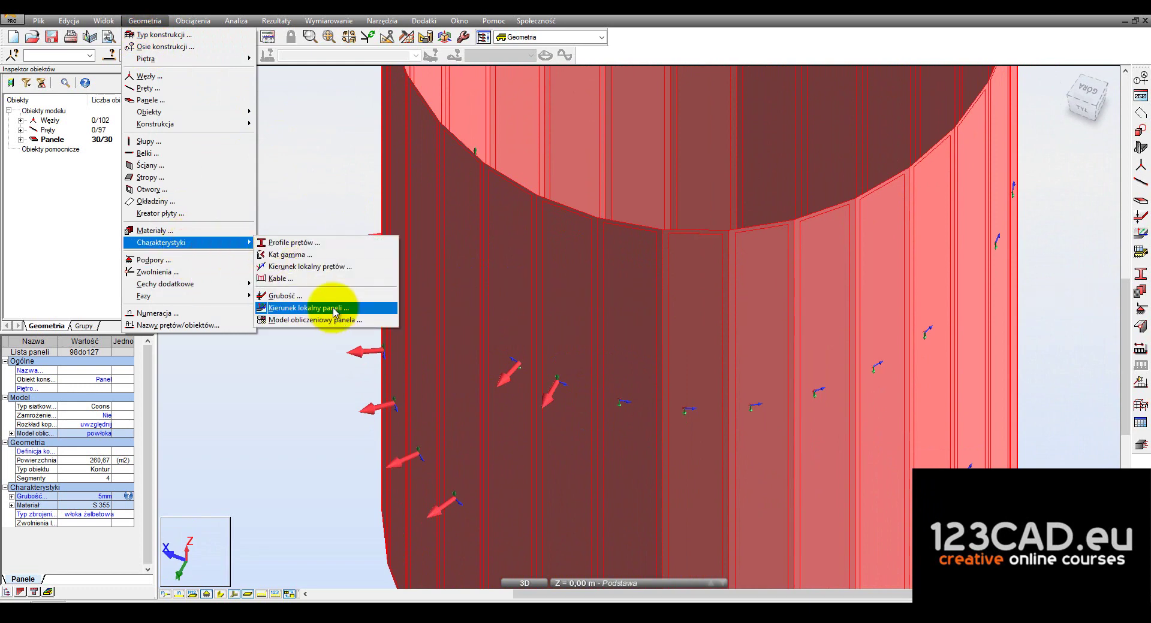
click(334, 310)
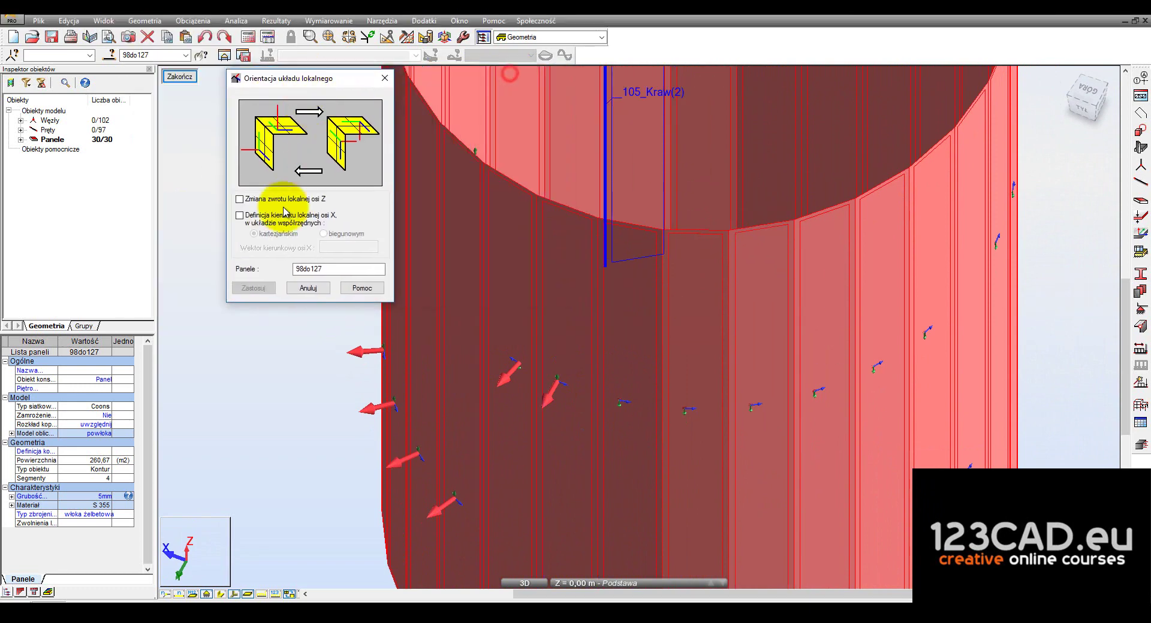
click(259, 203)
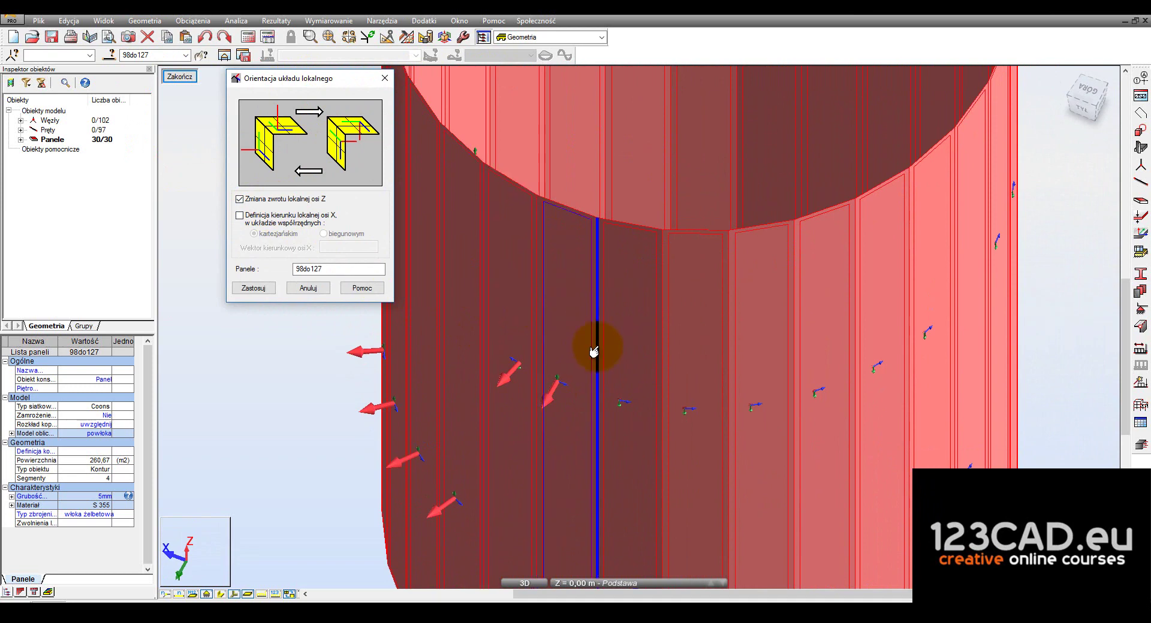
Select panels 103–117 and apply the Z-axis reversal so all normals point inward
click(263, 407)
click(565, 344)
drag(514, 344, 396, 366)
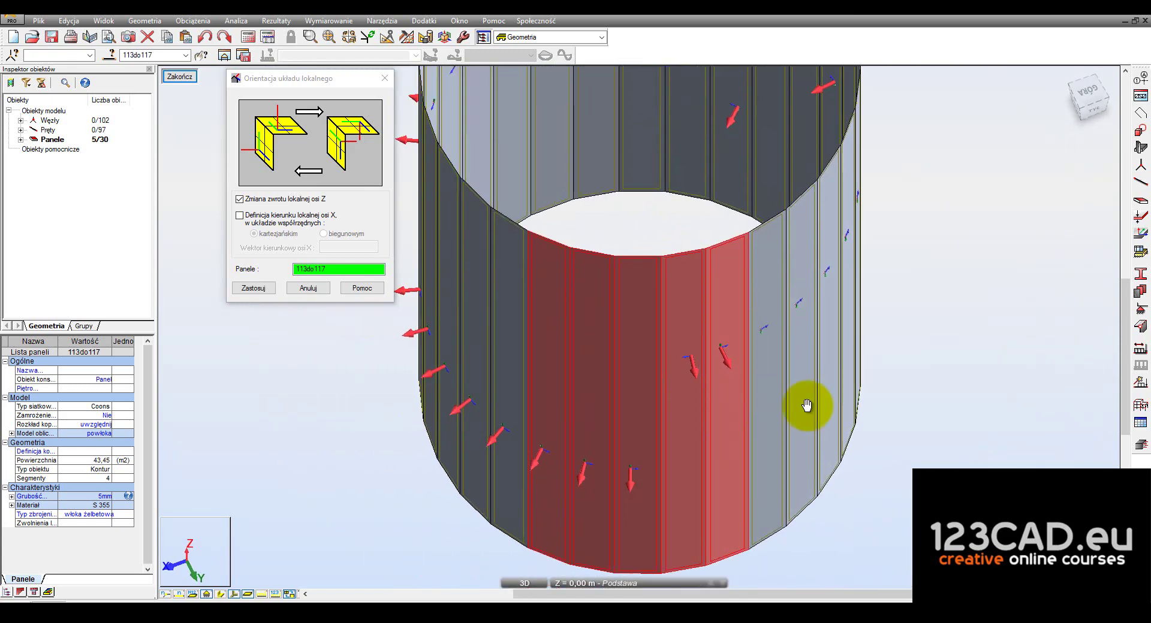
mouse_move(396, 365)
mouse_down()
mouse_move(686, 392)
mouse_move(656, 376)
mouse_up()
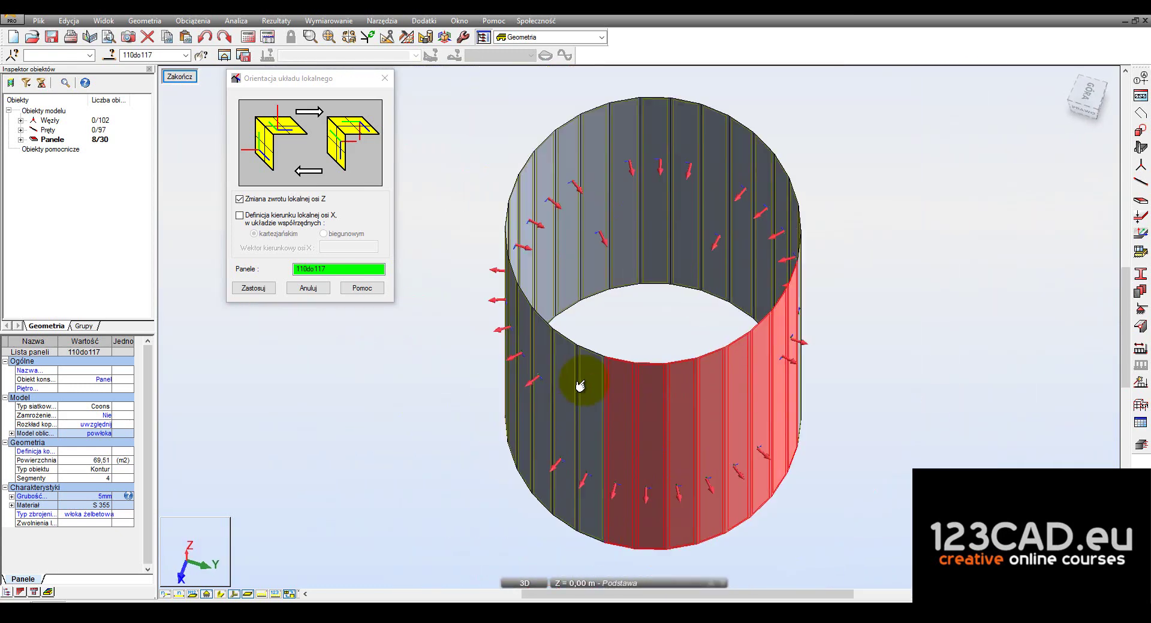
scroll(594, 390, up, 3)
click(564, 388)
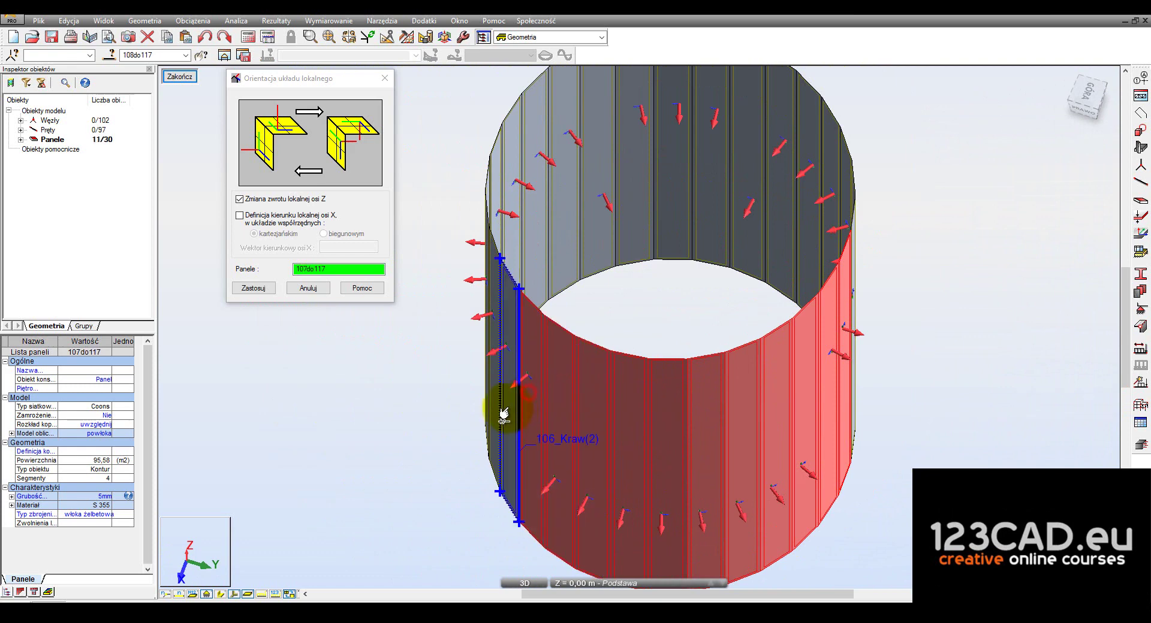
shift+middle_drag(516, 419, 557, 419)
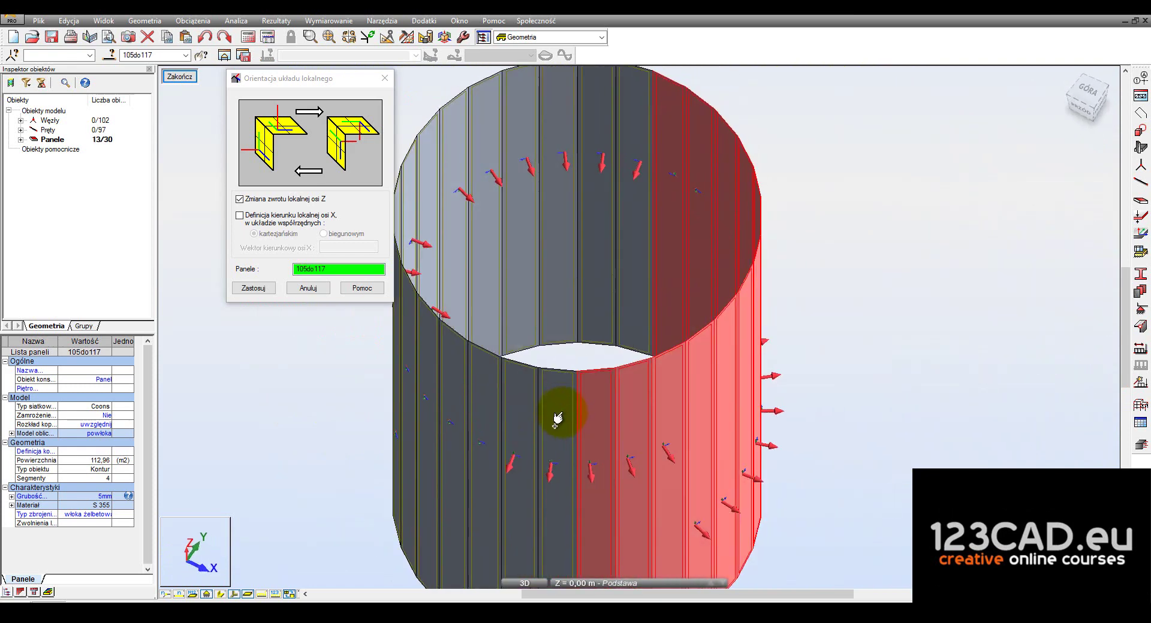
click(542, 427)
click(506, 396)
click(255, 287)
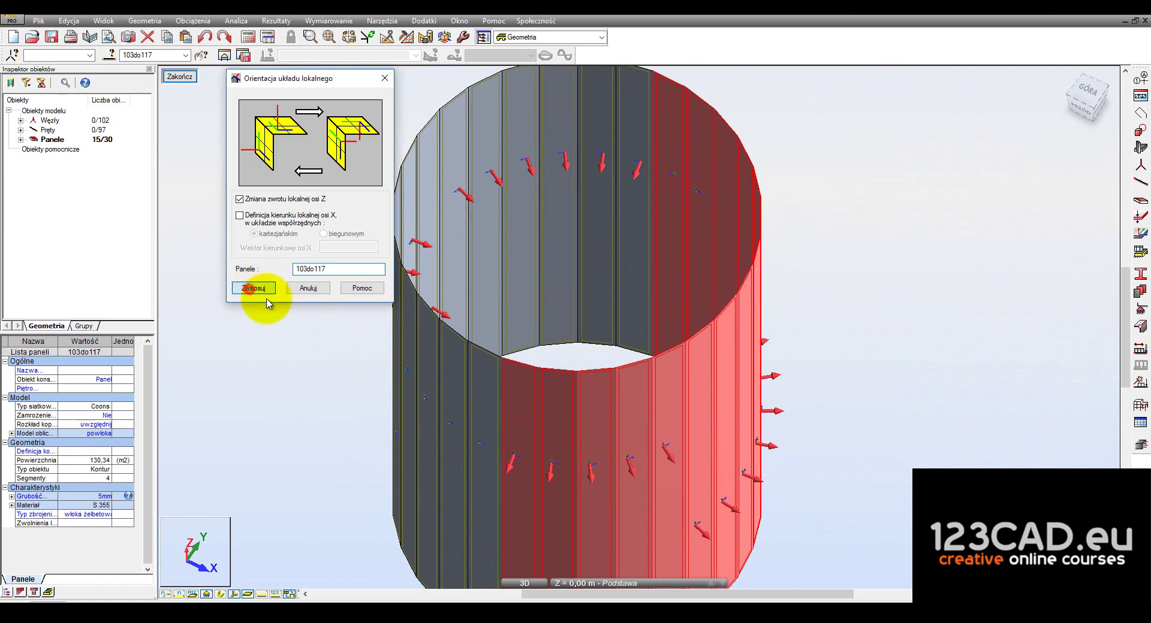
mouse_move(753, 398)
shift+middle_down()
mouse_move(708, 473)
mouse_move(693, 413)
mouse_move(583, 402)
mouse_move(663, 401)
mouse_move(760, 359)
mouse_move(765, 430)
shift+middle_up()
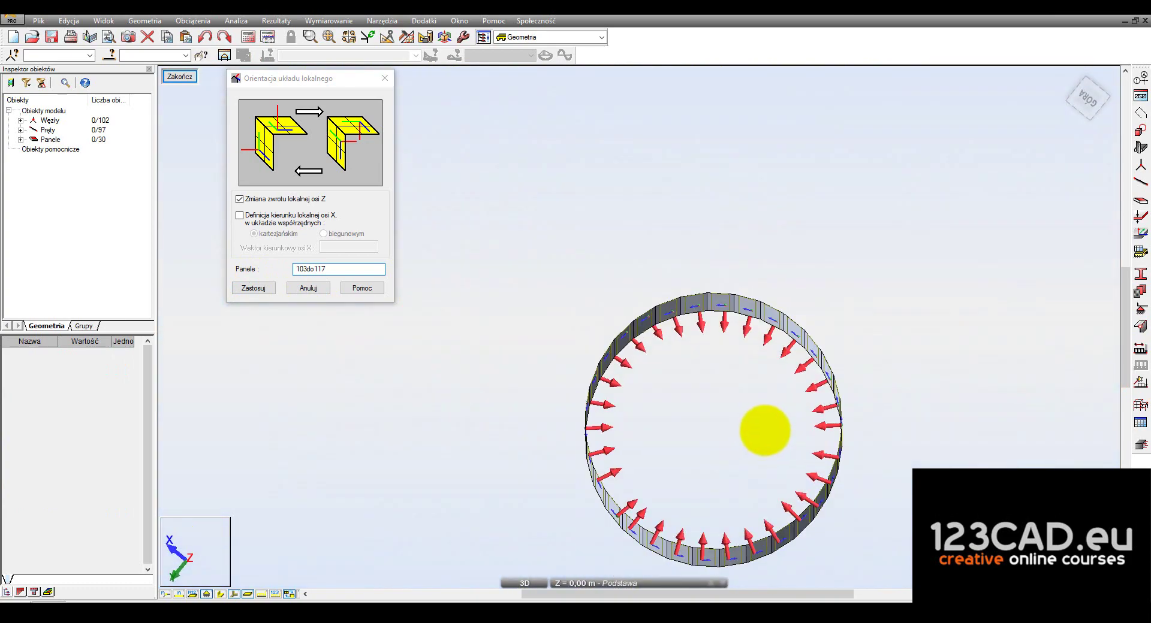
Check from top view that all 30 panels' Z arrows point inward, then select panel 116
click(1090, 97)
scroll(774, 476, up, 2)
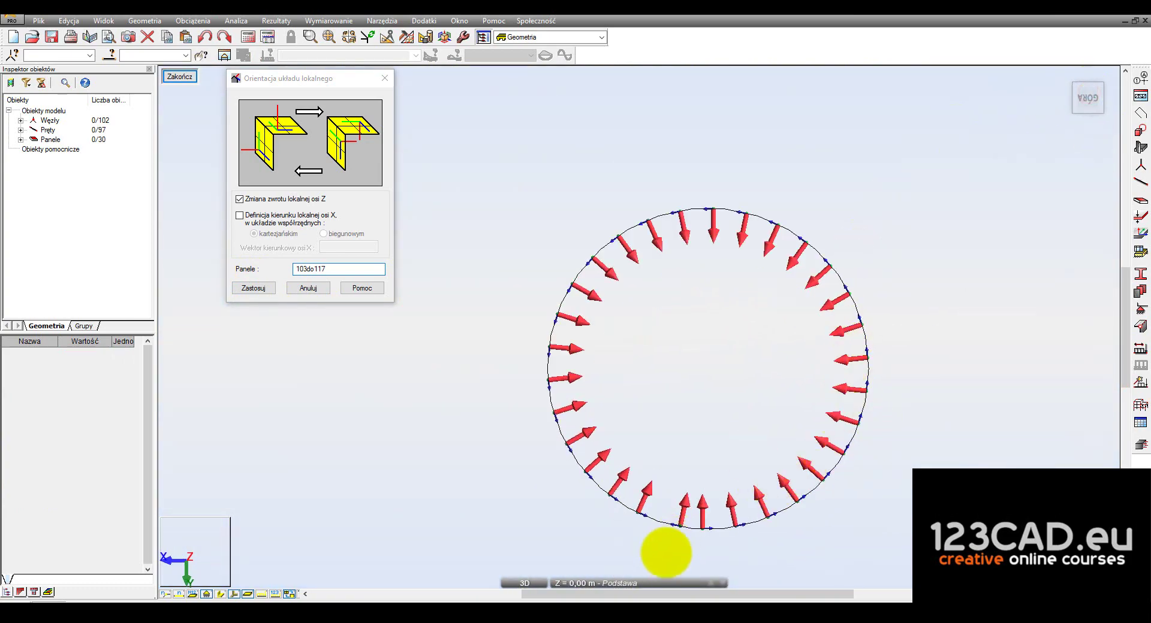
scroll(666, 552, up, 2)
scroll(639, 534, down, 1)
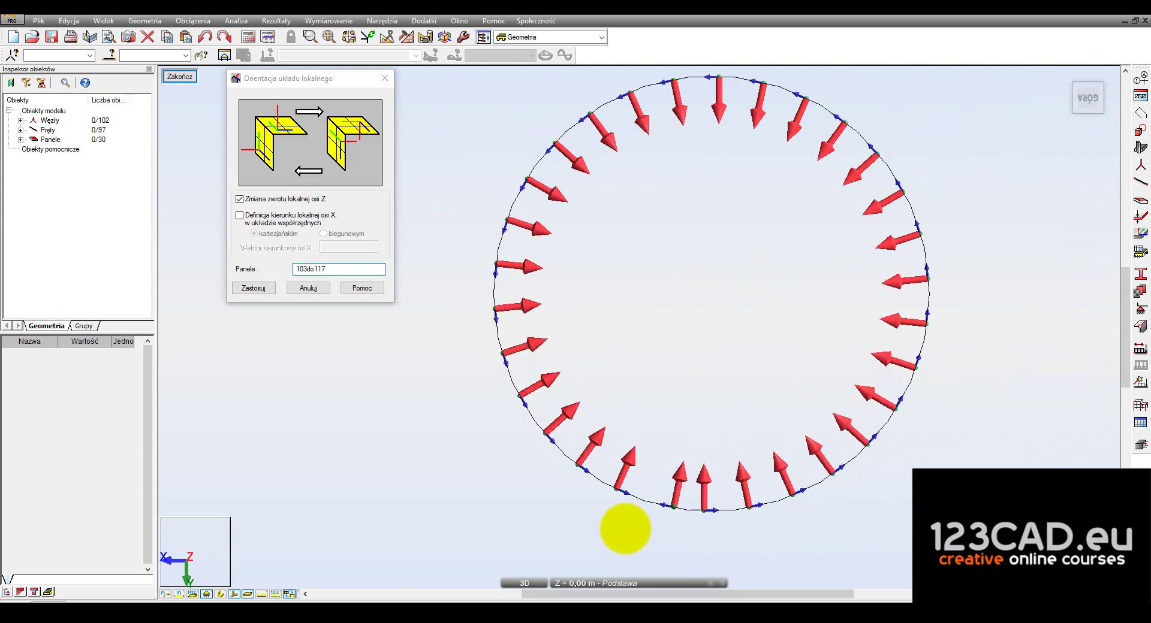
scroll(625, 531, up, 1)
scroll(663, 532, up, 2)
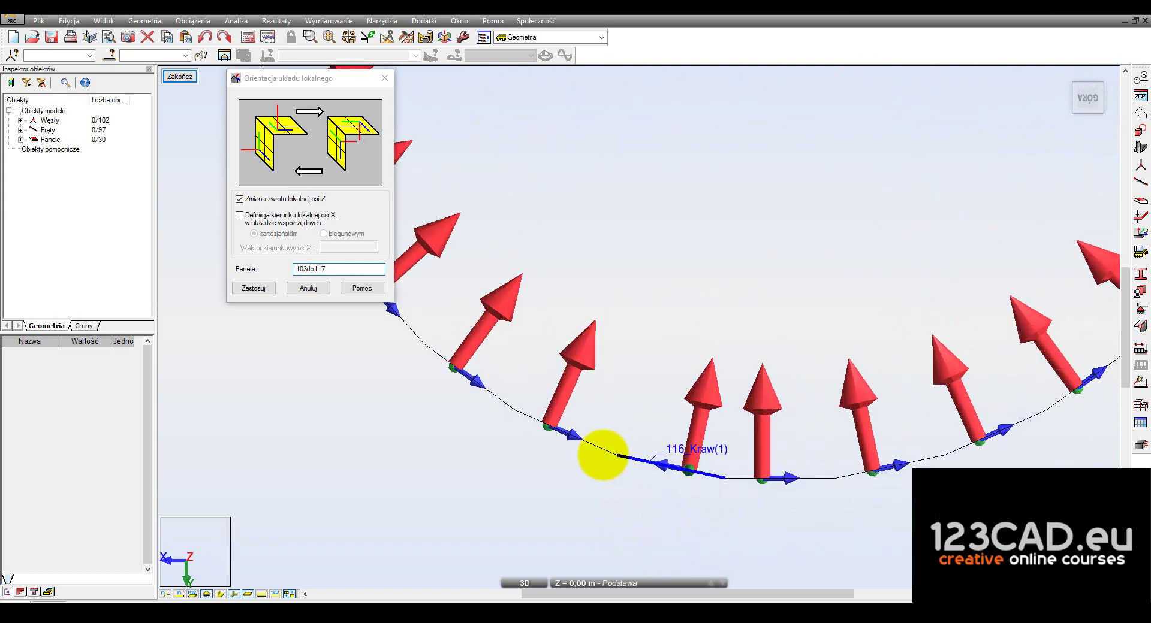
scroll(602, 455, down, 1)
scroll(667, 532, down, 1)
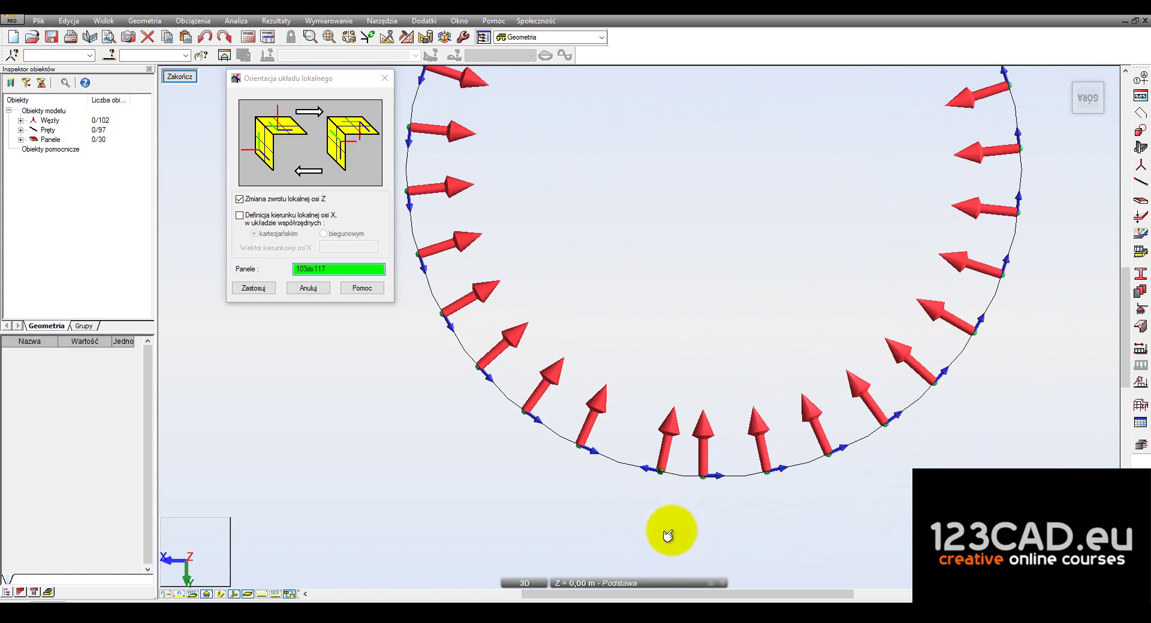
mouse_move(663, 503)
shift+middle_down()
mouse_move(688, 483)
mouse_move(707, 487)
shift+middle_up()
click(741, 444)
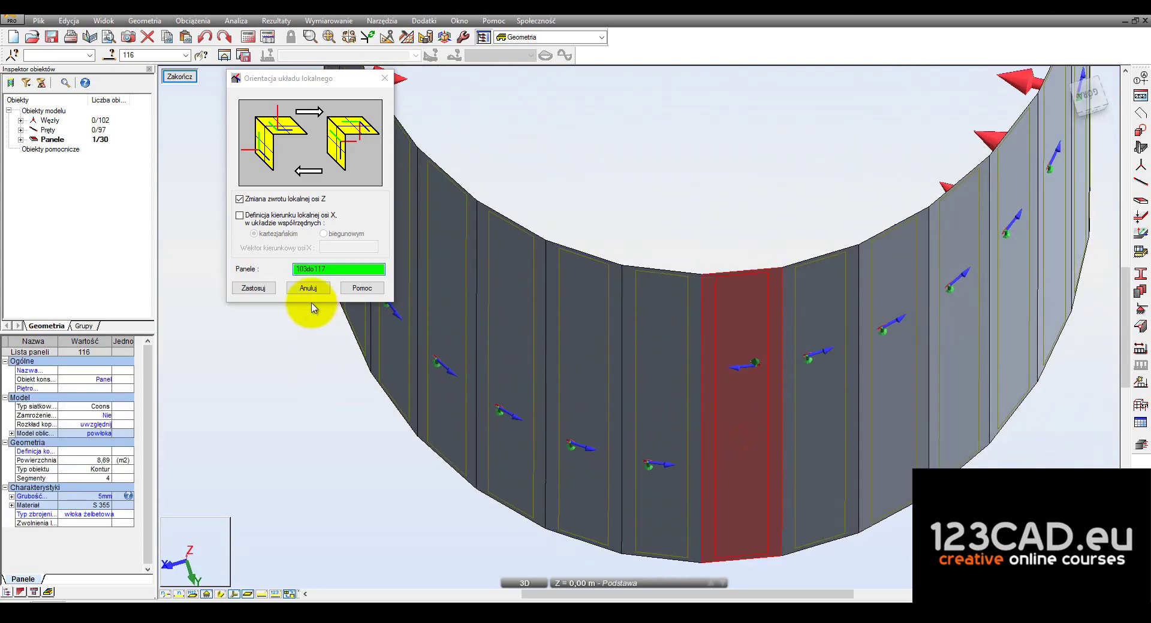
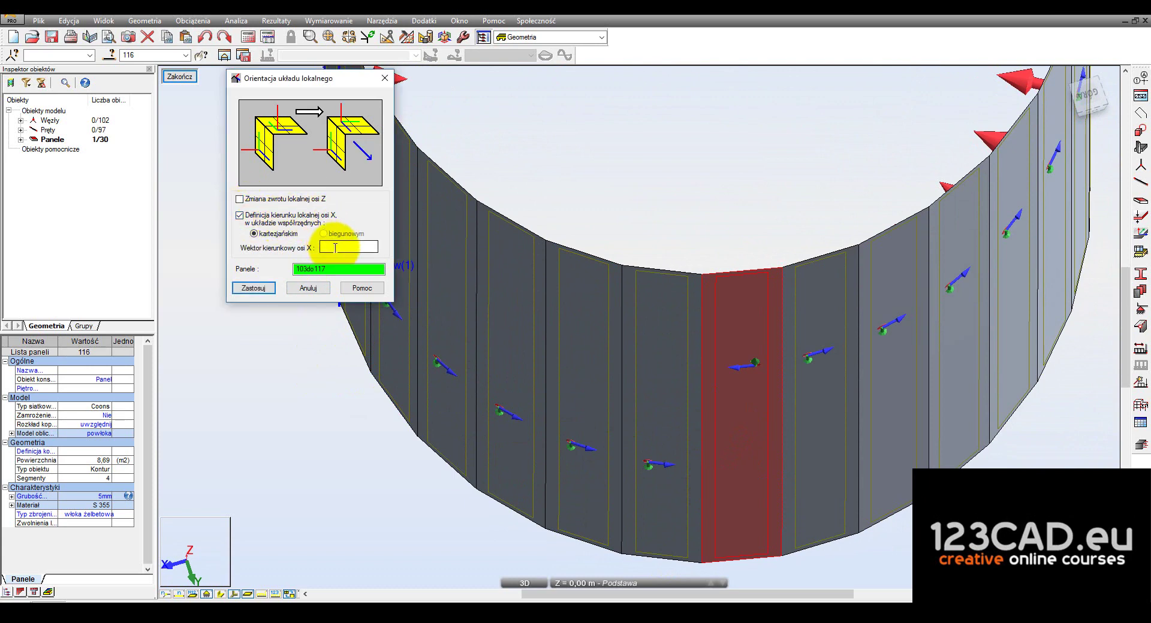
Apply local X vector -0.77; 0.16; 0.00 to panels 103–117 from a tank-base point, then view from above
scroll(712, 425, down, 5)
shift+middle_drag(712, 424, 623, 462)
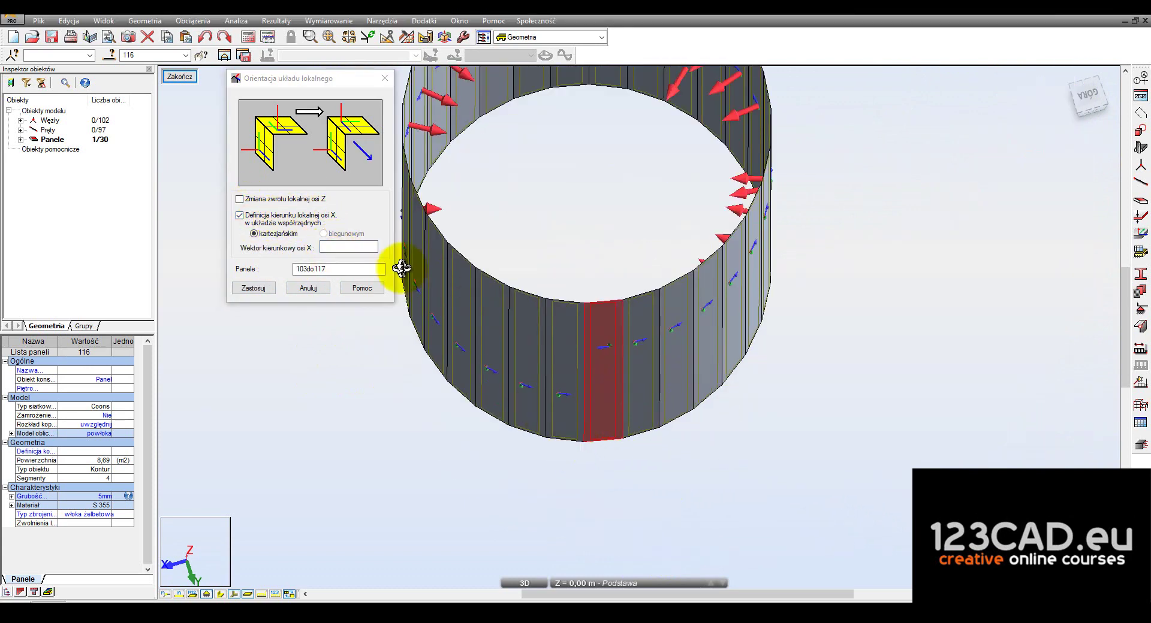
click(354, 246)
scroll(655, 456, down, 5)
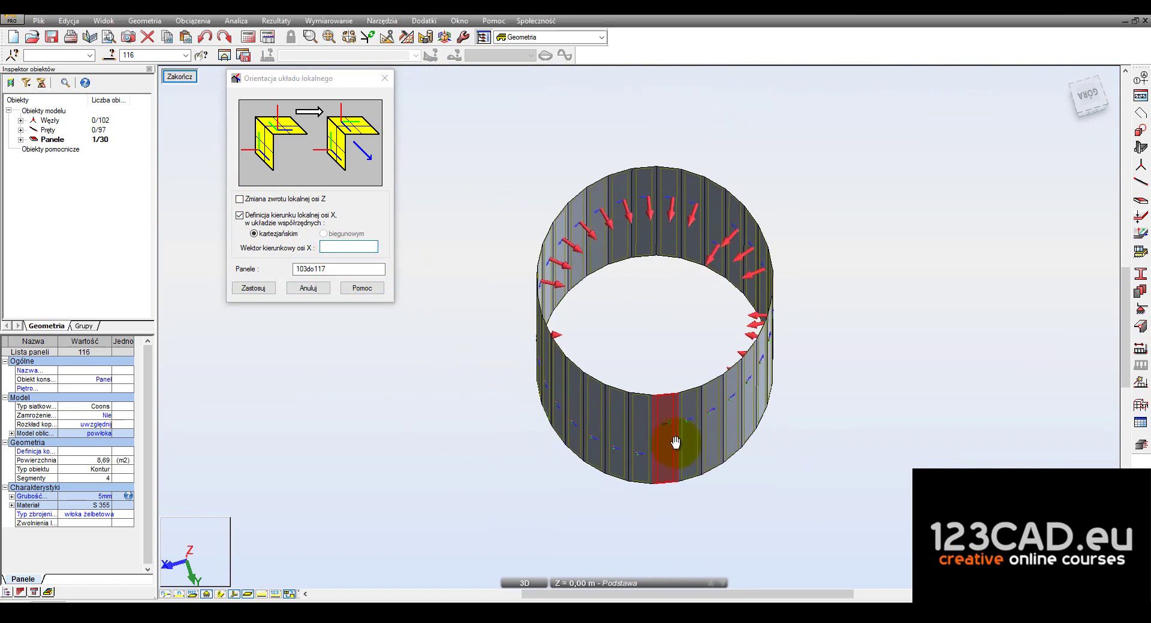
mouse_move(681, 442)
shift+middle_down()
mouse_move(712, 469)
mouse_move(693, 447)
shift+middle_up()
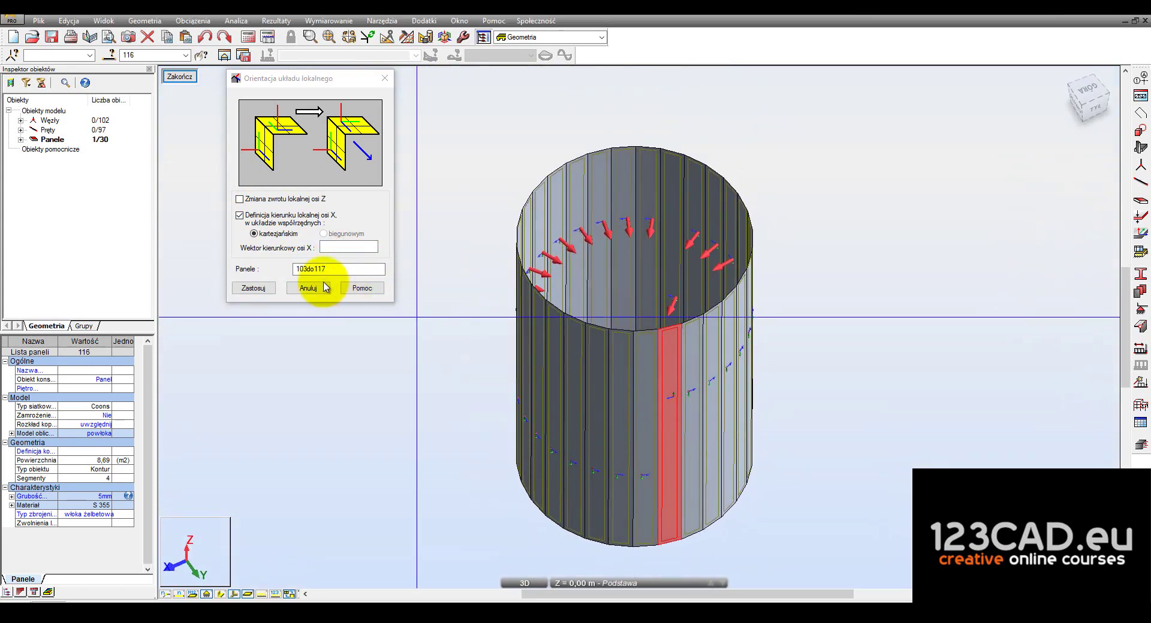
click(337, 247)
scroll(663, 525, up, 5)
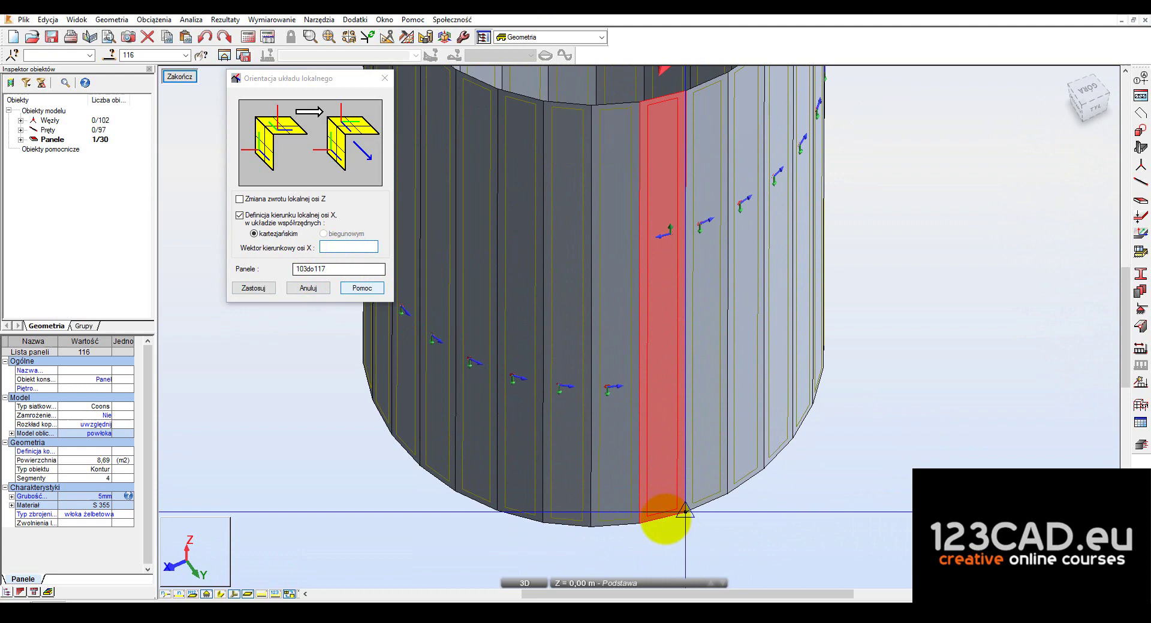
click(638, 531)
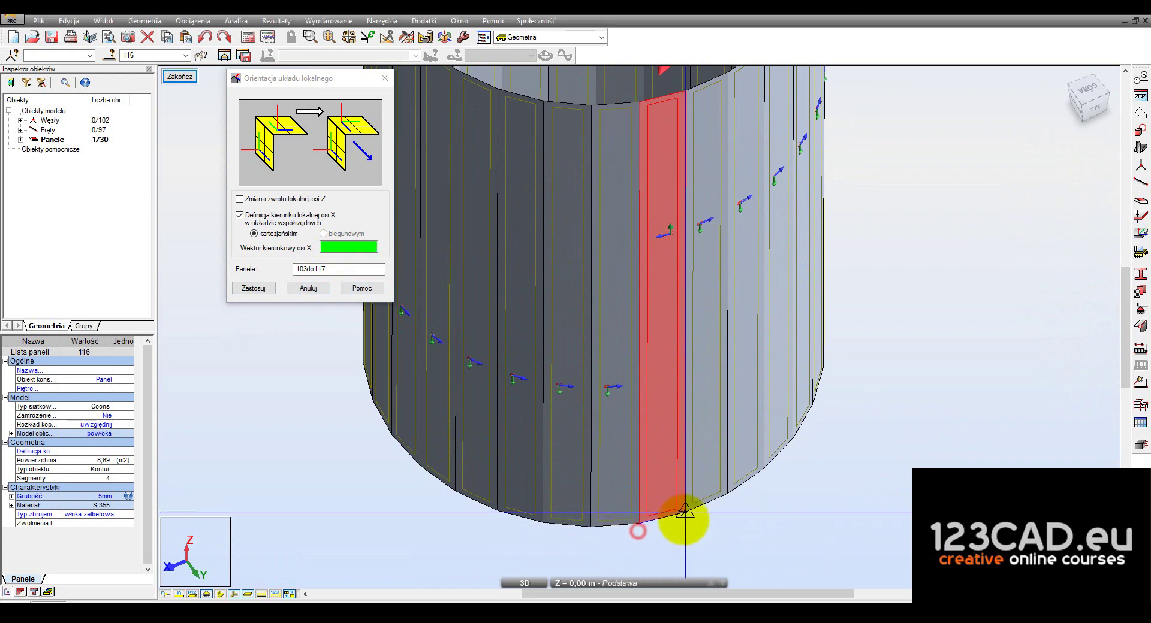
click(253, 289)
mouse_move(771, 390)
shift+middle_down()
mouse_move(768, 463)
mouse_move(753, 463)
mouse_move(767, 433)
mouse_move(727, 411)
mouse_move(873, 487)
mouse_move(810, 409)
mouse_move(766, 312)
mouse_move(796, 392)
mouse_move(861, 392)
mouse_move(938, 445)
mouse_move(879, 234)
mouse_move(1059, 175)
shift+middle_up()
click(1096, 93)
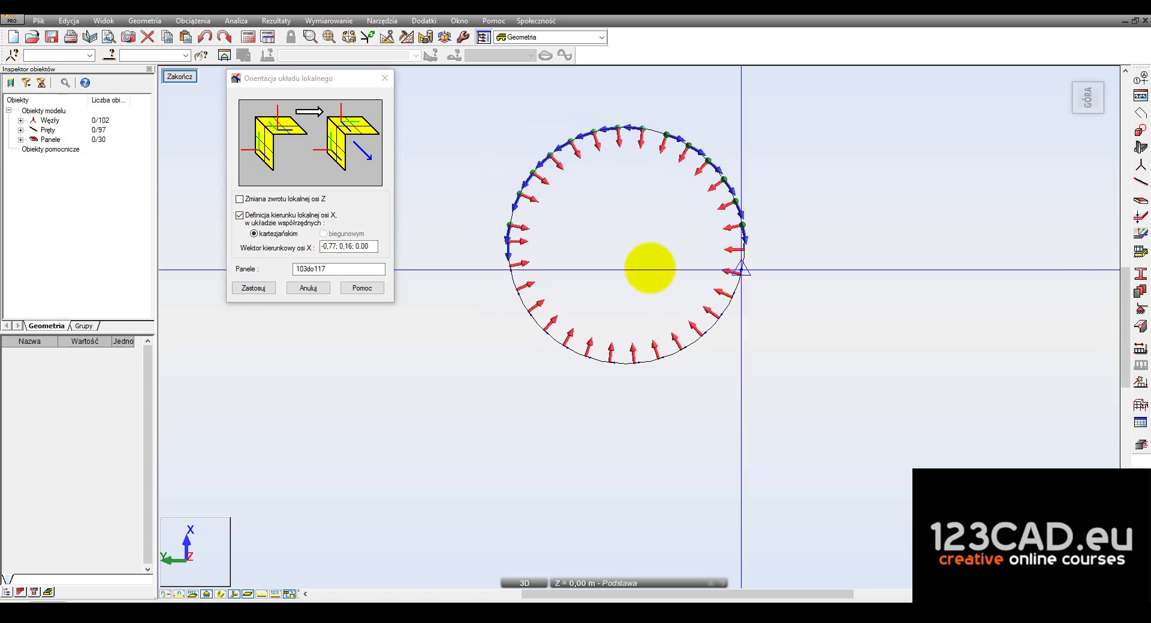
Cancel the orientation window, return to a 3D view and select wall panel 103
click(305, 288)
scroll(557, 252, up, 2)
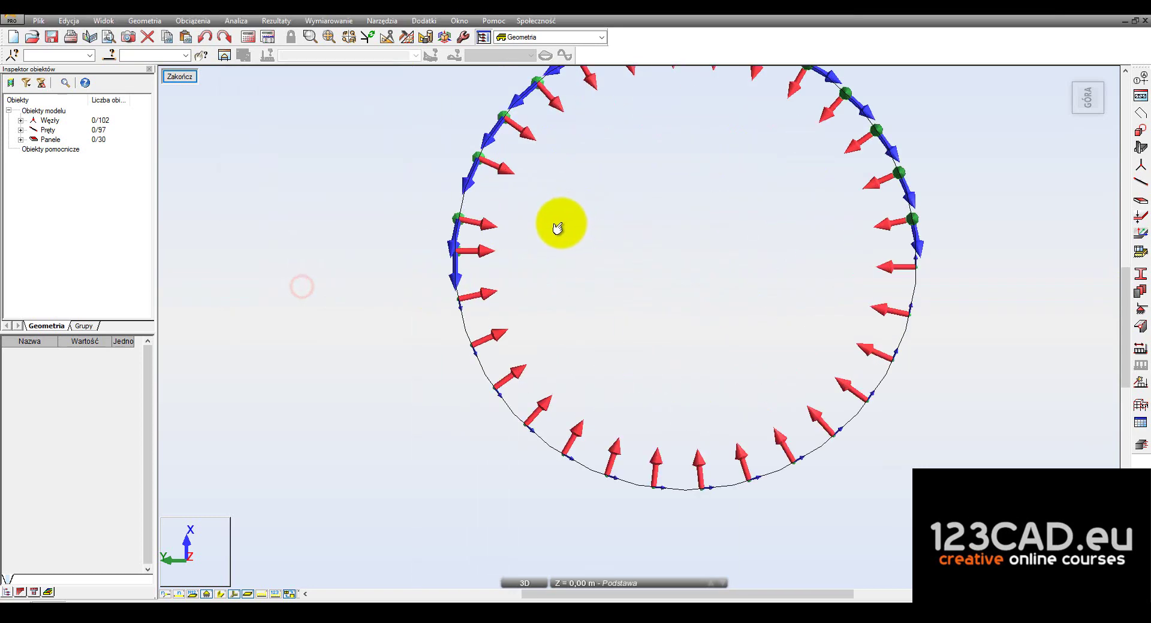
scroll(539, 288, down, 3)
scroll(598, 358, up, 1)
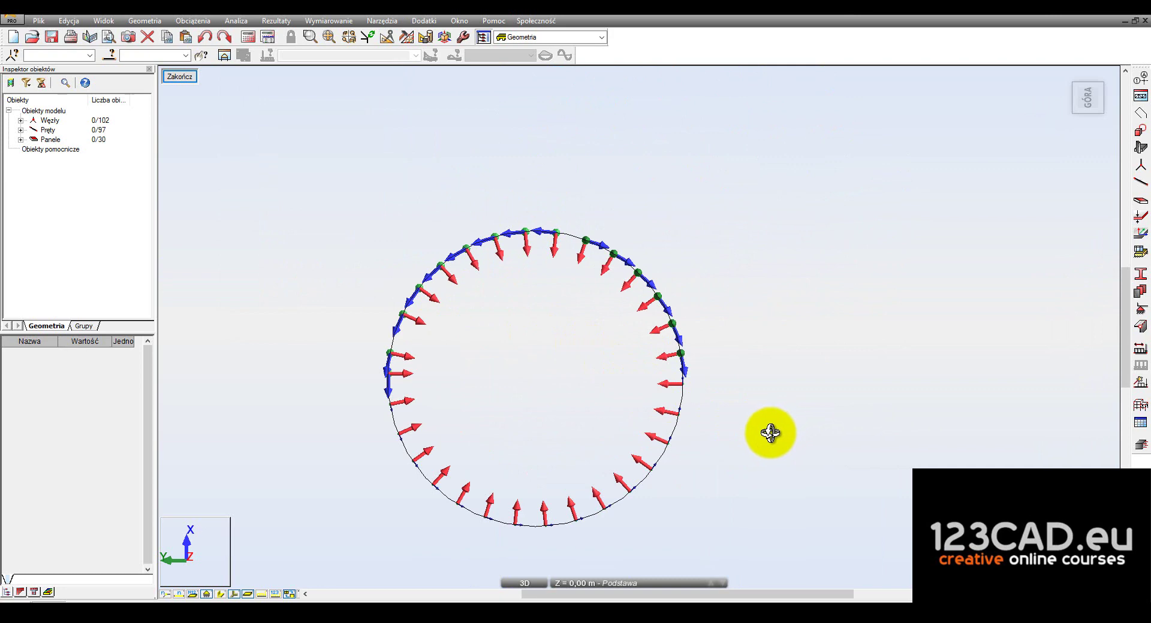
scroll(576, 450, up, 1)
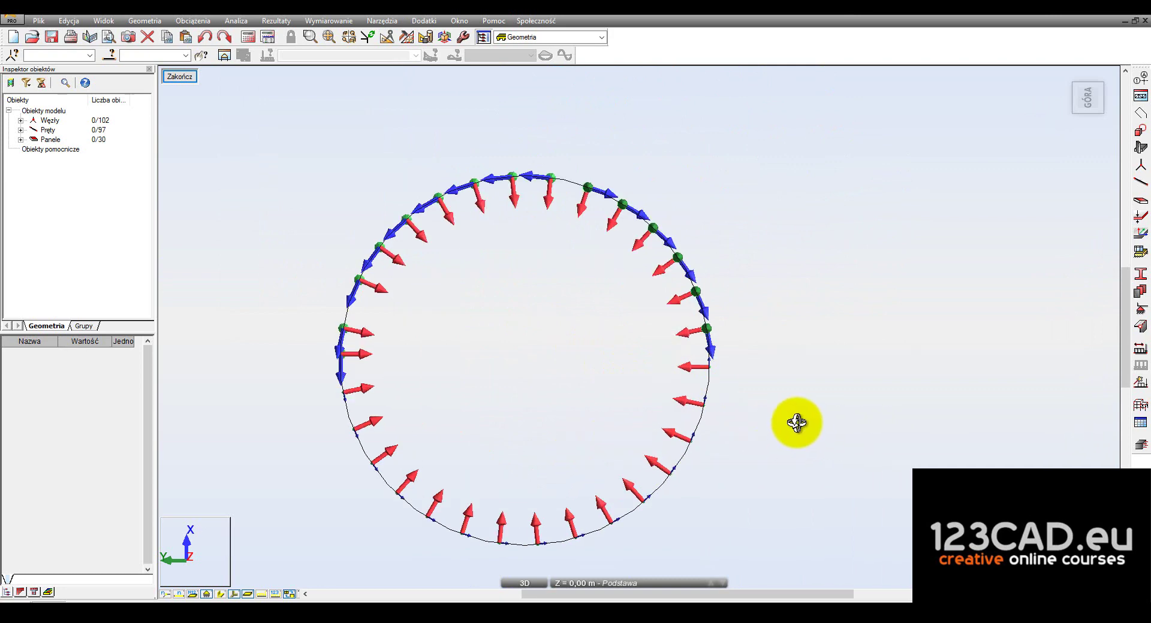
shift+middle_drag(742, 450, 694, 409)
scroll(632, 395, up, 1)
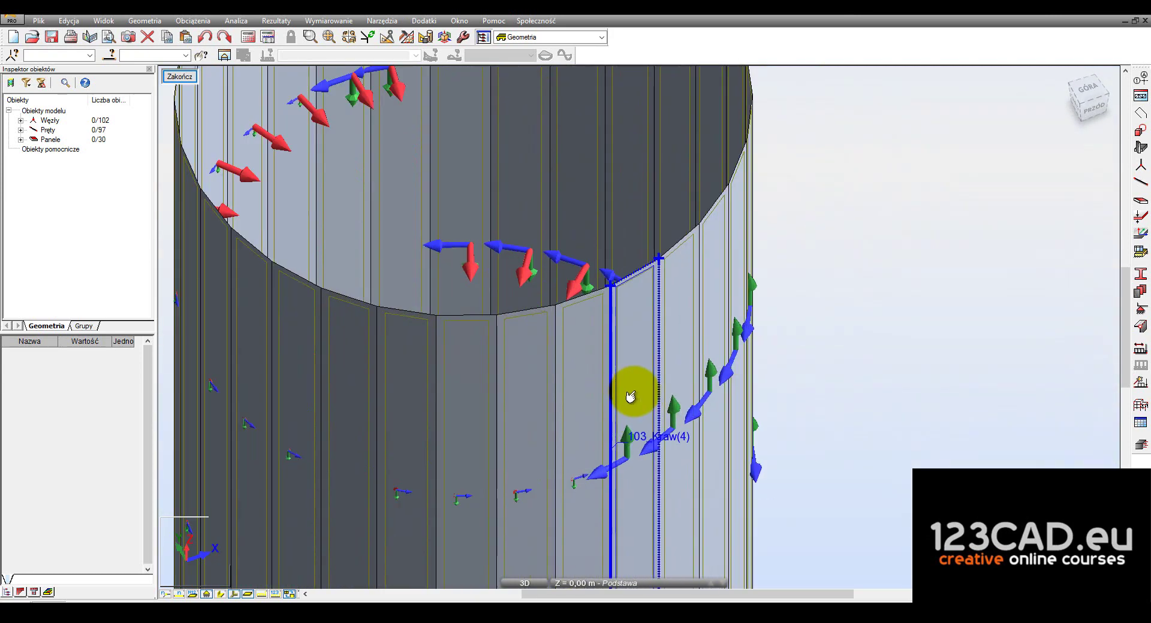
click(630, 393)
scroll(551, 293, down, 1)
scroll(550, 324, down, 1)
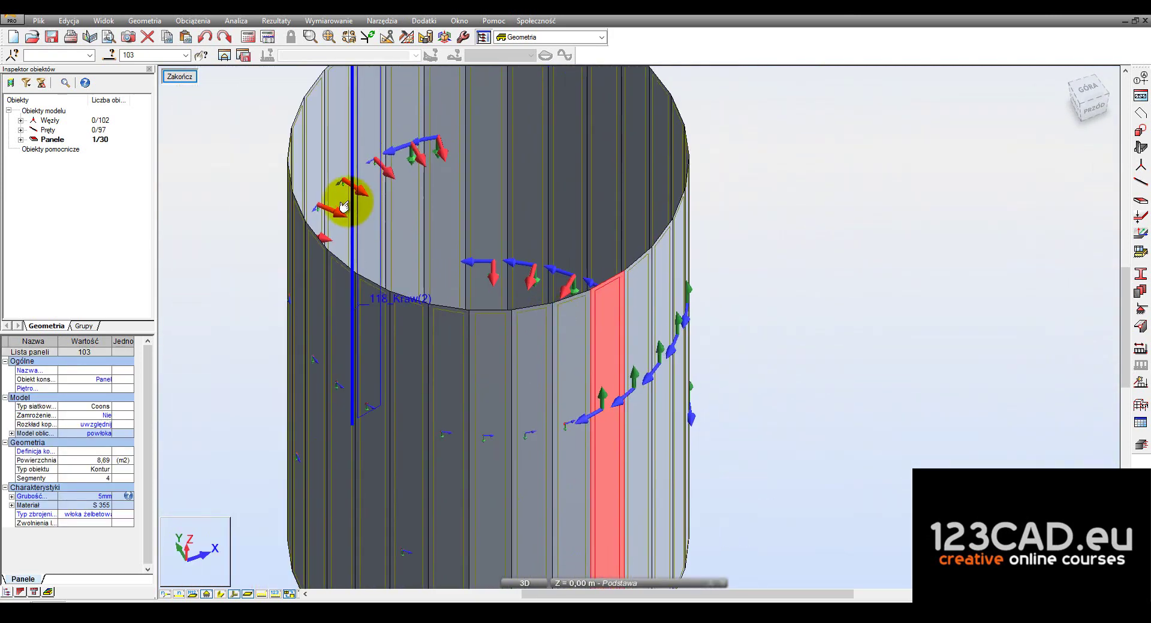
click(103, 21)
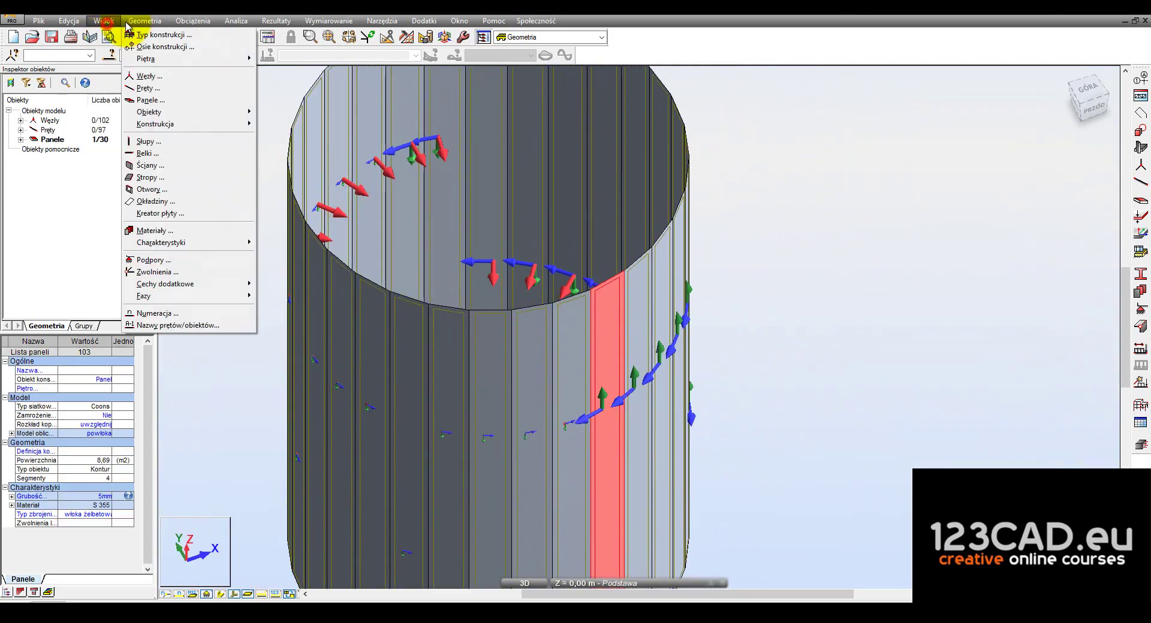
Open the panel local orientation settings and pick an X-direction point on the tank base edge
click(200, 243)
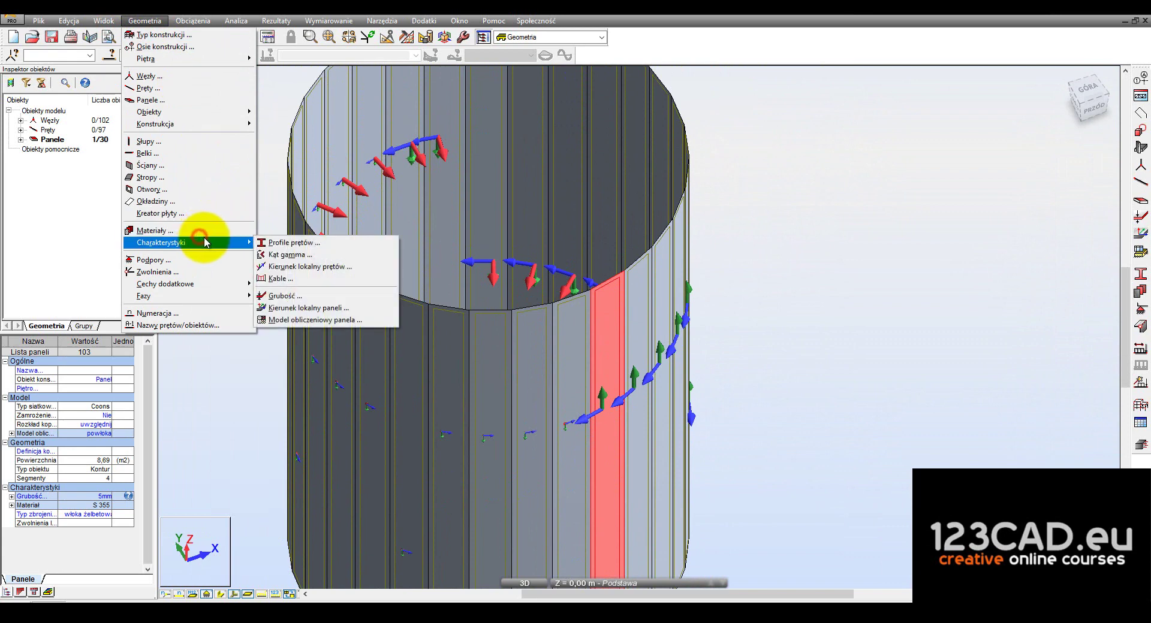
click(320, 310)
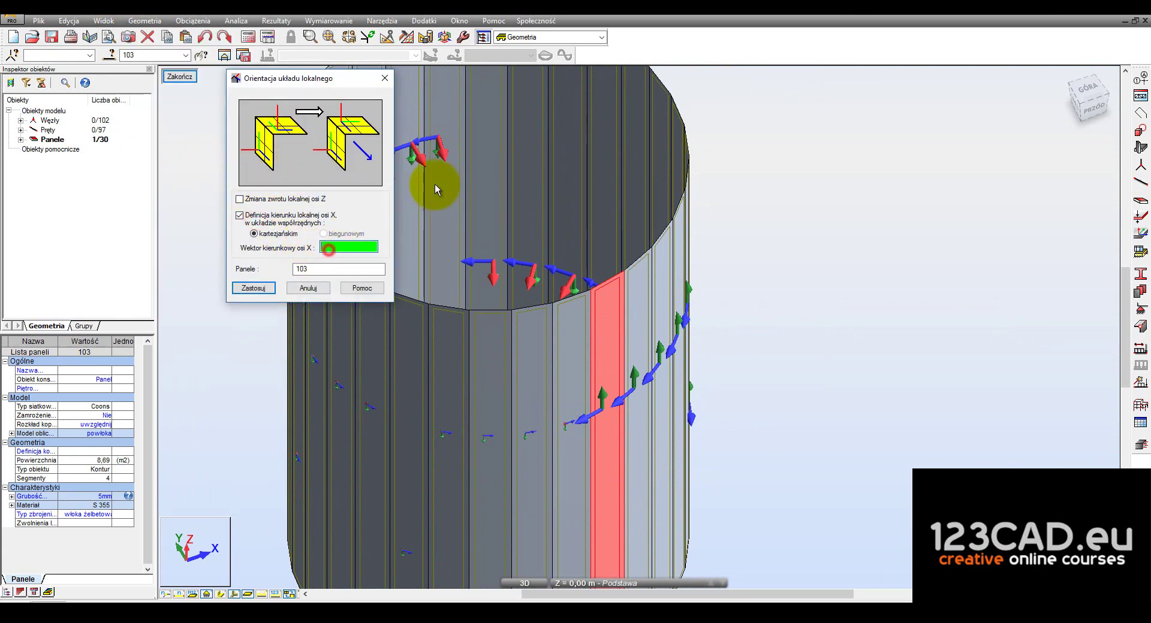
scroll(435, 190, down, 1)
scroll(535, 532, up, 3)
click(526, 537)
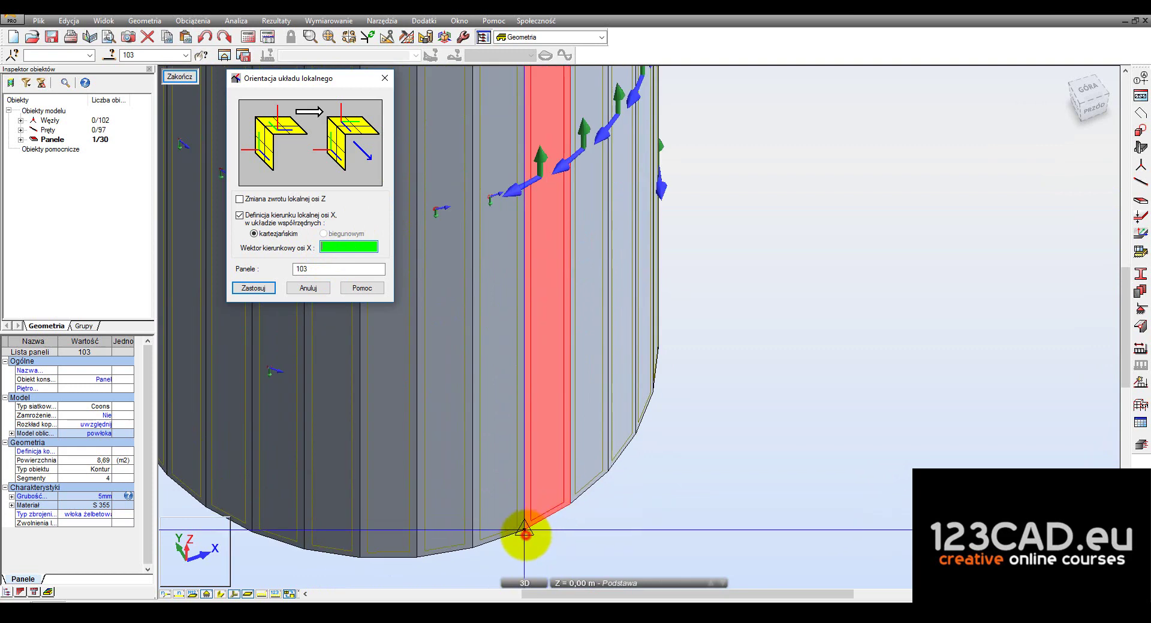
click(570, 504)
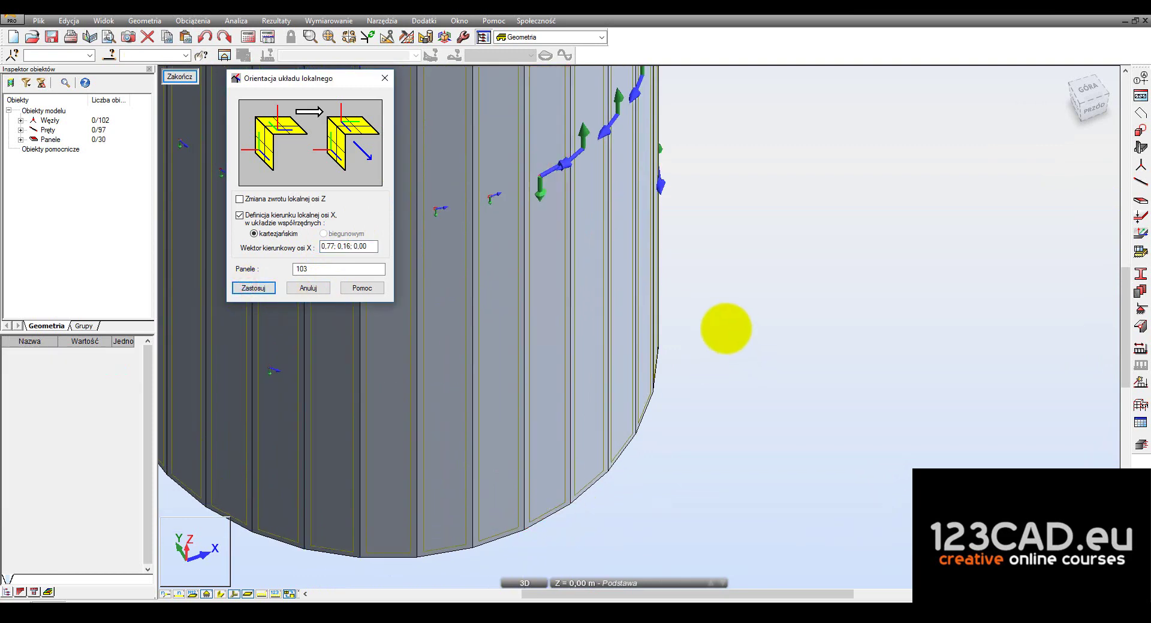
scroll(714, 374, down, 2)
shift+middle_drag(714, 378, 683, 381)
click(361, 256)
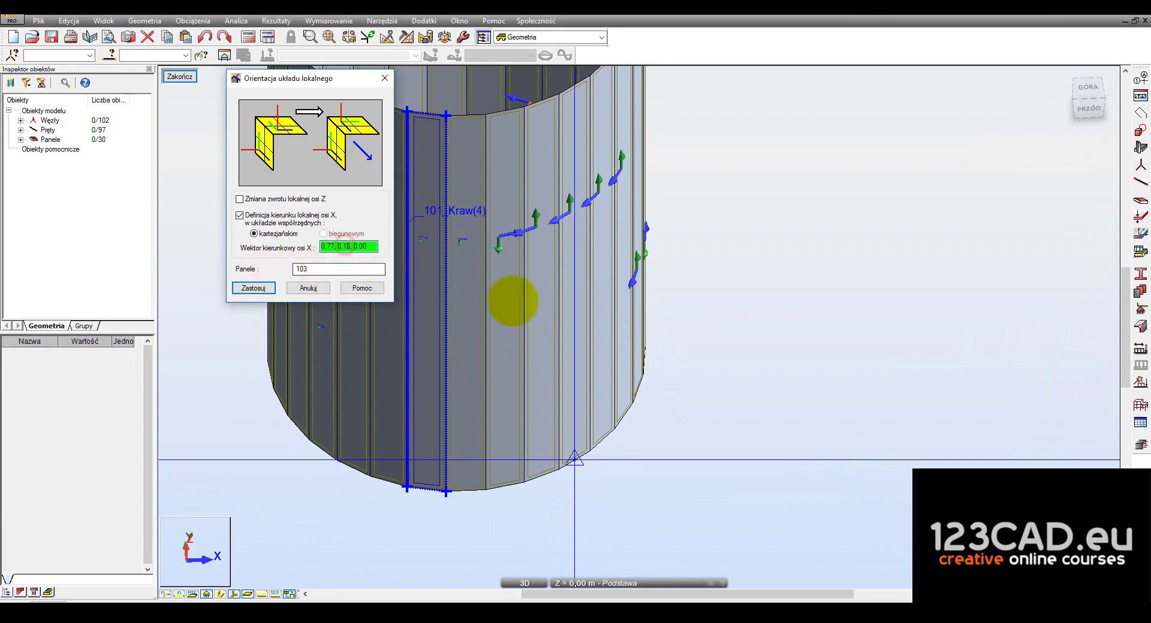
Reorient wall panel 104's local X-axis along the tank base
click(311, 266)
scroll(526, 281, up, 1)
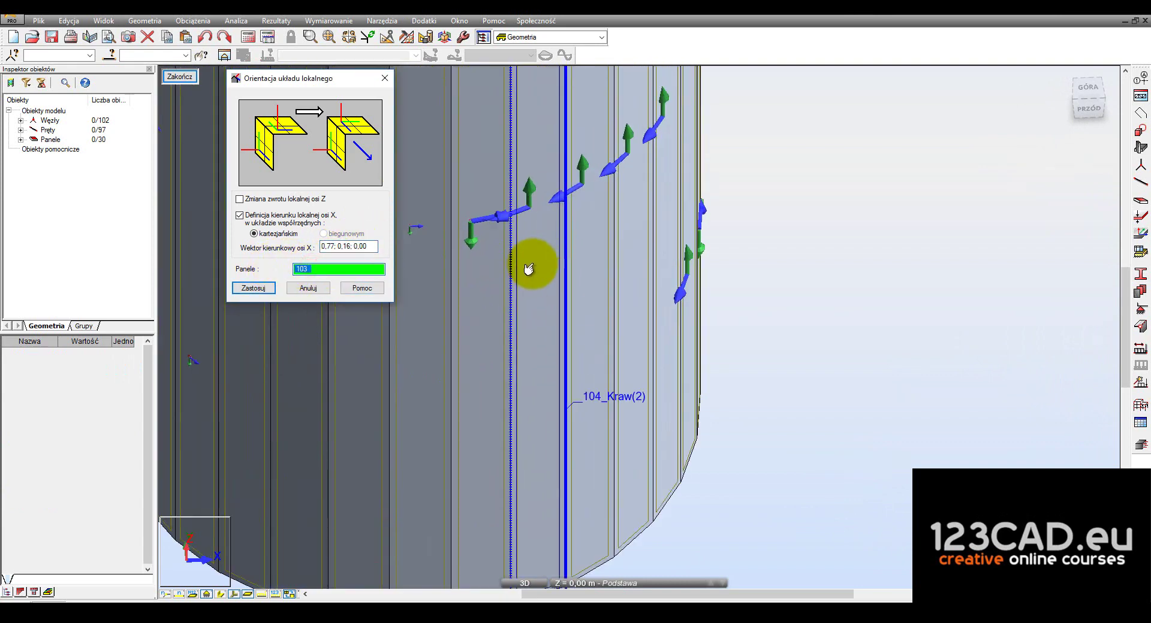
click(531, 263)
scroll(531, 263, down, 1)
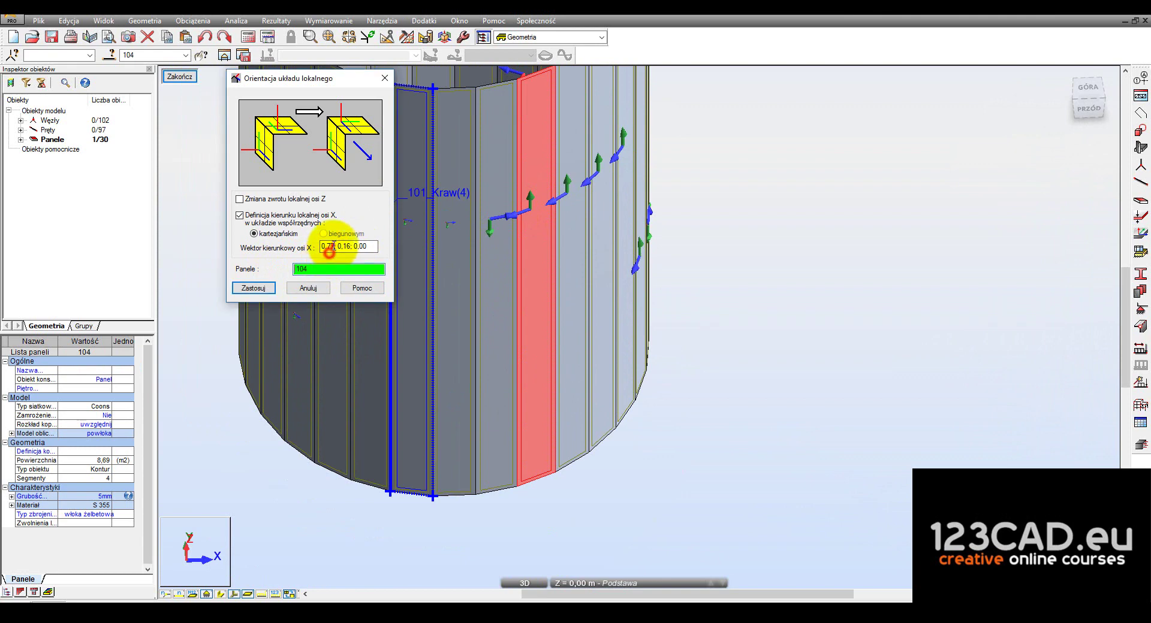
shift+middle_drag(545, 483, 503, 496)
click(568, 475)
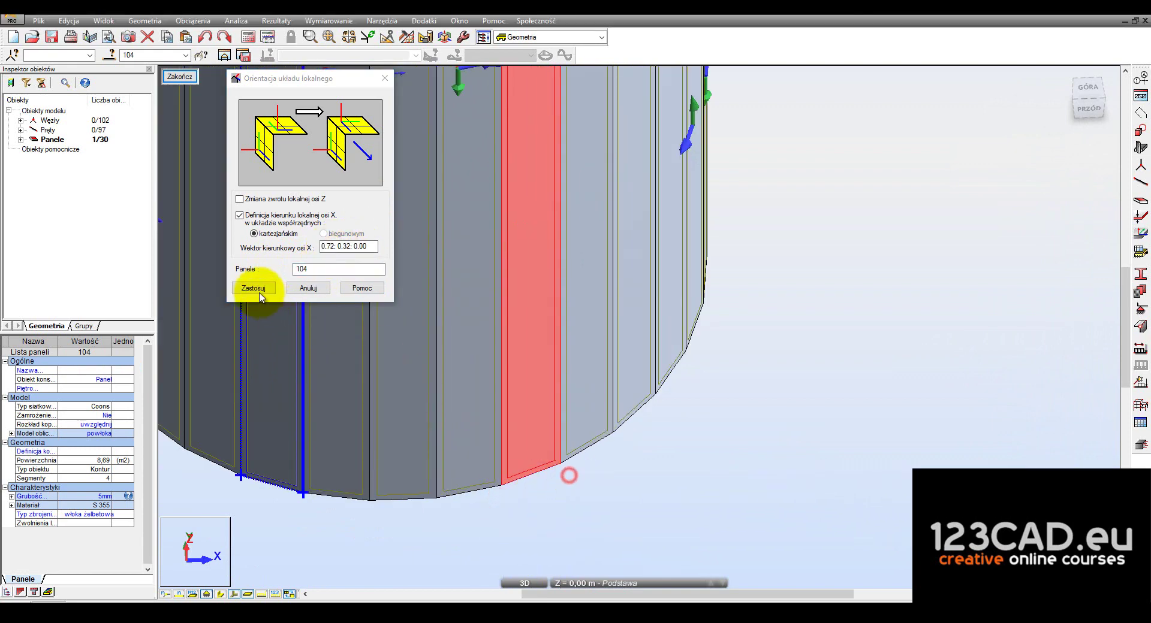
click(251, 290)
Set wall panel 105's local X direction from a point on the tank base
scroll(675, 503, down, 3)
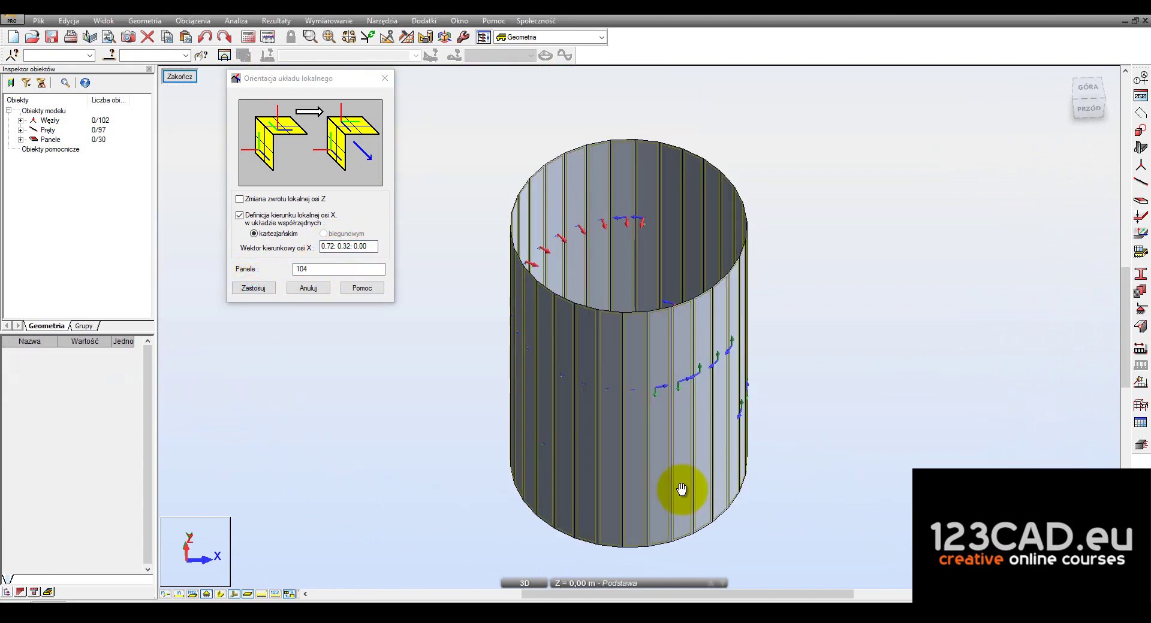
scroll(674, 414, up, 1)
scroll(695, 403, up, 1)
scroll(696, 404, up, 1)
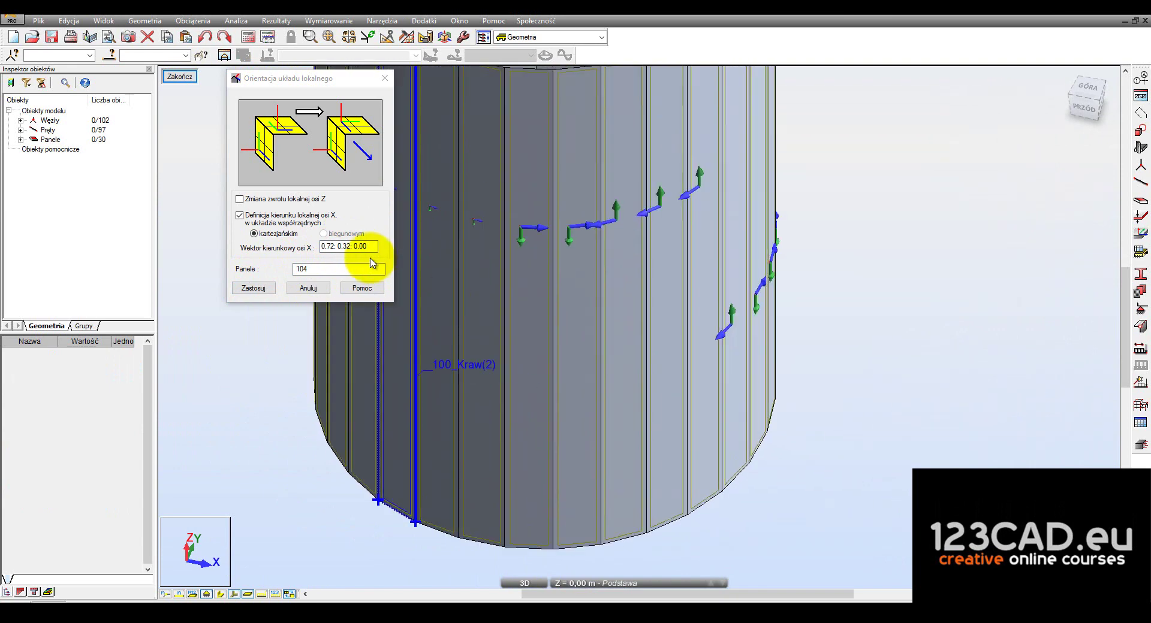
click(333, 268)
click(637, 249)
click(358, 251)
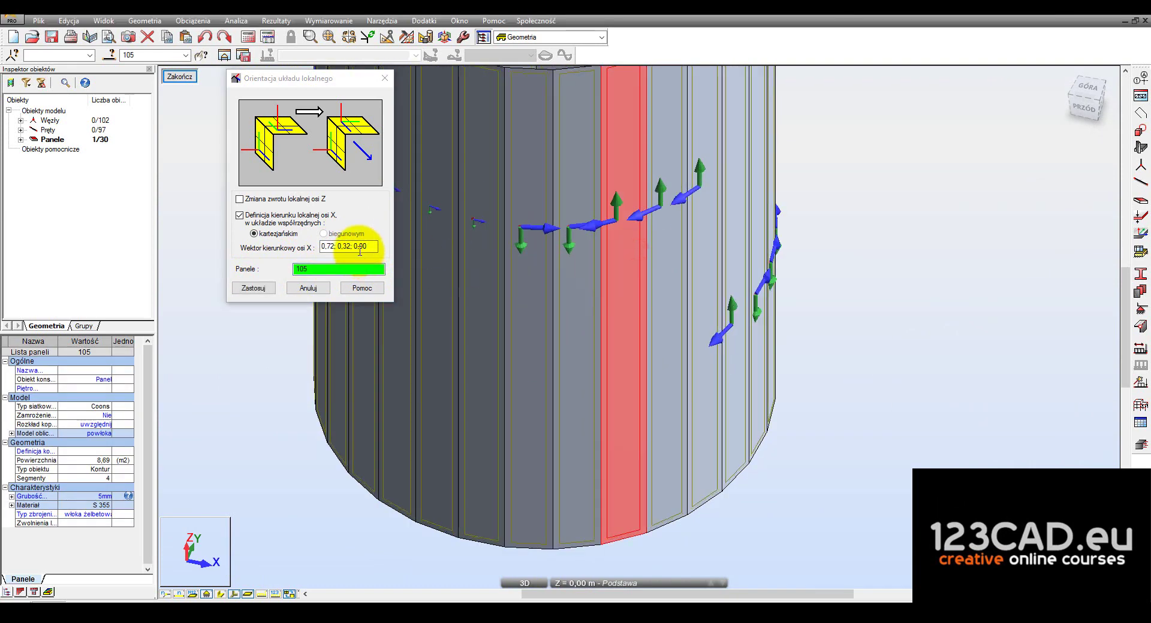
click(602, 552)
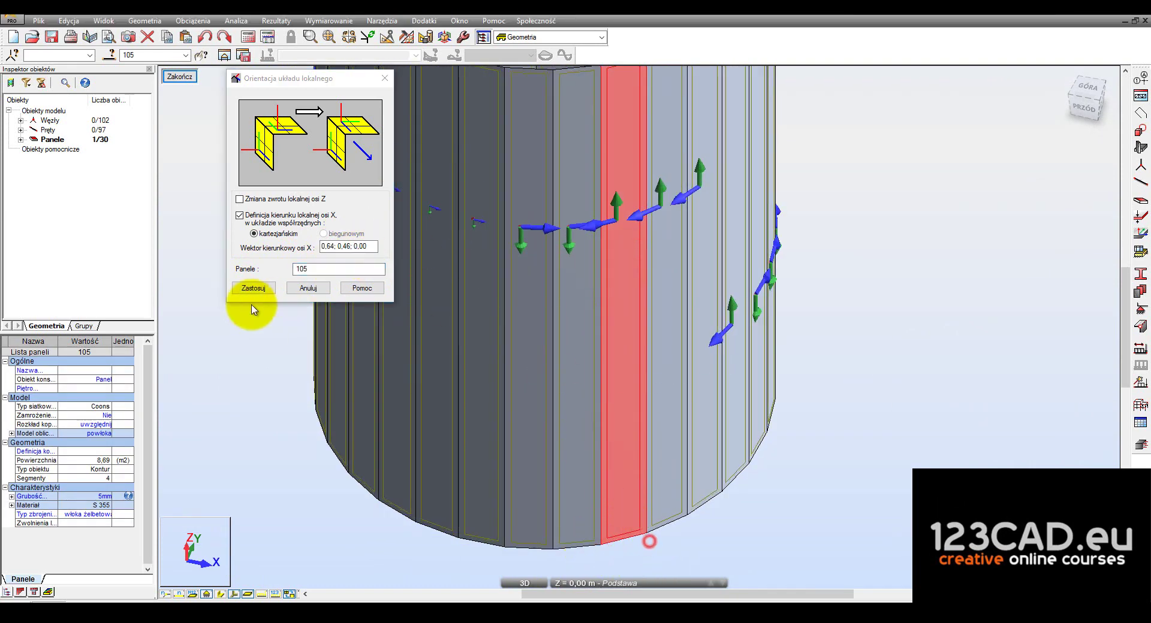
click(252, 289)
Apply the new local X direction to wall panel 106
shift+middle_drag(462, 366, 622, 433)
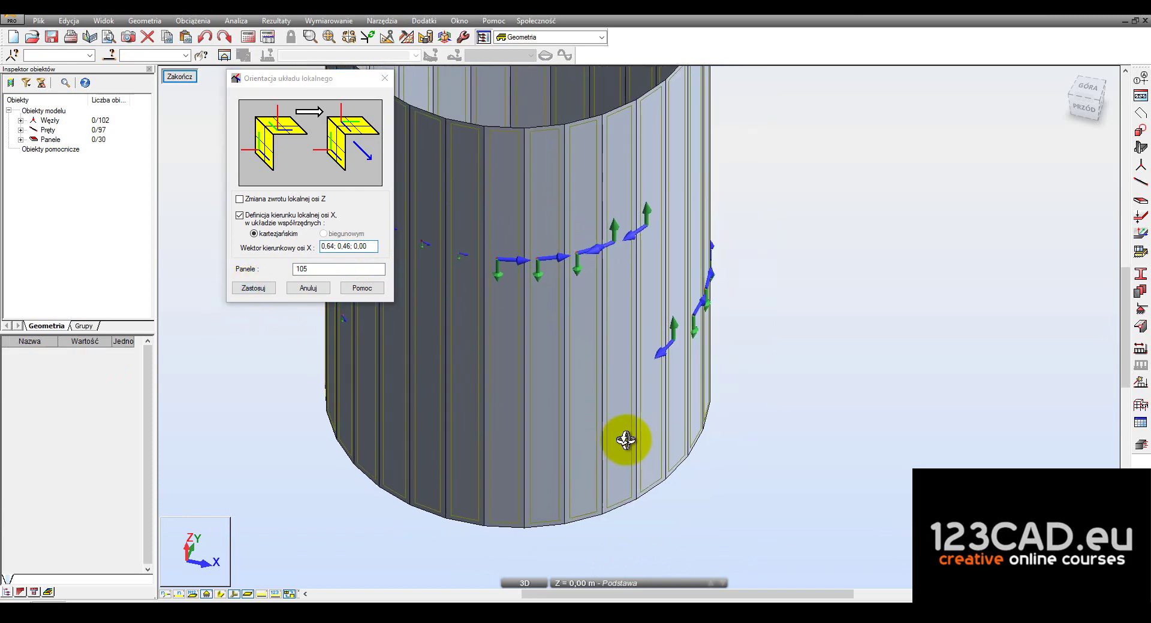
click(332, 269)
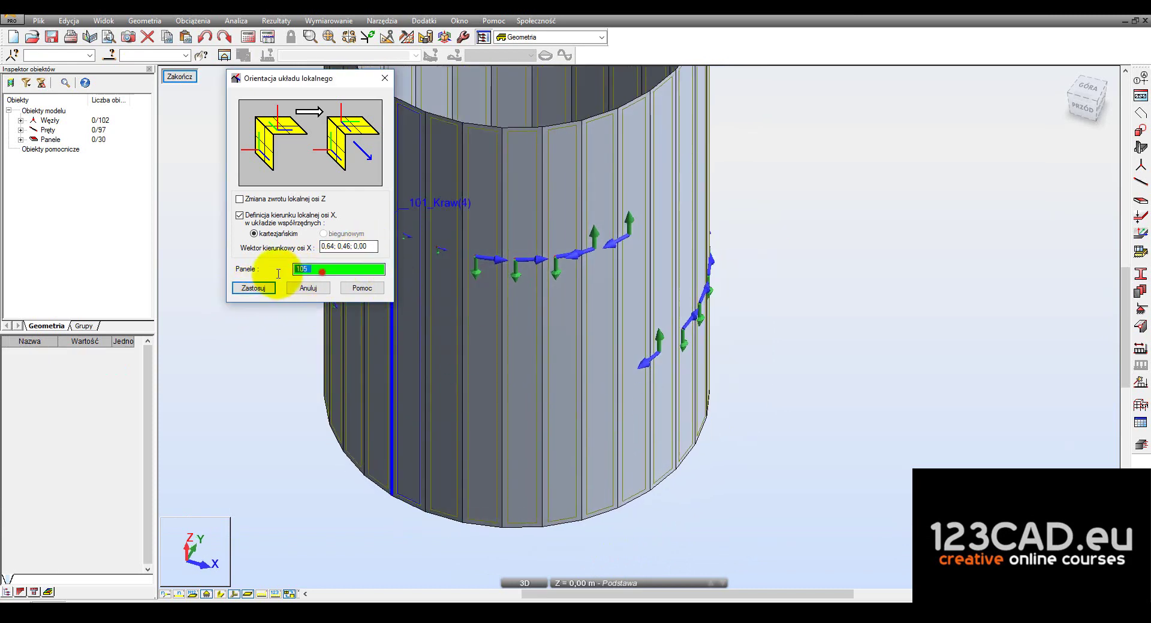
click(605, 297)
scroll(629, 521, up, 3)
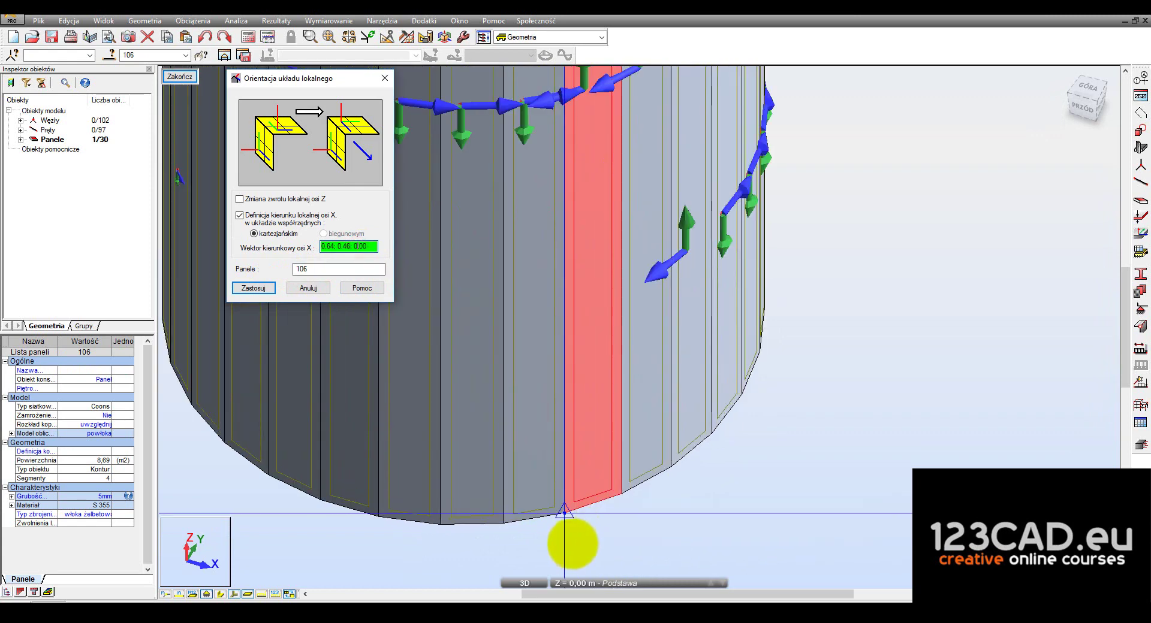
click(253, 288)
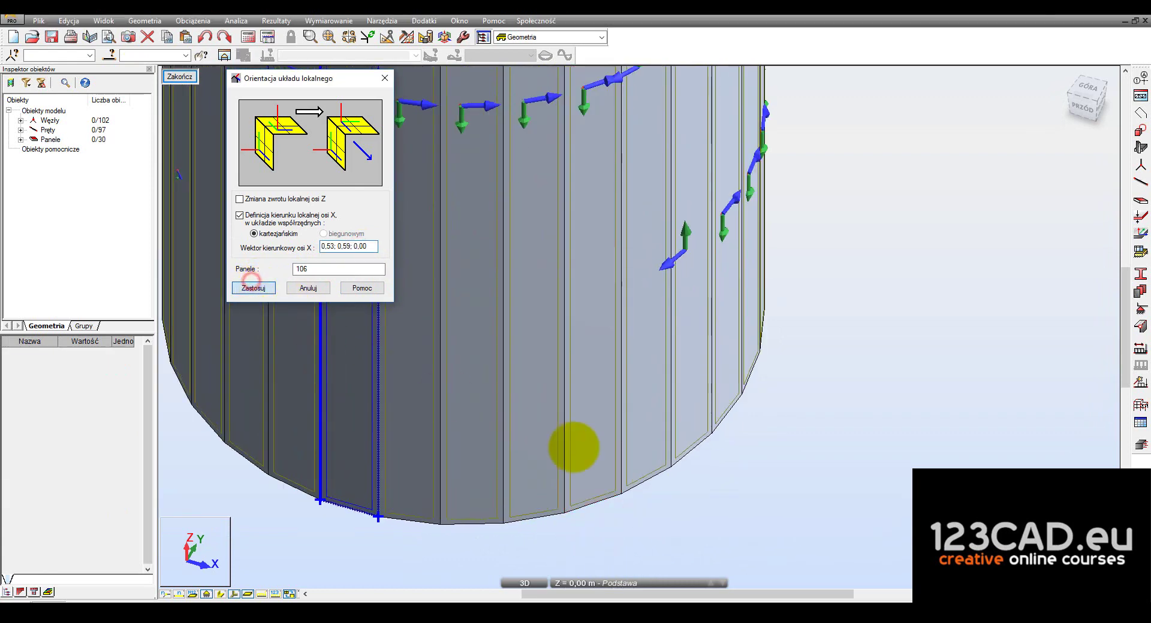
Set wall panel 107's local X vector to 0.39; 0.68; 0.00 using two base points
scroll(701, 491, down, 2)
shift+middle_drag(701, 491, 663, 493)
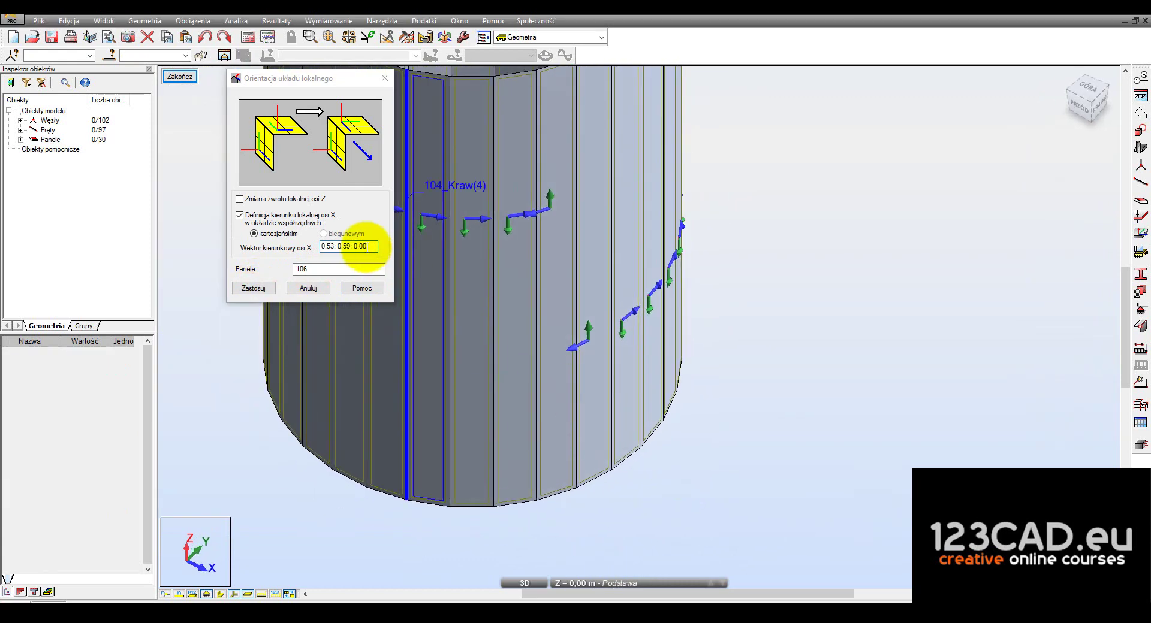
click(552, 234)
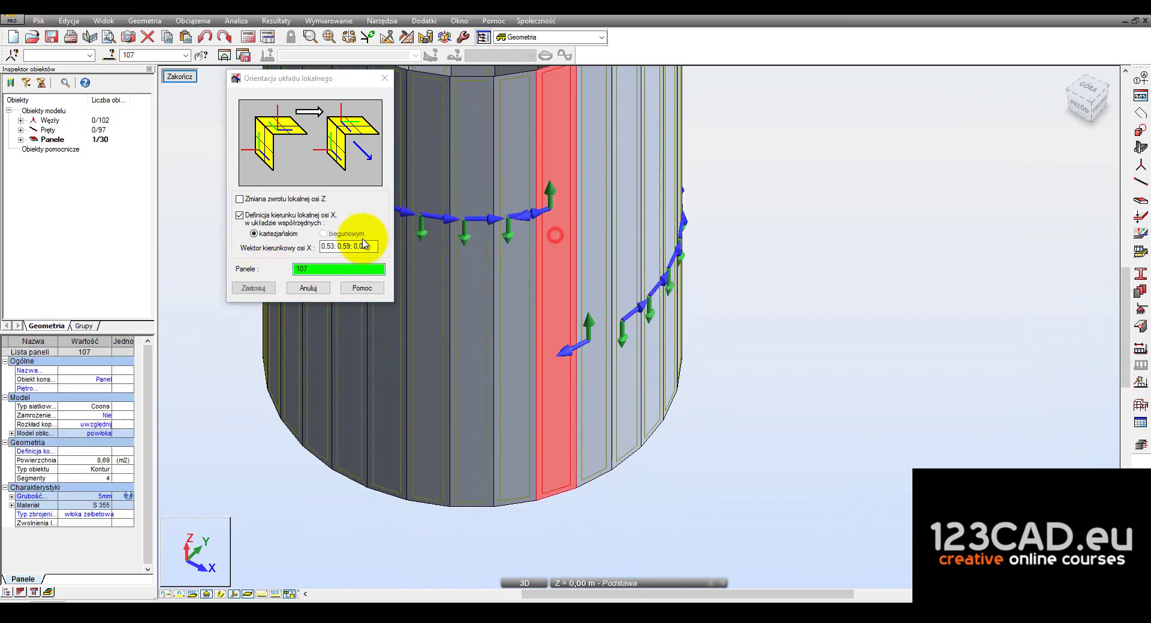
click(540, 514)
click(588, 505)
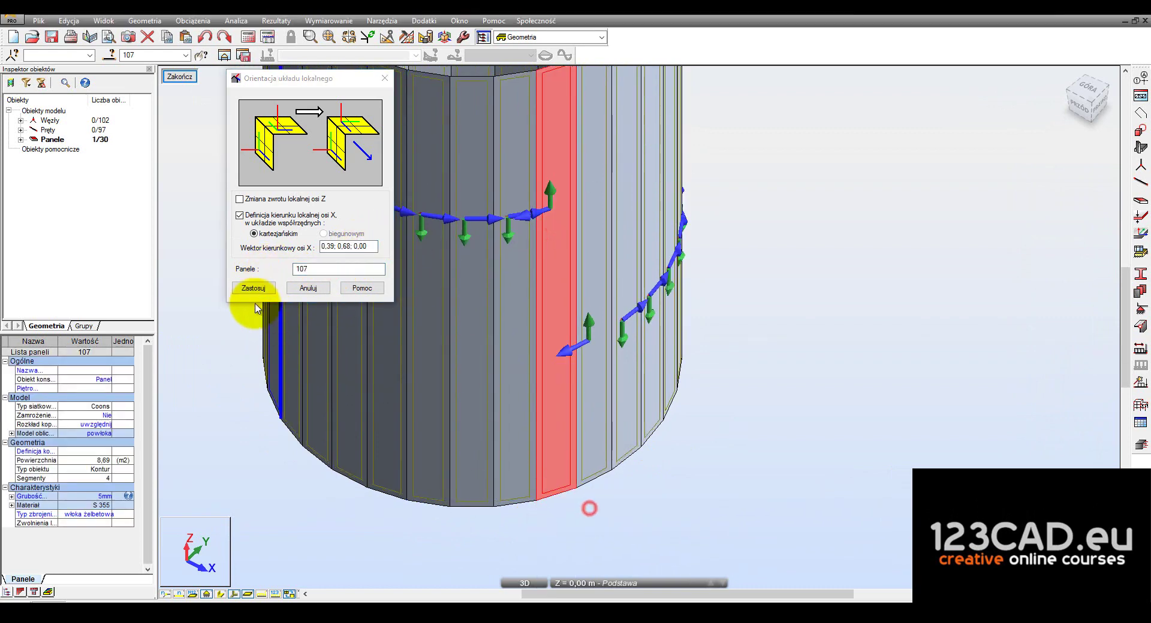
click(252, 288)
Set wall panel 108's local X vector to 0.24; 0.75; 0.00 from two base points
shift+middle_drag(725, 442, 654, 423)
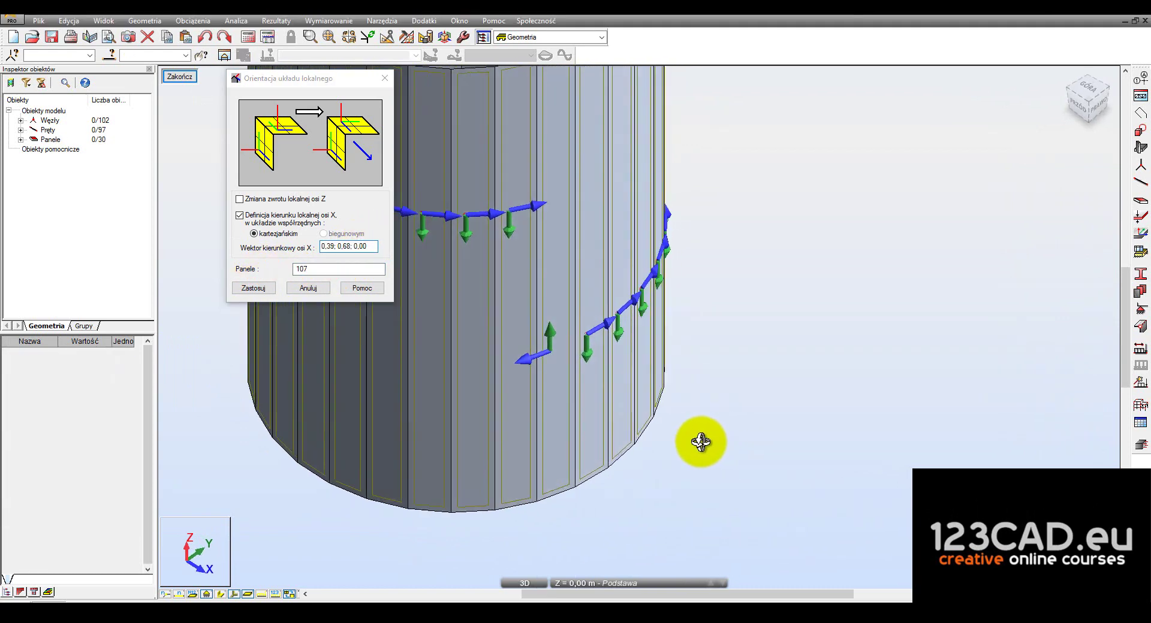
click(300, 267)
click(521, 308)
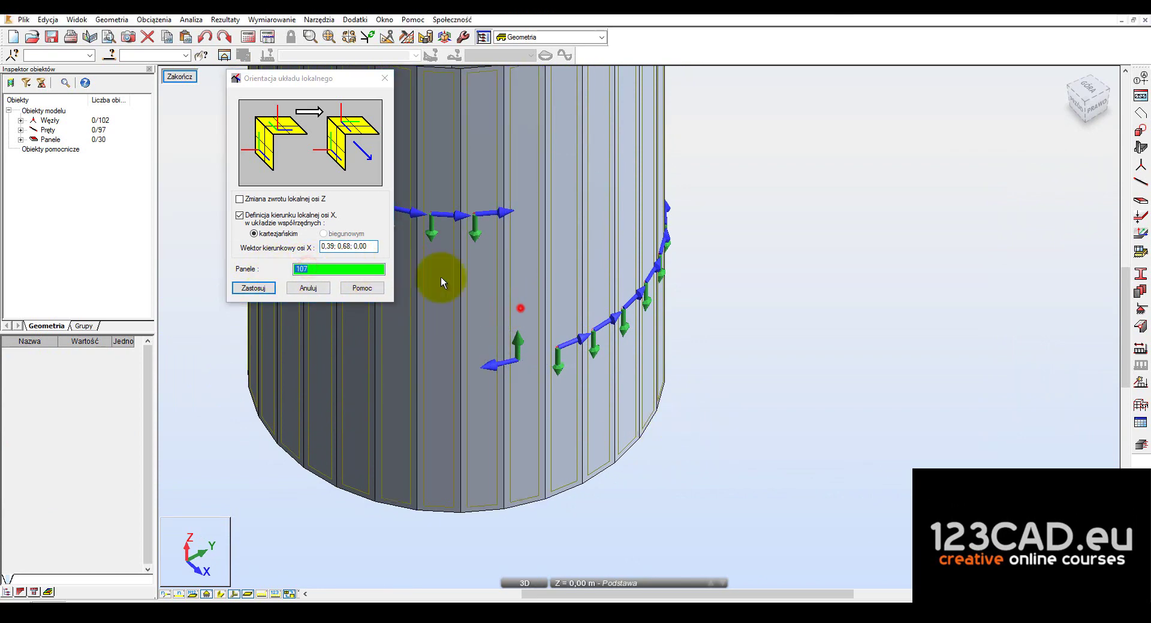
click(354, 242)
click(514, 524)
click(545, 522)
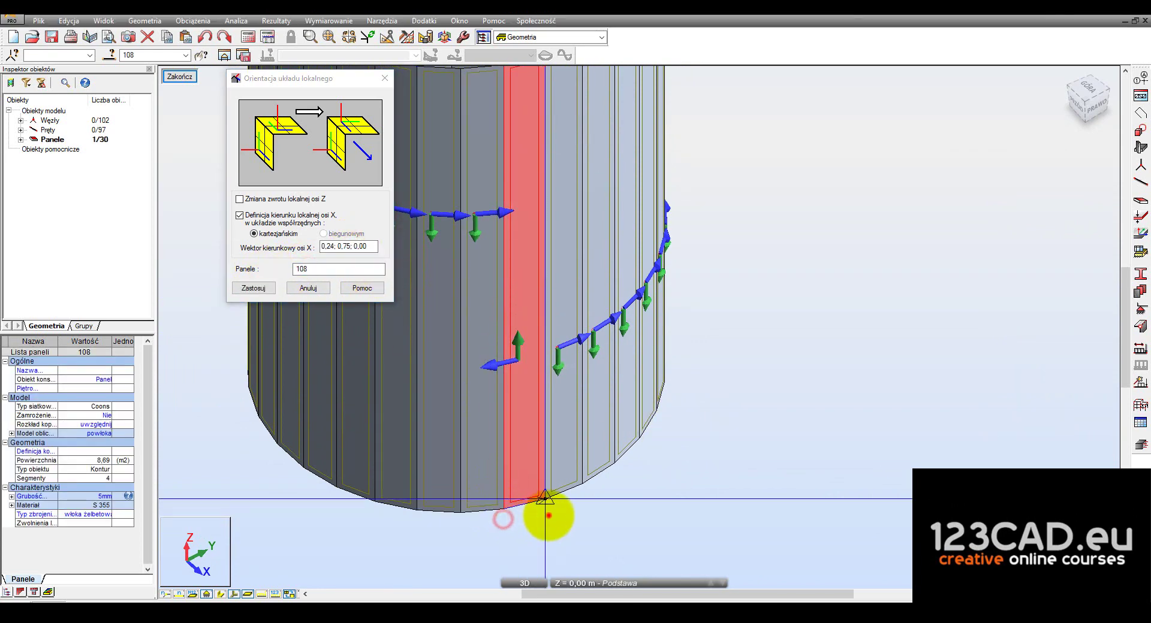
click(256, 290)
scroll(801, 359, down, 3)
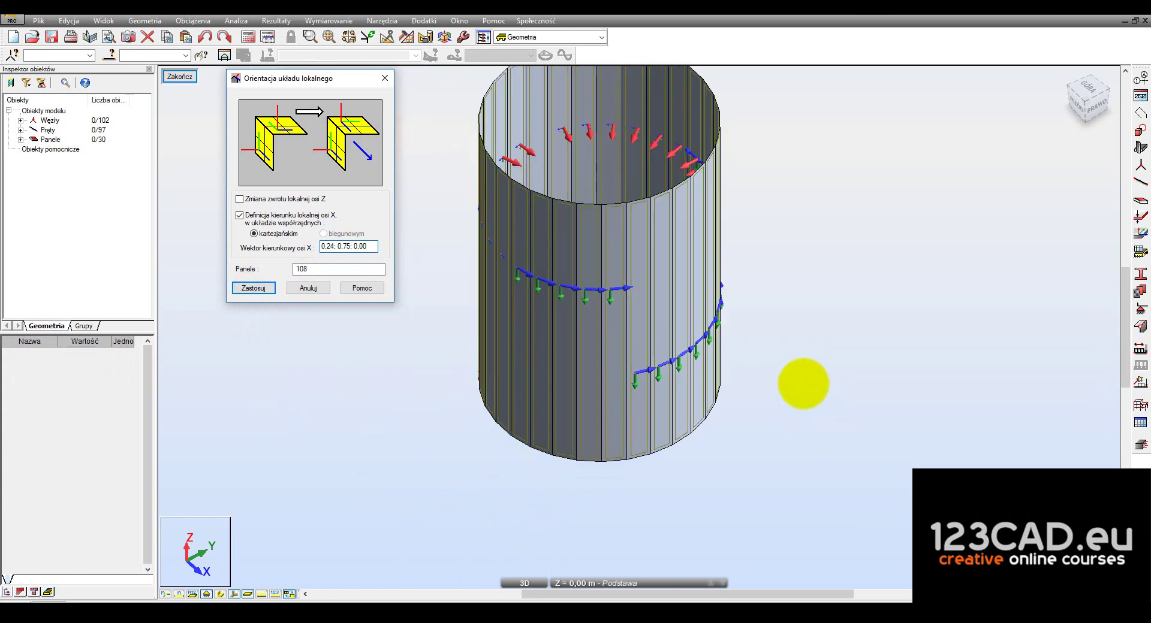
mouse_move(802, 383)
middle_down()
mouse_move(796, 394)
mouse_move(670, 370)
mouse_move(594, 371)
mouse_move(621, 421)
mouse_move(662, 411)
middle_up()
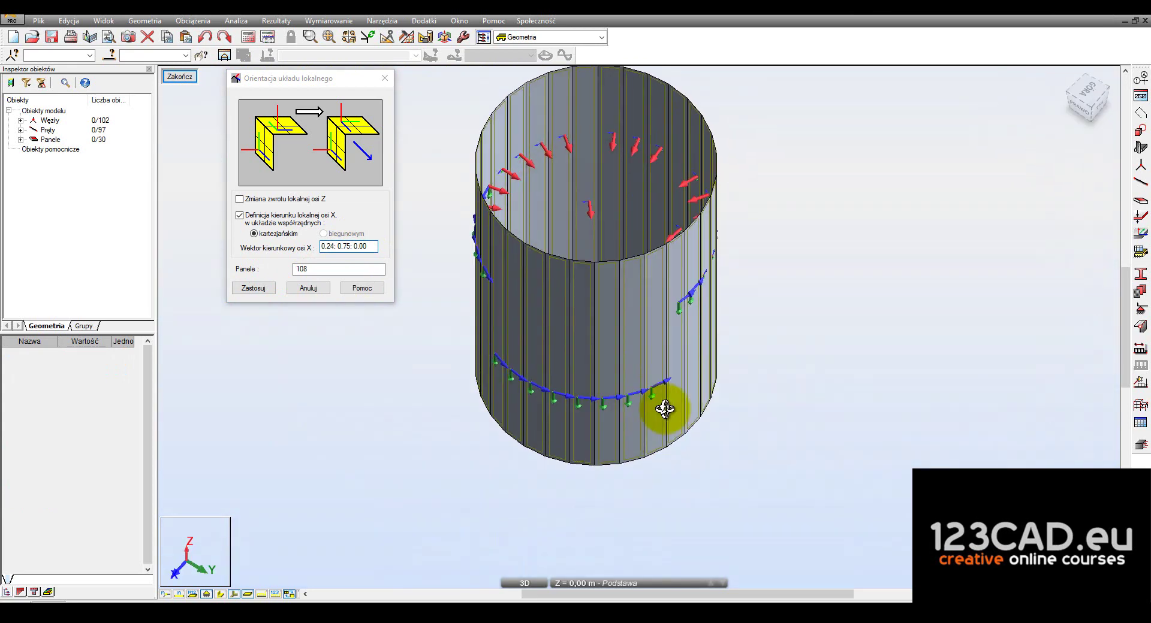
Cancel the local-axis orientation window and move between top and side views of the tank
click(309, 289)
scroll(637, 370, up, 3)
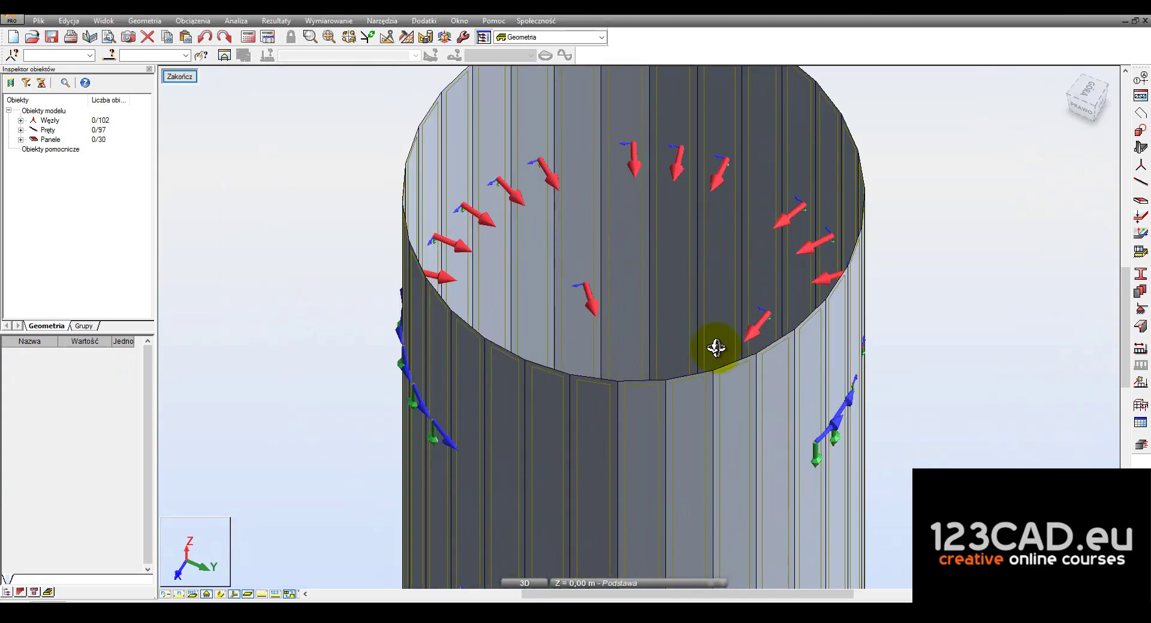
scroll(552, 266, down, 5)
mouse_move(586, 342)
shift+middle_down()
mouse_move(591, 381)
mouse_move(552, 372)
mouse_move(569, 379)
shift+middle_up()
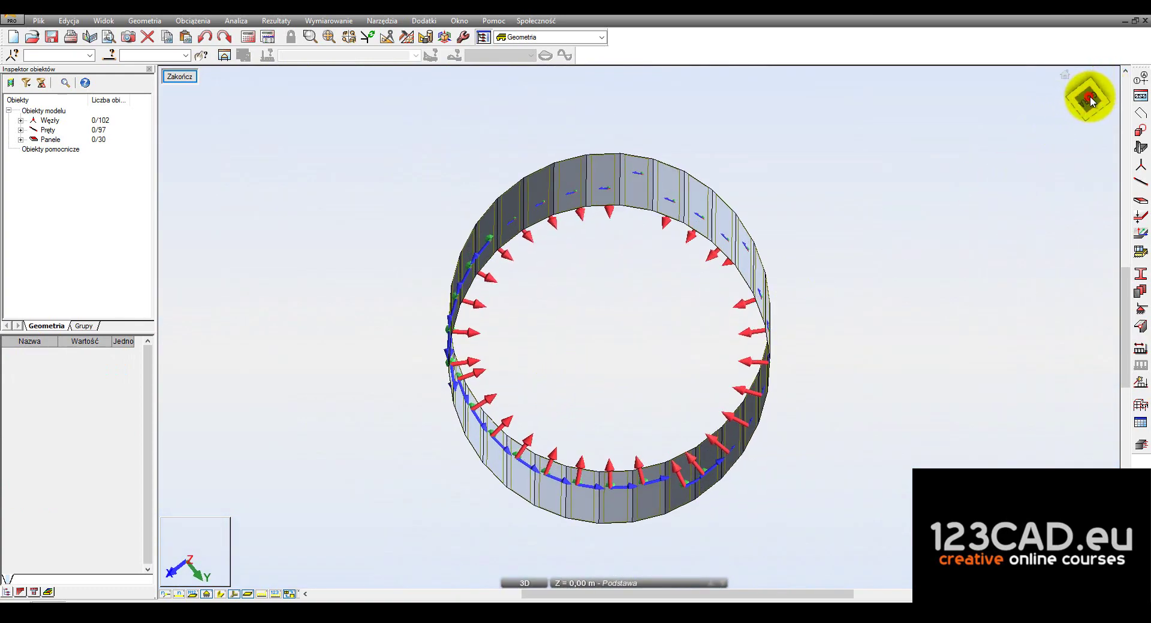
click(1089, 99)
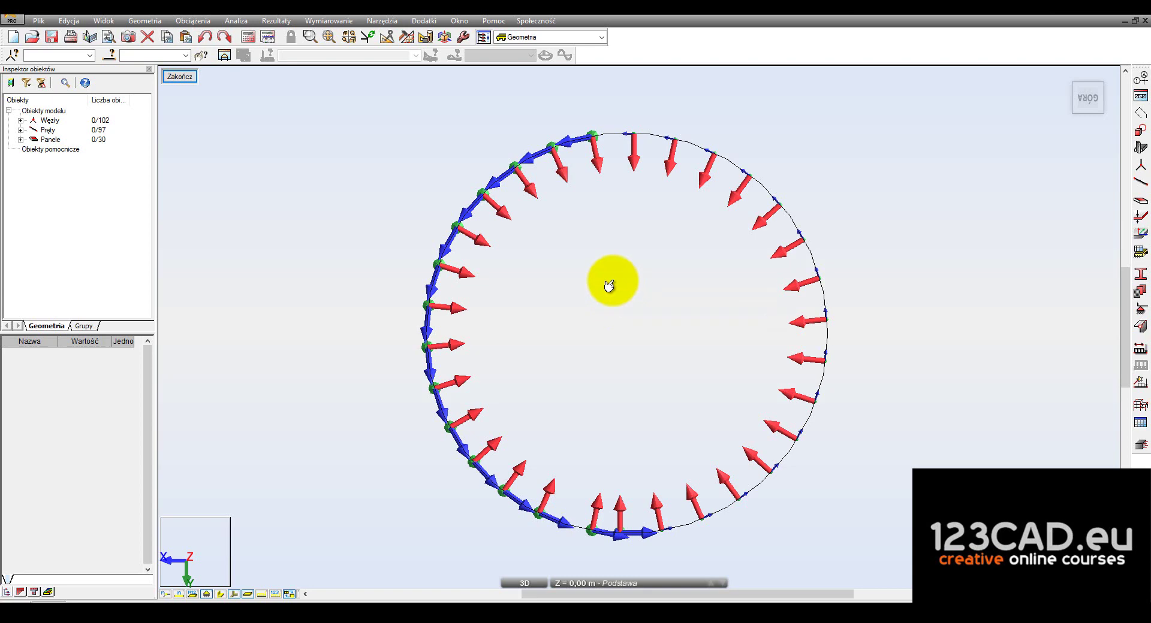
drag(609, 286, 609, 286)
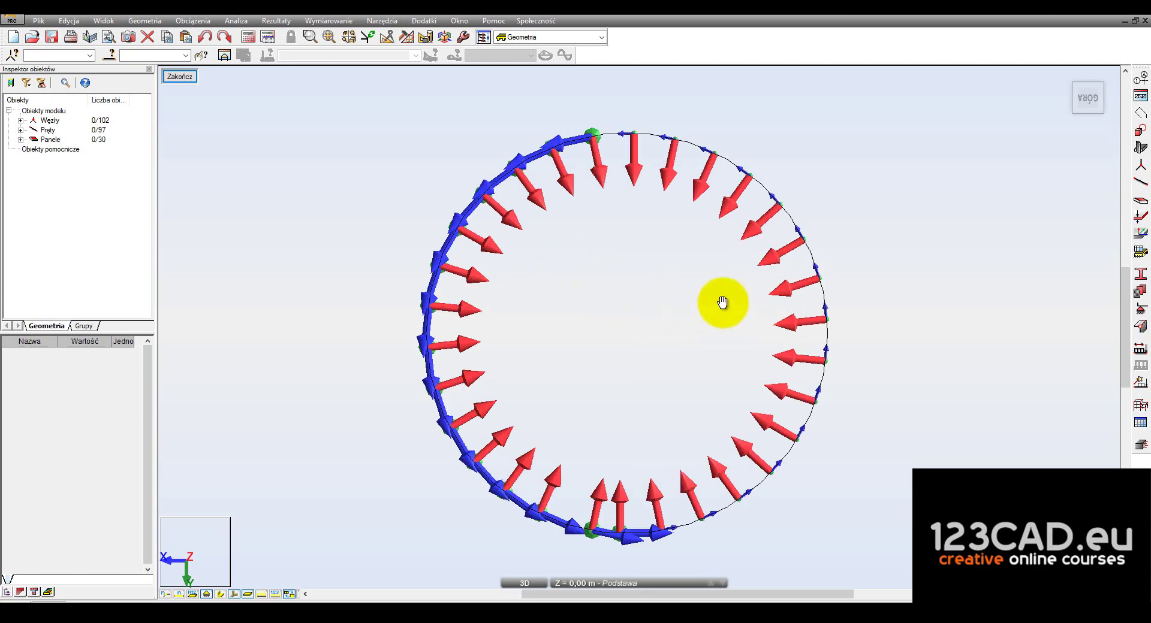
drag(722, 303, 623, 509)
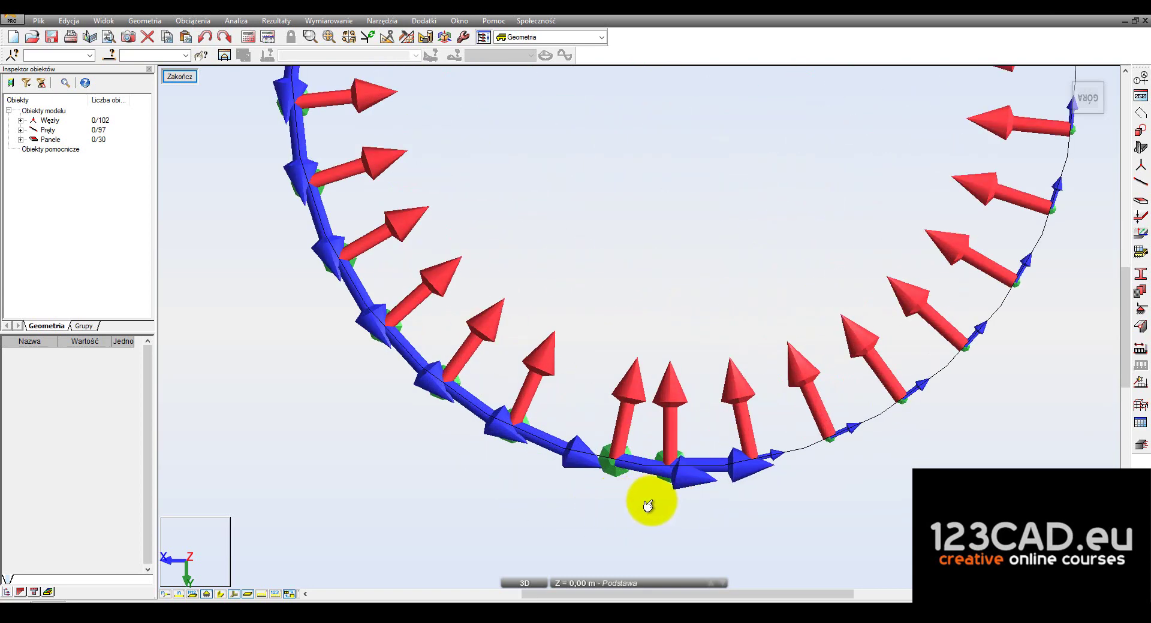
drag(735, 523, 742, 496)
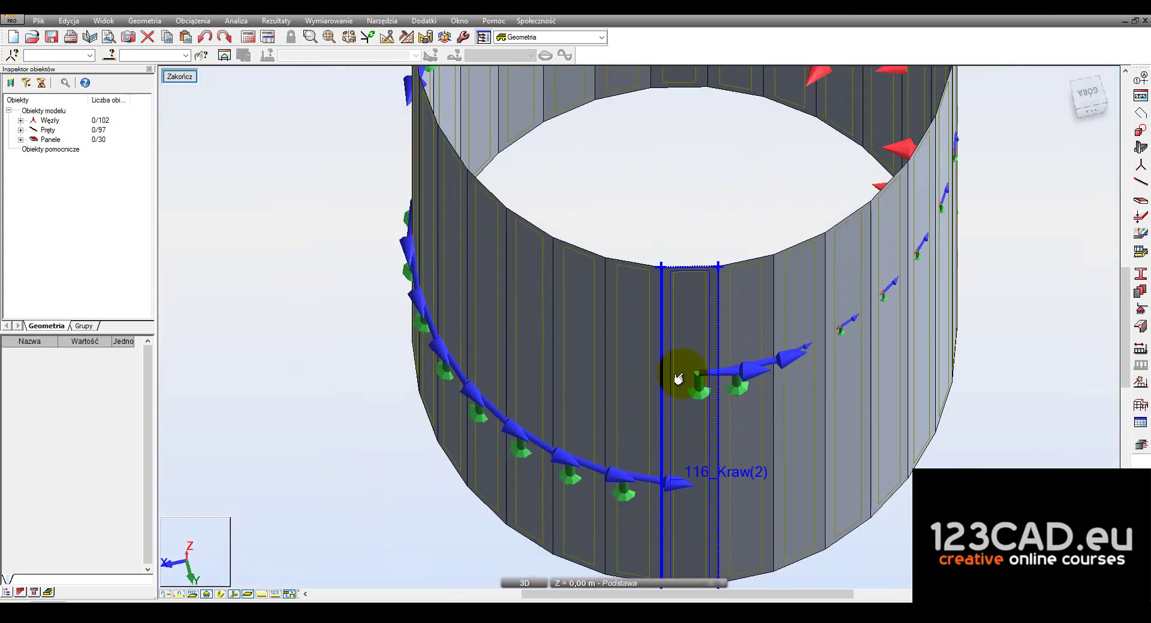
scroll(719, 421, down, 3)
drag(648, 266, 659, 354)
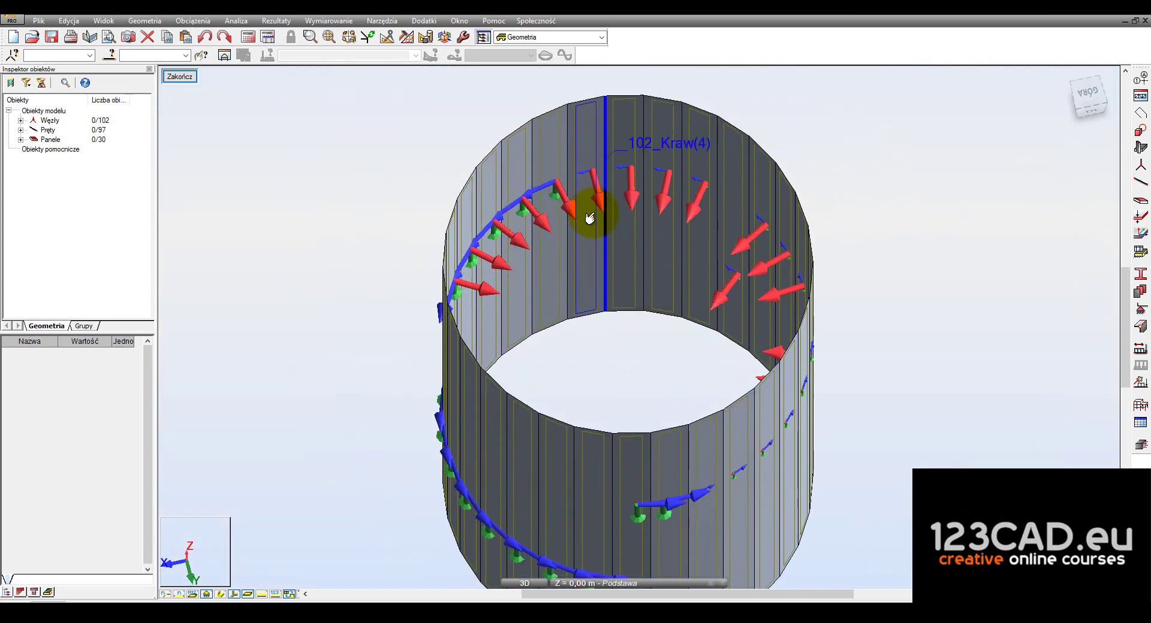
scroll(611, 290, down, 2)
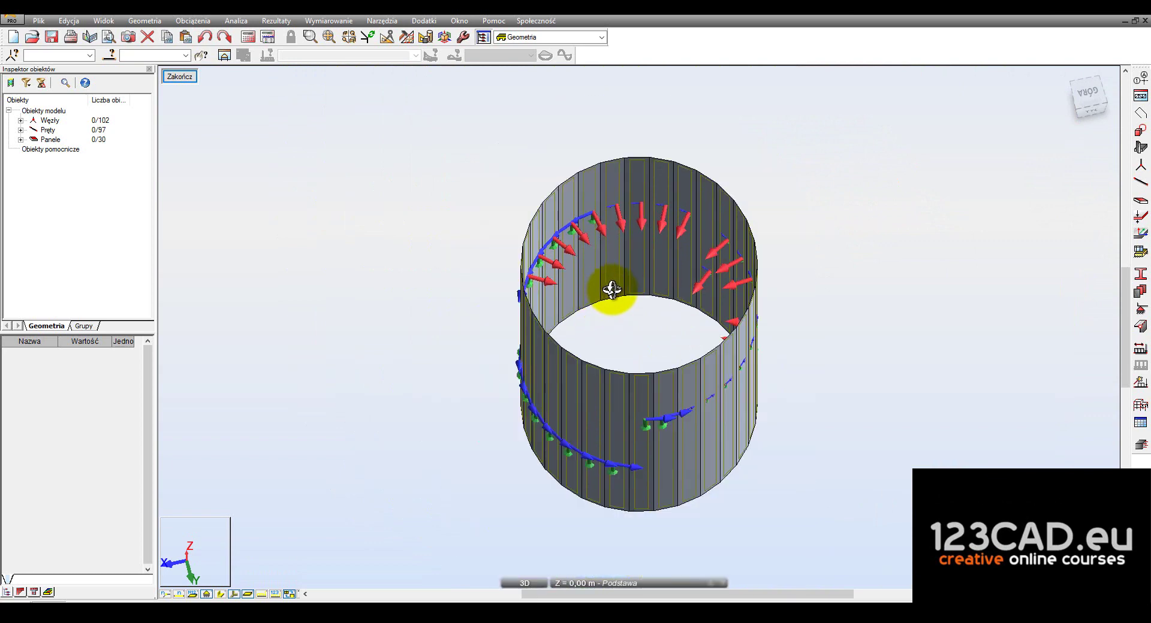
mouse_move(808, 411)
mouse_down()
mouse_move(803, 347)
mouse_move(740, 368)
mouse_move(796, 372)
mouse_move(776, 374)
mouse_up()
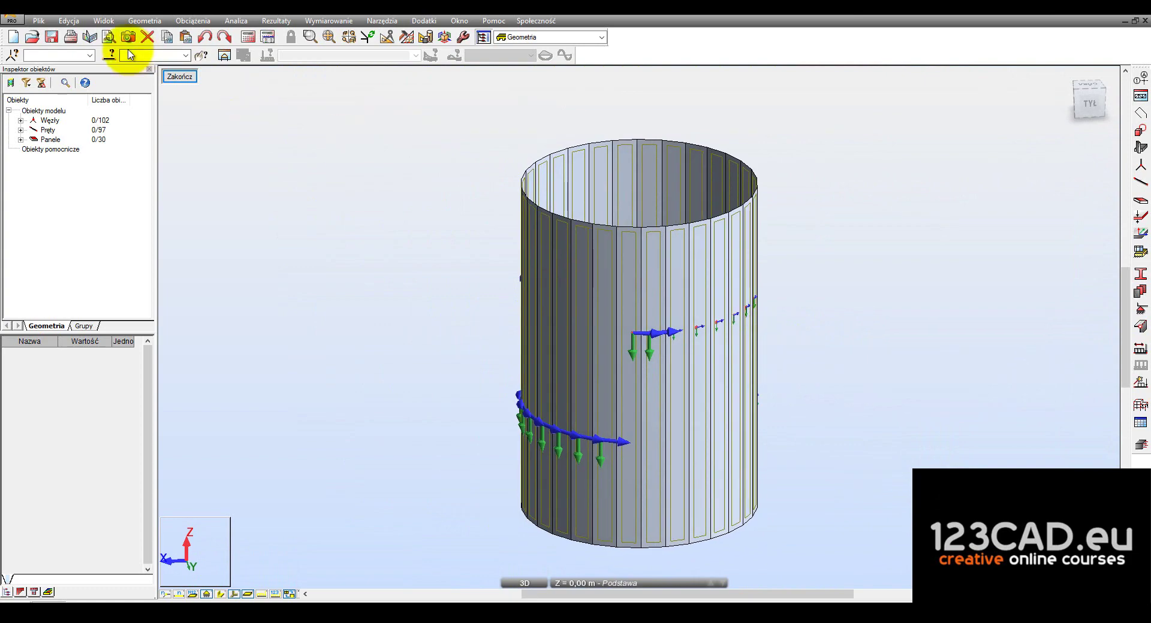
Finish local-axis editing to hide the arrows and start a panel defined by polyline contour
click(167, 78)
scroll(804, 351, up, 3)
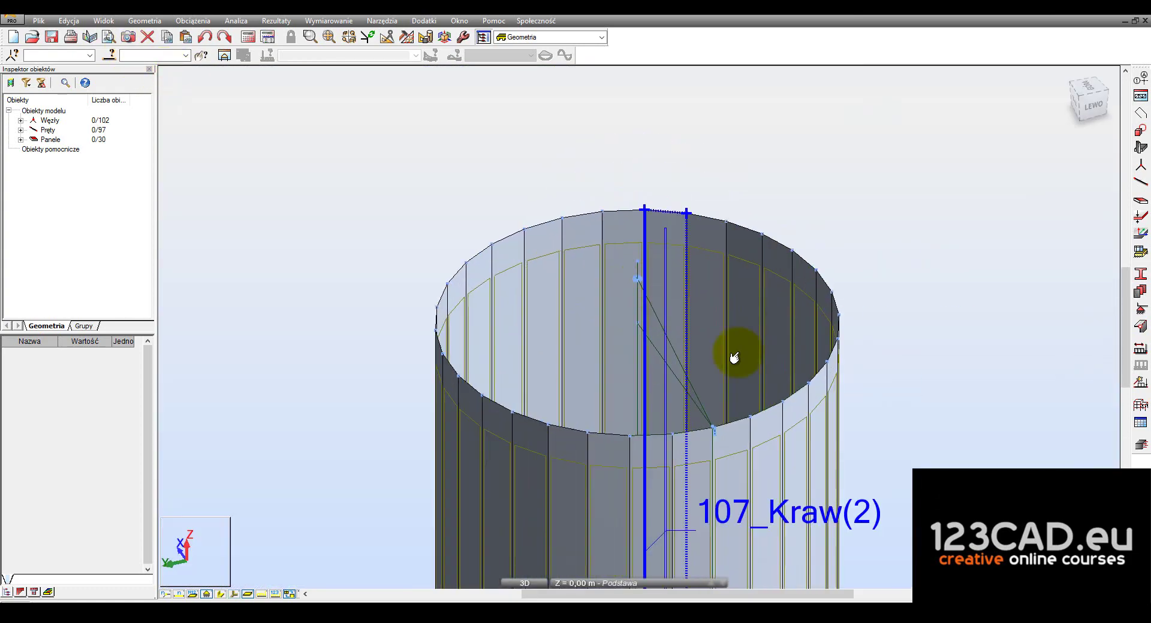
scroll(943, 398, down, 1)
scroll(959, 390, up, 1)
scroll(801, 341, up, 2)
scroll(835, 345, up, 1)
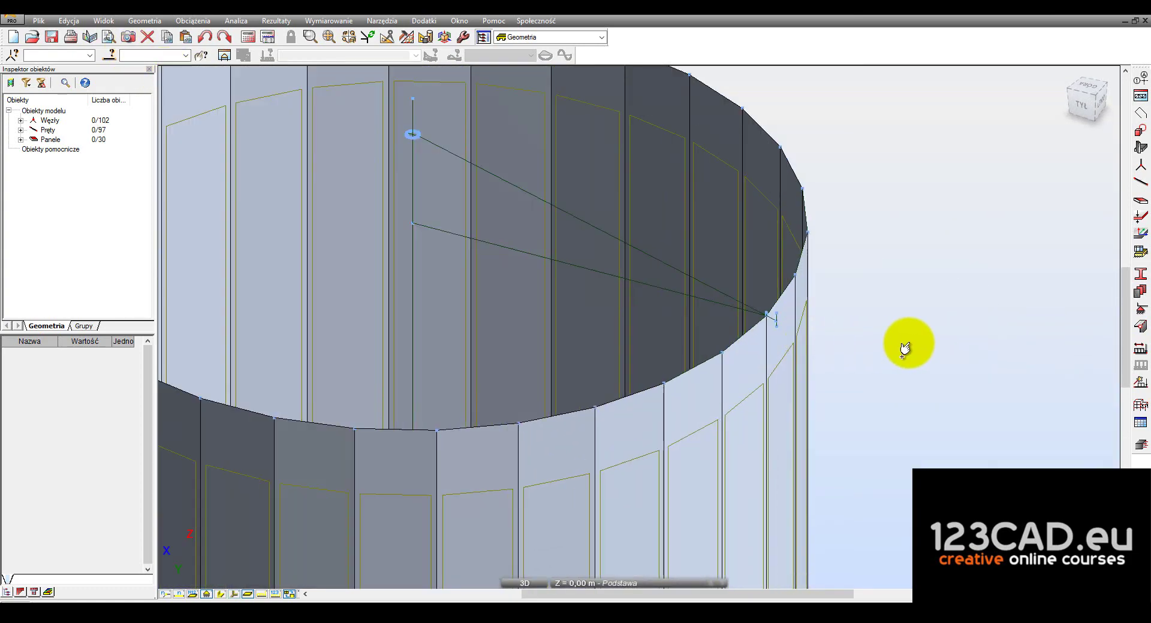
scroll(911, 346, up, 1)
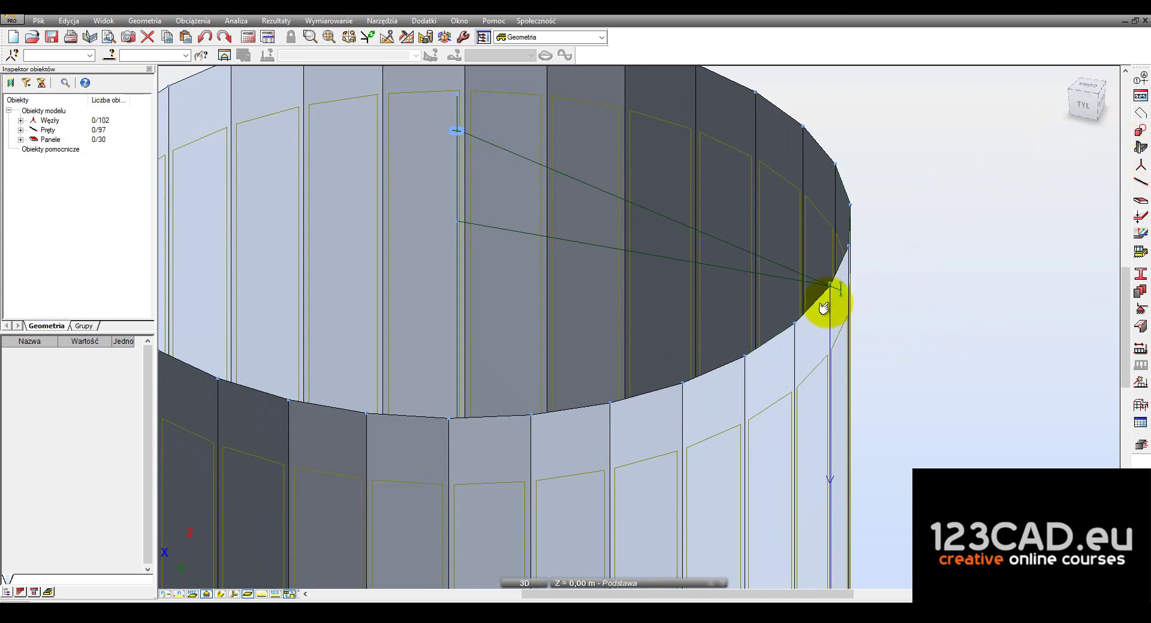
scroll(823, 308, up, 2)
scroll(892, 288, down, 3)
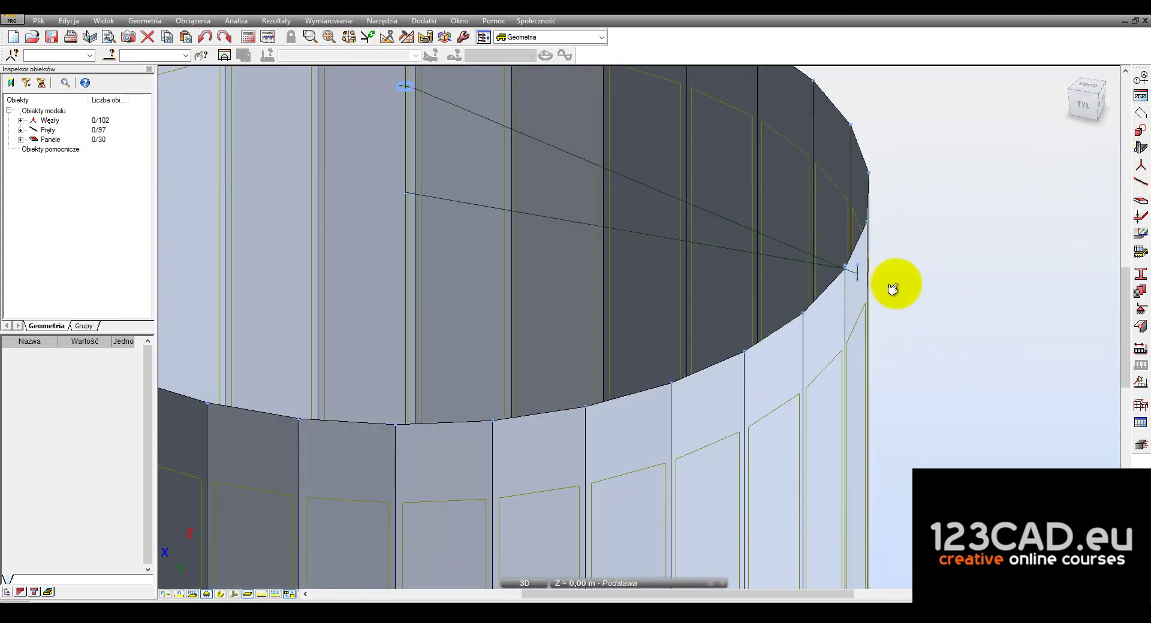
scroll(892, 289, down, 2)
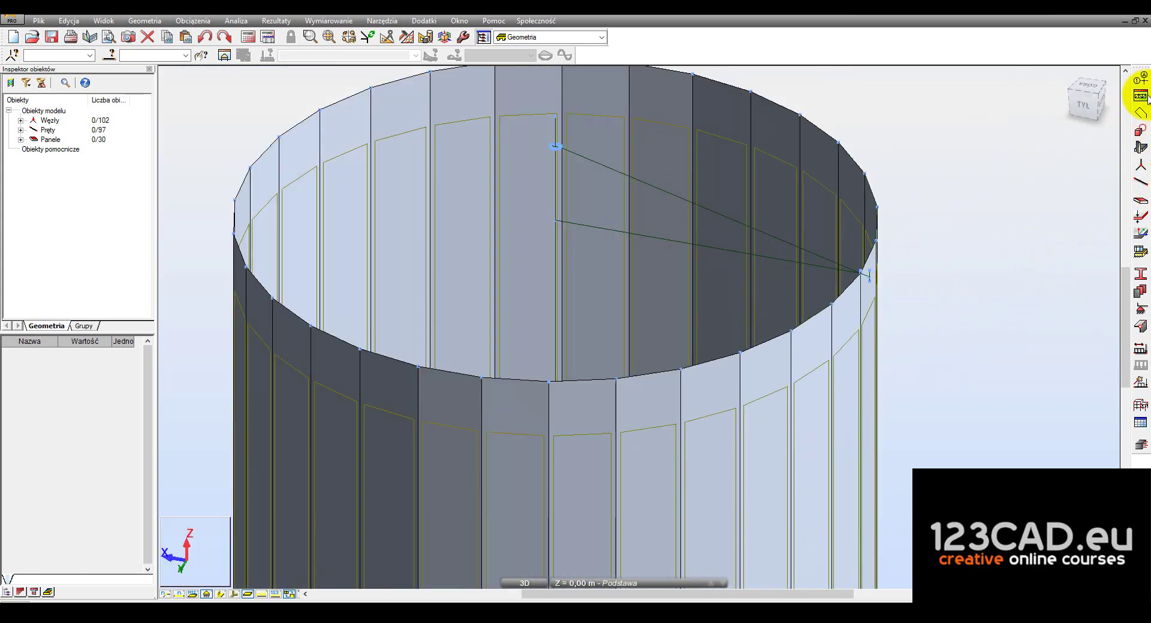
click(1142, 114)
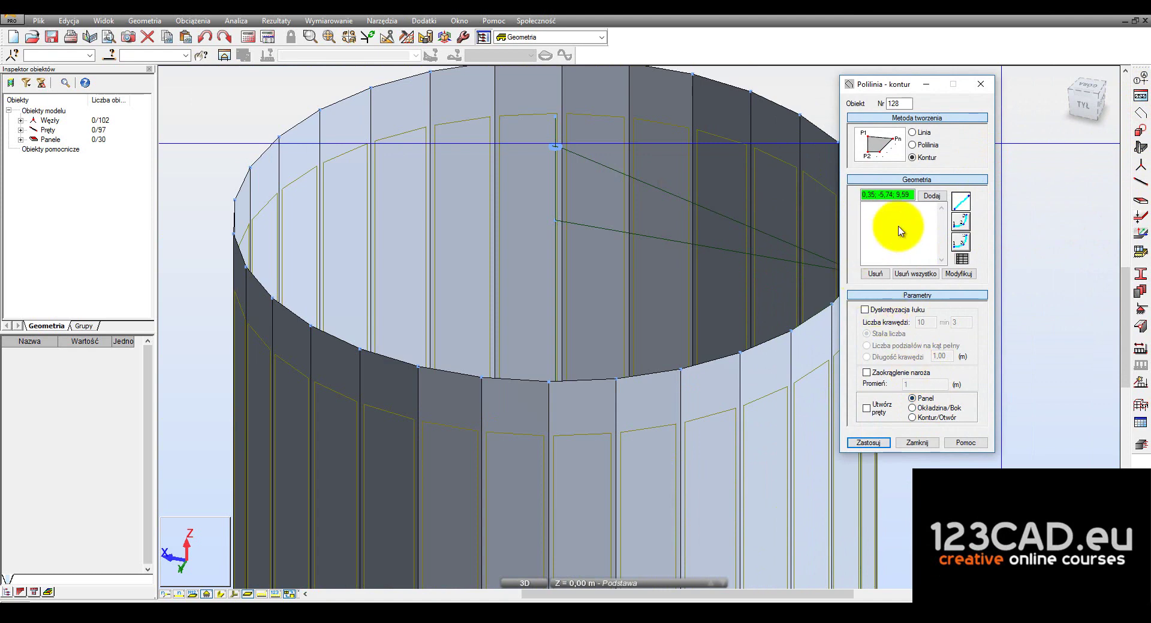
Place the second rim point at 11.01 m and the cone apex point at 12.00 m
scroll(681, 295, up, 3)
scroll(707, 321, up, 2)
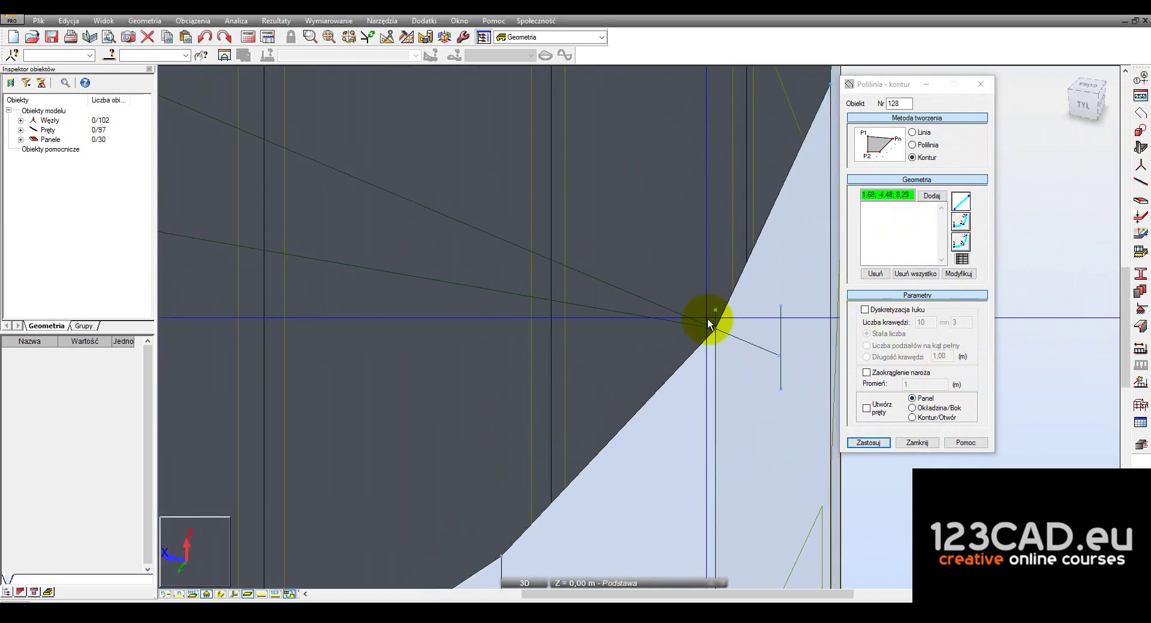
scroll(713, 342, down, 2)
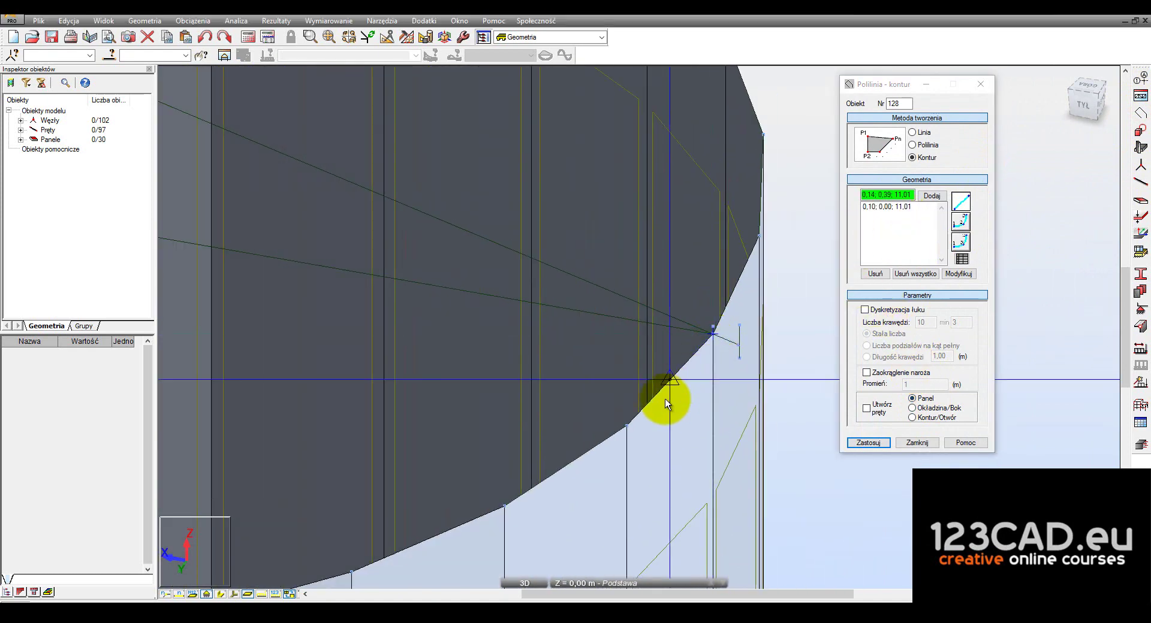
click(624, 423)
scroll(632, 387, up, 2)
scroll(447, 251, up, 1)
scroll(411, 267, up, 2)
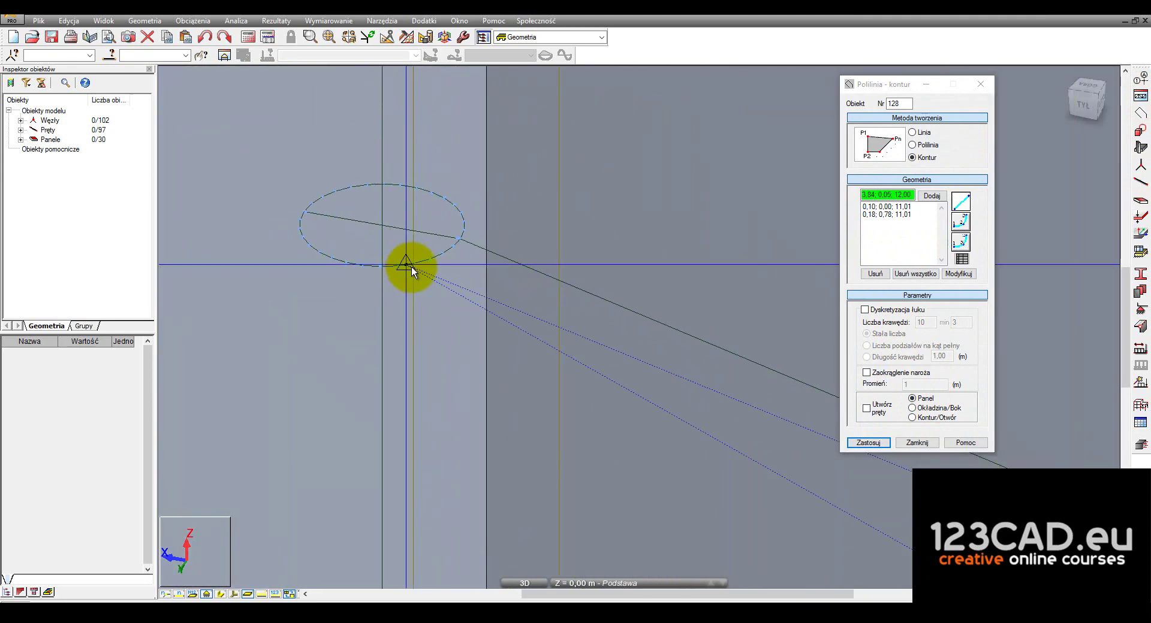
scroll(463, 258, up, 1)
click(476, 234)
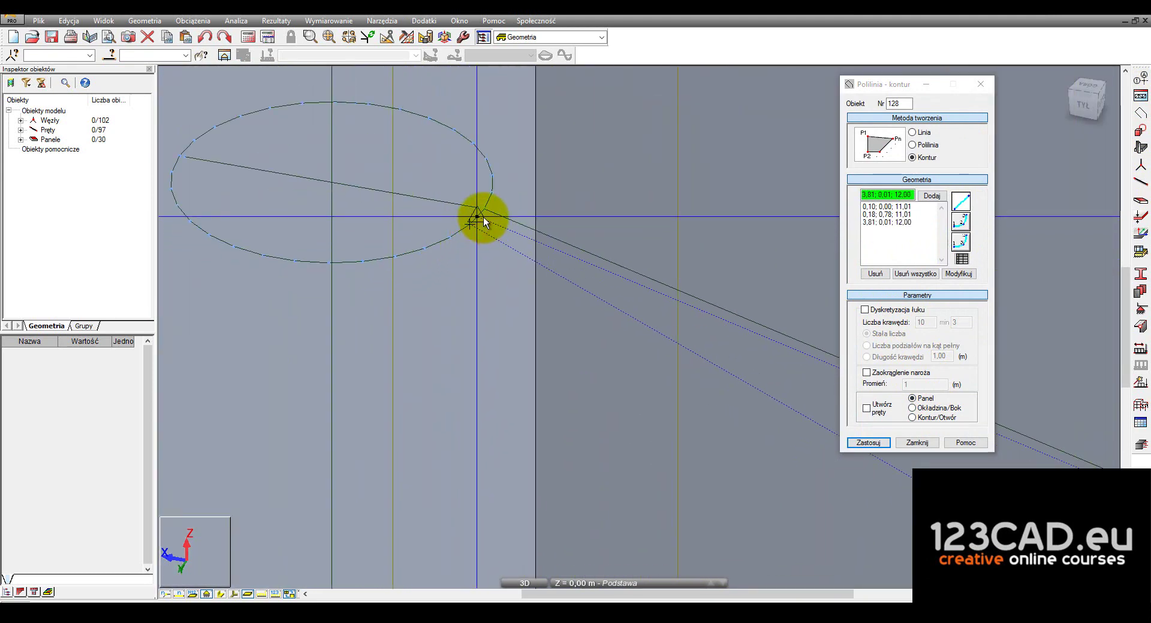
click(491, 208)
Close the contour on its first point, creating triangular roof panel 128
scroll(368, 215, down, 2)
scroll(368, 215, up, 3)
scroll(368, 215, down, 3)
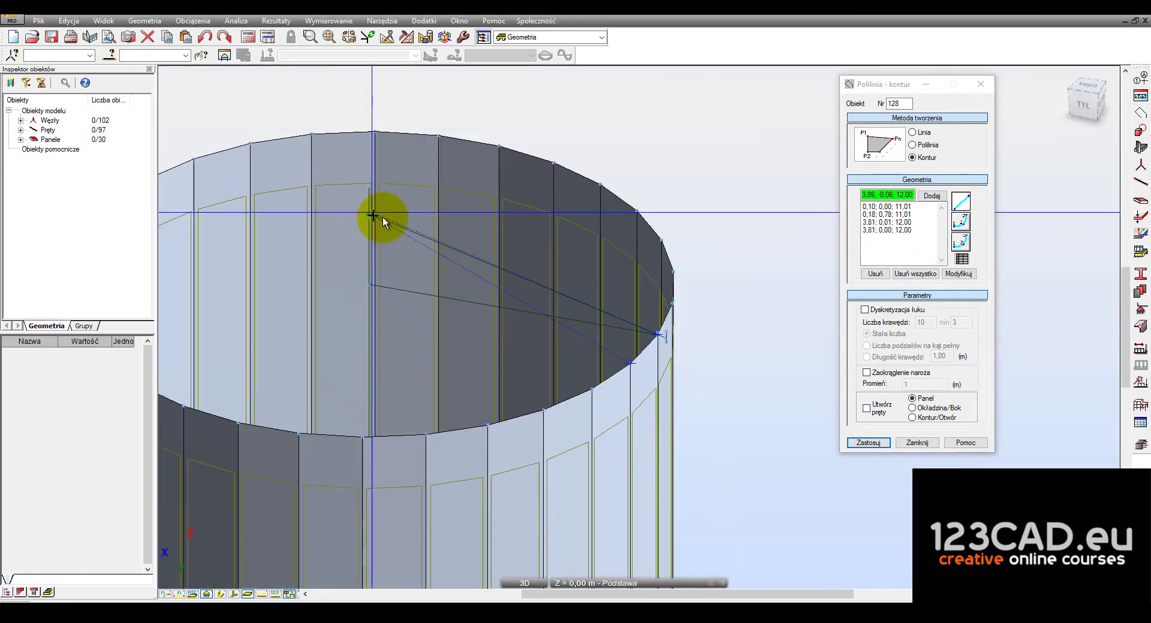
scroll(674, 352, up, 2)
scroll(634, 303, up, 1)
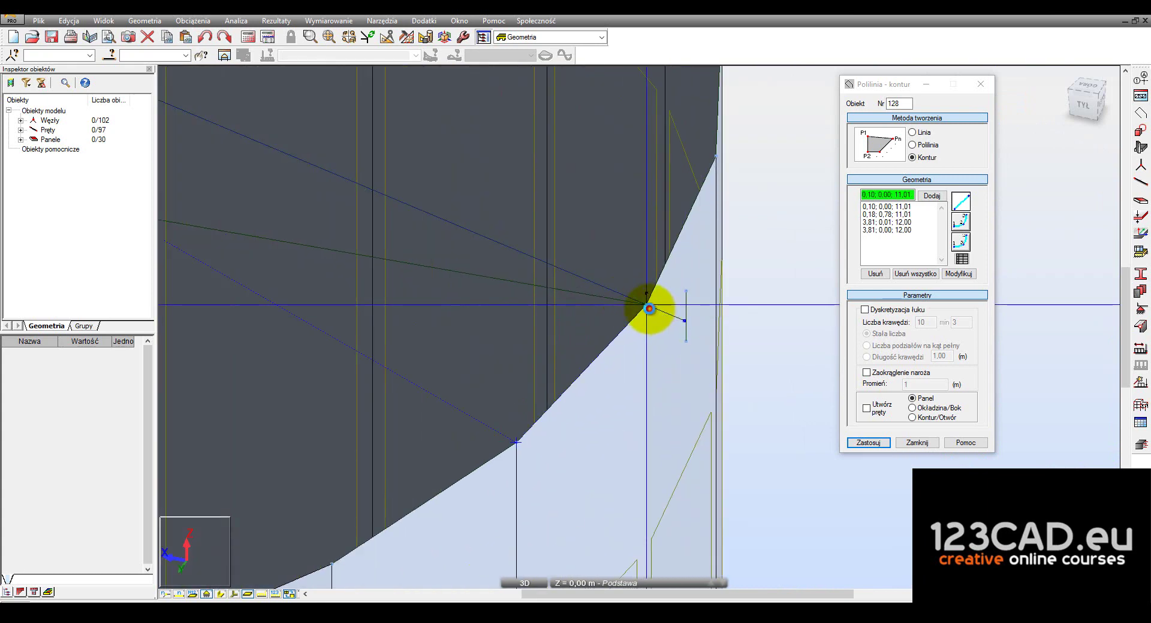
click(649, 309)
scroll(649, 309, down, 1)
scroll(674, 342, down, 2)
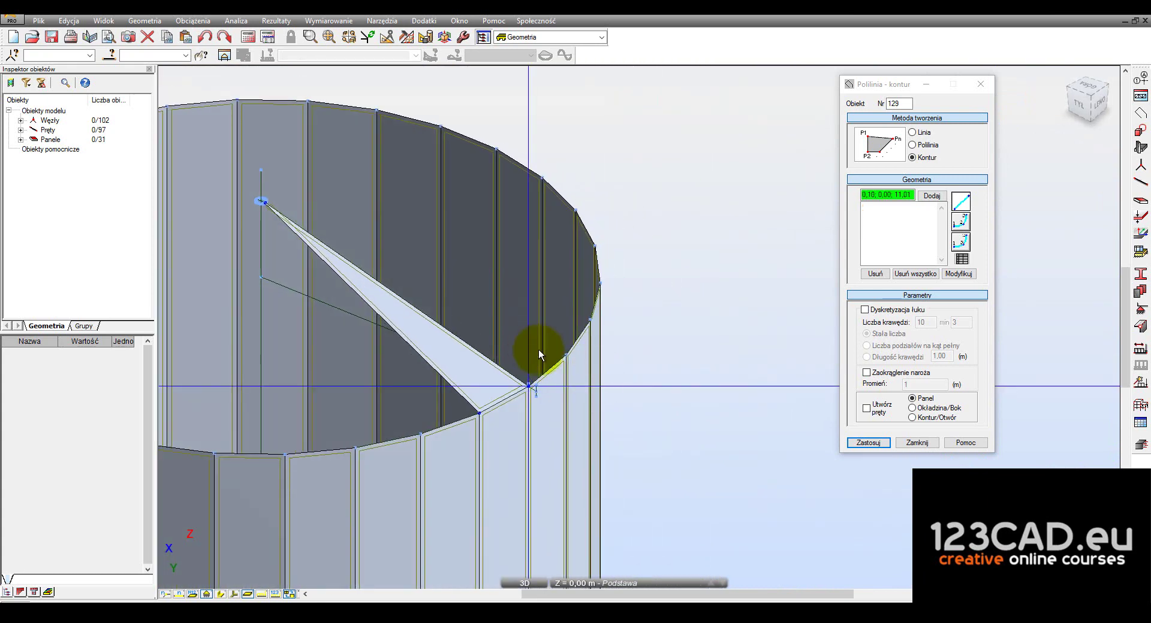
shift+middle_drag(539, 350, 659, 402)
Close the pending contour to create a triangular roof panel
scroll(415, 232, up, 2)
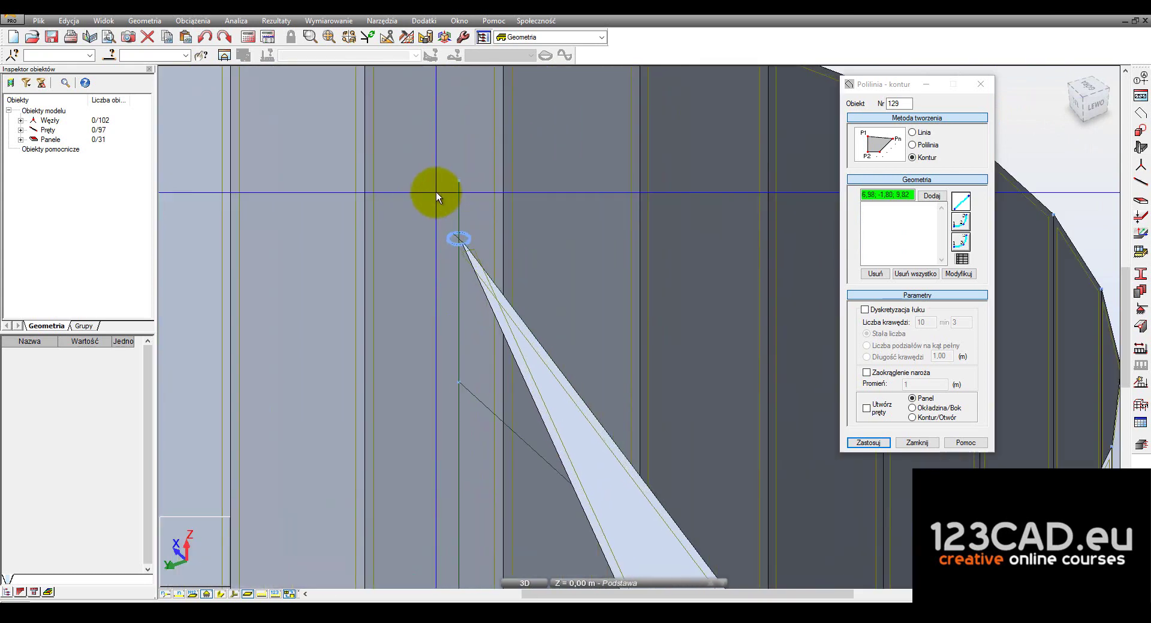
scroll(437, 192, up, 2)
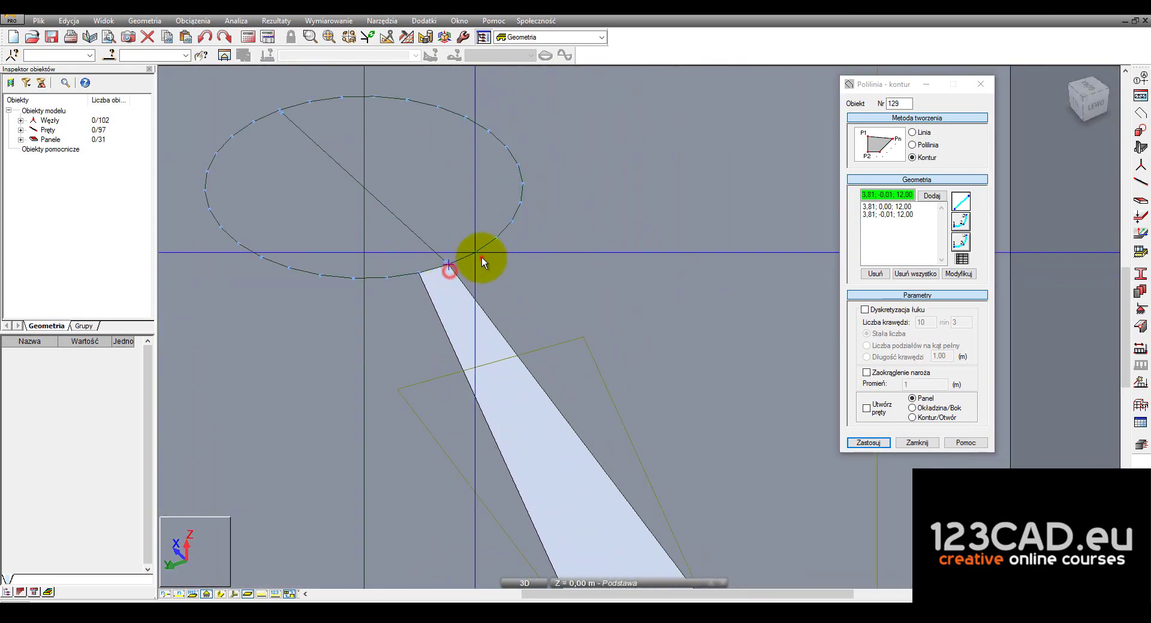
scroll(409, 214, up, 2)
scroll(442, 238, up, 2)
scroll(610, 397, up, 2)
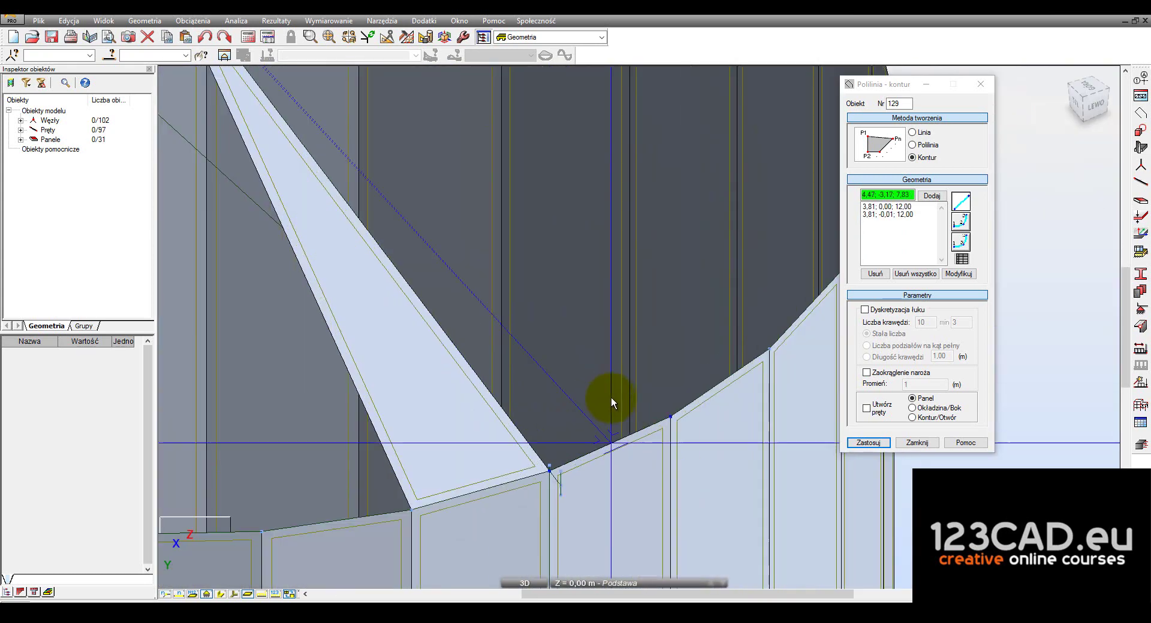
scroll(551, 473, up, 2)
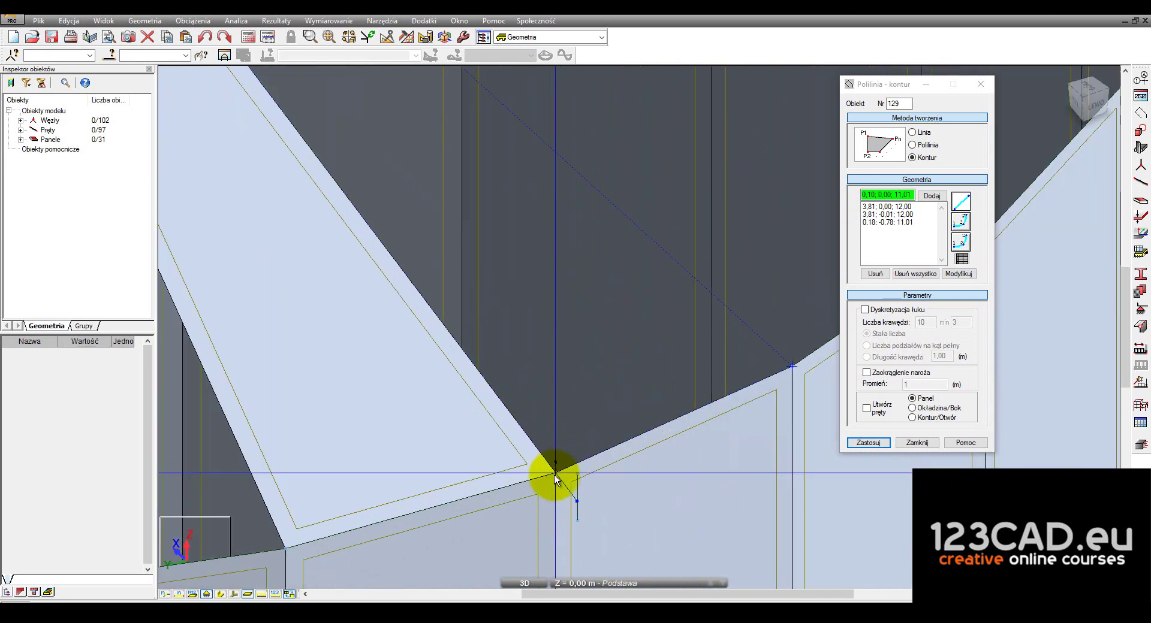
scroll(547, 477, down, 3)
scroll(511, 393, up, 3)
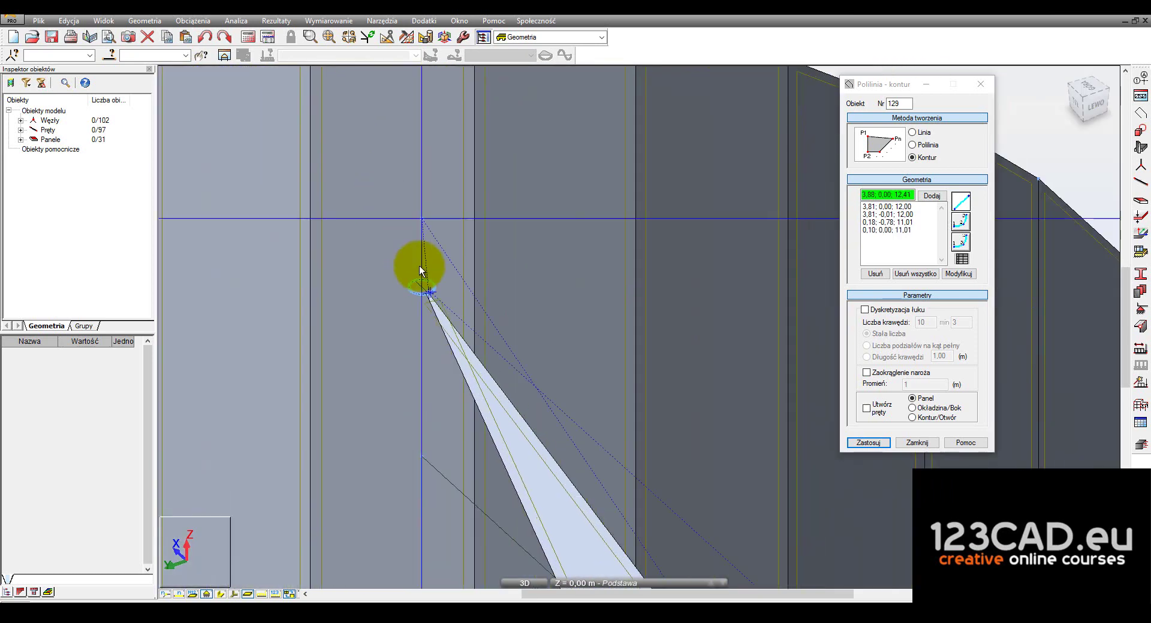
scroll(424, 264, up, 1)
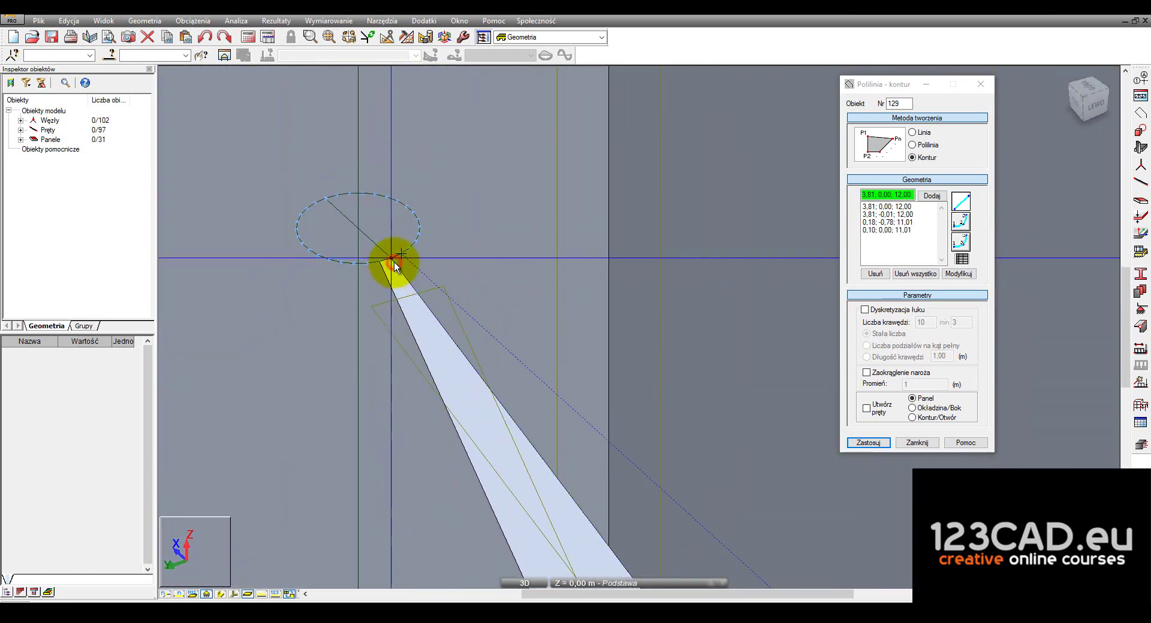
click(394, 262)
Create the next roof panel from the cone apex to two neighbouring rim nodes, closing it at the apex
click(402, 257)
click(411, 249)
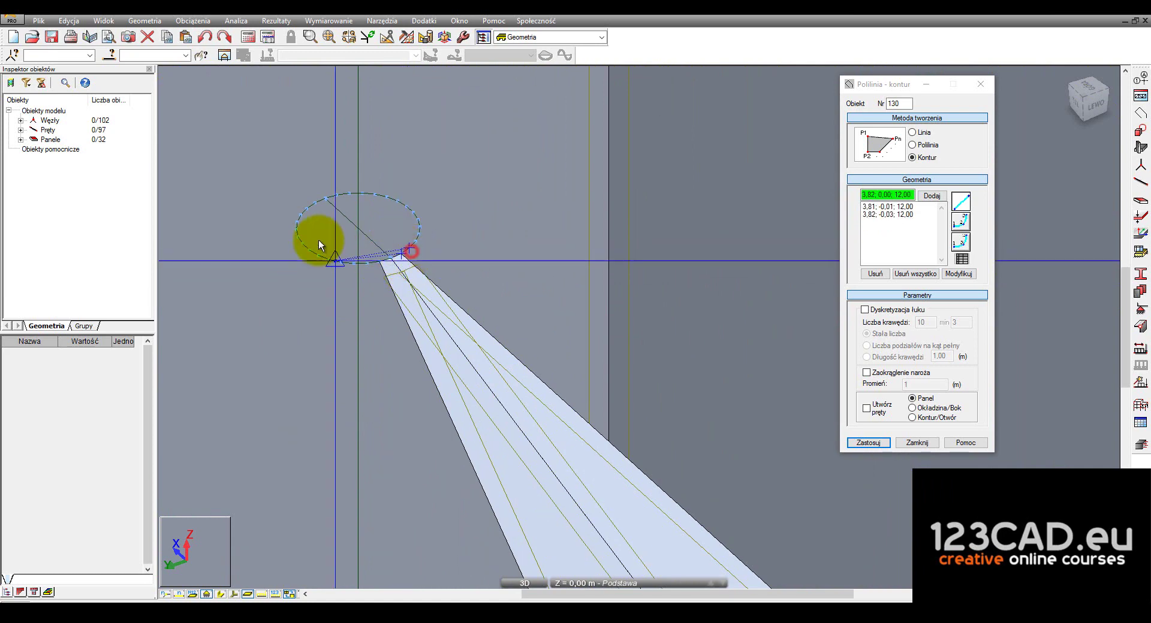
scroll(321, 238, up, 2)
scroll(411, 320, down, 2)
scroll(508, 356, up, 3)
scroll(532, 332, up, 1)
click(535, 330)
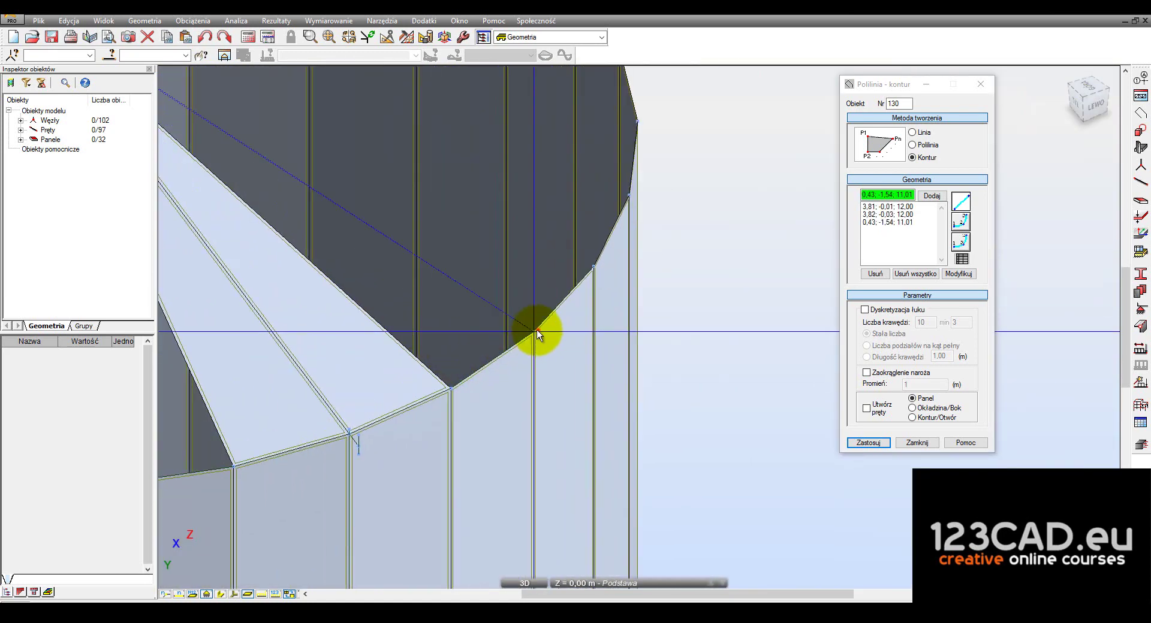
click(452, 390)
scroll(452, 389, down, 2)
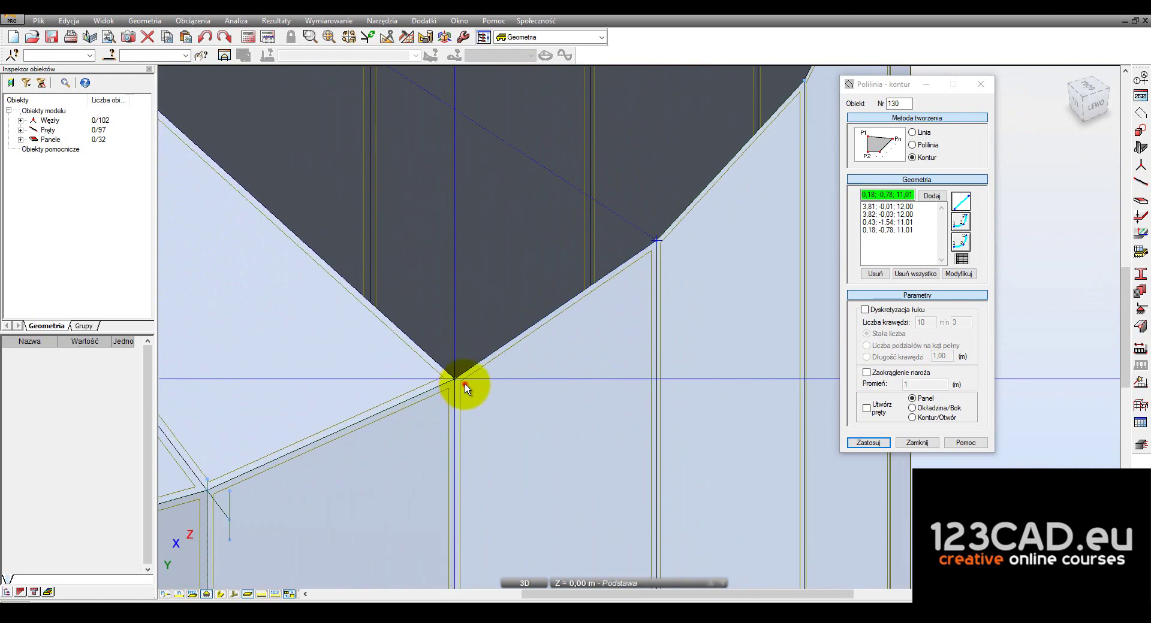
scroll(465, 383, down, 3)
scroll(372, 264, up, 3)
scroll(336, 267, up, 3)
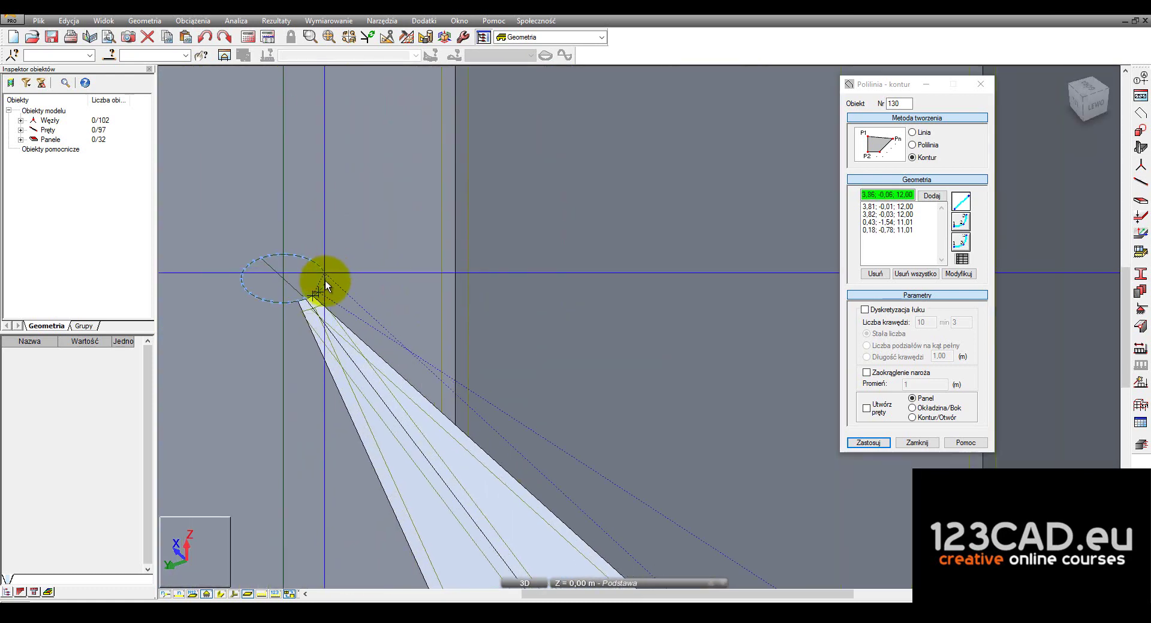
click(302, 310)
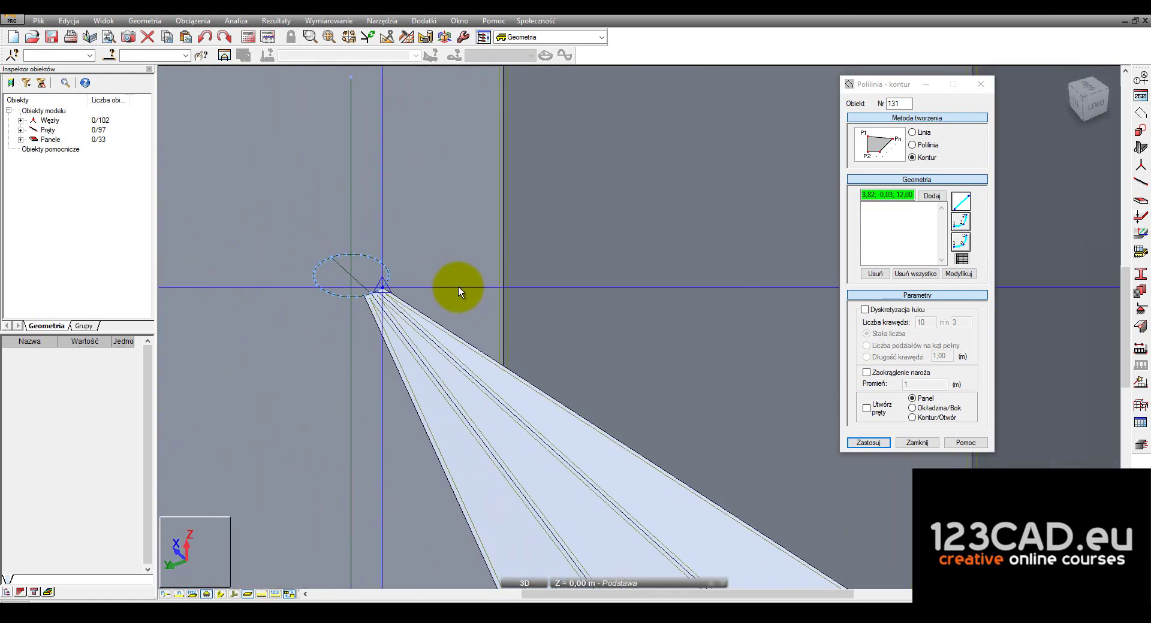
Pick the two rim corners of the following slice for the next roof panel
scroll(457, 290, up, 3)
scroll(474, 238, up, 2)
scroll(480, 240, up, 2)
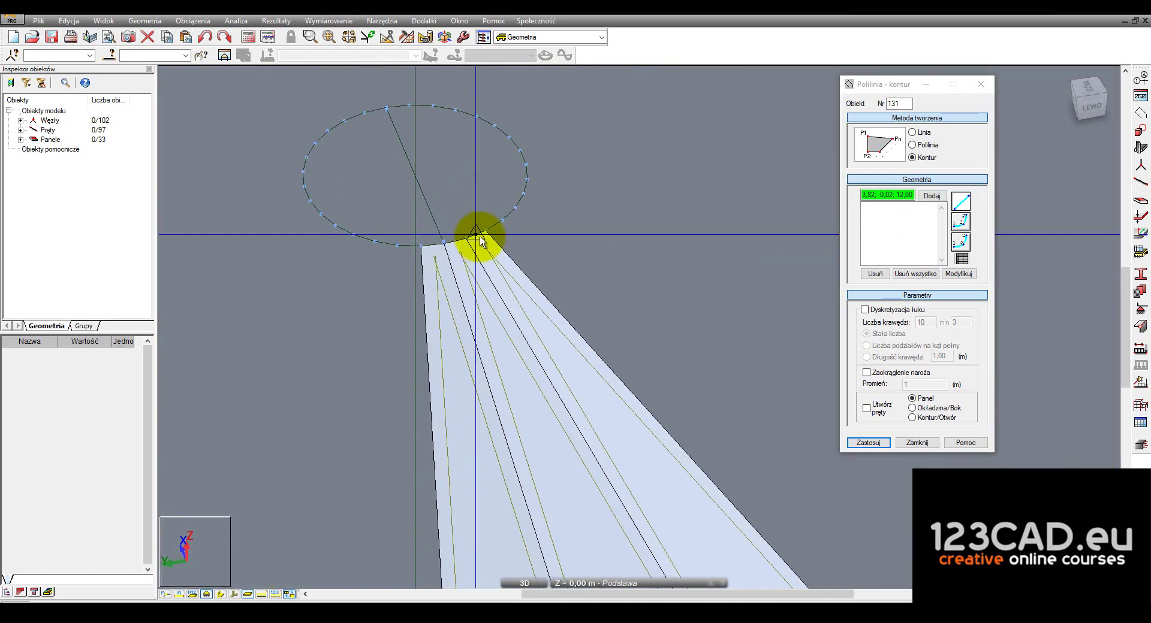
scroll(474, 222, up, 2)
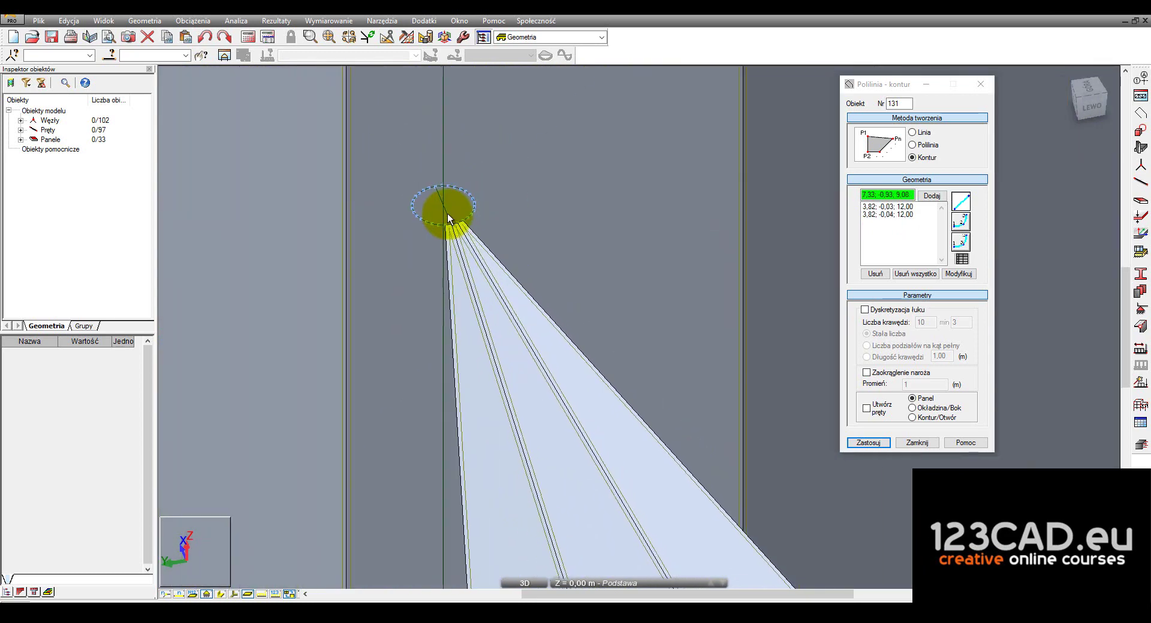
scroll(450, 219, up, 2)
scroll(577, 322, up, 2)
scroll(676, 372, up, 2)
click(701, 384)
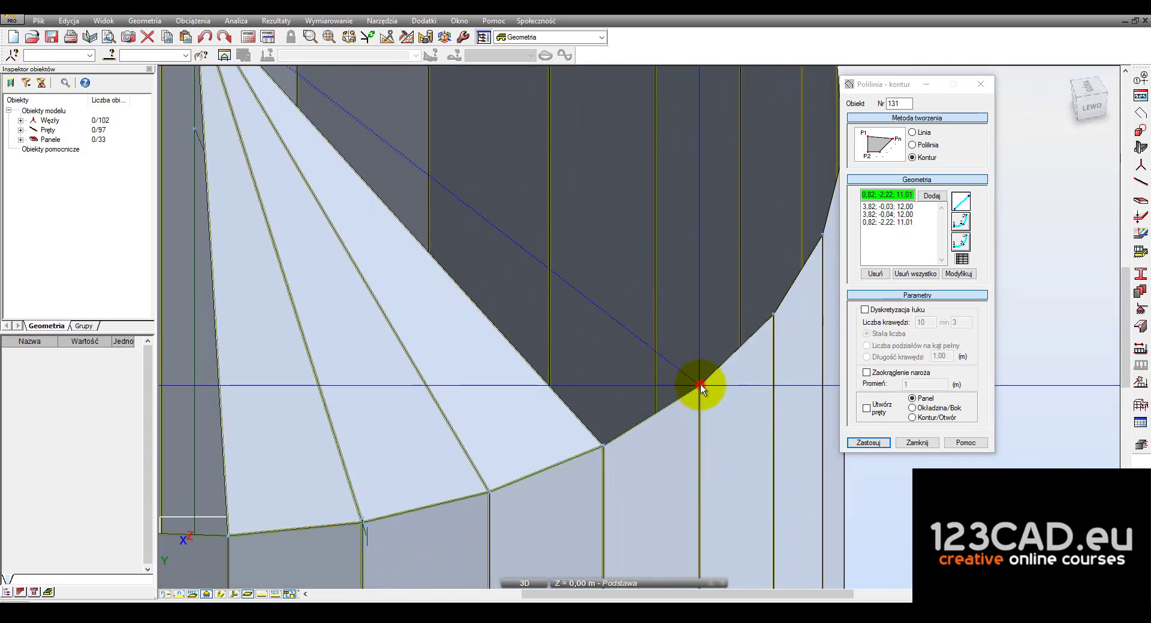
click(602, 444)
scroll(599, 443, down, 4)
scroll(478, 327, up, 3)
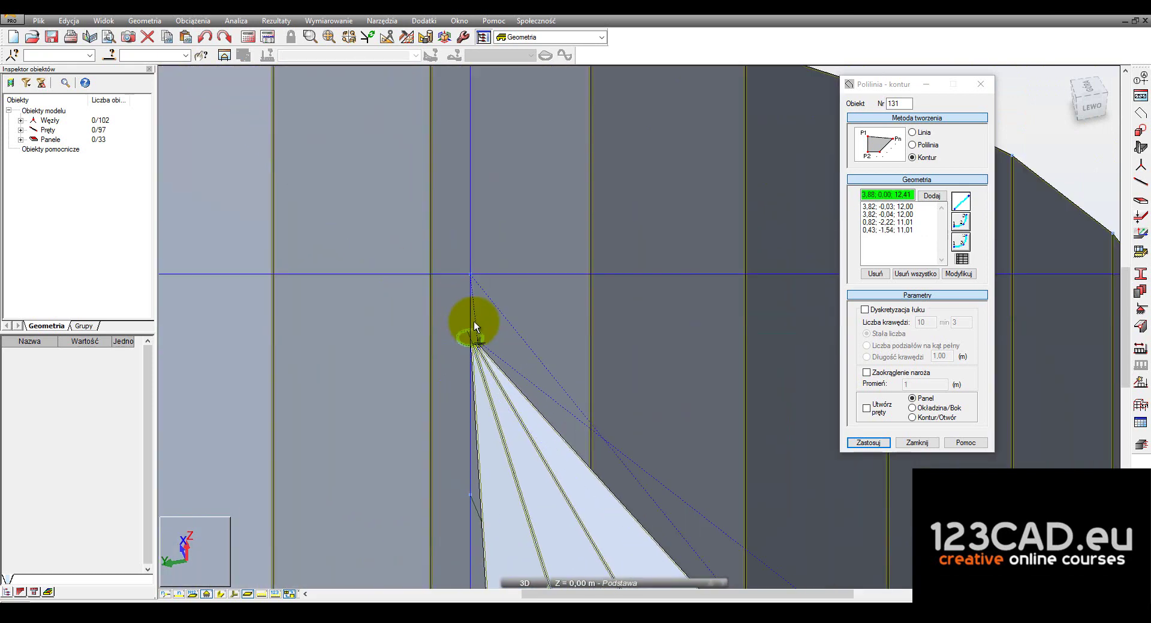
scroll(442, 321, up, 2)
scroll(473, 324, up, 2)
Close the pending roof contour, then draw the next triangular slice from the apex to two rim corners
click(473, 322)
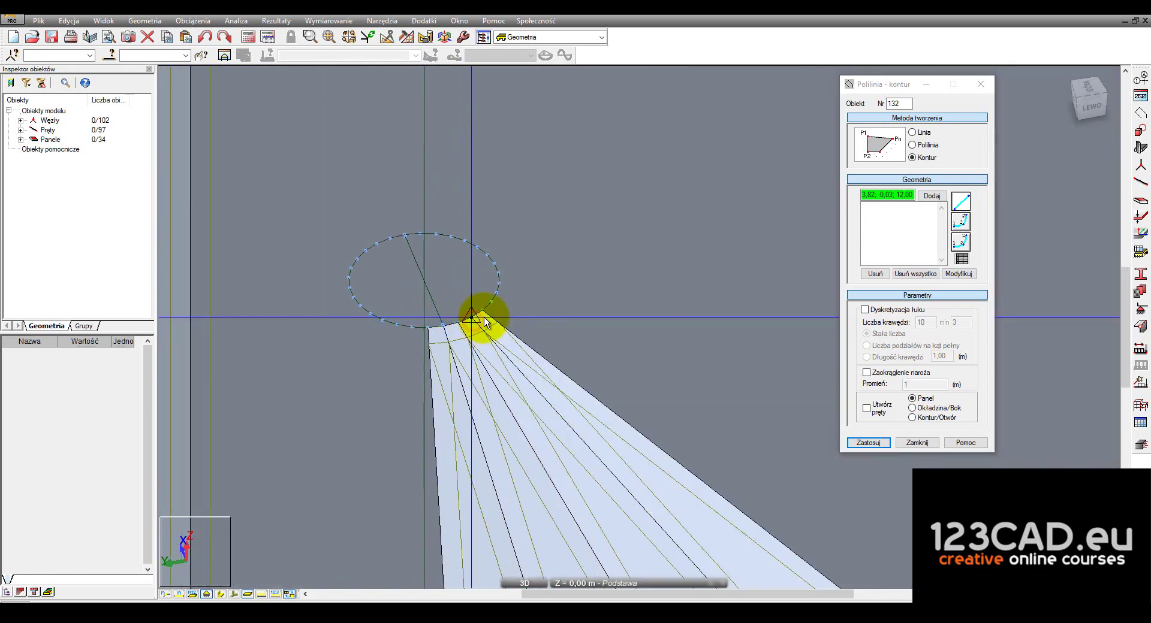
click(488, 314)
click(495, 304)
scroll(314, 262, down, 3)
scroll(336, 270, down, 2)
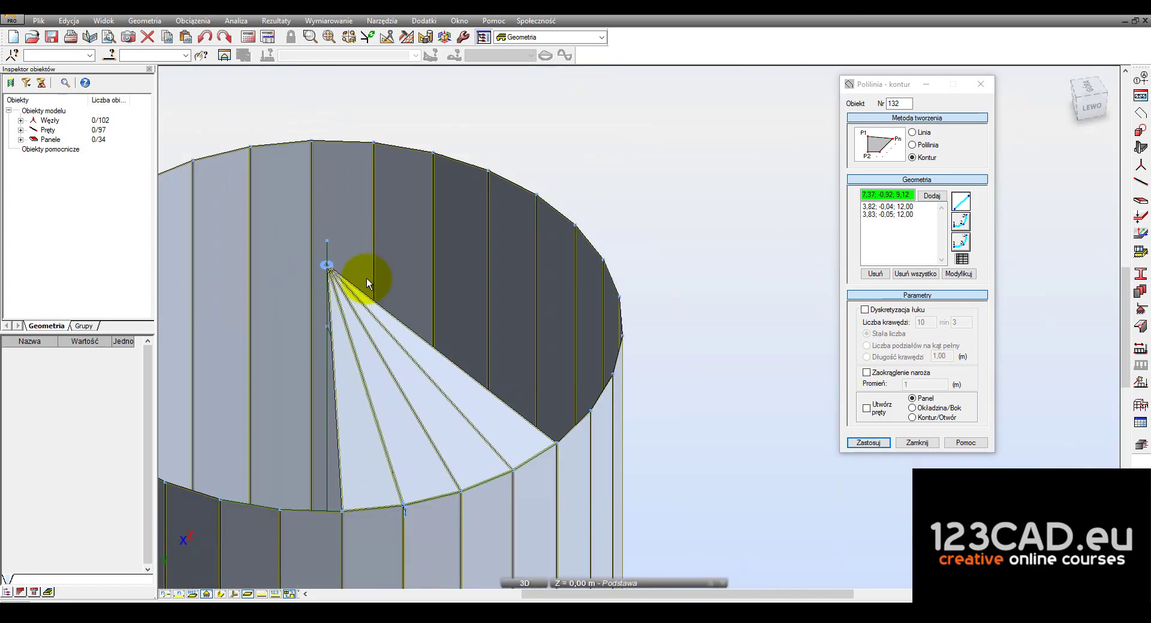
scroll(540, 390, up, 3)
scroll(659, 427, up, 2)
click(681, 429)
click(582, 497)
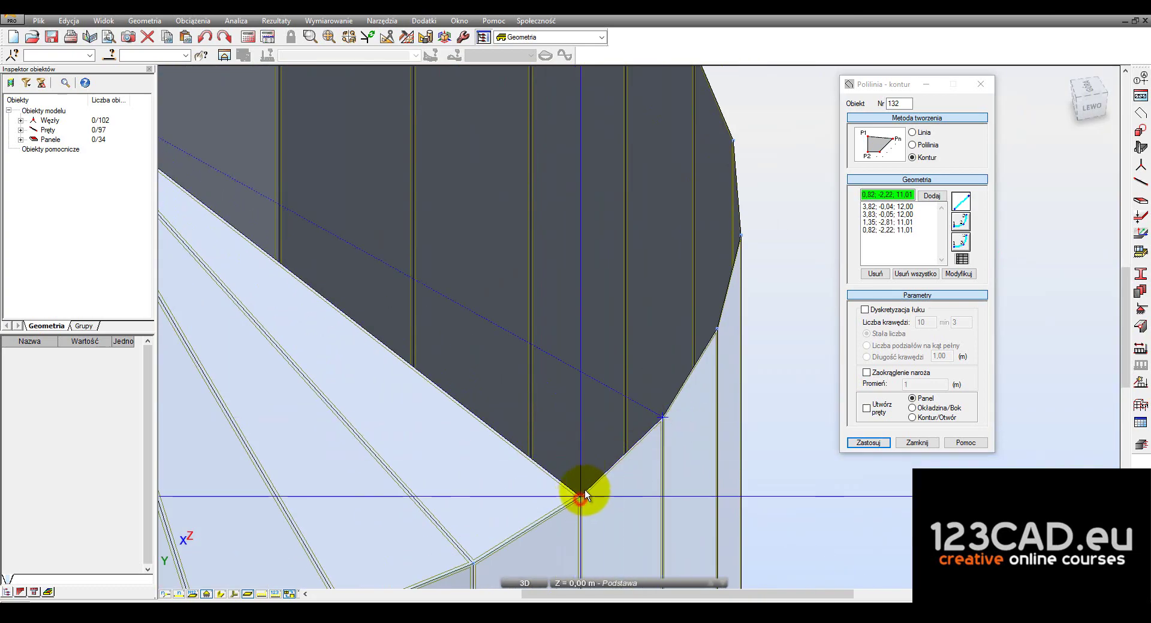
scroll(432, 337, down, 3)
scroll(276, 290, up, 2)
scroll(290, 281, up, 2)
scroll(291, 282, up, 2)
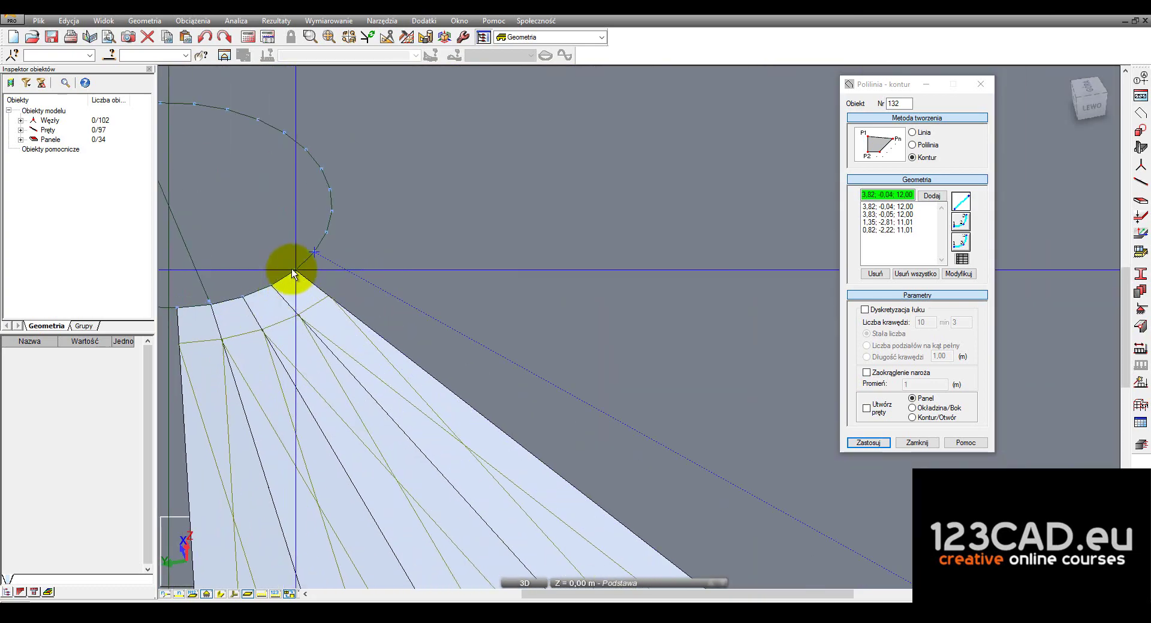
click(290, 269)
Add another triangular roof panel spanning from the apex to two neighbouring rim corners
click(316, 254)
scroll(328, 230, down, 2)
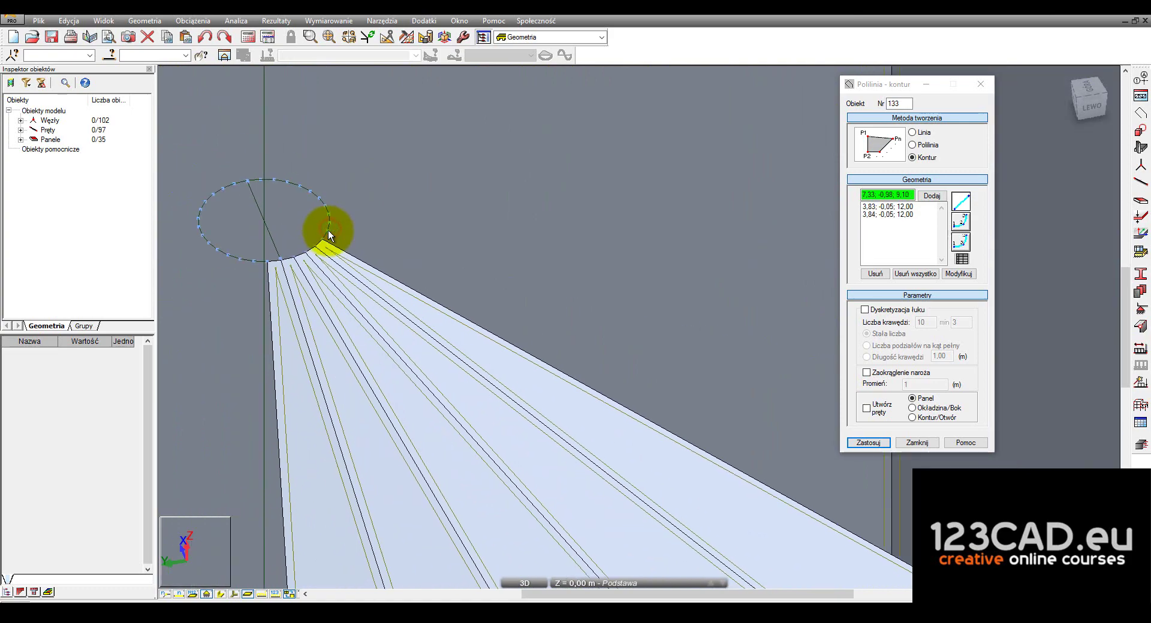
shift+middle_drag(329, 230, 404, 275)
scroll(533, 313, up, 3)
click(576, 317)
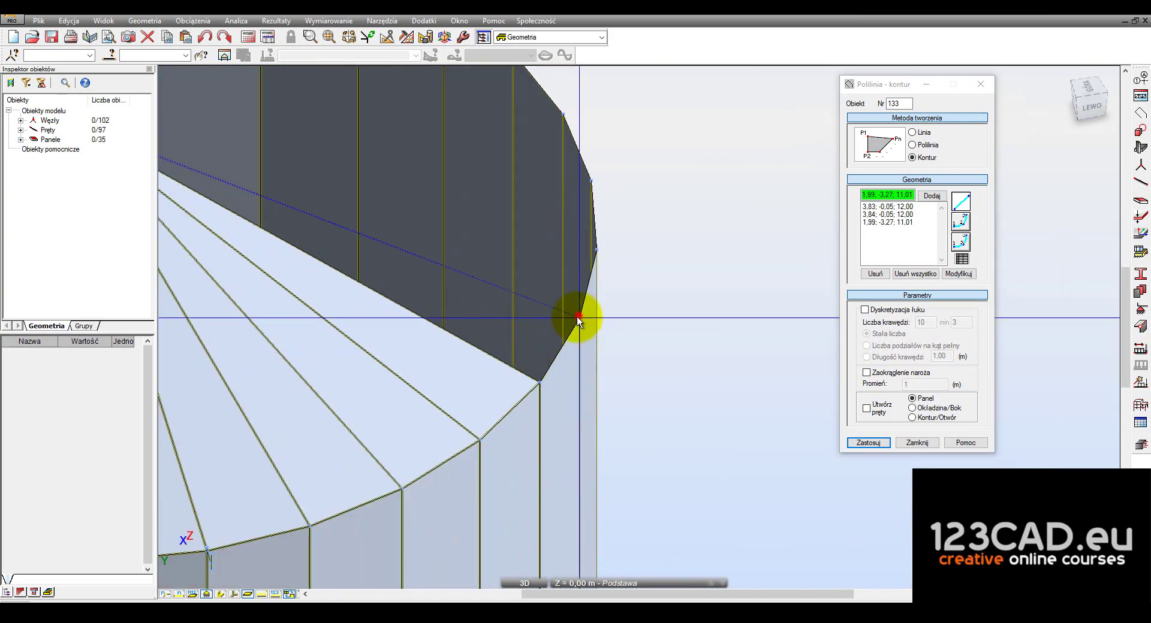
click(538, 399)
scroll(537, 399, down, 3)
scroll(398, 312, up, 3)
click(398, 312)
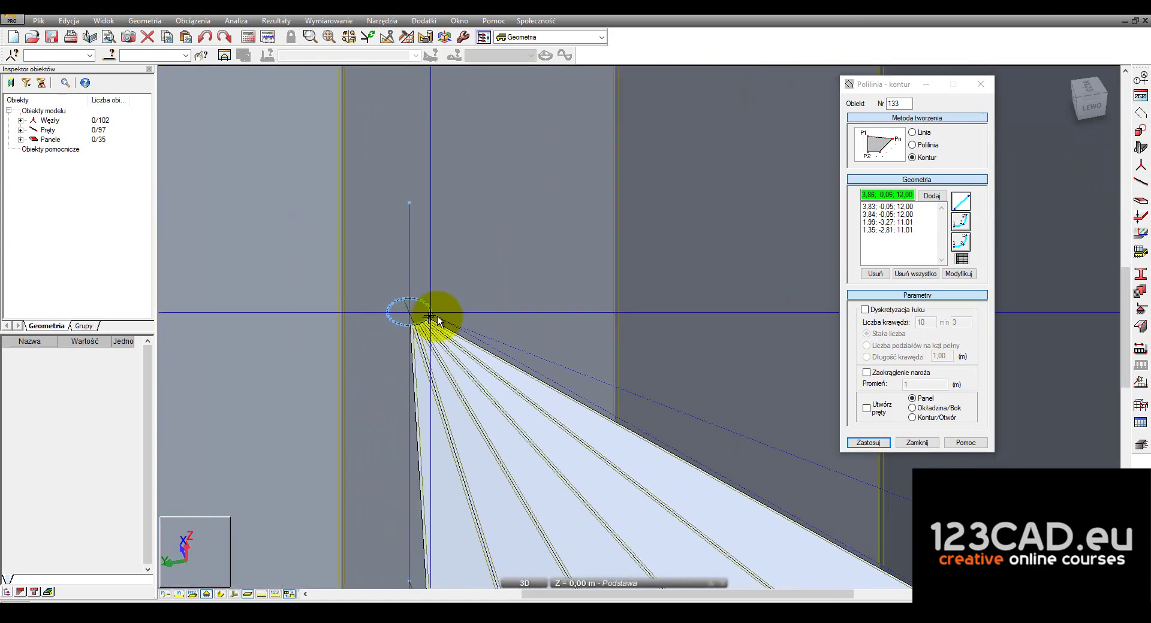
Outline the following roof triangle from the cone apex down to the rim and close it
mouse_move(398, 312)
shift+middle_down()
mouse_move(424, 313)
mouse_move(431, 329)
shift+middle_up()
scroll(399, 282, down, 3)
scroll(419, 272, up, 3)
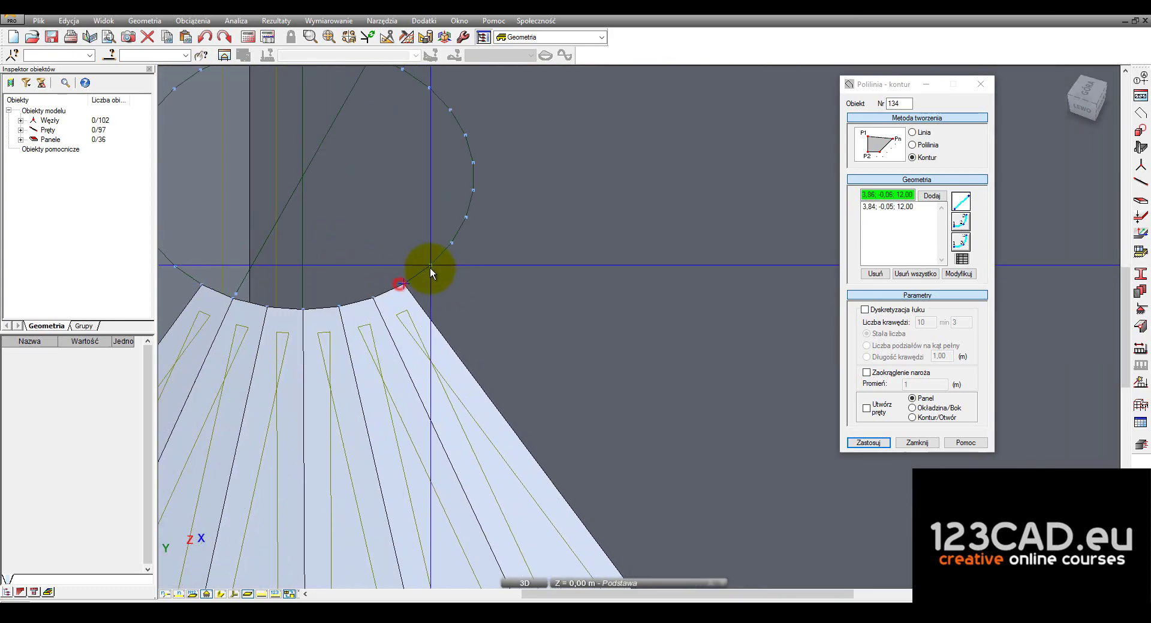
click(431, 267)
shift+middle_drag(431, 267, 415, 250)
scroll(415, 250, down, 3)
scroll(526, 395, up, 3)
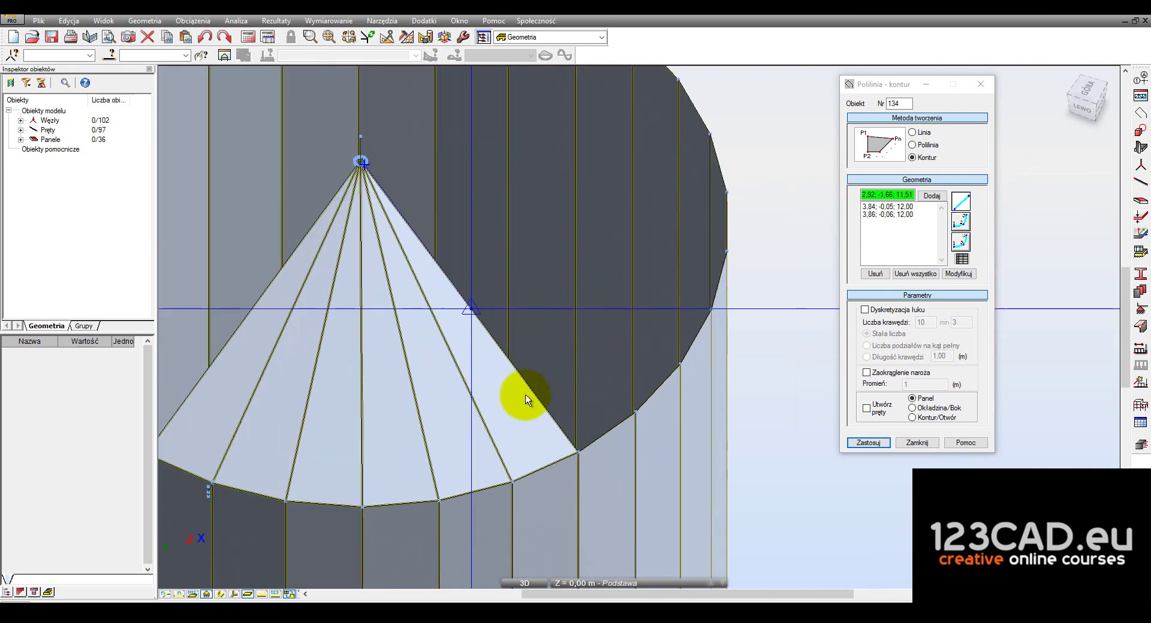
scroll(618, 400, up, 2)
click(557, 481)
scroll(557, 481, down, 3)
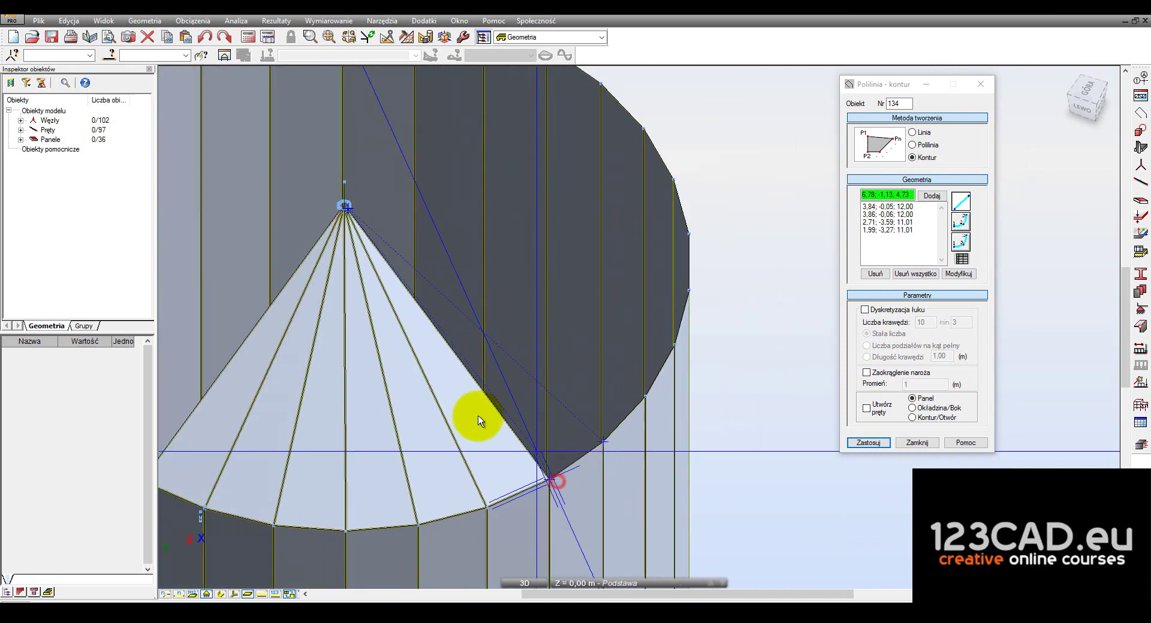
scroll(350, 204, up, 3)
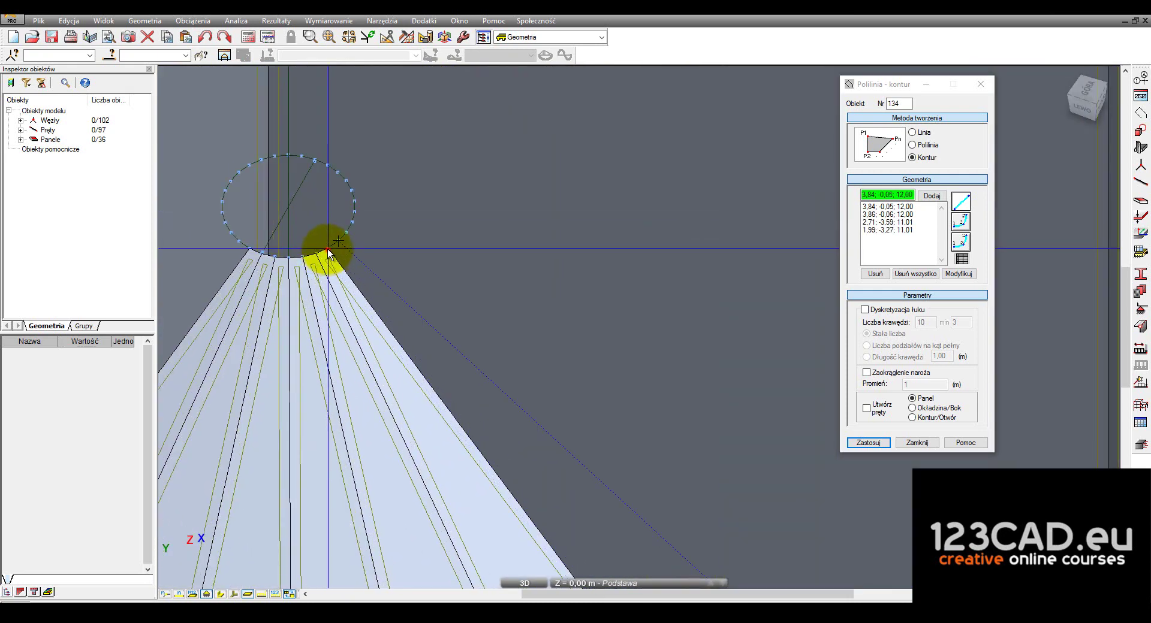
click(327, 249)
Create a further apex-to-rim triangular panel on the conical roof
click(348, 237)
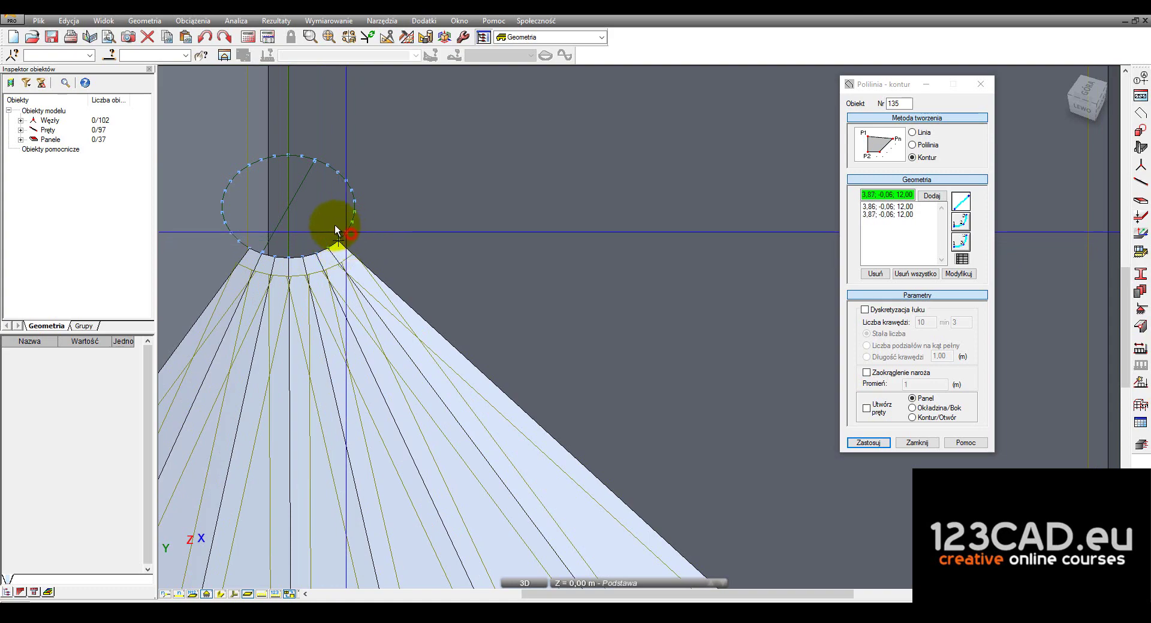
scroll(333, 221, up, 2)
scroll(360, 251, down, 3)
scroll(516, 337, up, 3)
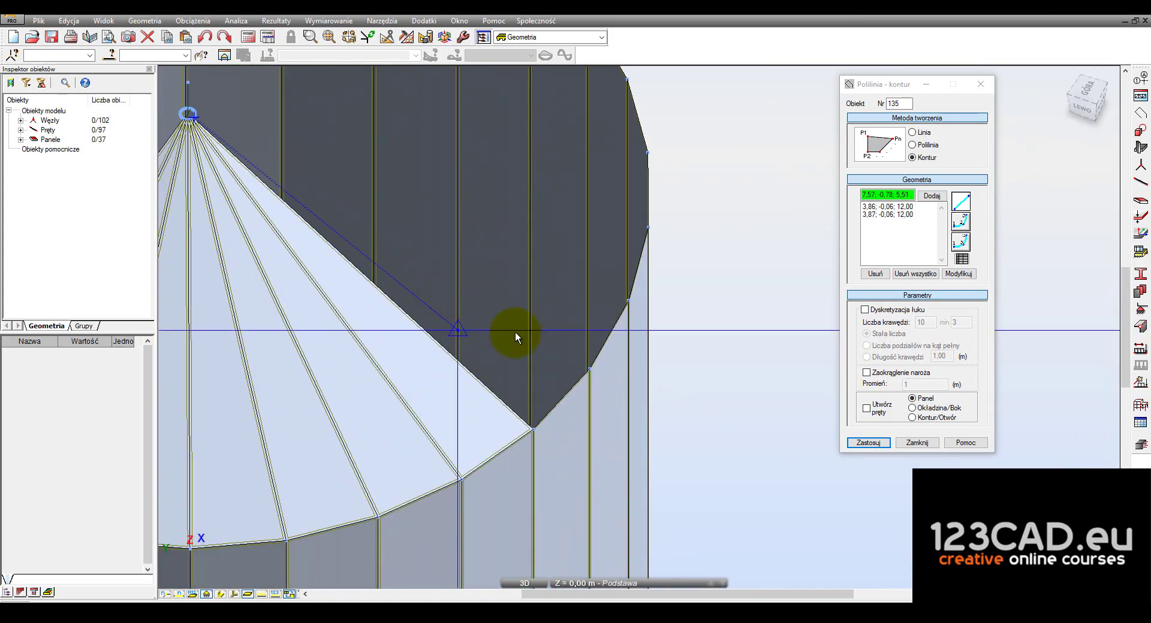
click(591, 370)
click(534, 425)
scroll(329, 235, up, 3)
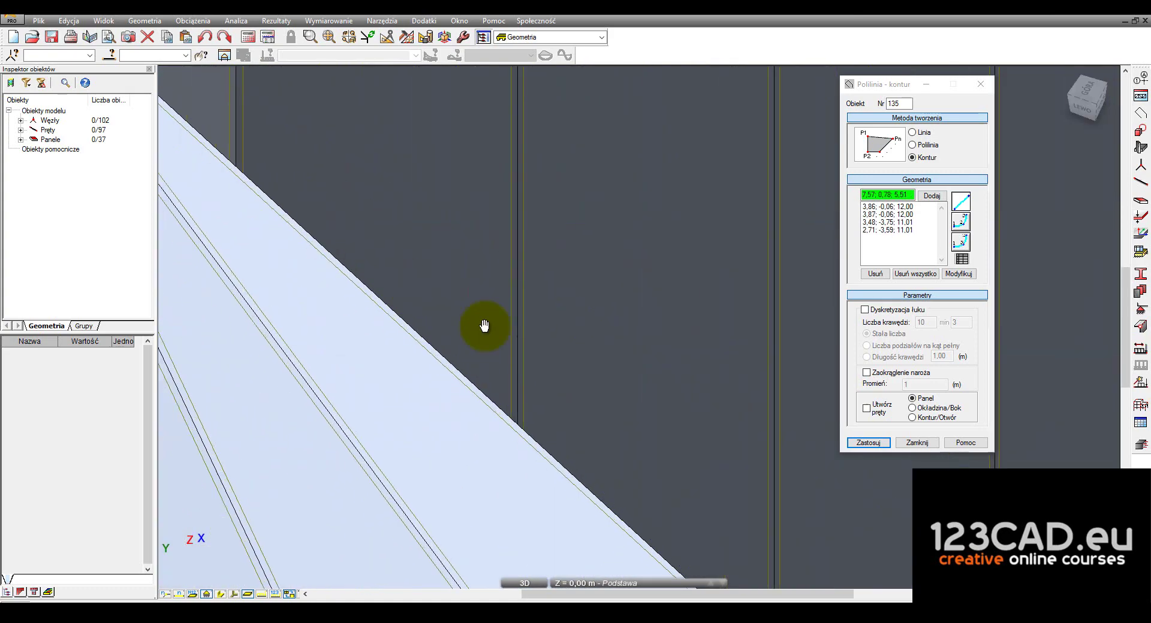
scroll(483, 326, down, 3)
scroll(261, 107, up, 2)
scroll(247, 143, up, 2)
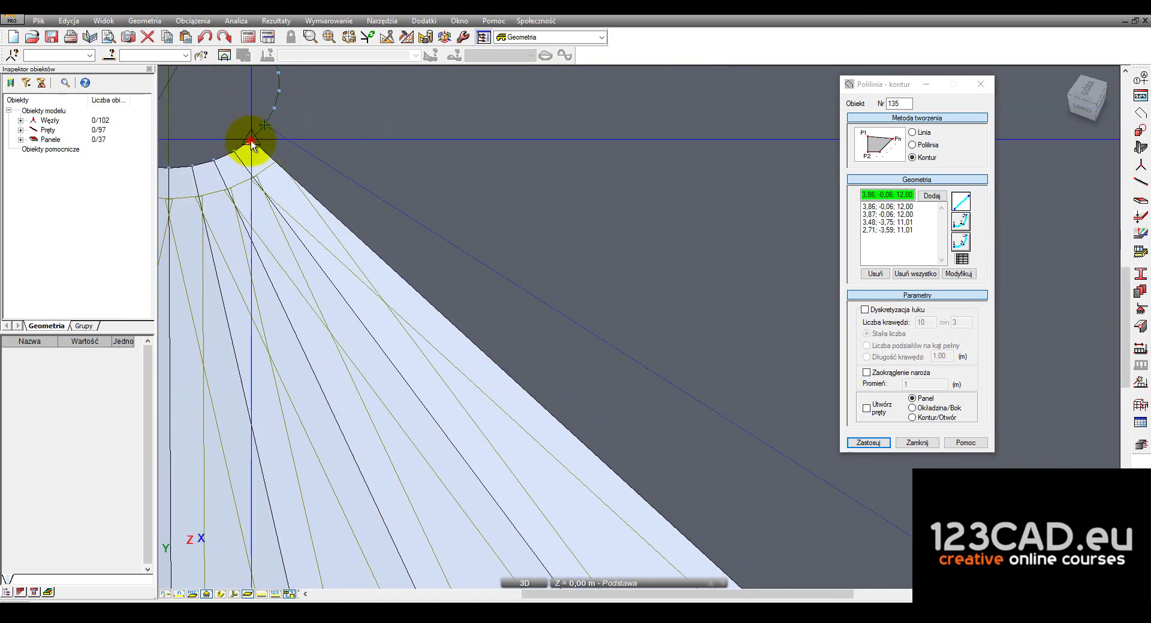
click(250, 143)
Draw the next roof slice between the apex and two adjacent rim corners
click(276, 109)
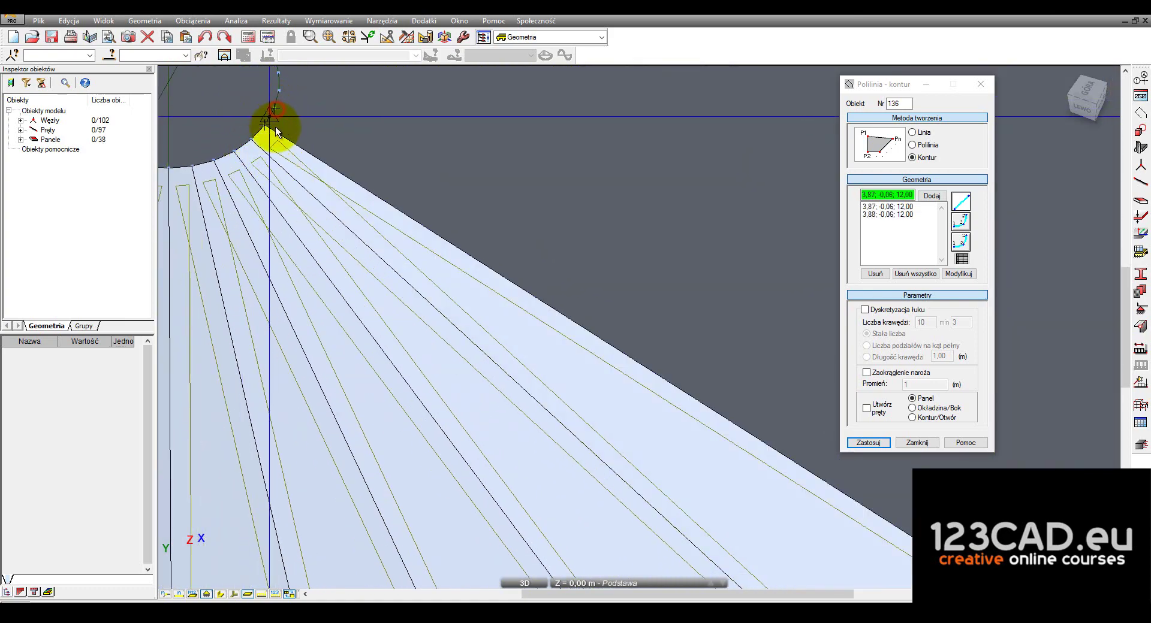
scroll(287, 144, down, 2)
scroll(360, 180, down, 2)
scroll(601, 275, up, 3)
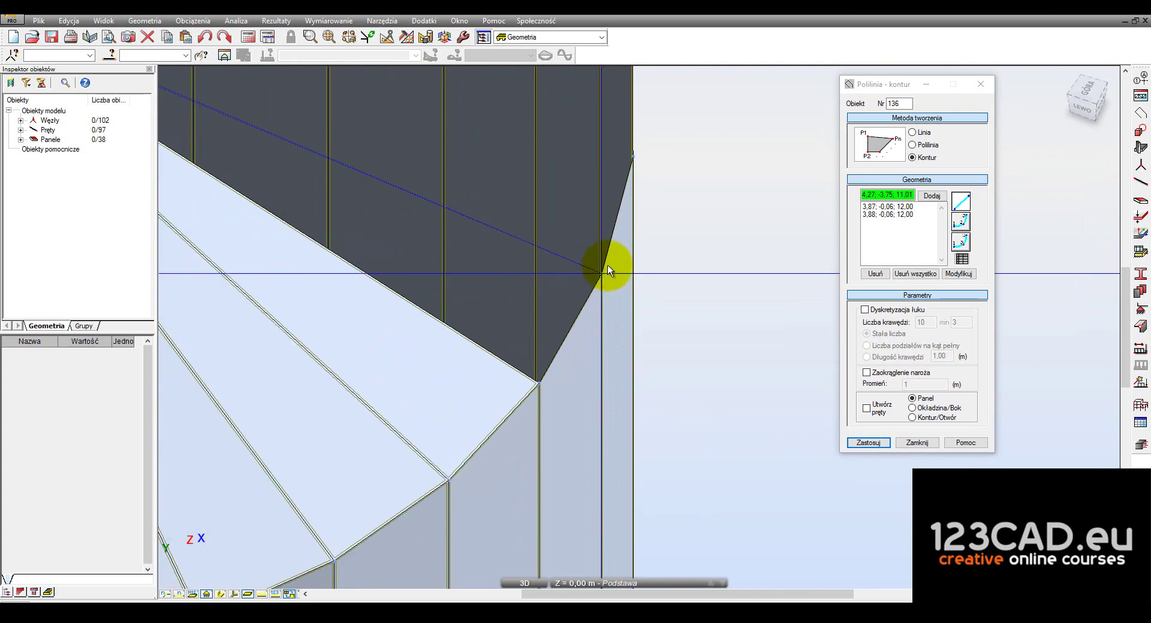
click(607, 265)
click(539, 379)
scroll(576, 381, down, 3)
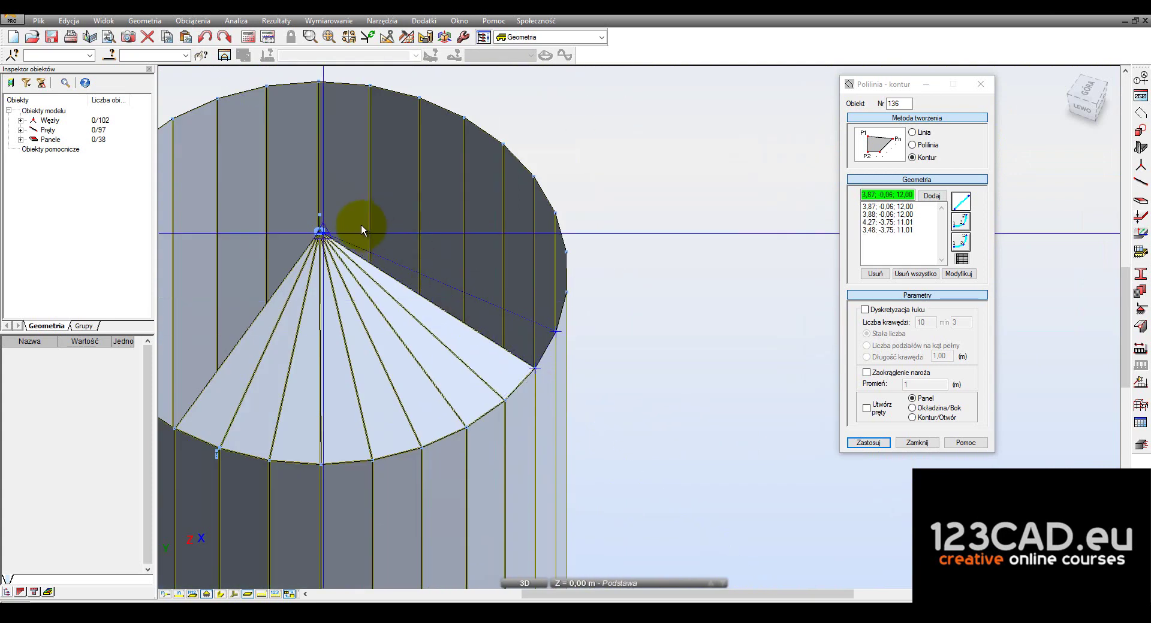
scroll(261, 225, up, 3)
scroll(318, 276, up, 2)
scroll(311, 309, up, 2)
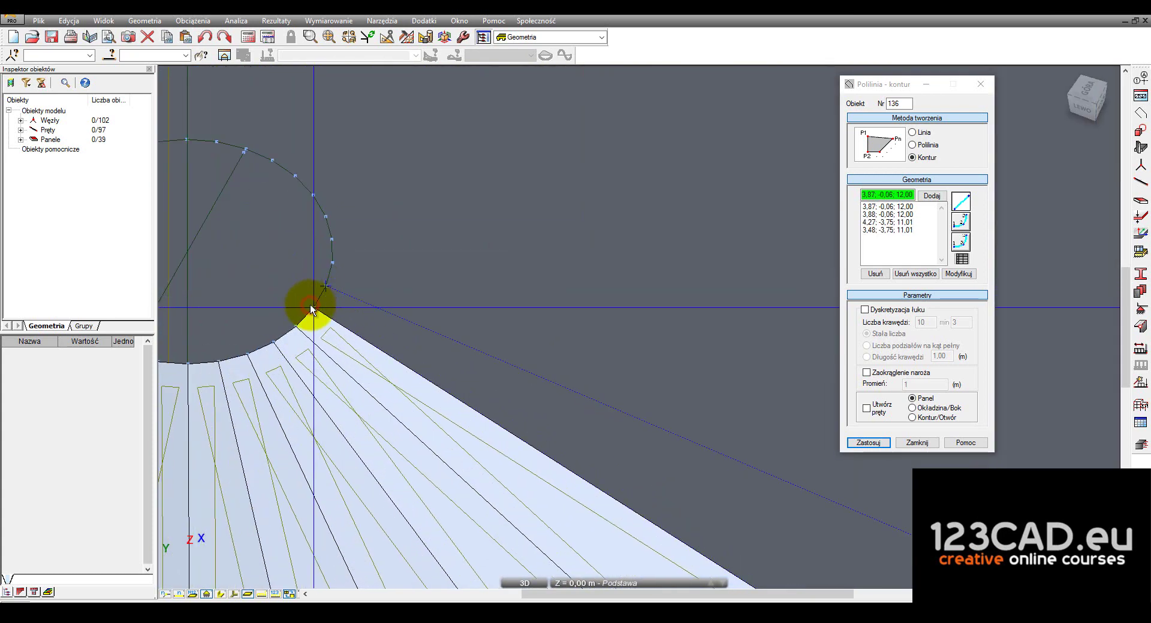
click(310, 308)
Trace one more roof triangle from the apex to the next rim corner and close it at the apex
scroll(304, 282, down, 2)
scroll(304, 281, down, 2)
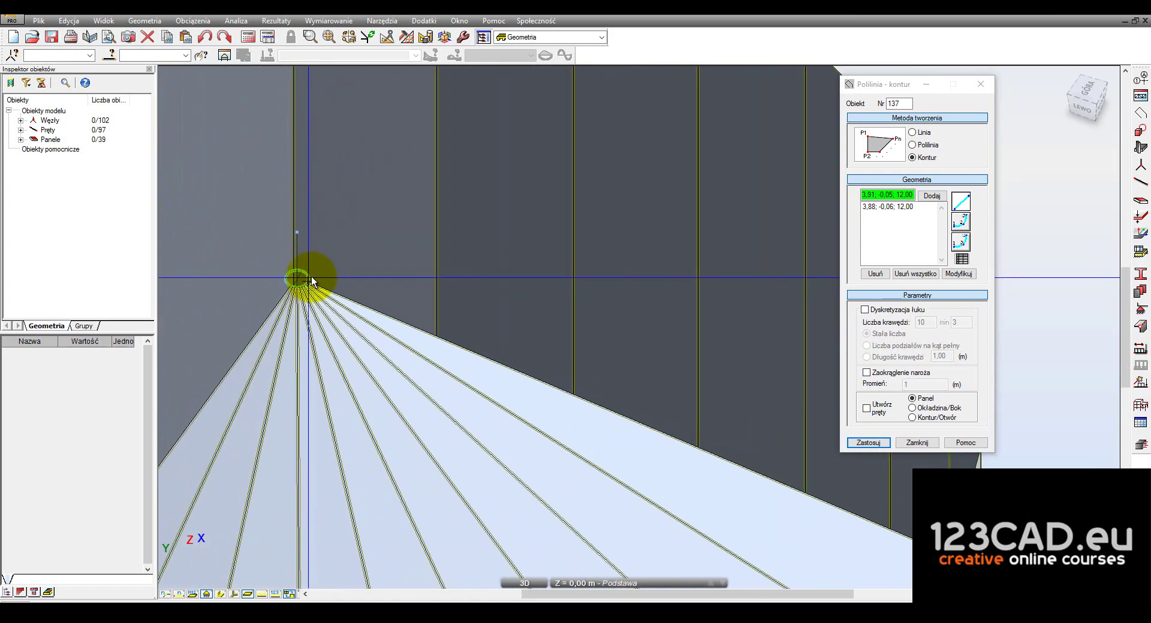
scroll(305, 282, down, 1)
scroll(620, 386, up, 3)
scroll(620, 383, down, 3)
scroll(244, 236, up, 1)
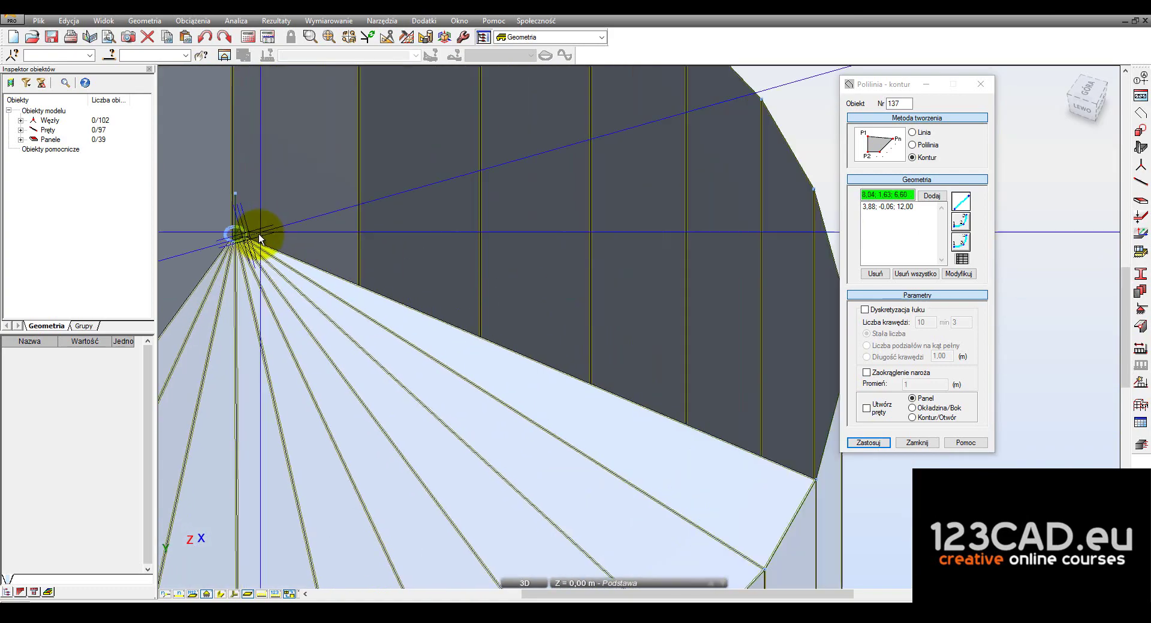
scroll(228, 235, up, 2)
scroll(215, 234, up, 2)
click(333, 243)
scroll(221, 261, down, 2)
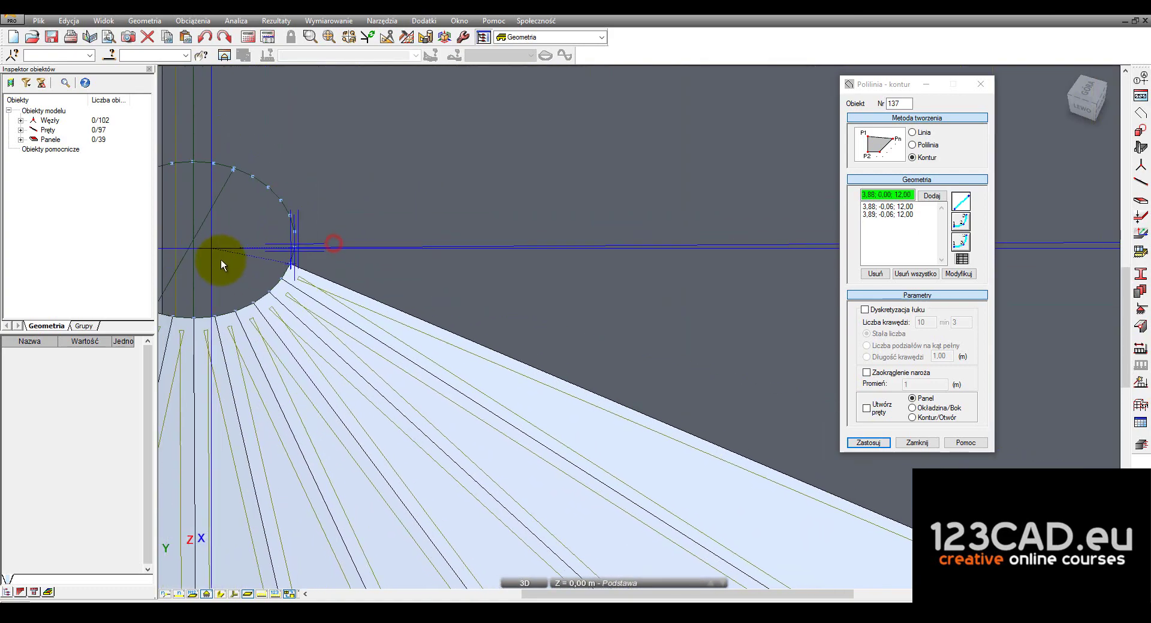
scroll(221, 260, up, 4)
scroll(679, 355, up, 2)
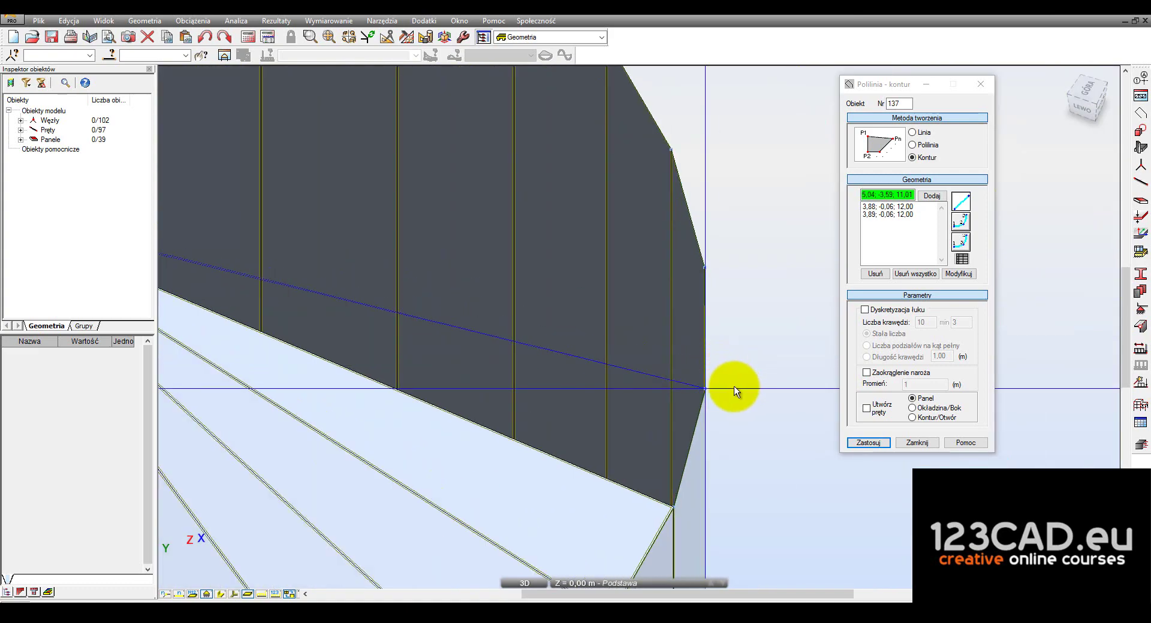
click(689, 505)
scroll(737, 516, down, 2)
scroll(381, 369, up, 2)
scroll(354, 371, up, 2)
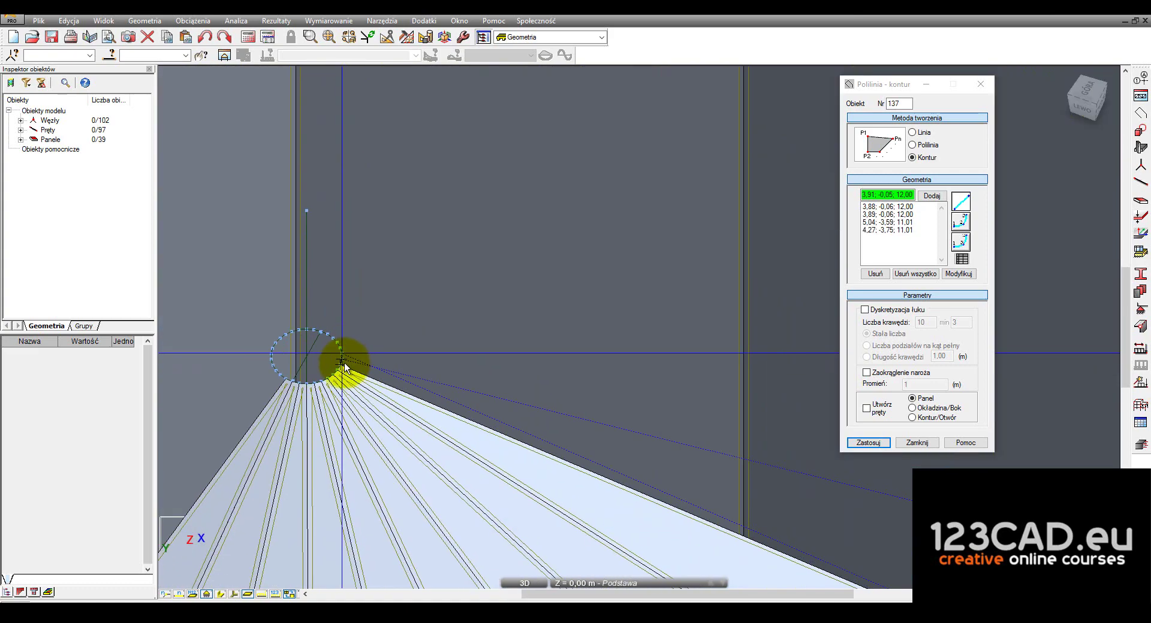
scroll(353, 372, up, 2)
click(342, 357)
Outline another roof triangle, then clear the wrongly picked contour points
scroll(368, 296, down, 2)
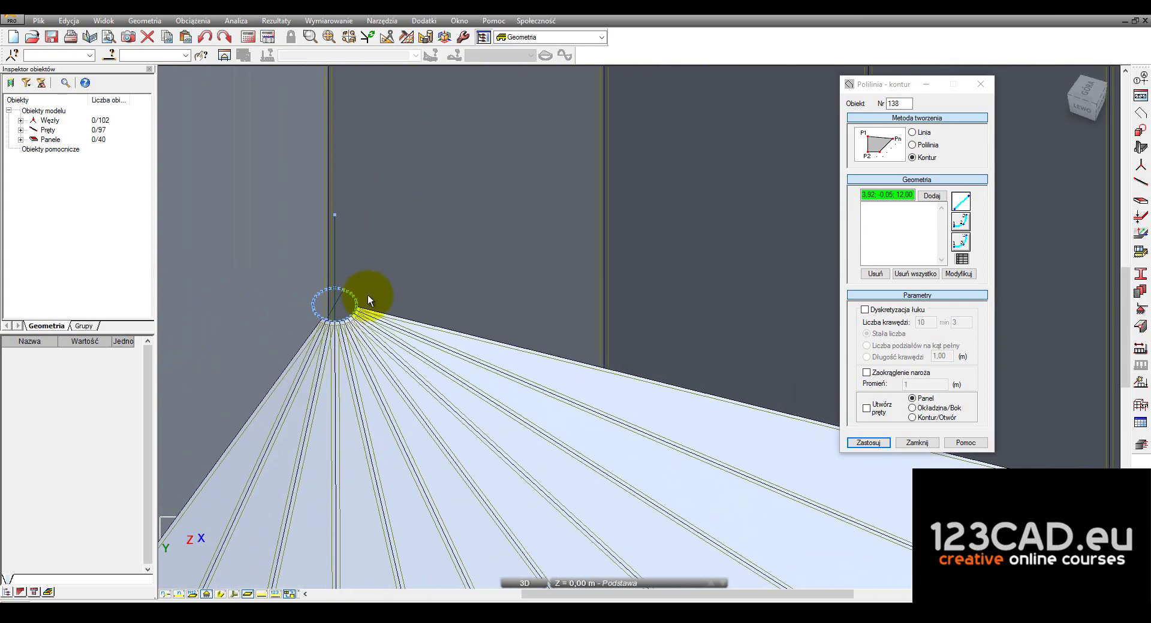
scroll(368, 297, down, 2)
scroll(340, 285, up, 2)
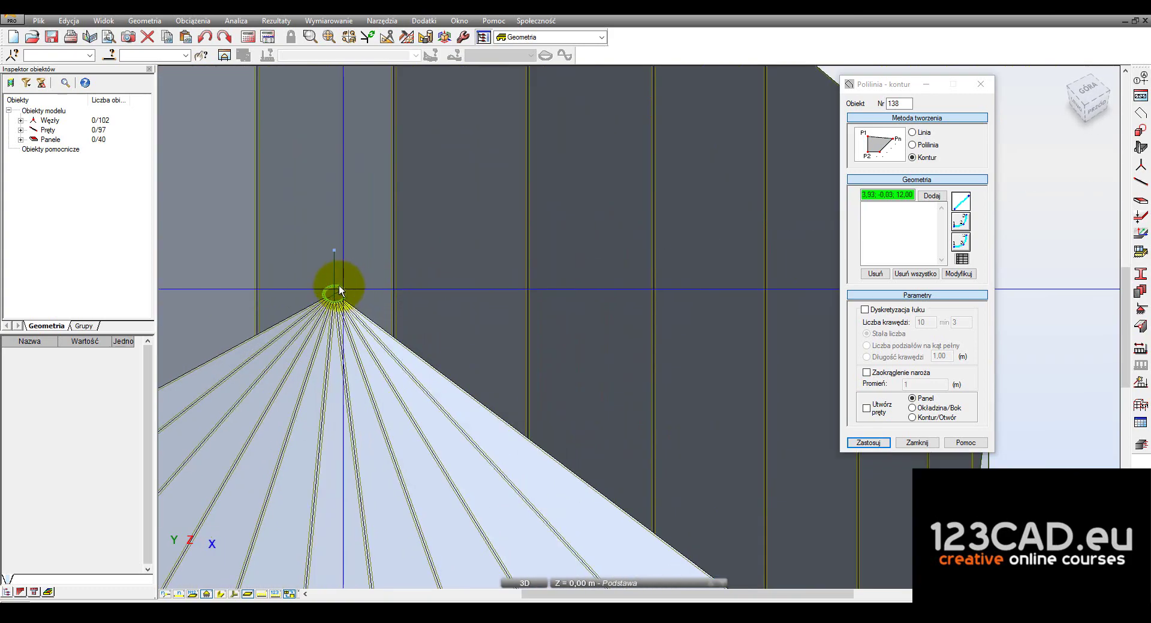
scroll(354, 320, up, 2)
scroll(360, 292, up, 2)
click(383, 266)
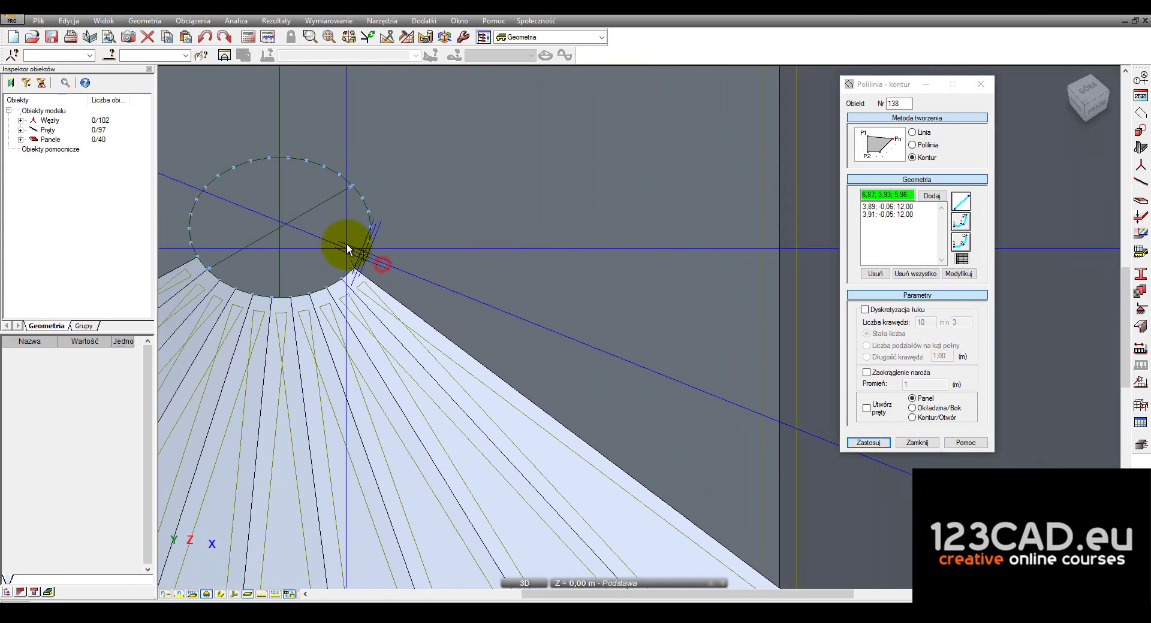
scroll(346, 245, down, 2)
scroll(336, 244, down, 2)
scroll(385, 275, up, 3)
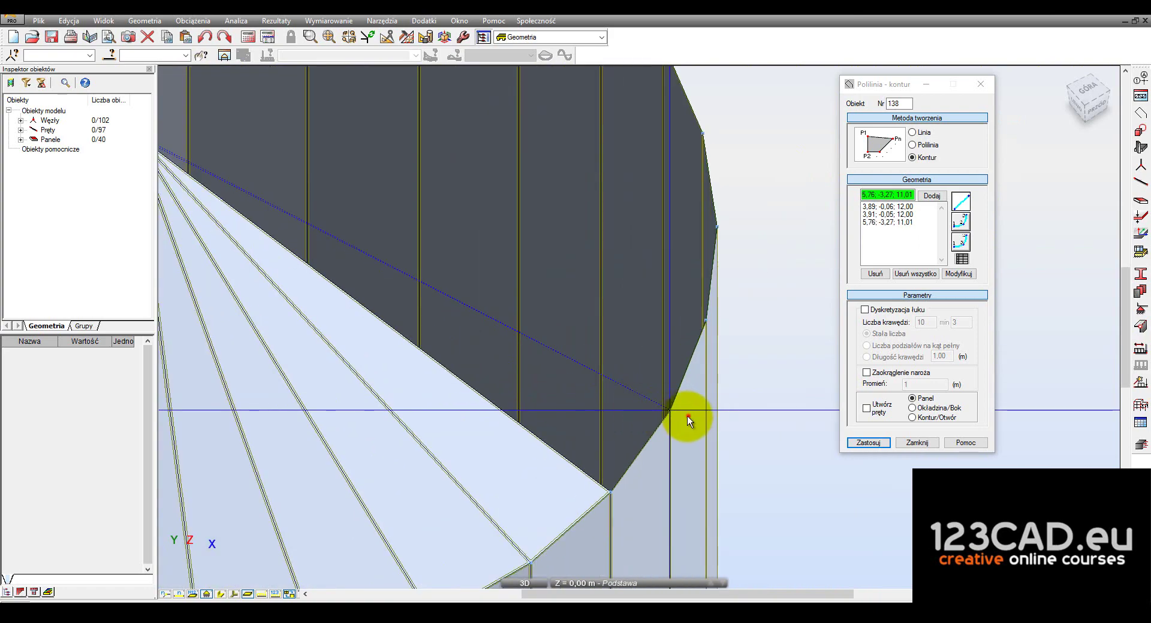
click(620, 488)
scroll(613, 466, down, 2)
scroll(342, 256, up, 2)
scroll(347, 334, up, 2)
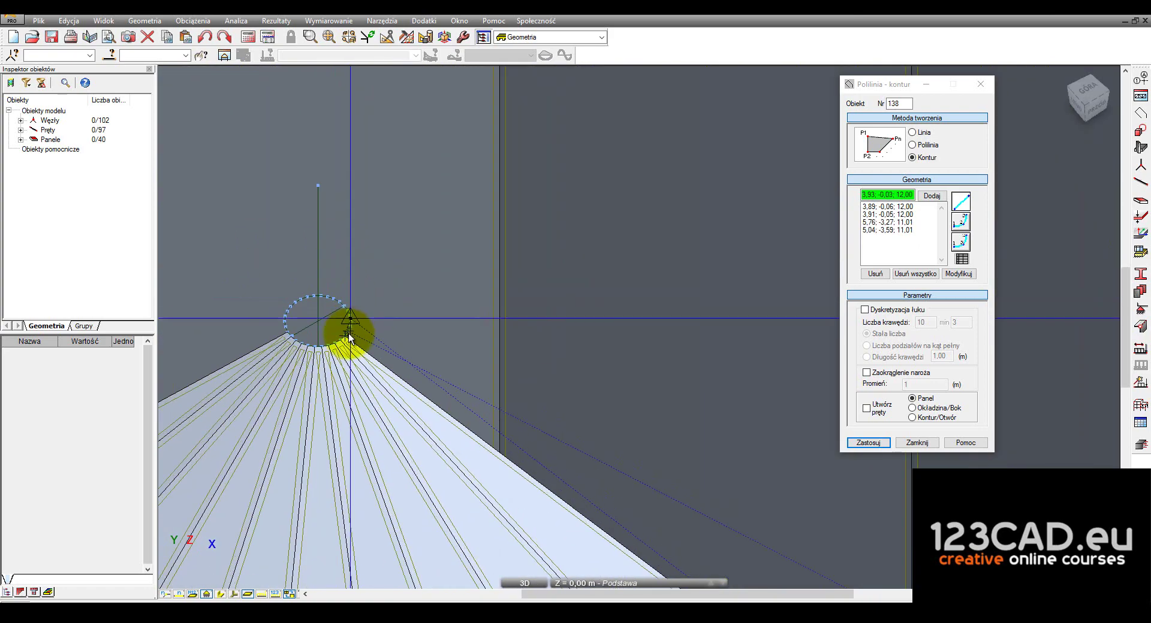
scroll(350, 348, up, 1)
click(353, 326)
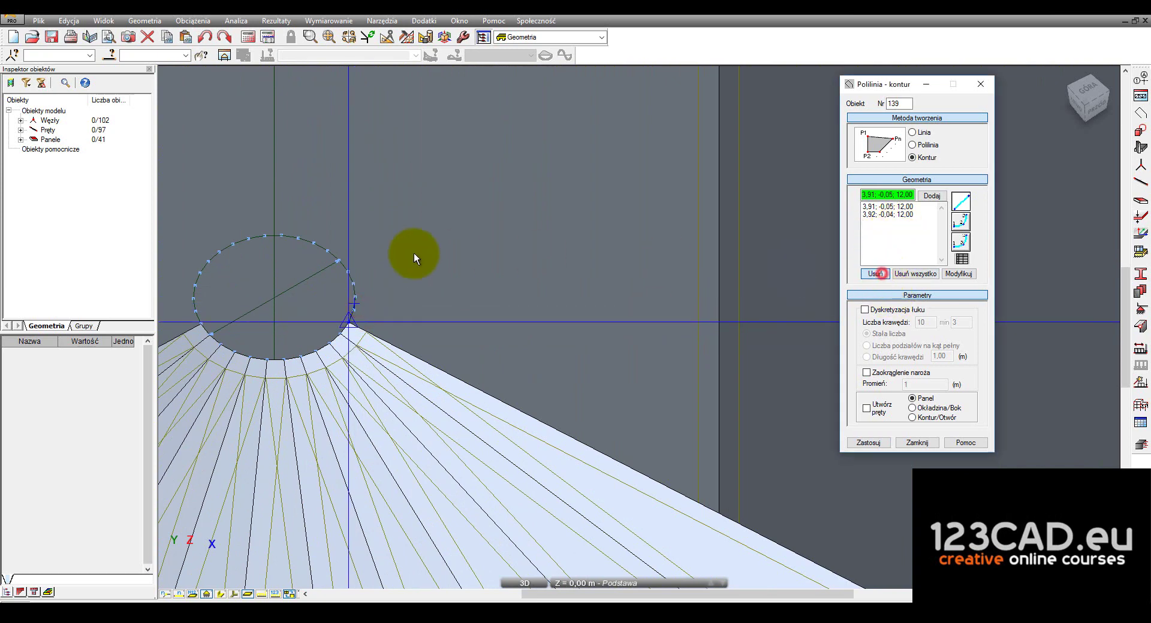
scroll(342, 330, up, 2)
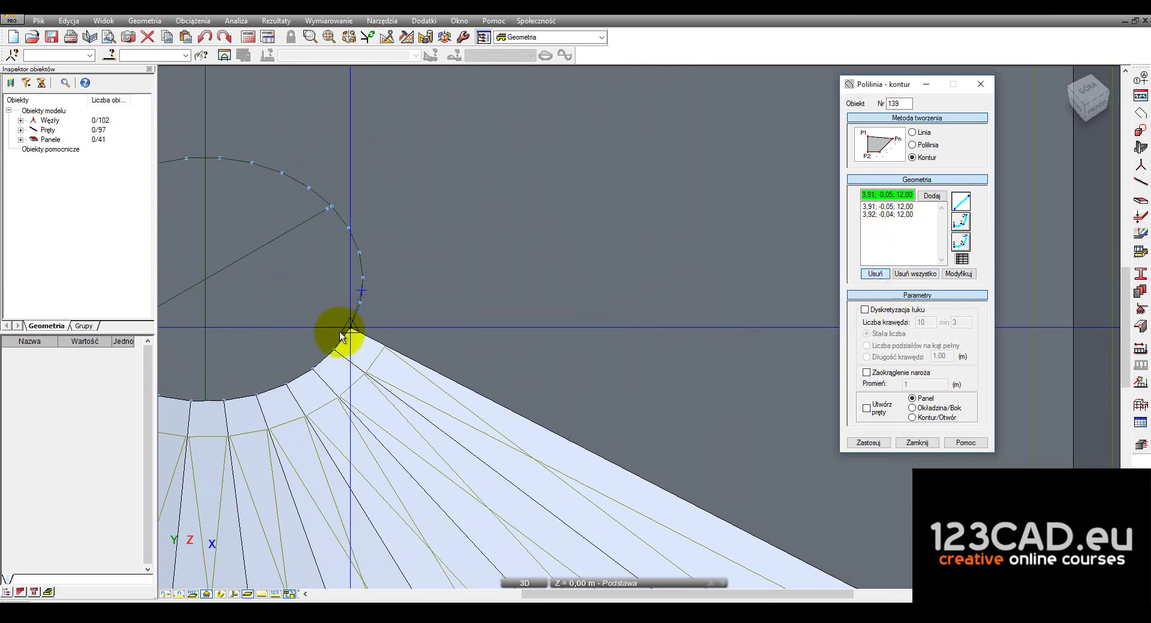
click(908, 274)
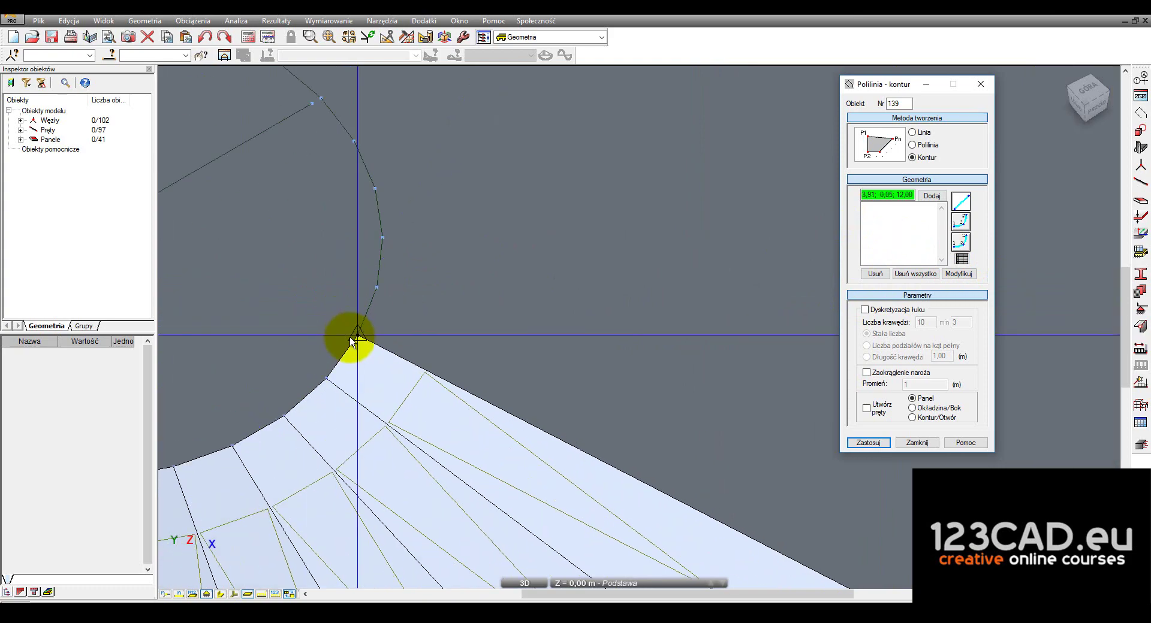
Redraw that roof triangle correctly from the apex to its rim corner
click(347, 332)
click(378, 288)
scroll(290, 274, down, 2)
scroll(294, 271, down, 2)
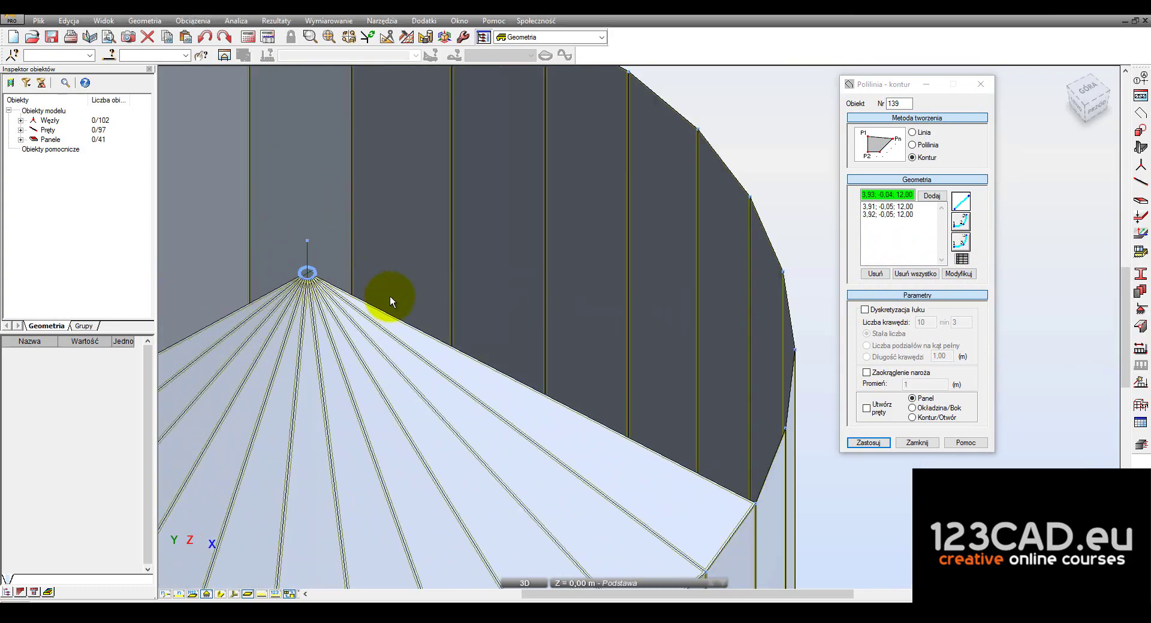
scroll(699, 391, up, 1)
scroll(624, 375, up, 3)
click(569, 473)
scroll(570, 473, down, 2)
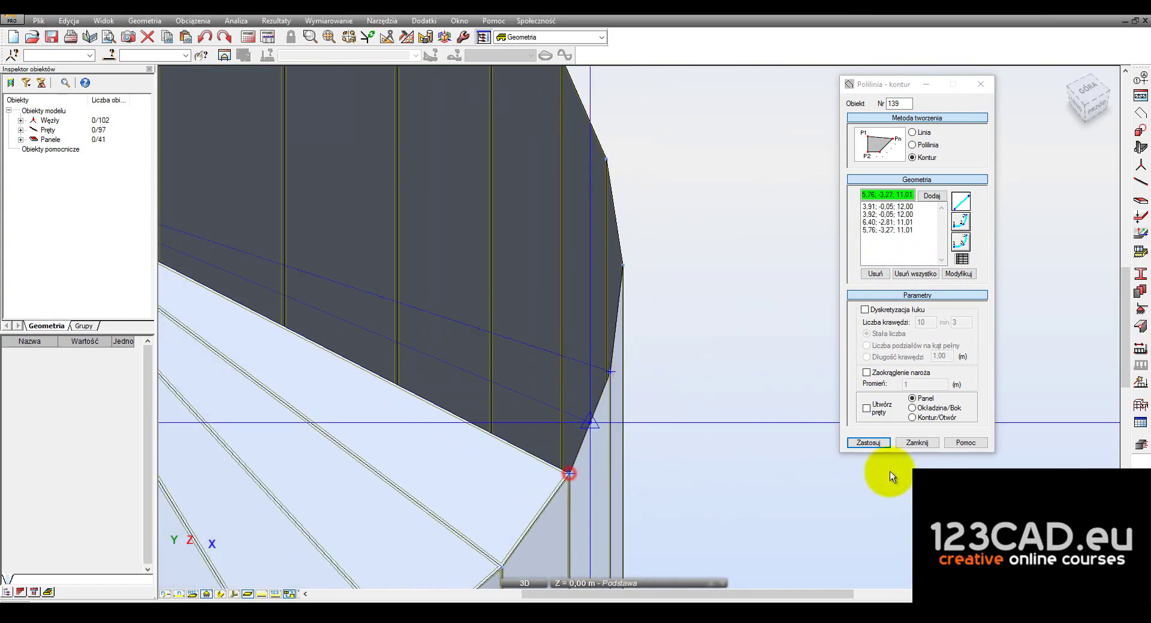
scroll(386, 291, up, 2)
scroll(315, 312, up, 2)
click(284, 322)
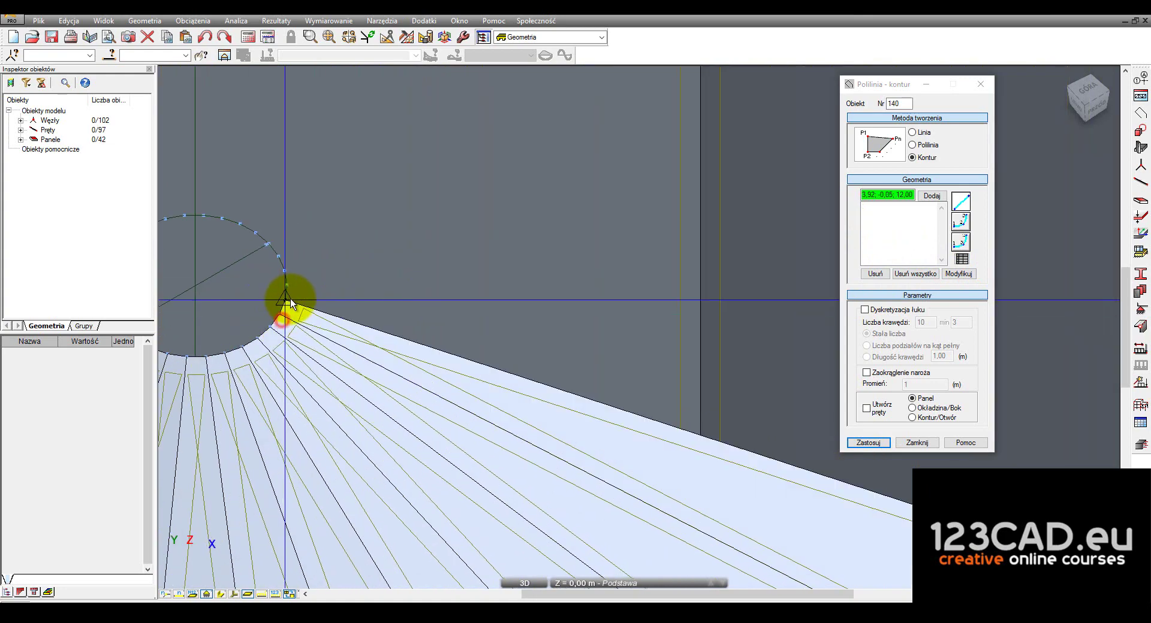
Add one more apex-to-rim roof slice, bringing the model to 43 panels
scroll(284, 287, down, 2)
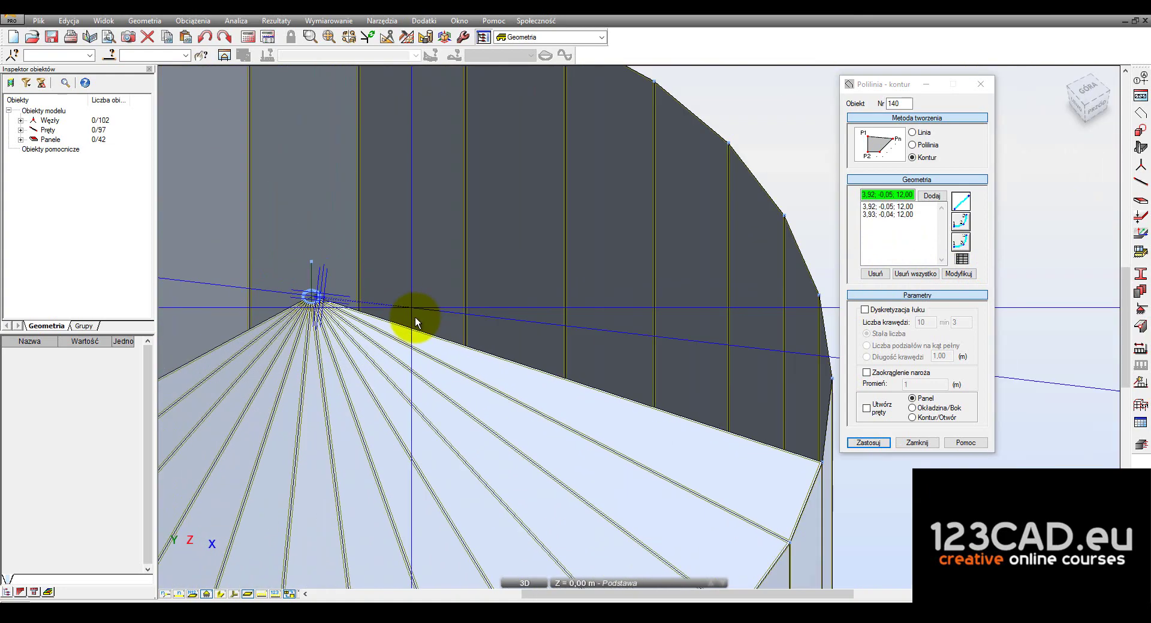
scroll(729, 415, down, 1)
scroll(605, 292, up, 4)
scroll(600, 270, down, 2)
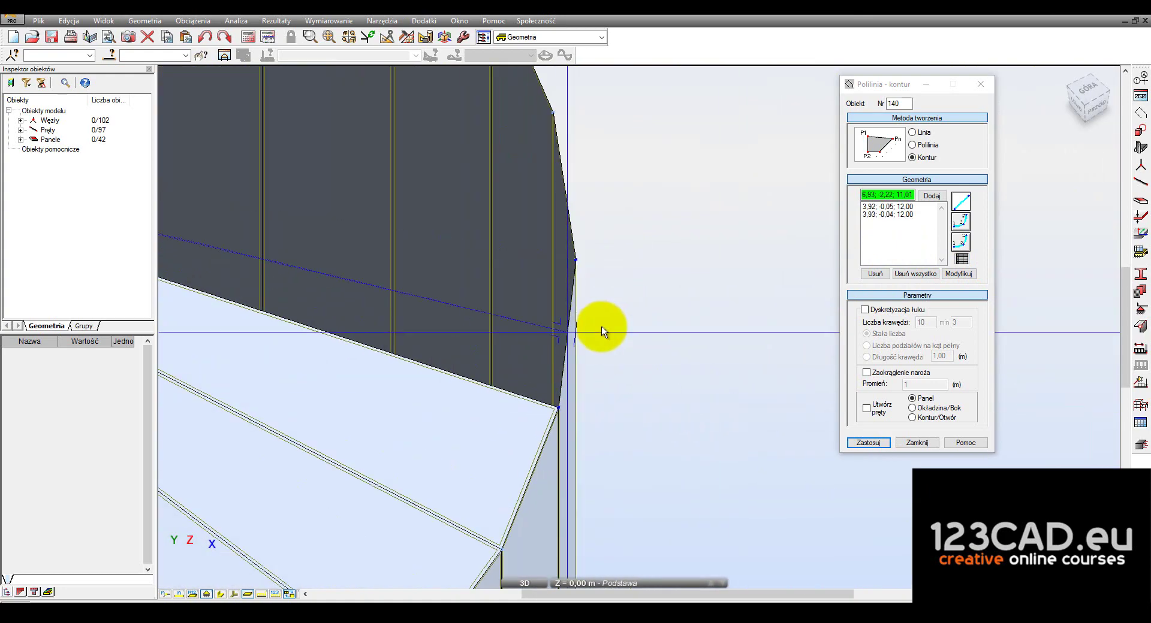
click(598, 267)
click(569, 406)
scroll(664, 402, down, 3)
scroll(581, 343, up, 2)
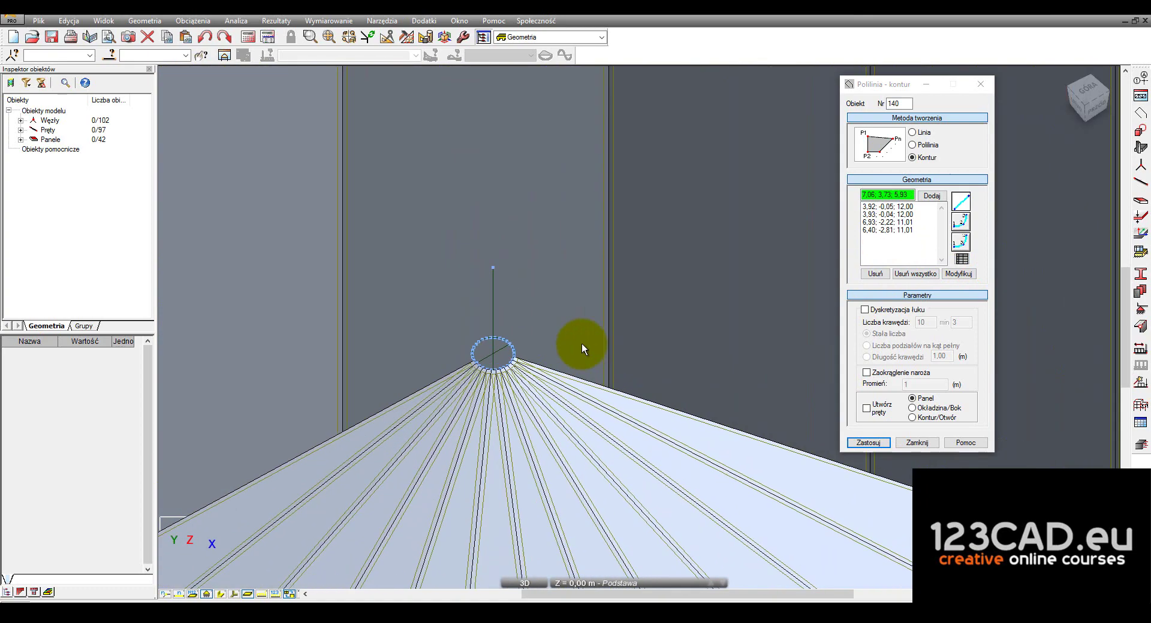
scroll(508, 373, up, 2)
click(485, 380)
scroll(477, 380, up, 1)
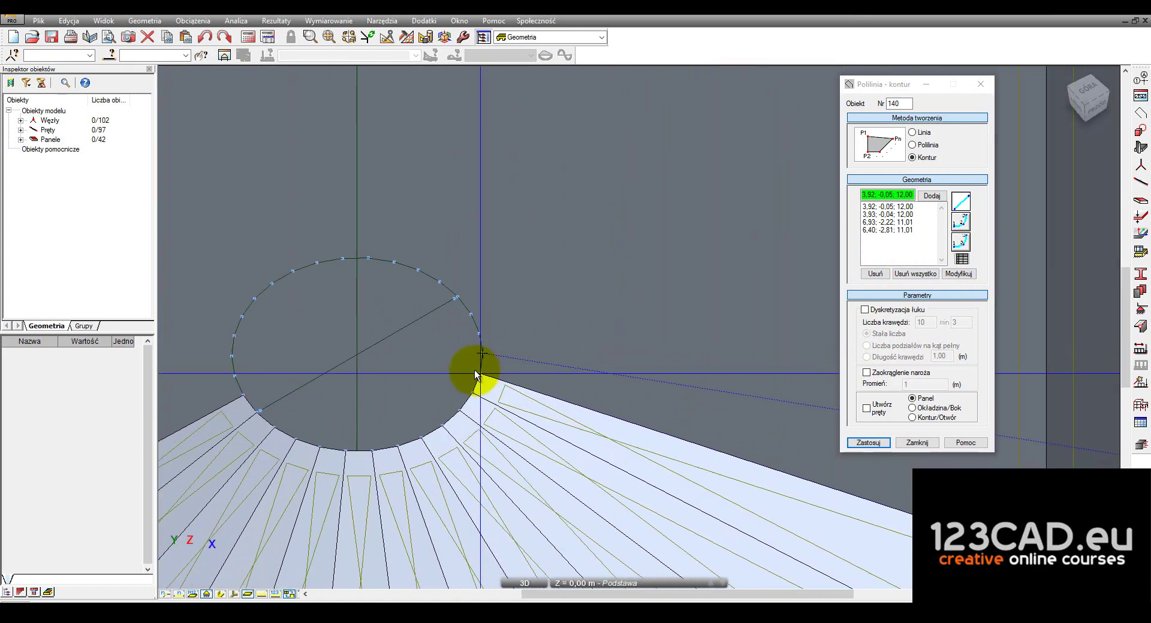
scroll(462, 324, down, 3)
scroll(555, 437, down, 2)
Outline a roof wedge from two apex points to two adjacent rim corners, closing it into a panel
scroll(529, 391, down, 1)
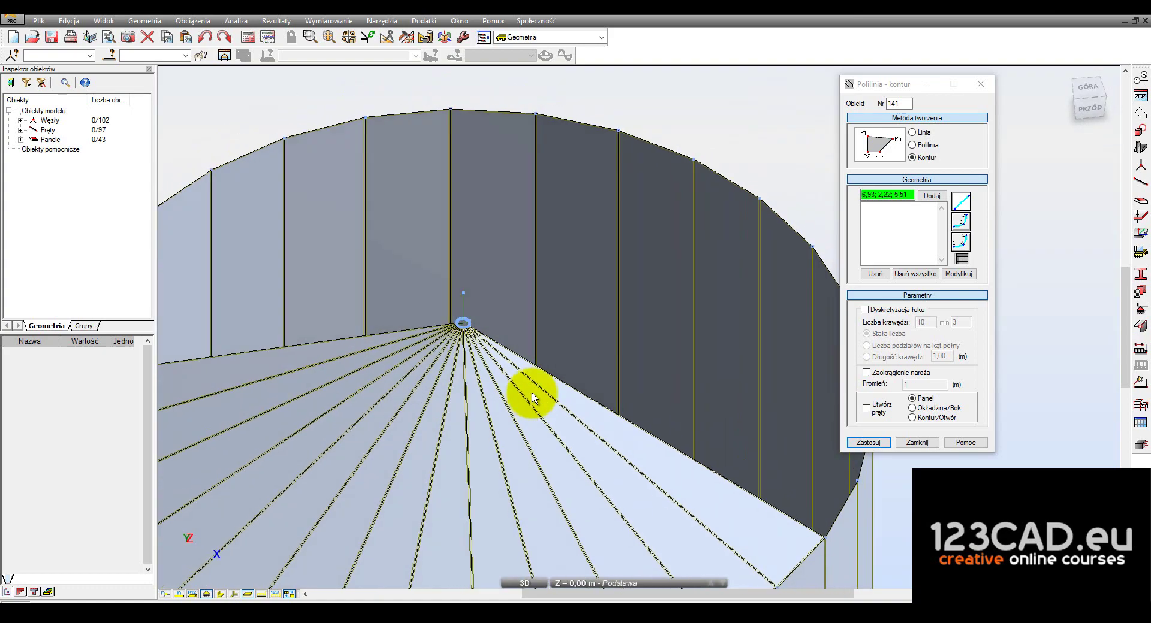
scroll(426, 288, up, 3)
scroll(473, 330, up, 2)
click(463, 312)
click(469, 304)
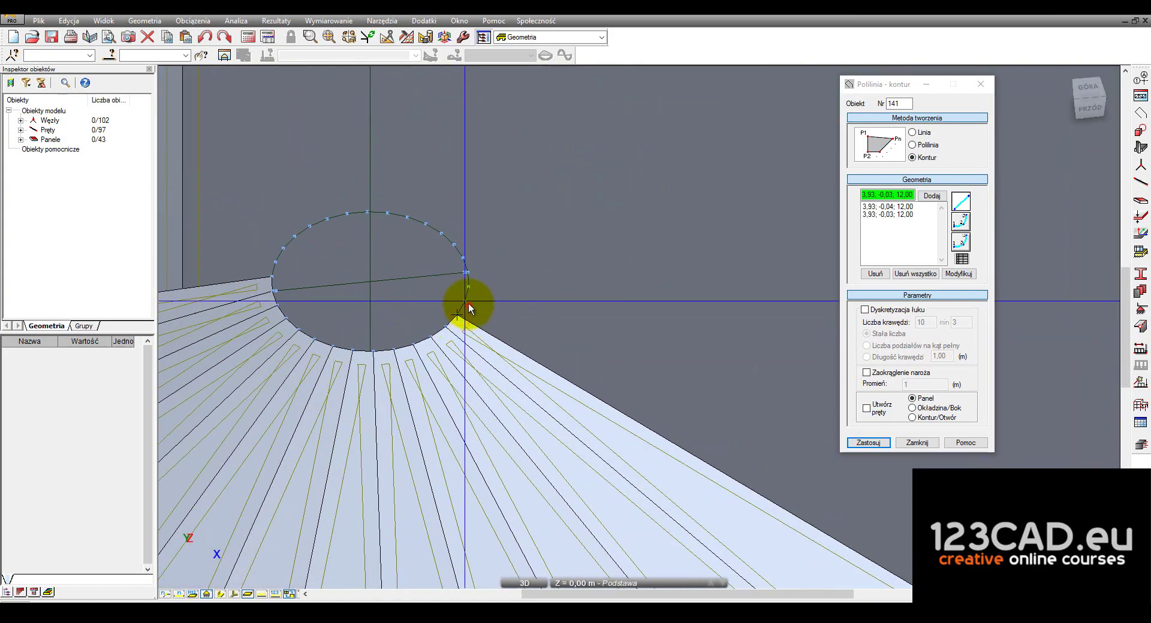
scroll(360, 272, down, 2)
scroll(354, 270, down, 2)
scroll(354, 270, down, 3)
scroll(433, 307, up, 3)
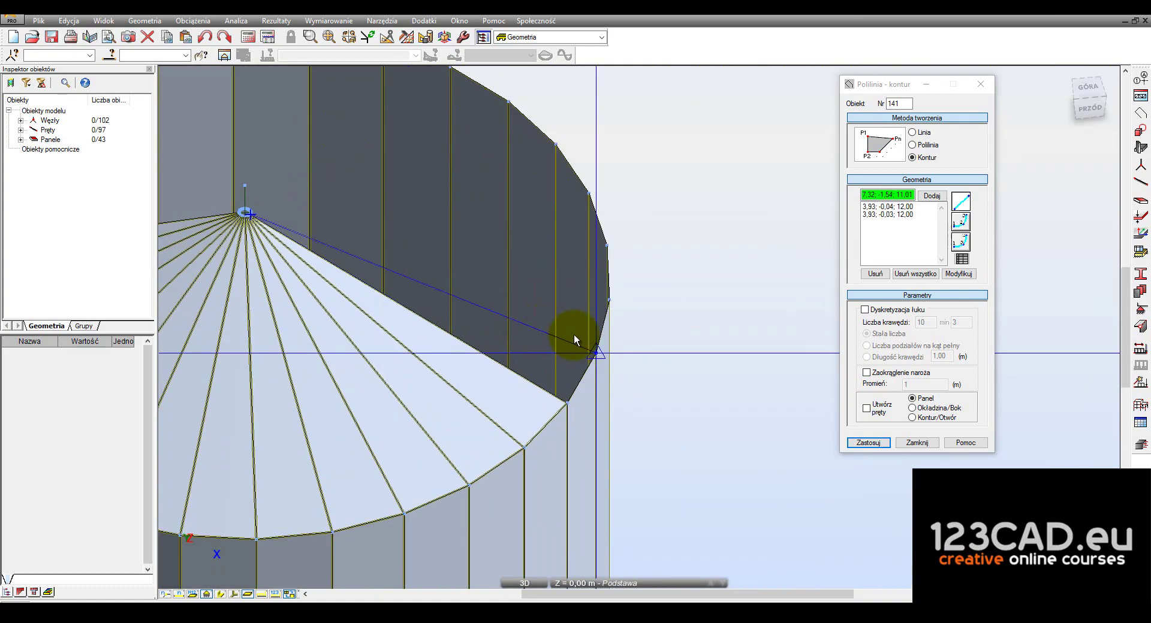
click(574, 333)
click(570, 409)
scroll(264, 217, up, 2)
scroll(258, 217, up, 2)
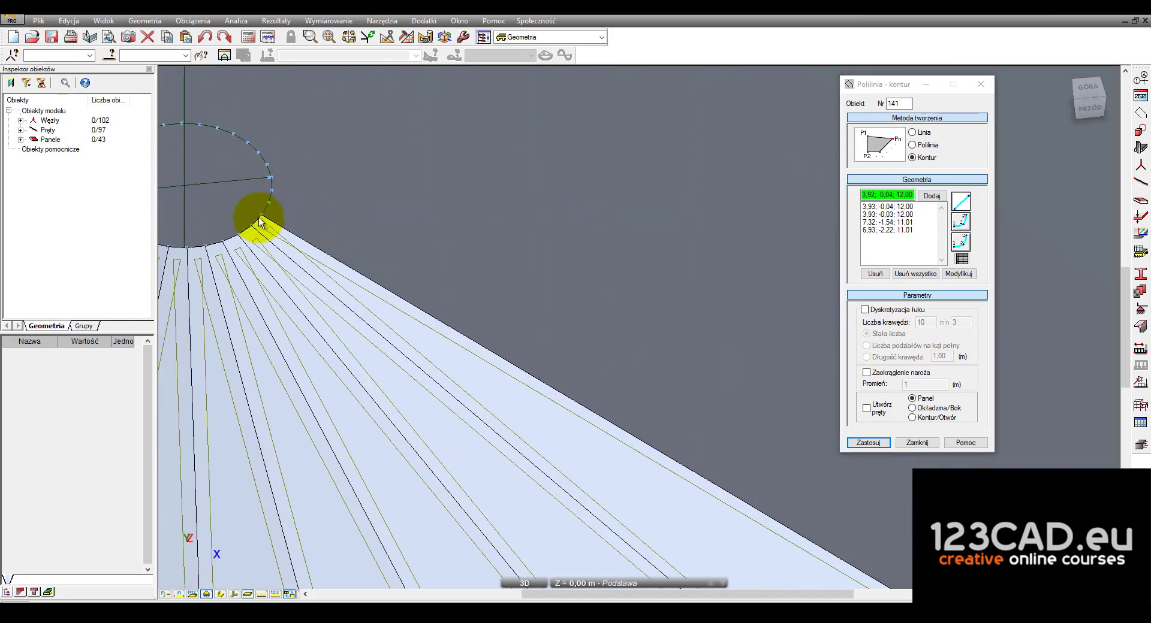
click(258, 214)
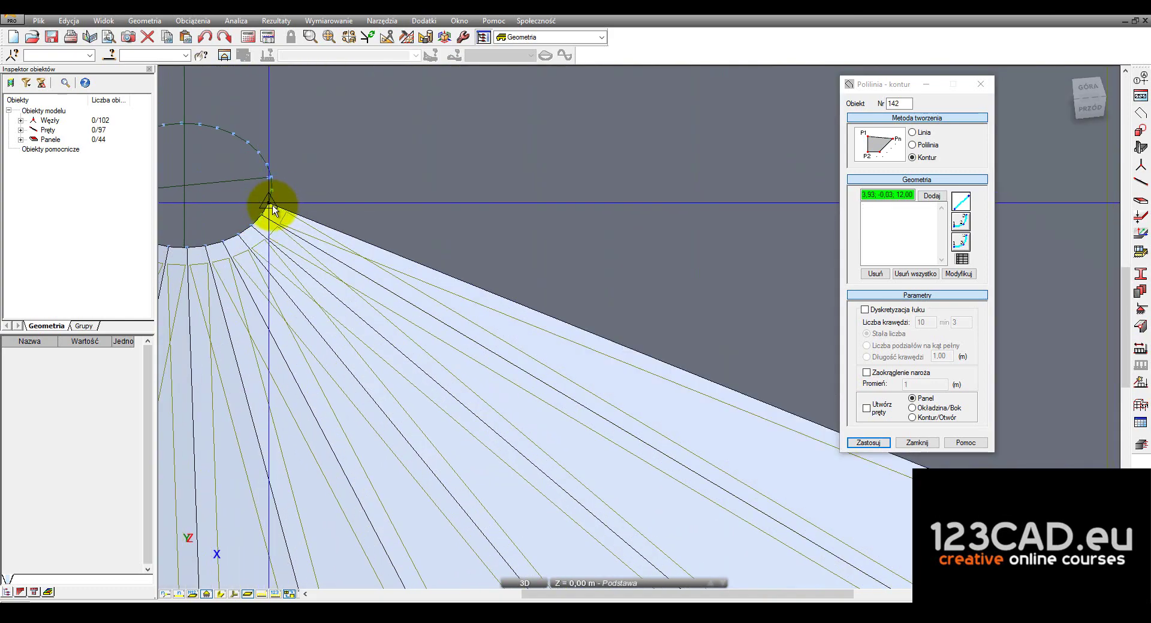
Create another triangular roof panel running from the apex to a rim corner
click(274, 199)
scroll(234, 204, down, 2)
scroll(233, 203, down, 3)
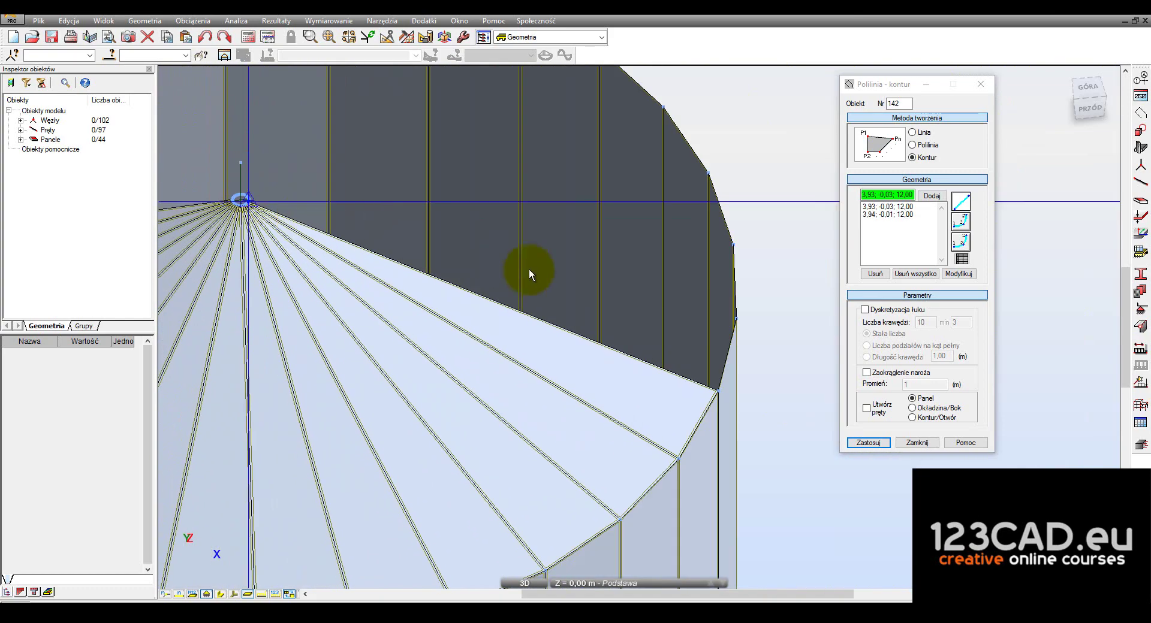
scroll(752, 321, up, 2)
click(685, 429)
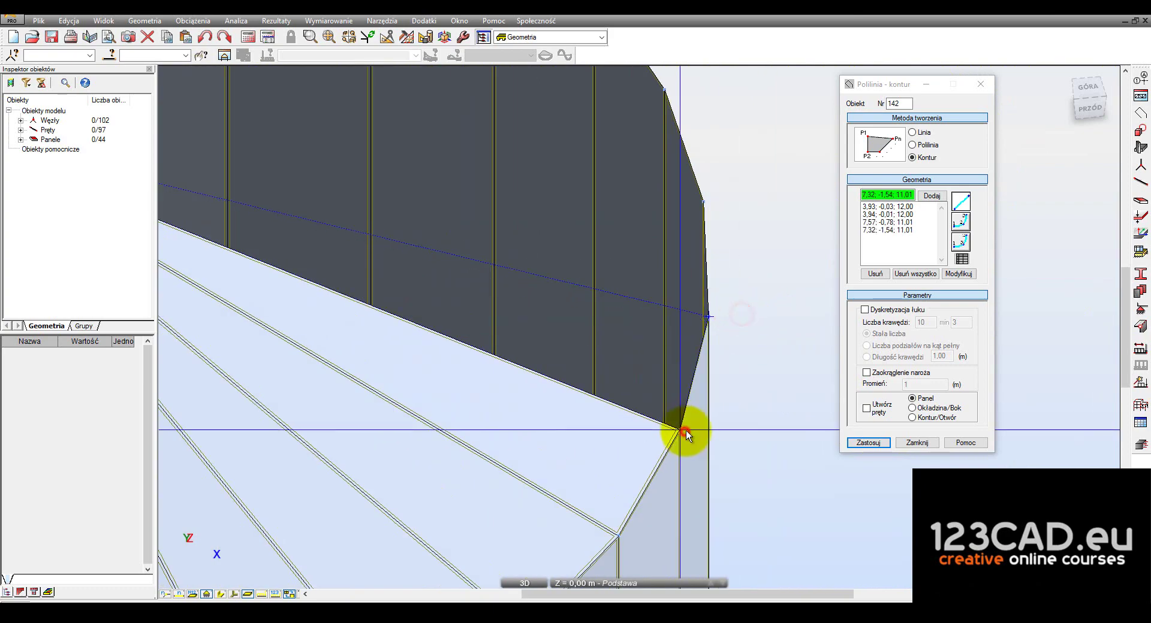
scroll(329, 277, down, 3)
scroll(333, 295, up, 3)
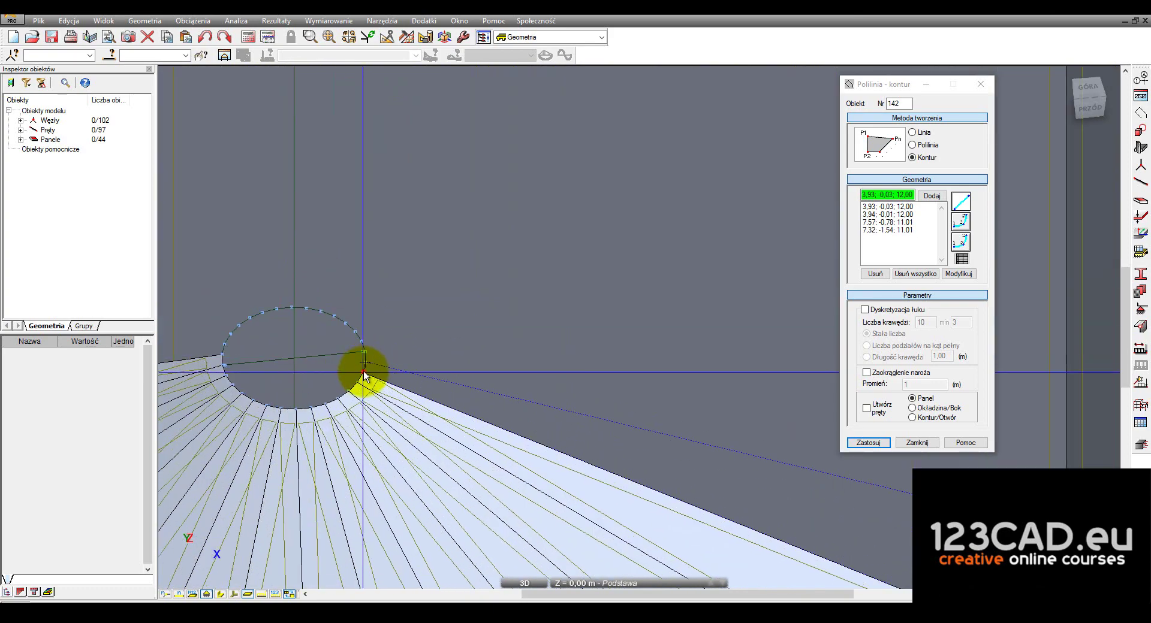
click(365, 376)
Add a further apex-to-rim roof panel, closing its contour back at the apex
scroll(422, 322, down, 3)
scroll(456, 352, down, 2)
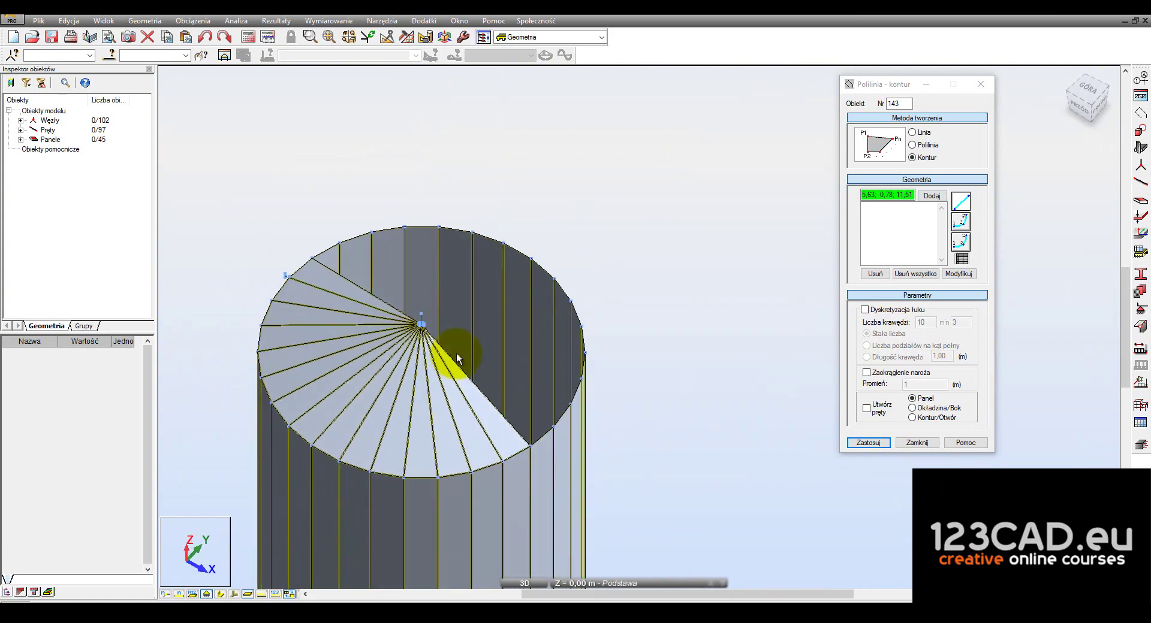
scroll(416, 314, up, 2)
scroll(415, 314, up, 2)
scroll(419, 323, up, 2)
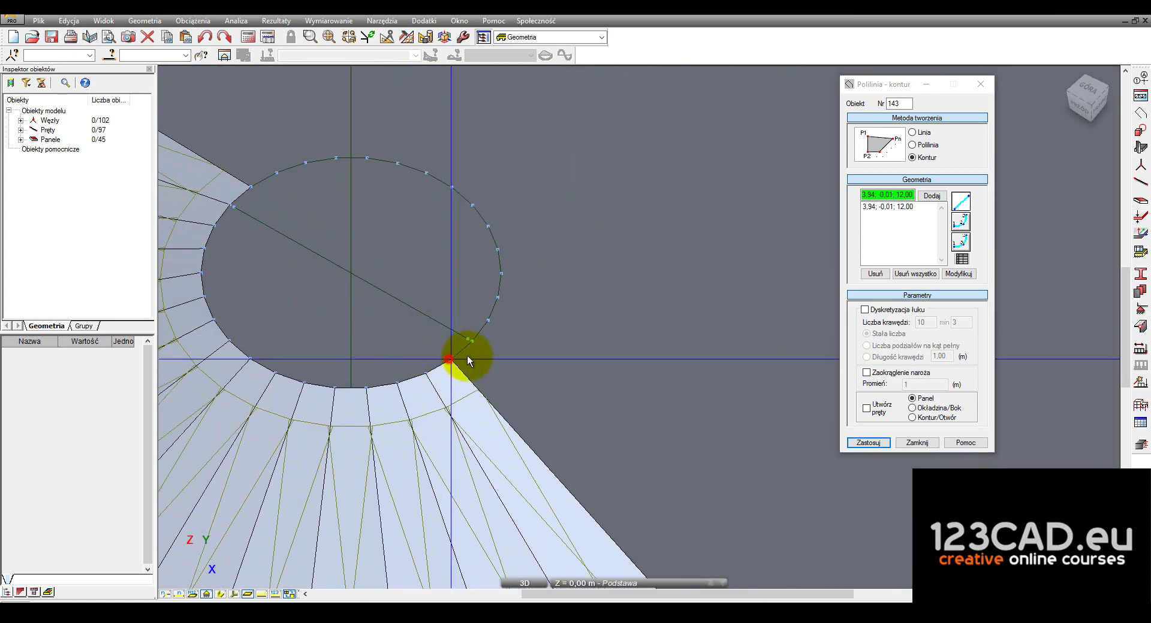
click(467, 357)
scroll(413, 274, down, 2)
scroll(412, 271, down, 2)
scroll(420, 272, down, 2)
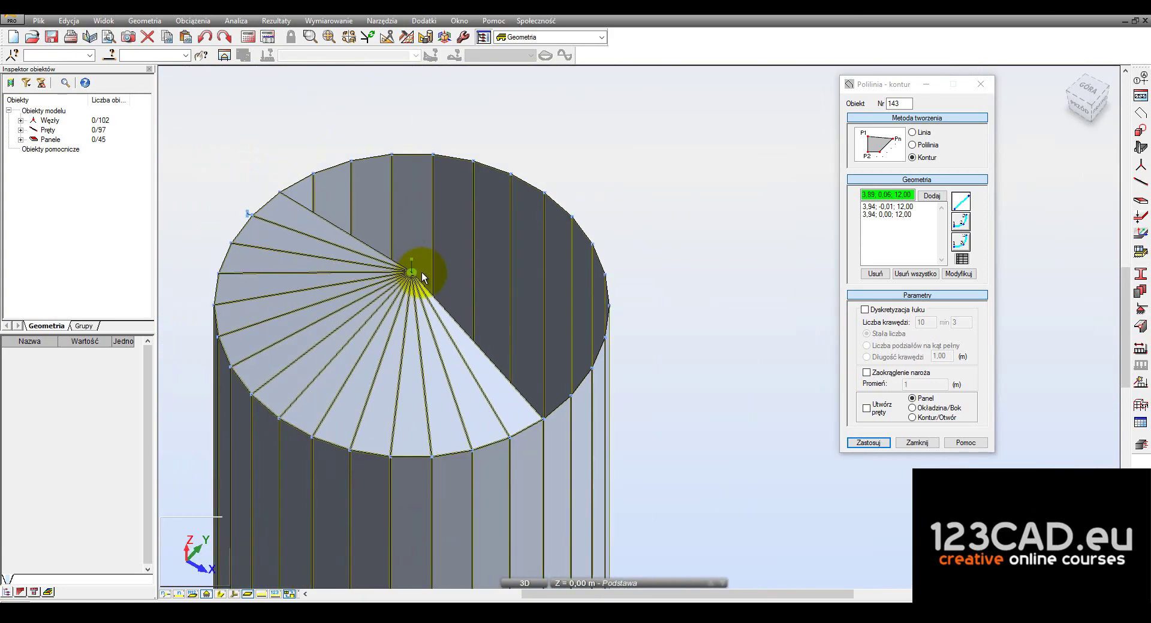
scroll(557, 380, up, 3)
click(519, 455)
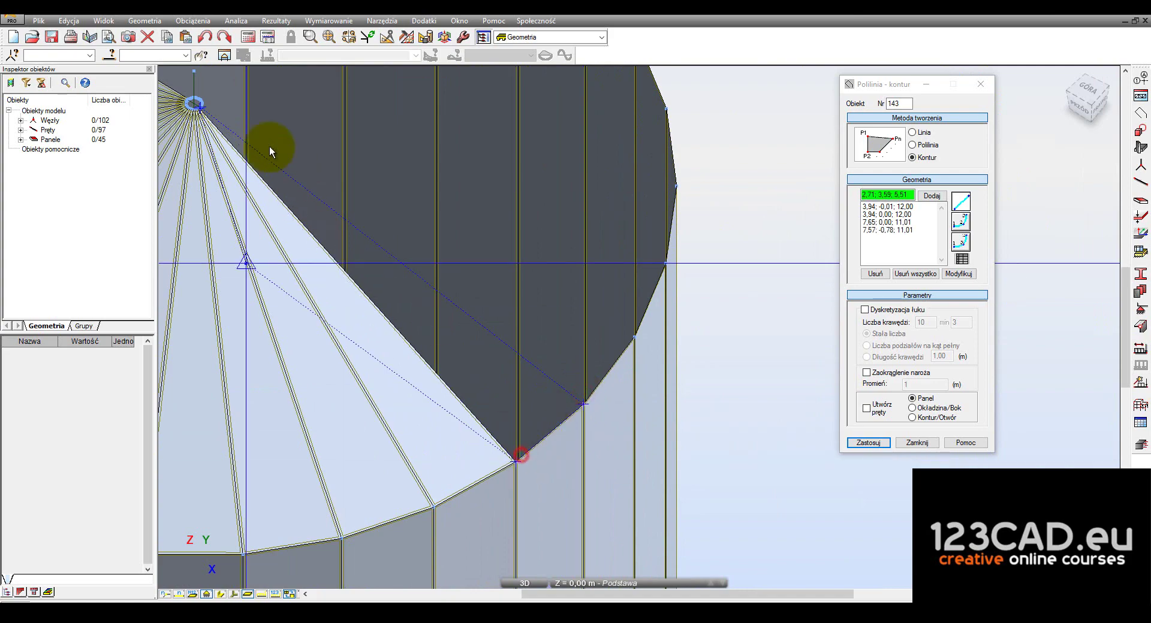
scroll(269, 146, up, 3)
middle_drag(199, 174, 487, 223)
scroll(488, 223, up, 3)
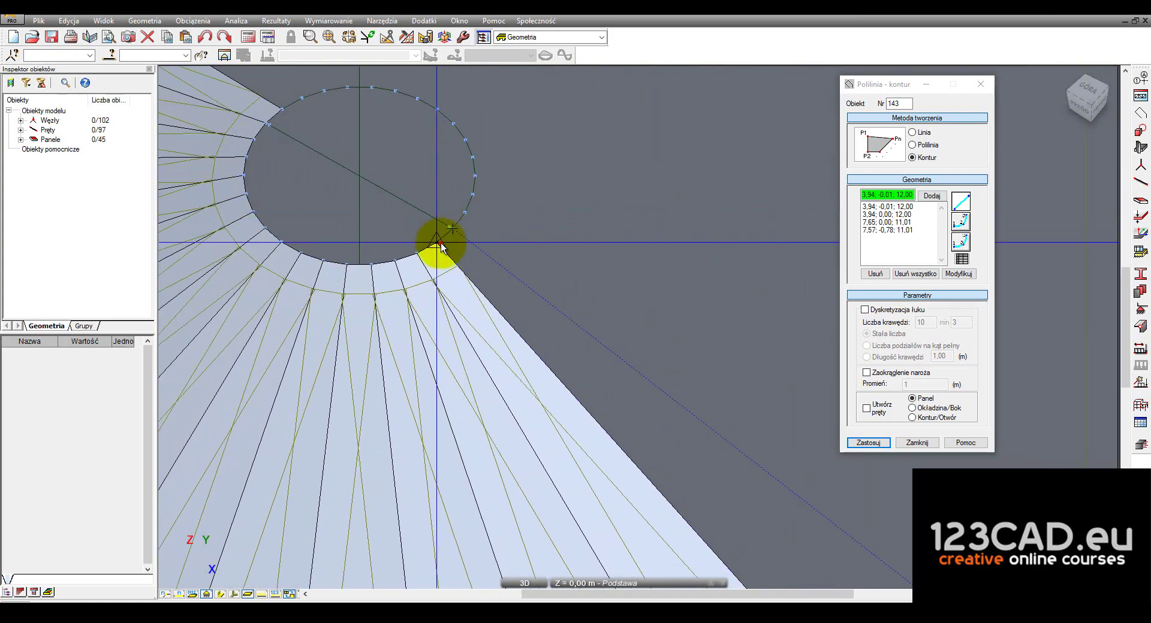
click(442, 243)
Create a roof panel from the central ring to two neighbouring wall-top points
double_click(454, 231)
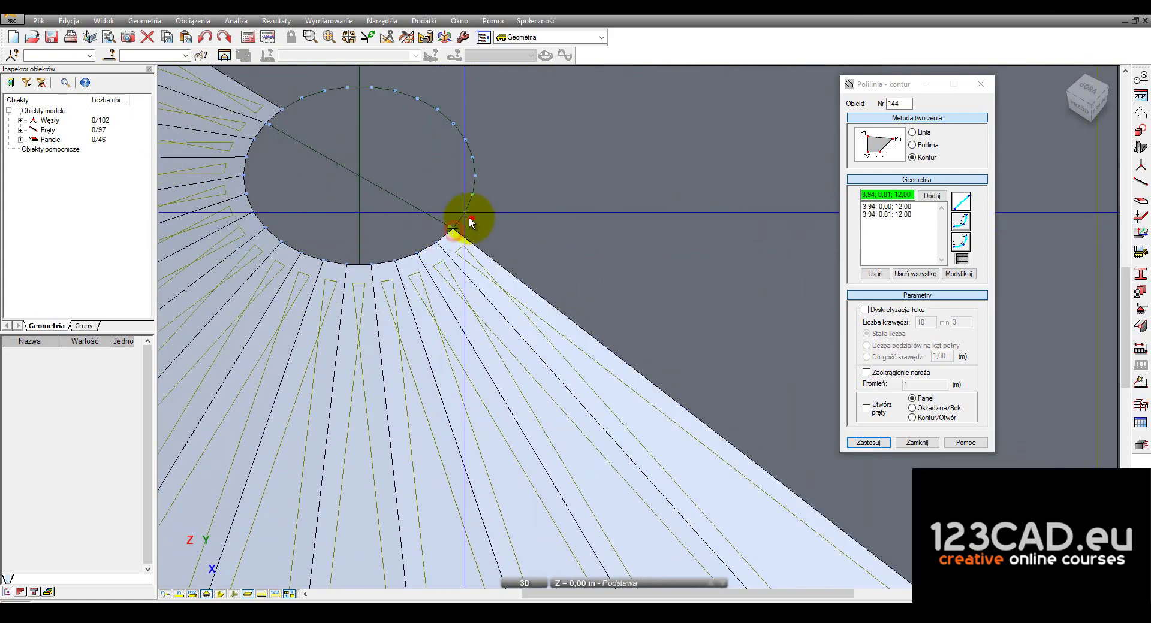
scroll(297, 174, up, 5)
scroll(539, 311, up, 2)
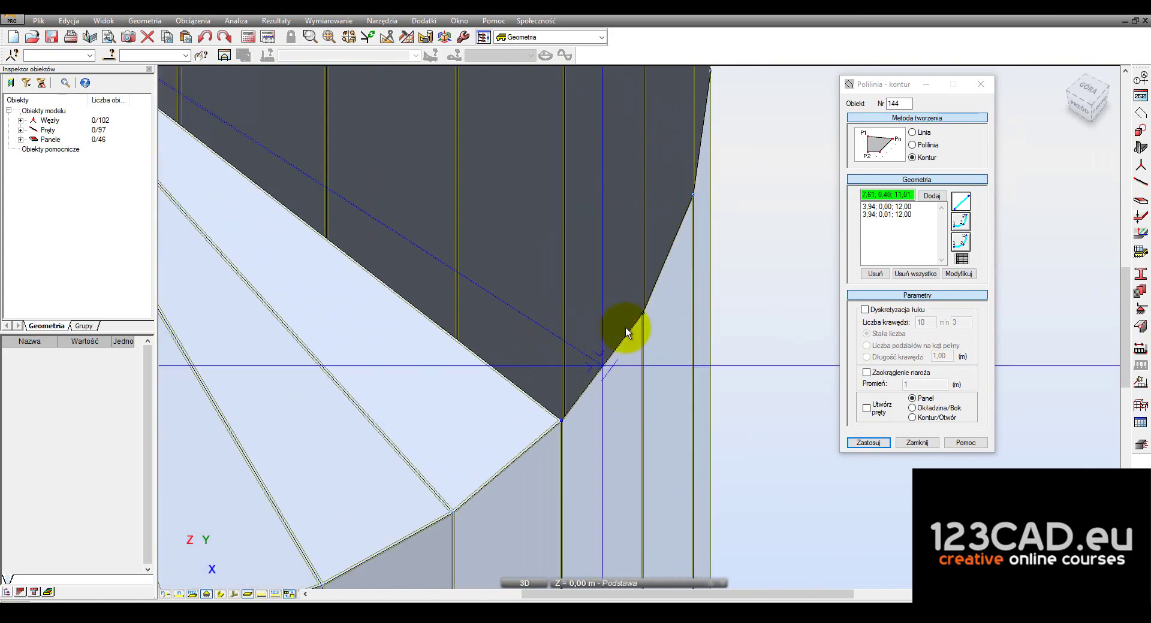
click(651, 320)
click(560, 416)
scroll(509, 375, down, 1)
middle_drag(501, 367, 480, 263)
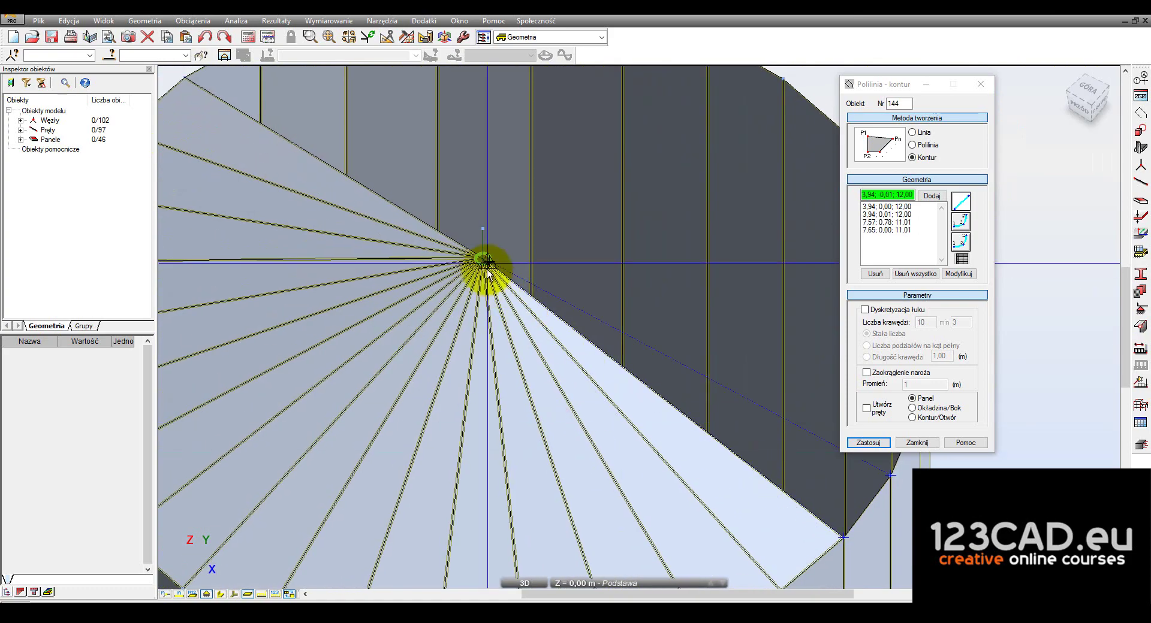
scroll(480, 264, up, 2)
scroll(512, 264, up, 2)
click(512, 287)
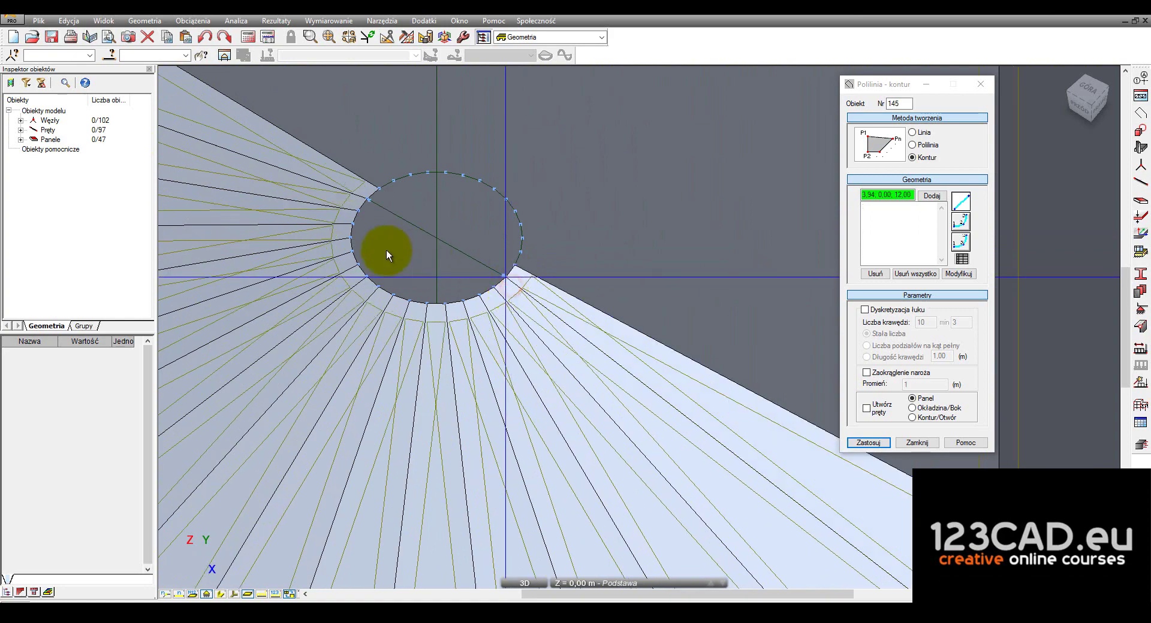
Create the roof panel from the ring to wall-top nodes 7.32;1.54;11.01 and 7.57;0.78;11.01
scroll(386, 250, up, 1)
click(493, 274)
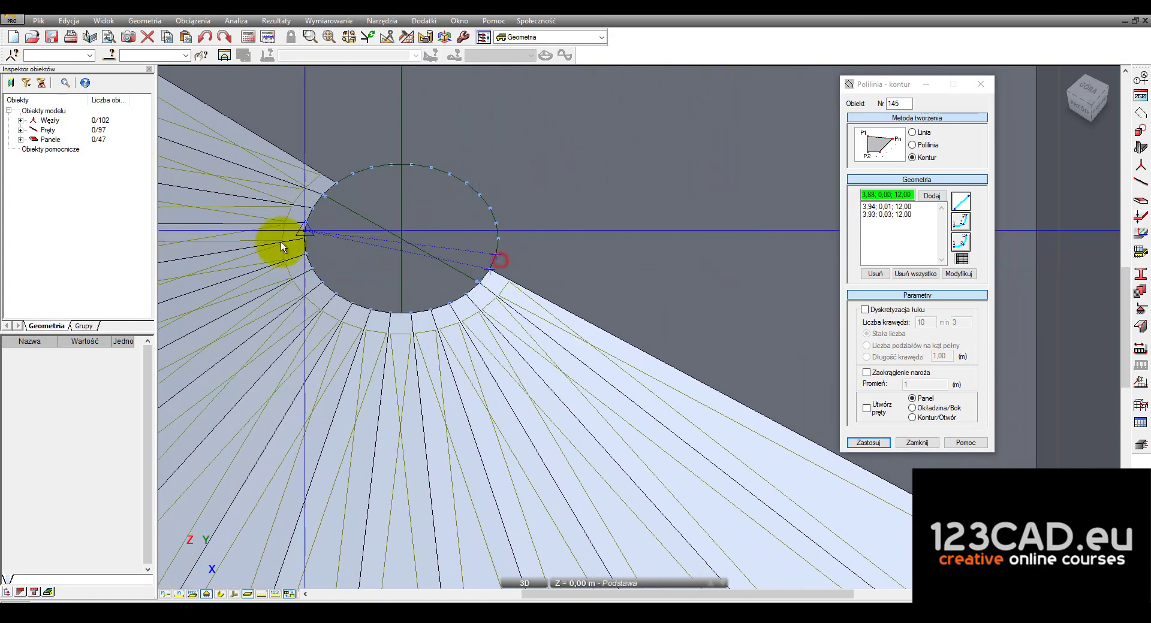
scroll(281, 246, down, 3)
scroll(294, 255, up, 2)
scroll(569, 361, up, 2)
click(697, 321)
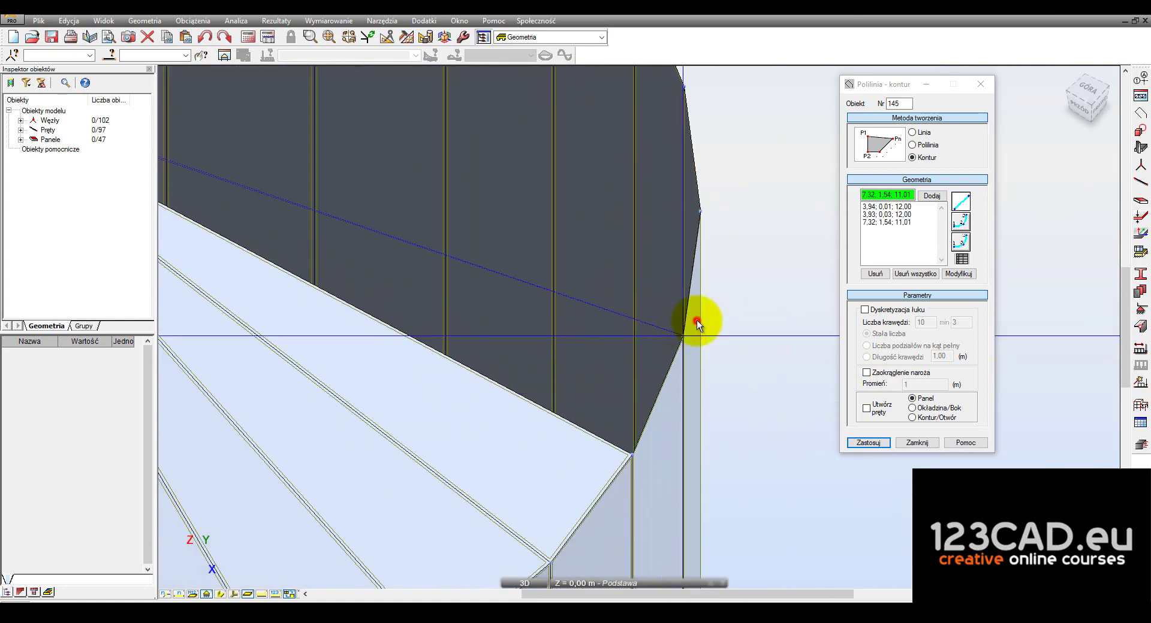
click(637, 454)
scroll(638, 454, down, 3)
scroll(290, 272, up, 3)
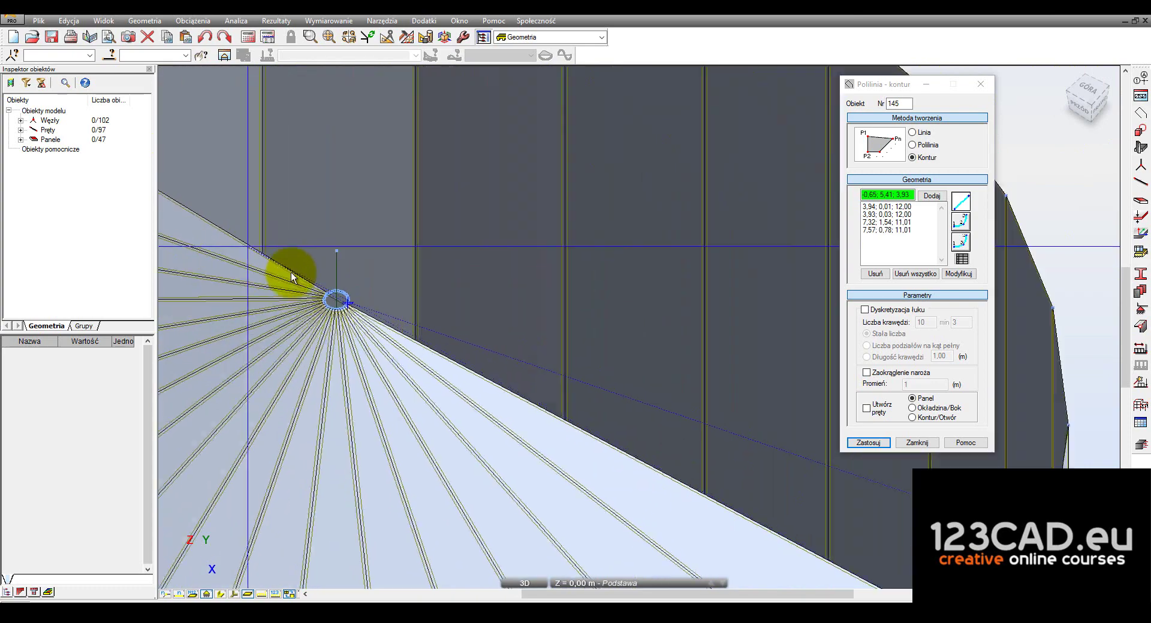
scroll(346, 303, up, 3)
click(359, 301)
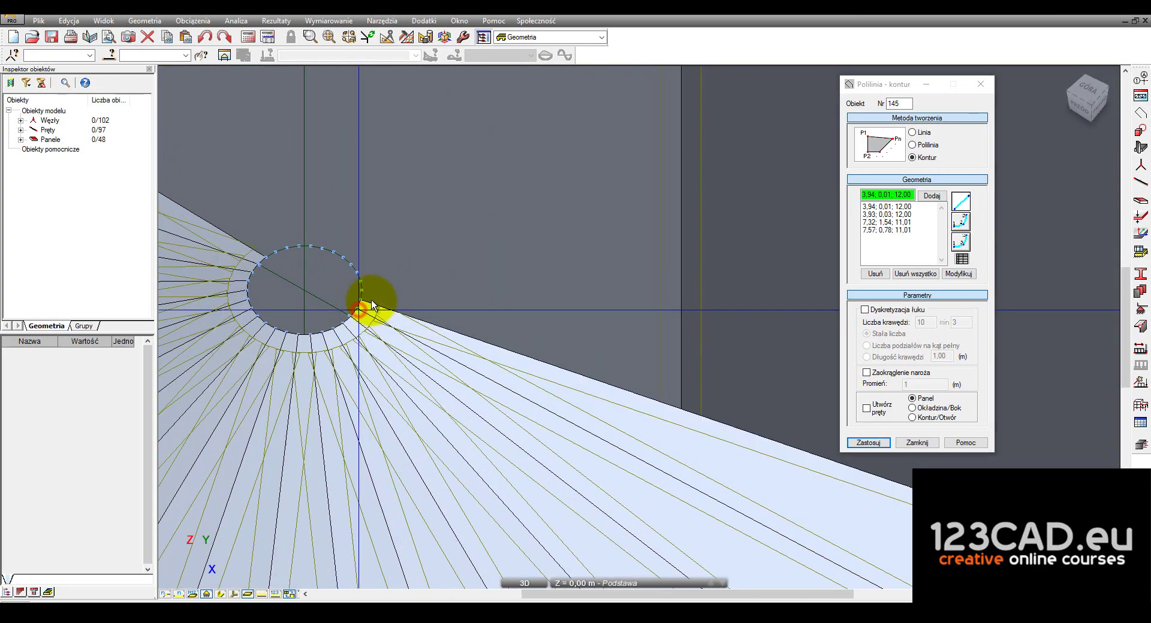
Create the roof panel from the ring to wall-top nodes 6,93;2,22;11,01 and 7,32;1,54;11,01
scroll(359, 306, up, 2)
click(365, 287)
click(365, 289)
scroll(255, 253, down, 3)
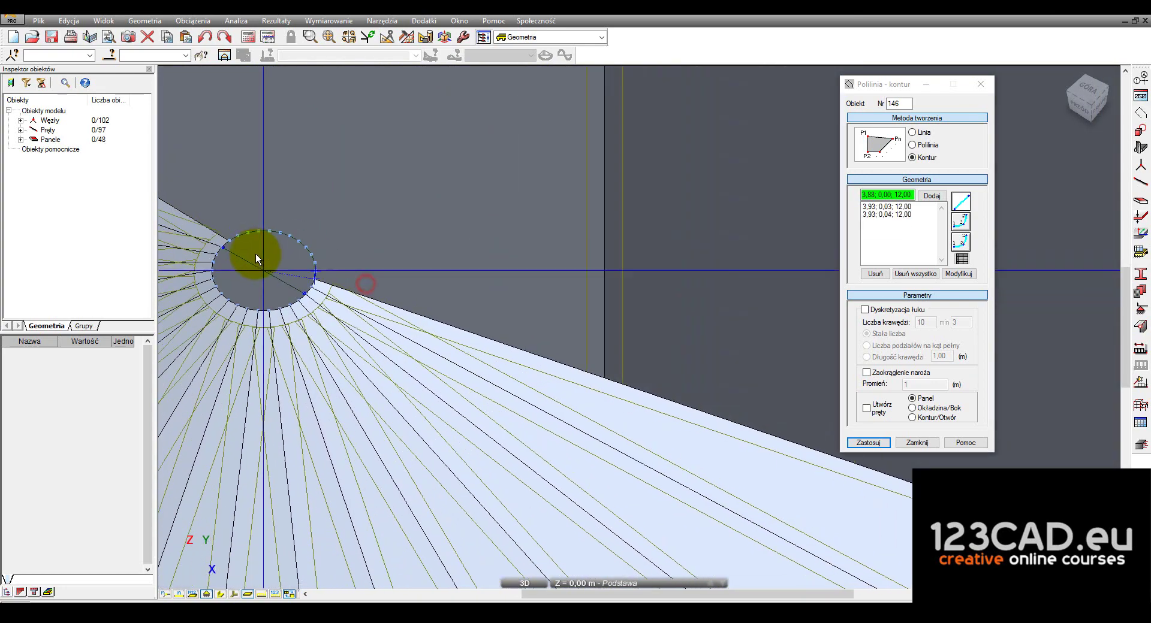
shift+middle_drag(256, 254, 594, 323)
scroll(643, 313, up, 3)
click(643, 310)
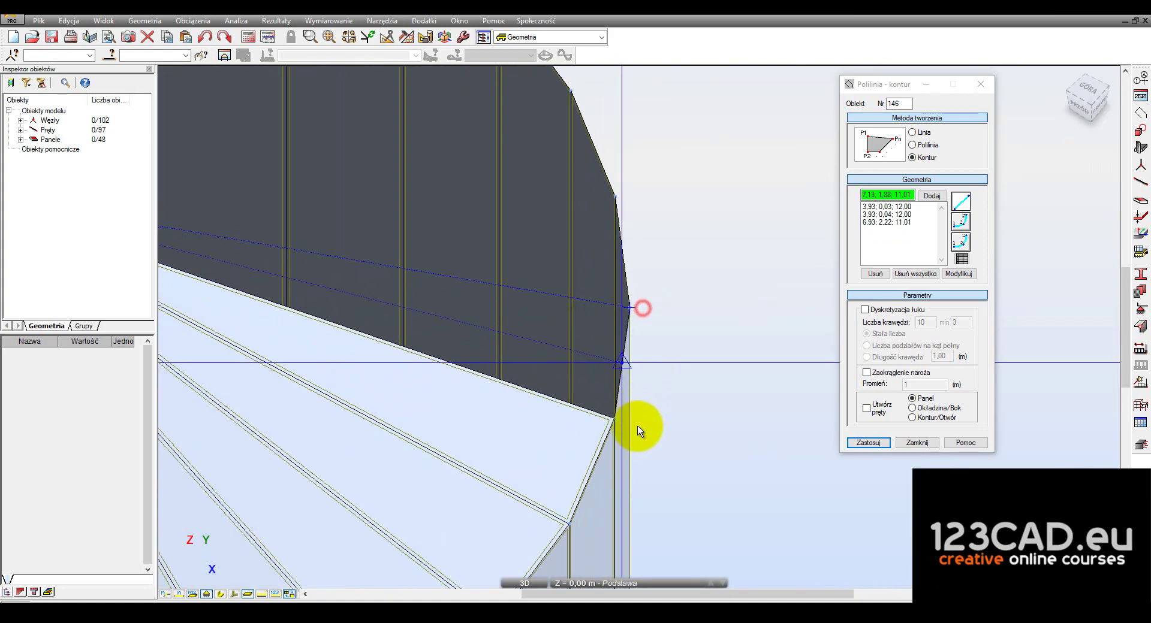
click(638, 430)
scroll(659, 431, down, 3)
scroll(264, 295, up, 2)
scroll(264, 294, up, 2)
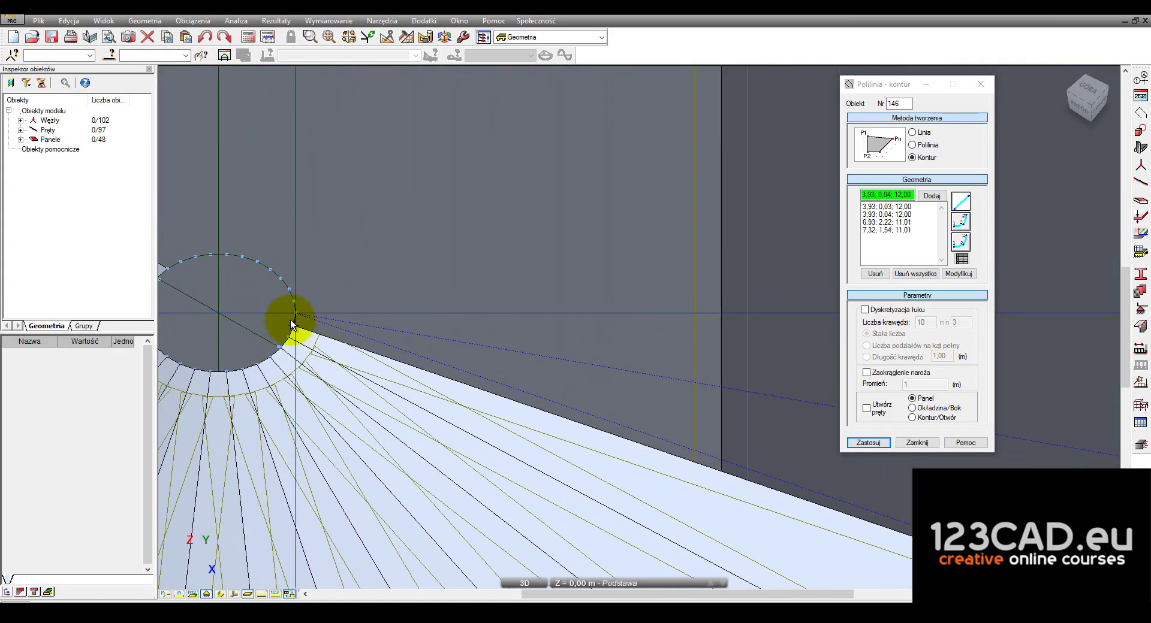
click(295, 328)
Create the panel from ring point 3,92;0,05;12,00 to wall-top nodes 6,40;2,81 and 6,93;2,22
scroll(448, 328, down, 2)
mouse_move(448, 327)
shift+middle_down()
mouse_move(404, 321)
mouse_move(552, 436)
shift+middle_up()
scroll(524, 429, up, 2)
scroll(359, 334, up, 1)
scroll(390, 331, up, 2)
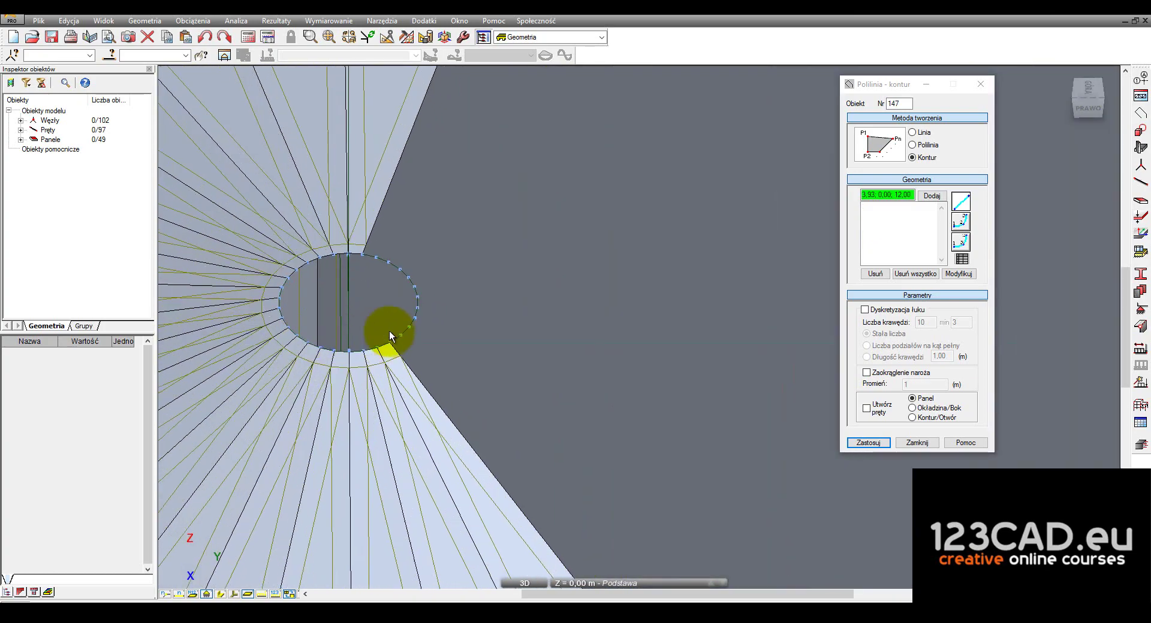
scroll(398, 352, up, 1)
click(394, 353)
click(396, 353)
scroll(398, 329, down, 2)
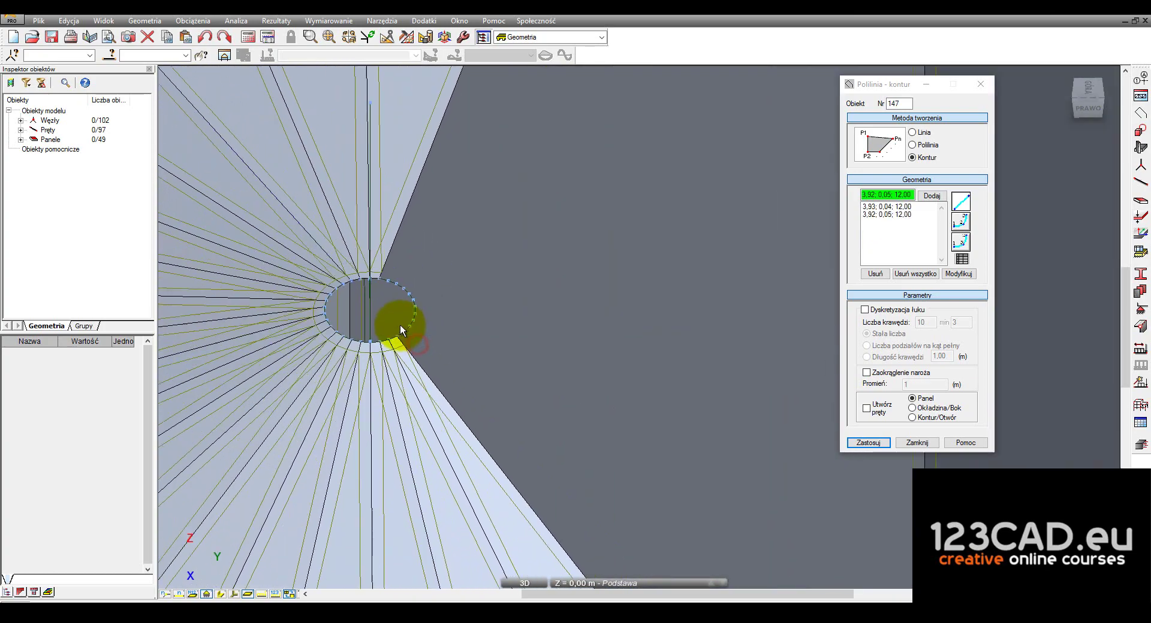
scroll(398, 329, down, 2)
scroll(398, 329, down, 1)
scroll(488, 443, up, 3)
click(612, 443)
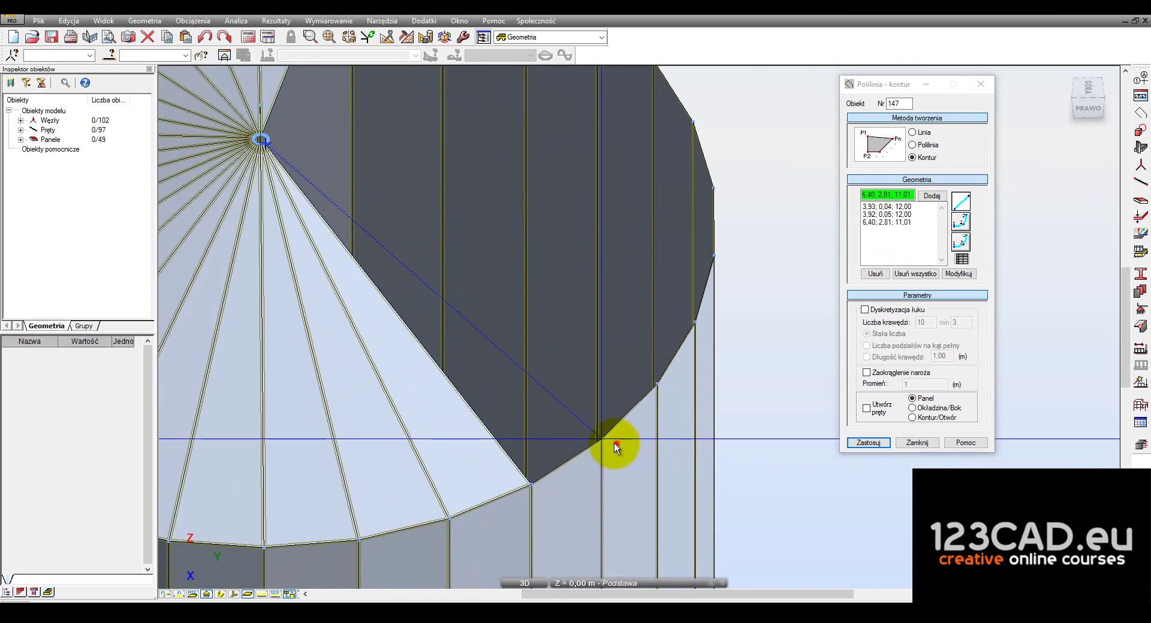
click(533, 486)
scroll(299, 185, down, 2)
scroll(235, 95, up, 2)
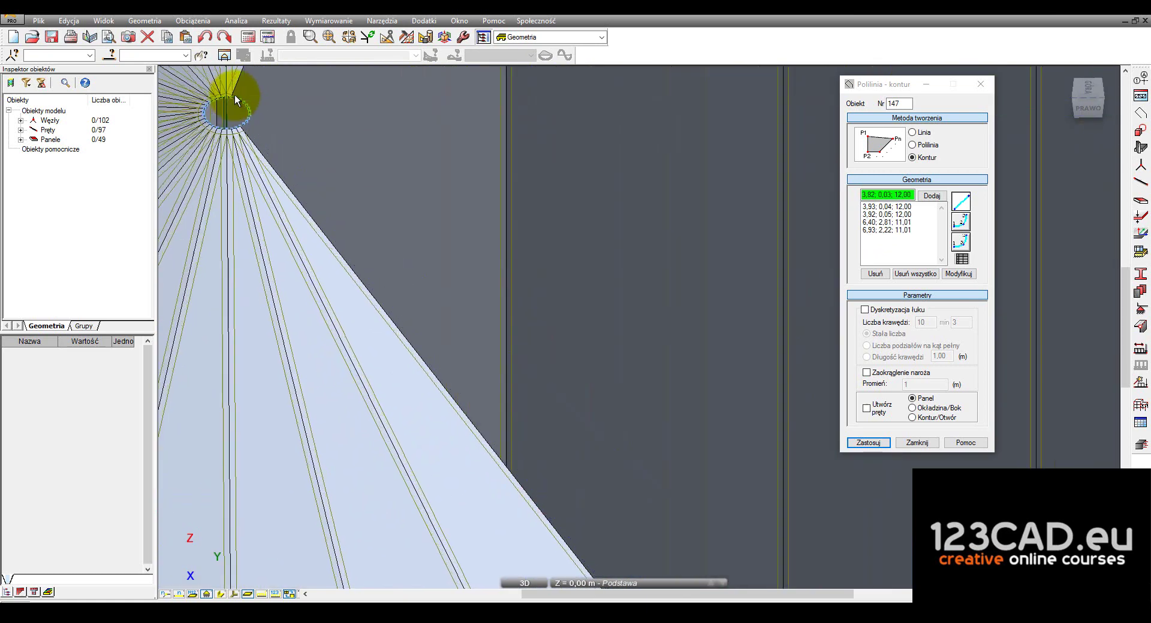
scroll(242, 162, up, 1)
click(255, 160)
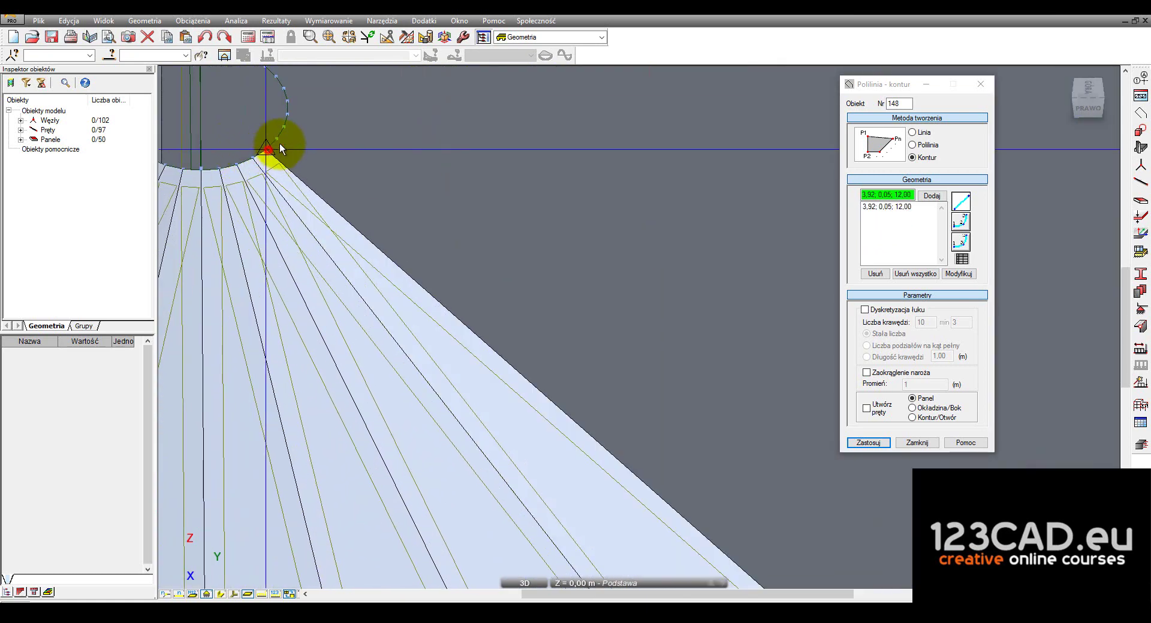
Create the roof panel spanning wall-top nodes 5,76;3,27;11,01 and 6,40;2,81;11,01
click(280, 139)
scroll(281, 139, down, 2)
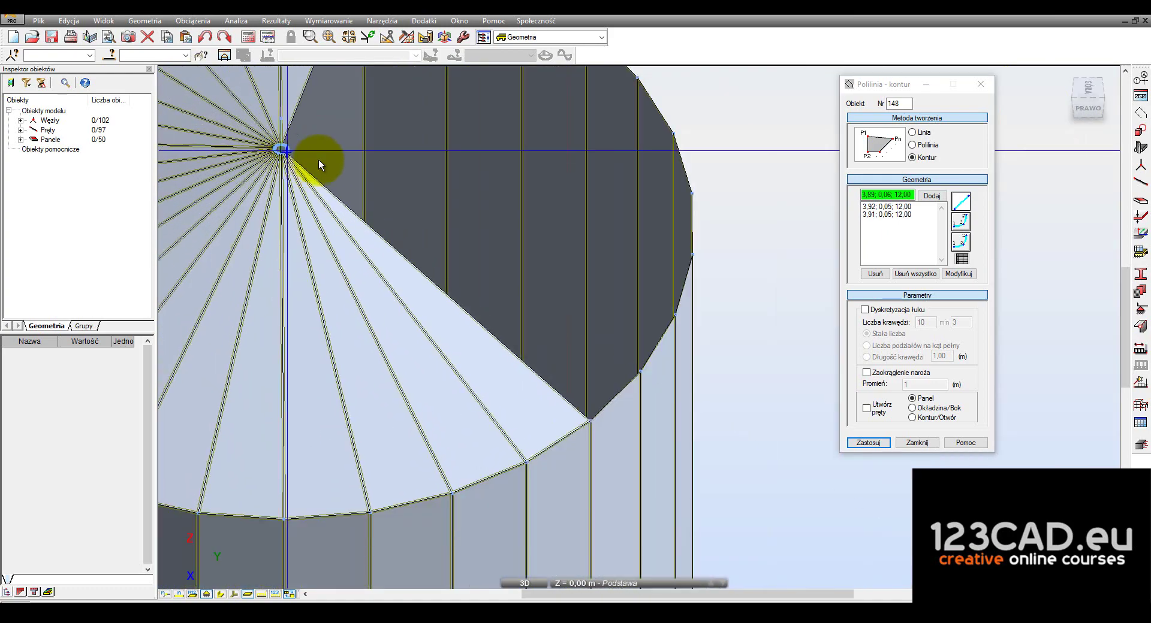
scroll(544, 311, up, 2)
click(539, 306)
click(457, 364)
scroll(471, 340, down, 1)
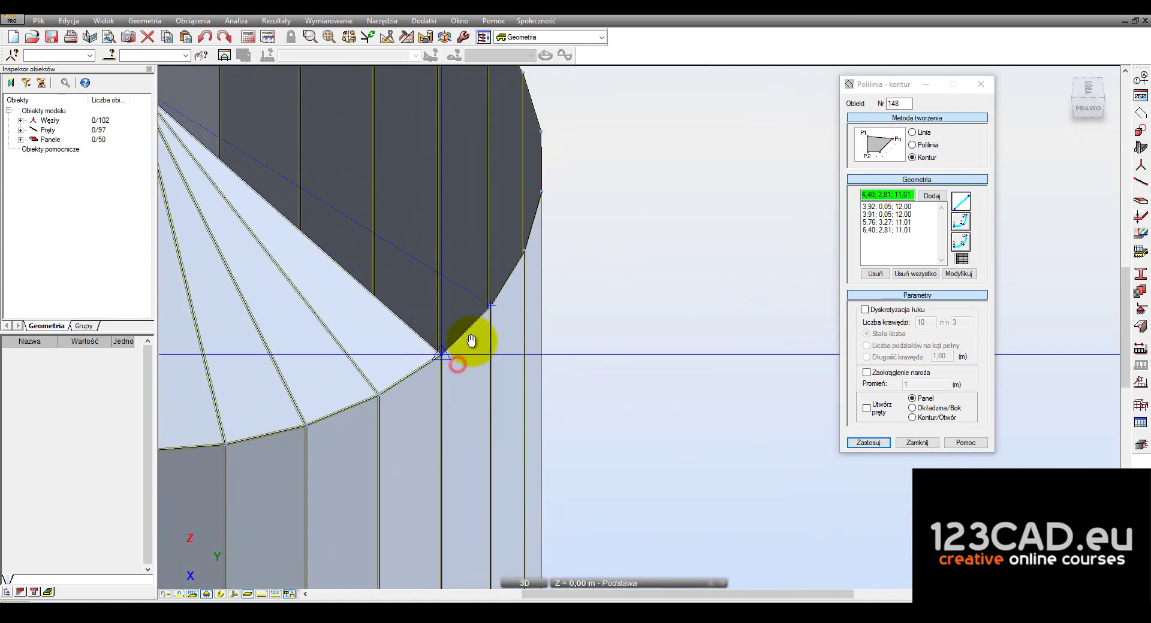
scroll(375, 211, down, 2)
scroll(379, 275, up, 2)
scroll(357, 274, up, 1)
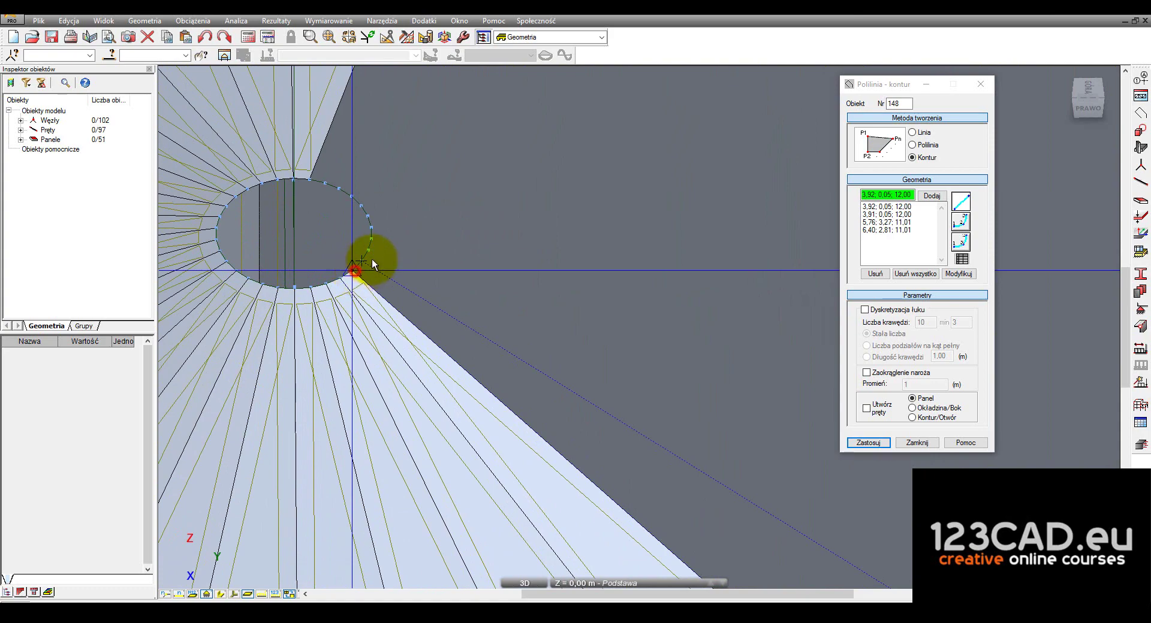
click(372, 261)
Create the roof panel spanning wall-top nodes 5,04;3,59;11,01 and 5,76;3,27;11,01
click(370, 257)
click(372, 249)
scroll(371, 248, down, 2)
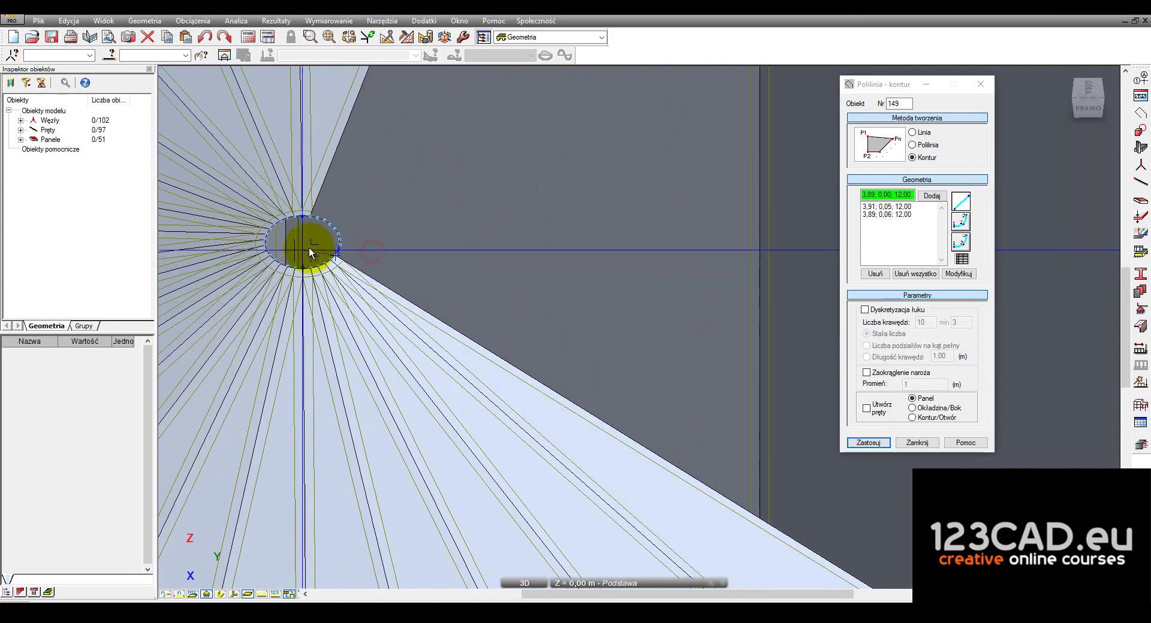
scroll(308, 246, down, 2)
scroll(314, 240, down, 1)
scroll(587, 393, up, 3)
click(635, 336)
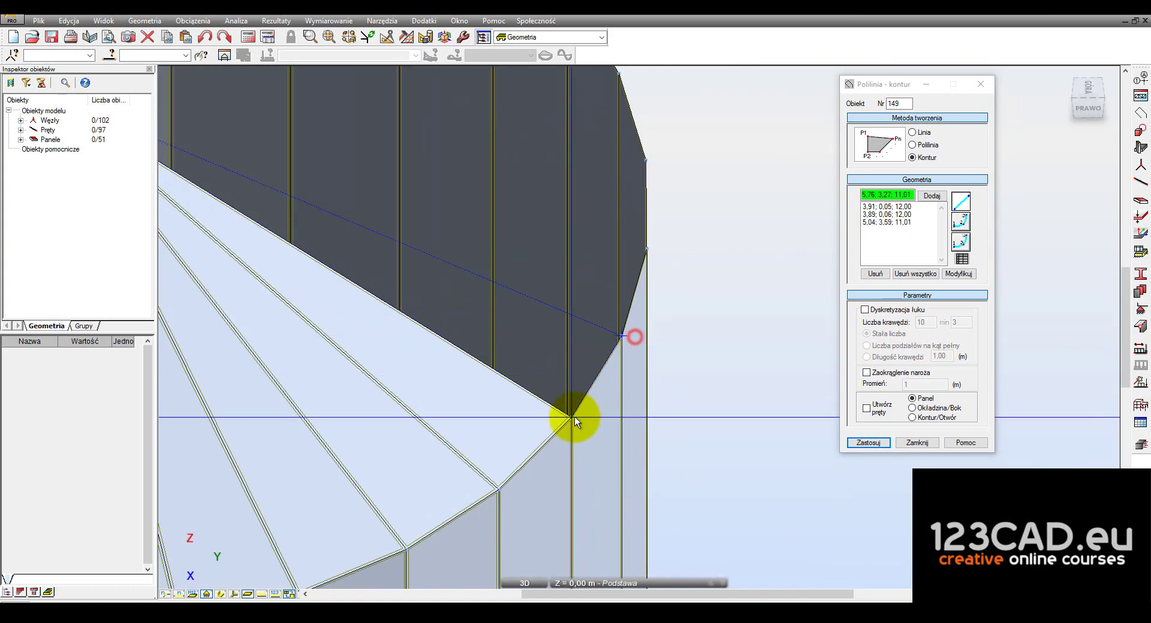
click(573, 418)
scroll(584, 415, down, 2)
scroll(358, 289, up, 2)
scroll(459, 330, up, 1)
scroll(427, 342, up, 1)
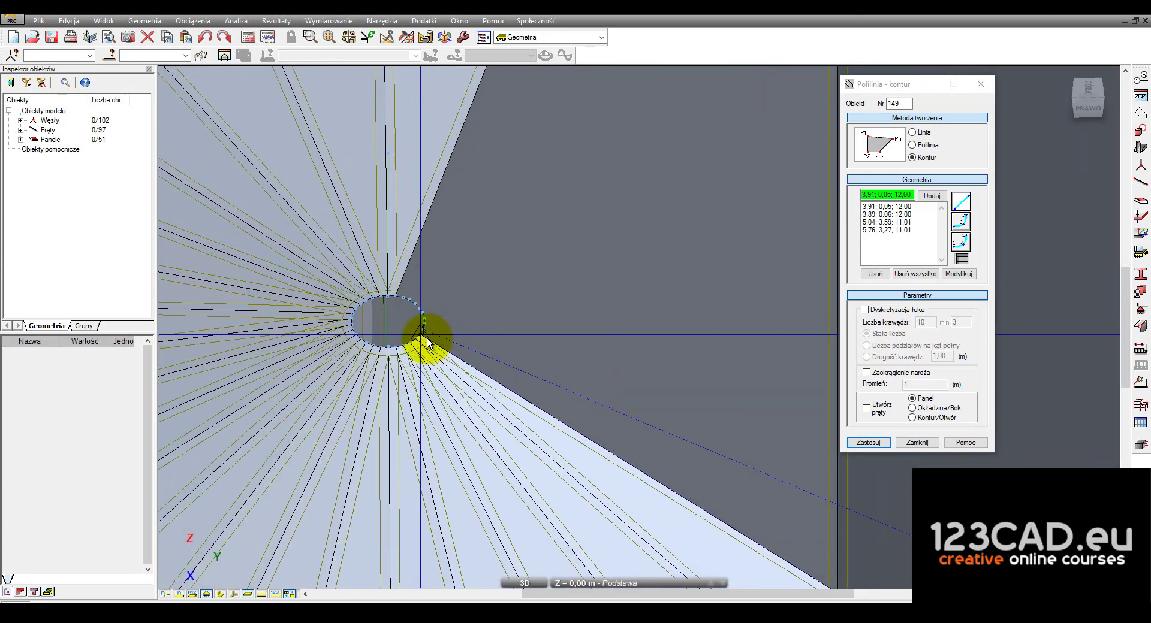
click(407, 324)
Begin the next contour from ring point 3,88;0,06;12,00 to wall-top nodes 4,27;3,75 and 5,04;3,59
scroll(422, 307, down, 3)
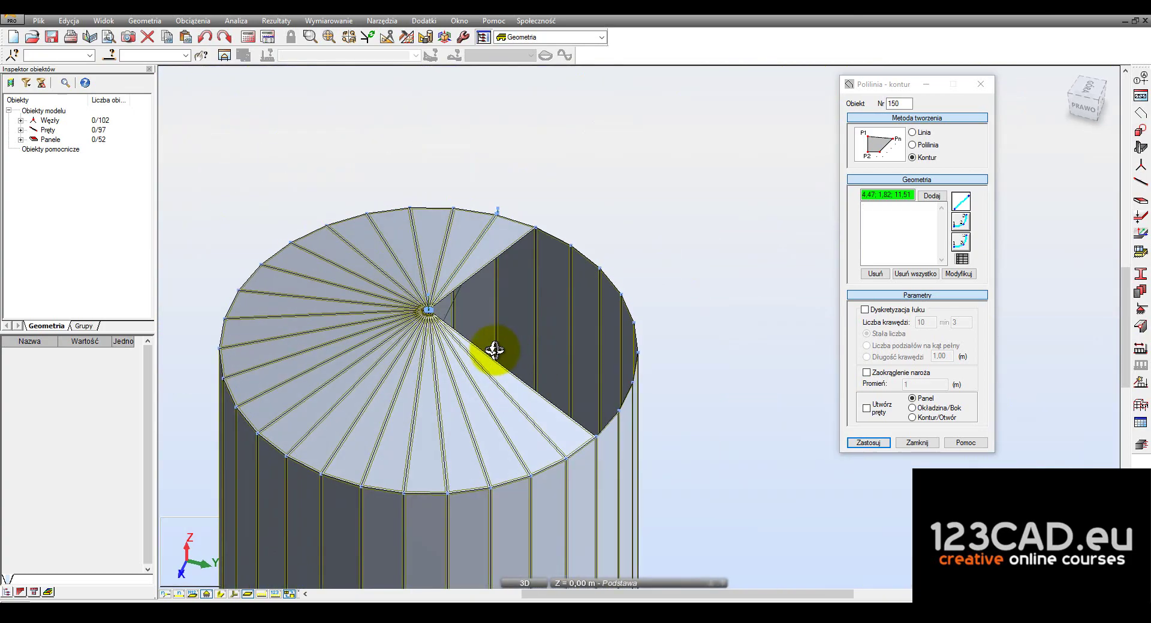
scroll(436, 315, up, 2)
scroll(411, 321, up, 1)
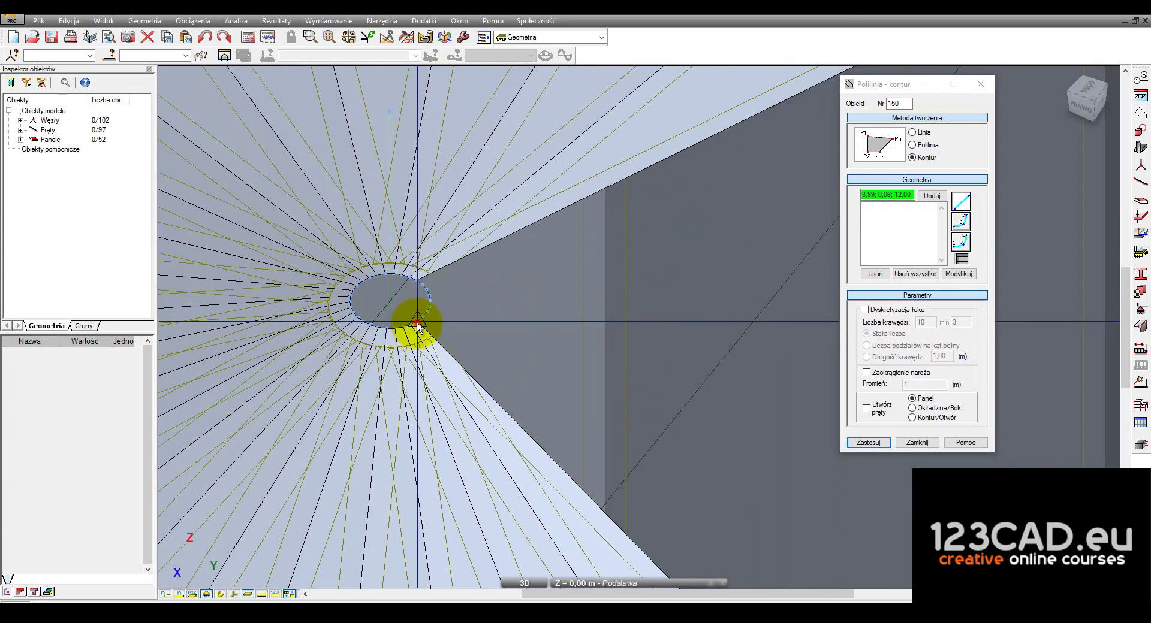
click(419, 321)
scroll(390, 271, down, 2)
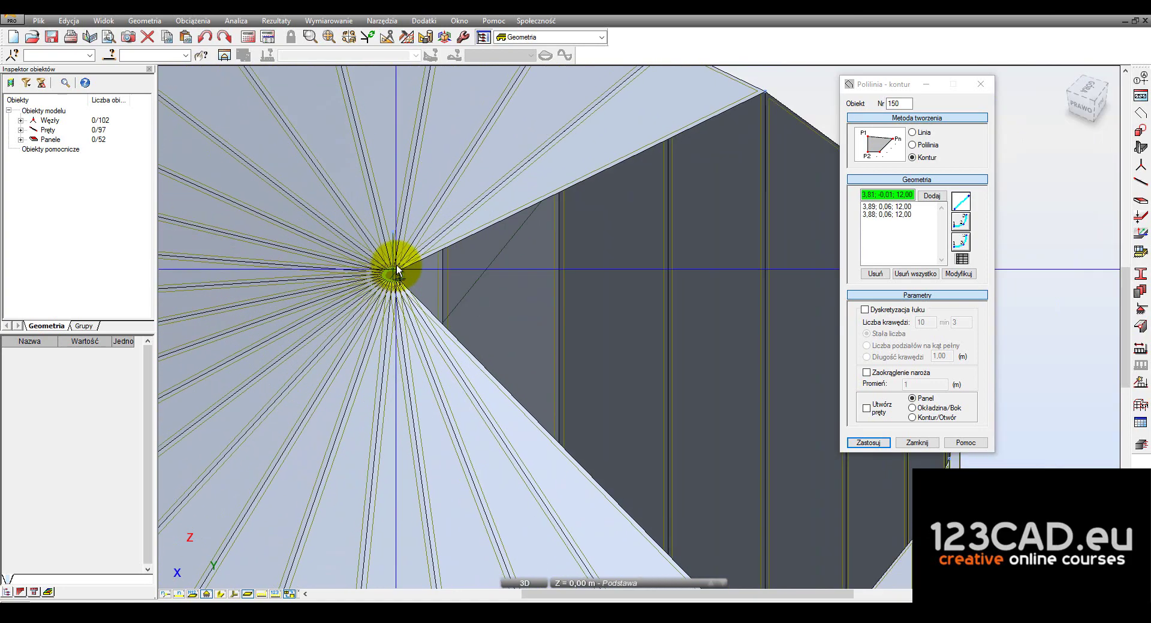
scroll(397, 271, down, 2)
click(663, 462)
click(617, 498)
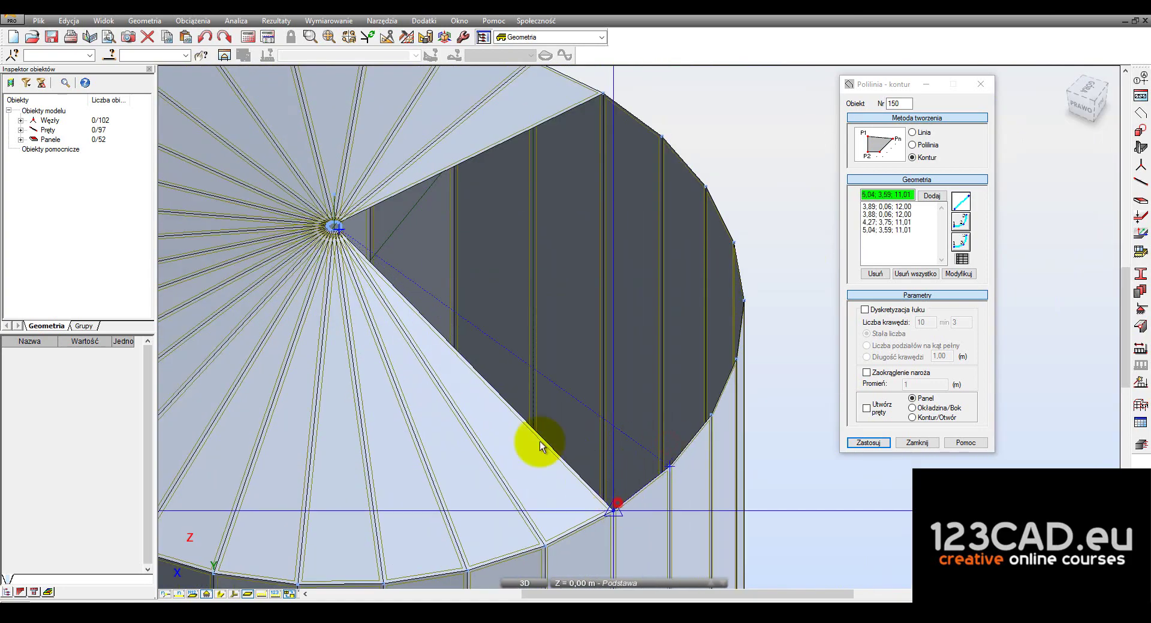
scroll(423, 300, up, 3)
scroll(353, 239, up, 3)
Pick the cone apex, ring point 3,87;0,06;12,00 and wall-top nodes 3,48;3,75;11,01 and 4,27;3,75;11,01
click(353, 219)
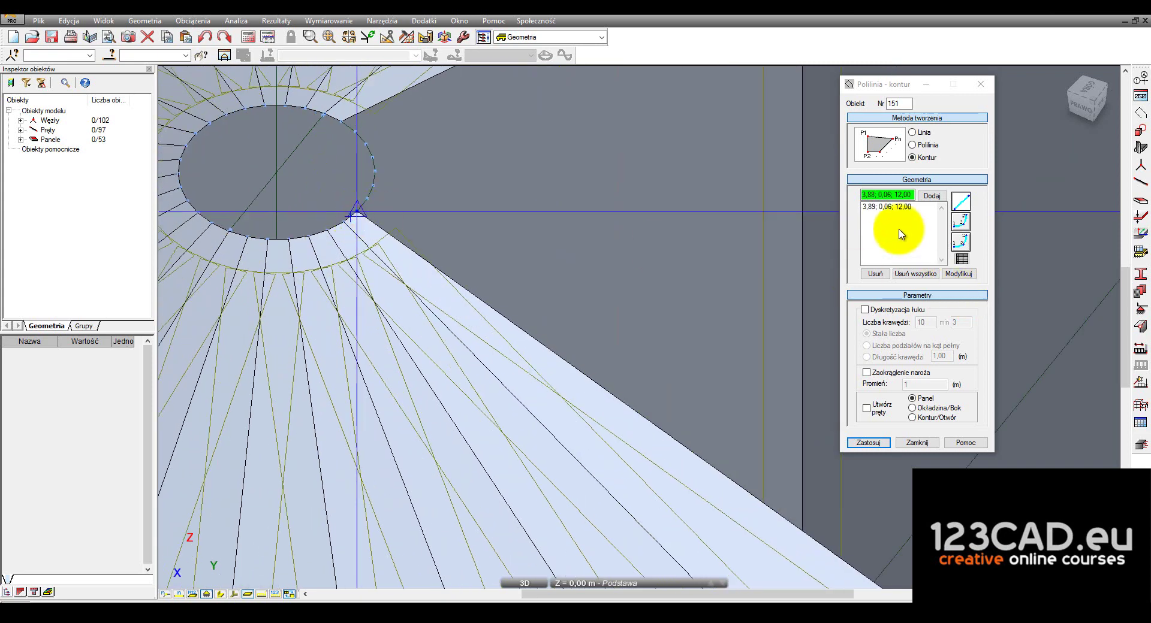
scroll(360, 220, up, 2)
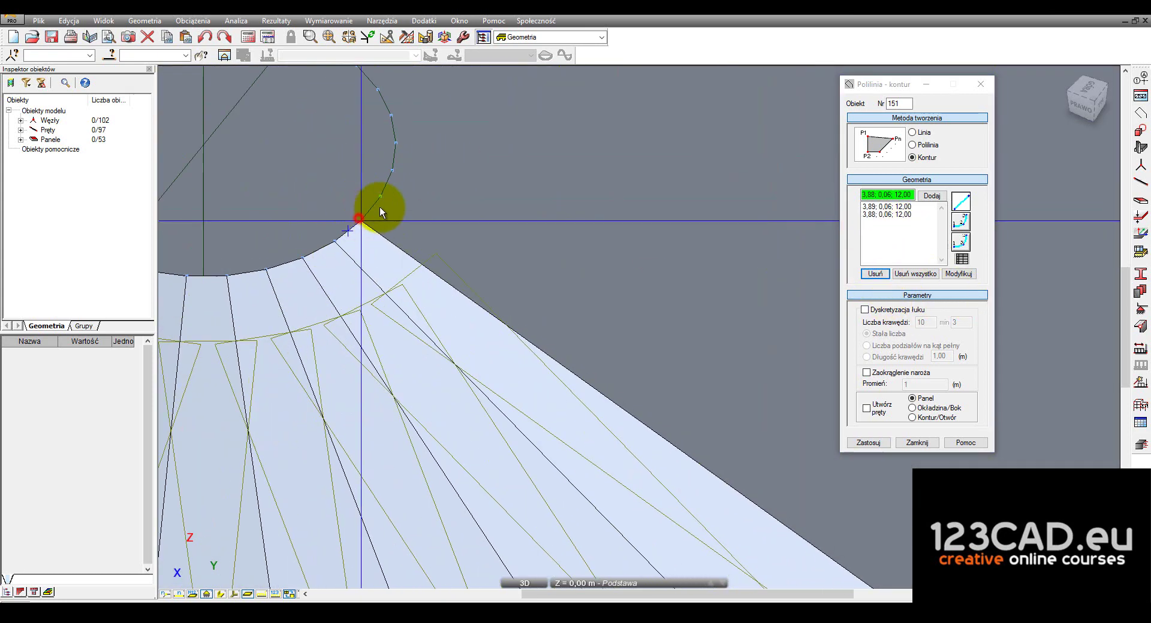
click(380, 206)
scroll(348, 189, down, 3)
scroll(335, 181, down, 3)
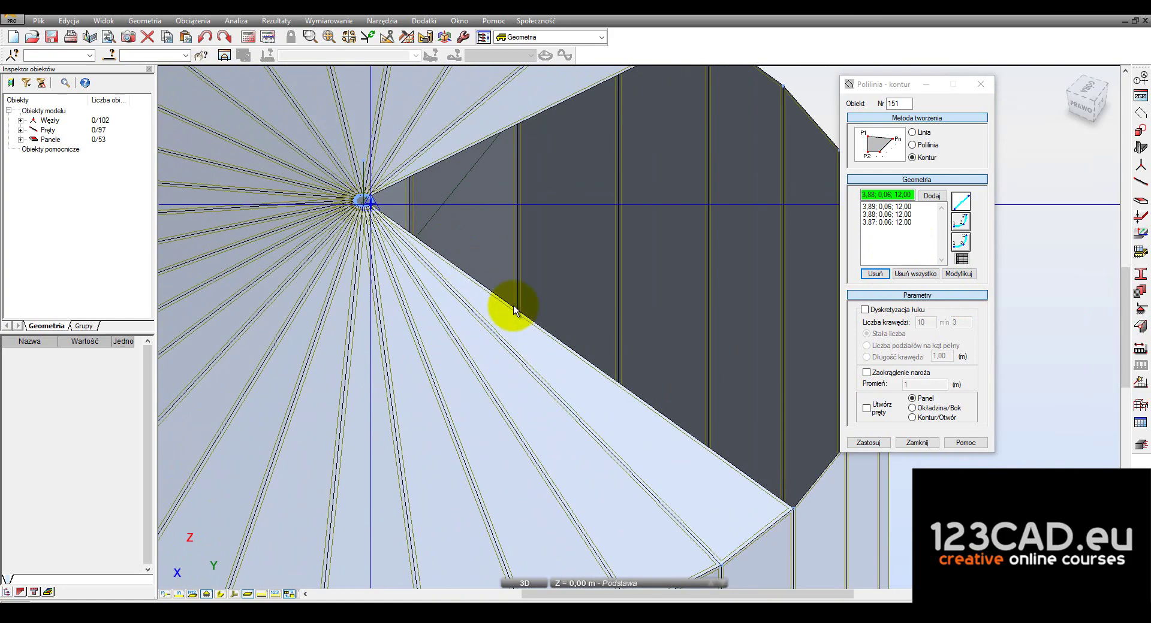
middle_drag(514, 309, 406, 231)
scroll(480, 288, down, 1)
scroll(576, 367, up, 3)
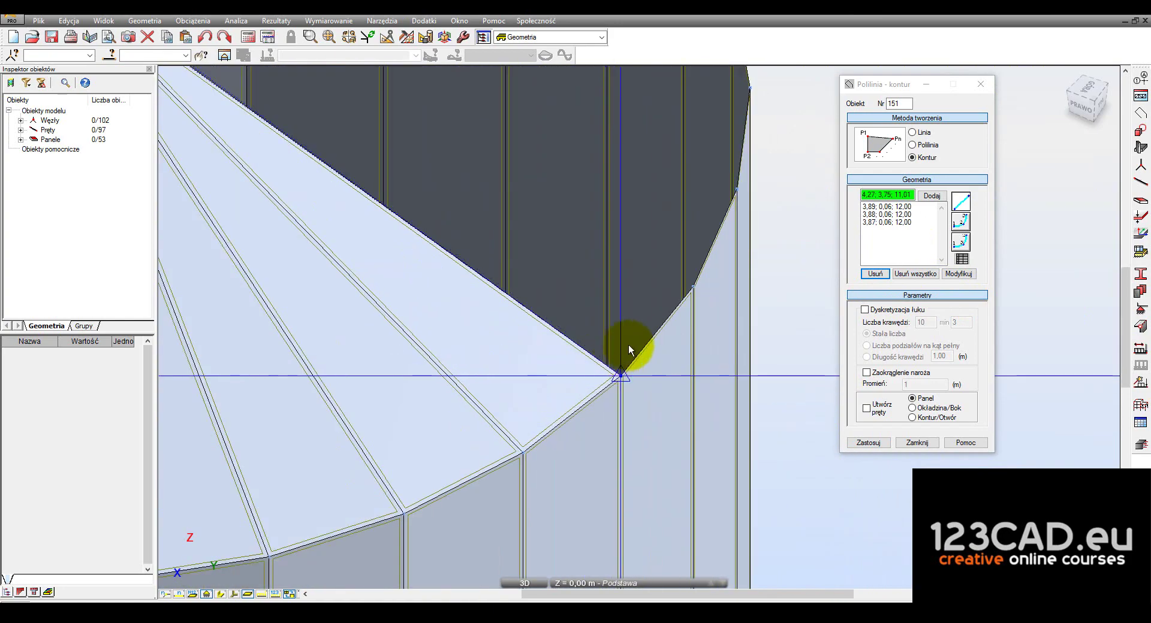
click(713, 294)
click(621, 371)
Recentre on the central ring and close the contour at its first point, creating roof panel 151
scroll(552, 329, down, 2)
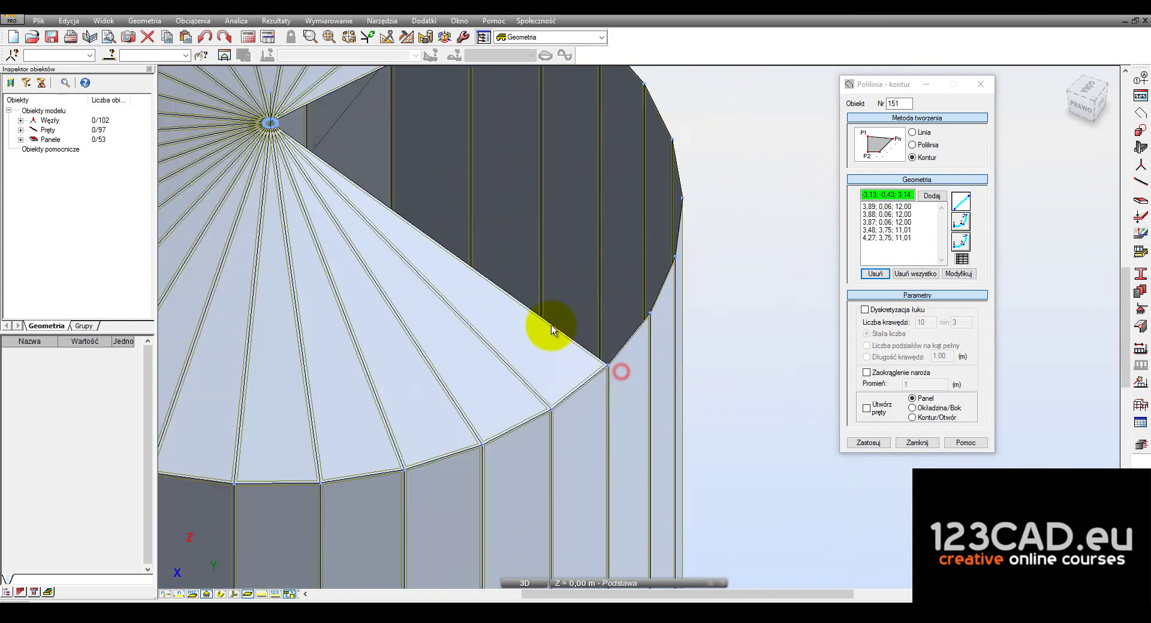
scroll(551, 330, down, 3)
middle_drag(559, 304, 398, 330)
scroll(501, 304, up, 3)
middle_drag(501, 304, 733, 292)
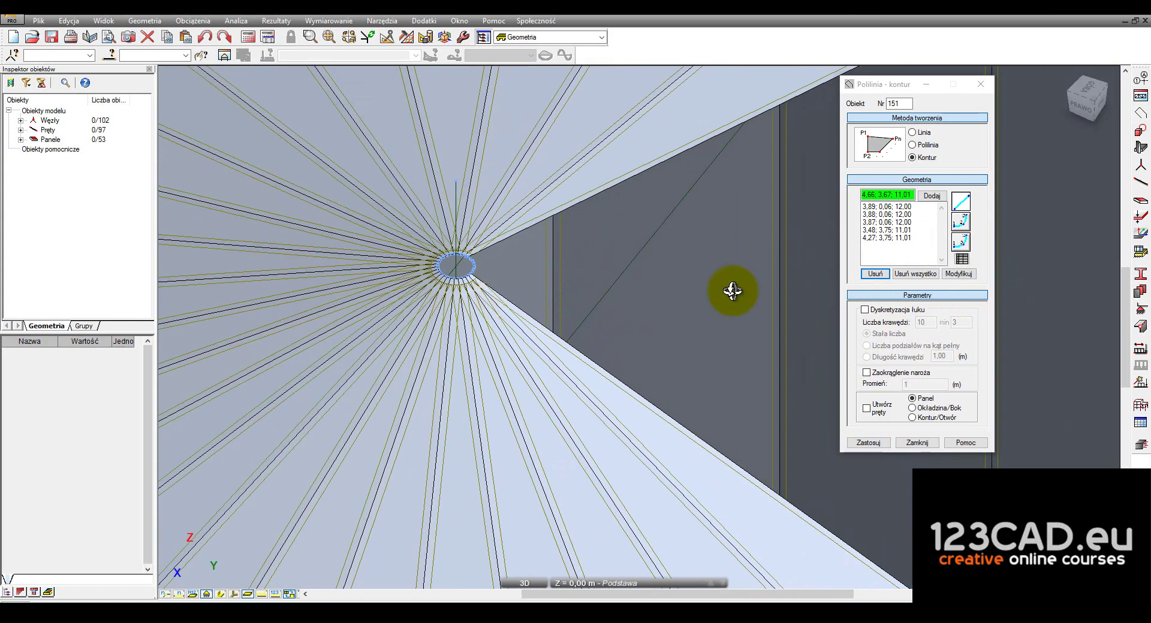
middle_drag(547, 263, 543, 263)
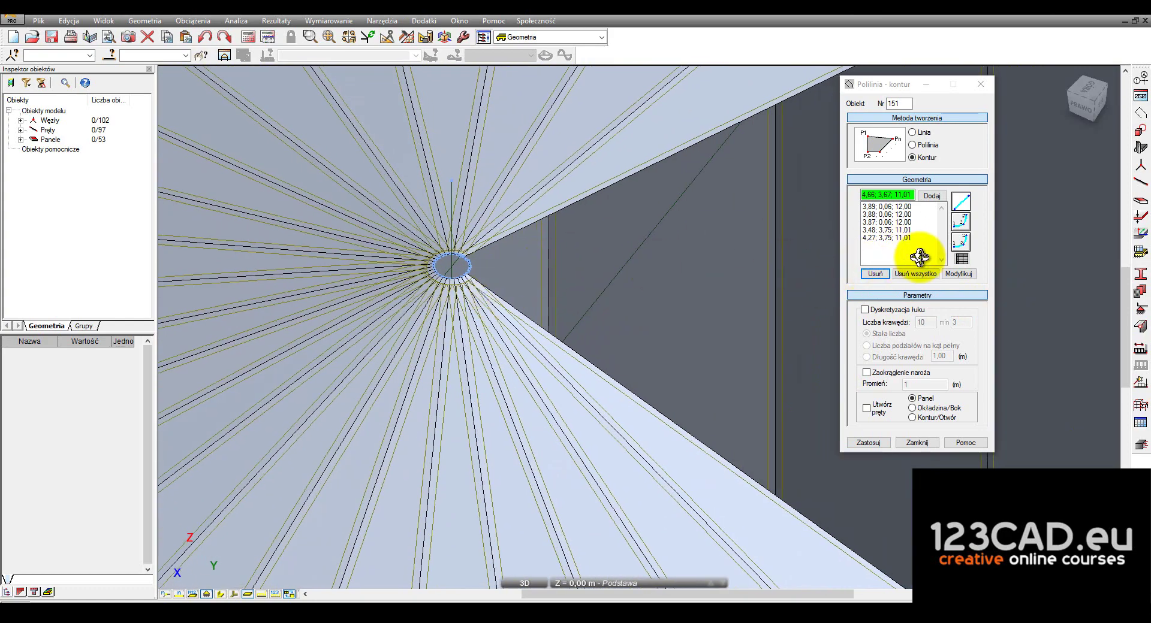
scroll(277, 226, up, 2)
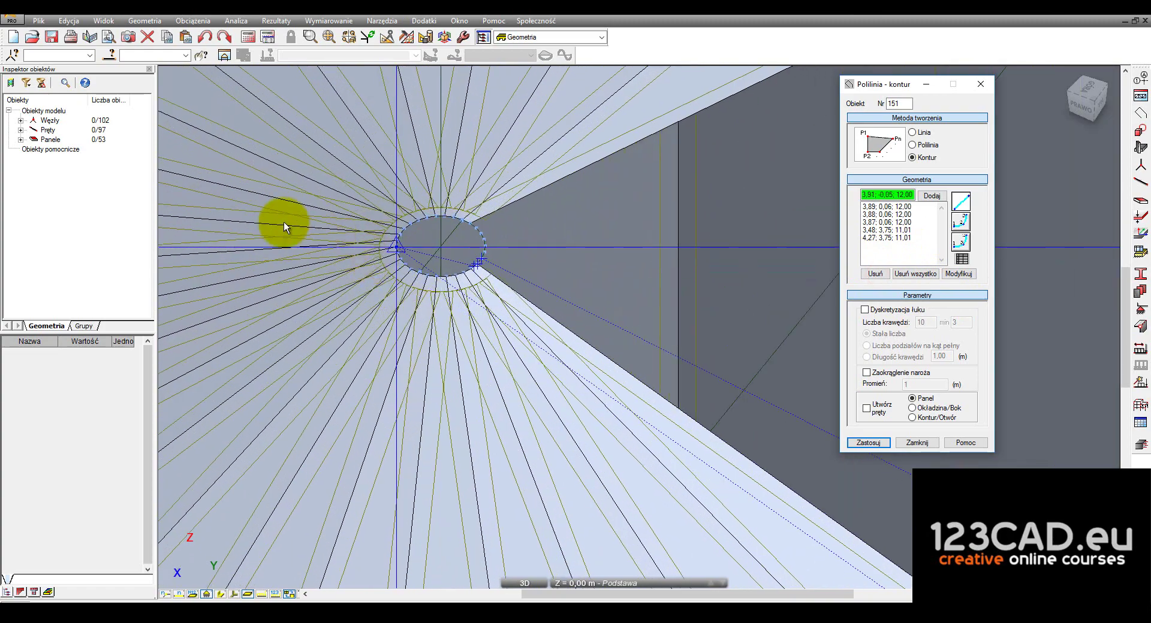
scroll(354, 226, down, 2)
scroll(480, 300, down, 2)
scroll(635, 396, up, 2)
click(676, 454)
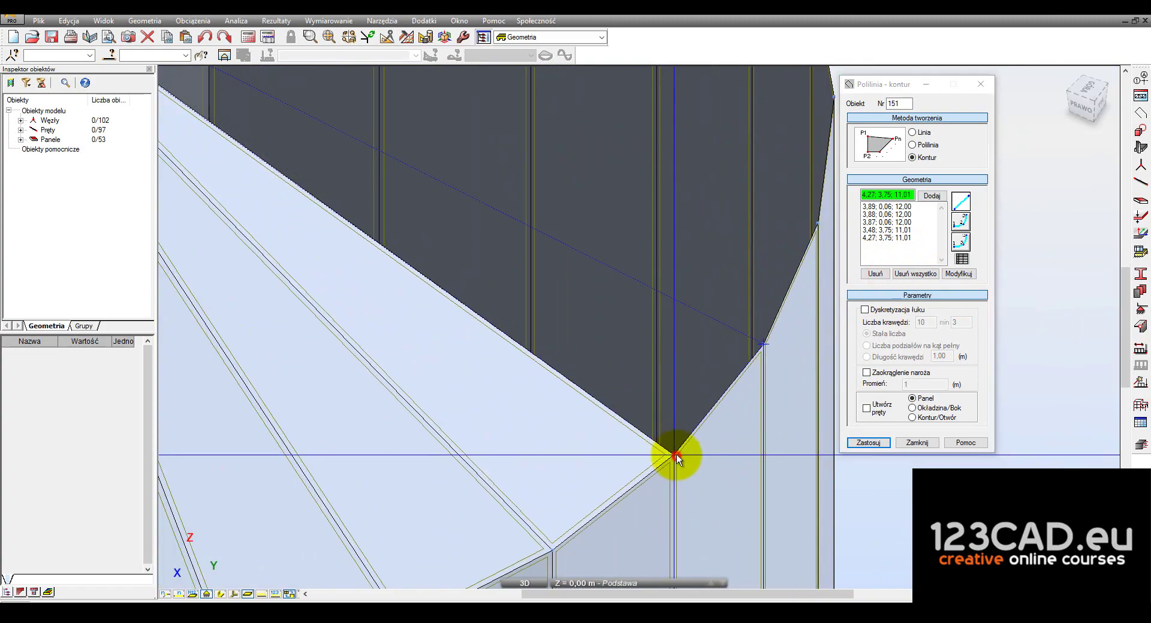
scroll(600, 407, down, 1)
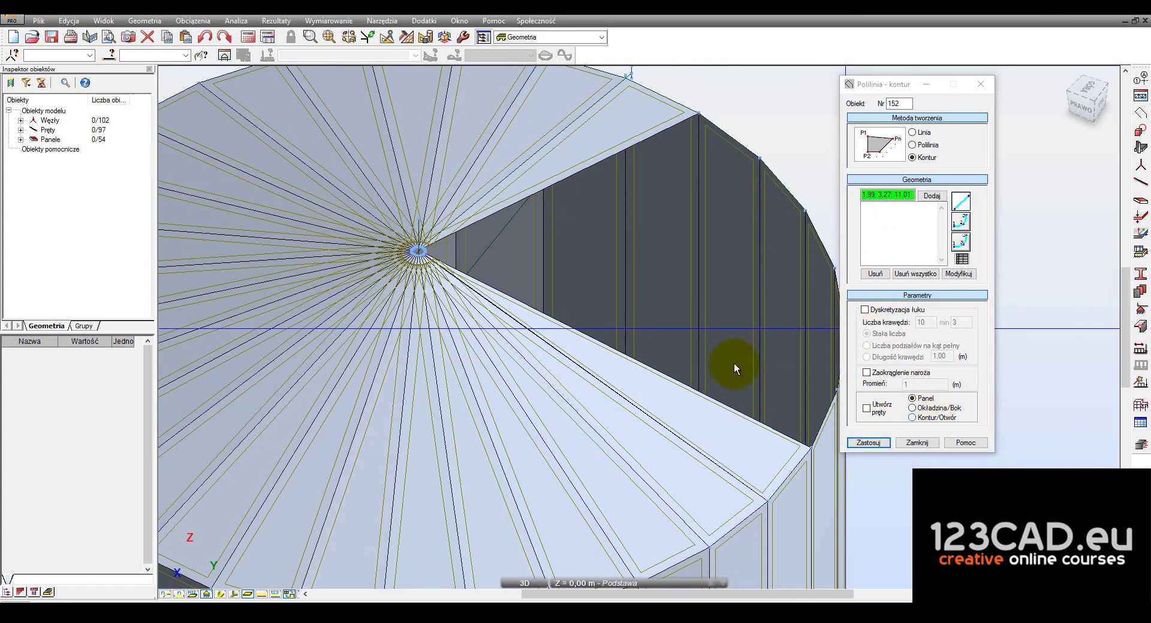
End contour drawing, then select roof panel 151_K and delete it, leaving 53 panels
right_click(728, 366)
click(722, 384)
click(685, 403)
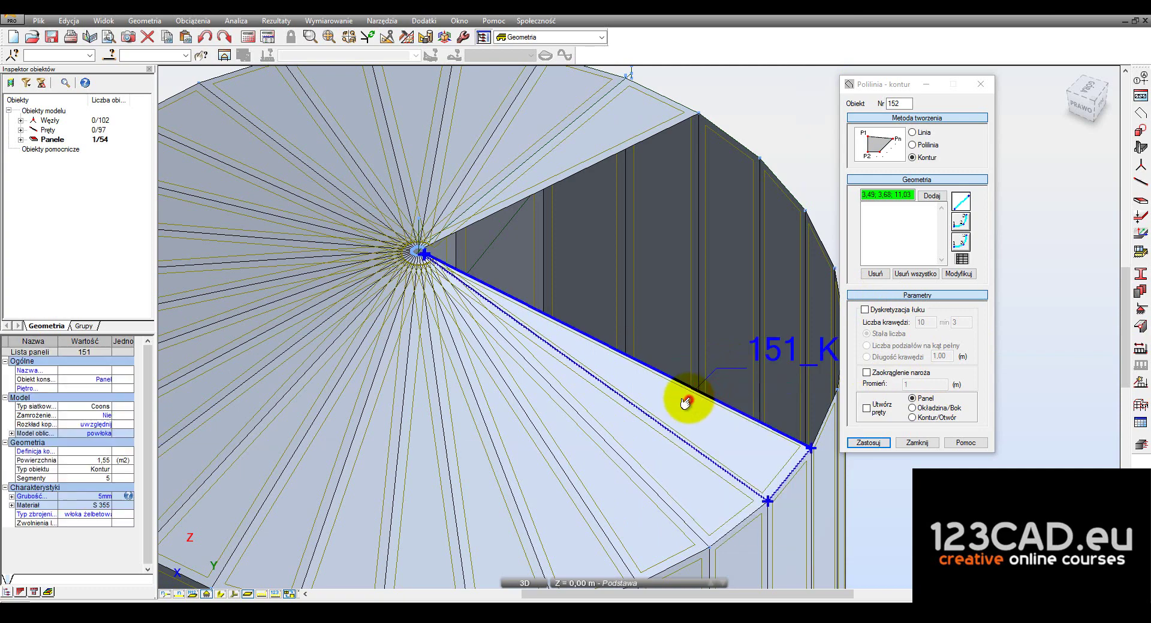
key(Delete)
middle_drag(616, 319, 532, 275)
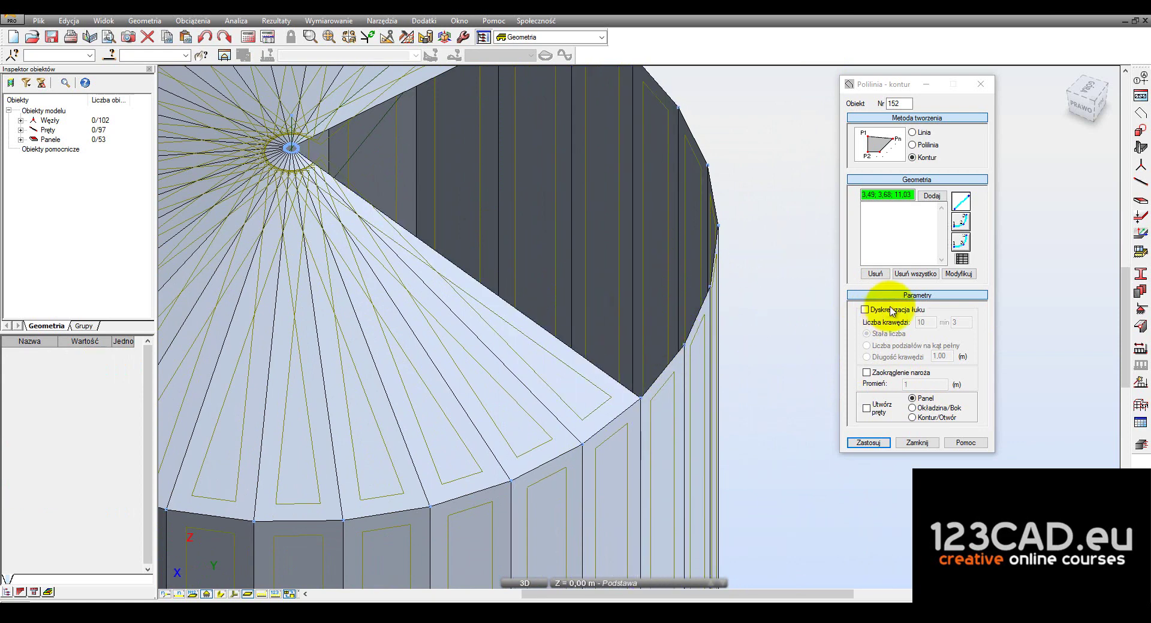
Draw a triangular roof panel from the cone apex to two roof-edge corners
click(899, 222)
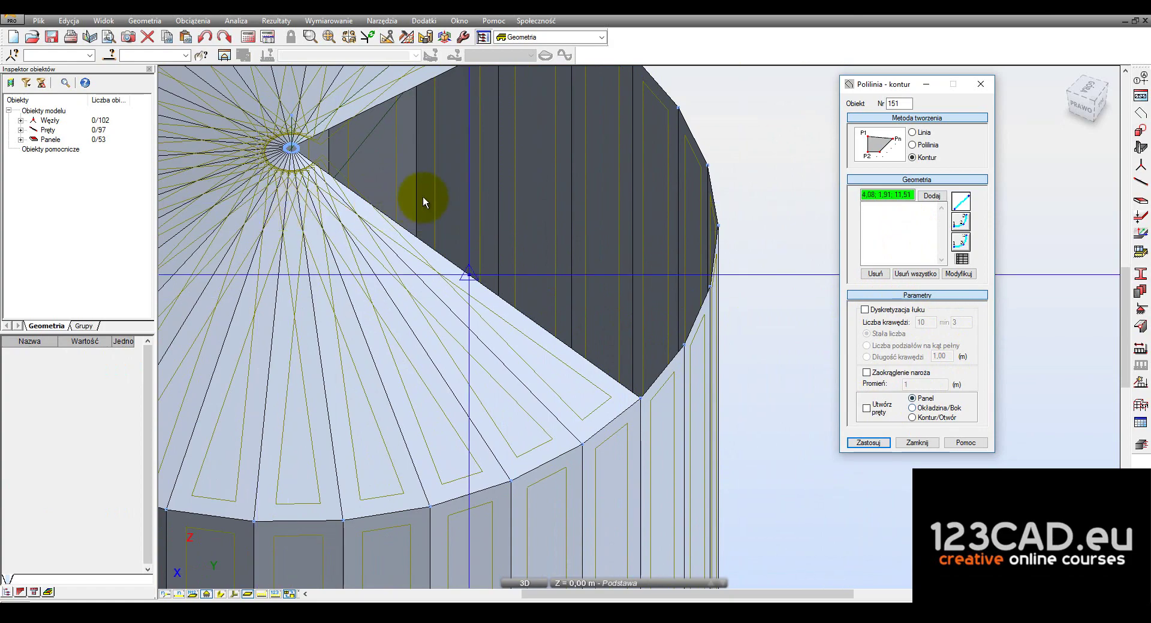
scroll(285, 146, up, 3)
scroll(332, 192, up, 3)
scroll(315, 202, up, 2)
click(314, 202)
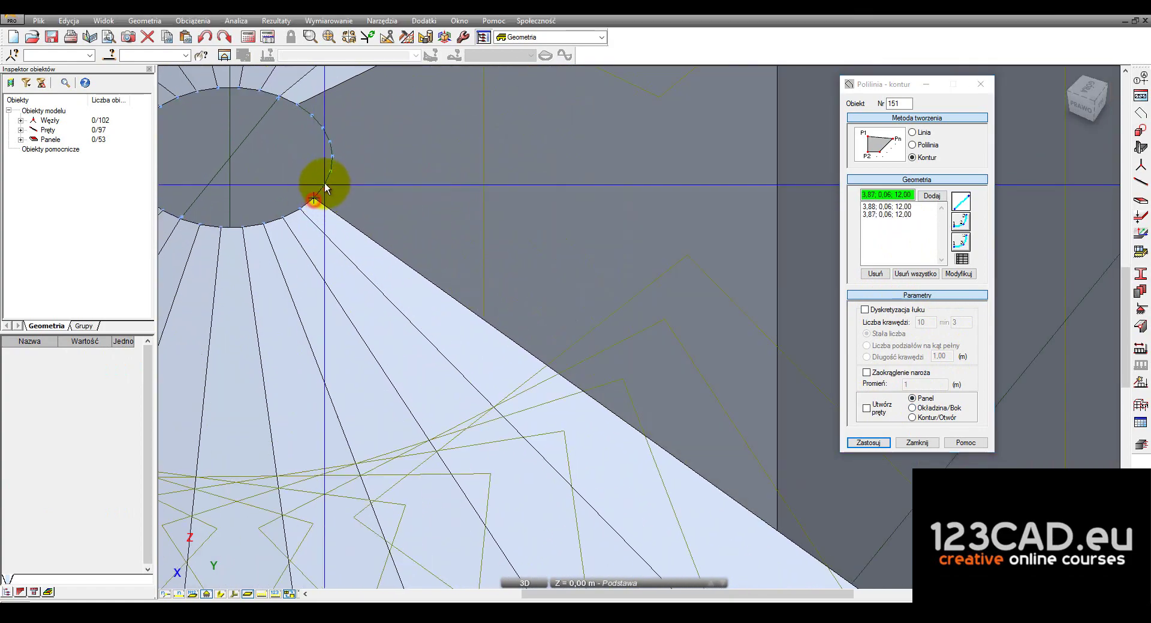
scroll(312, 186, down, 2)
scroll(311, 185, down, 2)
scroll(311, 185, down, 2)
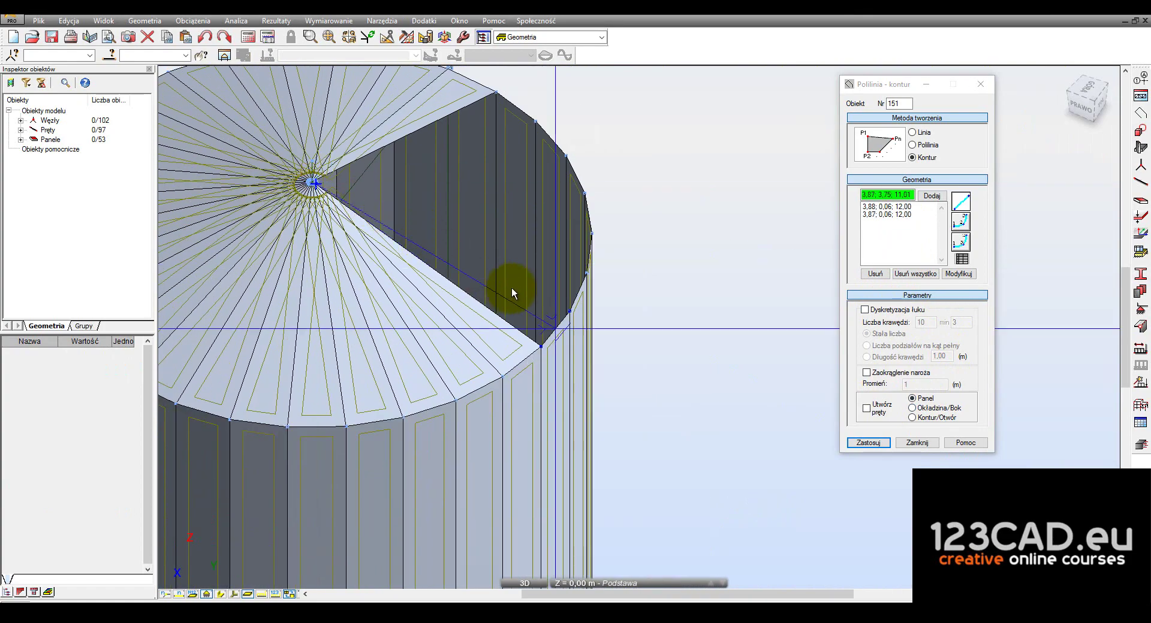
scroll(570, 314, up, 3)
click(626, 334)
click(577, 405)
scroll(437, 295, down, 2)
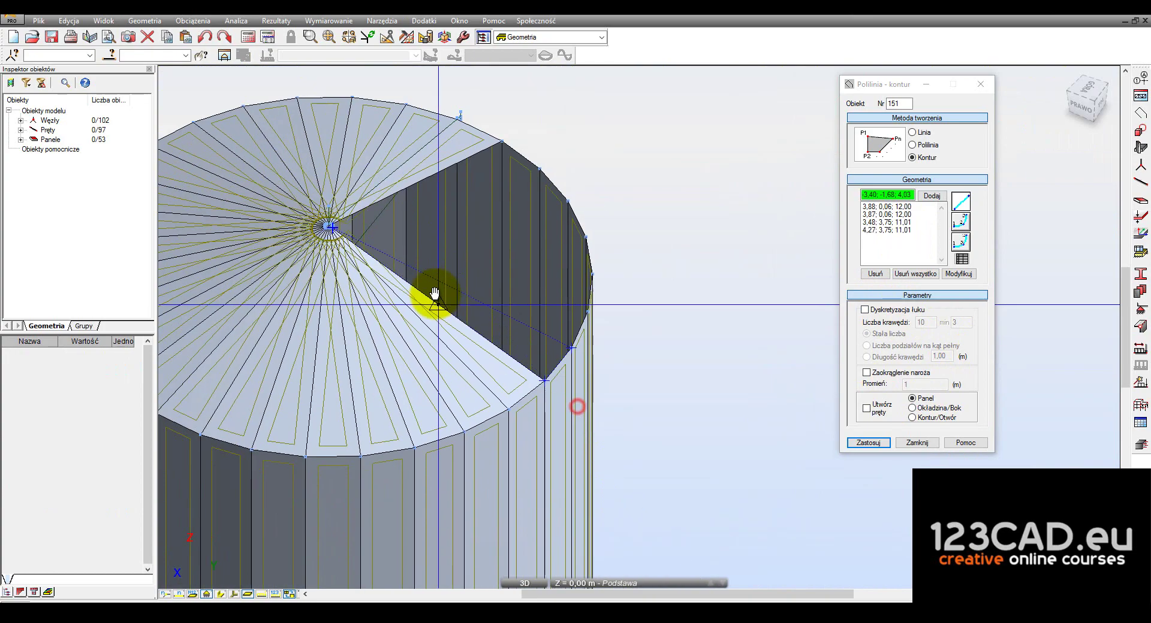
scroll(411, 264, up, 3)
scroll(424, 283, up, 3)
scroll(431, 293, up, 2)
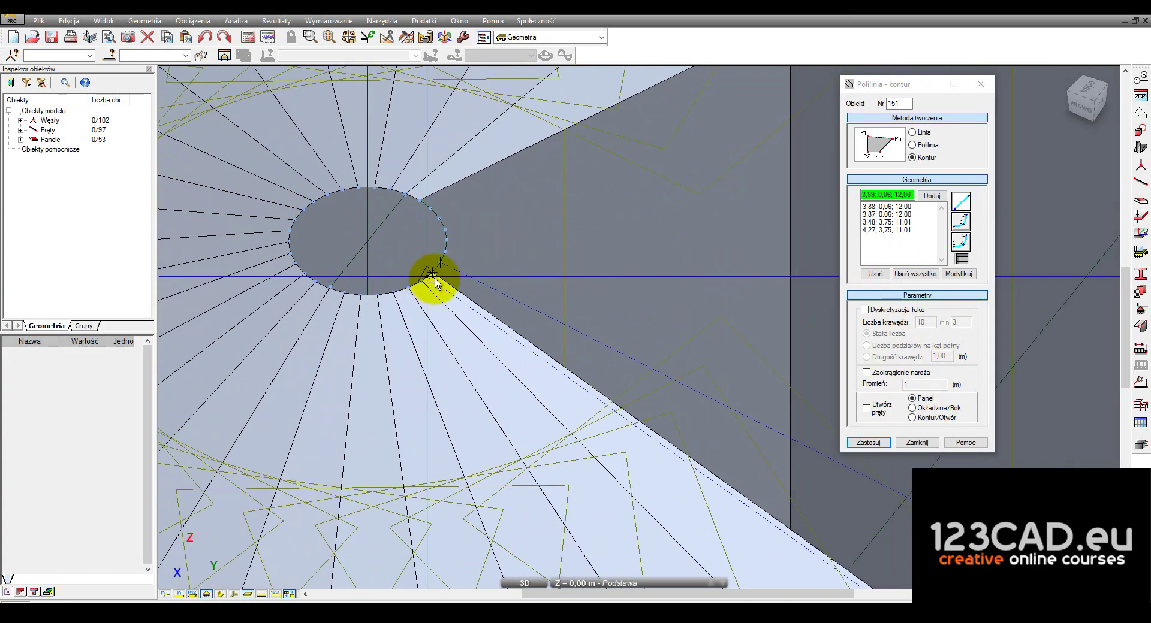
scroll(435, 279, up, 2)
click(444, 271)
Add another roof slice through the apex, a neighbouring apex point and a roof-edge point
click(442, 265)
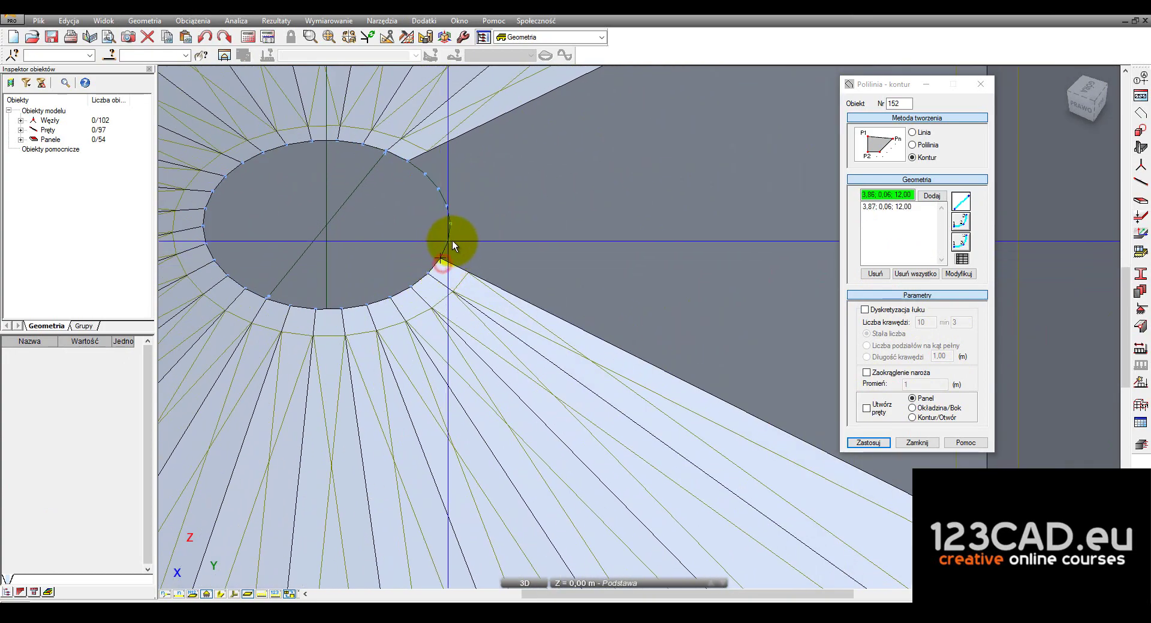
scroll(384, 238, down, 2)
click(385, 235)
scroll(385, 235, down, 3)
scroll(560, 321, up, 3)
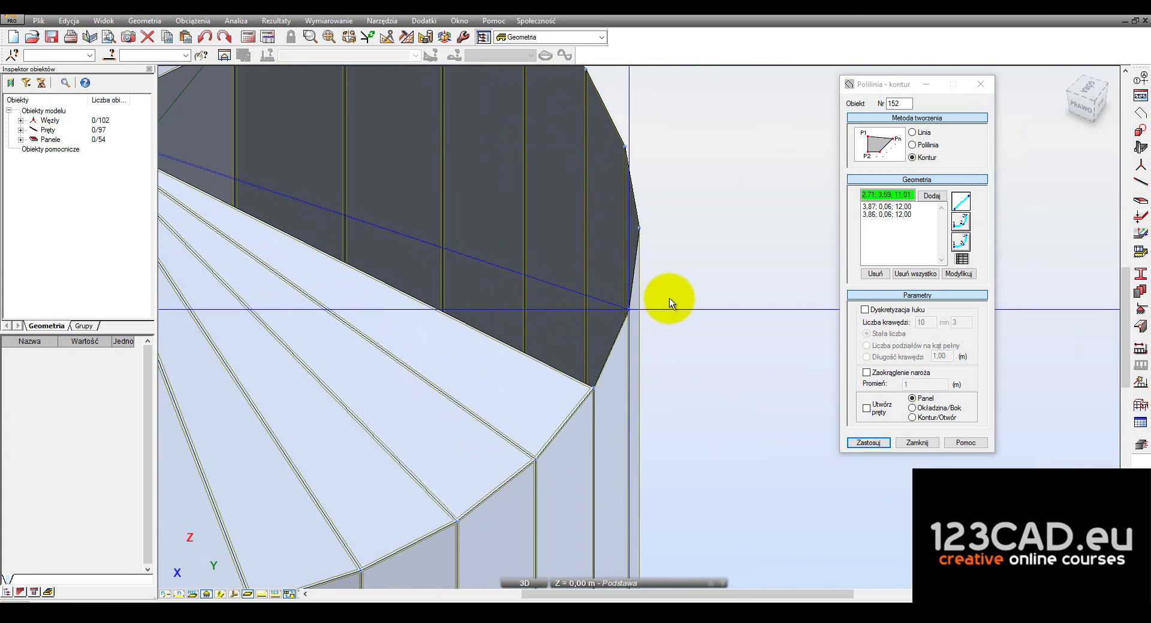
scroll(635, 347, down, 2)
click(606, 386)
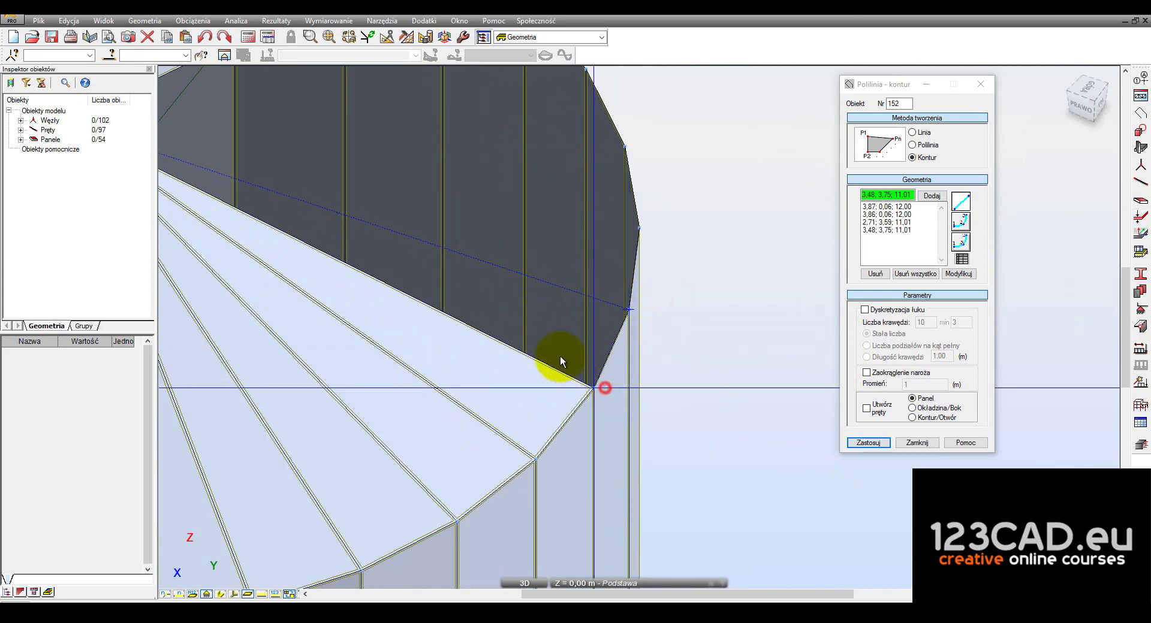
scroll(424, 297, up, 3)
scroll(323, 275, up, 2)
scroll(323, 275, up, 2)
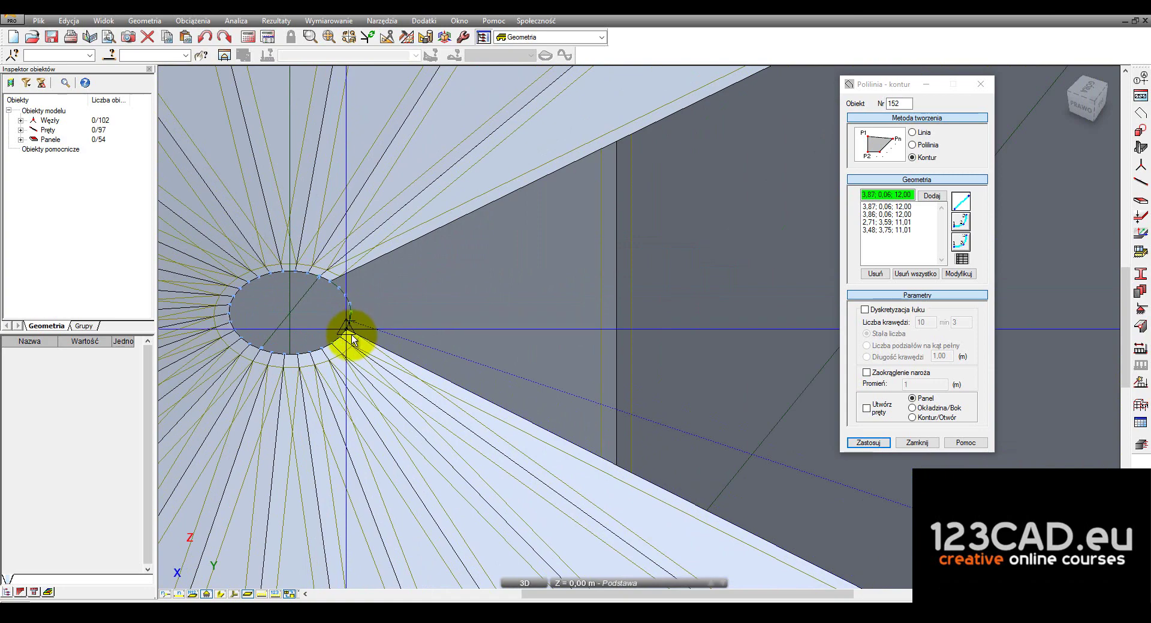
click(352, 340)
Create the roof panel running from the apex to edge corner 2,71; 3,59; 11,01
scroll(353, 326, up, 2)
click(352, 300)
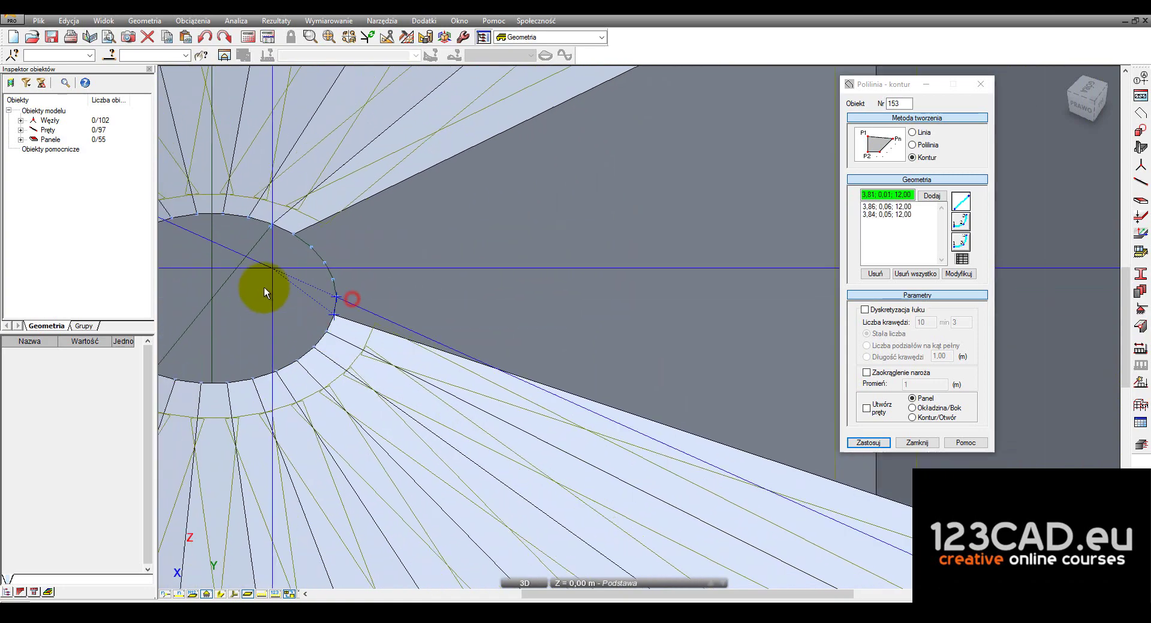
scroll(263, 287, down, 2)
scroll(485, 319, up, 3)
scroll(726, 318, up, 3)
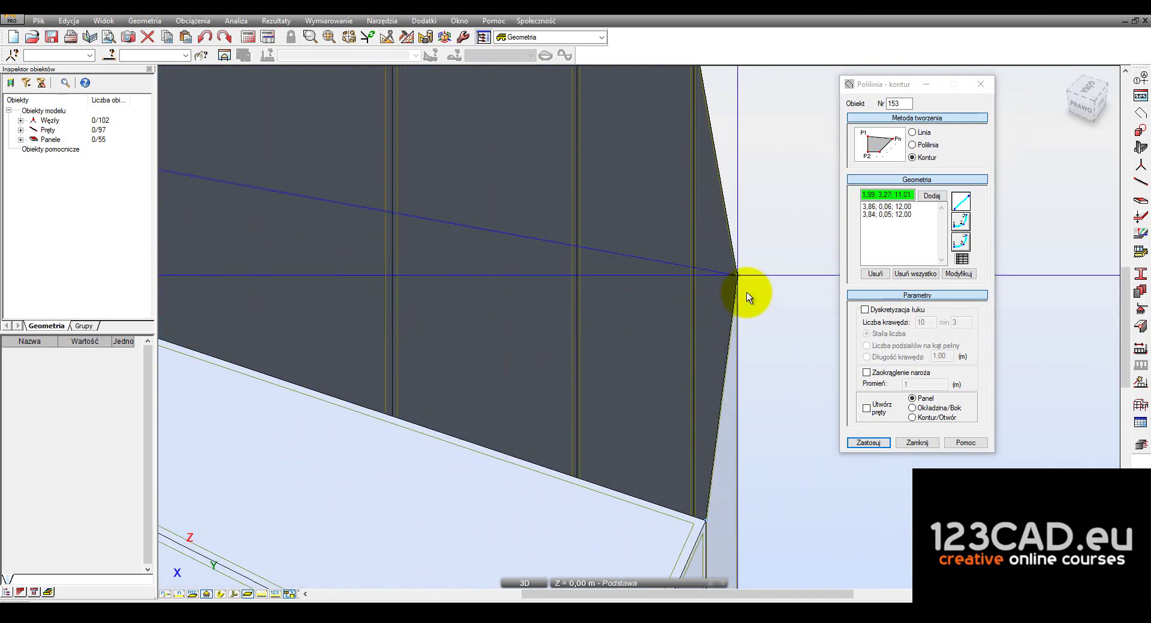
click(702, 528)
scroll(600, 456, down, 3)
scroll(545, 387, up, 2)
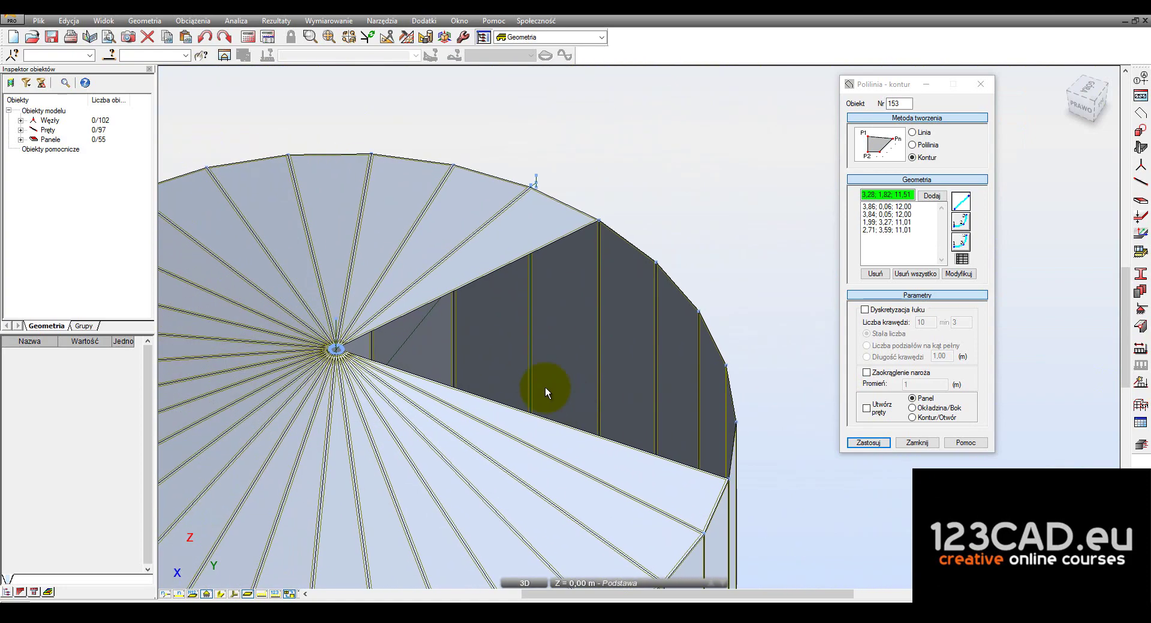
scroll(287, 359, up, 2)
scroll(288, 359, up, 2)
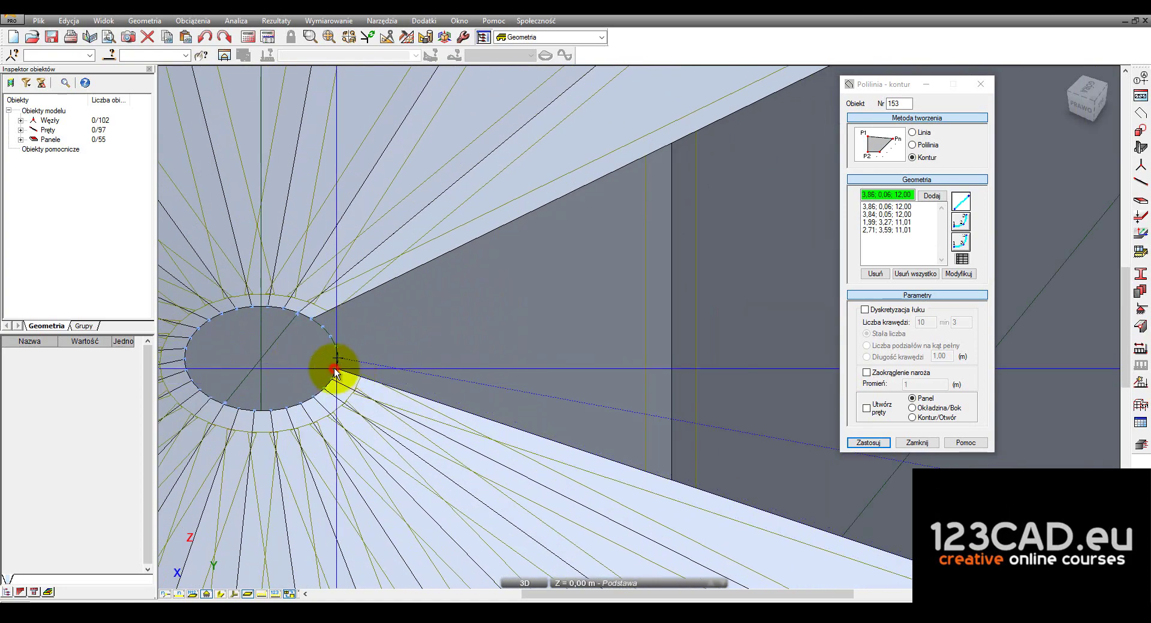
click(334, 369)
Create the roof panel running from the apex to edge corner 1,99; 3,27; 11,01
scroll(335, 336, up, 2)
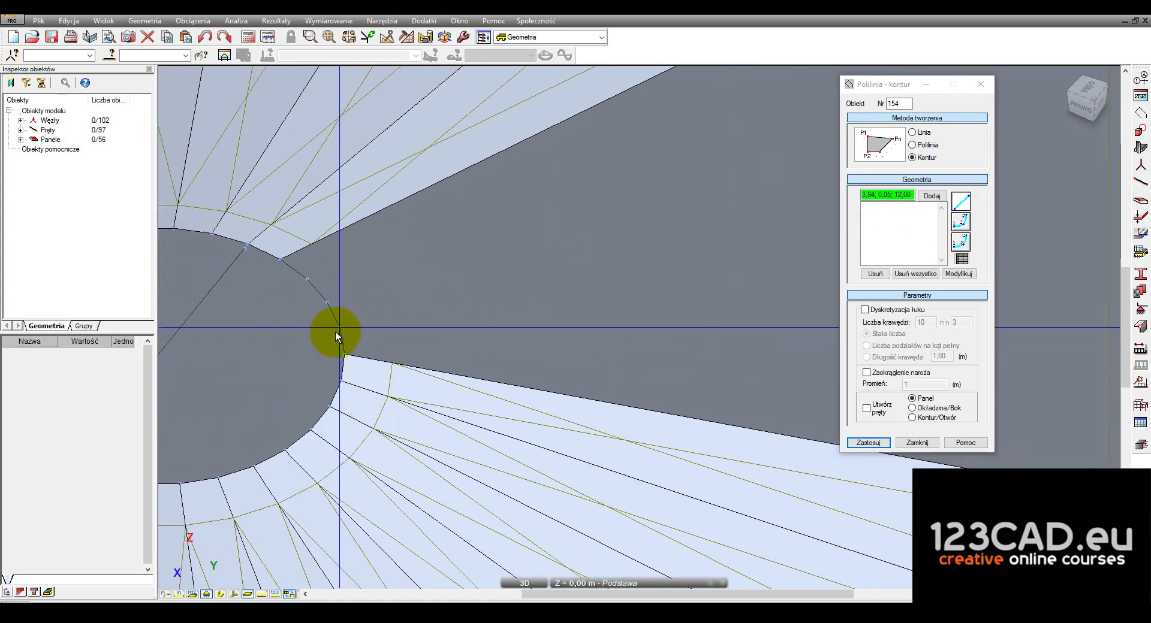
click(349, 361)
scroll(336, 348, down, 2)
scroll(305, 325, down, 2)
scroll(501, 364, up, 3)
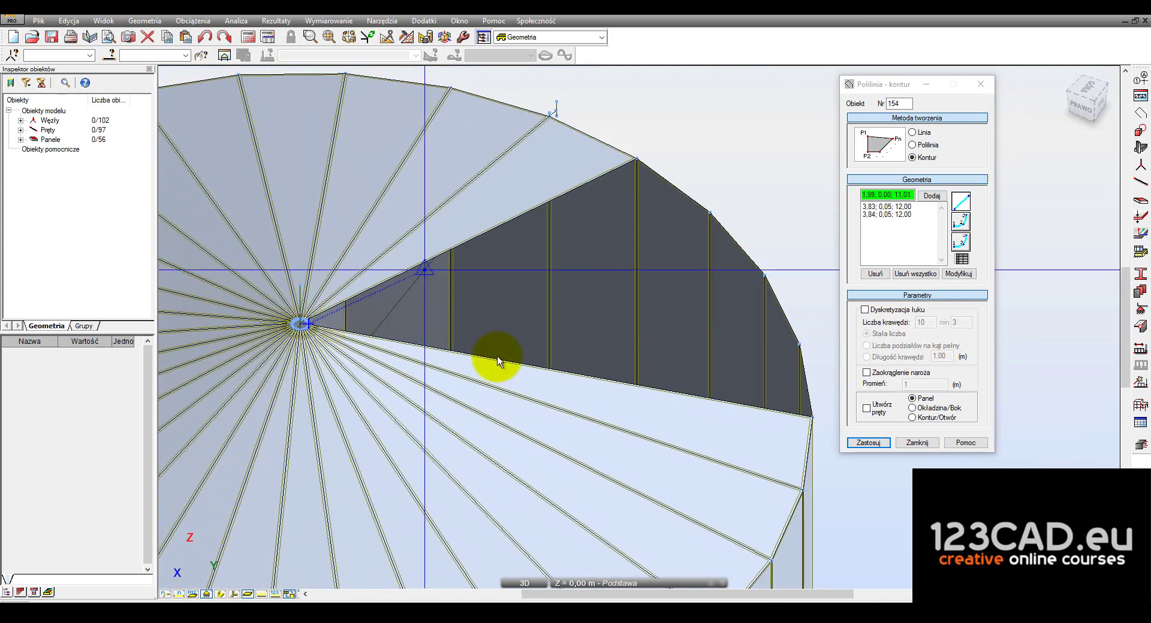
scroll(705, 387, up, 3)
scroll(681, 402, up, 2)
click(672, 410)
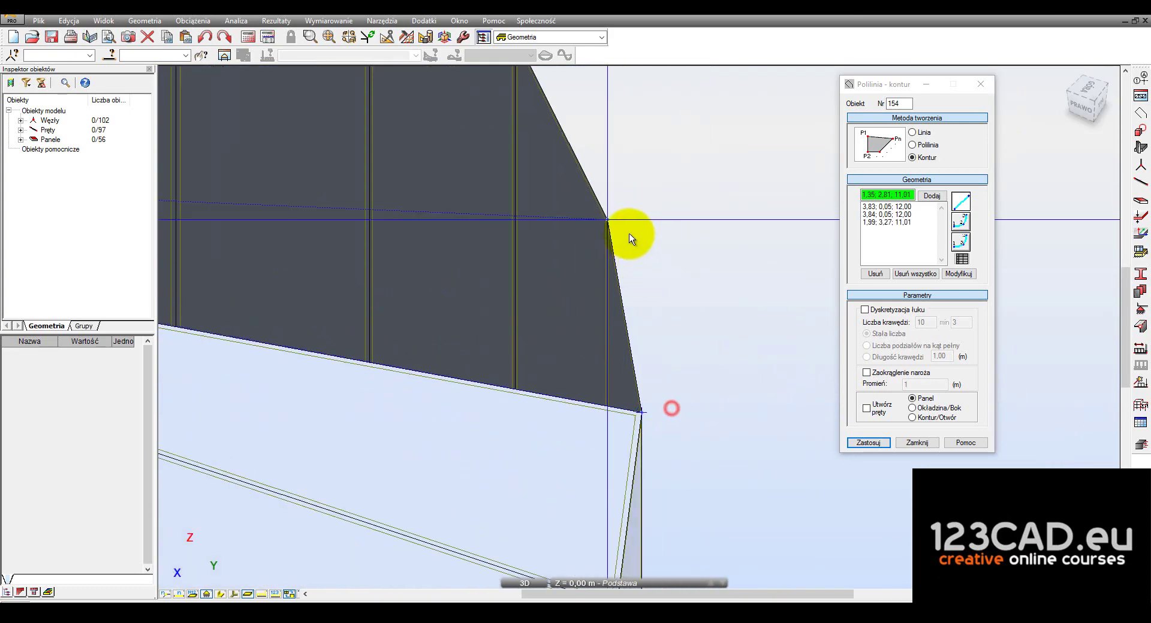
scroll(615, 237, down, 3)
scroll(307, 208, up, 3)
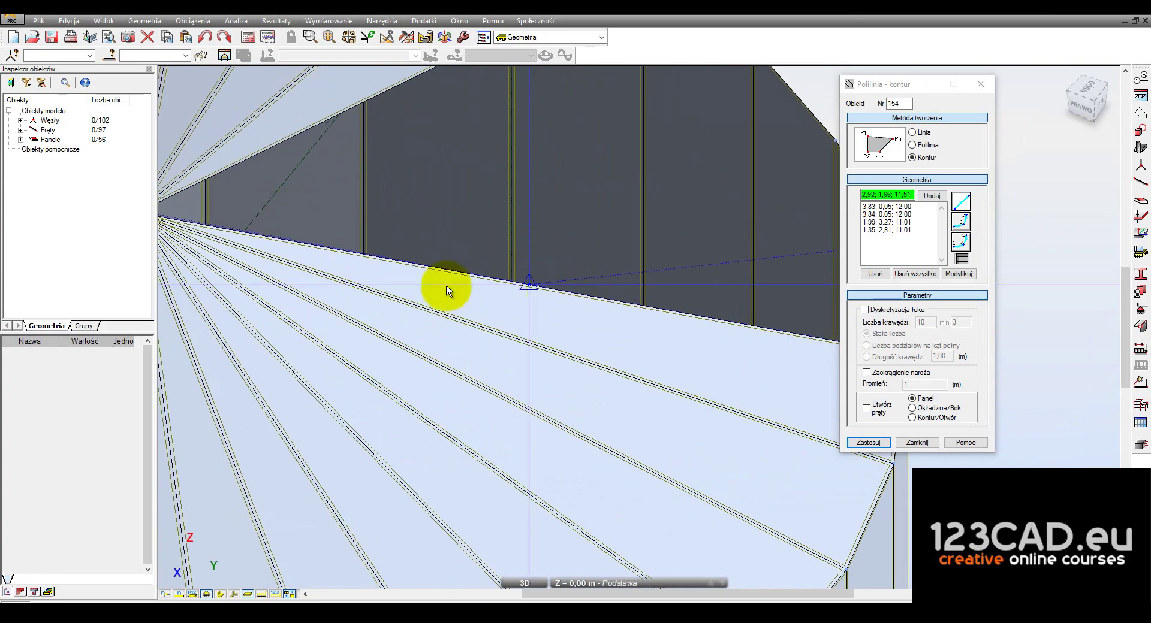
scroll(445, 291, down, 2)
scroll(449, 268, up, 1)
scroll(447, 281, up, 2)
scroll(451, 302, up, 1)
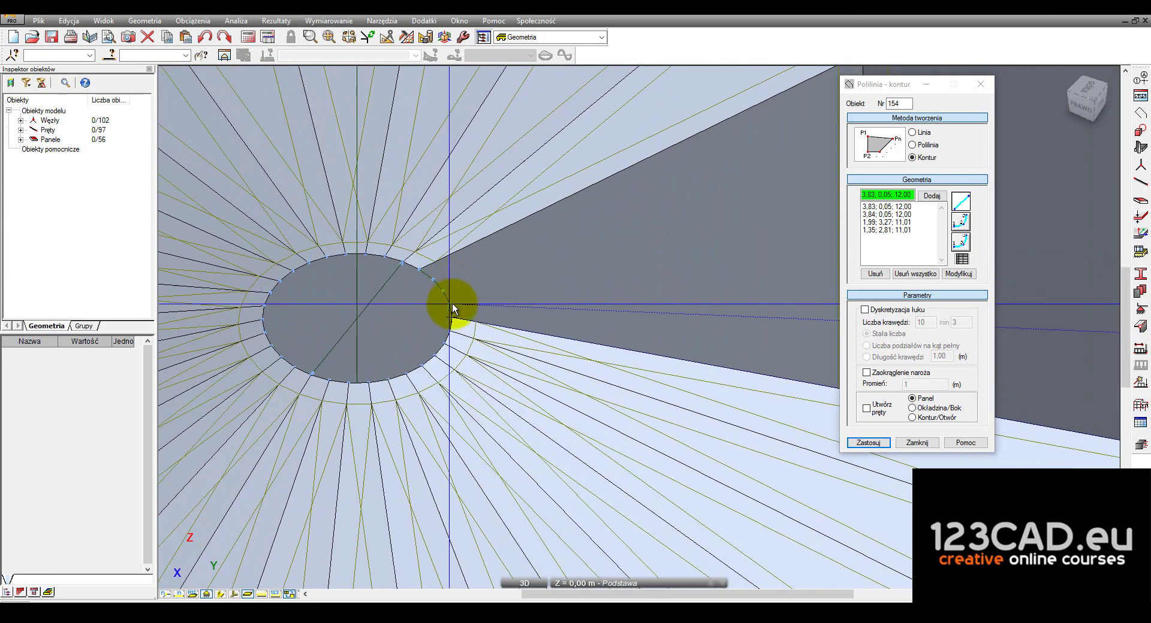
click(452, 304)
Close a roof slice over edge corners 1,35; 2,81; 11,01 and 0,82; 2,22; 11,01
scroll(439, 288, up, 1)
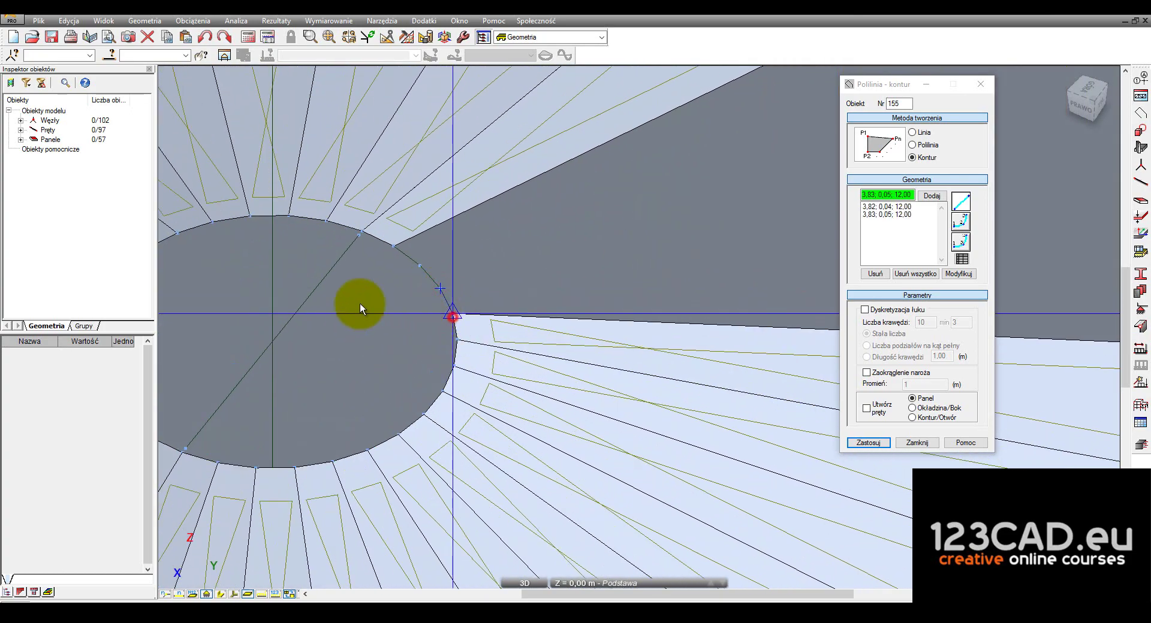
scroll(359, 303, down, 2)
scroll(358, 299, down, 2)
scroll(361, 297, down, 1)
scroll(613, 330, up, 4)
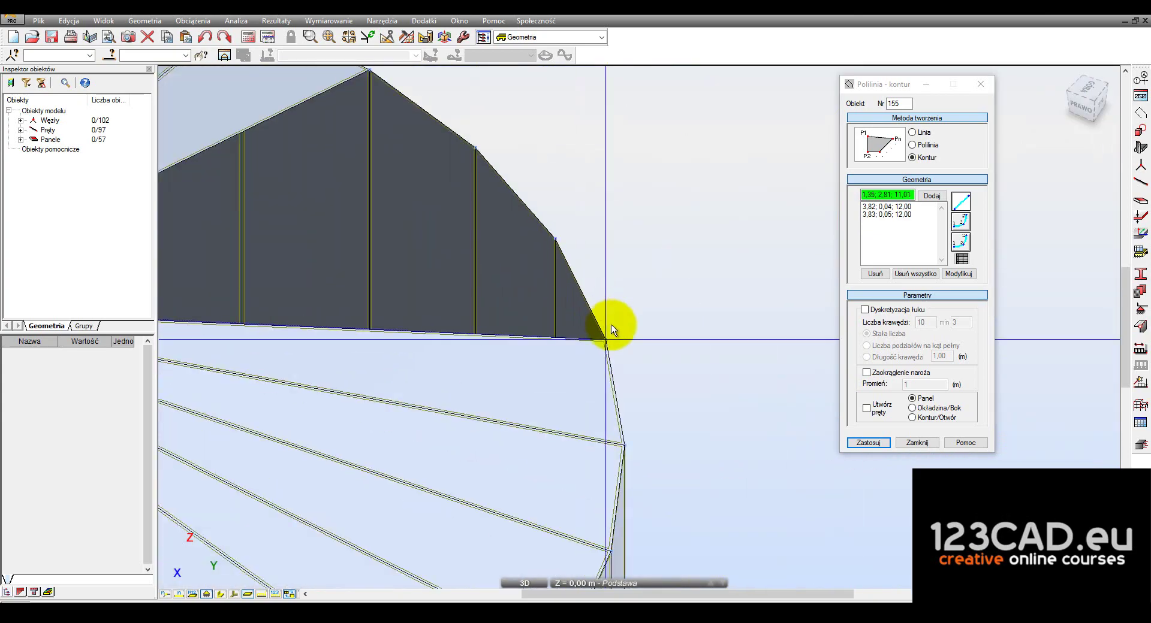
click(611, 327)
click(580, 239)
scroll(659, 275, down, 3)
scroll(354, 256, up, 2)
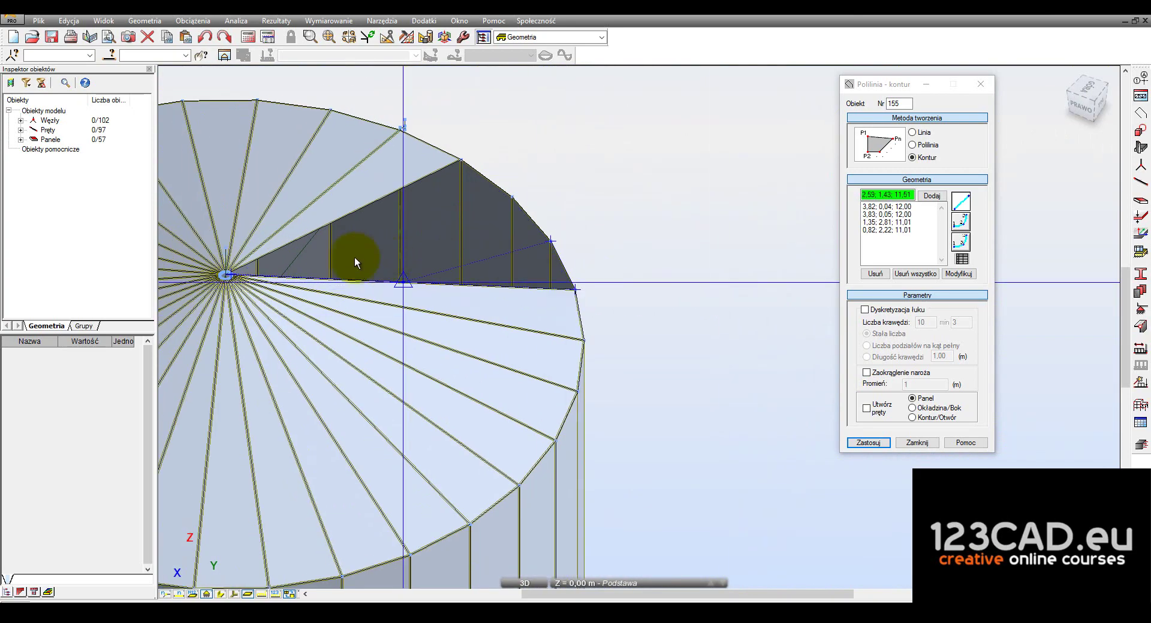
middle_drag(354, 257, 543, 292)
scroll(343, 302, up, 2)
scroll(360, 318, up, 2)
scroll(376, 311, up, 1)
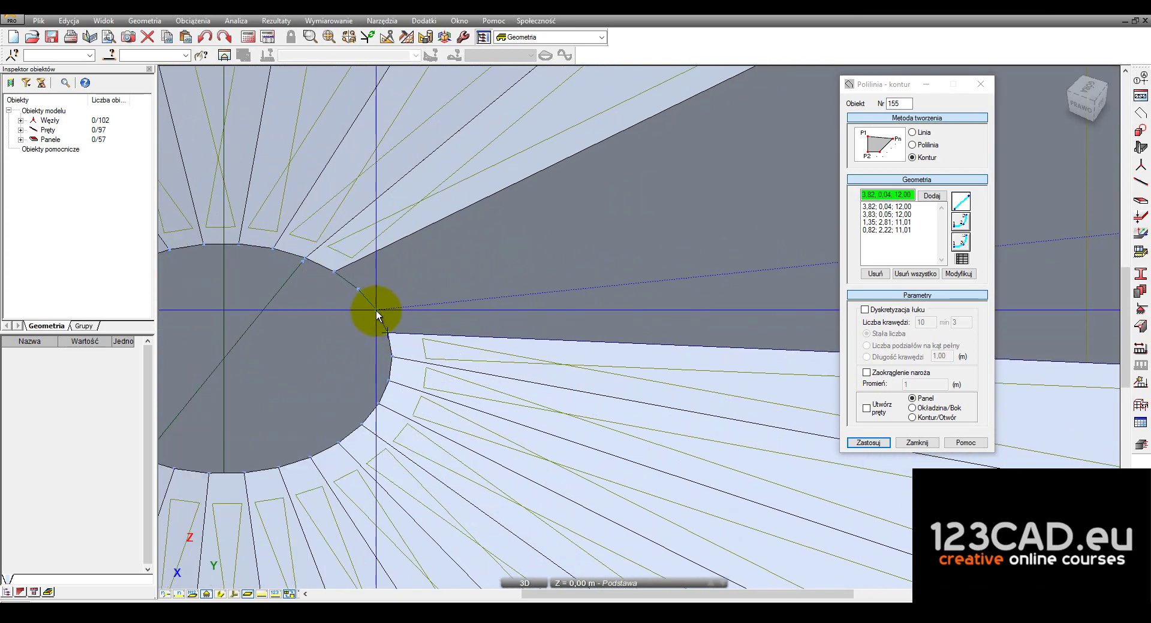
scroll(375, 310, down, 2)
double_click(359, 290)
Add a roof panel from the apex points to edge corner 0,82; 2,22; 11,01
click(375, 308)
scroll(375, 308, up, 2)
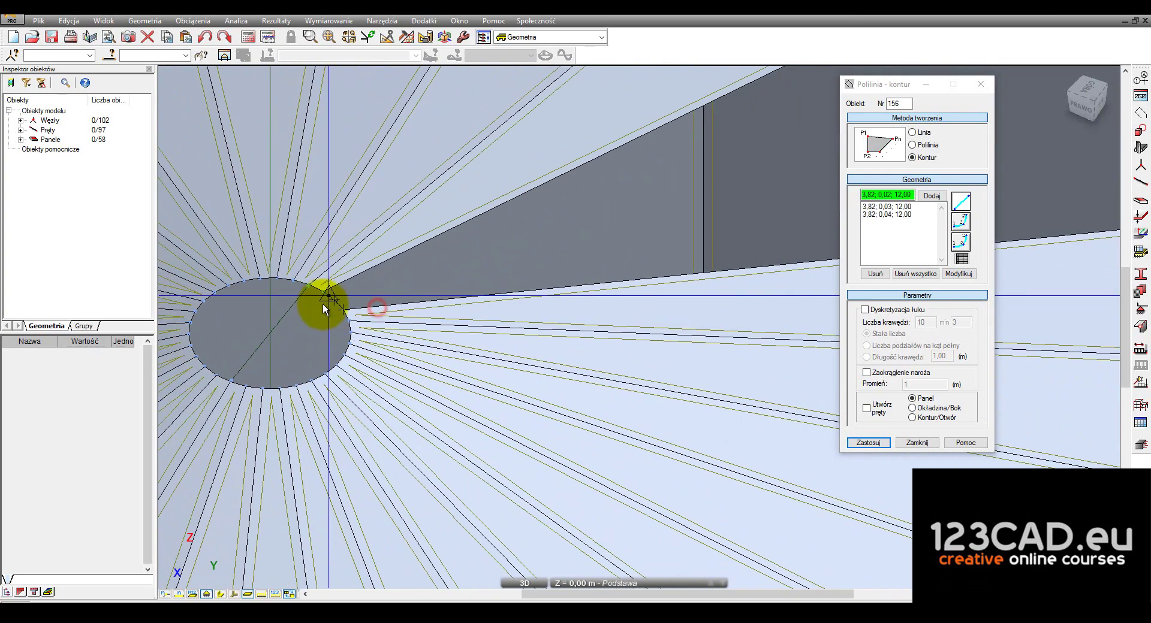
scroll(324, 303, down, 2)
scroll(638, 266, up, 3)
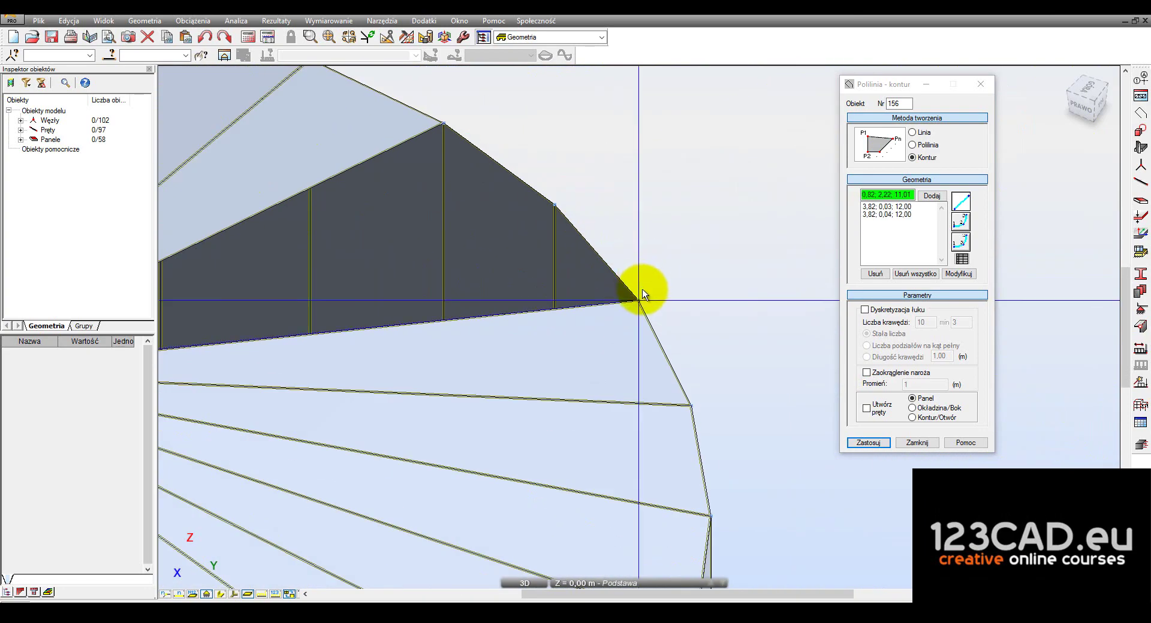
click(641, 290)
scroll(659, 208, down, 2)
scroll(663, 210, down, 2)
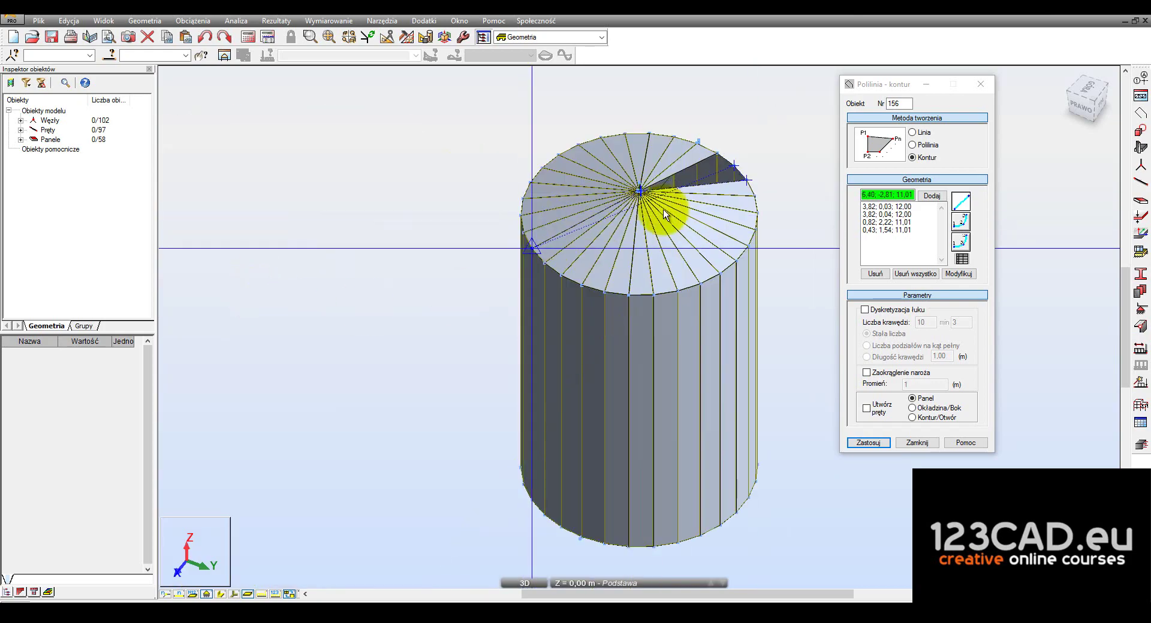
scroll(624, 187, up, 2)
scroll(534, 270, up, 2)
scroll(532, 269, up, 2)
scroll(515, 264, up, 1)
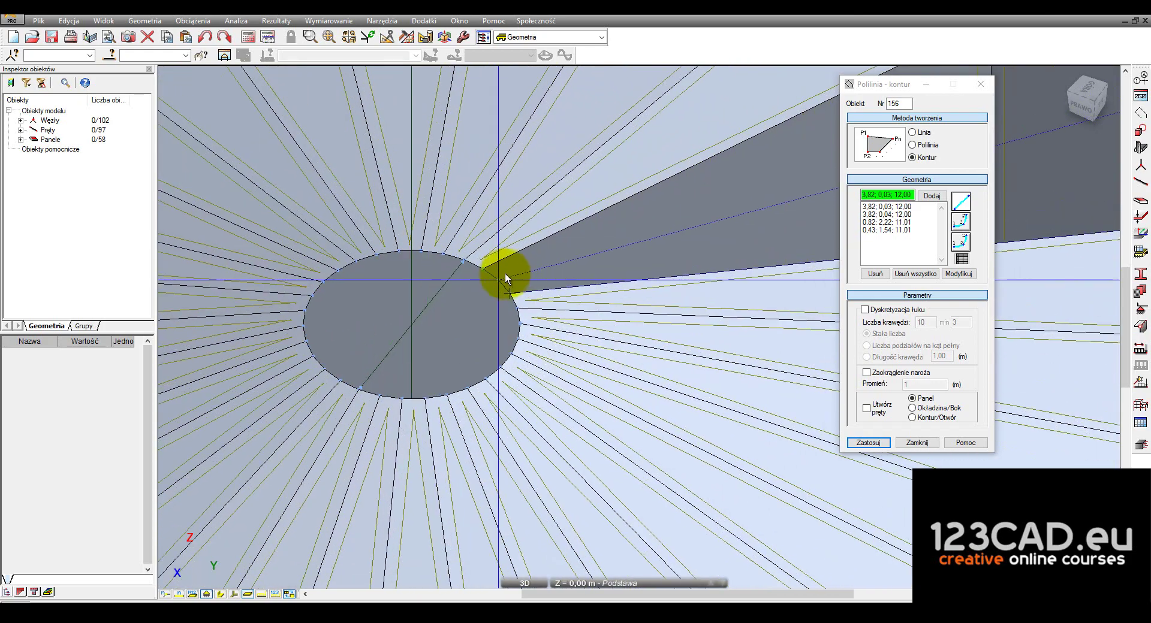
click(493, 275)
Close the final roof slice over edge corners 0,43; 1,54; 11,01 and 0,18; 0,78; 11,01
click(481, 280)
scroll(369, 341, up, 2)
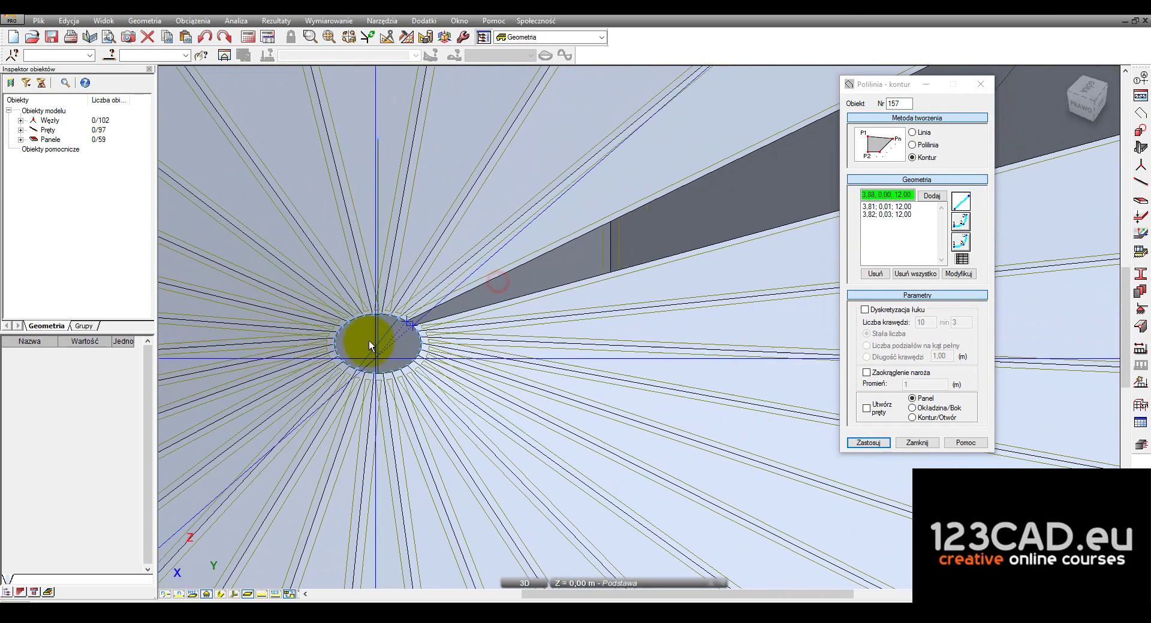
scroll(376, 330, up, 2)
scroll(376, 330, down, 3)
scroll(636, 237, up, 2)
click(719, 249)
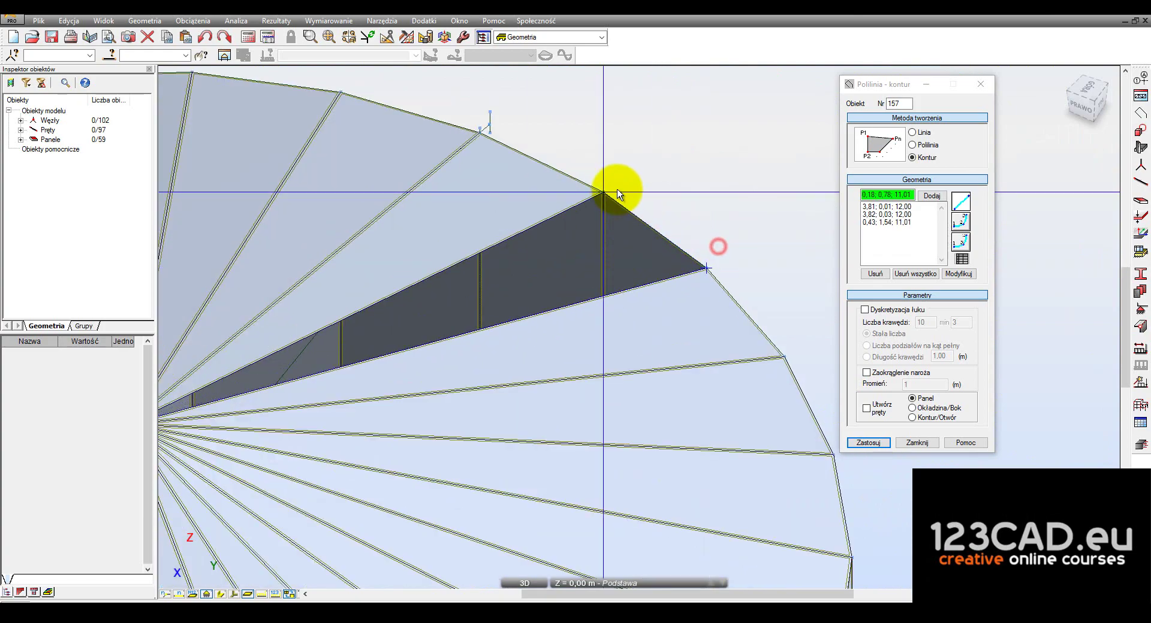
click(610, 187)
scroll(649, 199, down, 4)
scroll(480, 249, up, 3)
scroll(514, 314, up, 2)
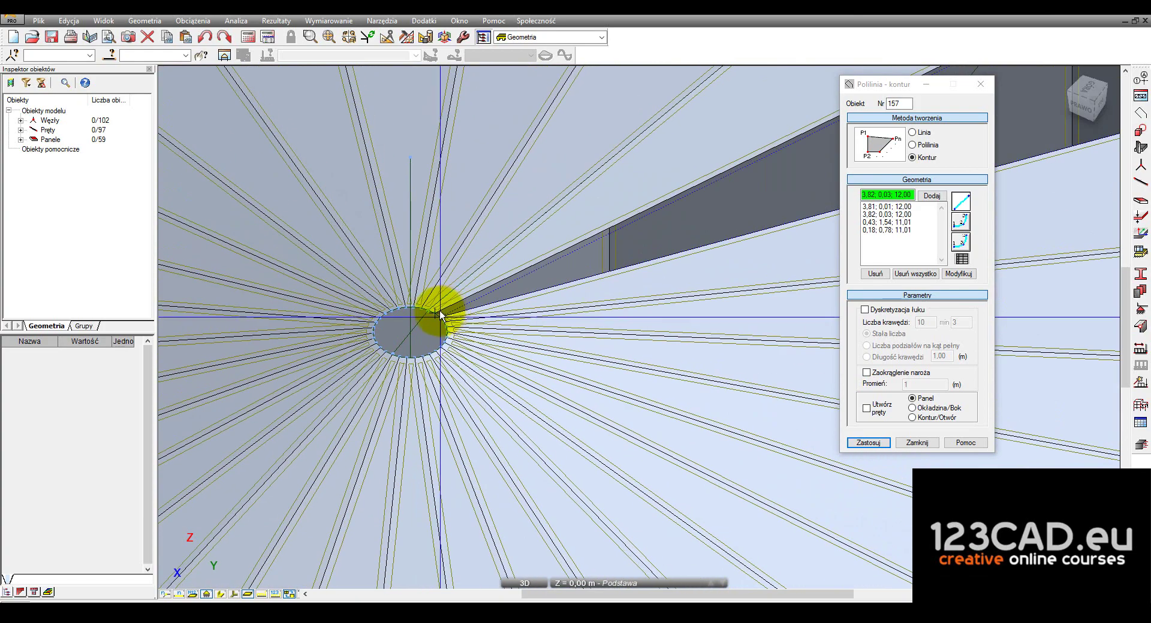
scroll(437, 308, up, 1)
click(434, 316)
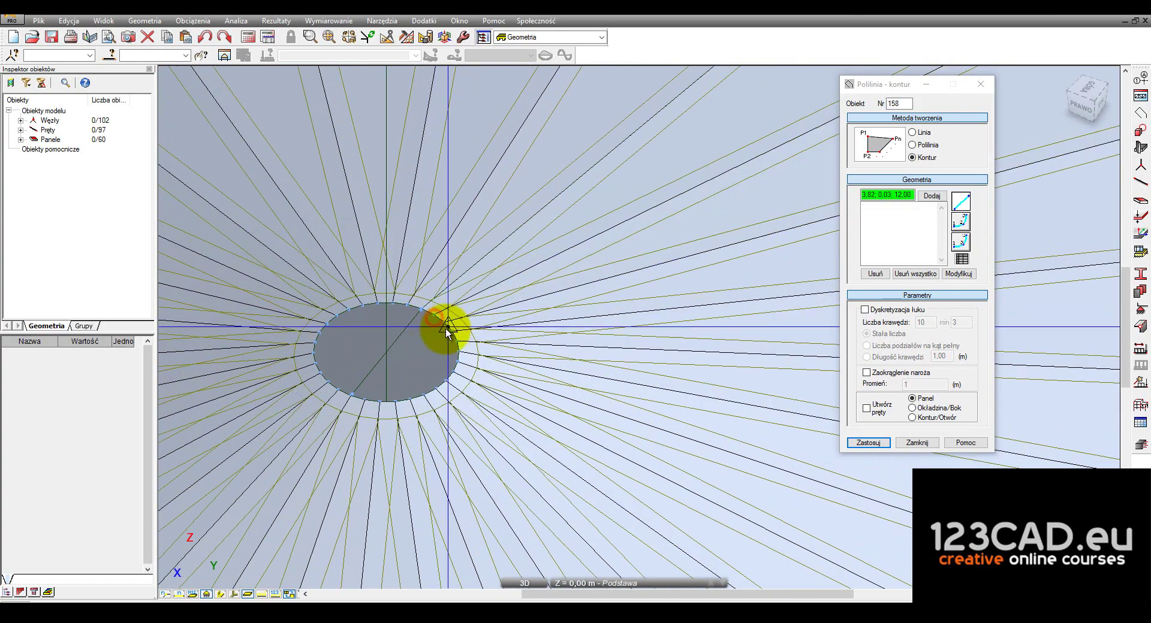
Finish the contour drawing with the cone complete at 60 panels and zoom out
scroll(612, 347, down, 2)
click(926, 444)
scroll(552, 258, down, 3)
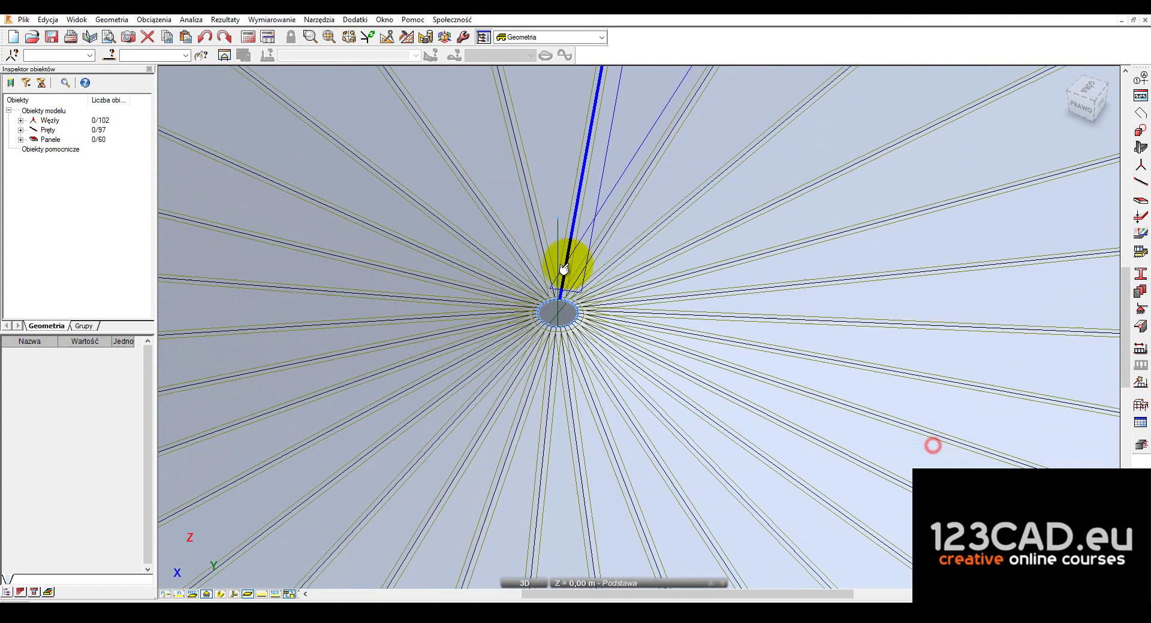
scroll(563, 264, down, 2)
scroll(564, 264, down, 3)
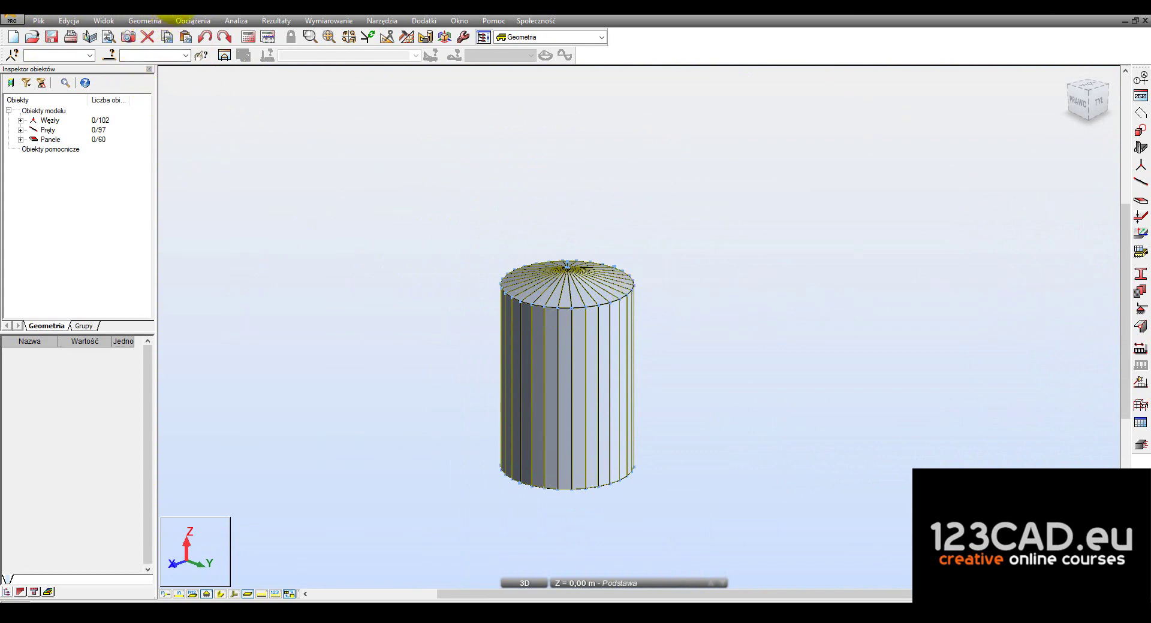
Select all 97 bars (1do97) and delete them from the tank model
click(112, 56)
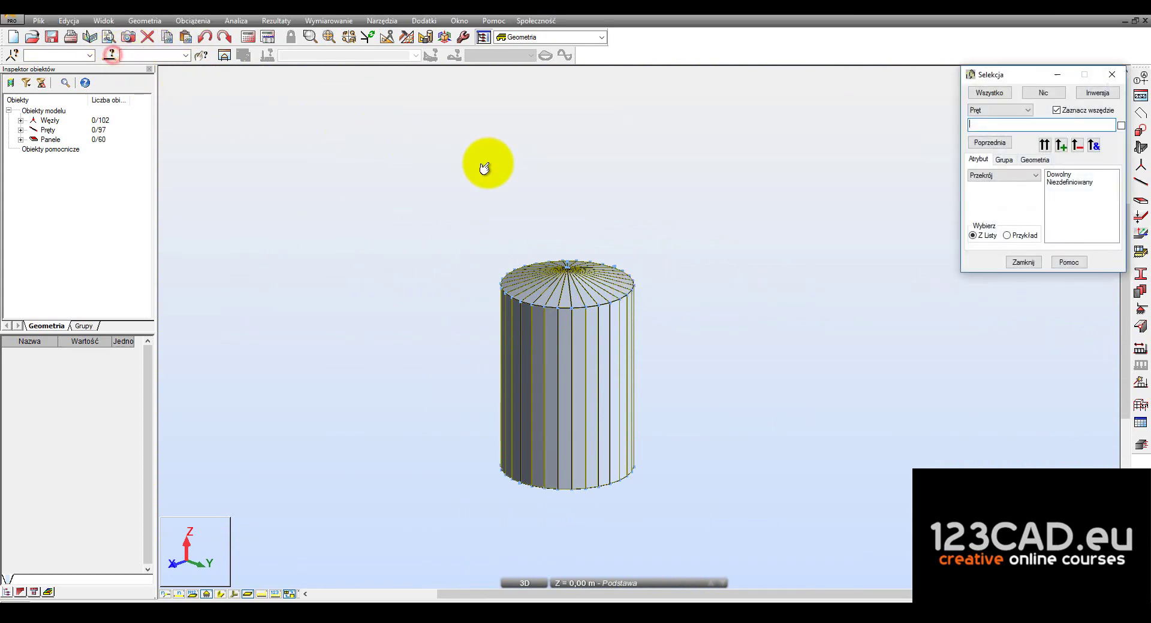
click(1062, 145)
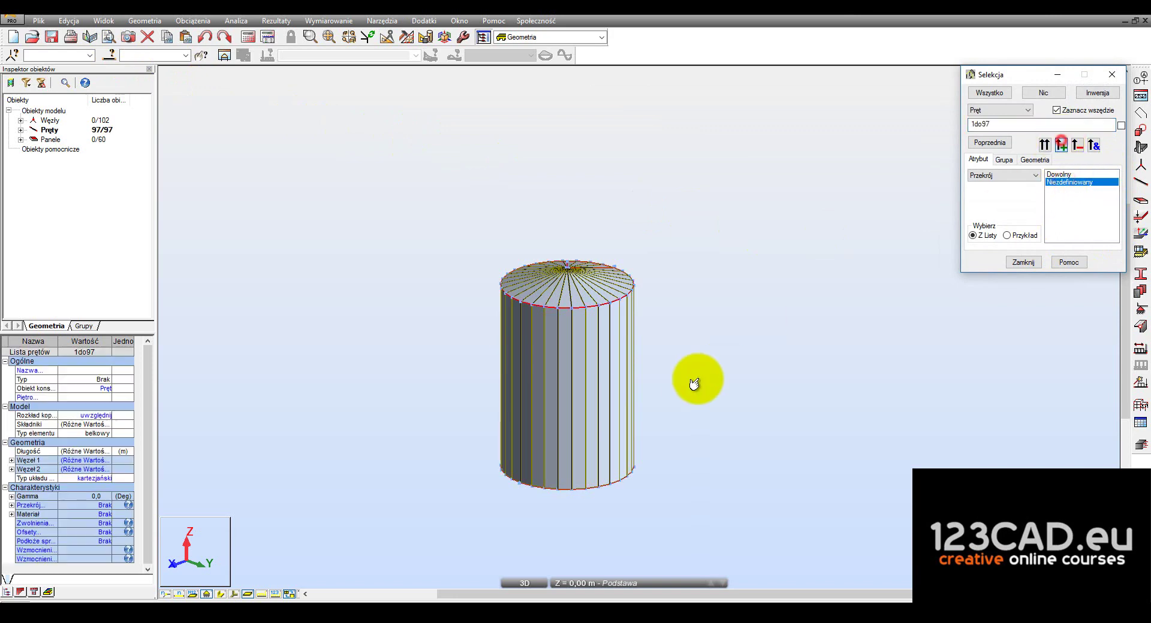
scroll(622, 270, up, 3)
scroll(631, 195, down, 3)
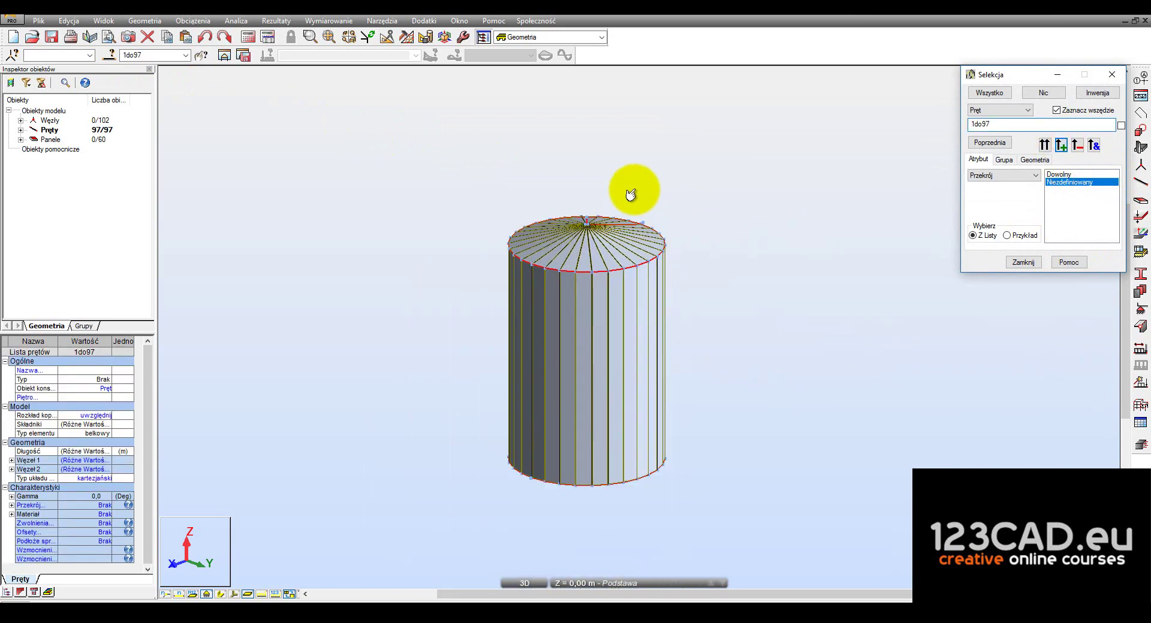
click(1027, 267)
click(110, 55)
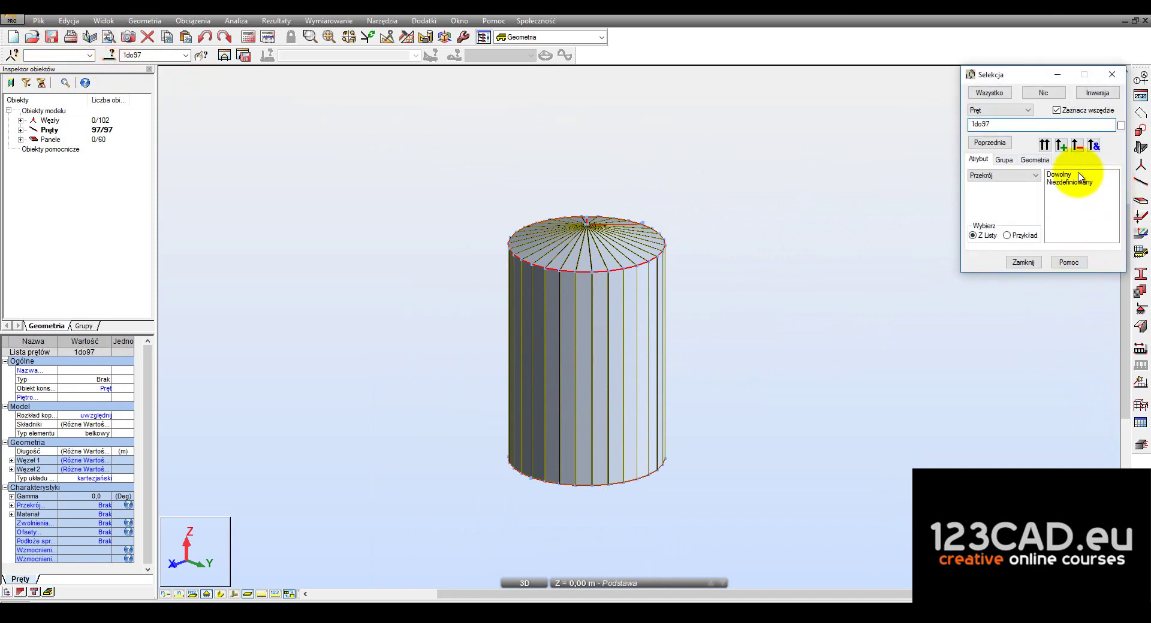
click(1022, 264)
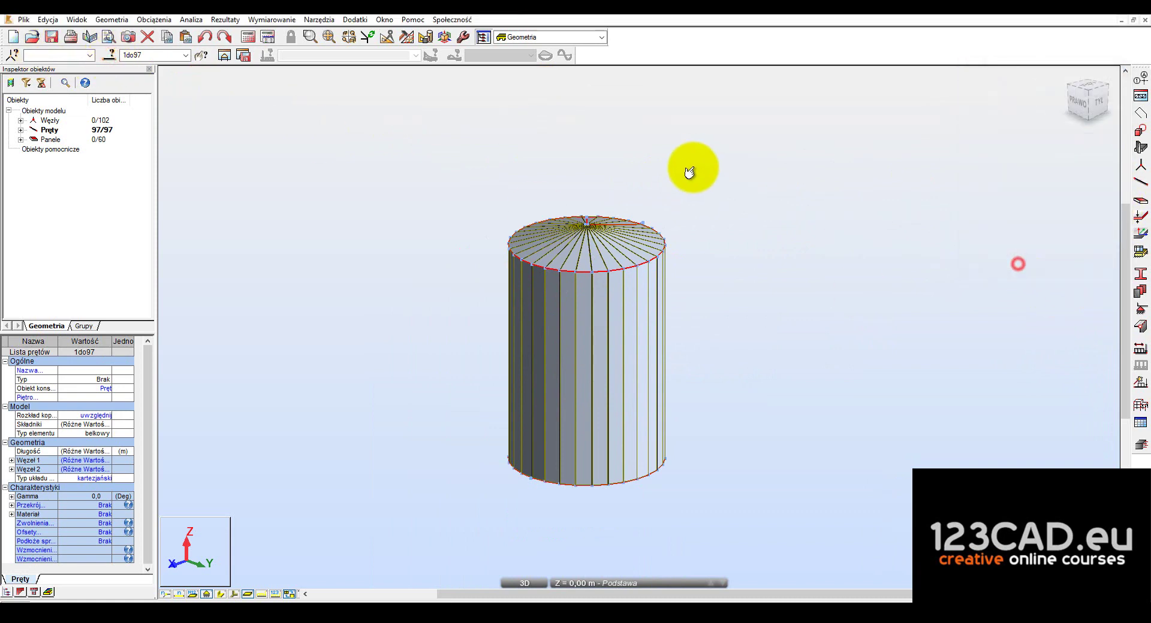
click(695, 159)
scroll(657, 233, up, 3)
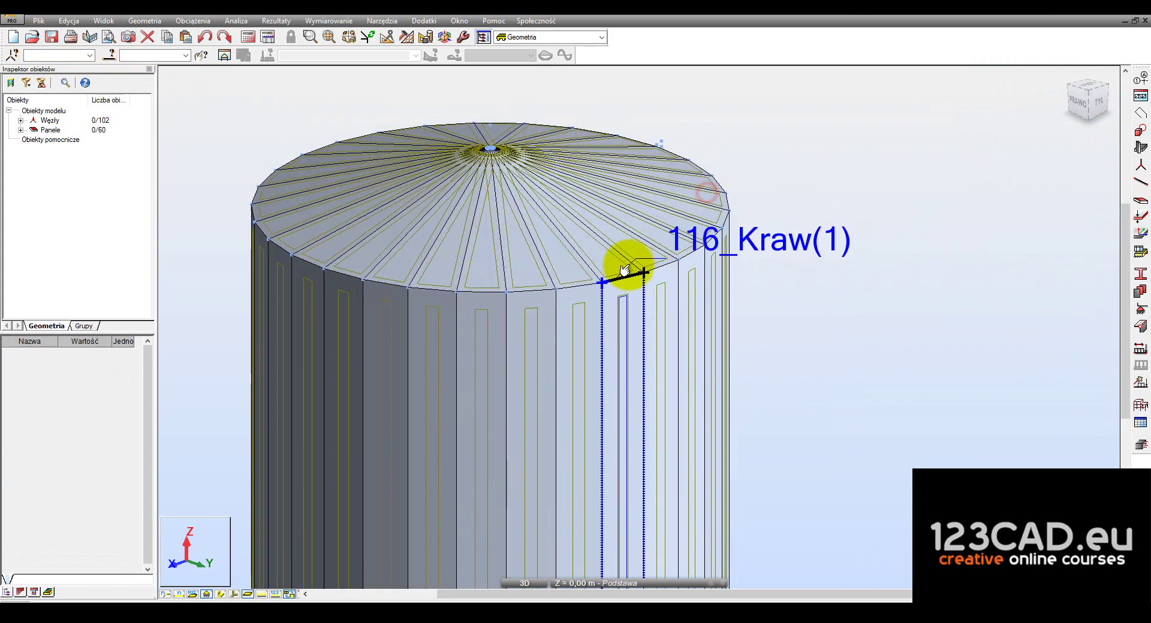
scroll(629, 263, down, 2)
Inspect roof and wall panel properties, confirming they are 5 mm S 355
middle_drag(758, 321, 716, 317)
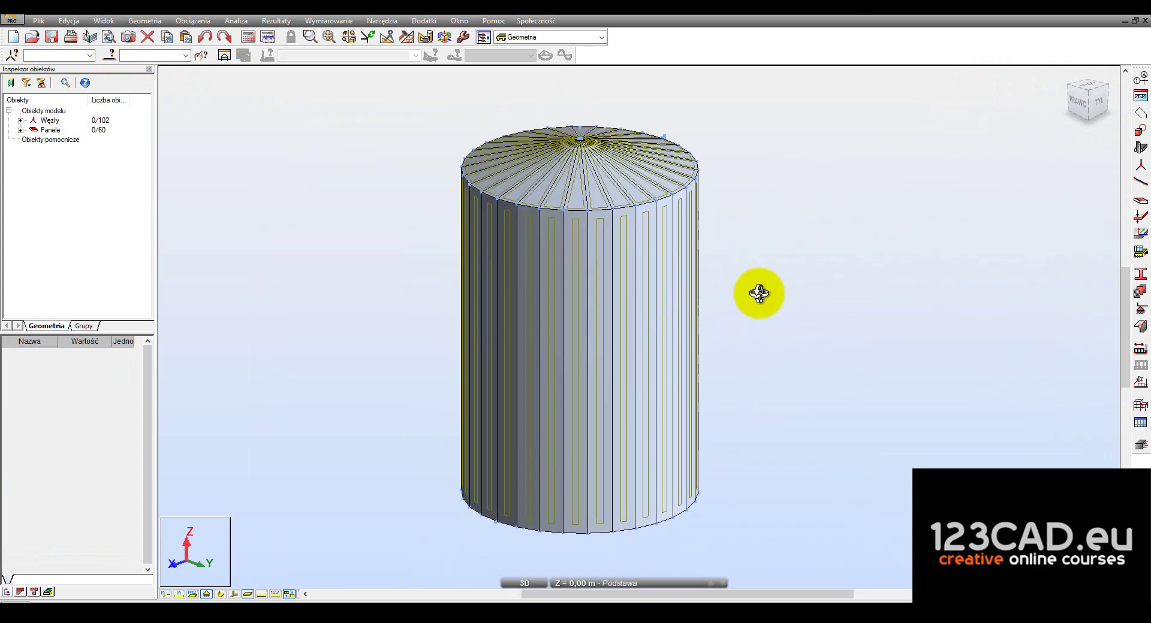
click(743, 153)
scroll(655, 193, up, 2)
click(619, 203)
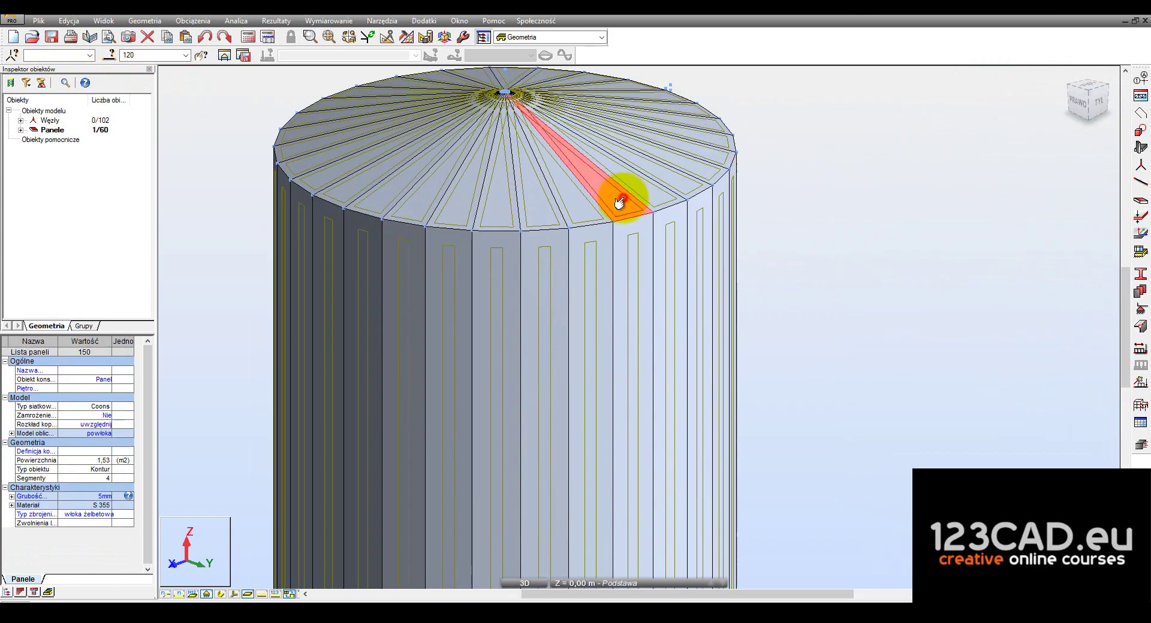
click(809, 248)
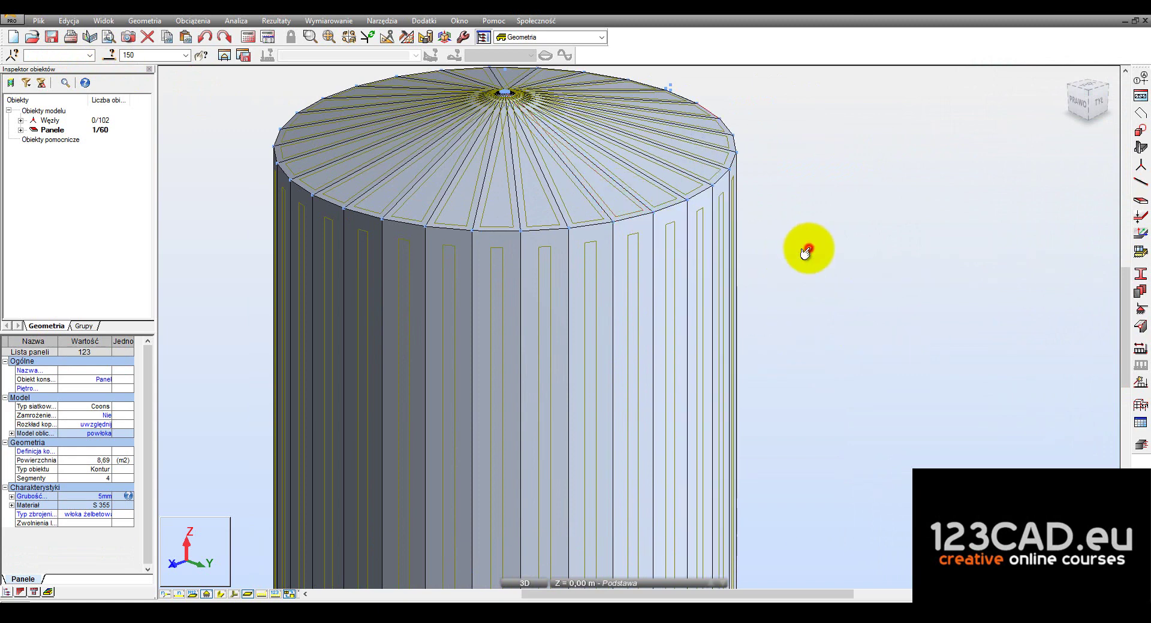
click(609, 196)
click(856, 122)
scroll(629, 241, down, 2)
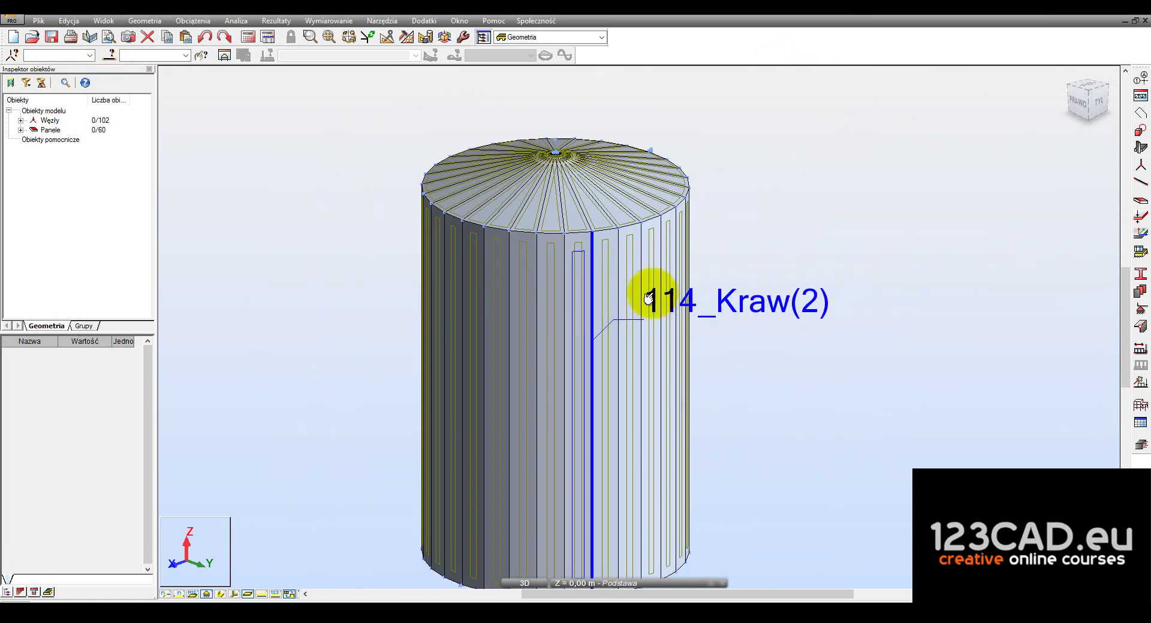
click(653, 287)
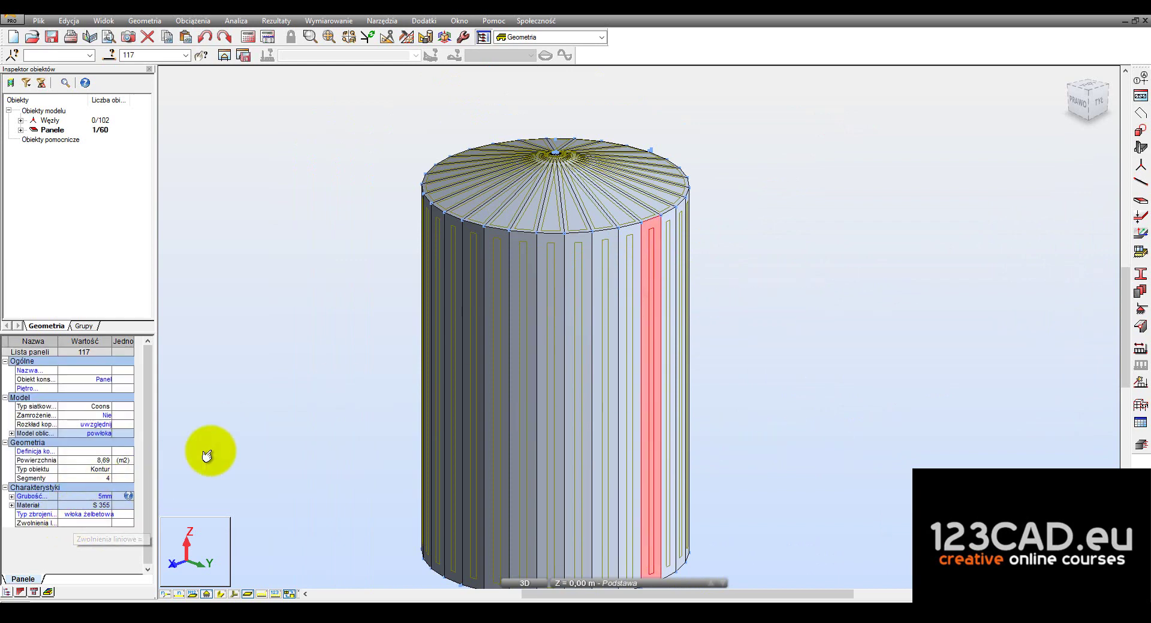
click(843, 324)
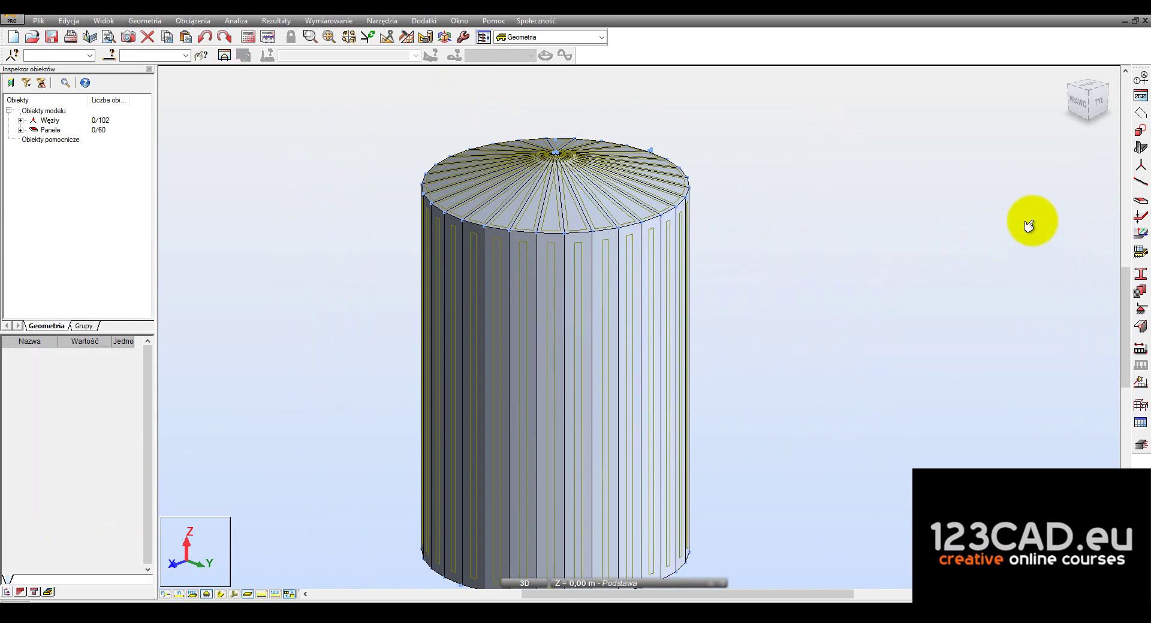
Define a new 5 mm panel thickness with S 355 material
click(1141, 203)
drag(529, 64, 865, 95)
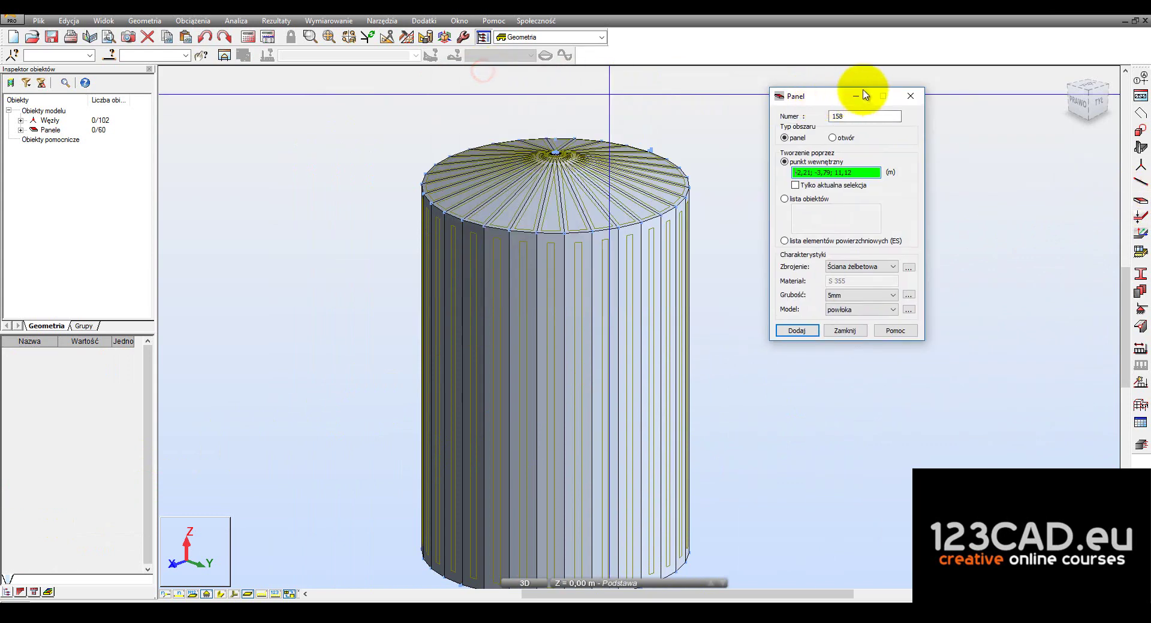
click(910, 96)
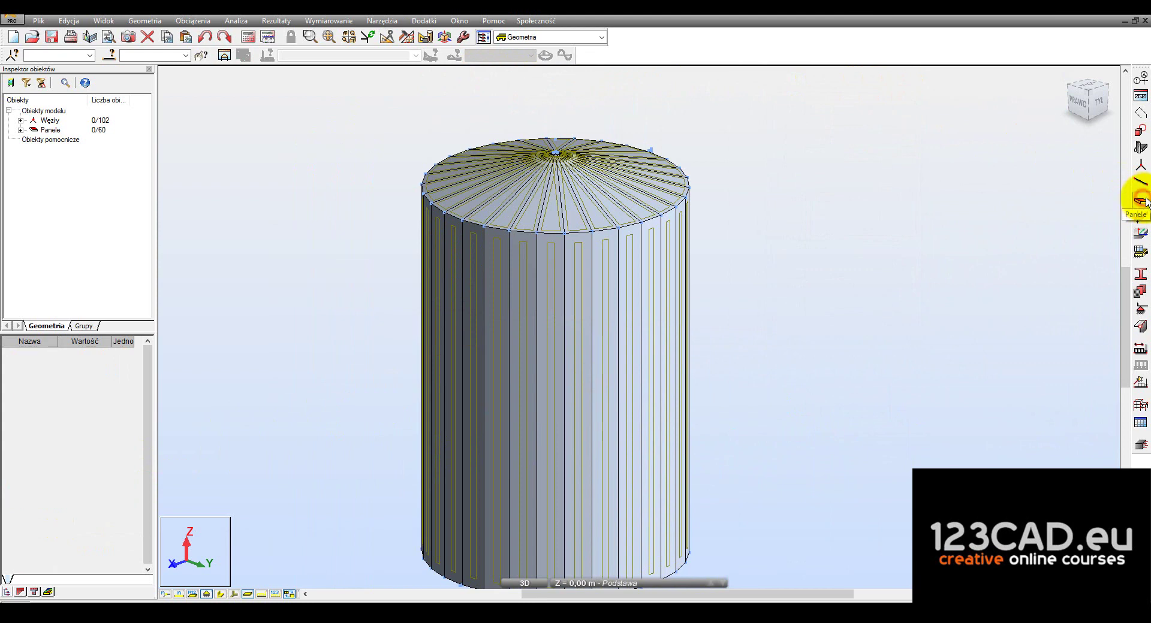
click(1142, 201)
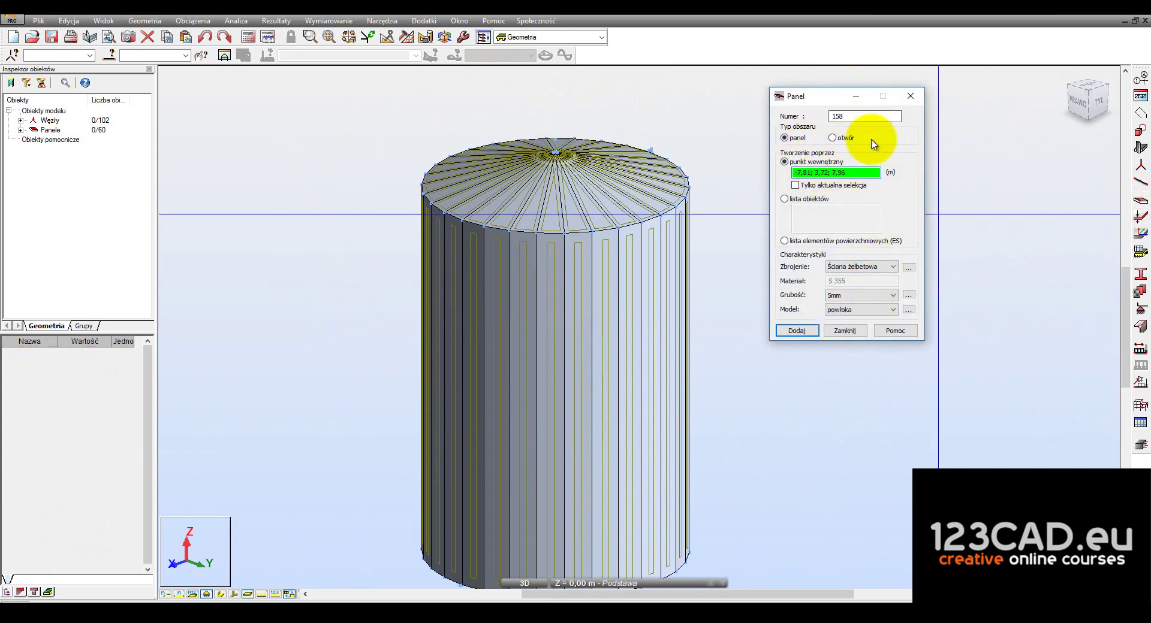
click(884, 271)
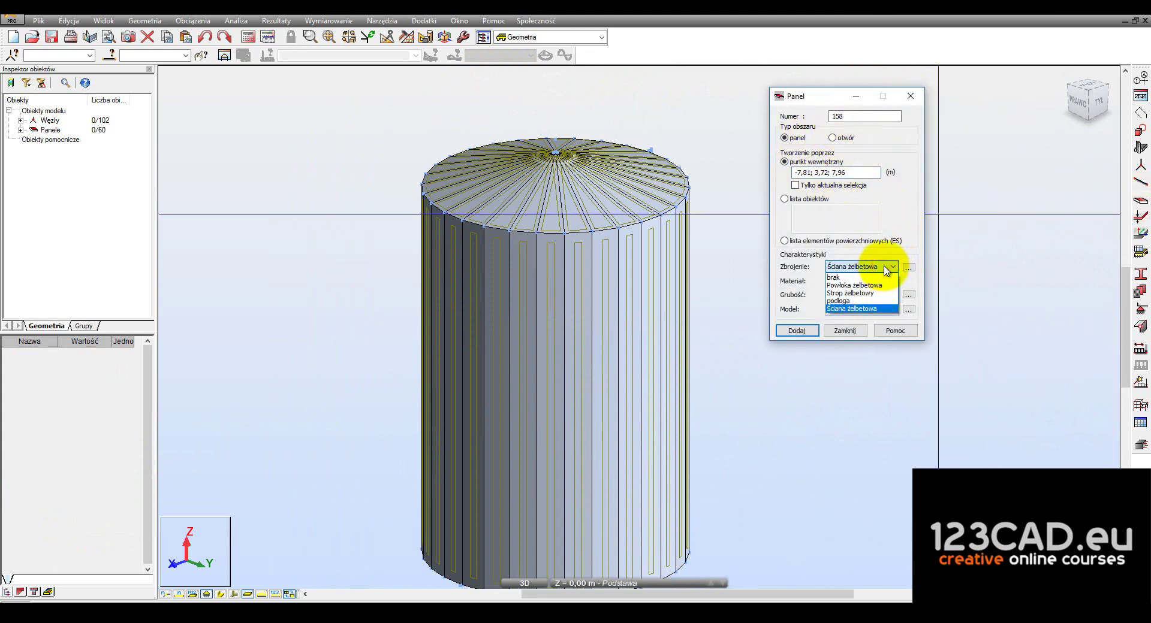
click(909, 296)
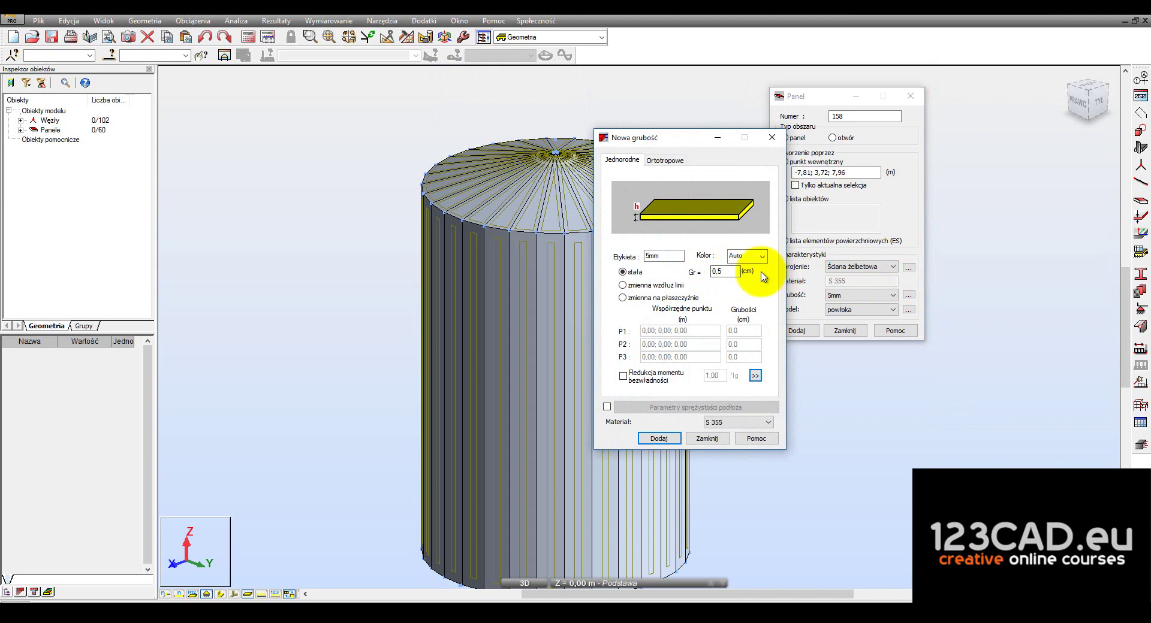
click(742, 427)
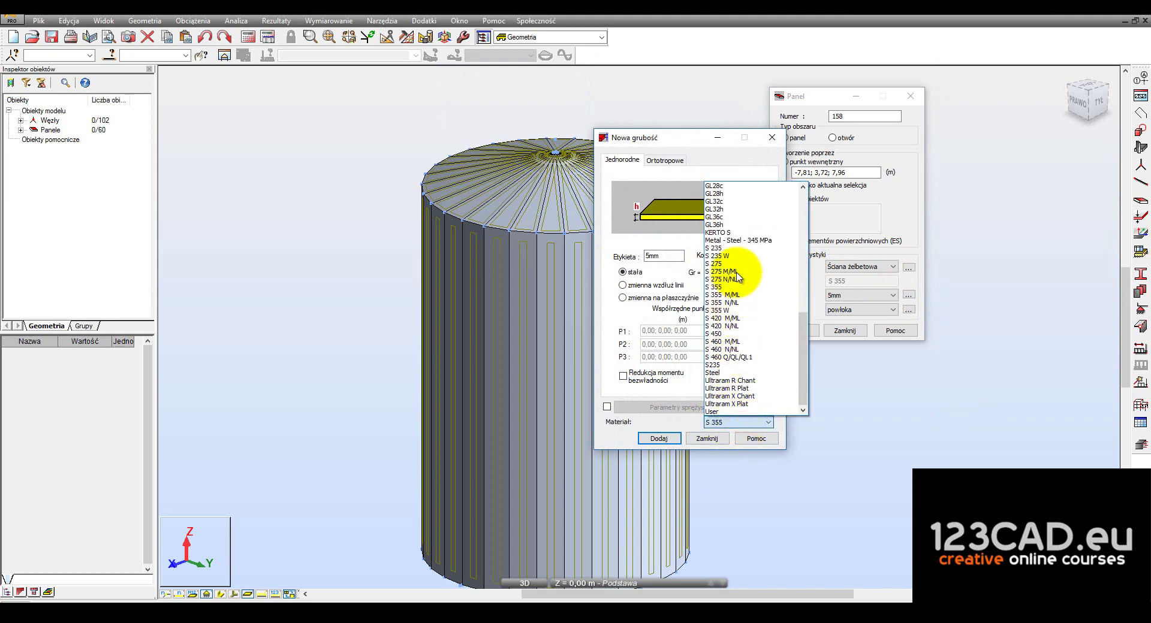
click(726, 289)
click(660, 439)
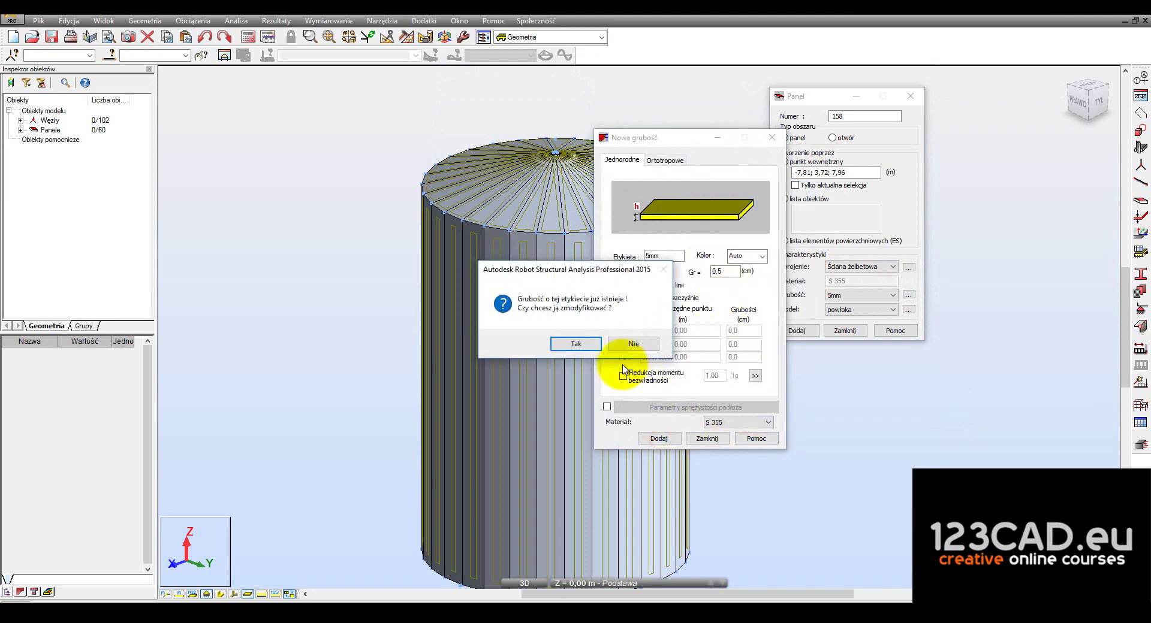
key(Return)
click(706, 438)
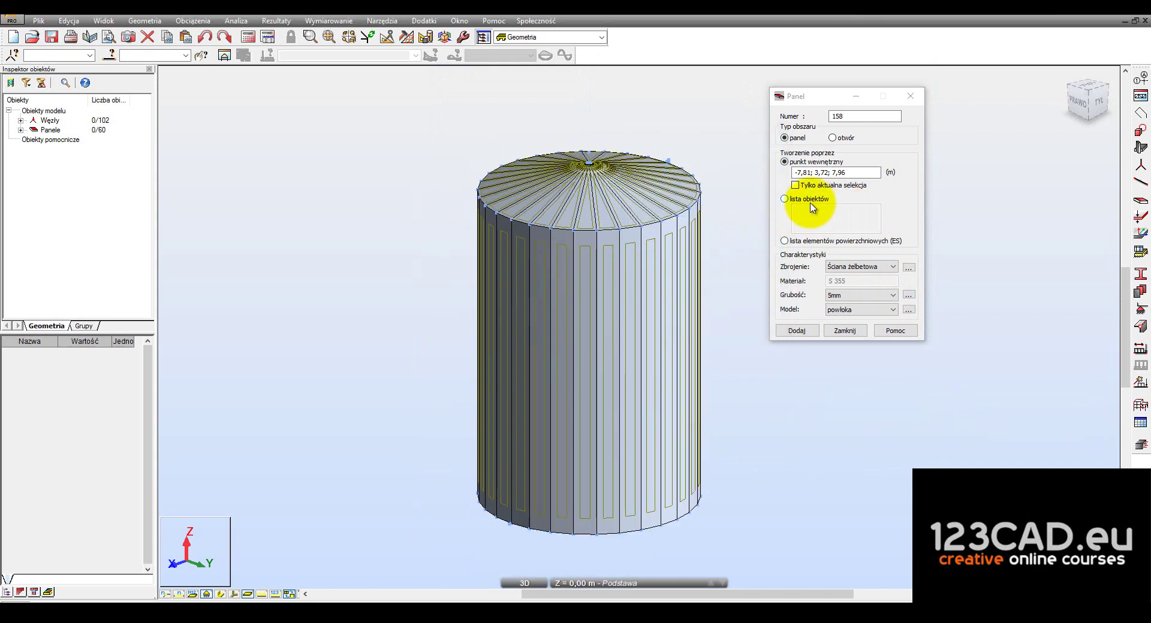
Create panels from the object list 98do157 by window-selecting the whole tank
click(808, 202)
drag(373, 149, 742, 585)
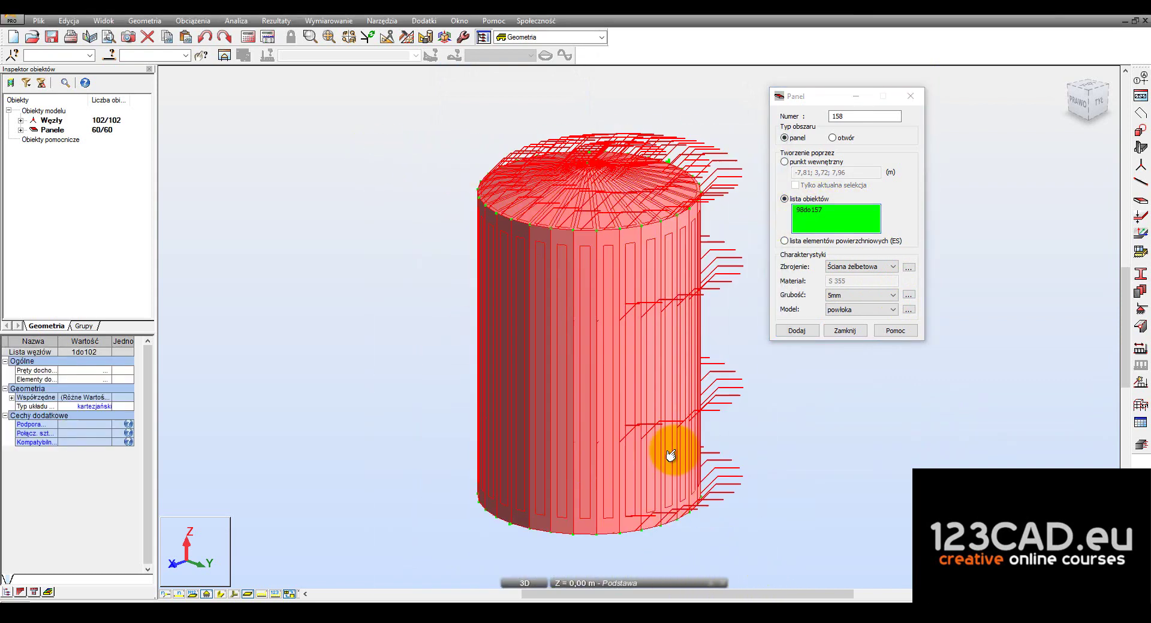
drag(376, 93, 735, 591)
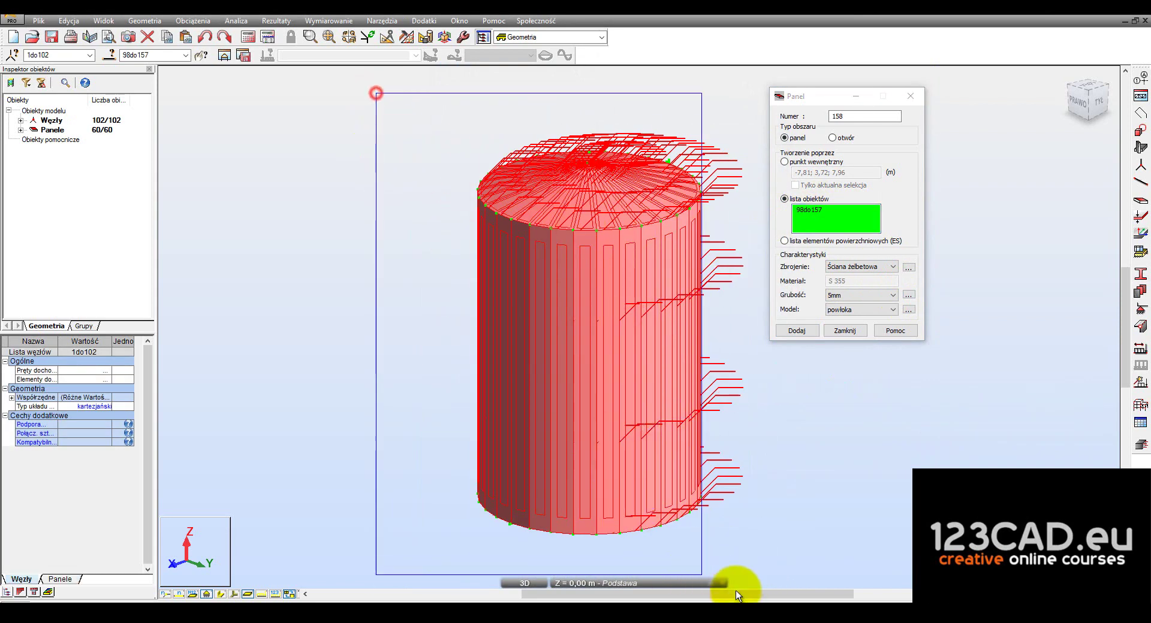
click(801, 328)
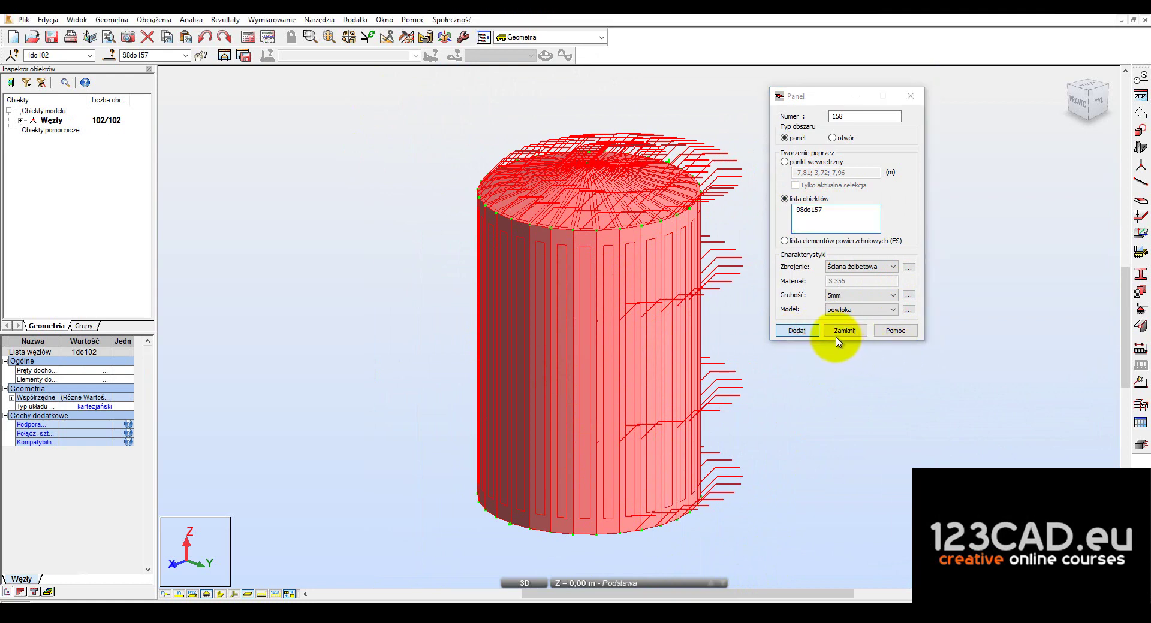
click(838, 337)
mouse_move(792, 92)
mouse_down()
mouse_move(423, 354)
mouse_move(201, 454)
mouse_up()
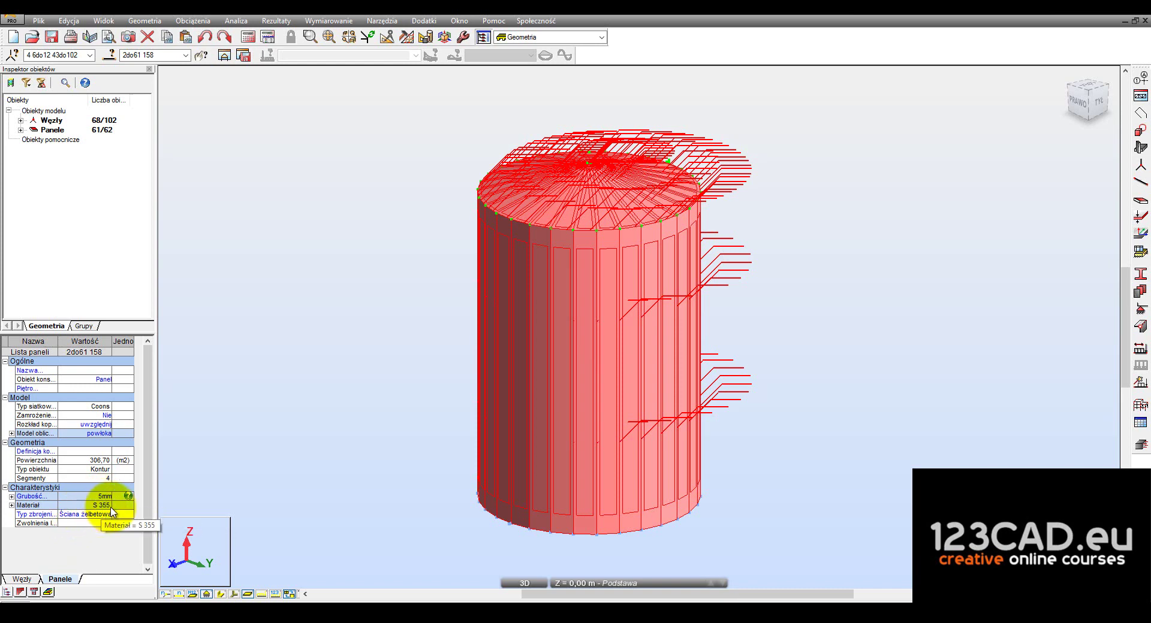
click(291, 465)
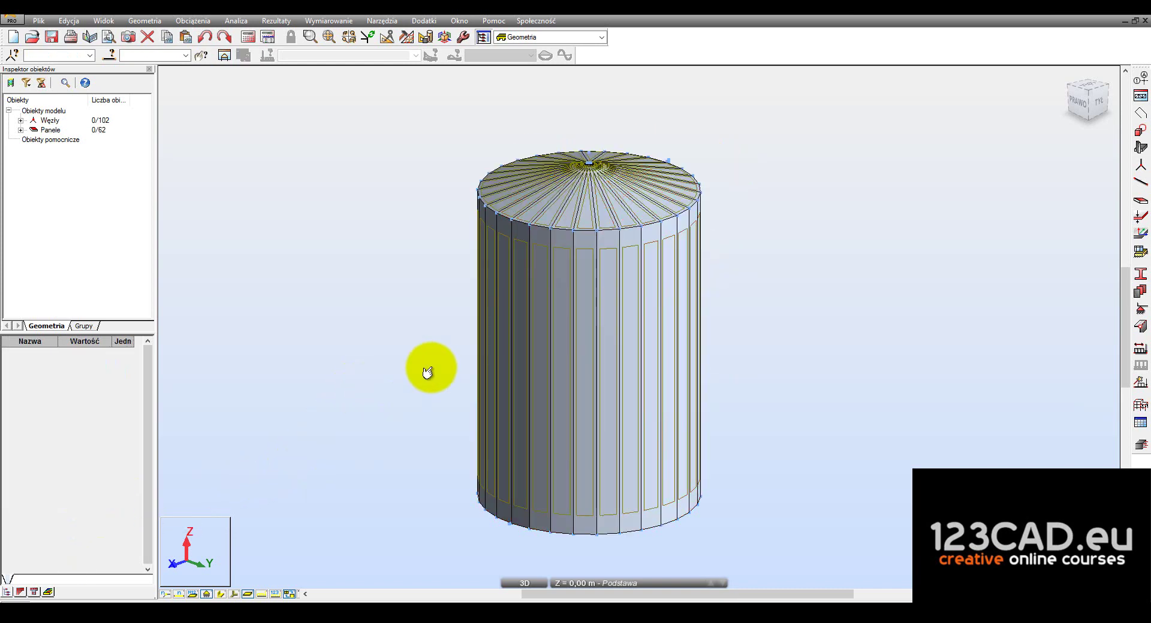
mouse_move(807, 274)
mouse_down()
mouse_move(720, 217)
mouse_move(642, 133)
mouse_up()
scroll(733, 179, up, 3)
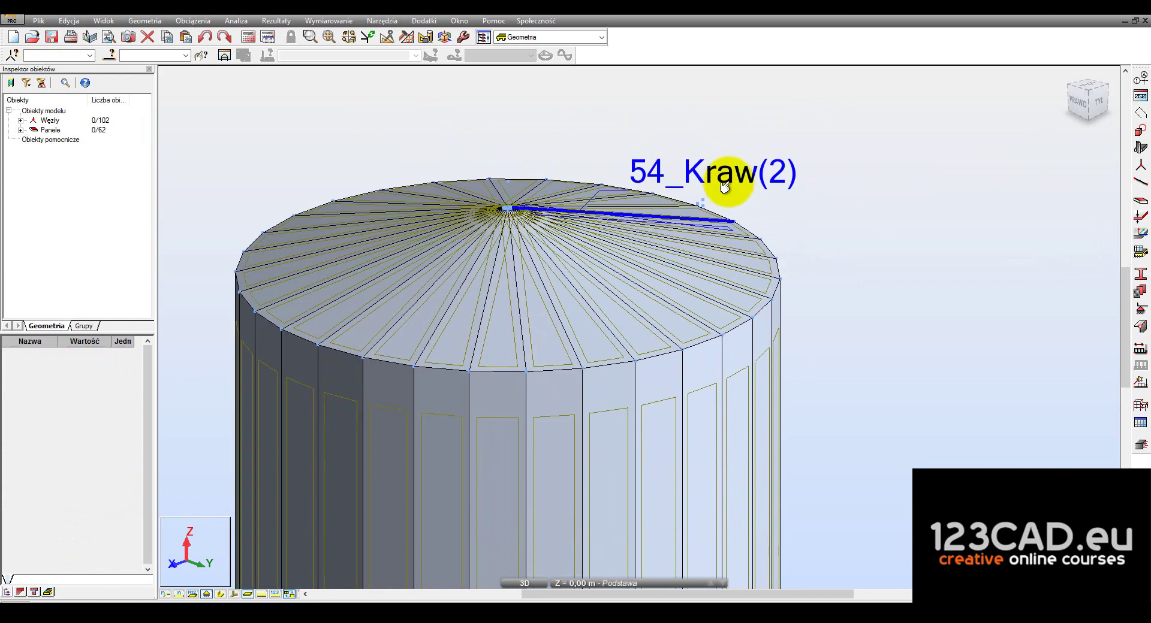
scroll(694, 179, up, 2)
drag(676, 179, 726, 226)
scroll(779, 150, down, 2)
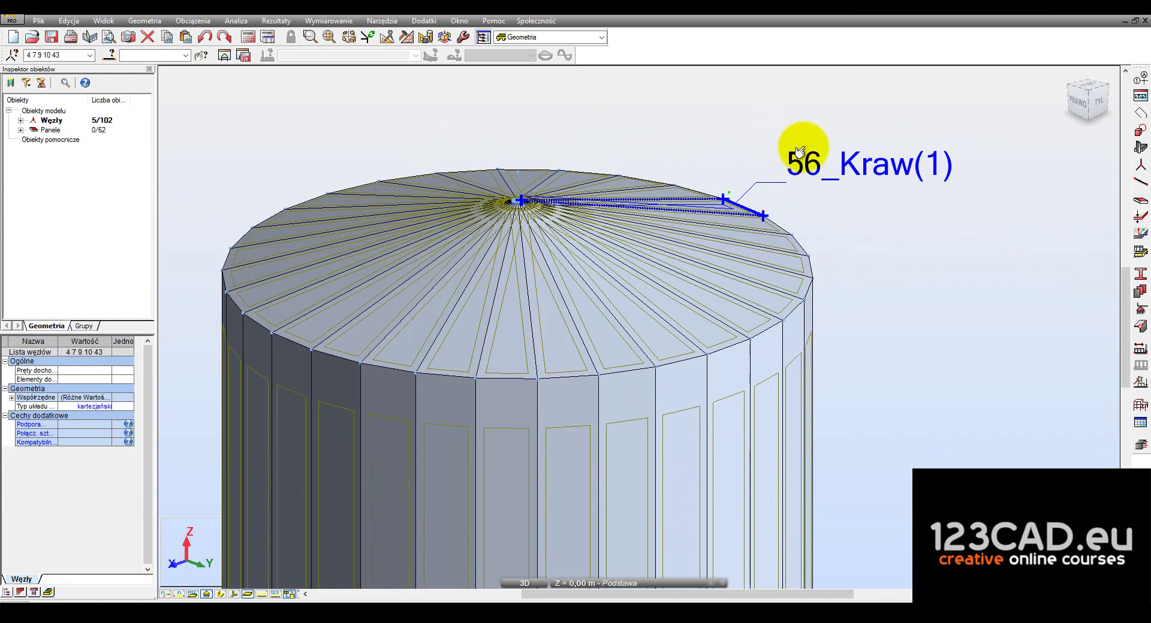
click(769, 134)
mouse_move(708, 135)
mouse_down()
mouse_move(763, 174)
mouse_move(781, 134)
mouse_up()
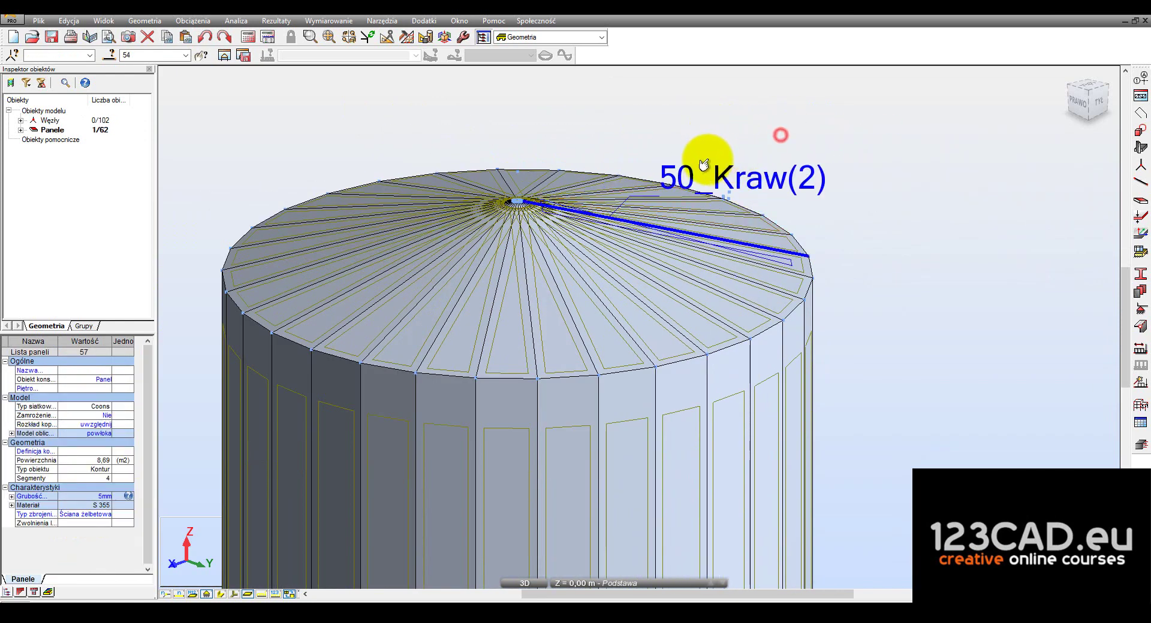
drag(702, 160, 751, 204)
click(347, 175)
scroll(372, 162, down, 2)
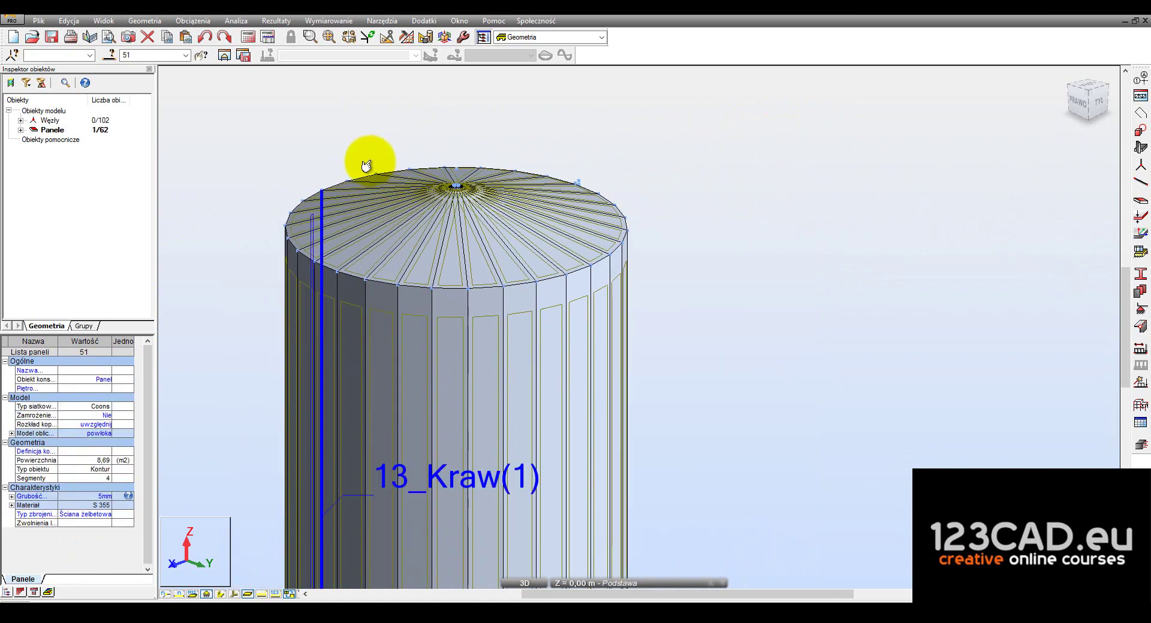
scroll(369, 160, down, 2)
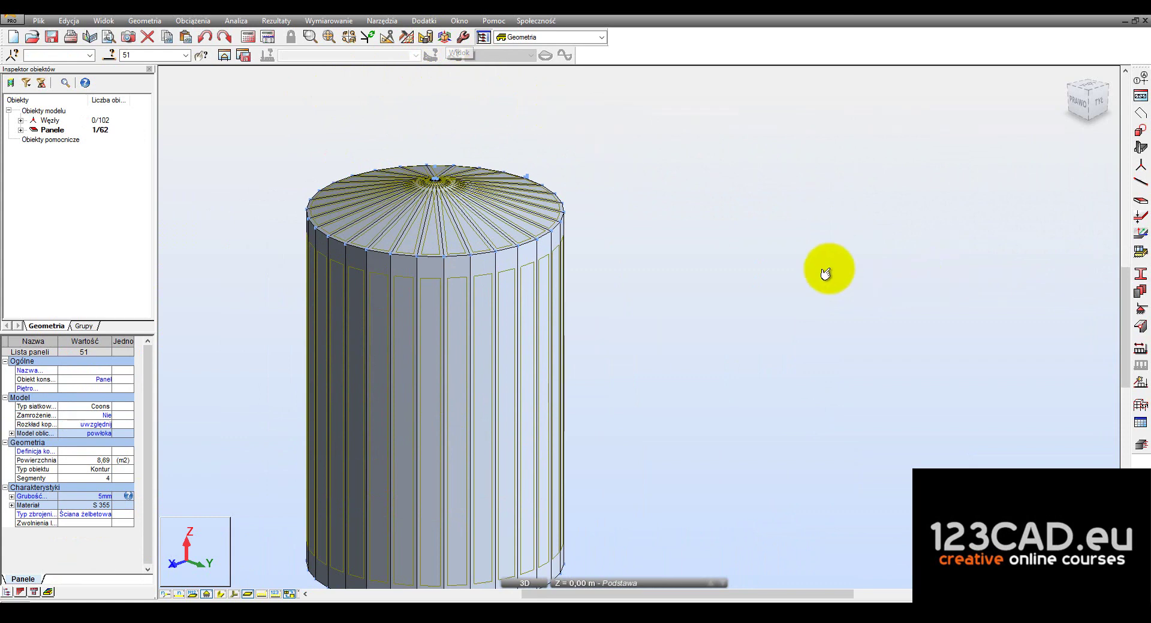
middle_drag(729, 276, 772, 222)
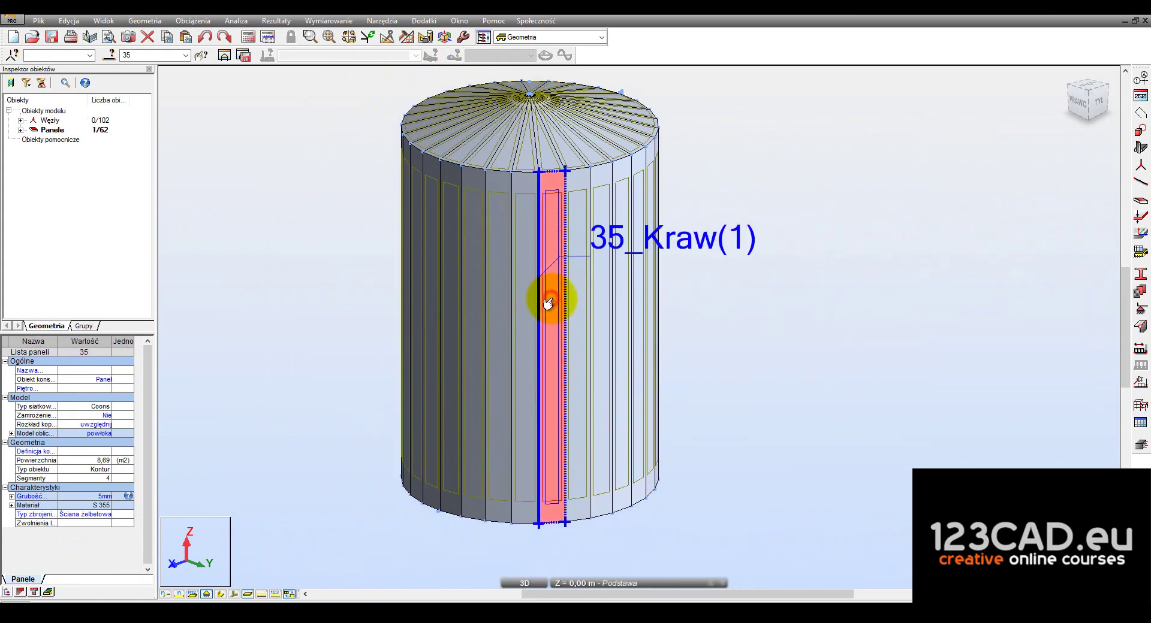
click(364, 298)
click(518, 226)
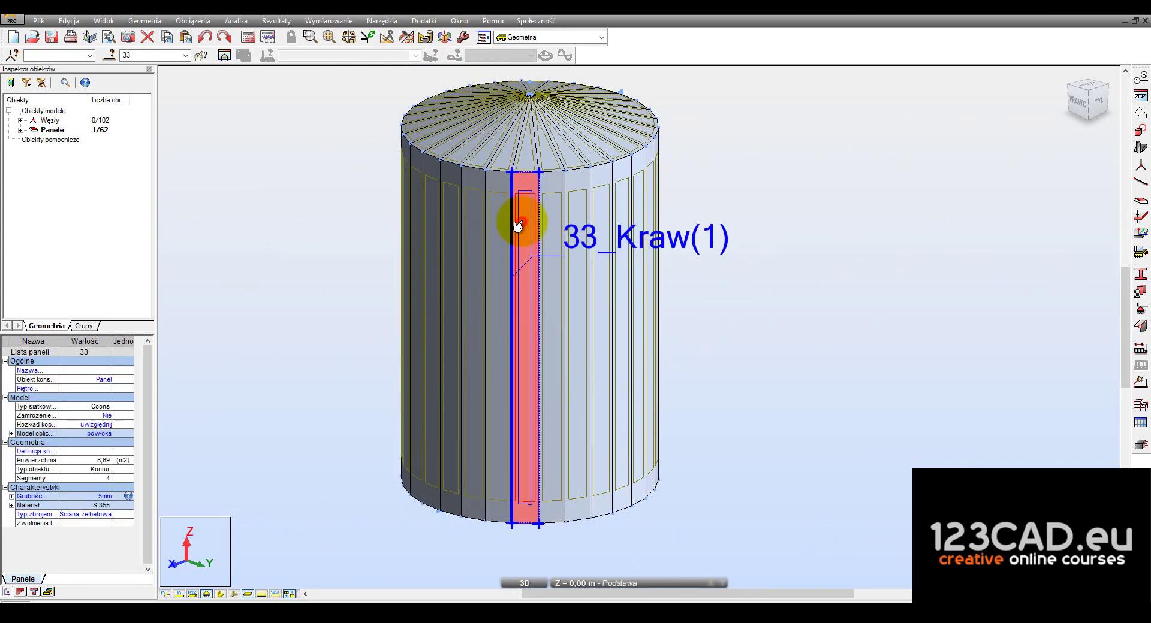
click(339, 198)
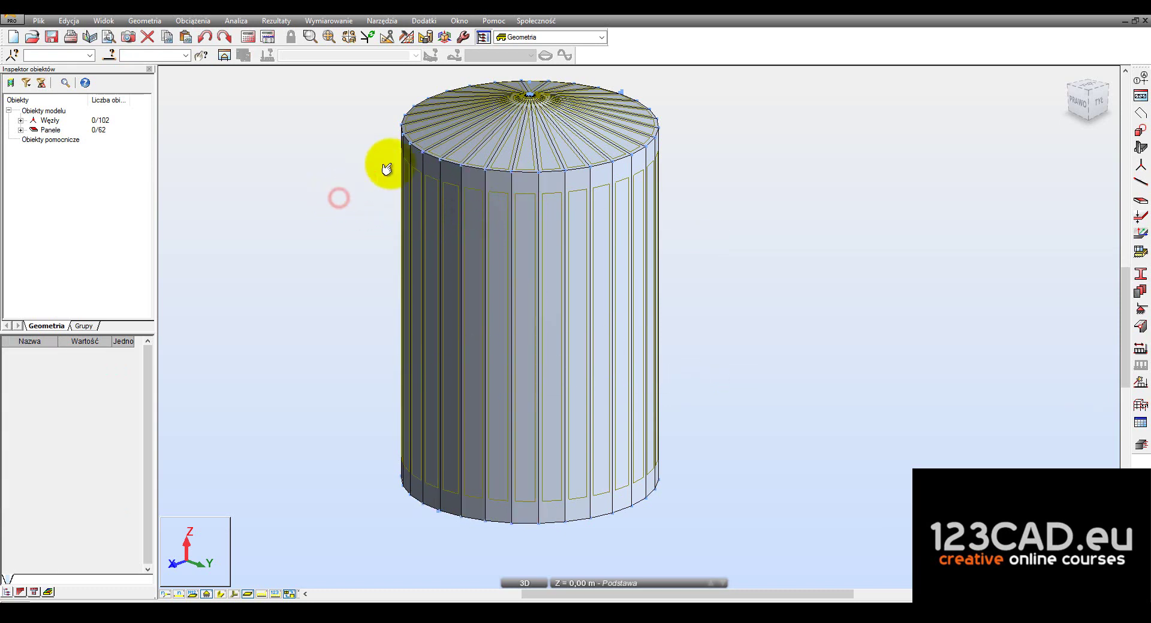
Apply meshing options to all panels with a fixed 0,10 m element size
click(406, 38)
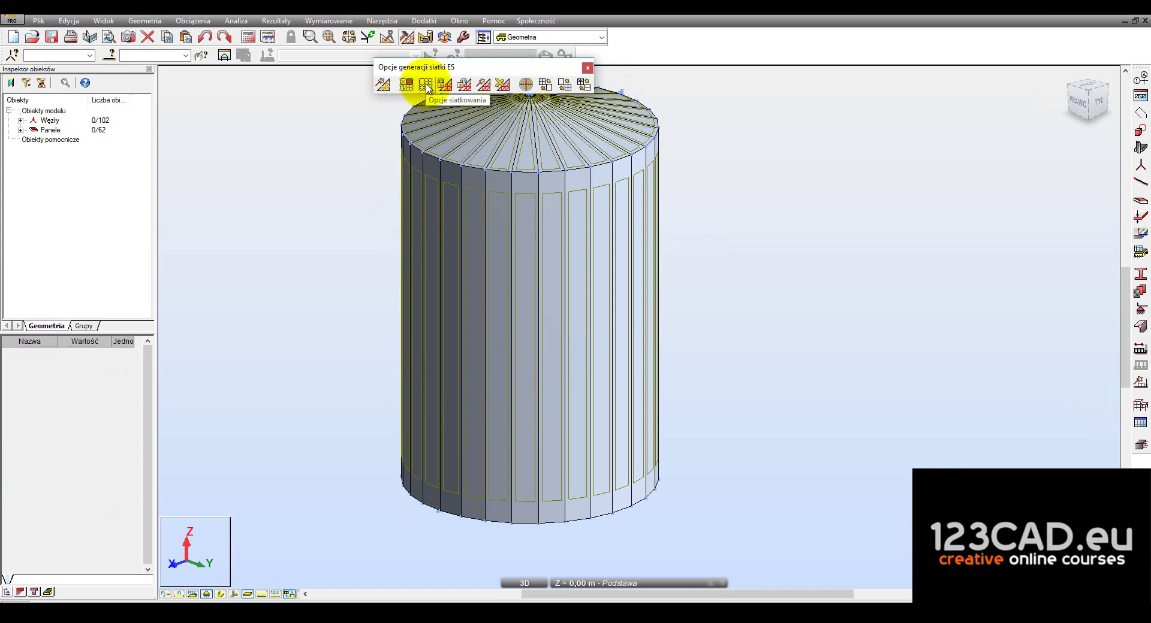
click(426, 85)
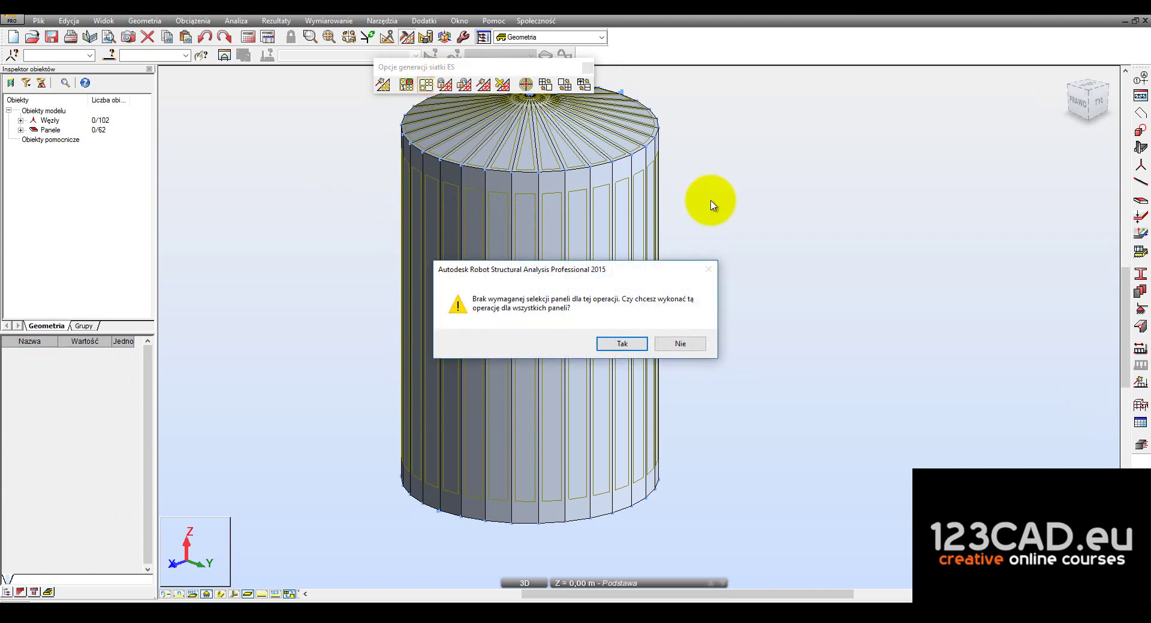
click(624, 344)
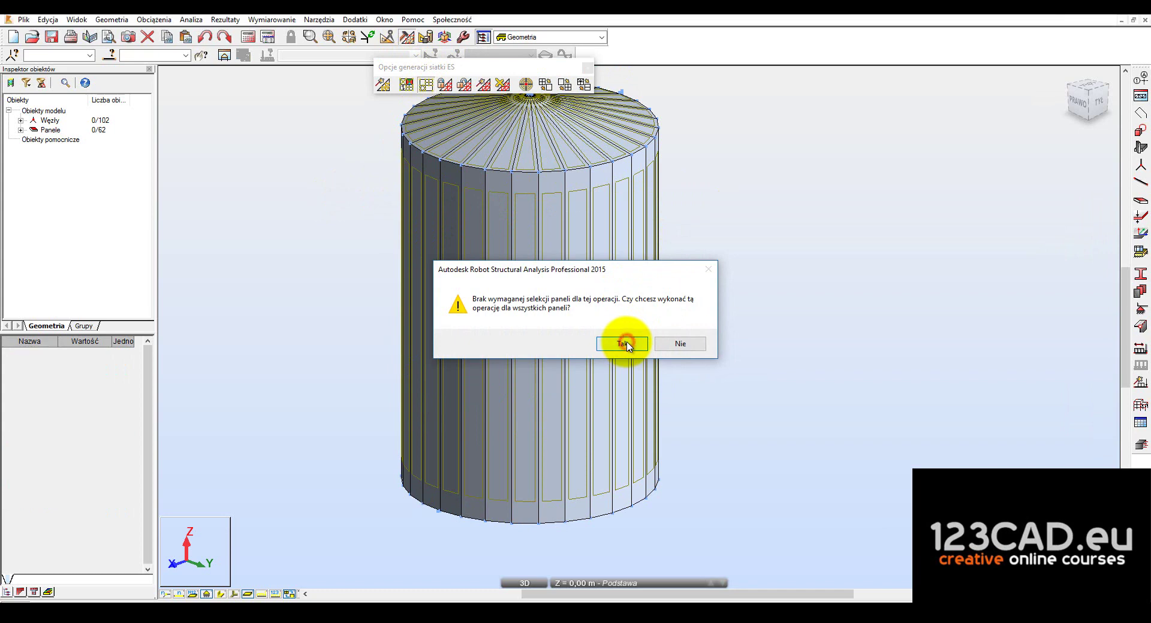
click(682, 304)
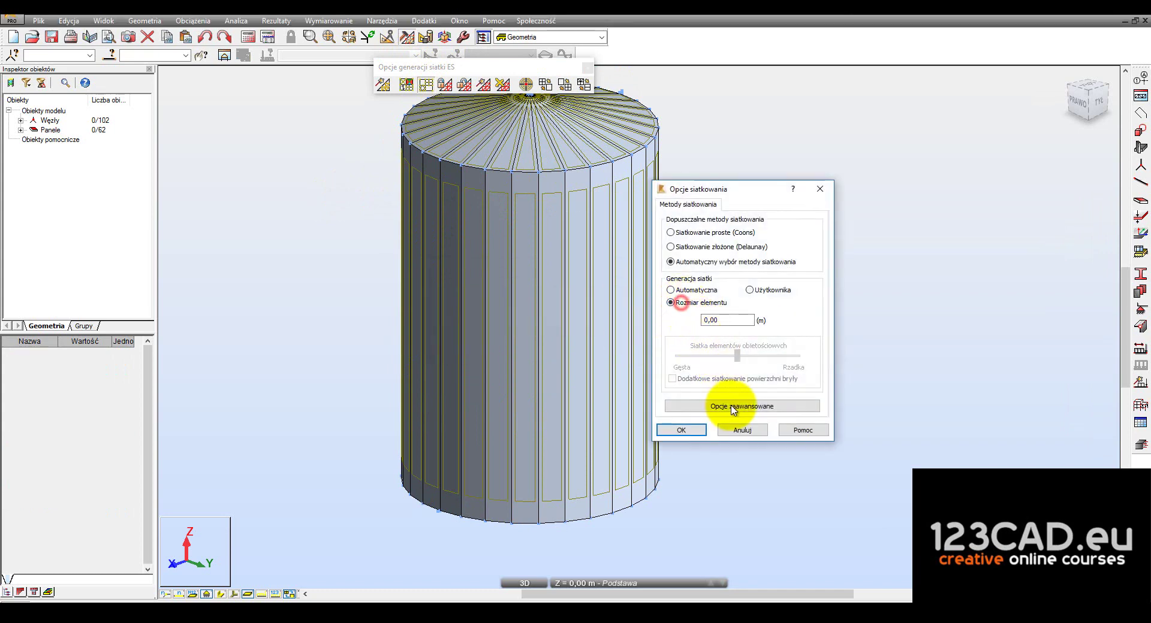
click(714, 320)
double_click(709, 321)
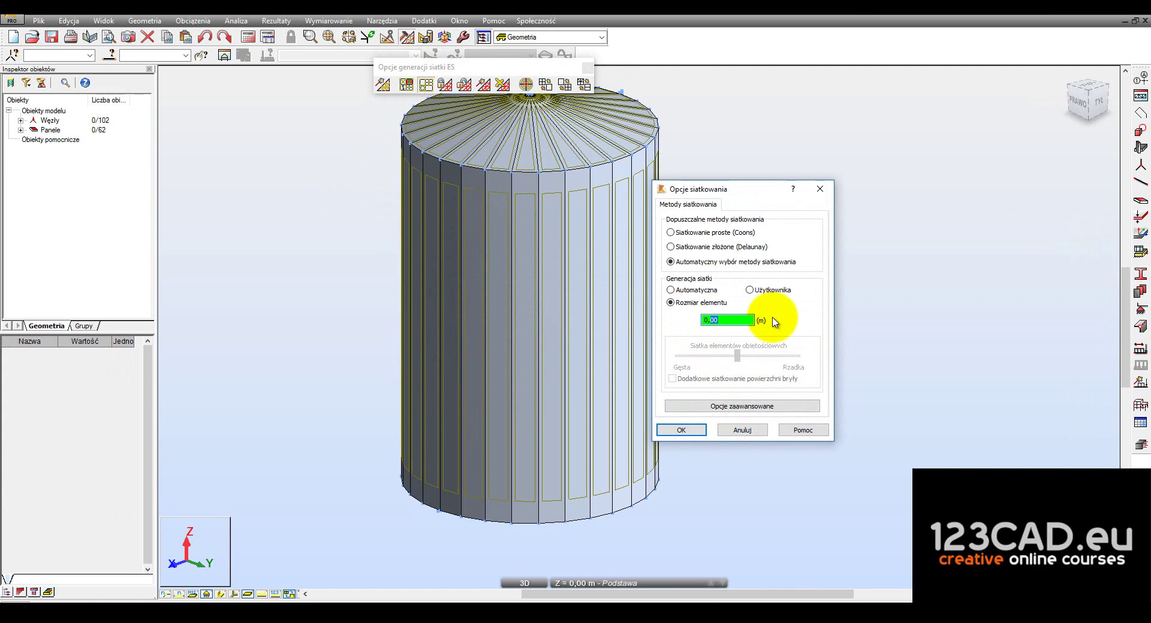
drag(680, 190, 730, 140)
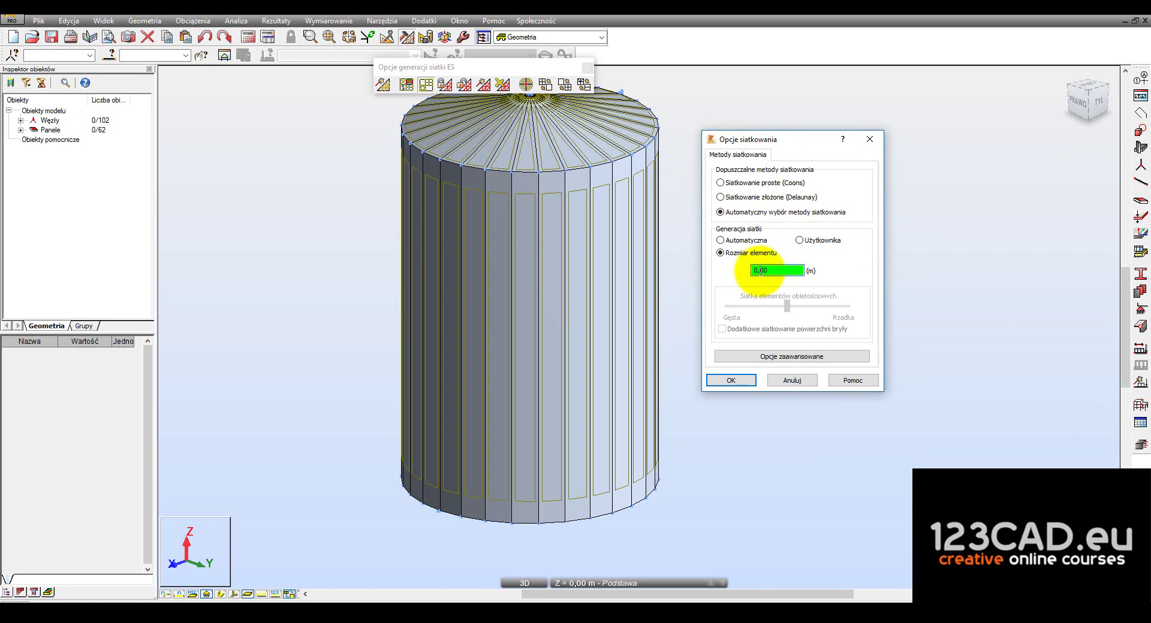
drag(758, 270, 787, 270)
text(0,1)
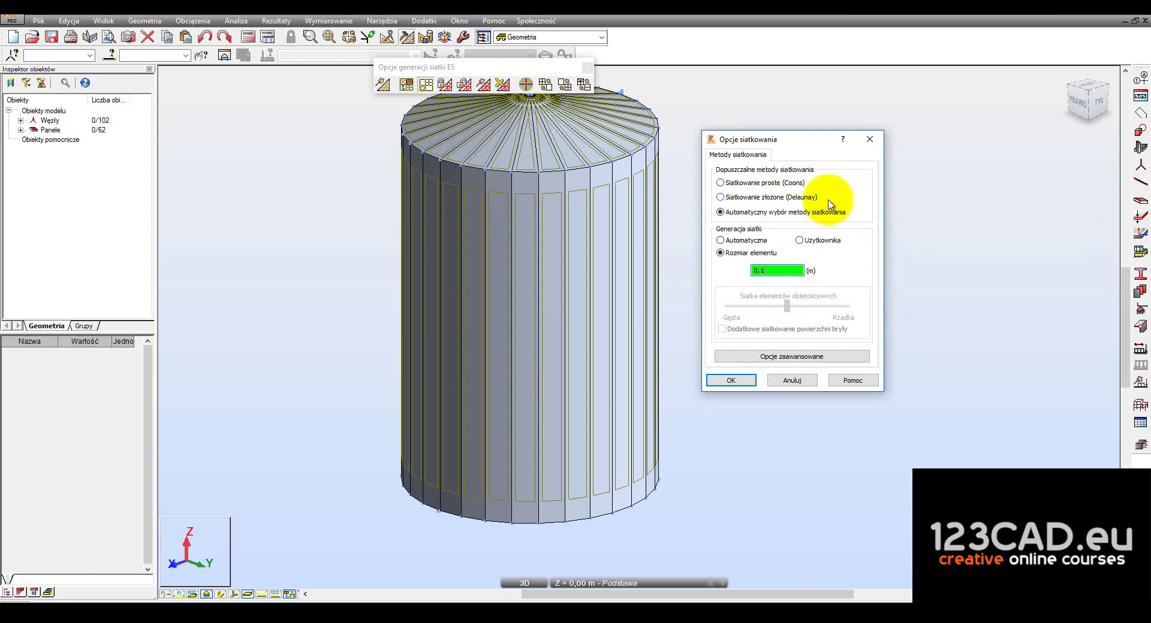
Turn on smoothing in the advanced meshing options and confirm
click(772, 356)
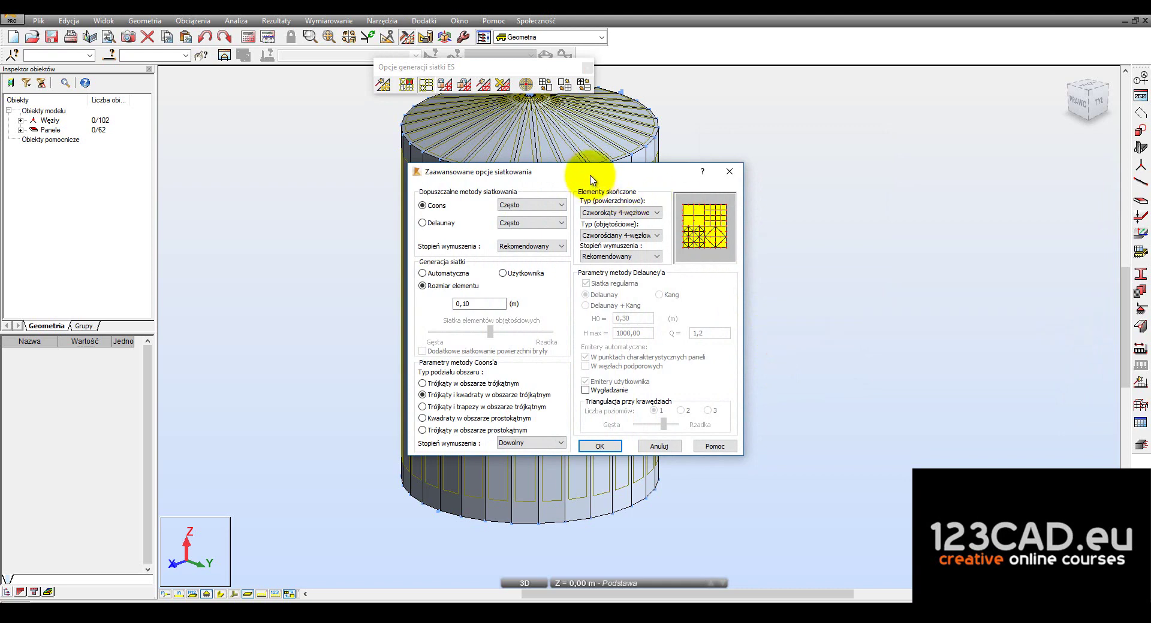
drag(592, 180, 760, 148)
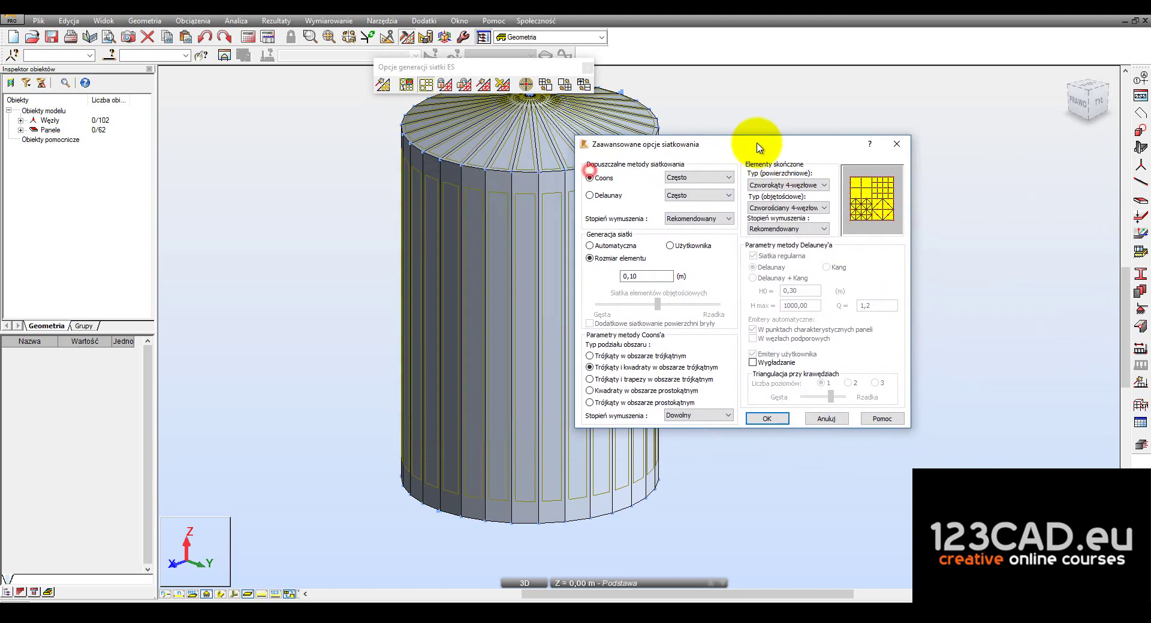
click(753, 363)
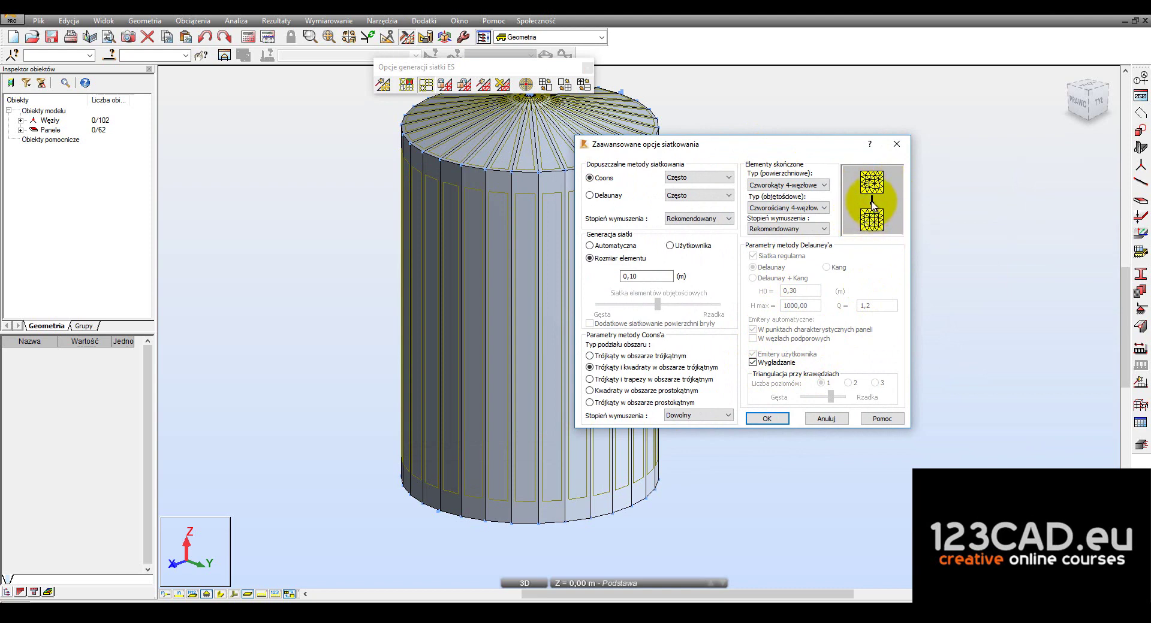
click(767, 418)
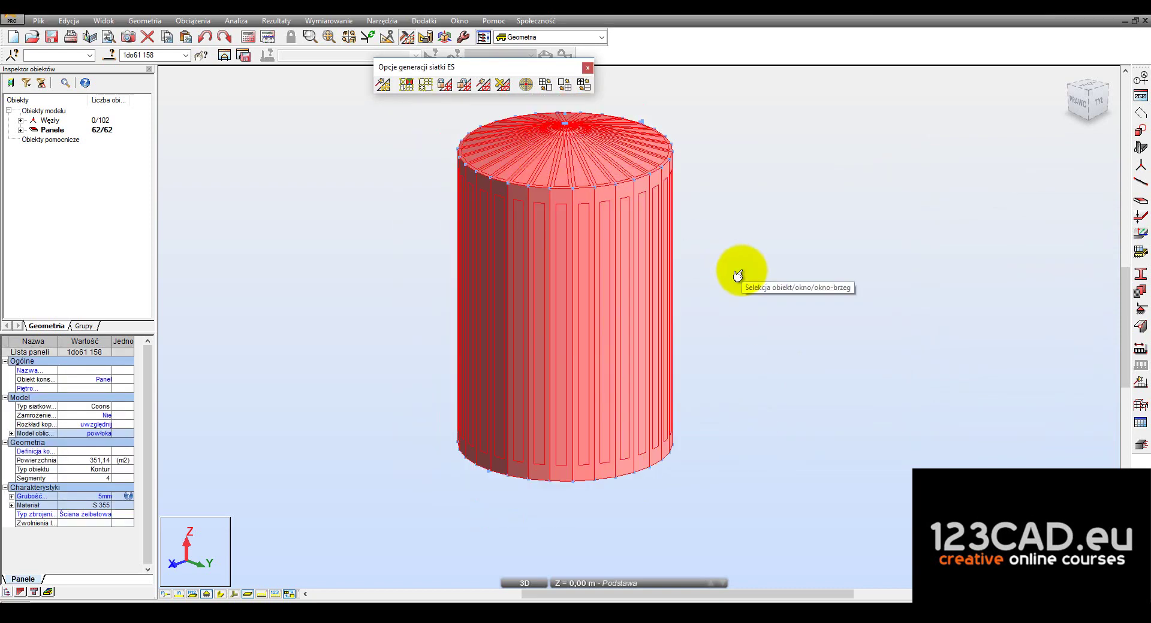
click(749, 258)
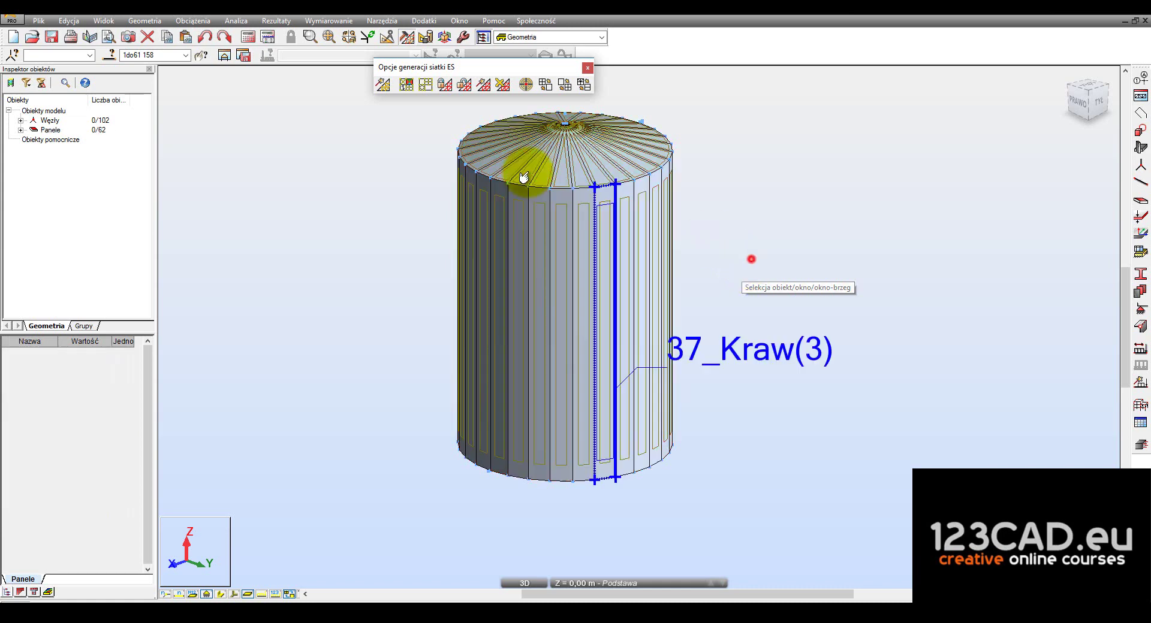
click(90, 56)
click(303, 140)
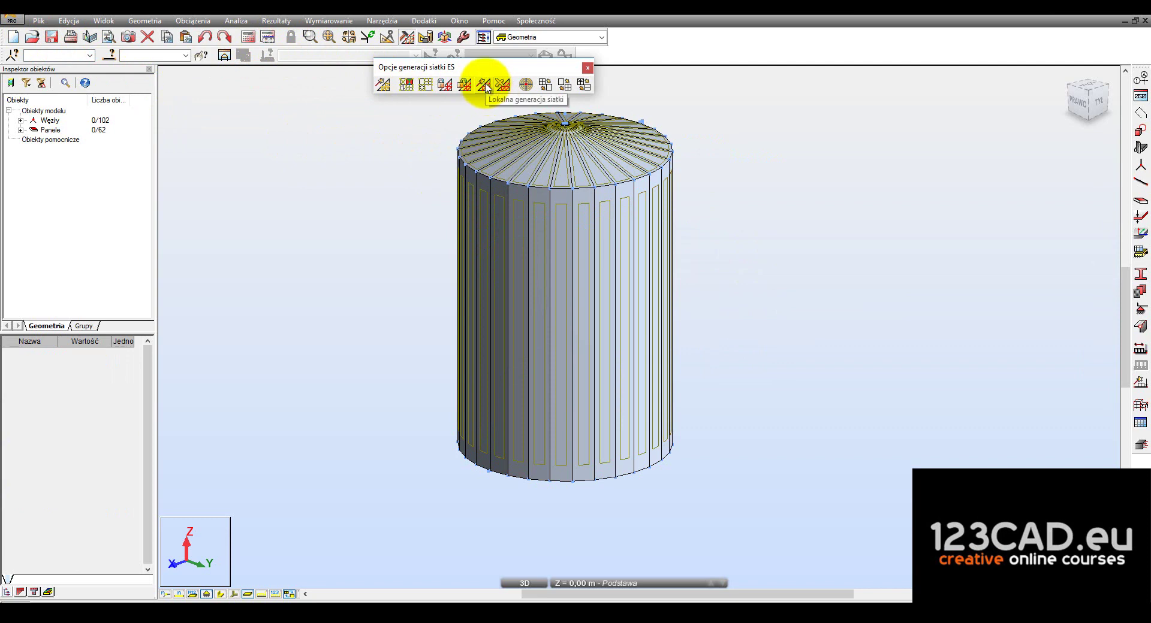
scroll(539, 184, up, 5)
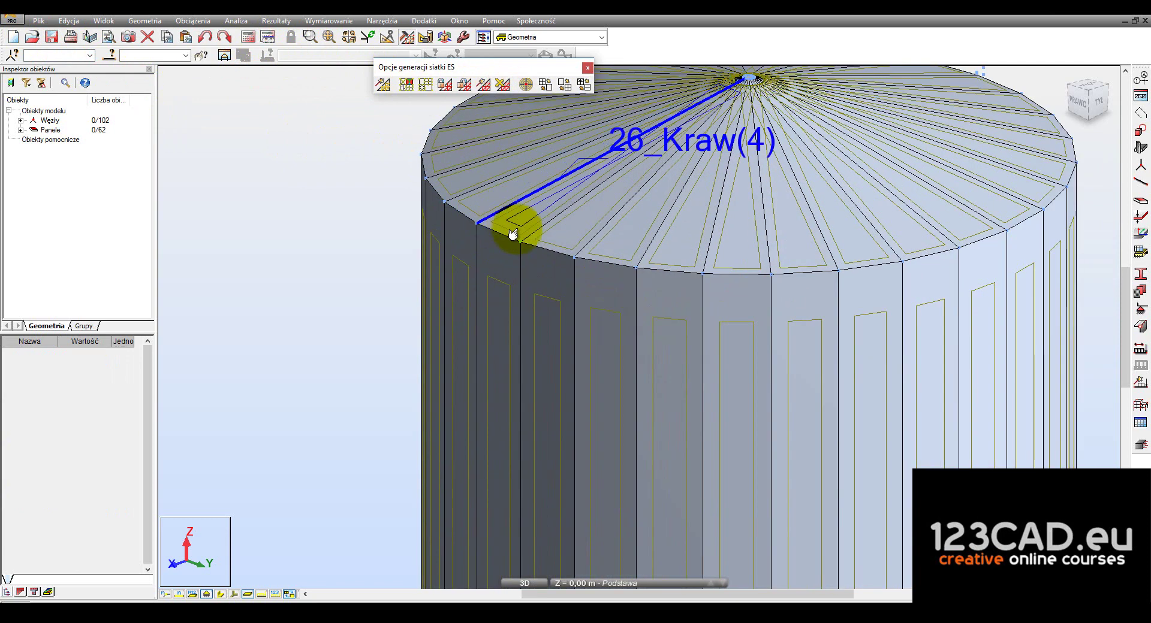
scroll(513, 234, up, 2)
scroll(513, 252, down, 3)
scroll(514, 251, down, 2)
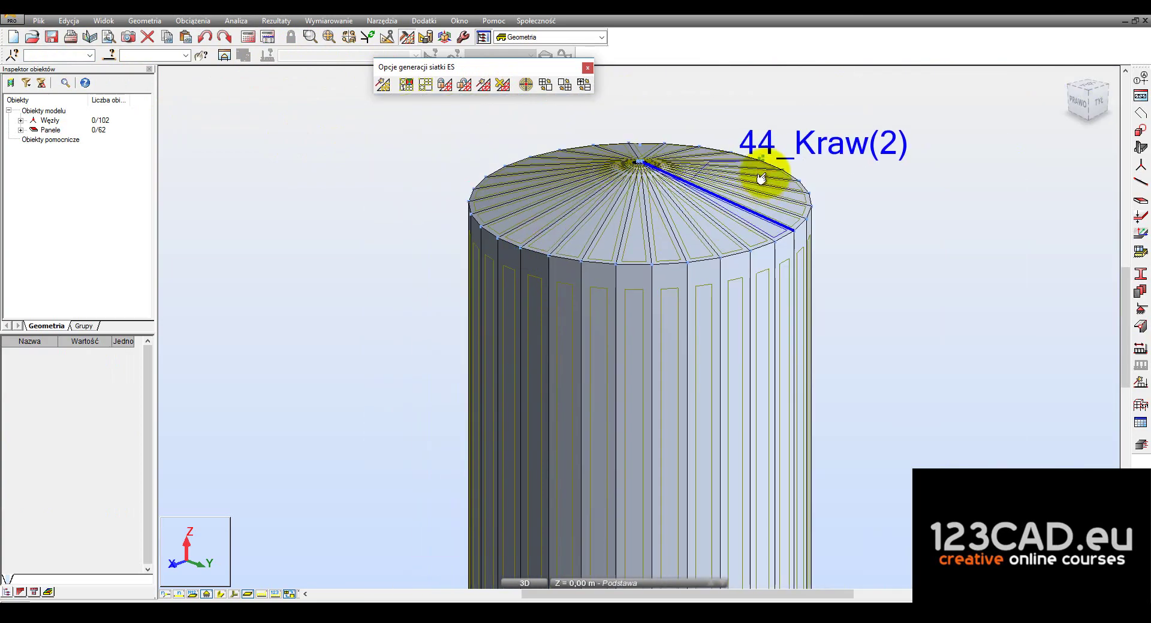
scroll(629, 176, up, 3)
scroll(629, 175, up, 2)
scroll(565, 205, up, 2)
scroll(561, 210, down, 2)
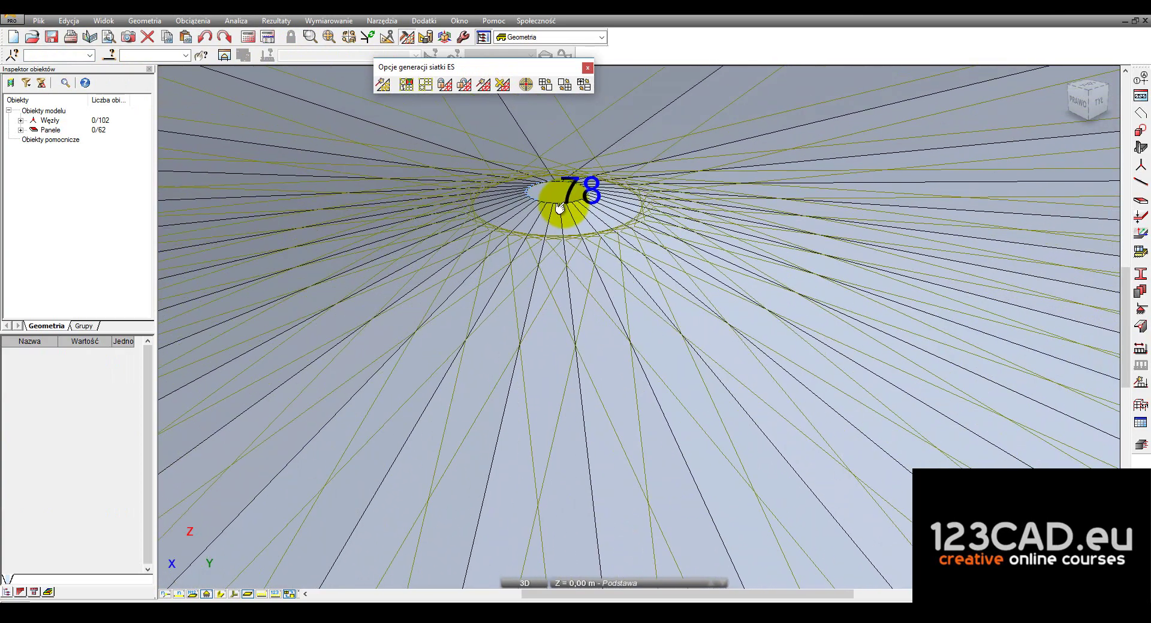
scroll(560, 208, down, 3)
scroll(559, 186, down, 1)
scroll(558, 179, down, 2)
scroll(559, 177, up, 5)
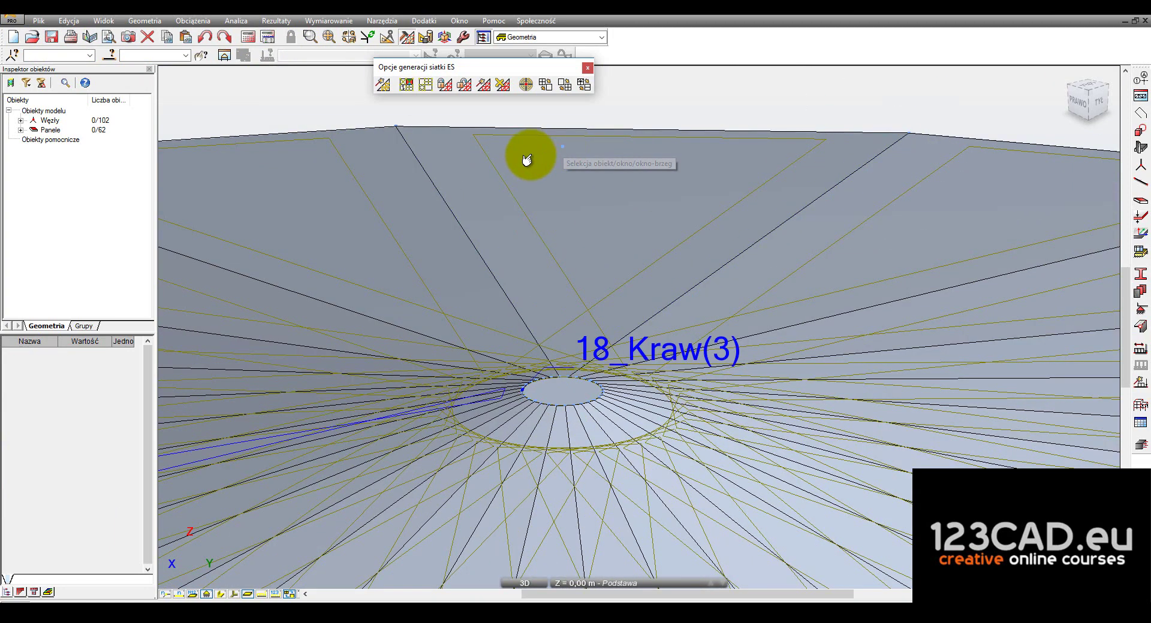
scroll(527, 159, down, 2)
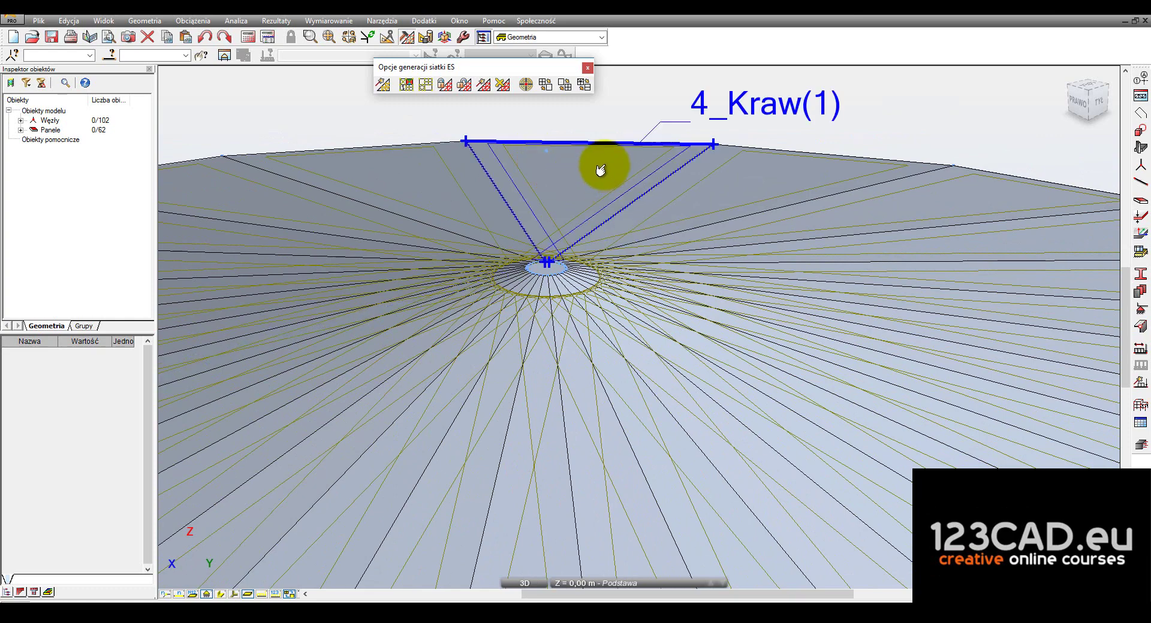
scroll(600, 170, down, 3)
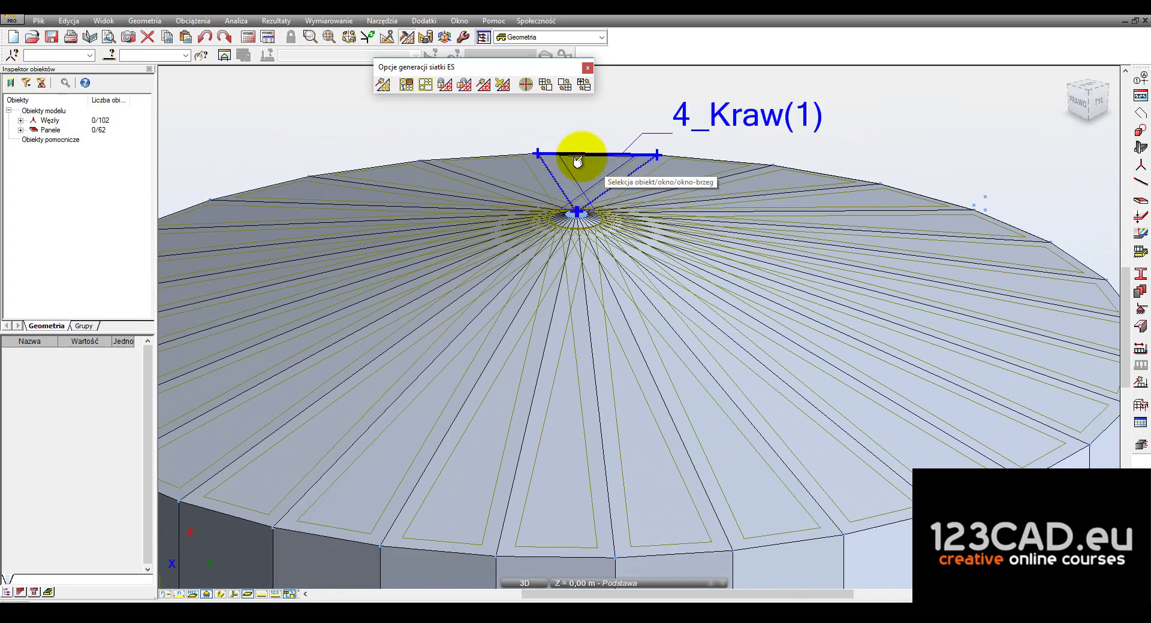
scroll(580, 162, up, 1)
scroll(585, 147, down, 1)
scroll(534, 177, down, 3)
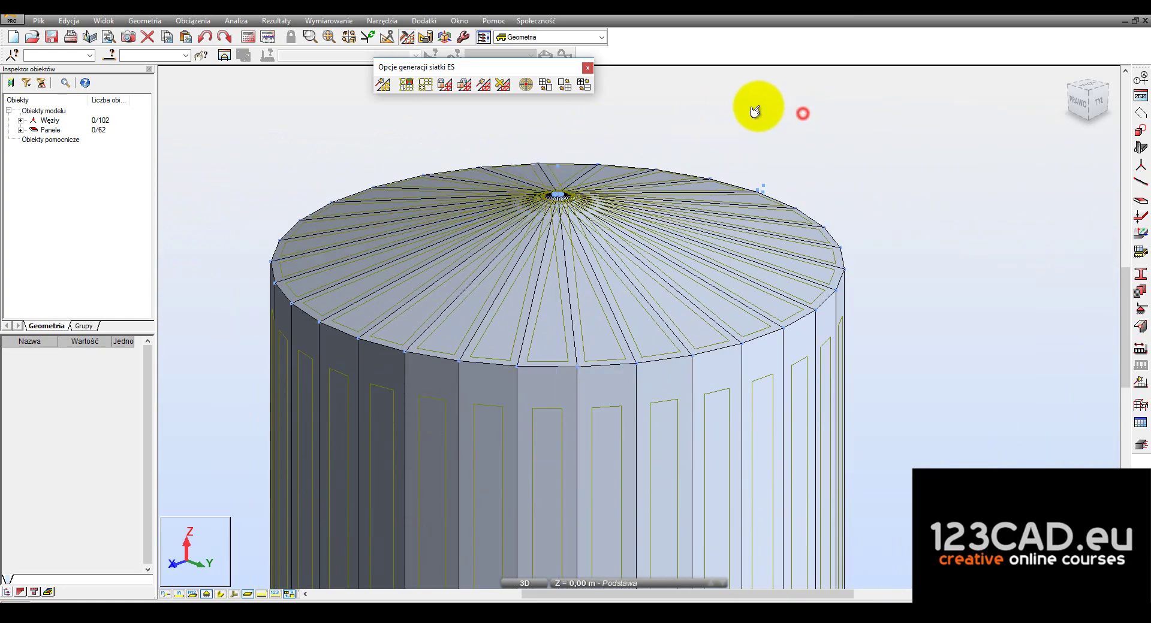
Run local mesh generation on all panels, producing a 40664-node mesh
click(480, 83)
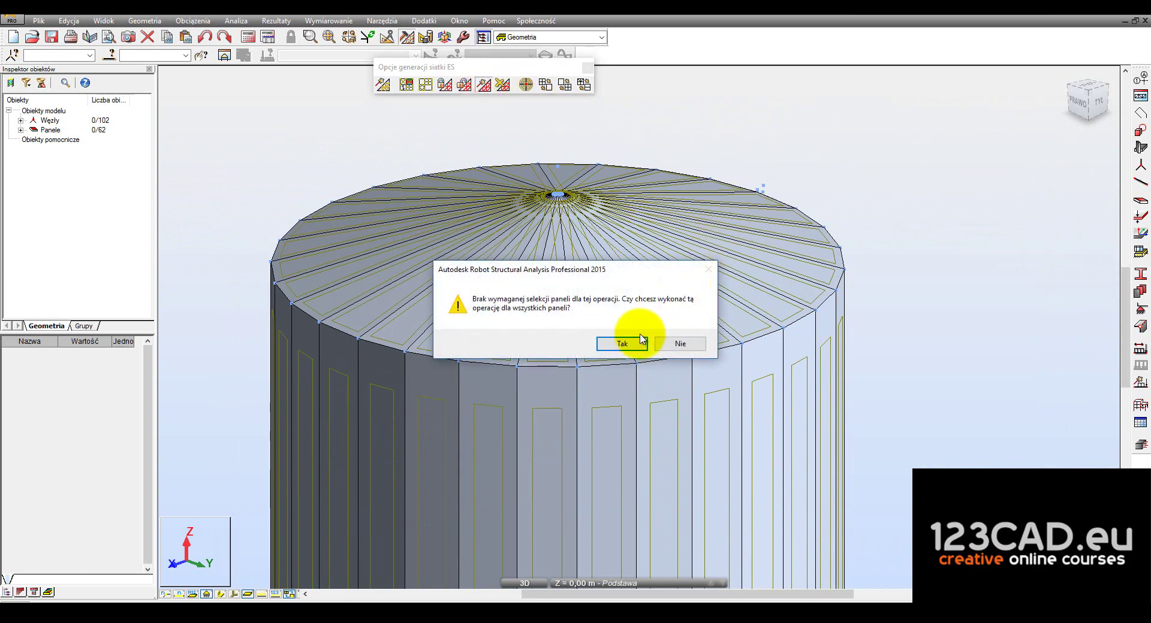
click(638, 341)
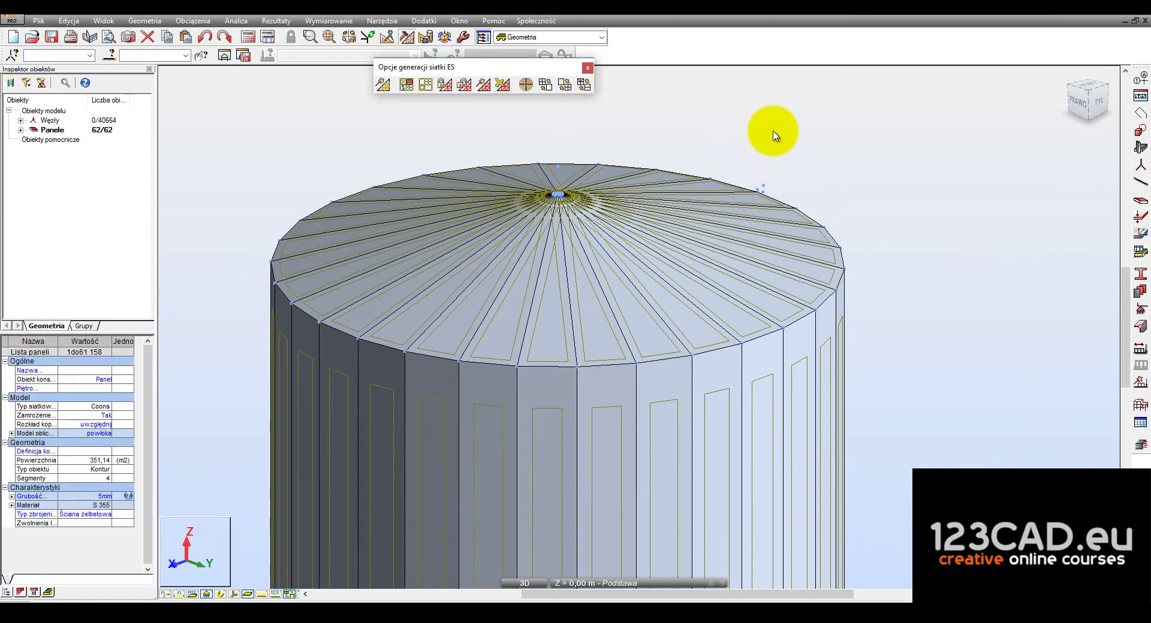
click(748, 113)
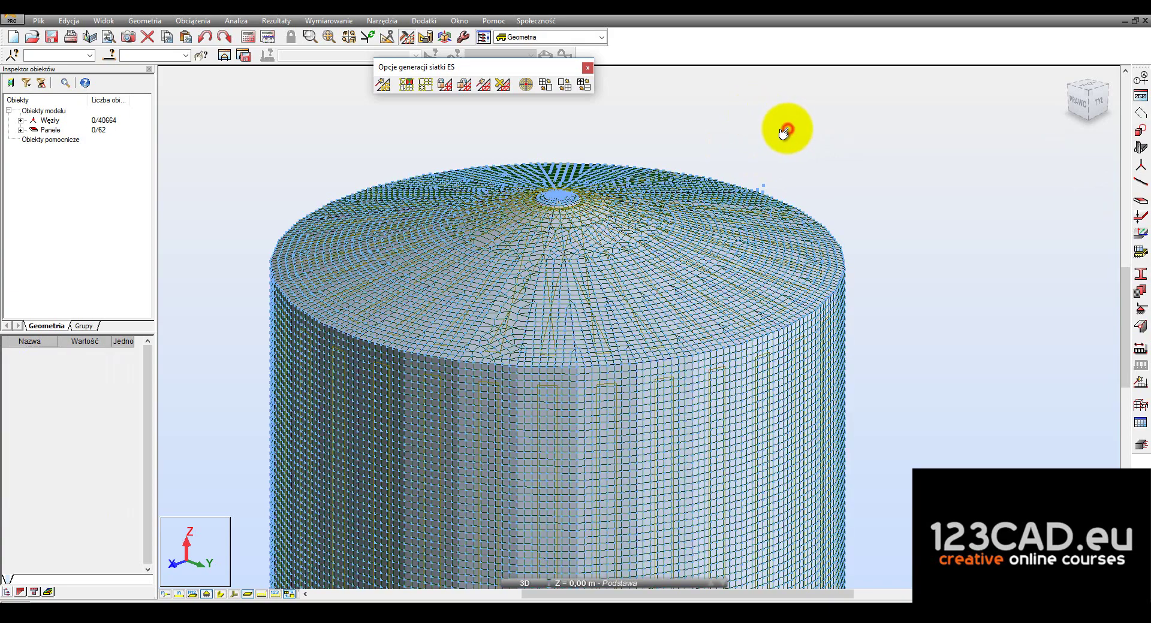
Zoom in on the roof centre until the small apex panel fills the view
scroll(757, 156, up, 3)
scroll(810, 223, up, 2)
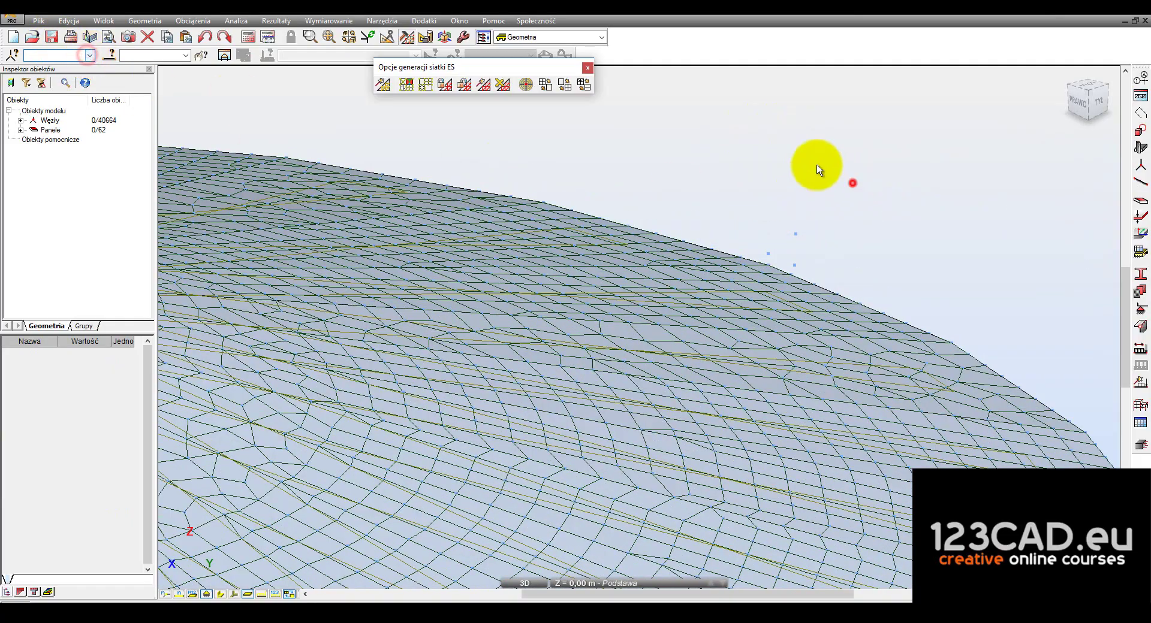
scroll(817, 172, down, 3)
scroll(765, 151, down, 3)
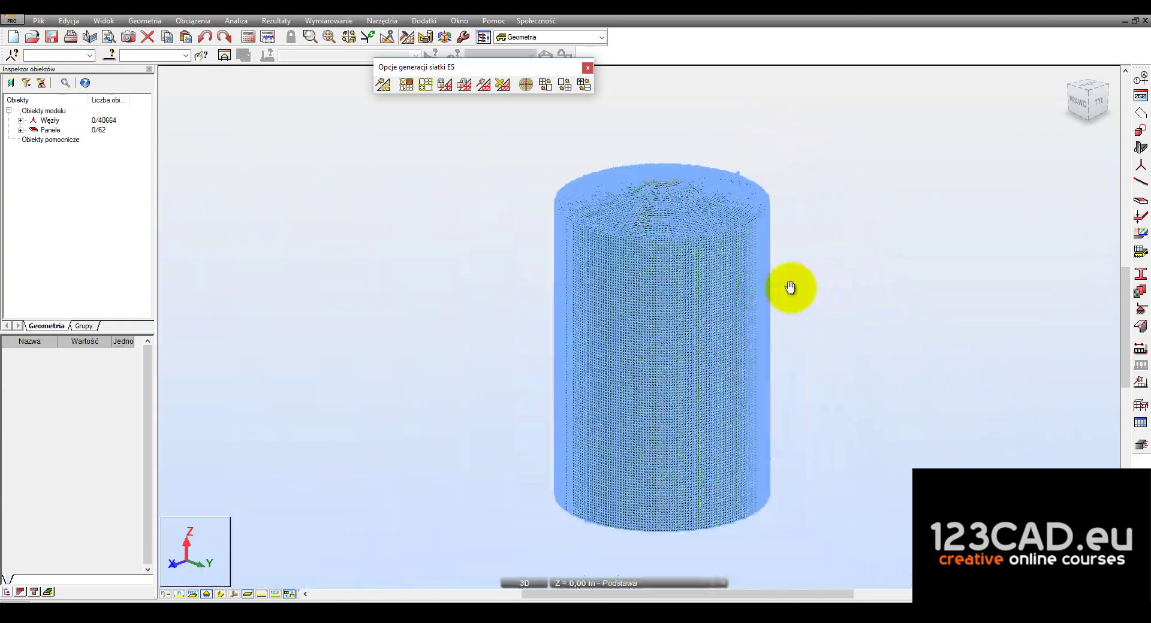
middle_drag(819, 253, 789, 288)
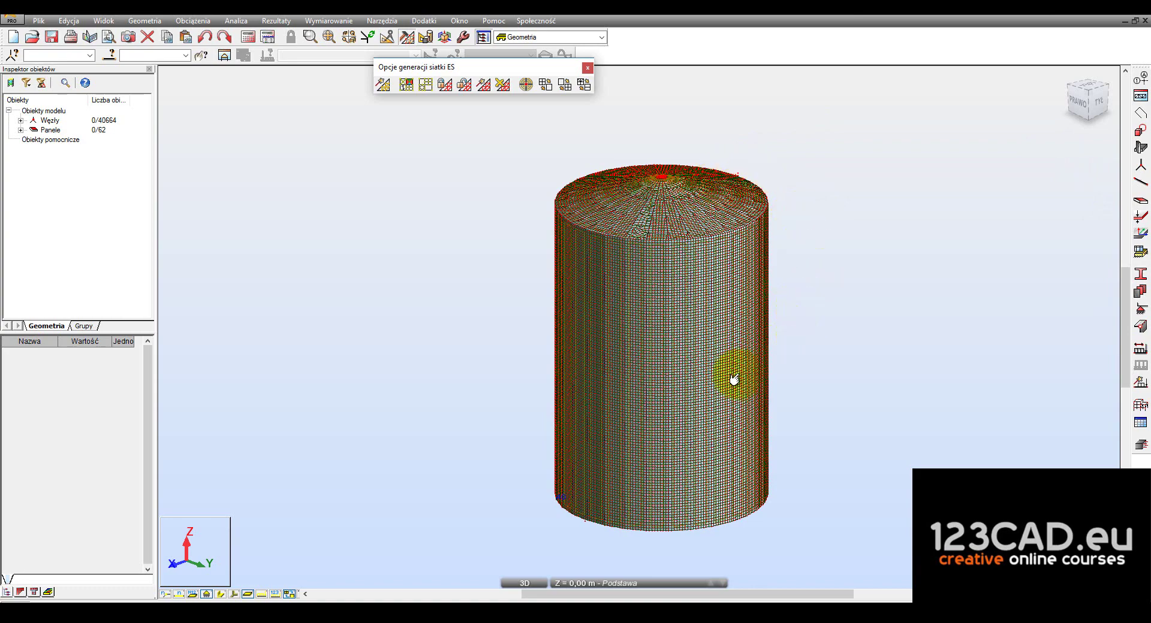
scroll(429, 249, up, 2)
scroll(430, 250, up, 2)
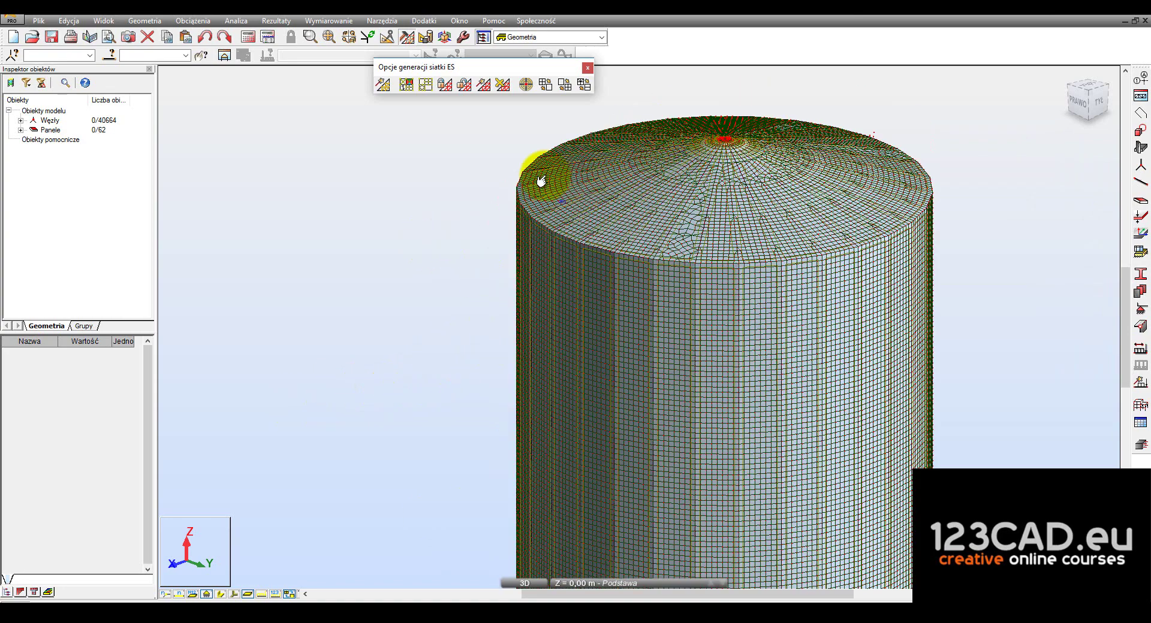
right_click(336, 235)
click(336, 183)
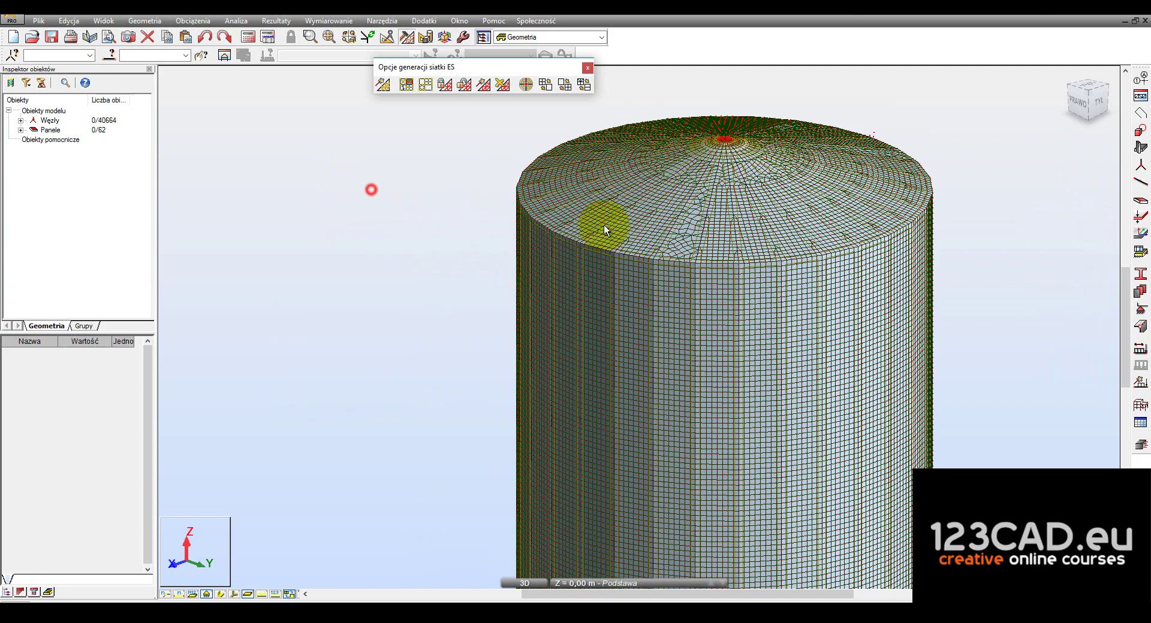
scroll(860, 302, up, 1)
scroll(827, 166, up, 1)
scroll(827, 167, up, 2)
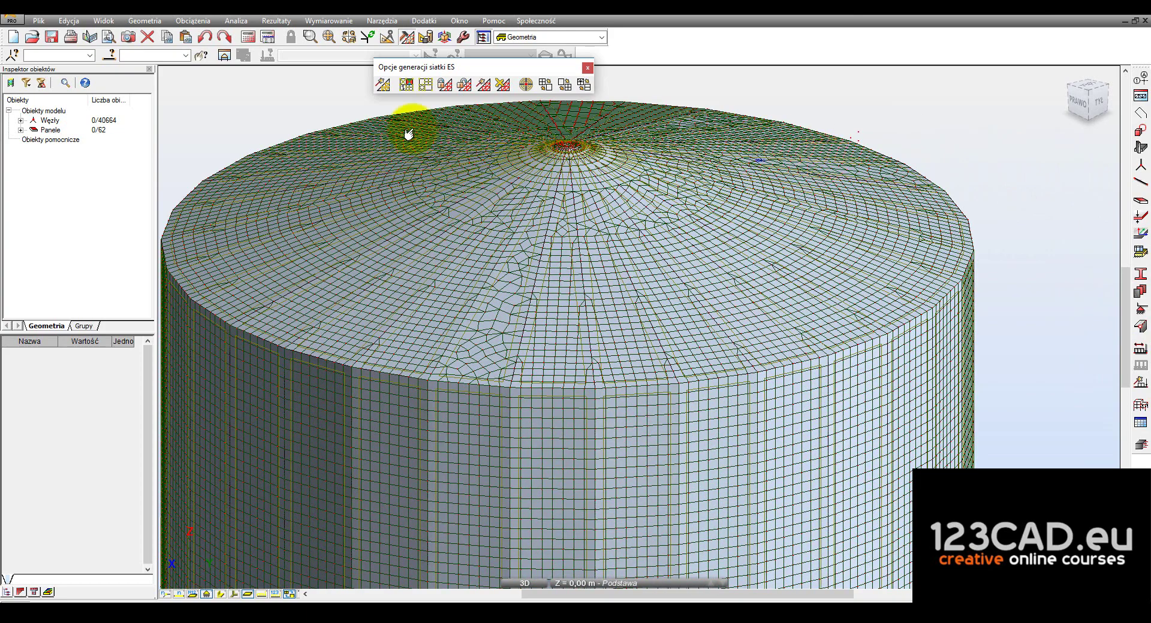
scroll(556, 133, up, 2)
scroll(575, 186, up, 2)
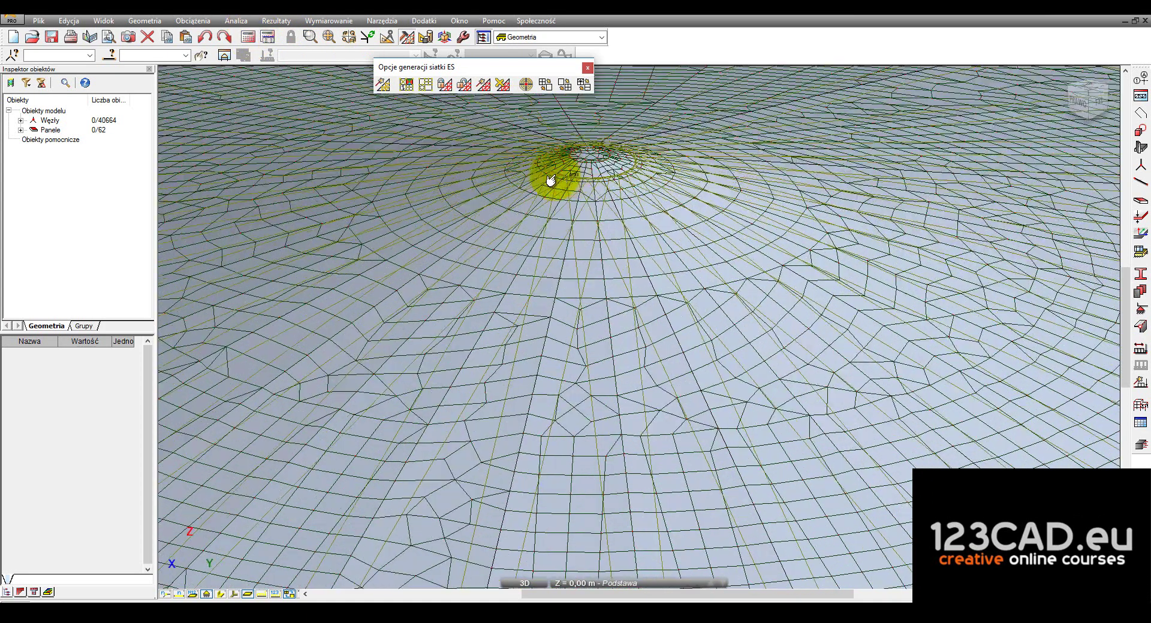
scroll(603, 150, up, 2)
scroll(596, 193, up, 2)
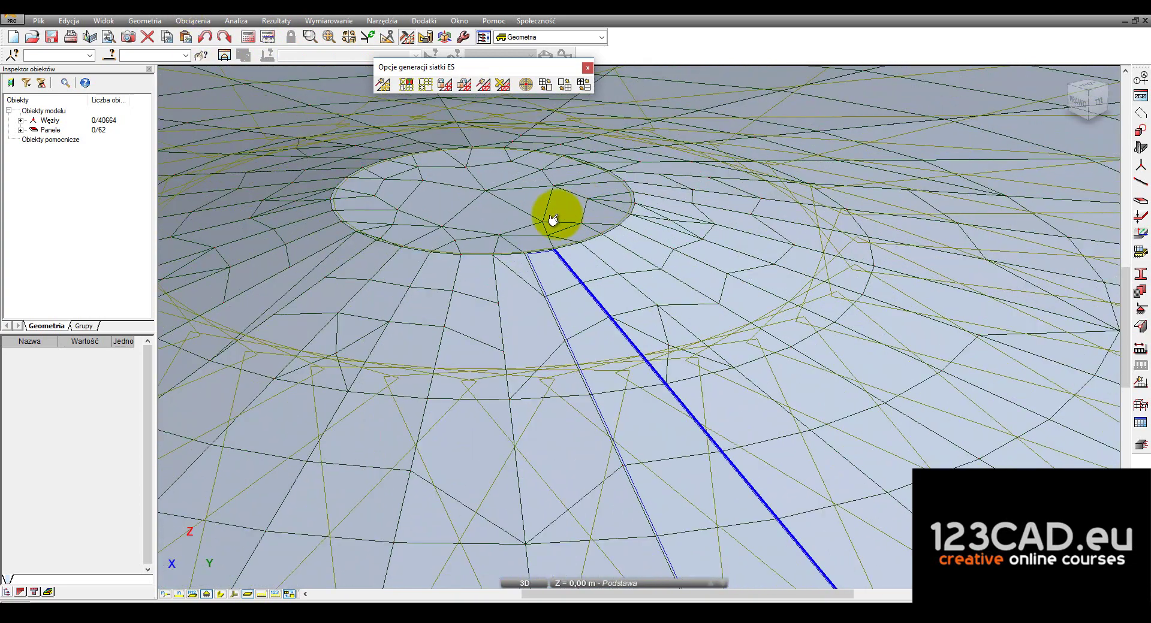
Select the apex roof panel, review it in the Panel dialog, then zoom out
click(443, 196)
scroll(479, 195, down, 2)
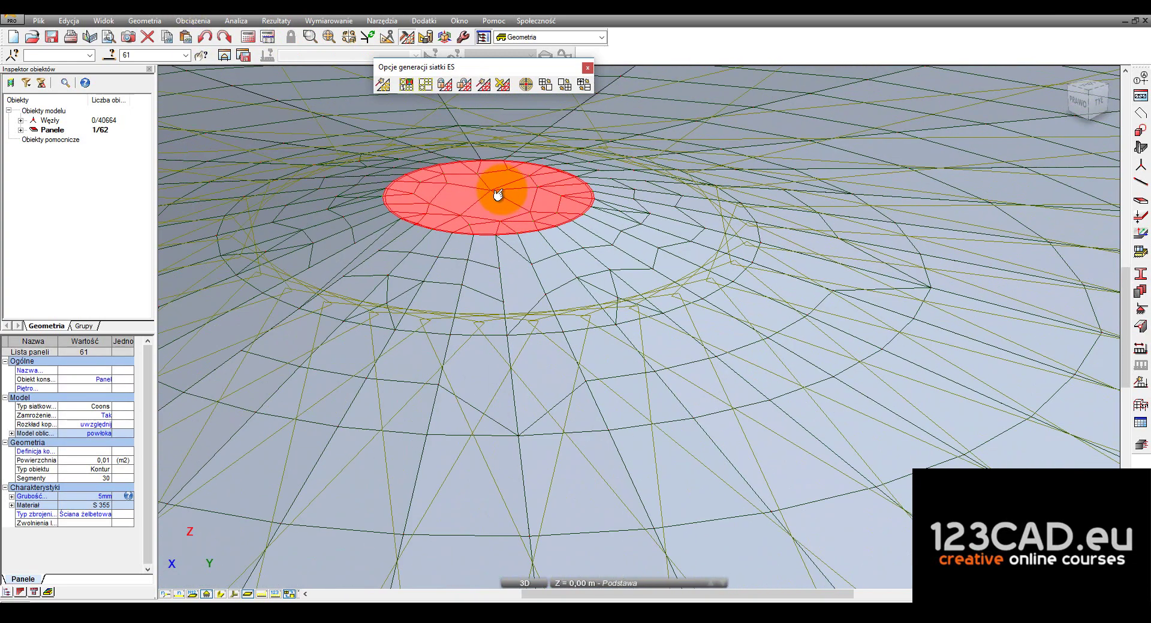
scroll(501, 188, down, 2)
scroll(506, 187, down, 2)
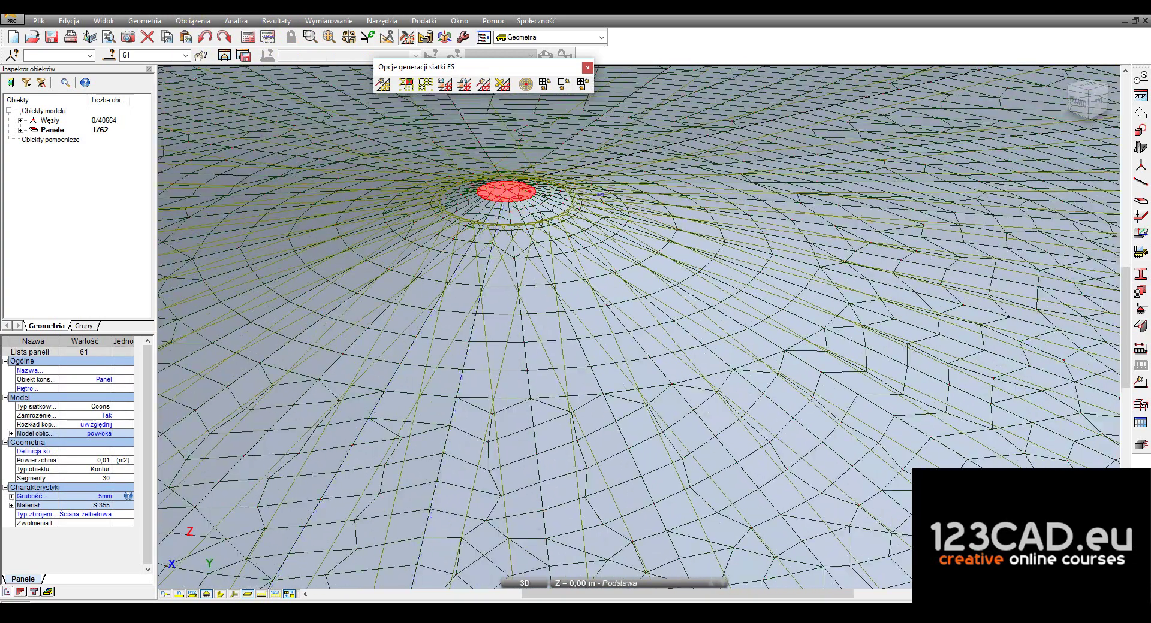
click(1138, 201)
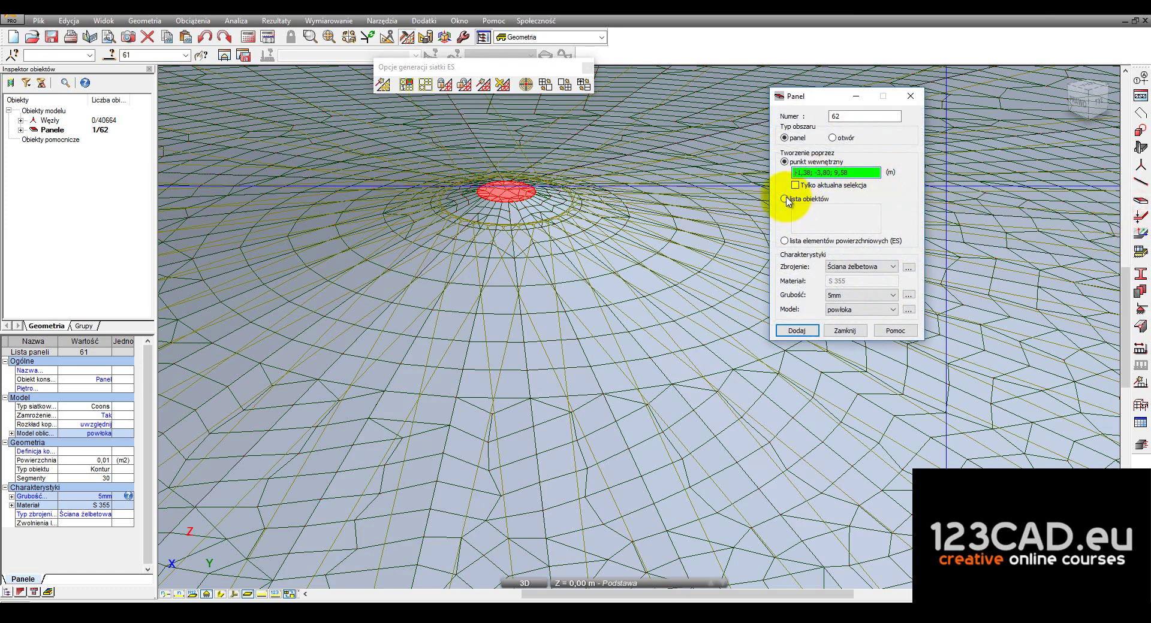
click(784, 199)
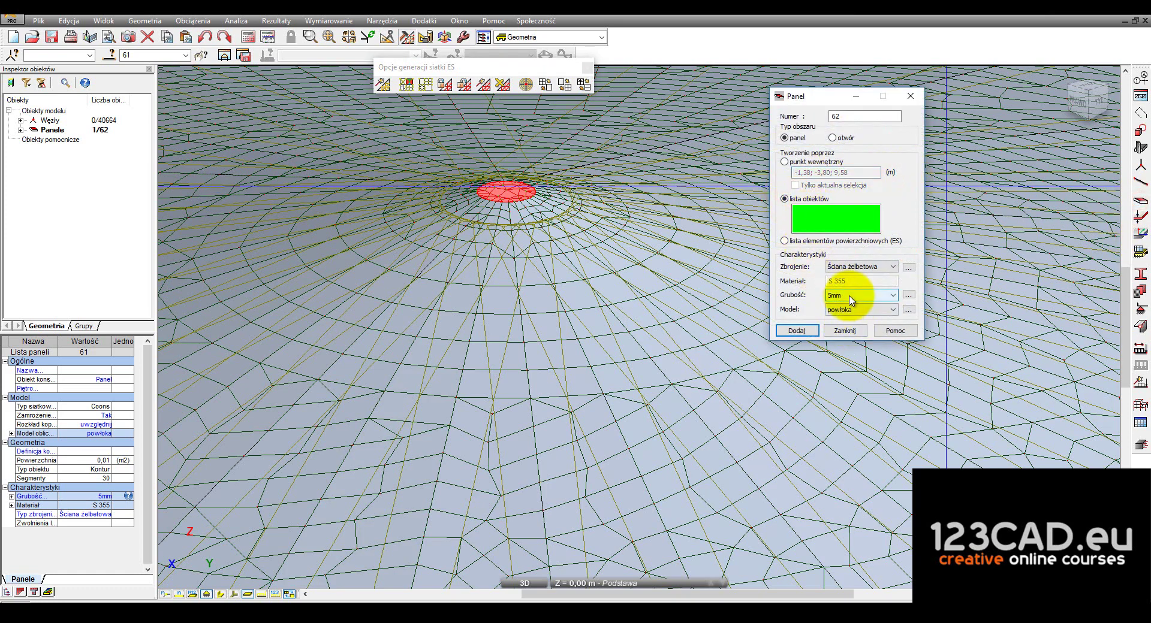
click(810, 220)
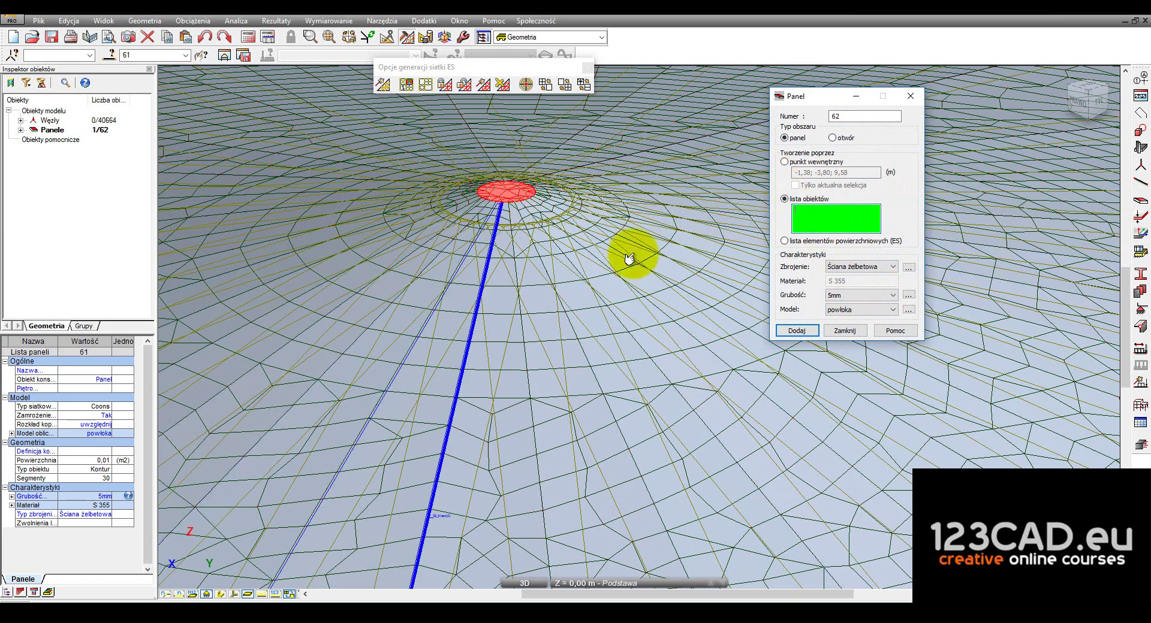
click(850, 331)
scroll(630, 180, down, 2)
scroll(635, 174, down, 4)
Orbit the tank in 3D to view it from below
scroll(647, 162, down, 3)
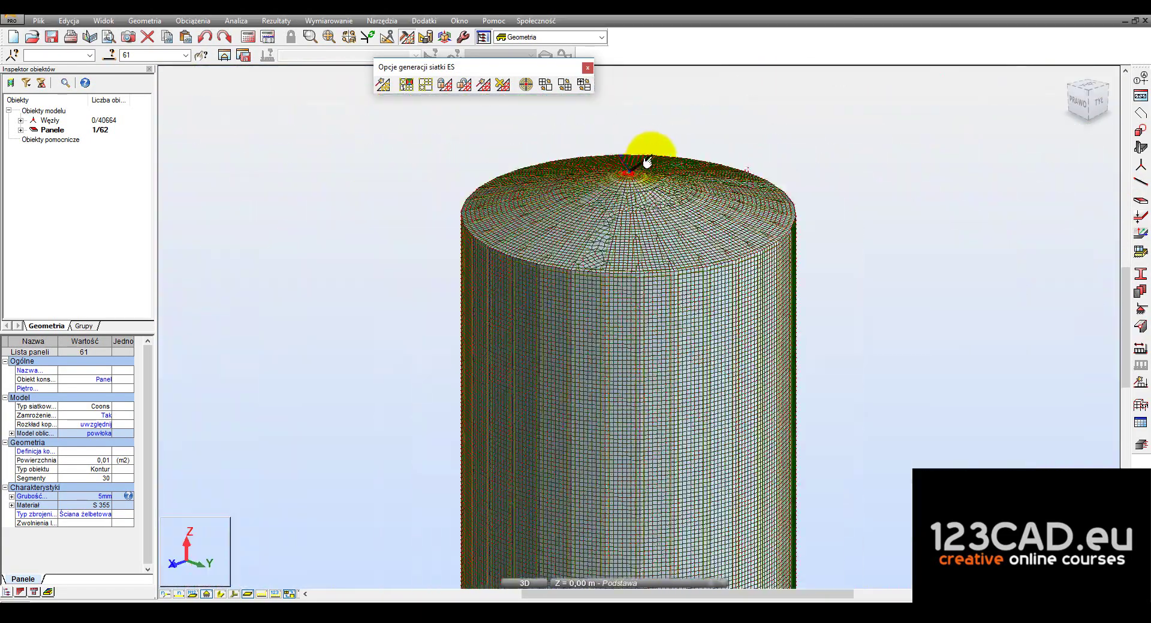
scroll(659, 180, down, 4)
scroll(767, 390, up, 2)
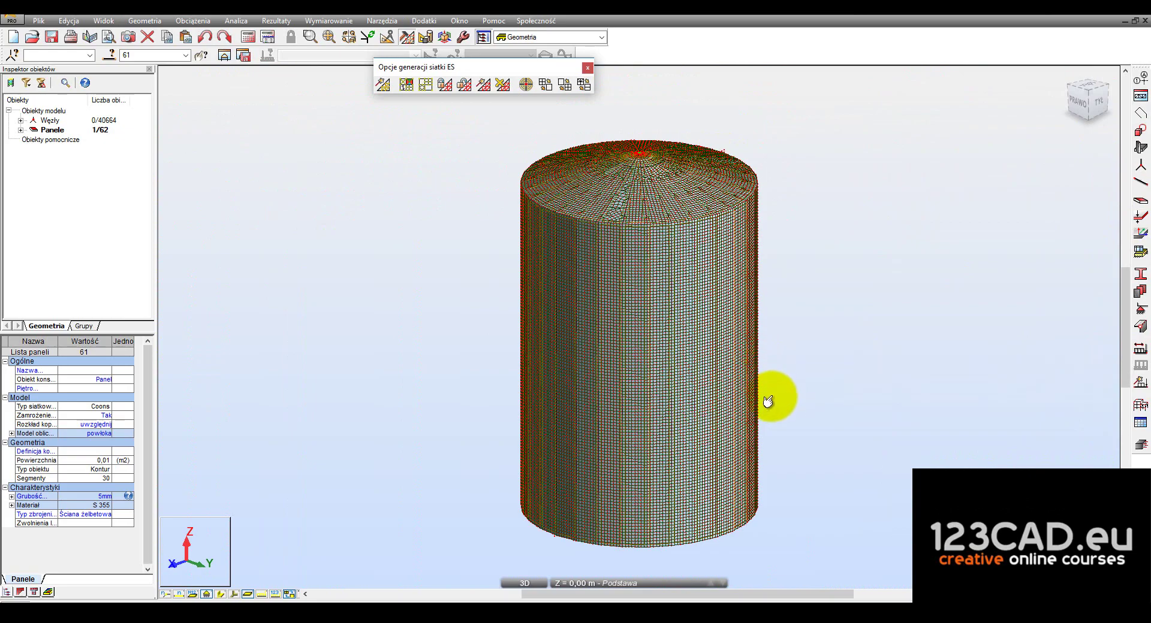
scroll(767, 371, up, 1)
scroll(479, 72, up, 2)
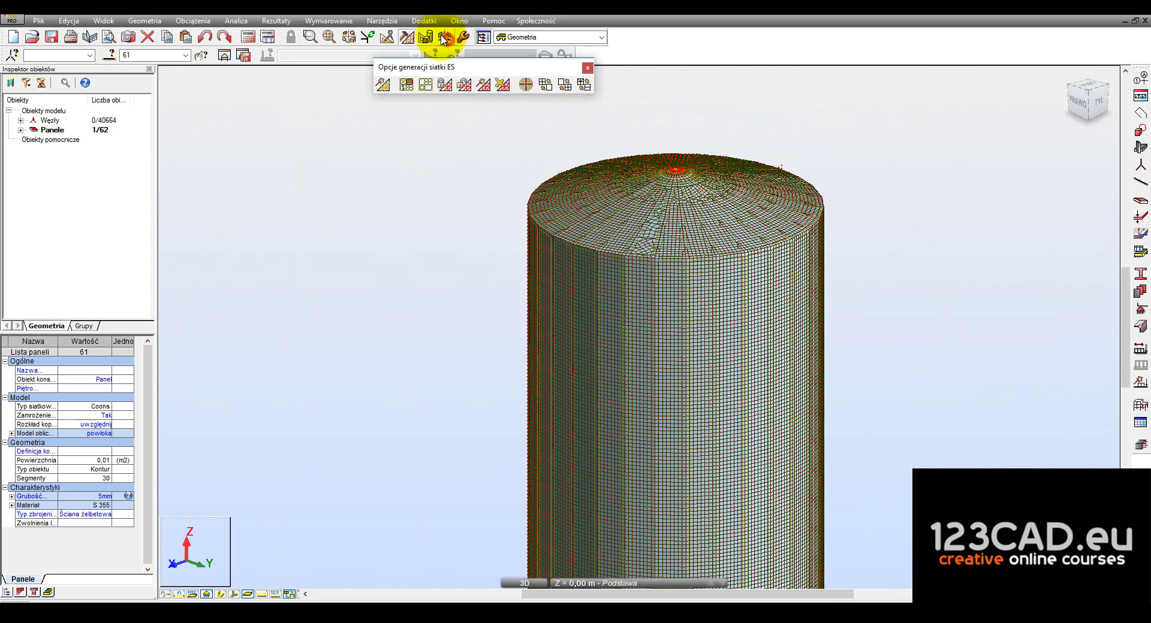
click(444, 37)
click(495, 102)
mouse_move(696, 355)
mouse_down()
mouse_move(663, 293)
mouse_move(657, 322)
mouse_move(629, 329)
mouse_move(616, 410)
mouse_move(573, 408)
mouse_up()
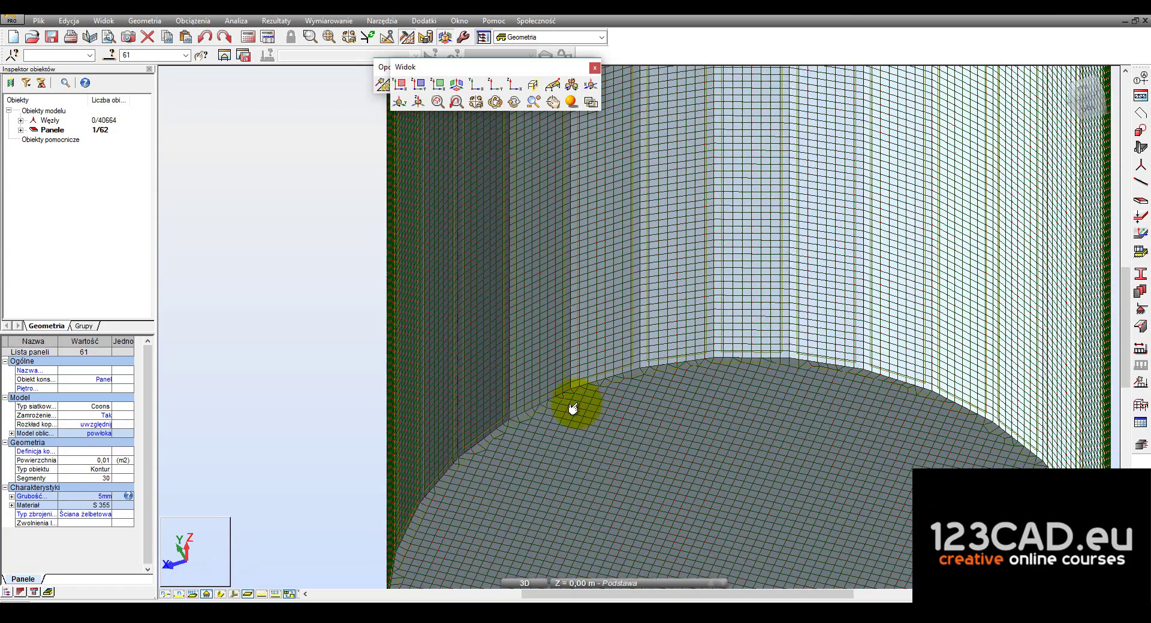
scroll(564, 400, up, 1)
scroll(567, 393, up, 1)
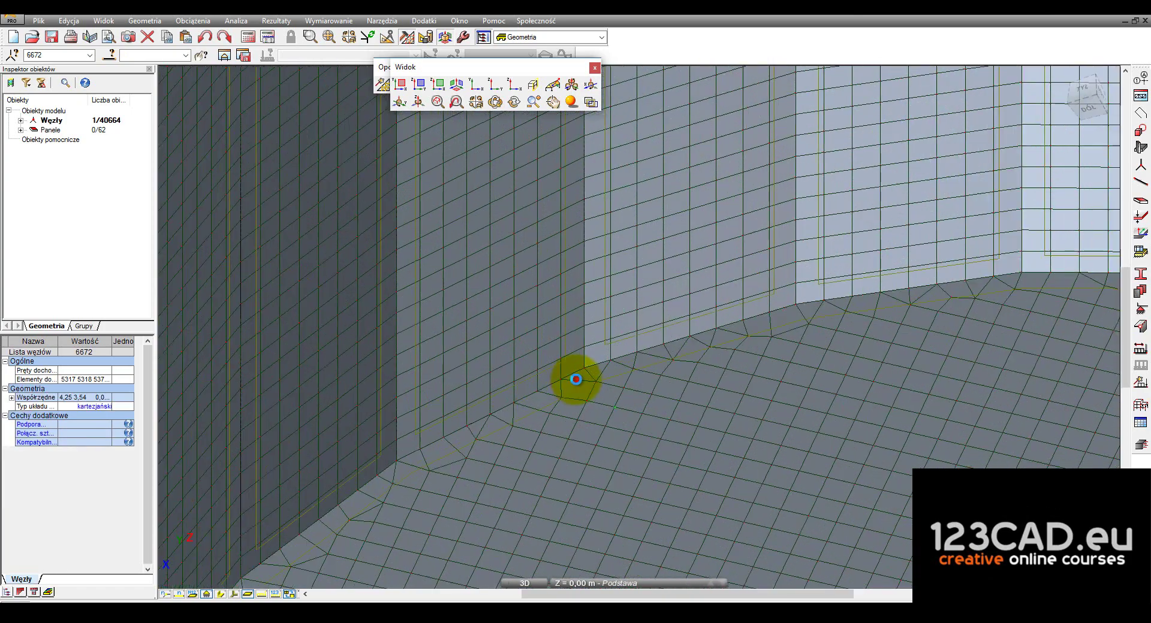
Select the bottom floor panel 1 (44.44 m²) and delete it
click(578, 381)
scroll(566, 351, down, 2)
scroll(556, 317, down, 2)
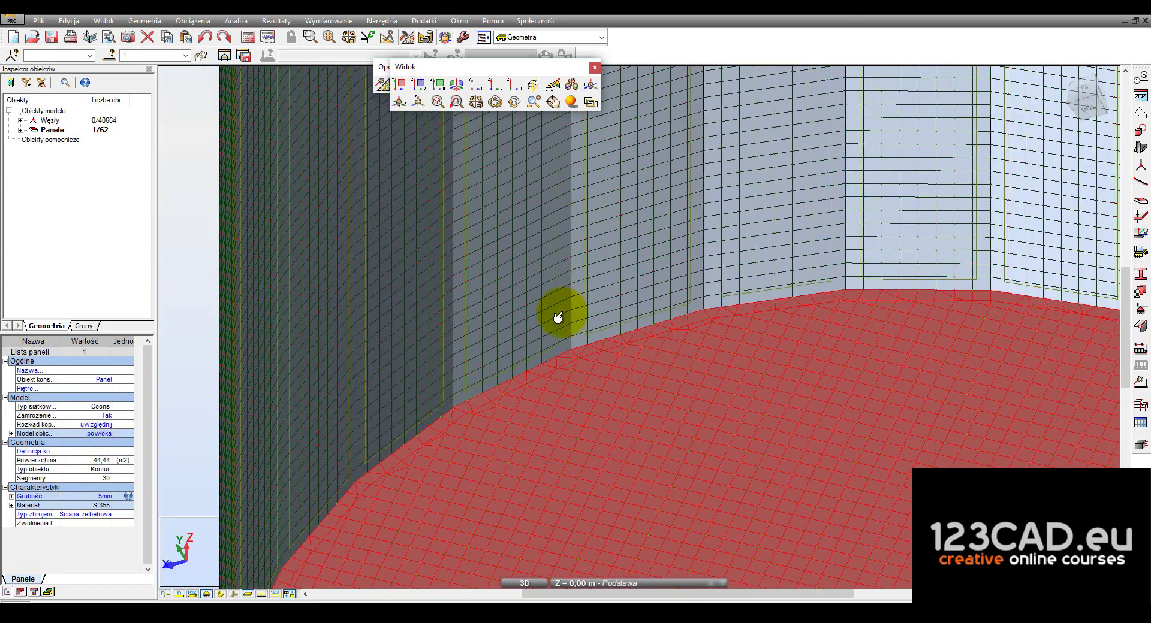
scroll(560, 317, down, 2)
scroll(576, 348, down, 2)
scroll(660, 378, down, 2)
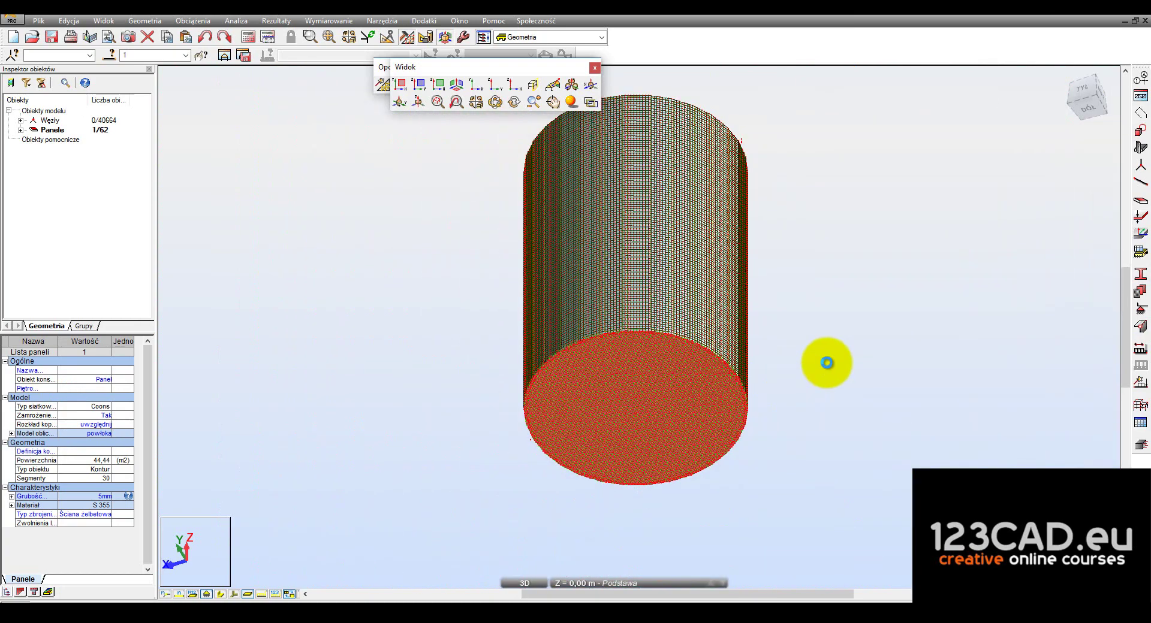
key(Delete)
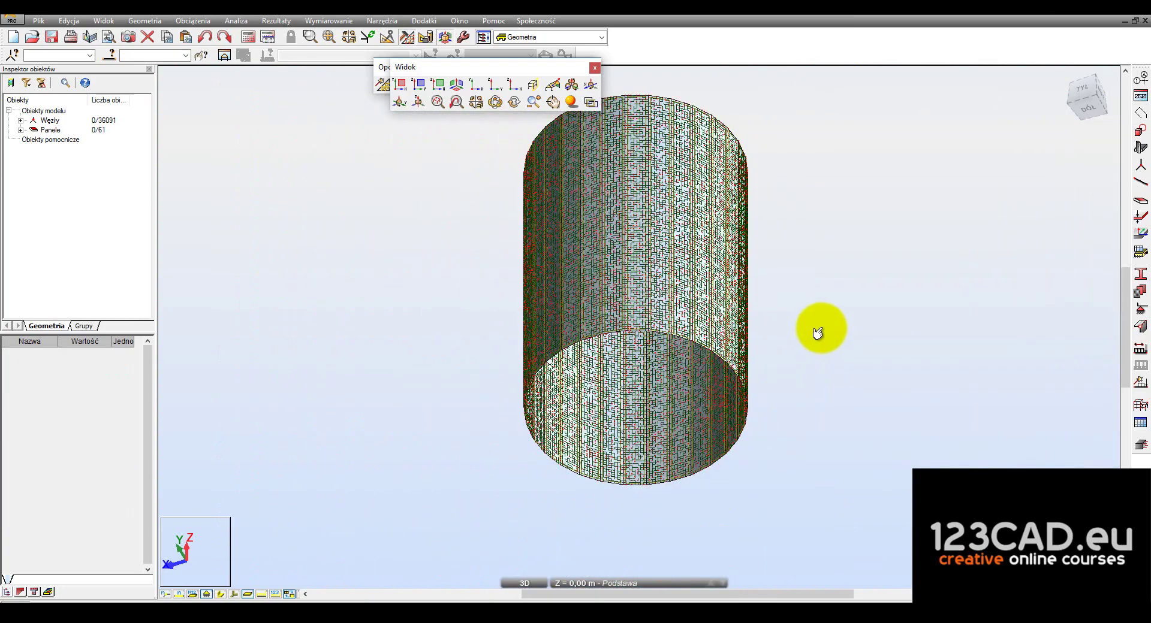
Delete the loose node beside the tank base and start the calculations
click(491, 103)
mouse_move(609, 243)
mouse_down()
mouse_move(656, 290)
mouse_move(646, 299)
mouse_up()
right_click(403, 305)
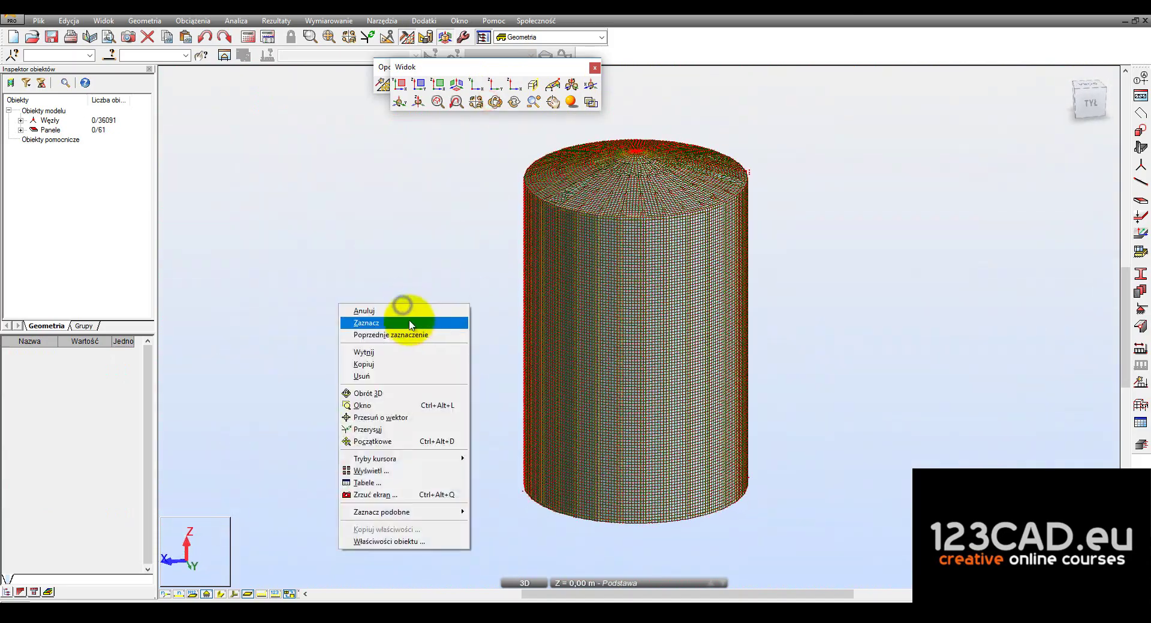
click(408, 321)
scroll(500, 475, up, 3)
drag(507, 463, 526, 484)
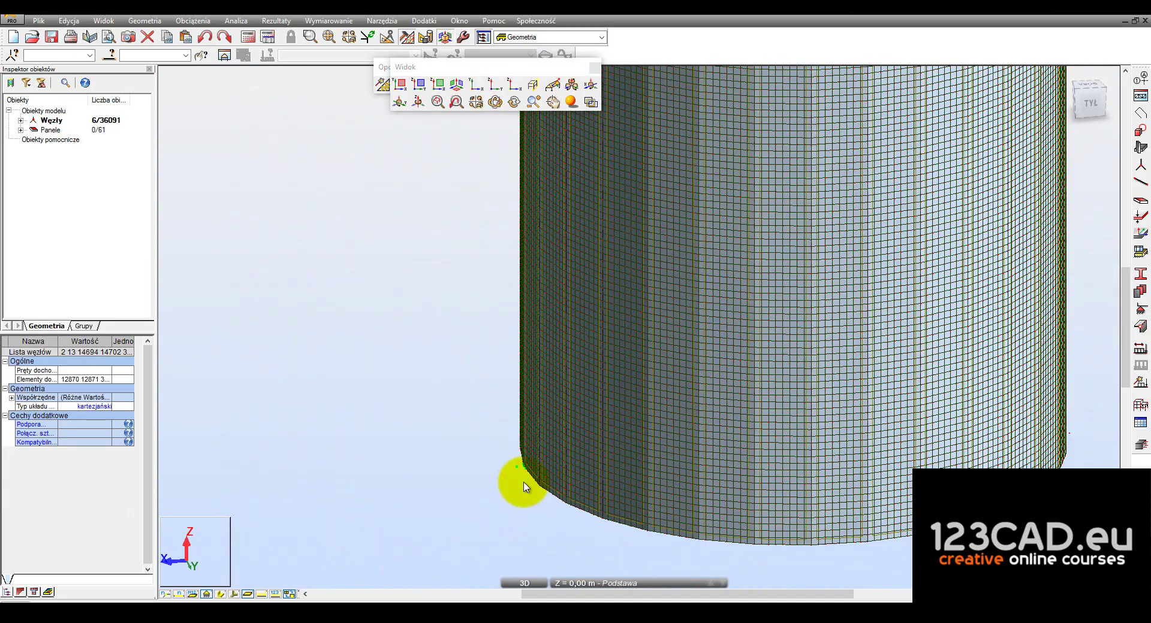
key(Delete)
click(572, 349)
click(501, 468)
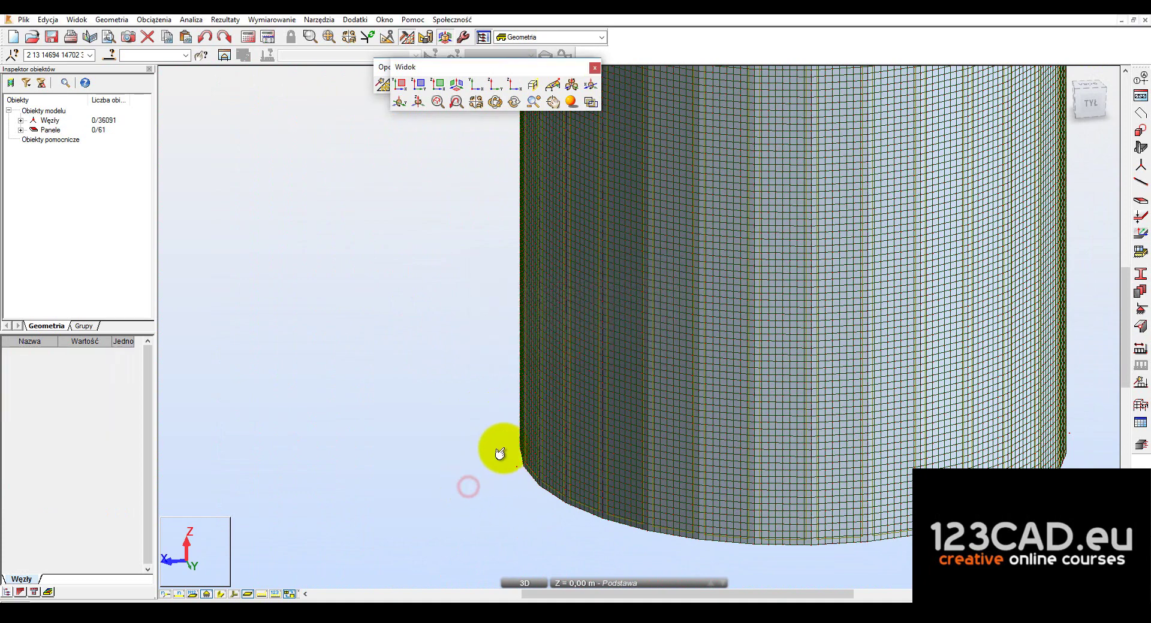
click(505, 479)
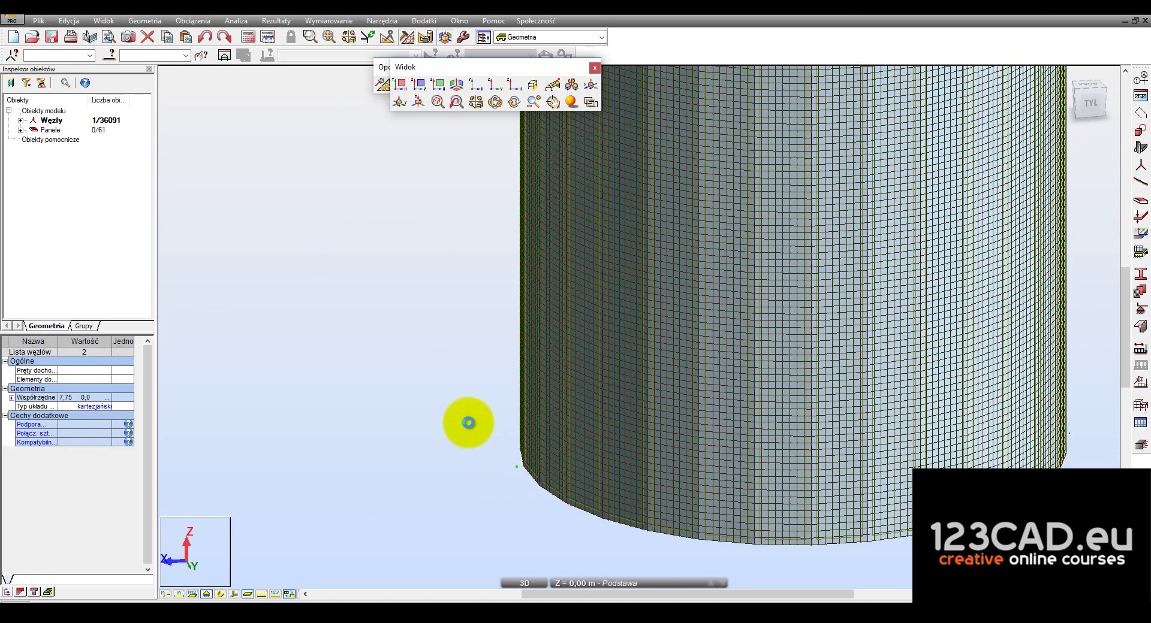
key(Delete)
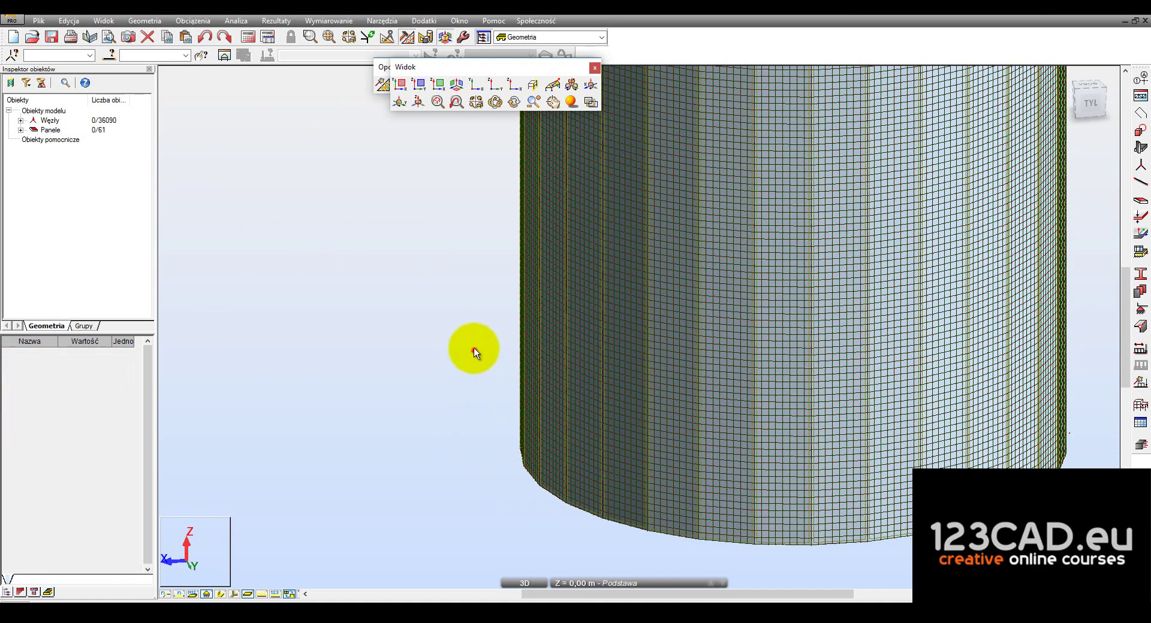
click(248, 37)
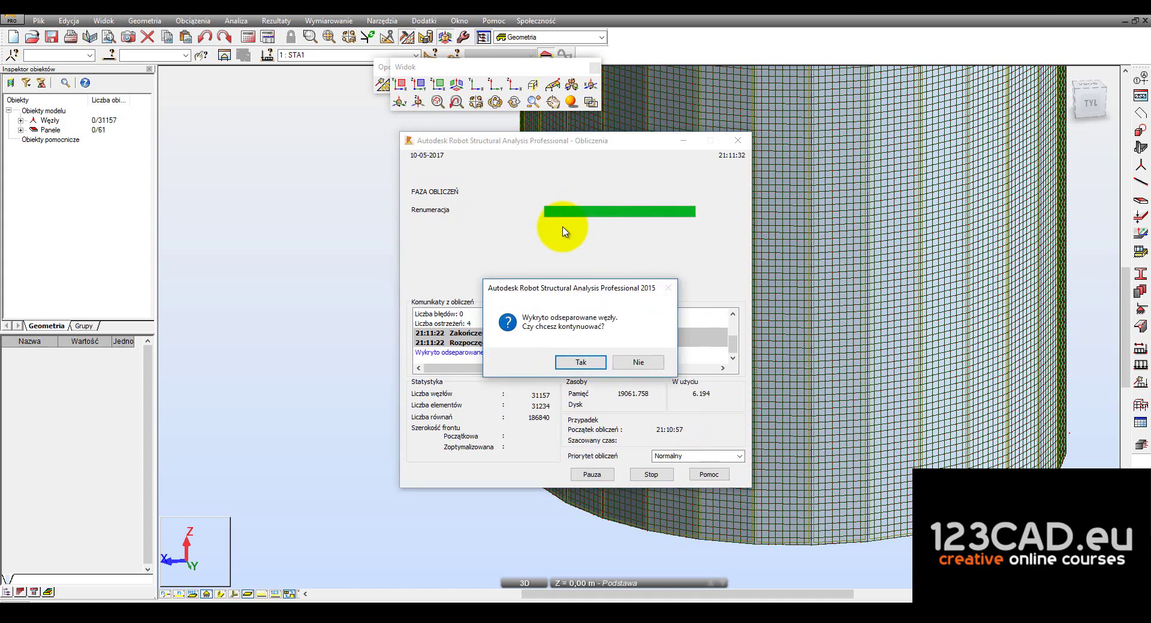
Continue the static analysis despite the separated-nodes warning
key(Return)
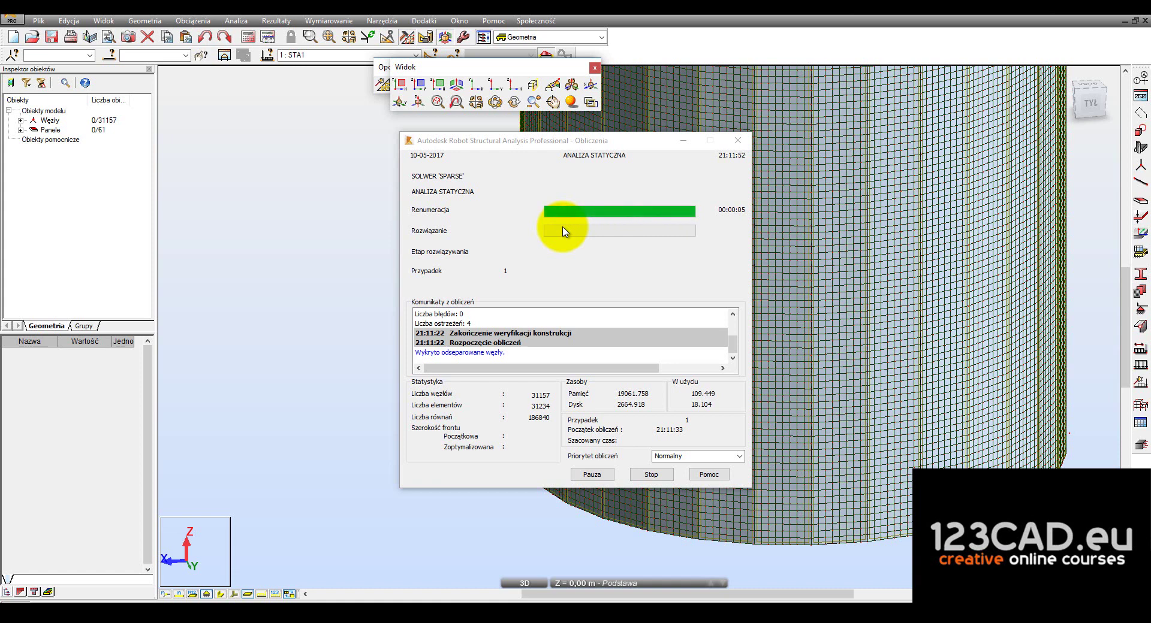
click(524, 175)
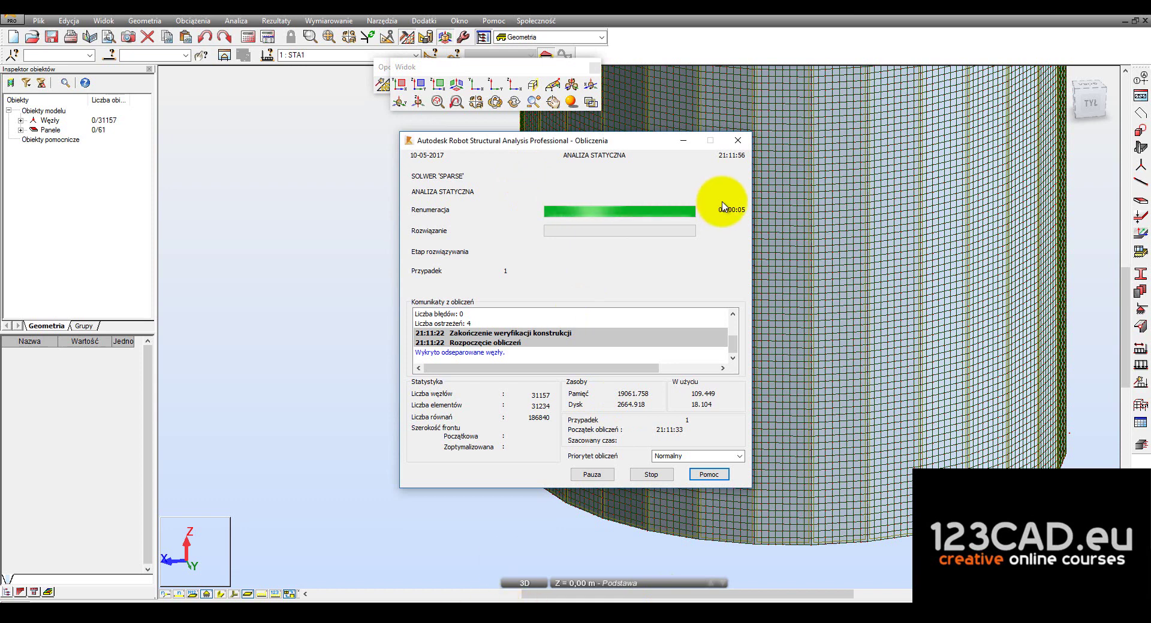
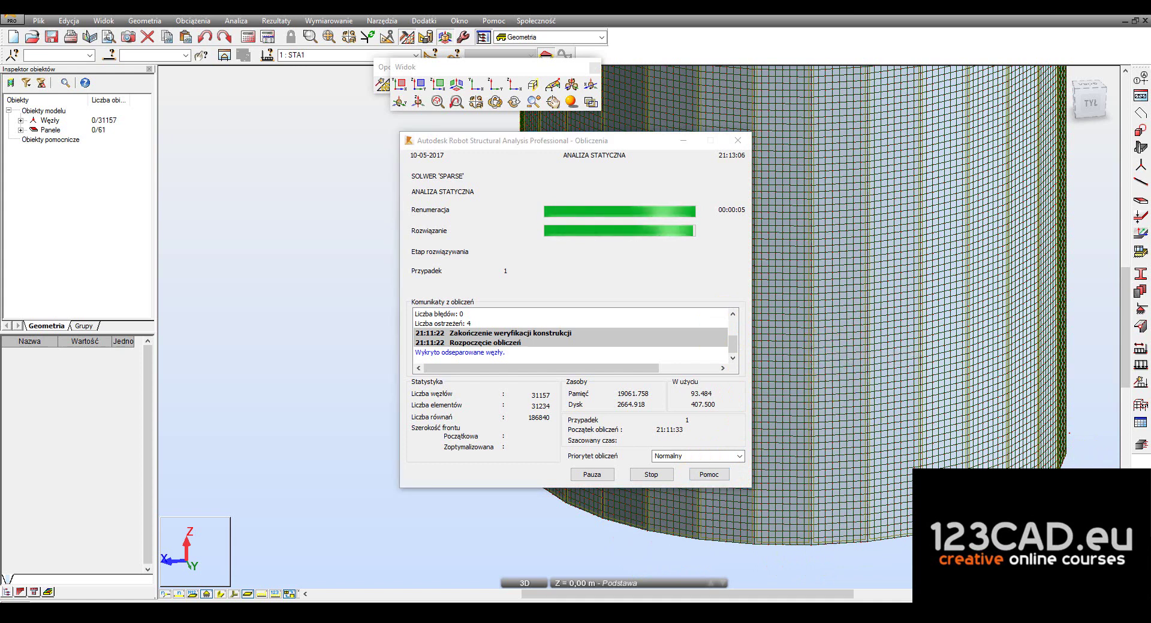
Answer Tak to the node 28188 instability warning so the static calculation continues
click(818, 532)
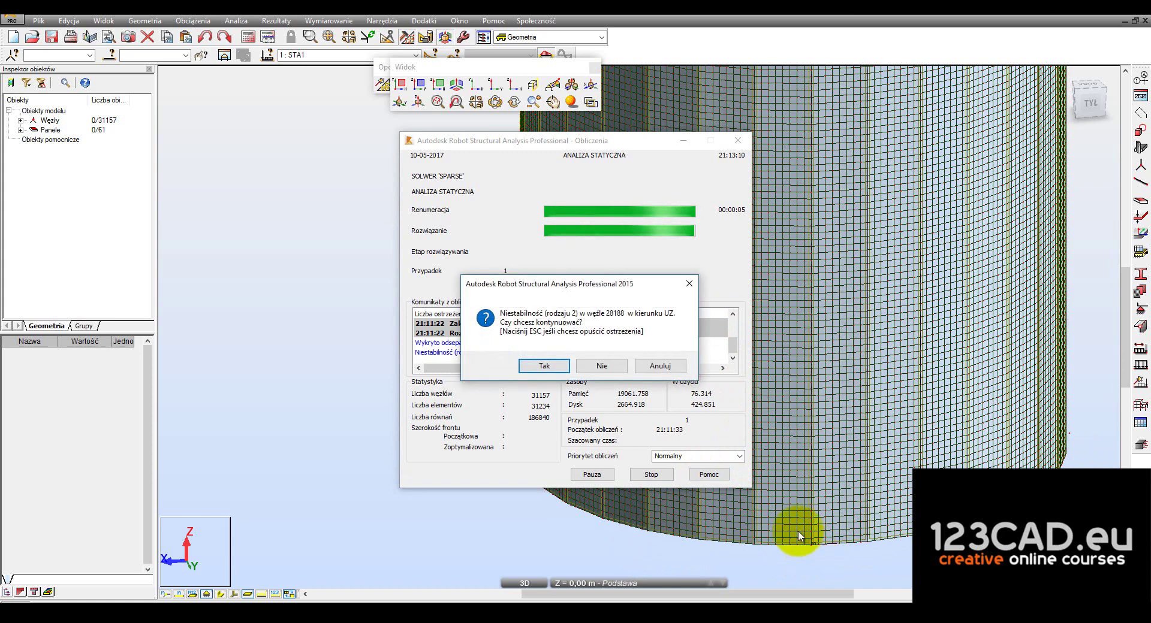
click(544, 364)
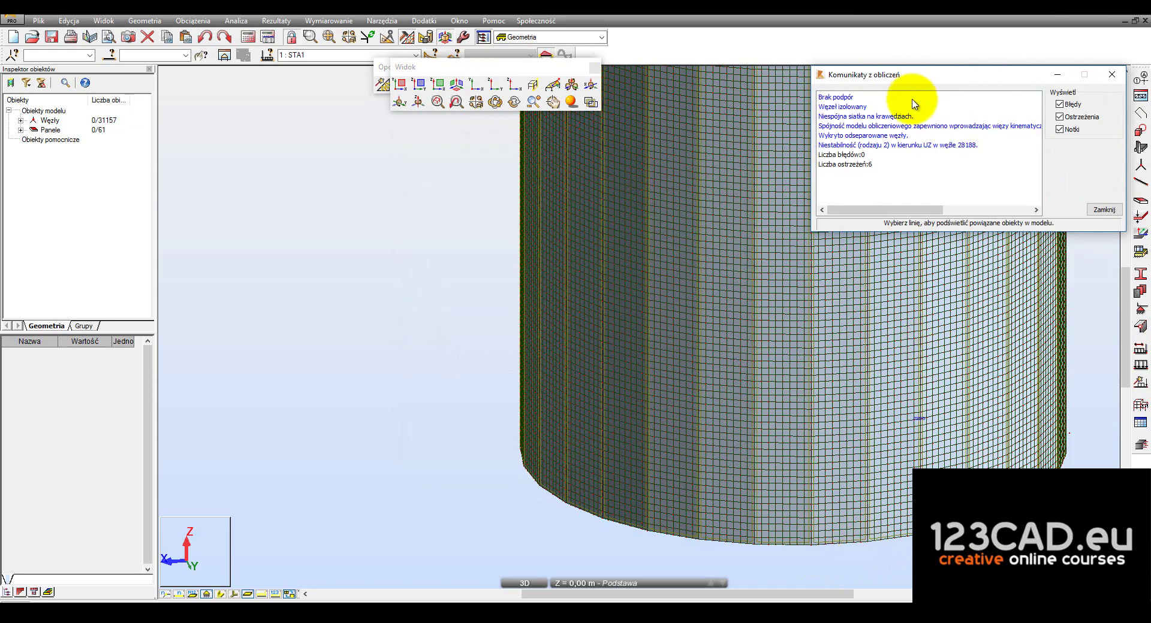
Zoom out to the whole tank and move the Komunikaty z obliczeń window to the left
scroll(779, 425, down, 3)
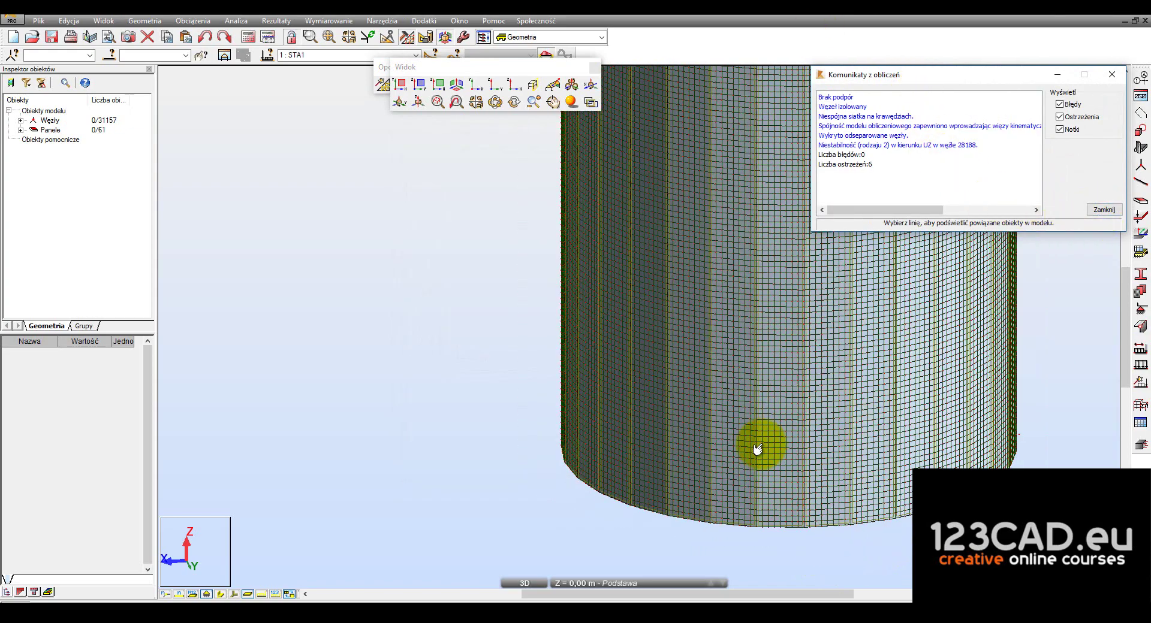
scroll(612, 510, down, 3)
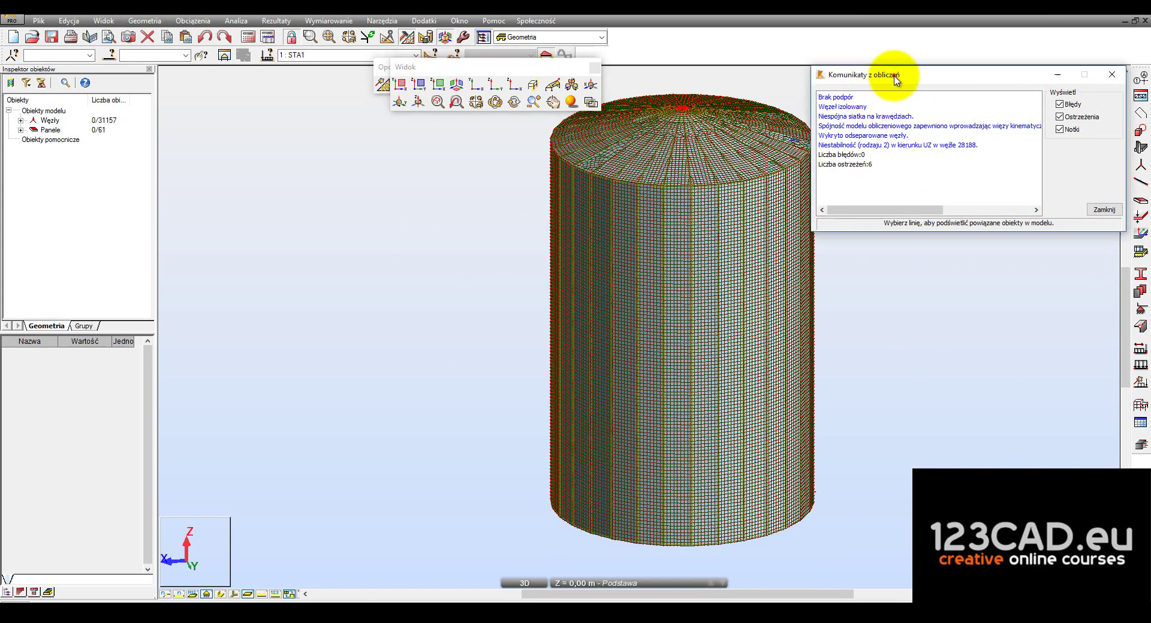
drag(893, 76, 298, 207)
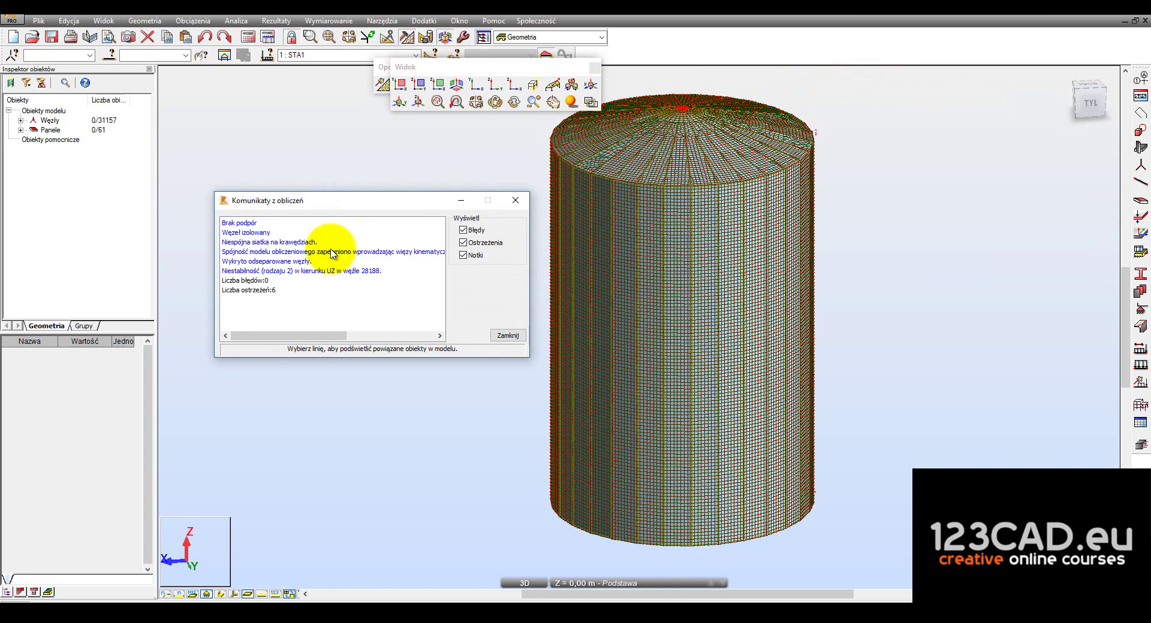
Pick the isolated-node warning in the calculation messages and move the window aside
click(280, 270)
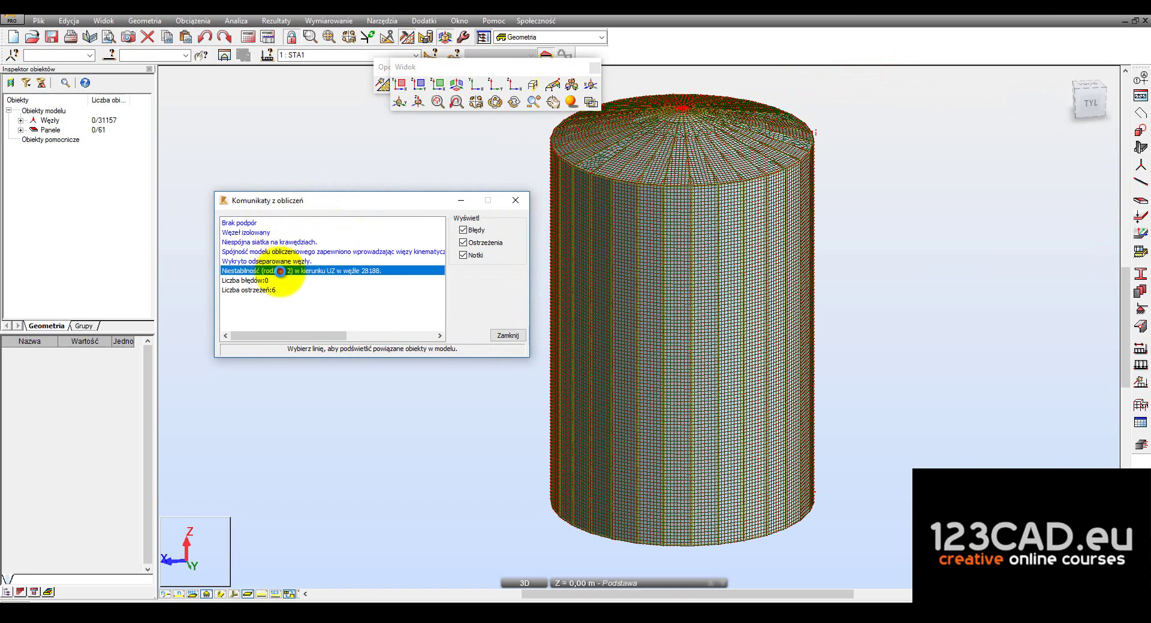
click(303, 242)
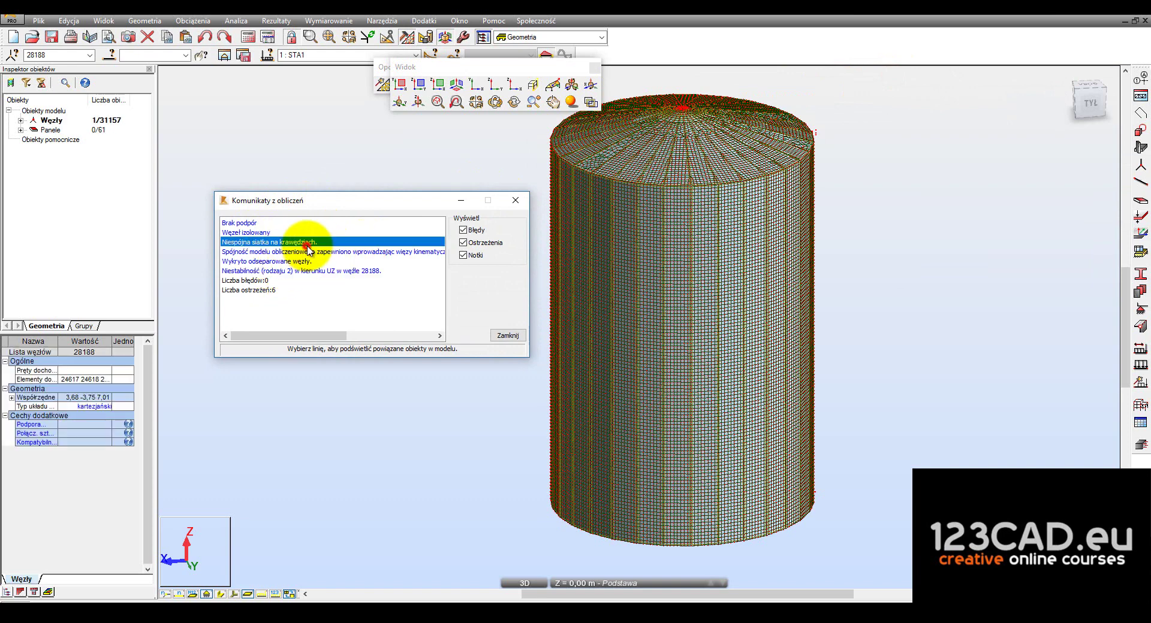
click(256, 233)
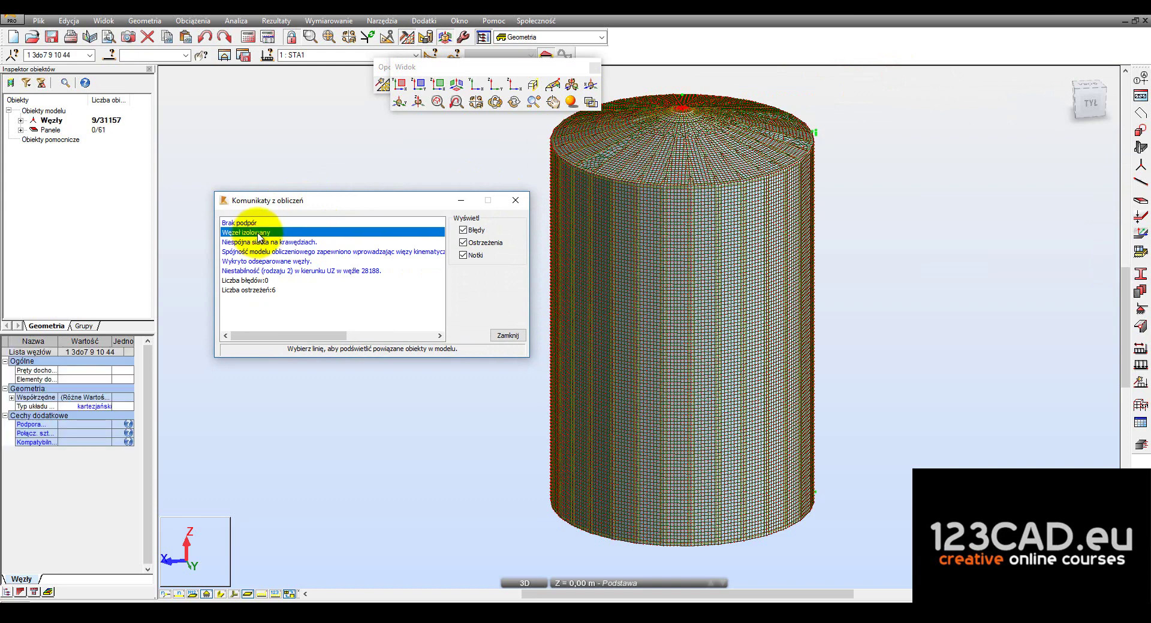
drag(267, 201, 865, 74)
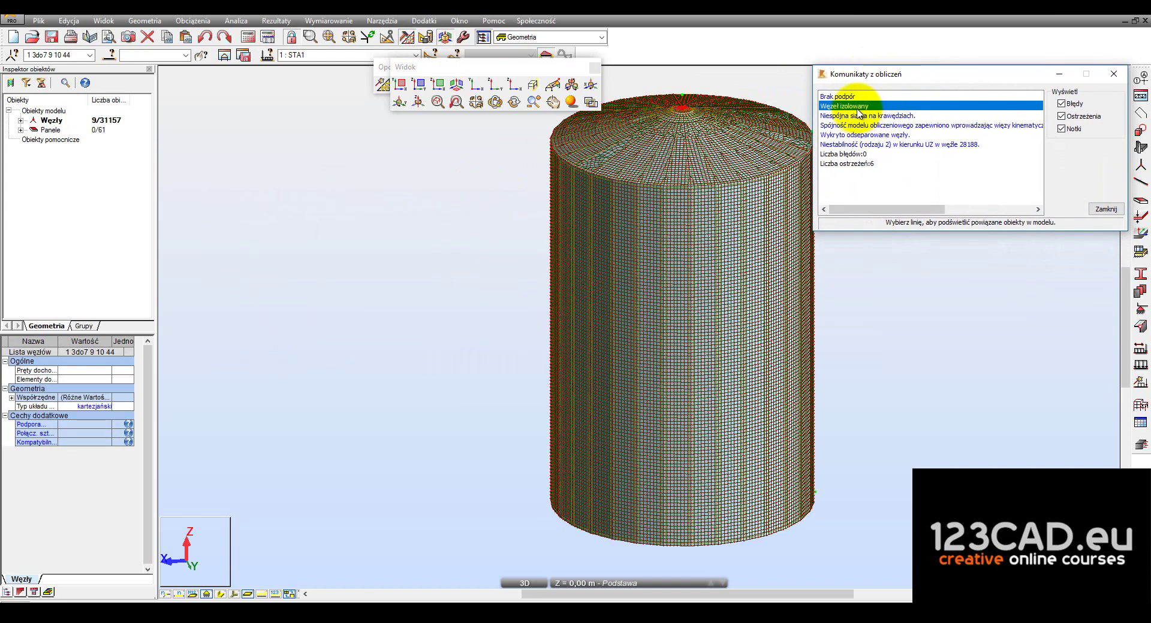
Reselect the nine isolated nodes (1, 3–7, 9, 10, 44) and delete them, confirming
click(90, 56)
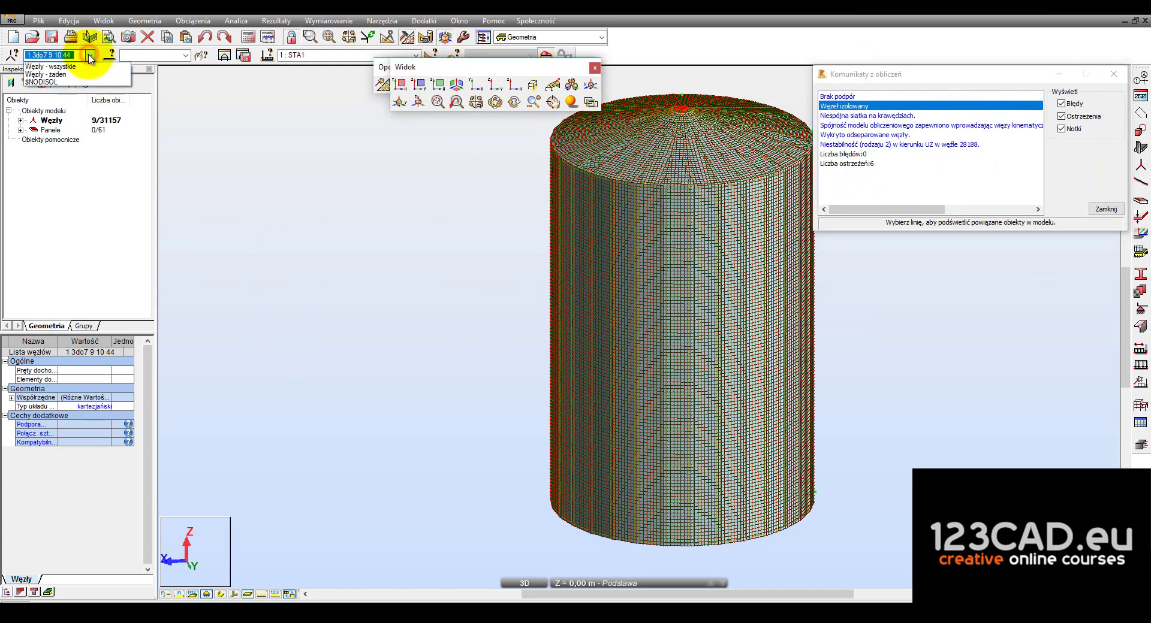
click(45, 83)
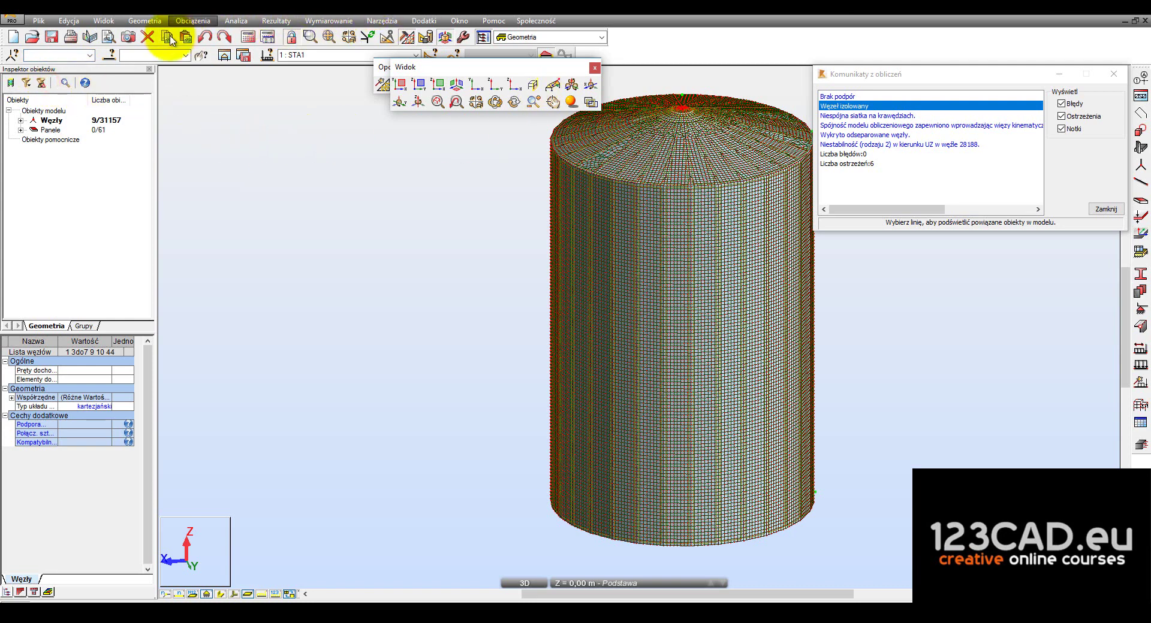
click(90, 56)
click(42, 82)
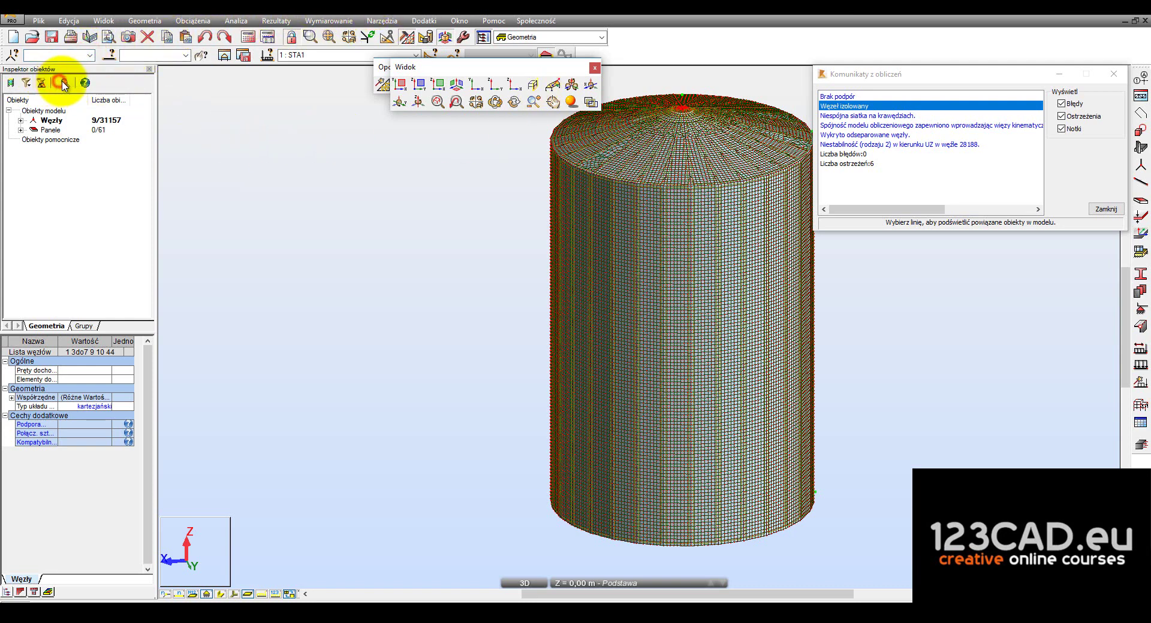
click(861, 106)
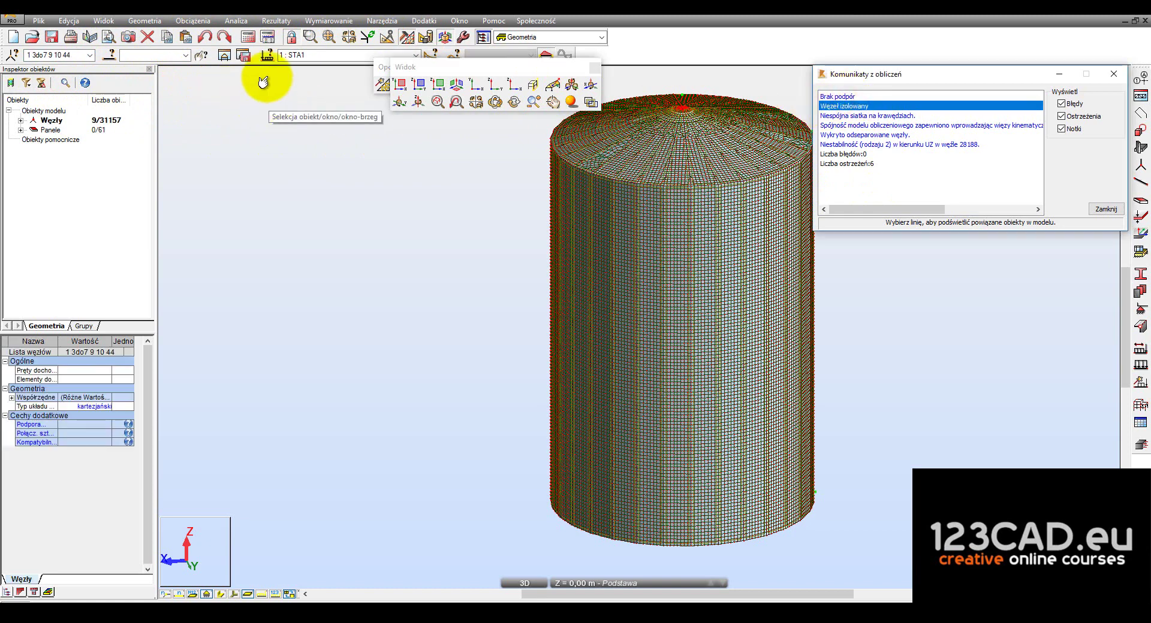
click(257, 31)
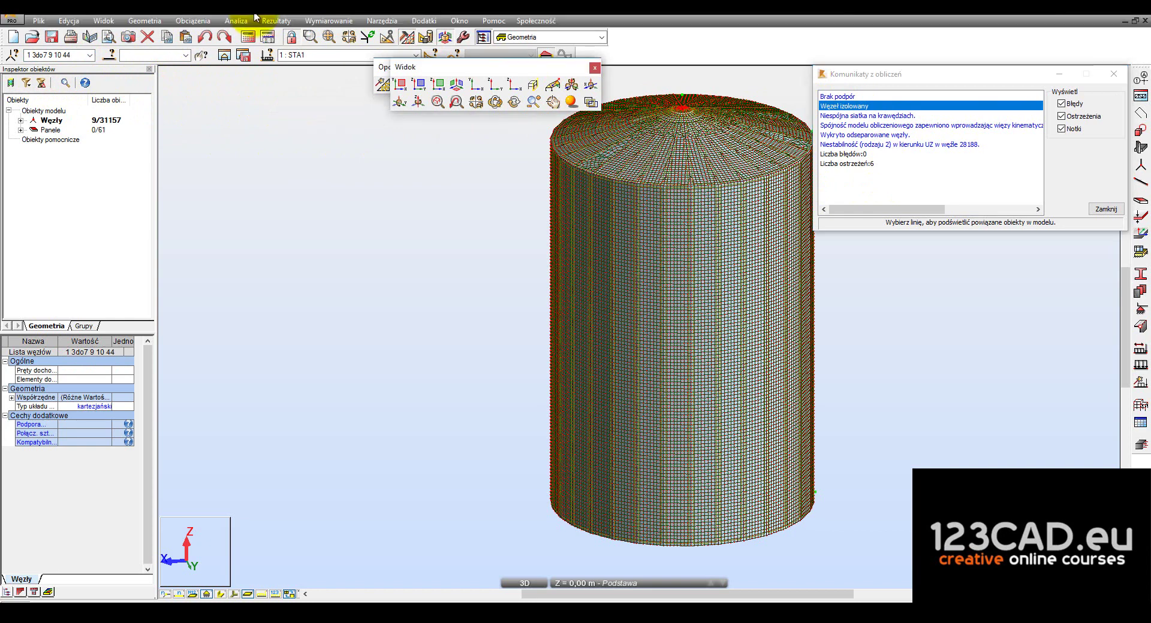
click(266, 62)
key(Return)
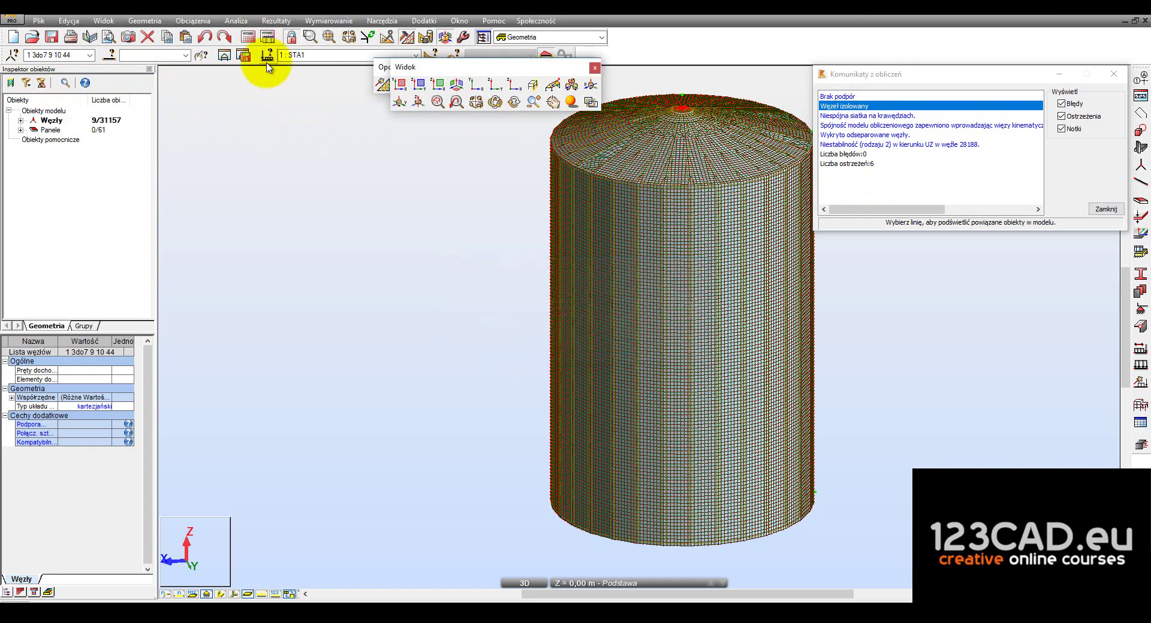
Close the calculation messages window and centre the tank model
click(266, 57)
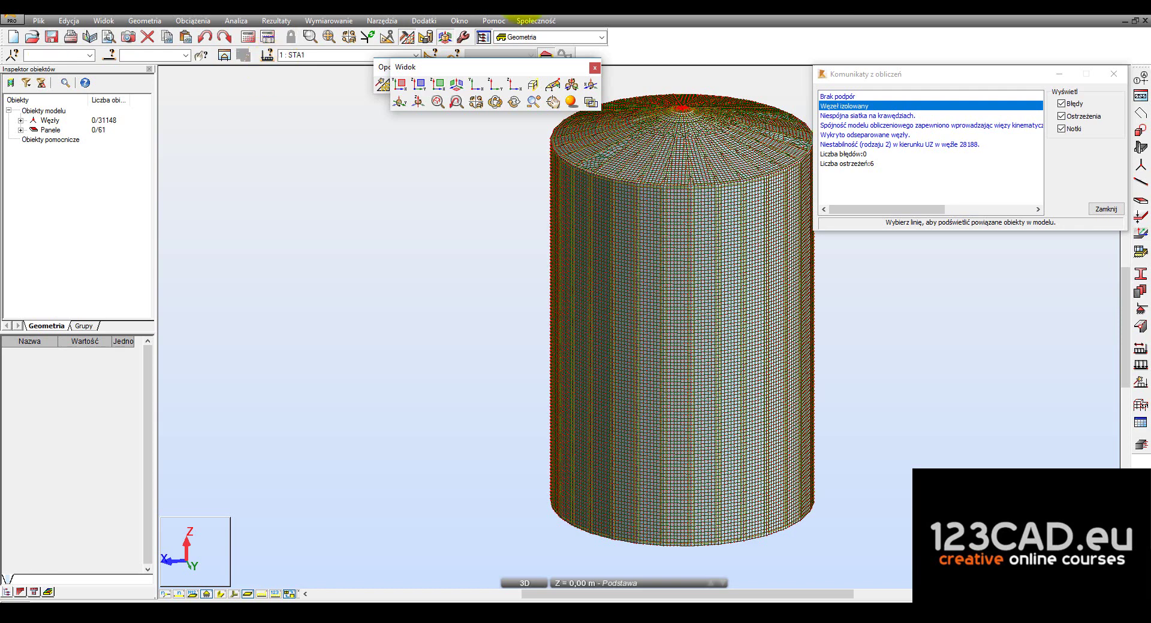
middle_drag(840, 368, 763, 383)
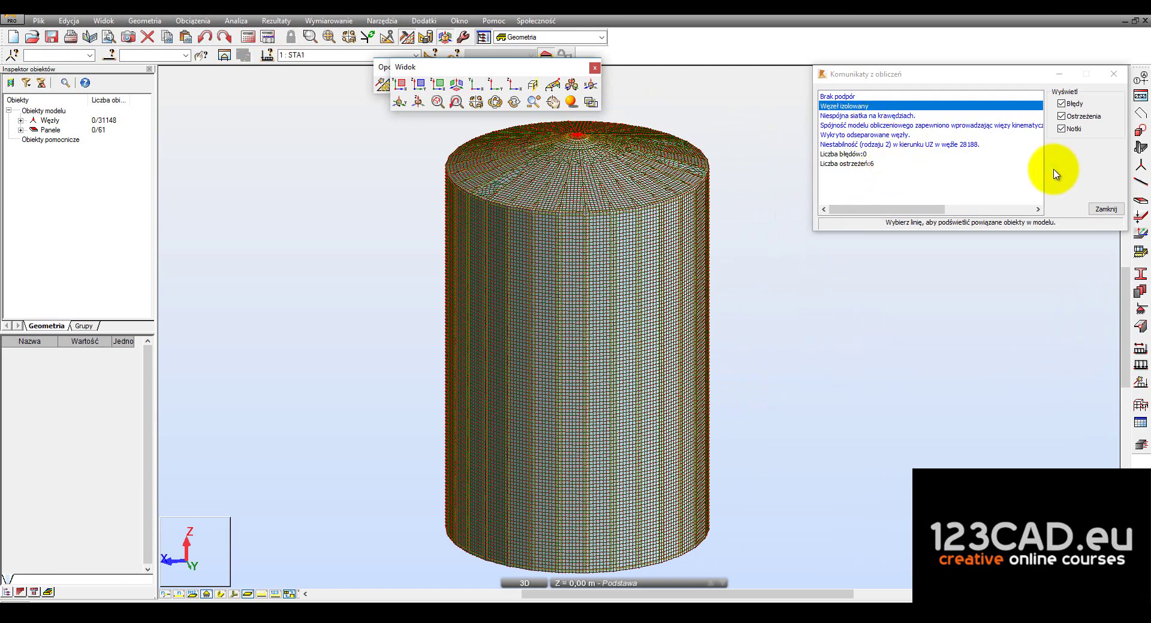
click(1104, 208)
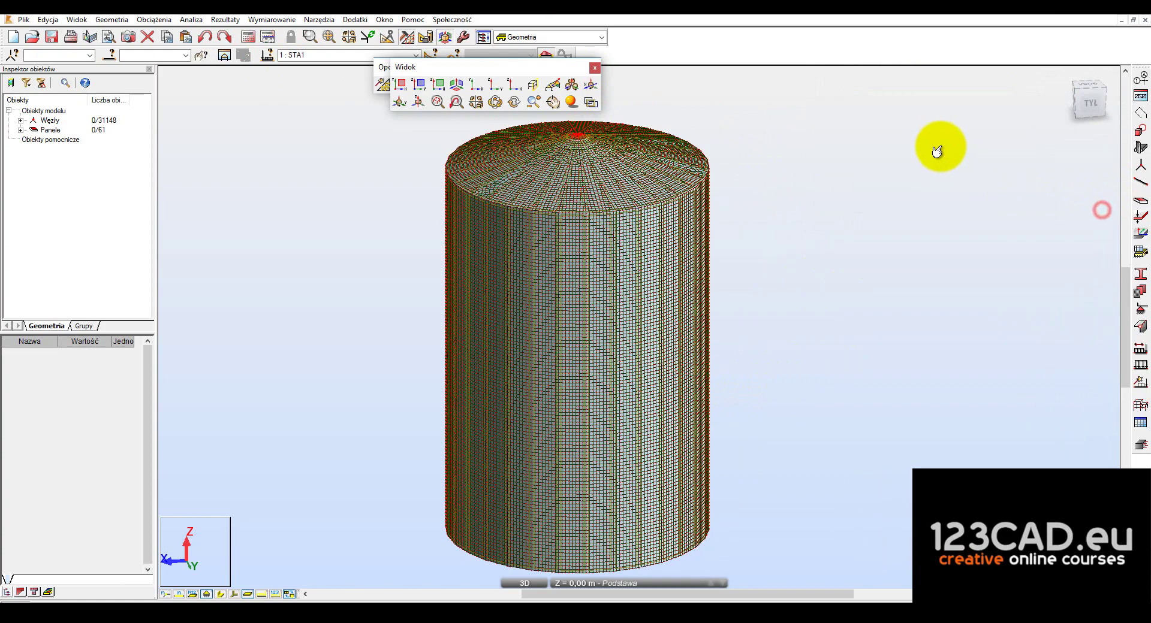
Orbit and zoom to the upper tank wall and window-select six nodes along a vertical line
click(495, 102)
drag(714, 342, 735, 339)
drag(611, 133, 807, 160)
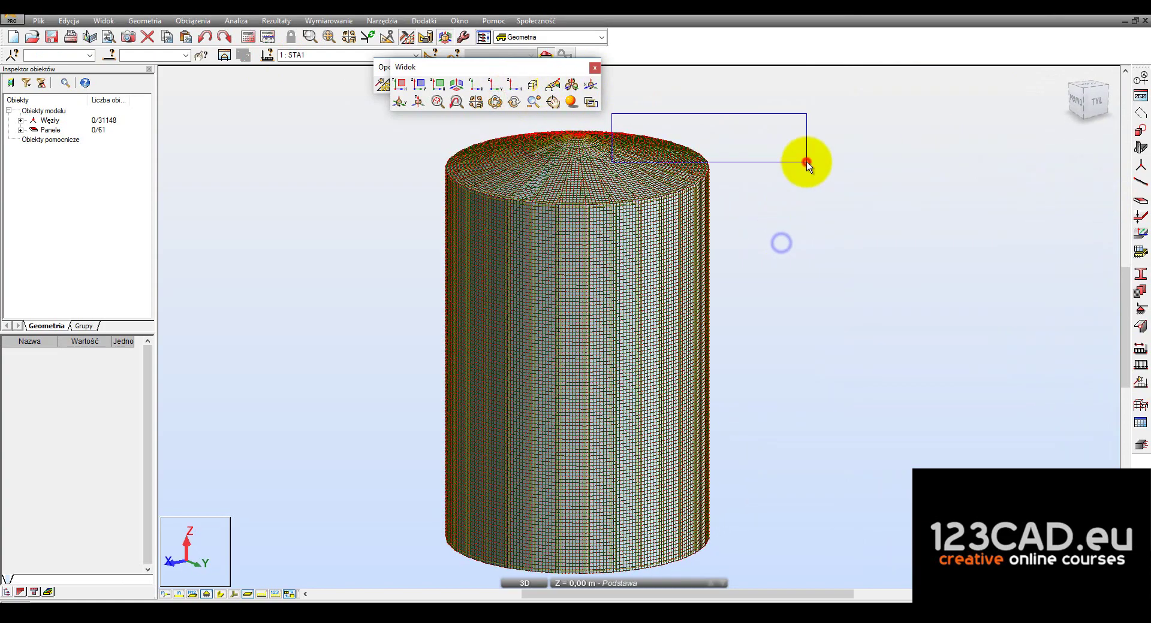
click(717, 208)
scroll(716, 208, up, 5)
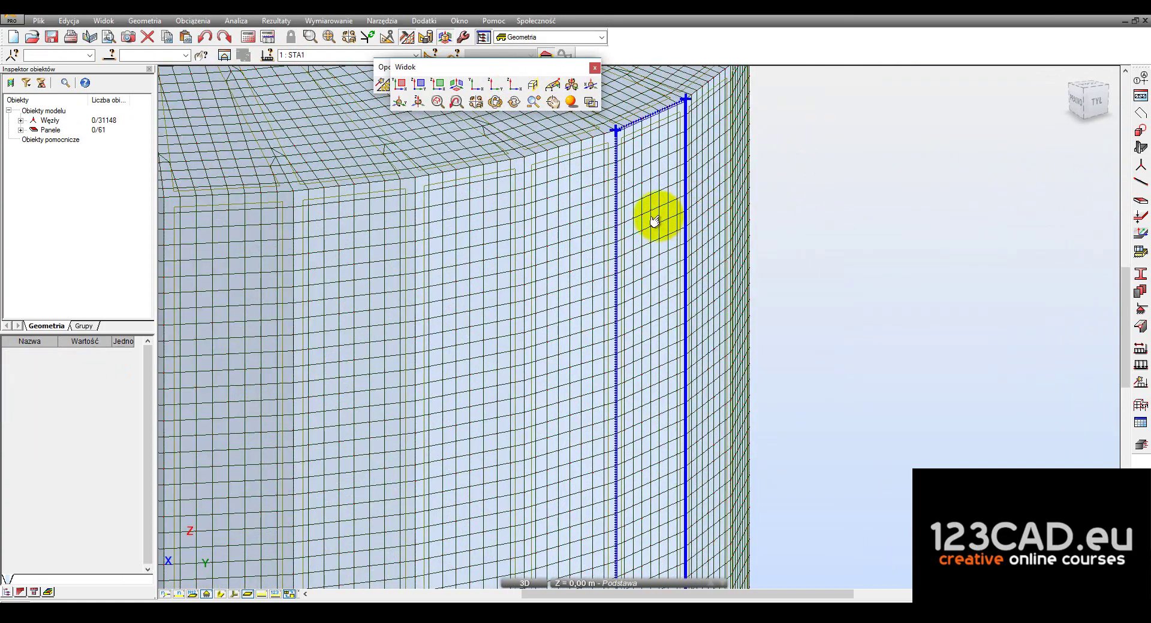
scroll(655, 213, up, 3)
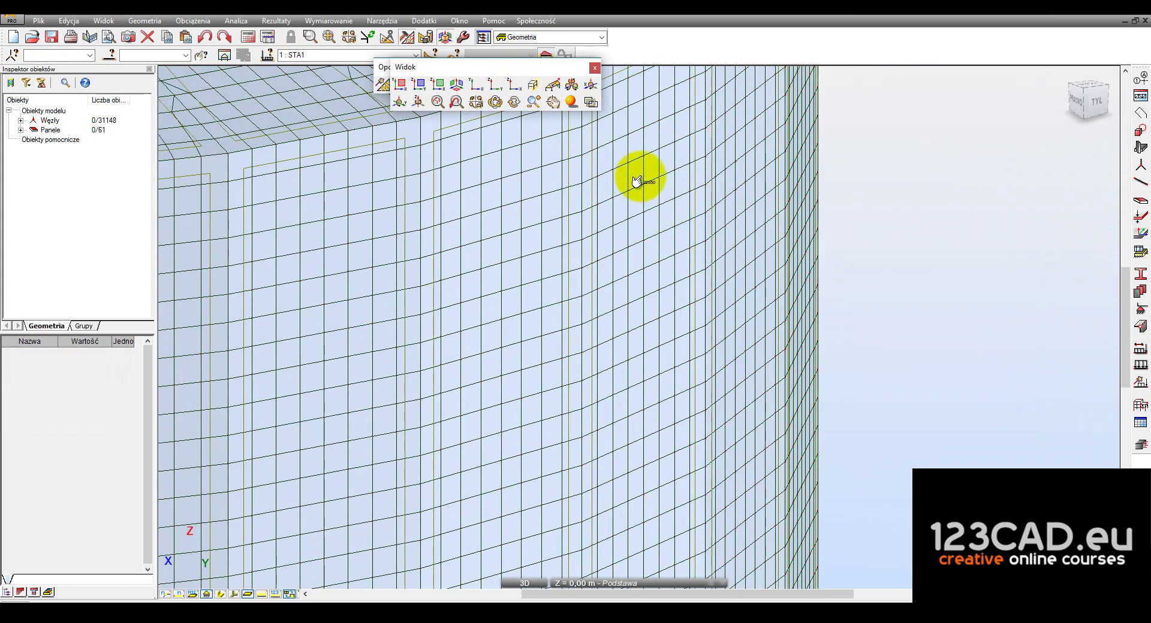
drag(641, 176, 670, 219)
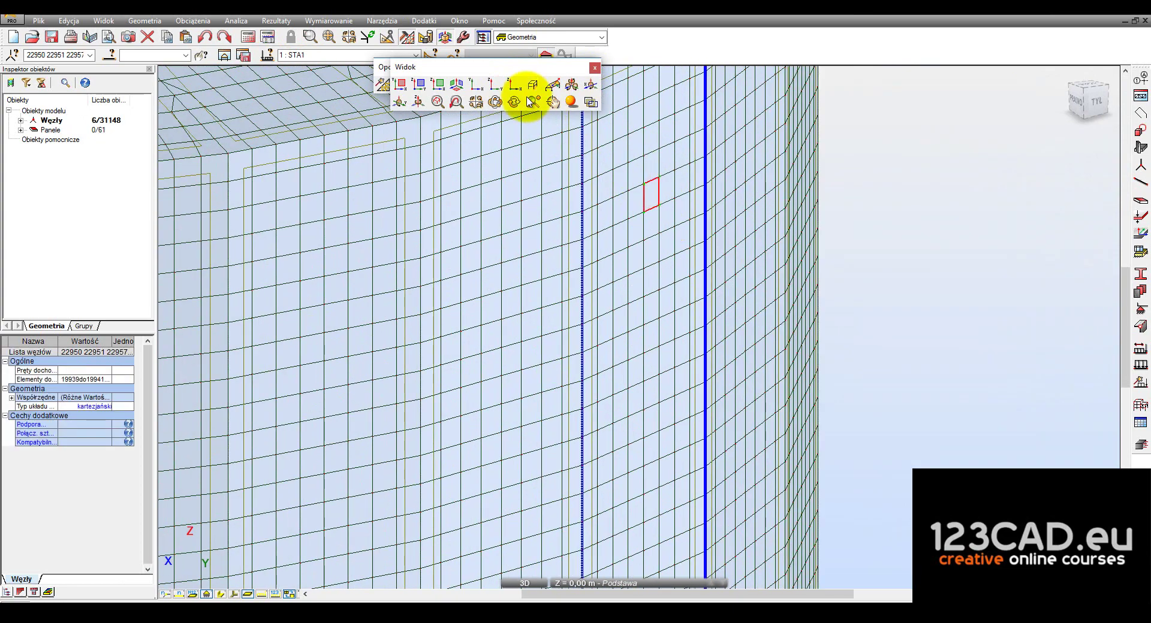
drag(877, 107, 972, 122)
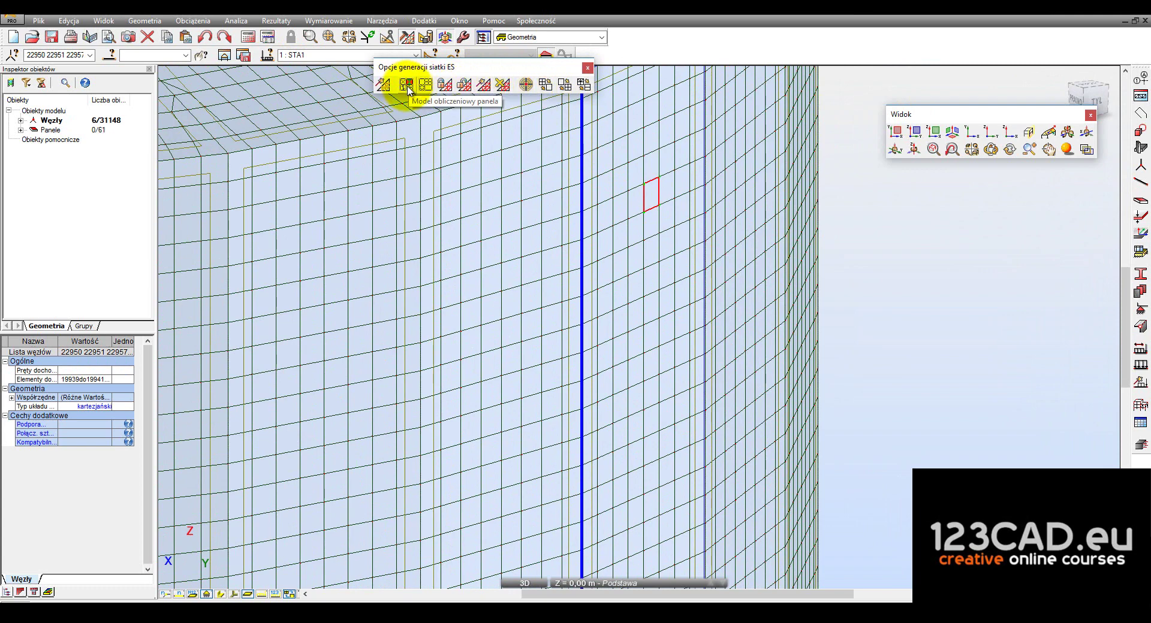
Try a constant-density mesh emitter (H0 = 0.30 m) at nodes beside the red panel, then close it
click(526, 84)
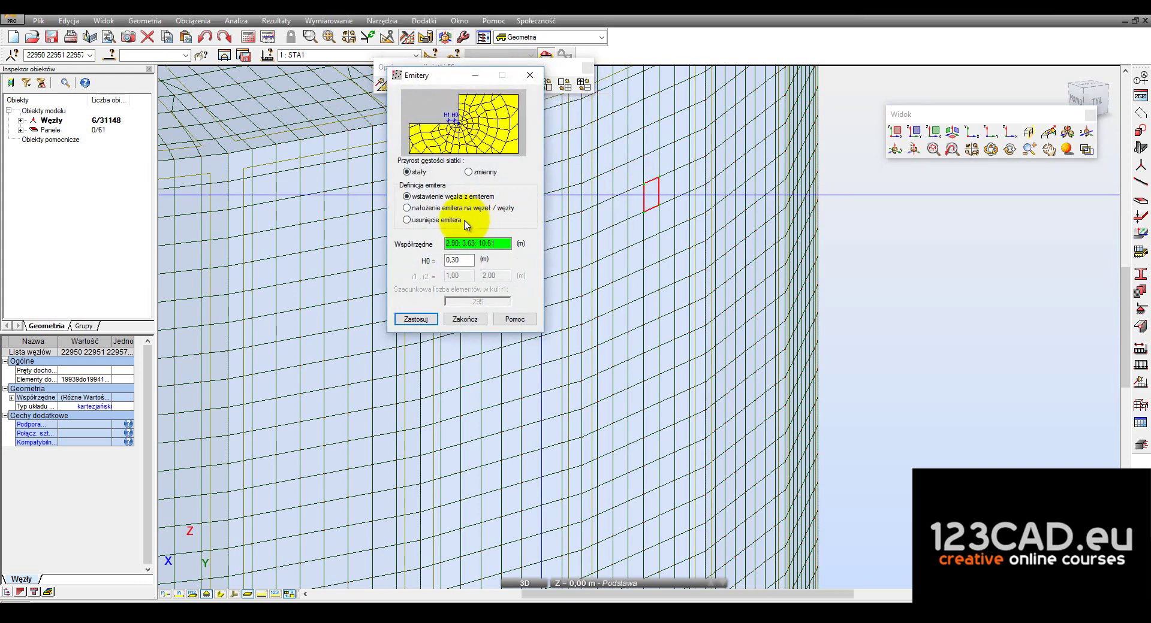
click(644, 192)
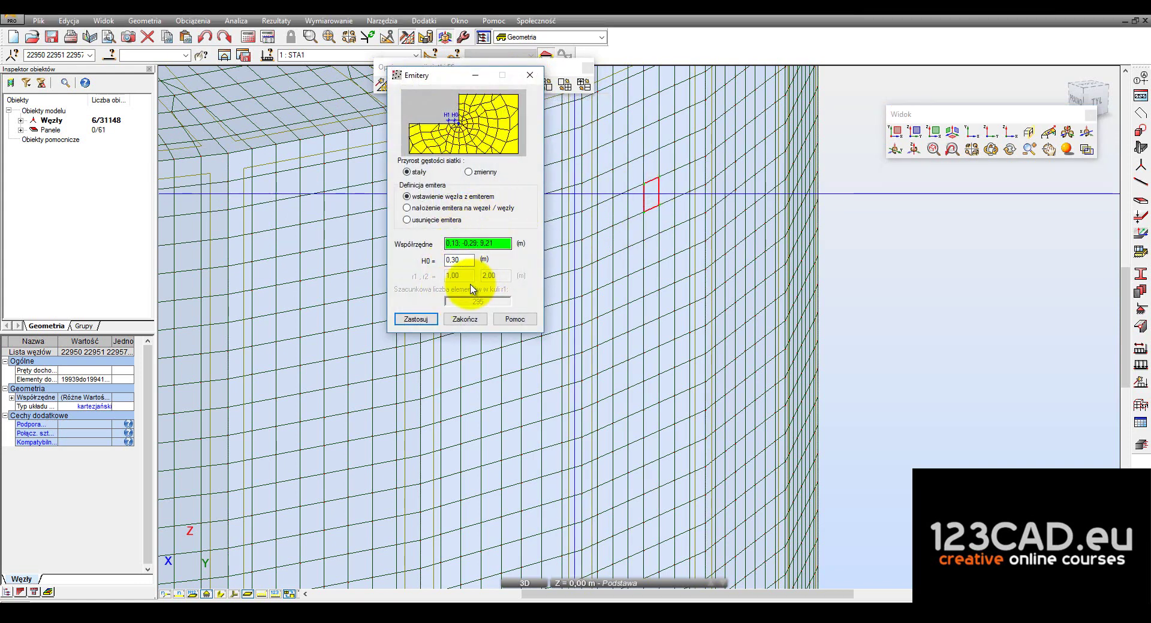
click(424, 318)
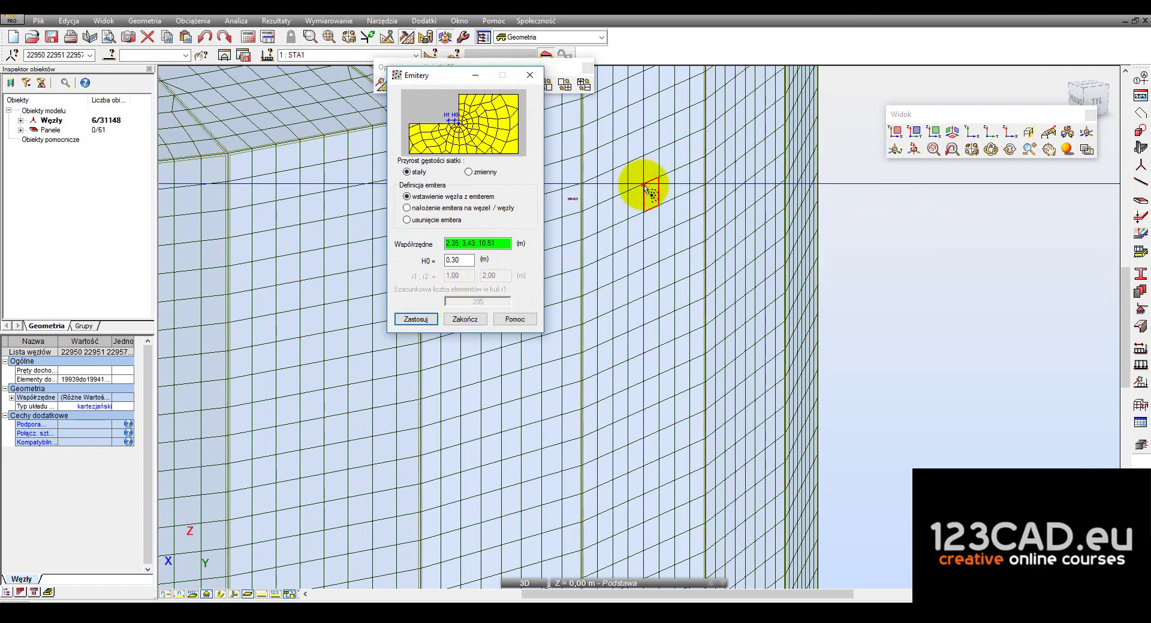
click(671, 218)
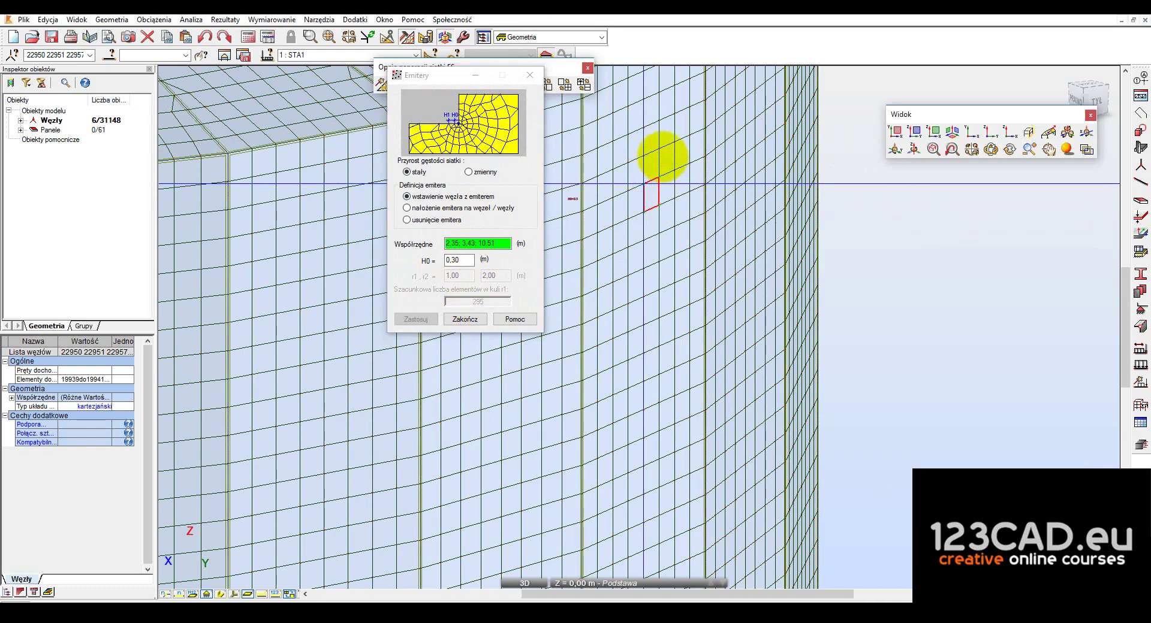
scroll(642, 180, up, 5)
click(640, 174)
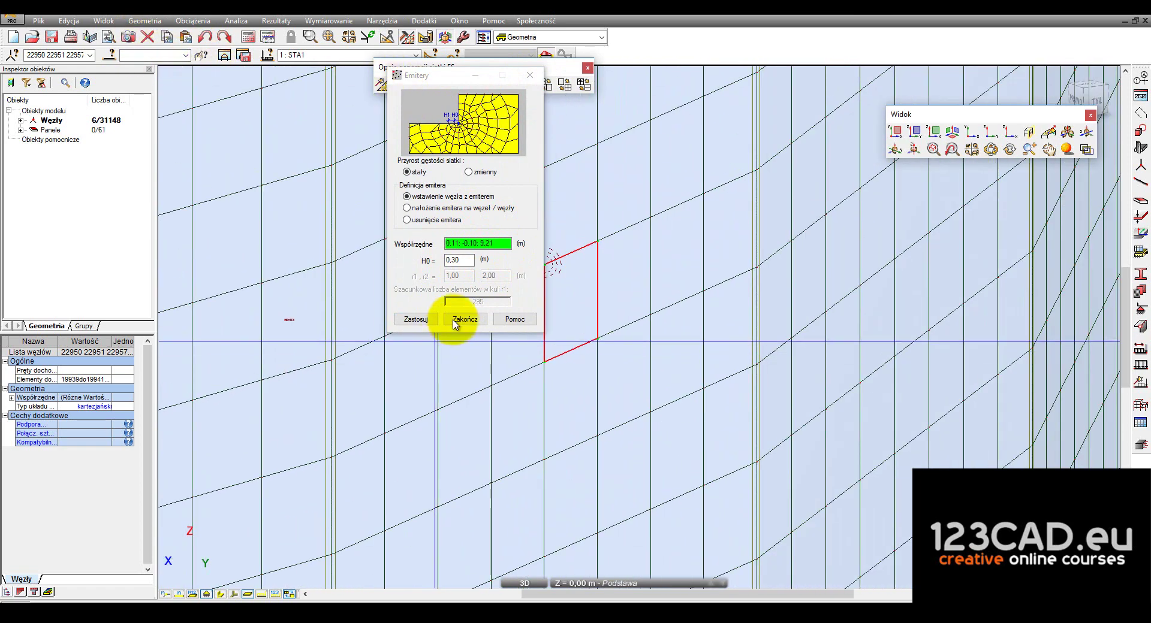
click(456, 320)
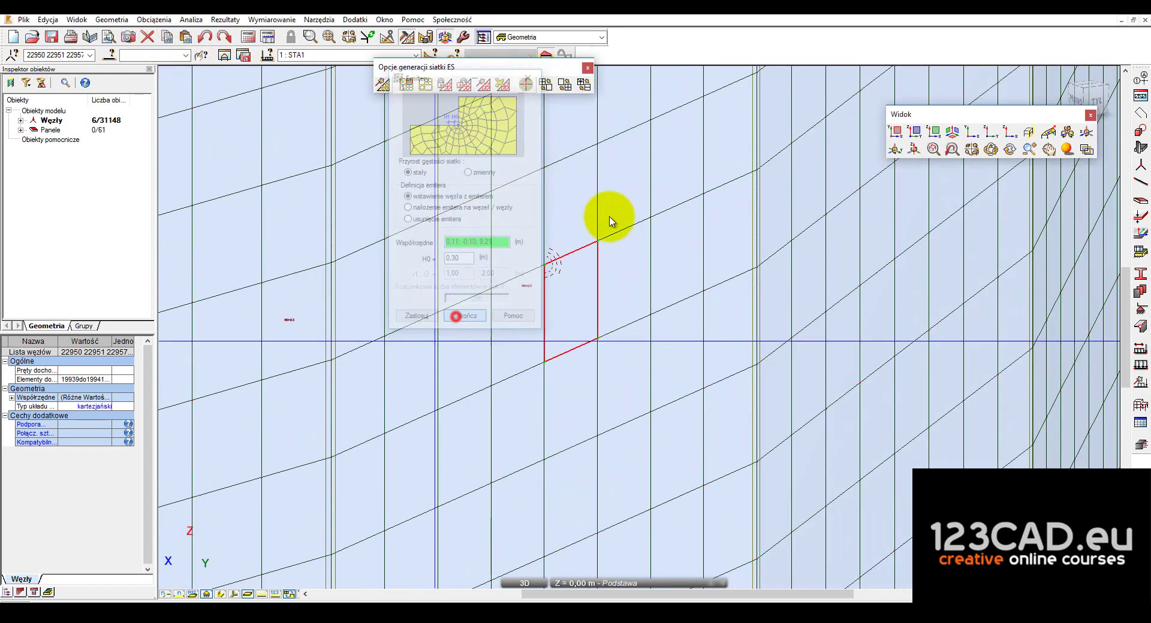
Undo the last mesh change, zoom out and clear the element selection
click(214, 36)
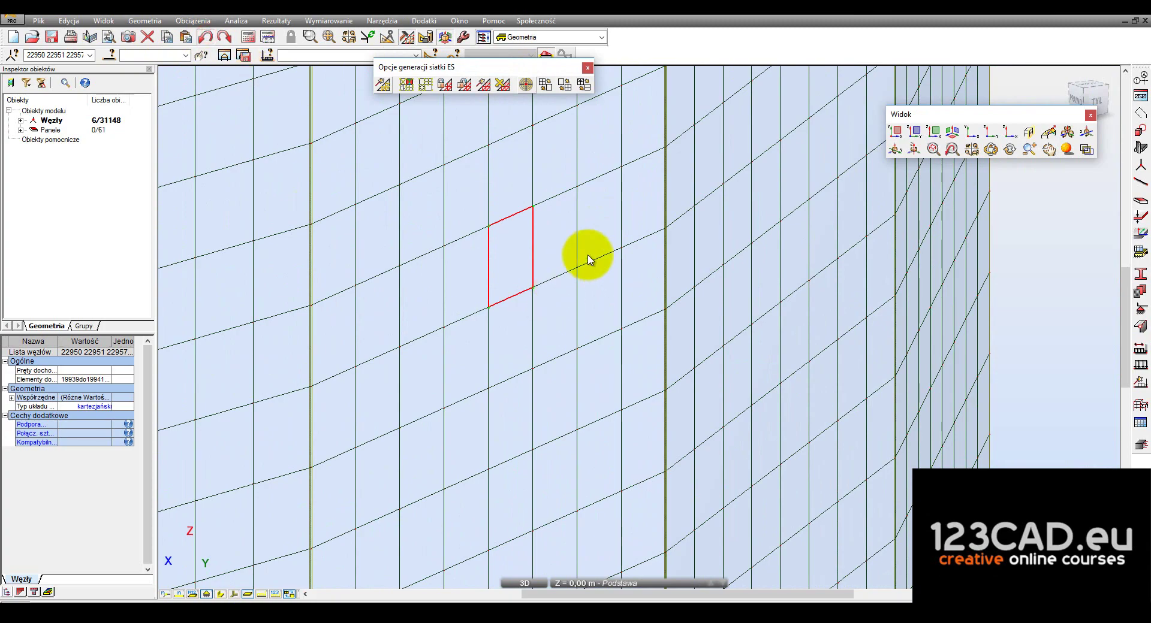
scroll(587, 262, down, 1)
scroll(588, 261, down, 2)
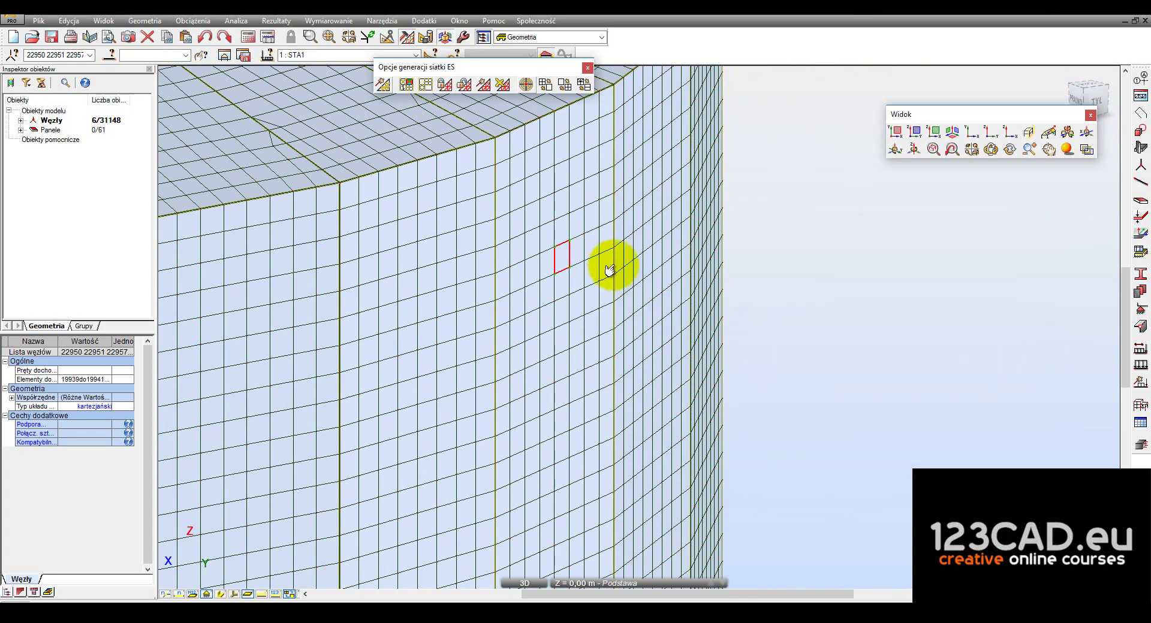
scroll(611, 263, down, 2)
click(928, 222)
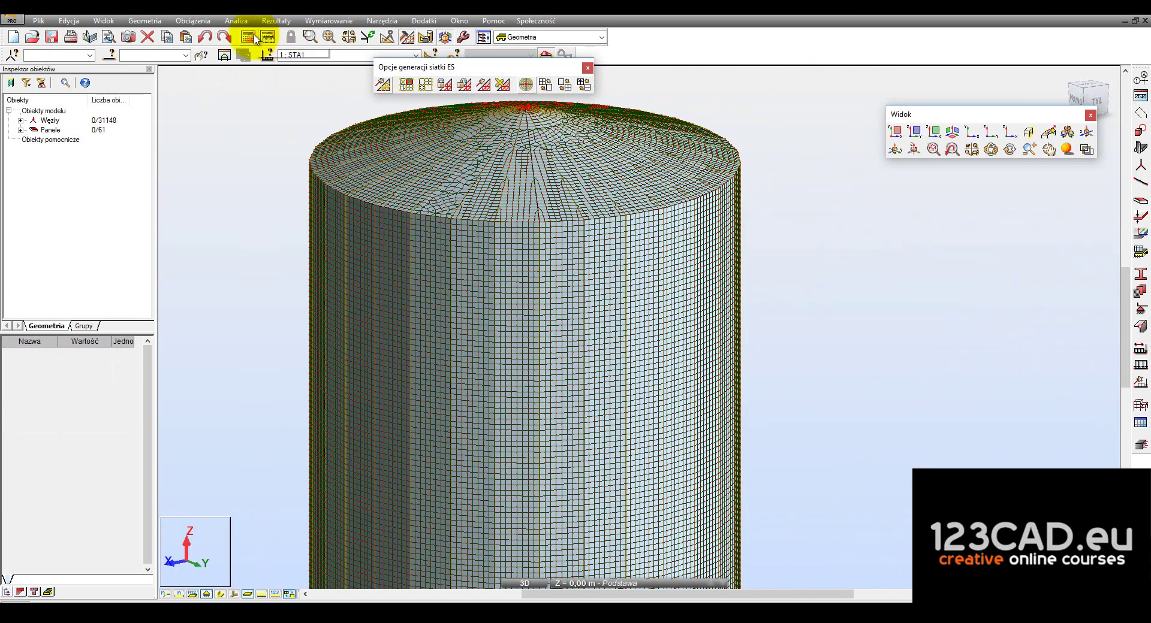
Open Supports and assign a Pinned nodal support to a node on the tank wall
click(1141, 312)
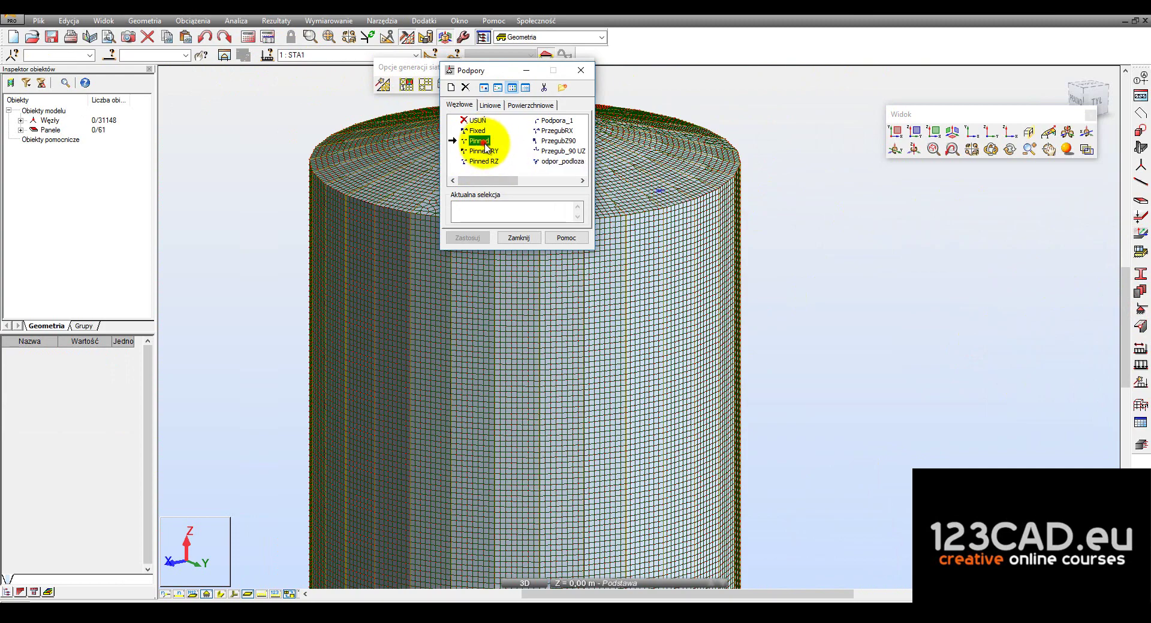
scroll(899, 369, up, 1)
scroll(746, 246, up, 3)
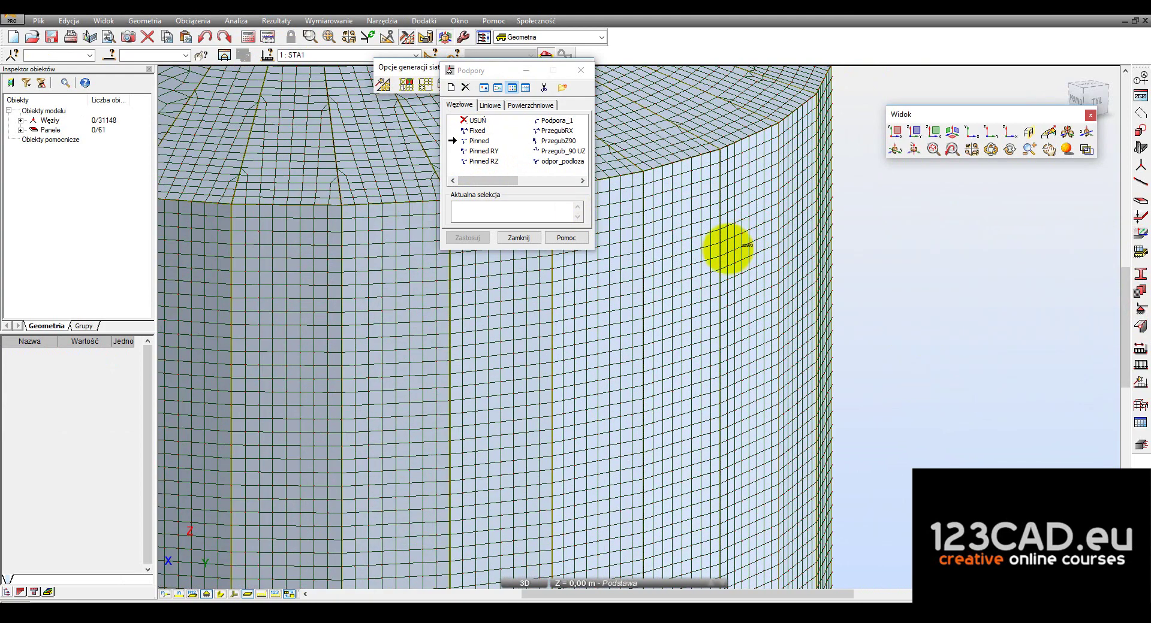
scroll(746, 247, up, 1)
scroll(749, 247, up, 1)
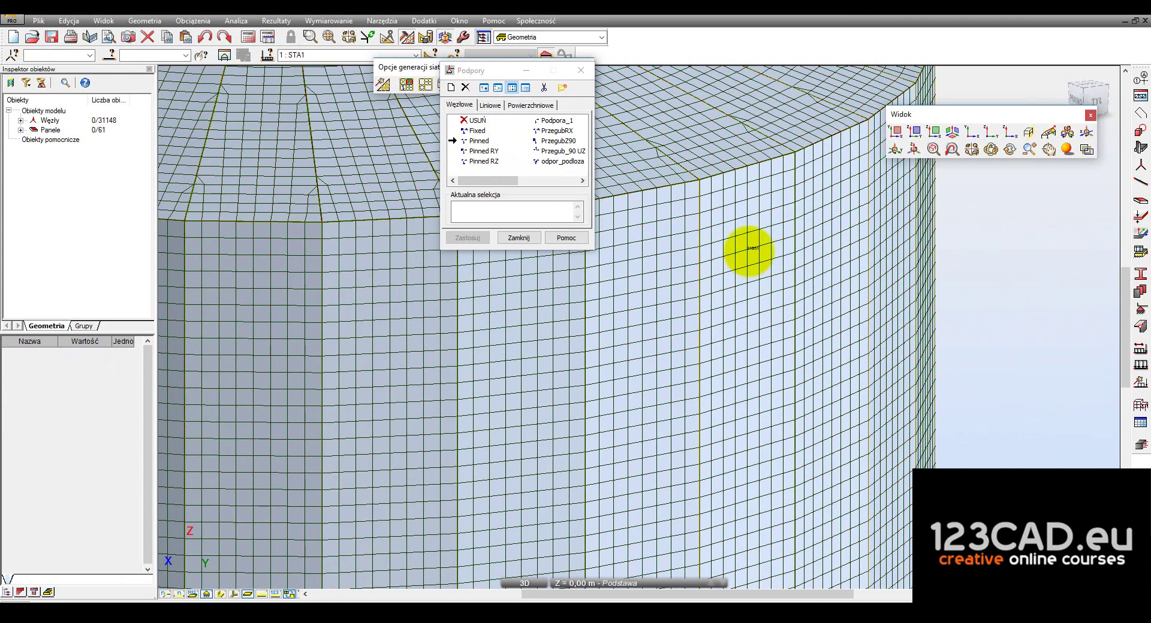
click(749, 251)
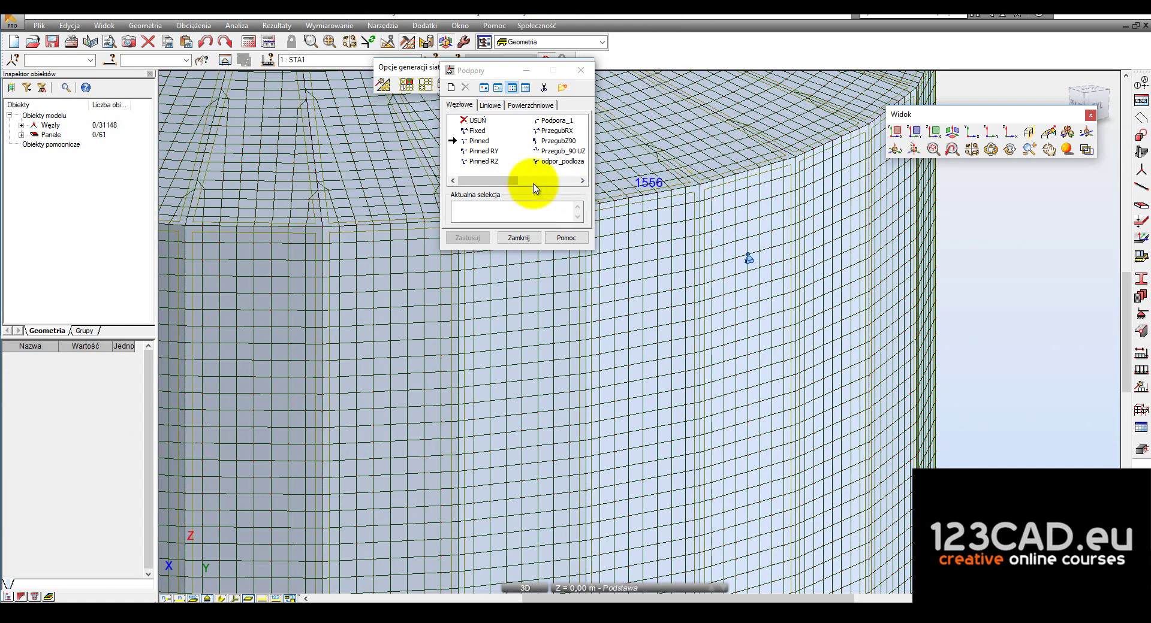
Switch to the top view of the tank roof and toggle the FE mesh display
click(1092, 94)
scroll(899, 317, down, 5)
scroll(803, 348, down, 3)
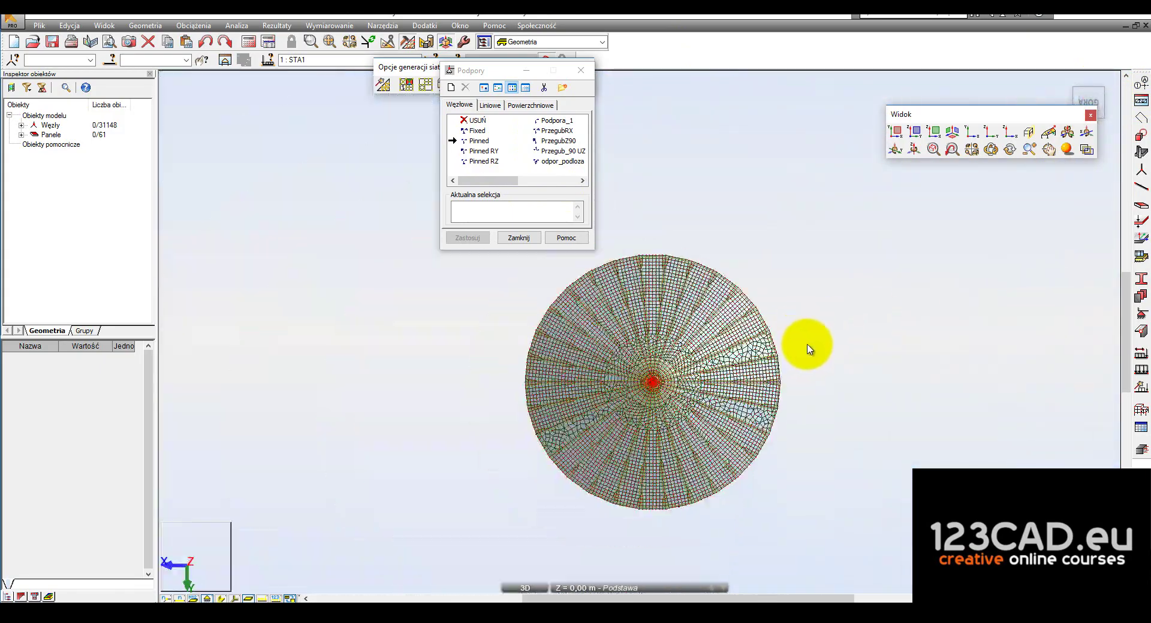
scroll(779, 420, up, 2)
scroll(719, 479, up, 2)
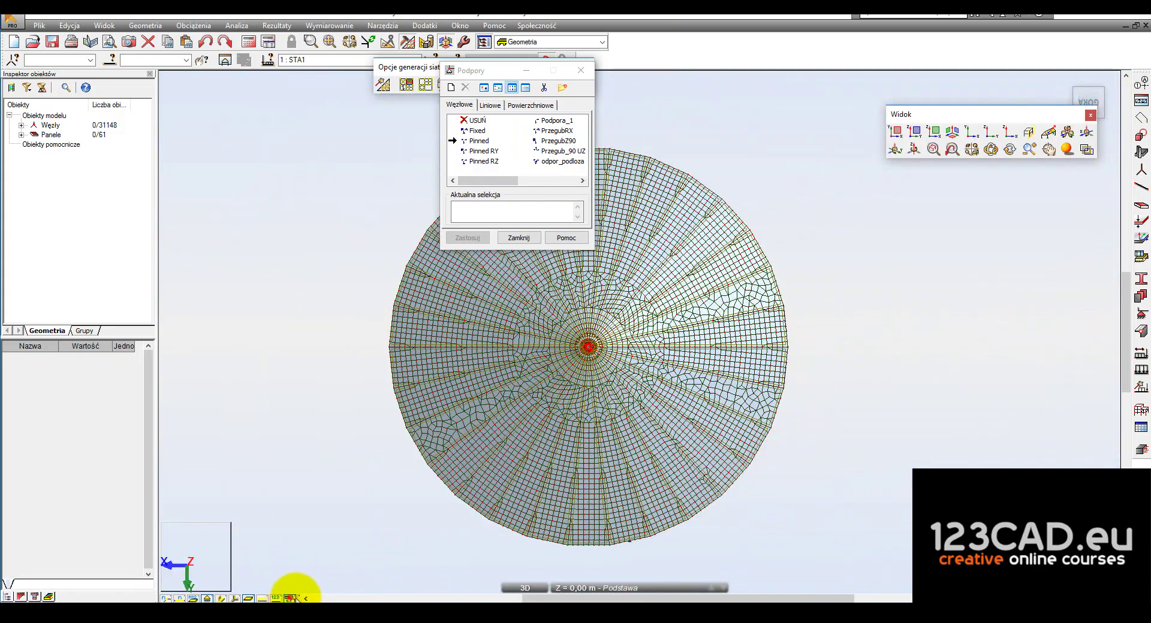
click(290, 598)
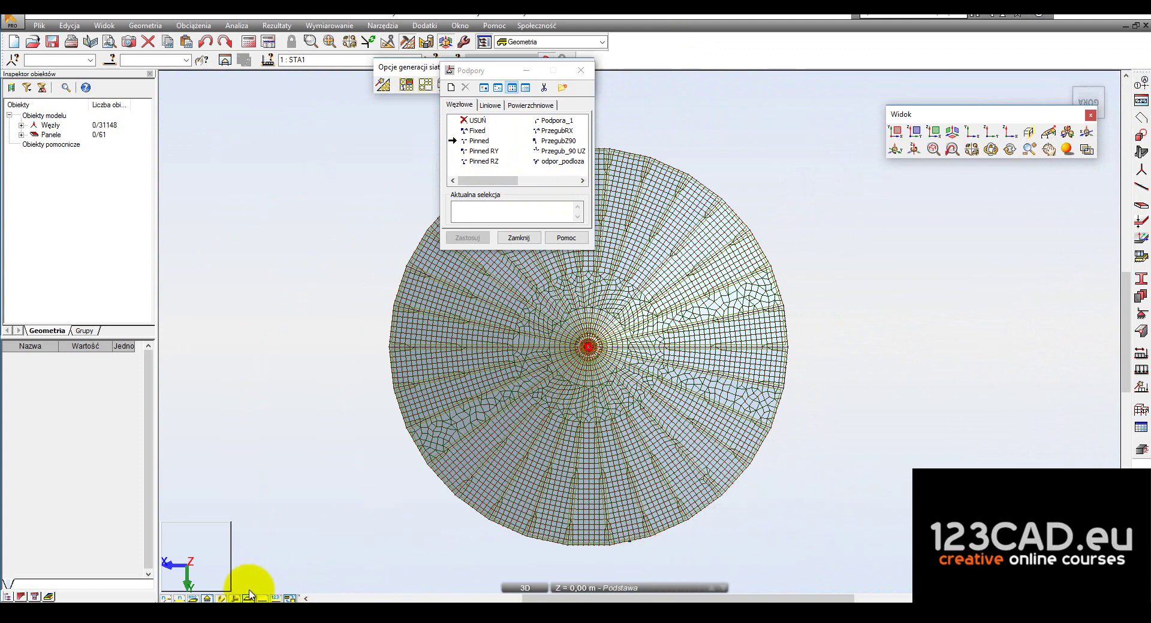
click(289, 598)
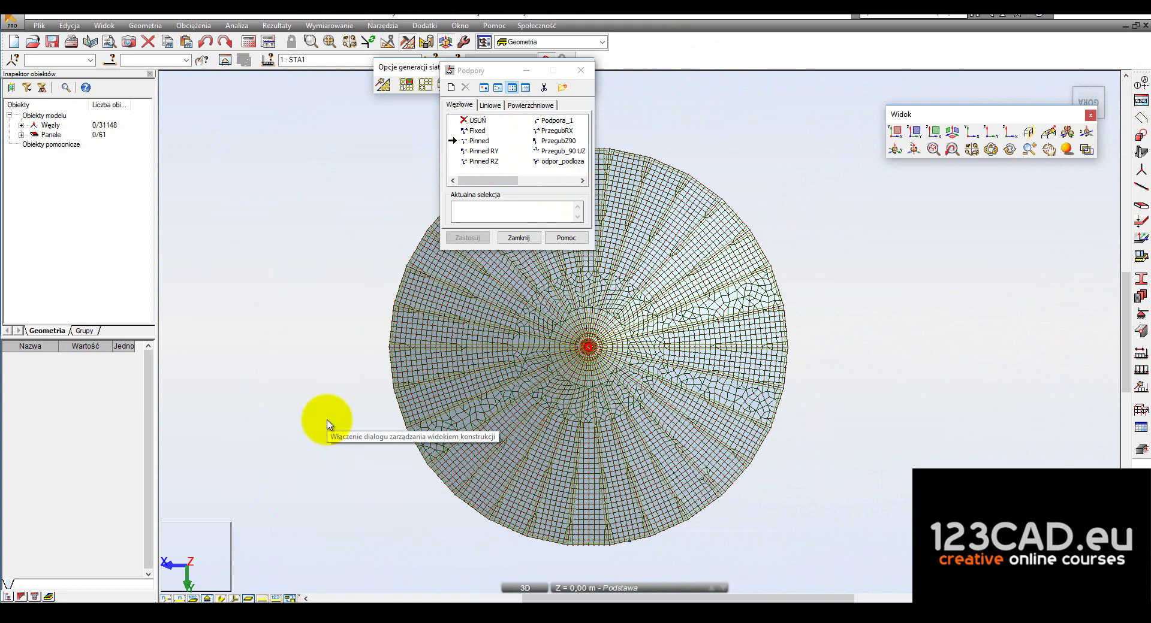
click(289, 597)
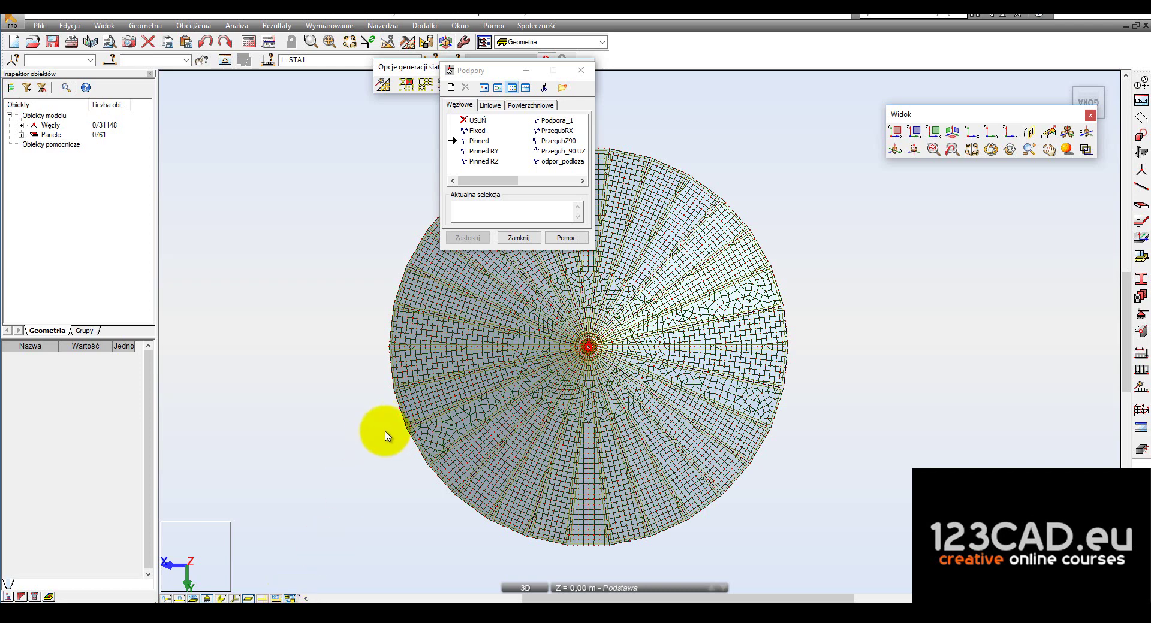
Close the Supports dialog with Zamknij and hide the FE mesh so the roof shows plain panels
click(514, 236)
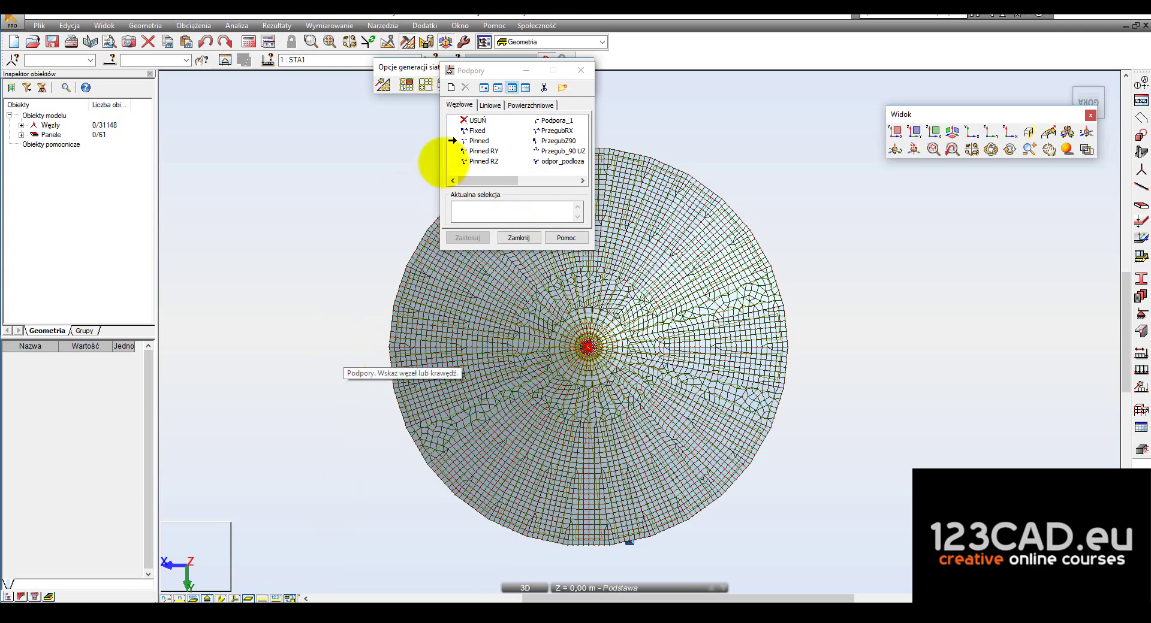
click(517, 238)
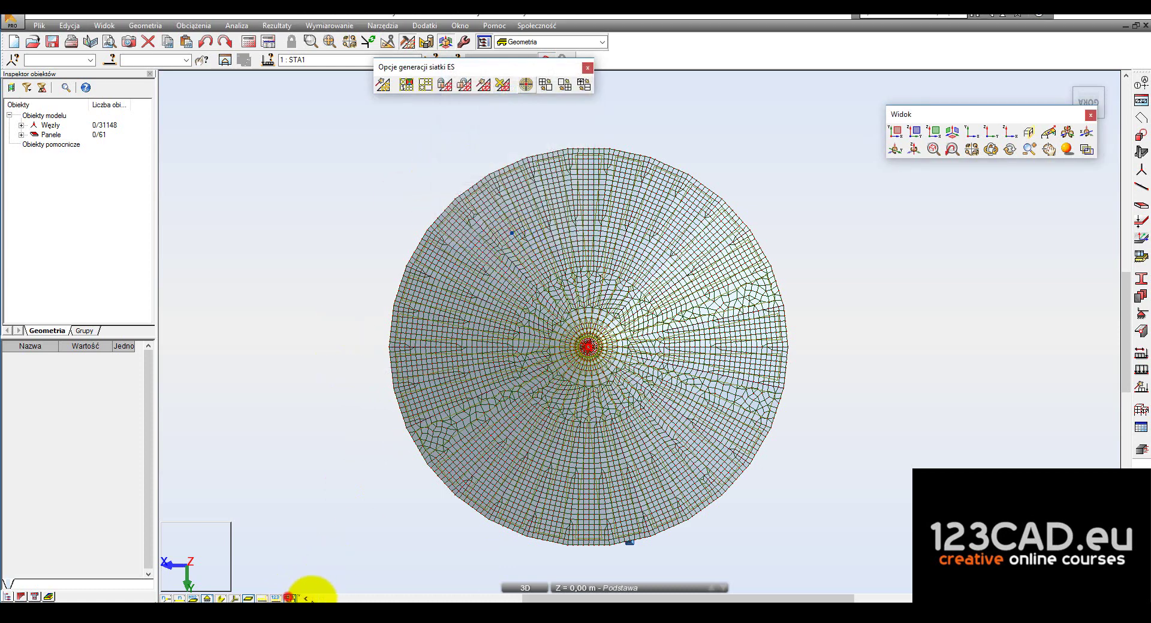
click(289, 597)
scroll(659, 515, up, 2)
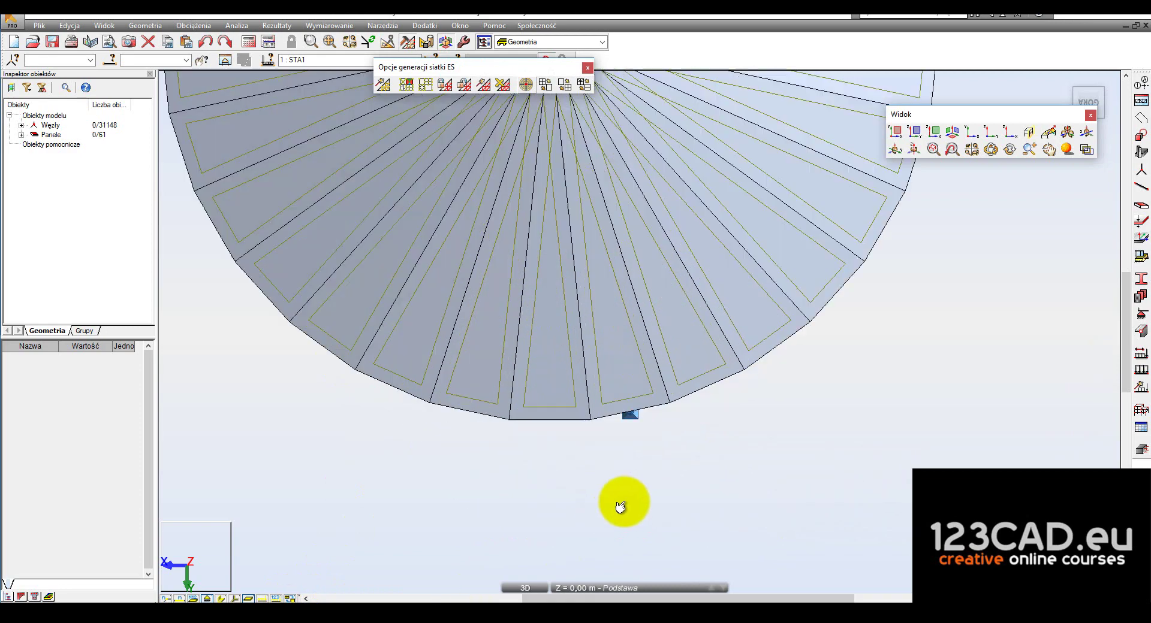
scroll(647, 455, down, 2)
scroll(623, 300, down, 1)
scroll(545, 377, up, 3)
scroll(581, 383, up, 3)
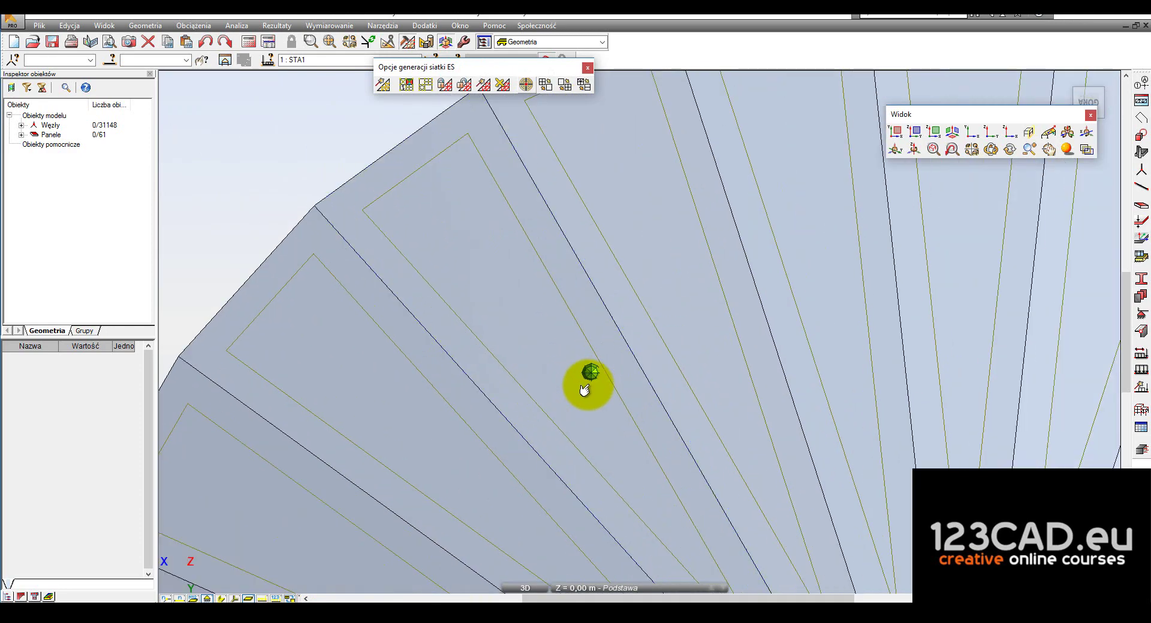
Inspect a roof panel, clear the selection and reopen the Supports definitions
click(577, 388)
scroll(577, 387, down, 2)
scroll(548, 347, down, 2)
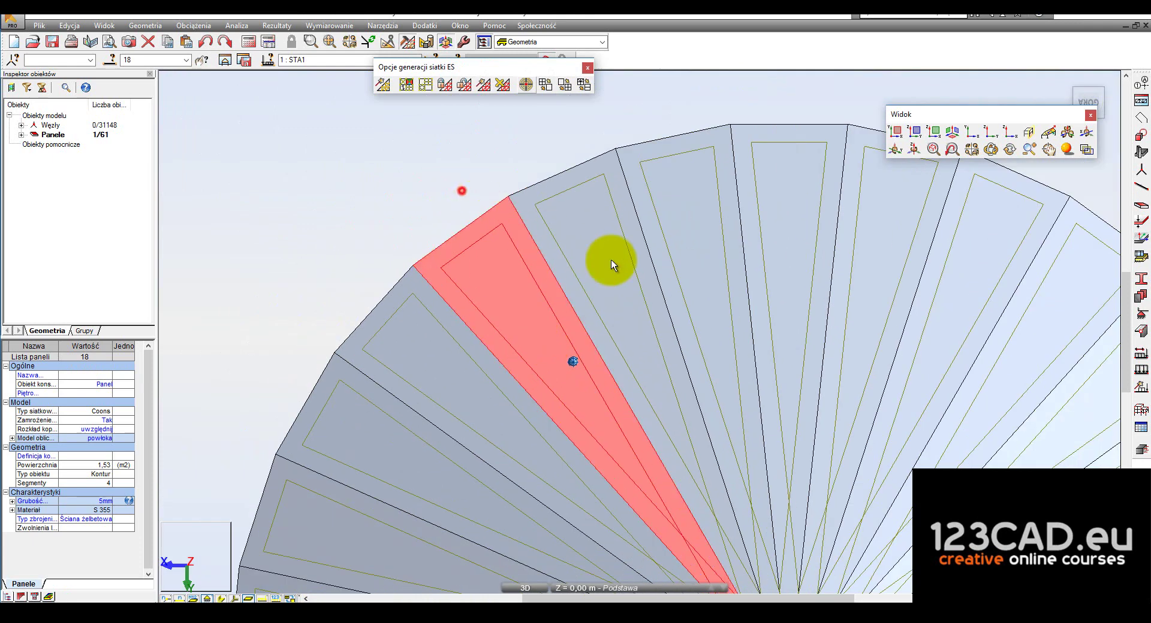
click(461, 190)
click(1138, 330)
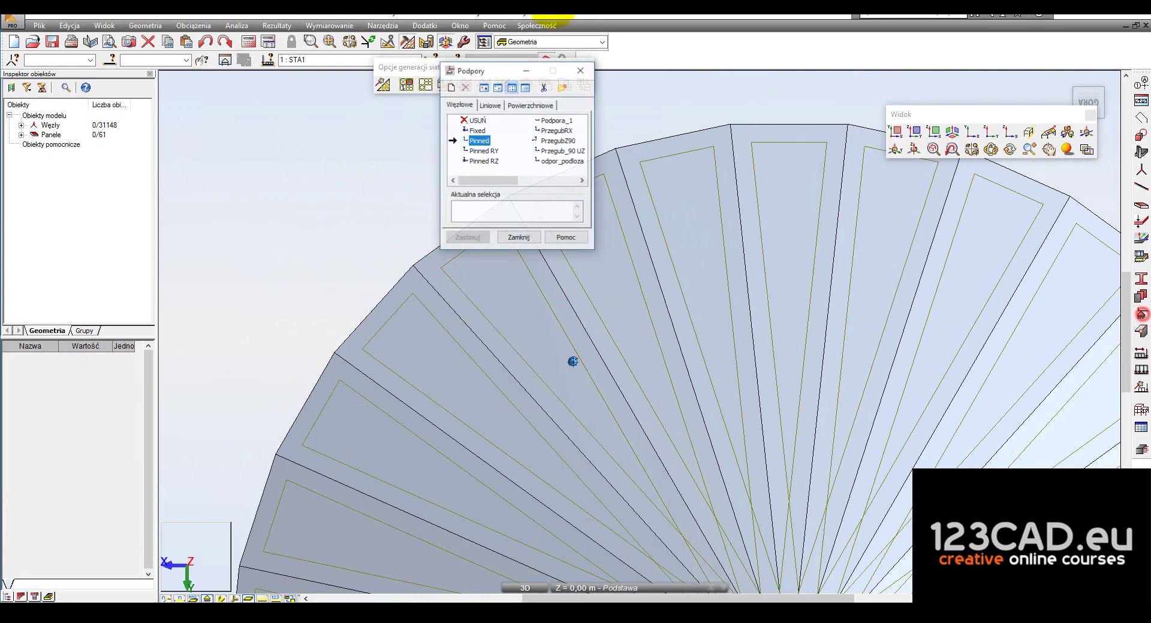
Remove supports from all nodes by choosing USUŃ with selection 'wsz' and applying
click(477, 121)
click(474, 210)
text(w)
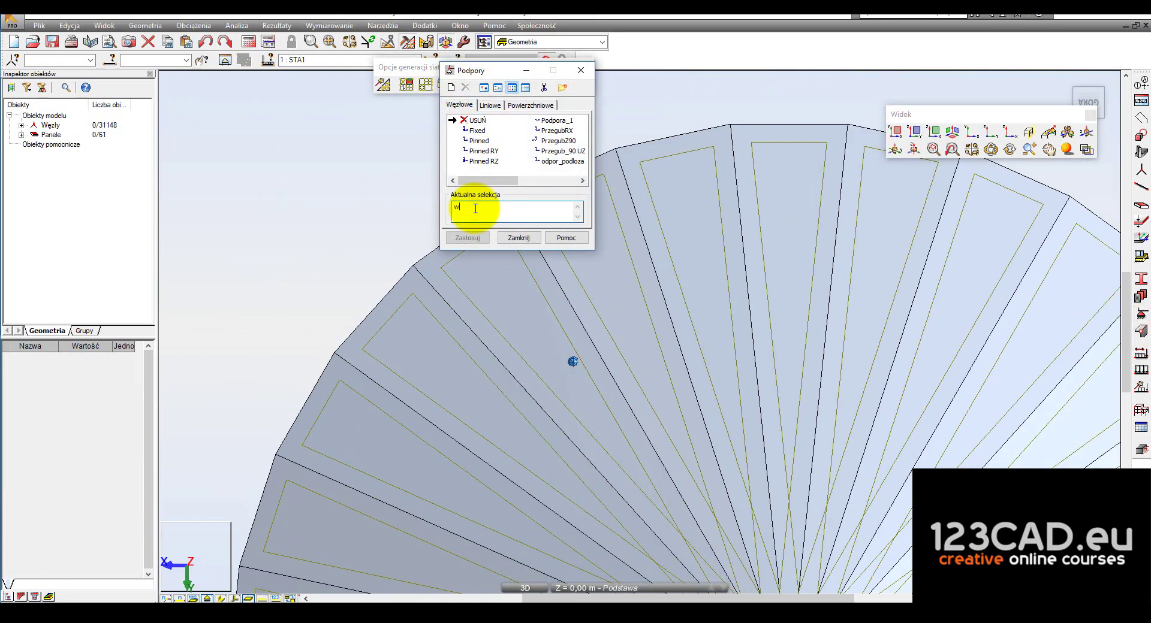
text(sz)
click(467, 237)
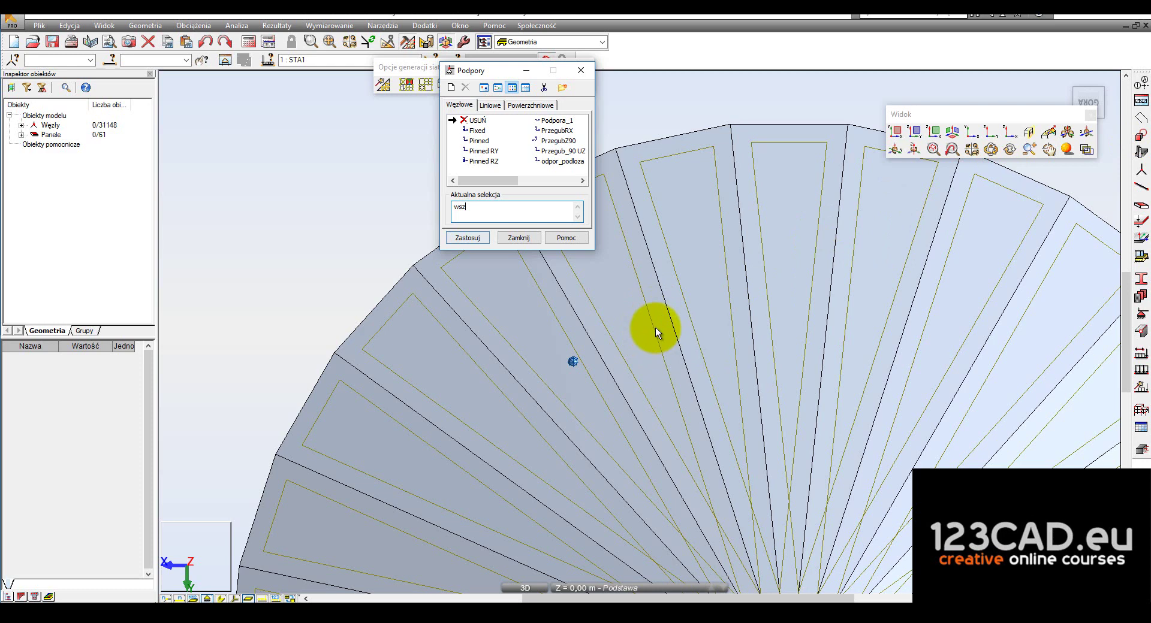
Return to selection mode with Zaznacz, orbit the tank and select wall panel 45
scroll(650, 330, down, 3)
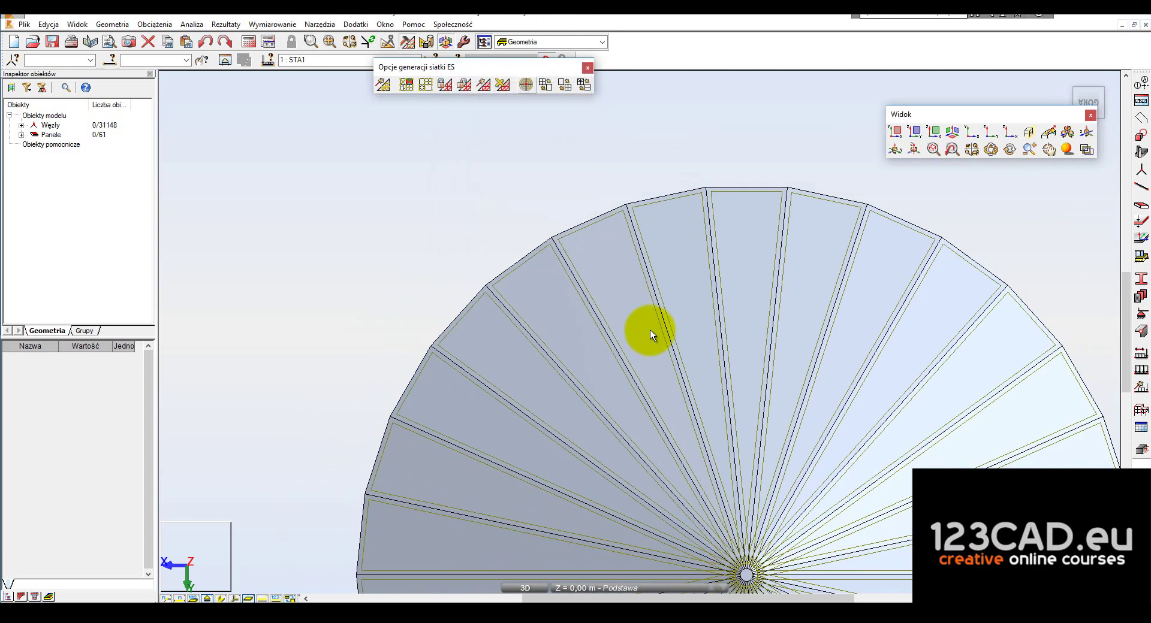
scroll(530, 279, down, 3)
scroll(551, 379, up, 1)
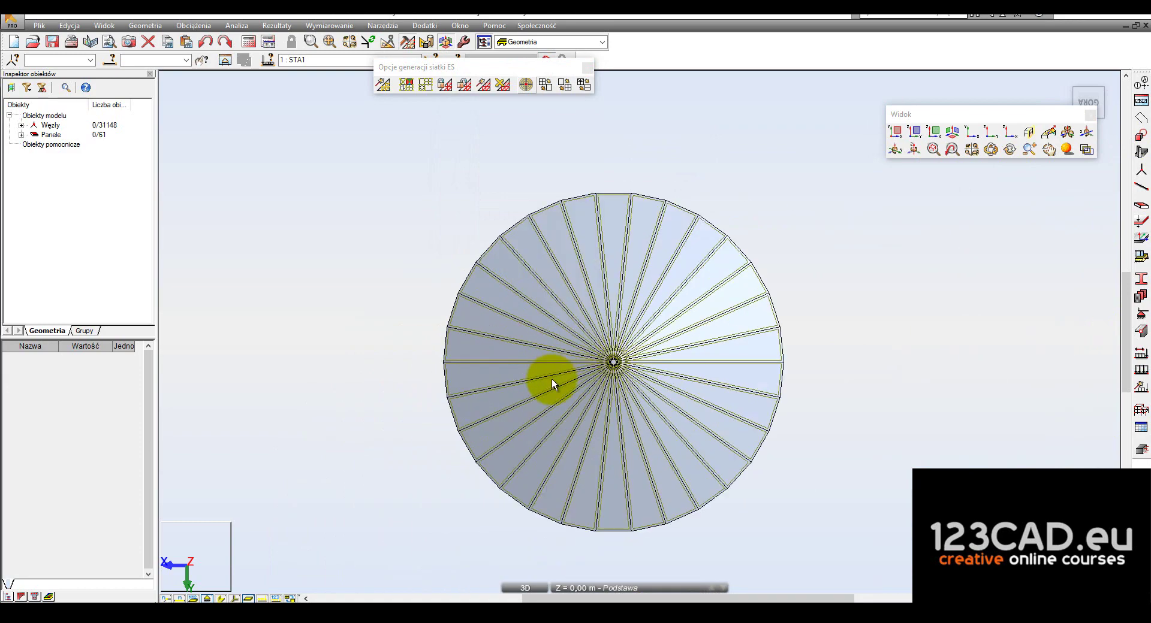
right_click(776, 537)
click(750, 383)
scroll(652, 553, up, 2)
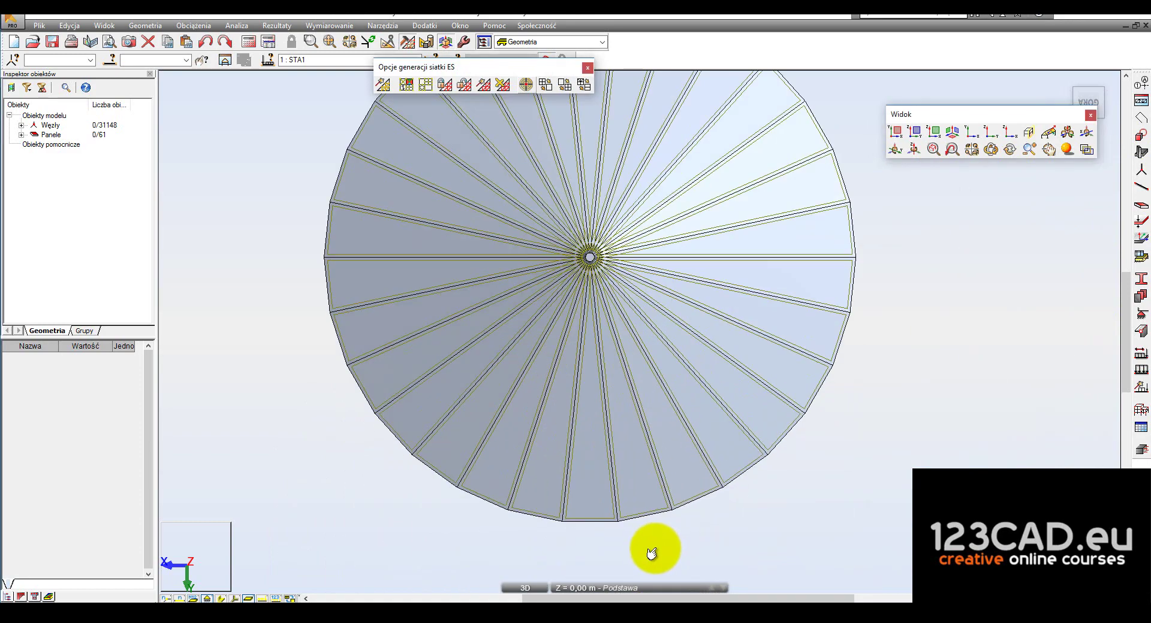
mouse_move(658, 550)
shift+middle_down()
mouse_move(673, 514)
mouse_move(621, 317)
shift+middle_up()
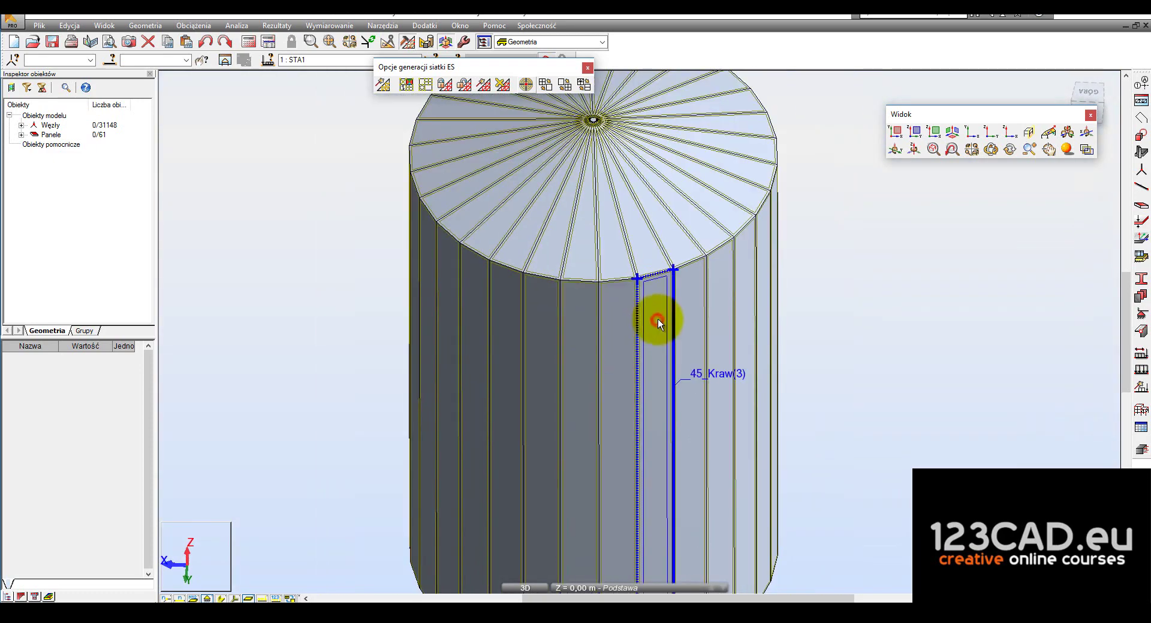
scroll(658, 323, down, 2)
click(669, 359)
Add panels 46, 16 and 15 to the selection, switching between top and 3D views
click(1011, 132)
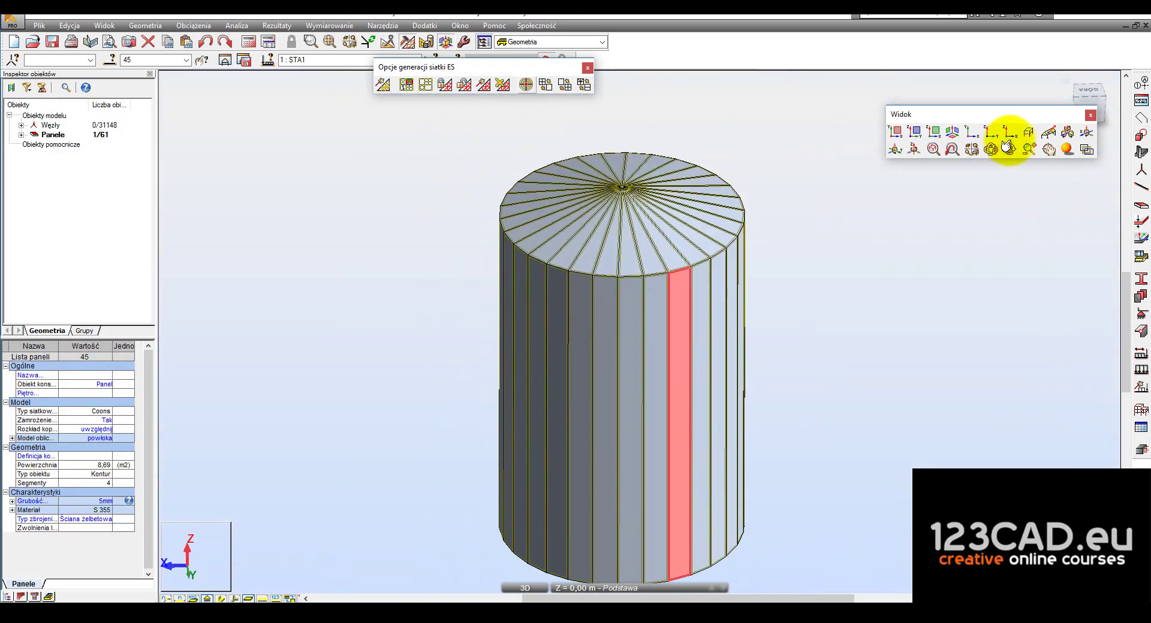
click(1091, 93)
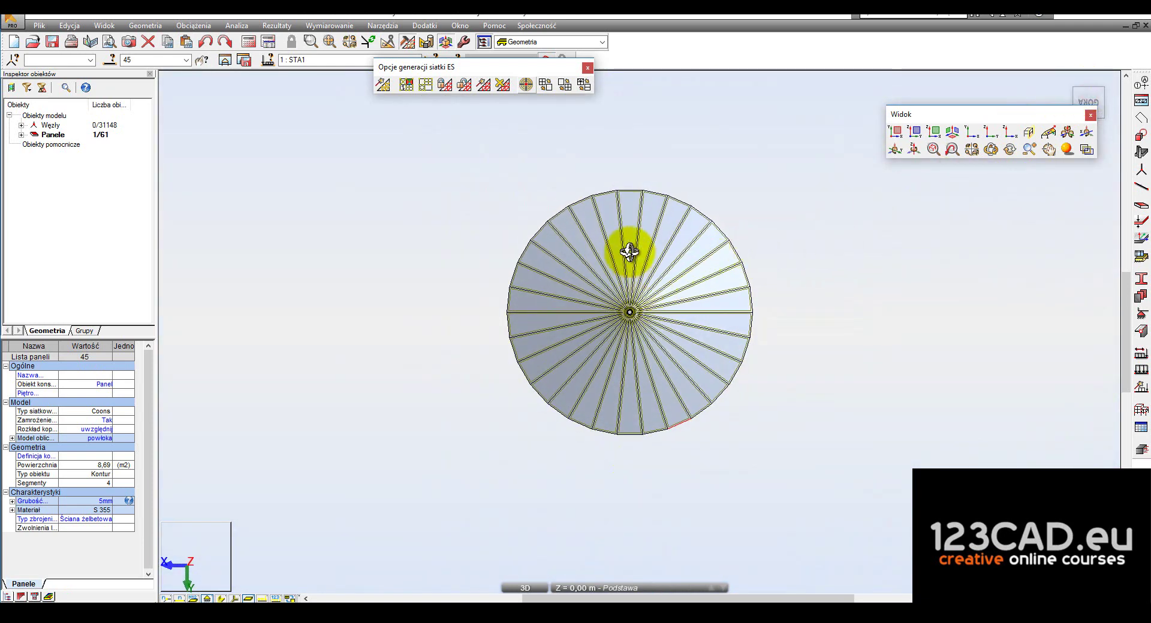
scroll(595, 208, up, 1)
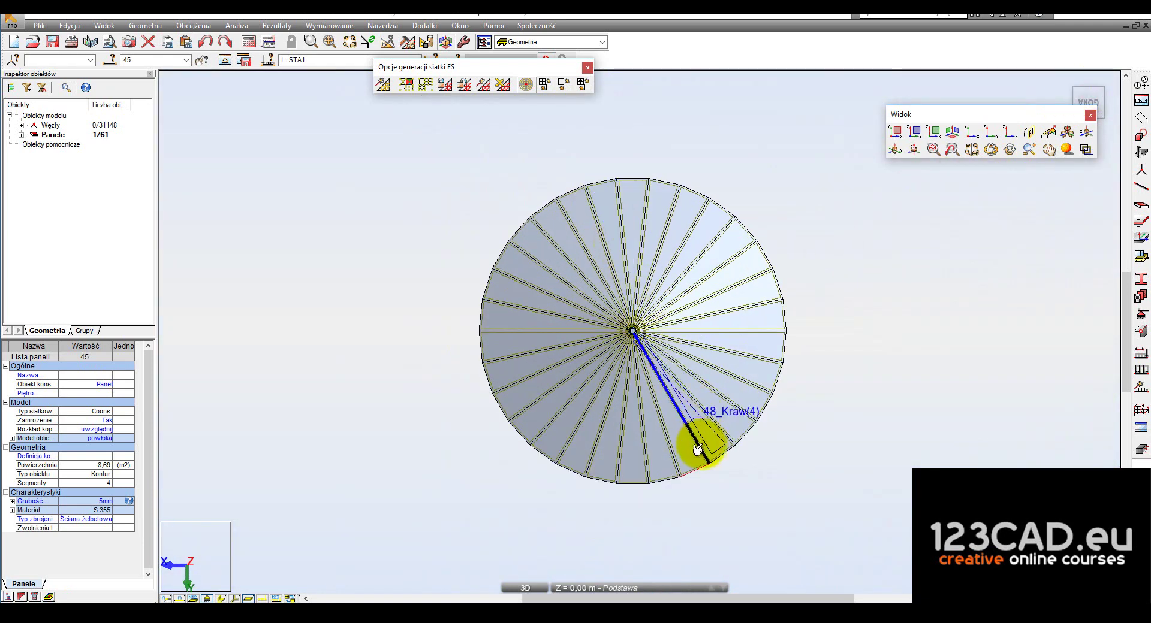
click(668, 396)
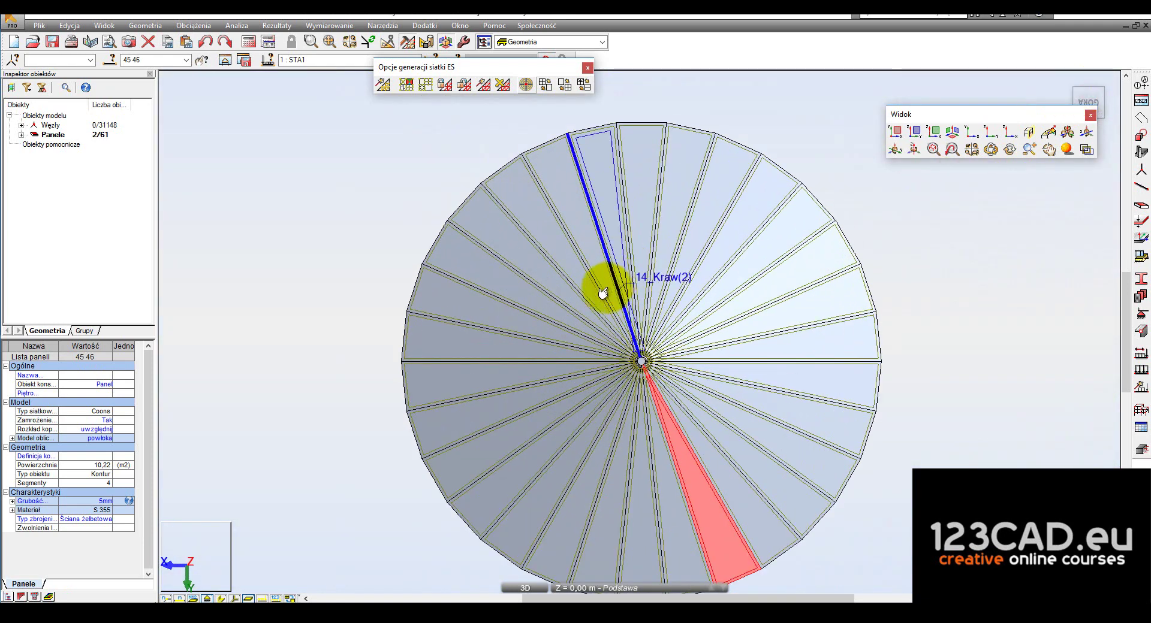
scroll(609, 307, up, 2)
click(617, 306)
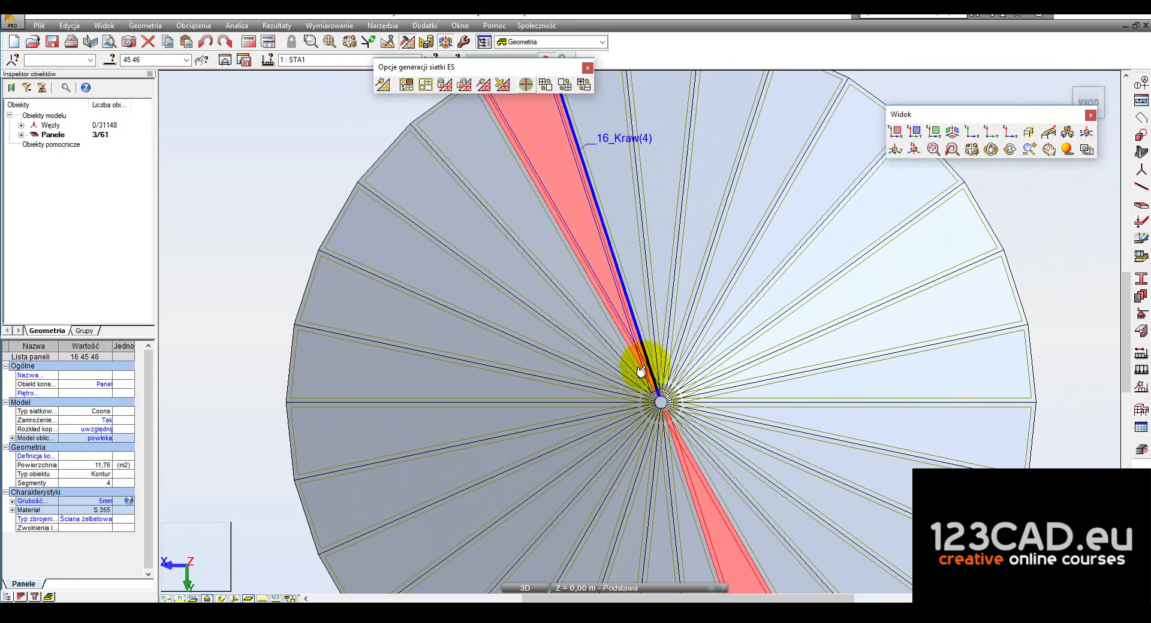
scroll(641, 372, down, 2)
scroll(689, 213, down, 1)
mouse_move(707, 470)
shift+middle_down()
mouse_move(776, 427)
mouse_move(766, 378)
mouse_move(702, 438)
mouse_move(685, 413)
shift+middle_up()
scroll(644, 223, up, 2)
click(651, 230)
scroll(704, 329, down, 2)
scroll(789, 363, down, 2)
Isolate the selected panels, then restore the full frame with the FE mesh displayed
click(225, 60)
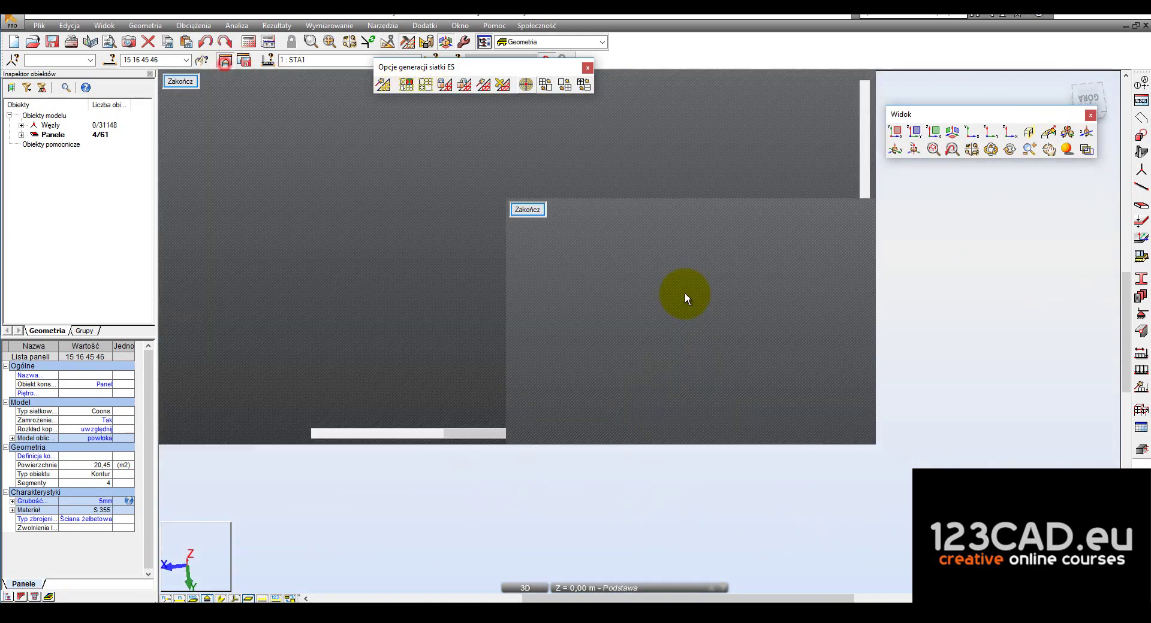
click(534, 326)
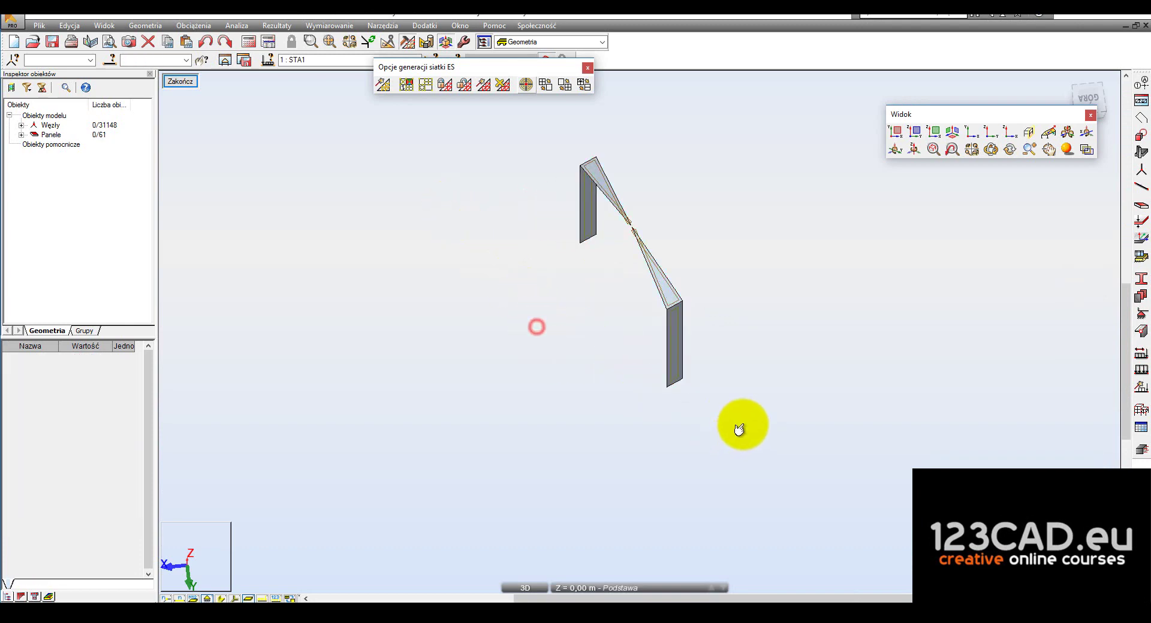
shift+middle_drag(739, 430, 745, 386)
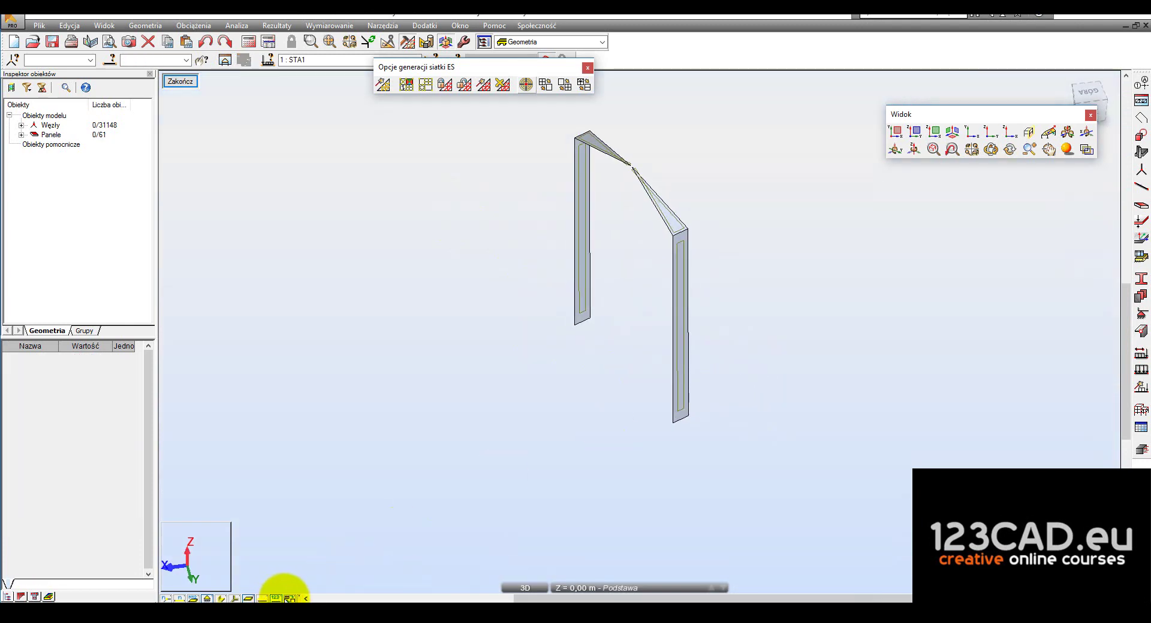
click(289, 598)
scroll(704, 232, up, 3)
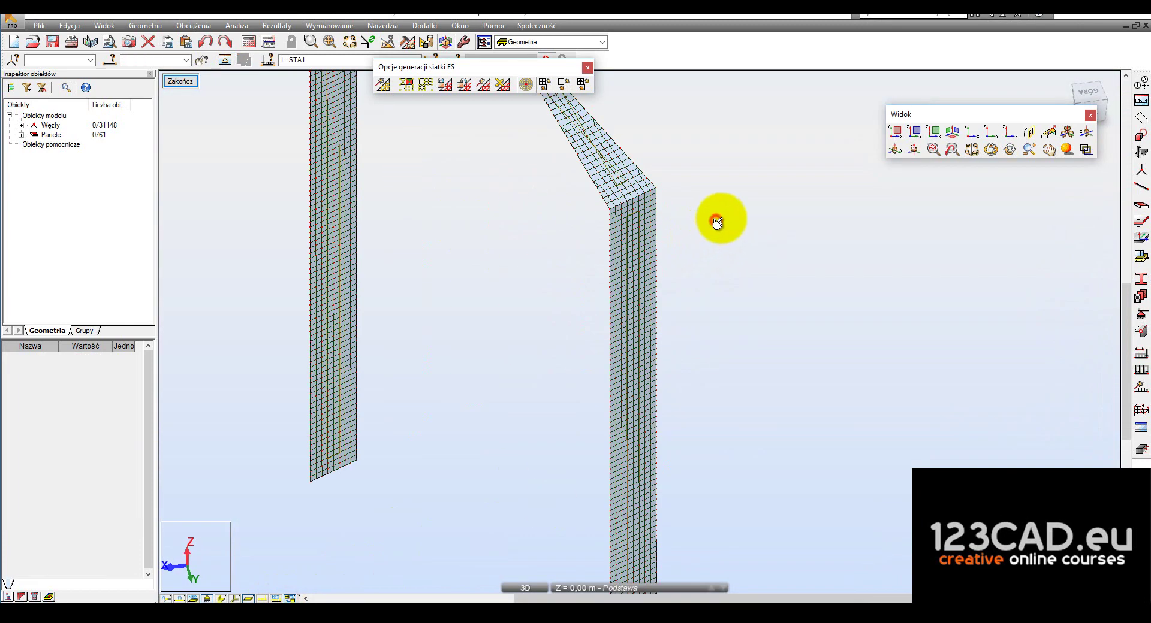
scroll(766, 231, down, 3)
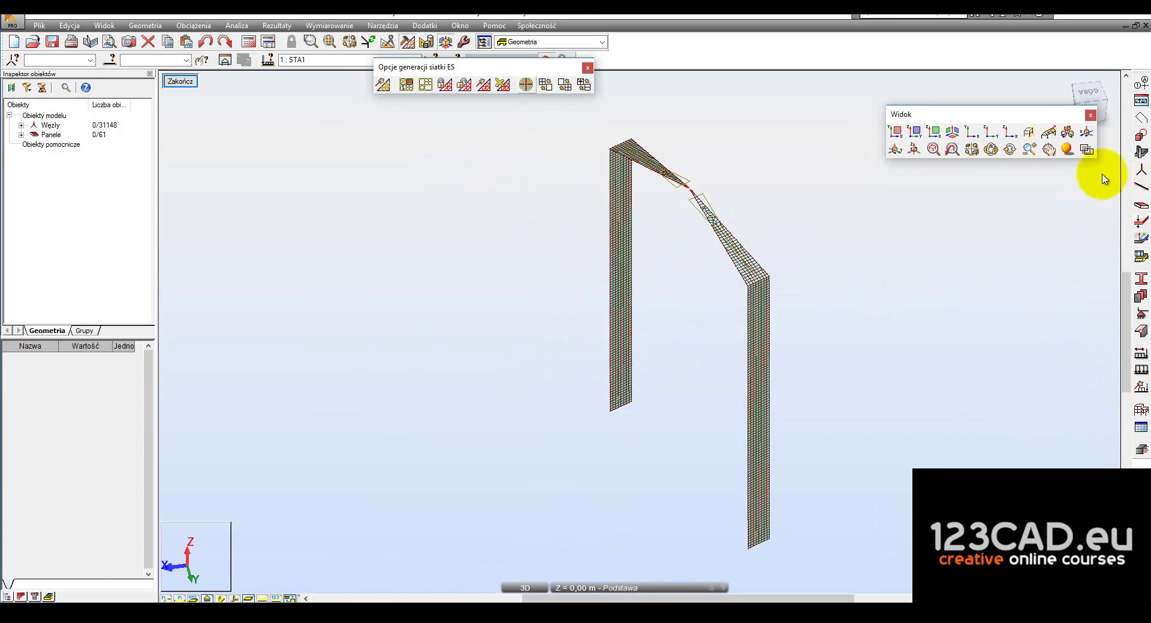
Open the Supports window and select Fixed as the nodal support type
click(1142, 314)
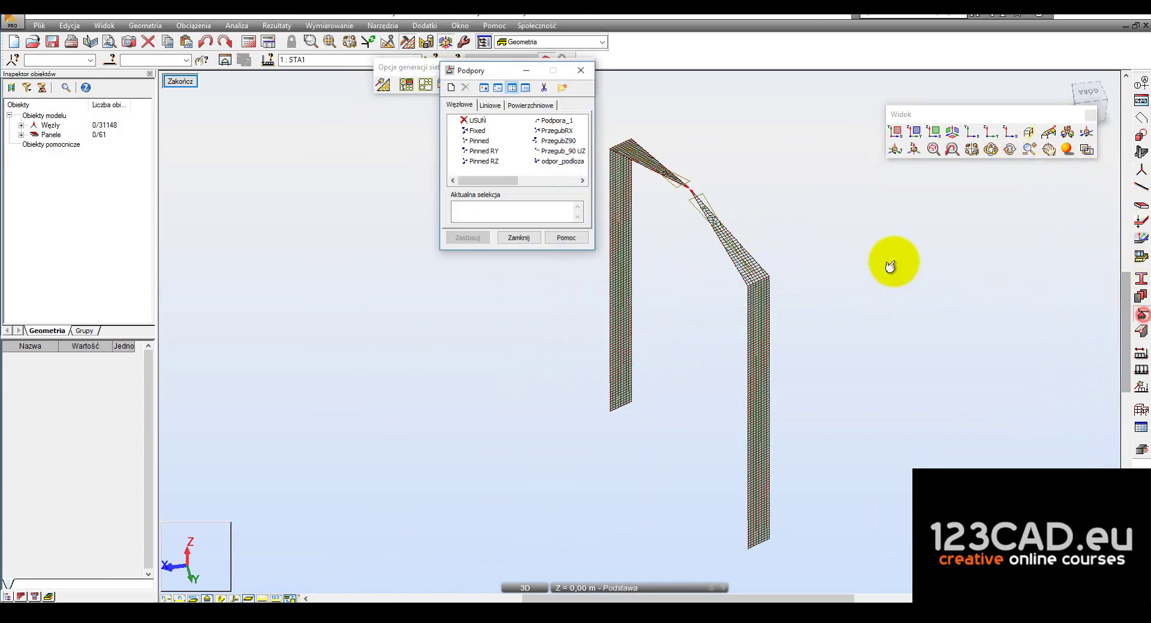
click(474, 130)
scroll(772, 328, up, 3)
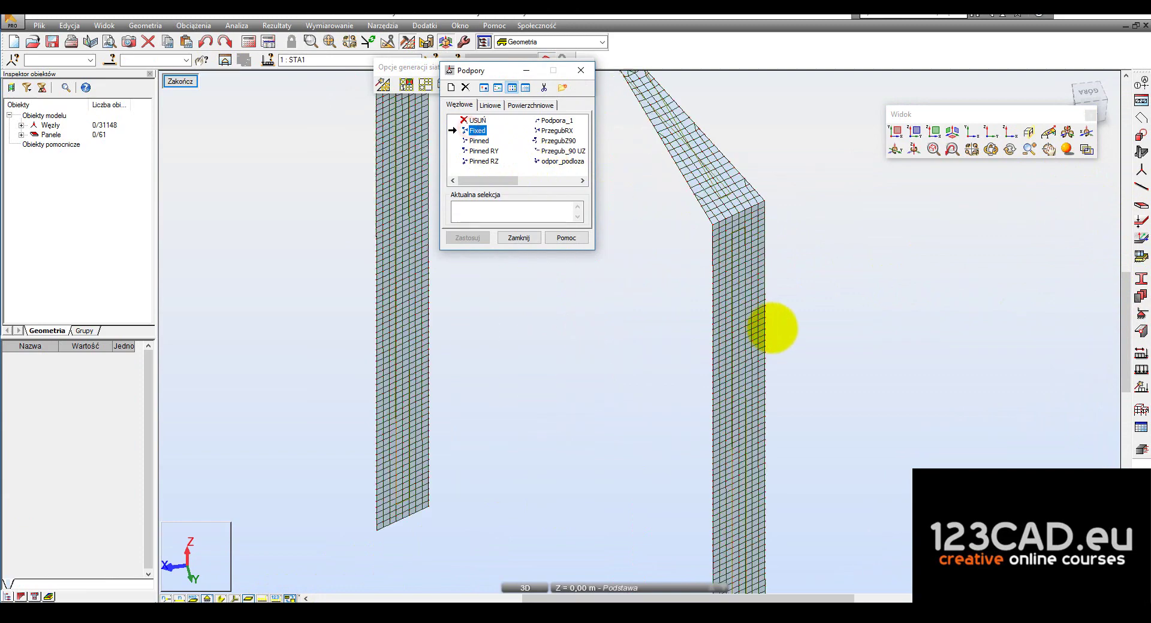
scroll(740, 282, up, 2)
scroll(743, 285, up, 2)
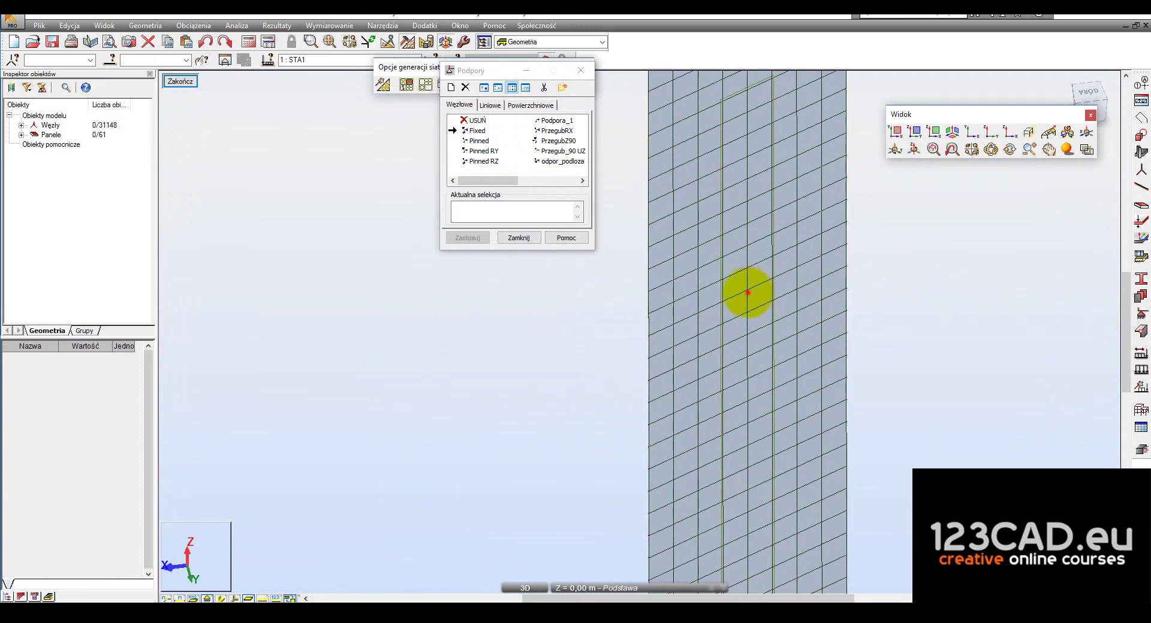
scroll(788, 303, down, 2)
scroll(876, 328, down, 3)
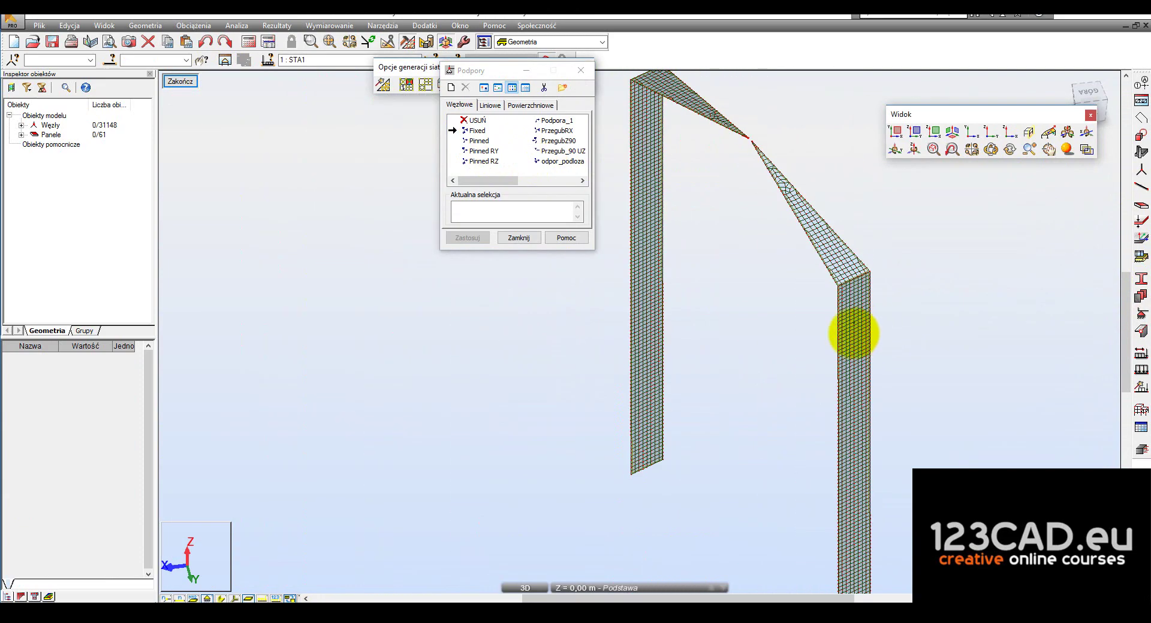
scroll(825, 357, down, 1)
scroll(732, 303, up, 1)
scroll(669, 273, up, 3)
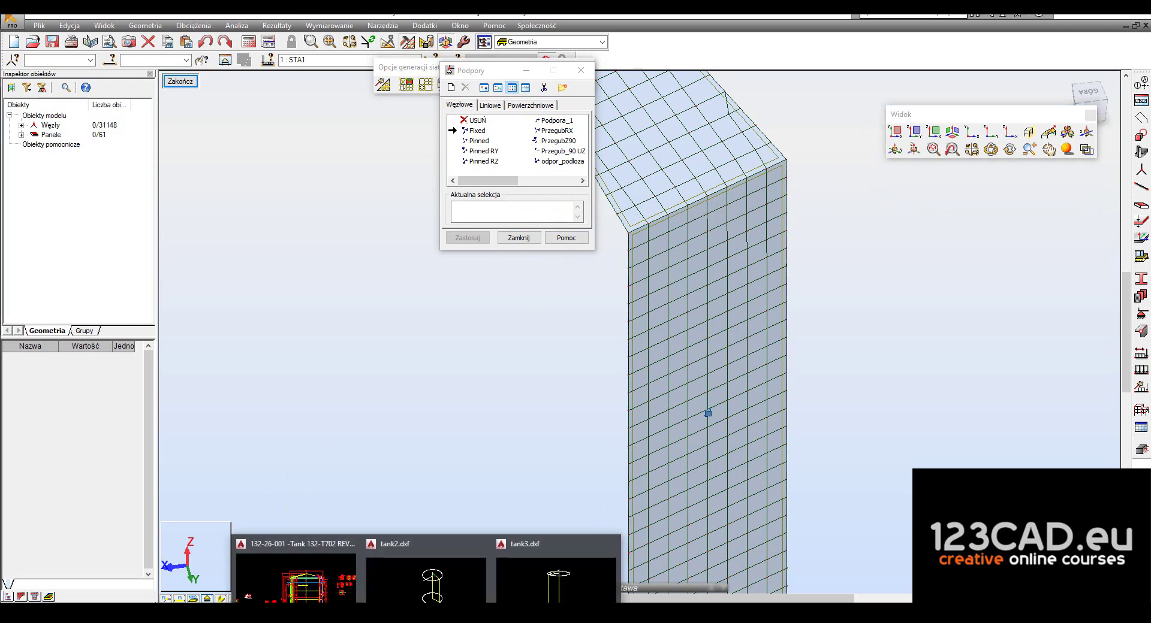
In the AutoCAD tank drawing, place a 300 aligned dimension beside nozzle X6 using DIMALIGNED
click(298, 569)
mouse_move(658, 287)
middle_down()
mouse_move(686, 313)
mouse_move(734, 329)
middle_up()
text(al)
key(Return)
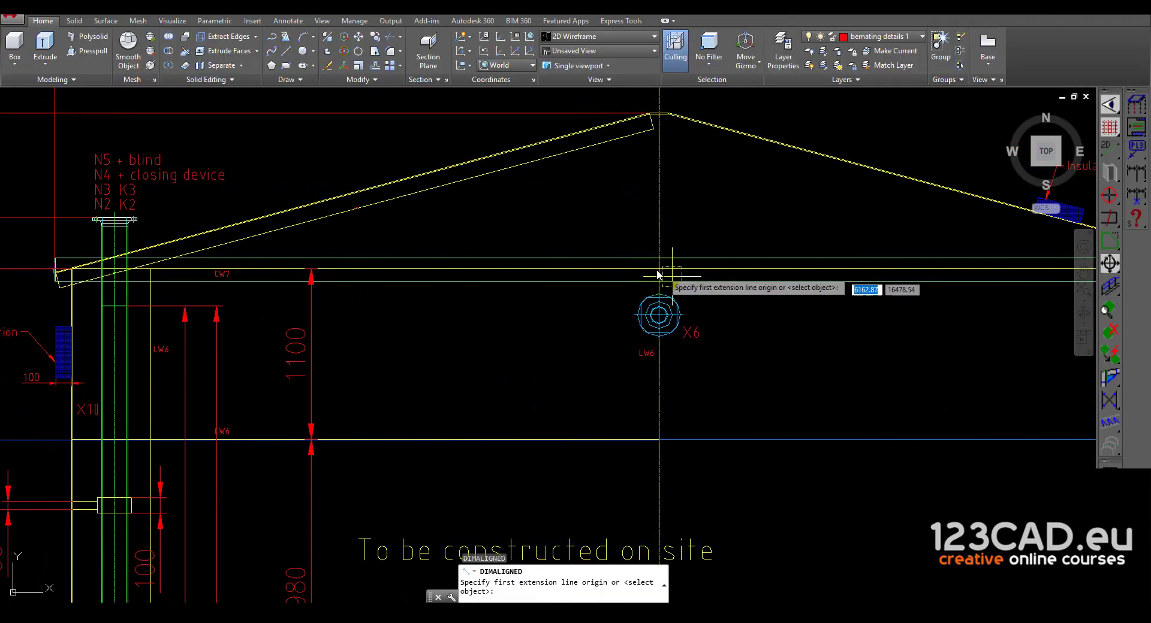
scroll(663, 271, up, 3)
click(657, 271)
click(646, 397)
click(552, 367)
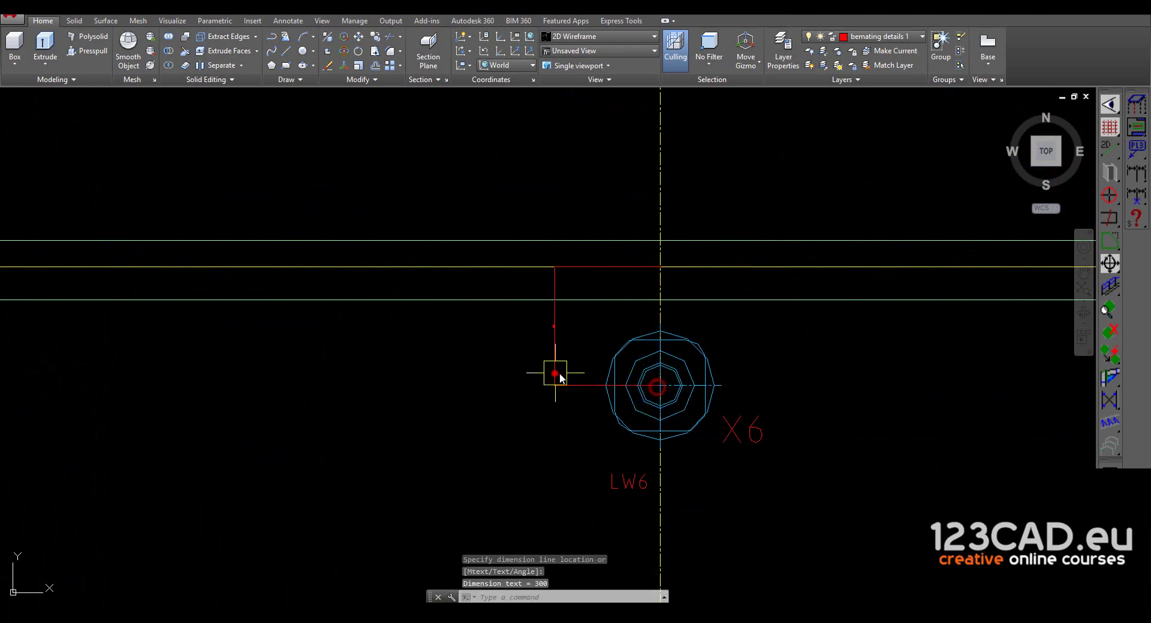
scroll(549, 359, up, 3)
scroll(522, 374, down, 5)
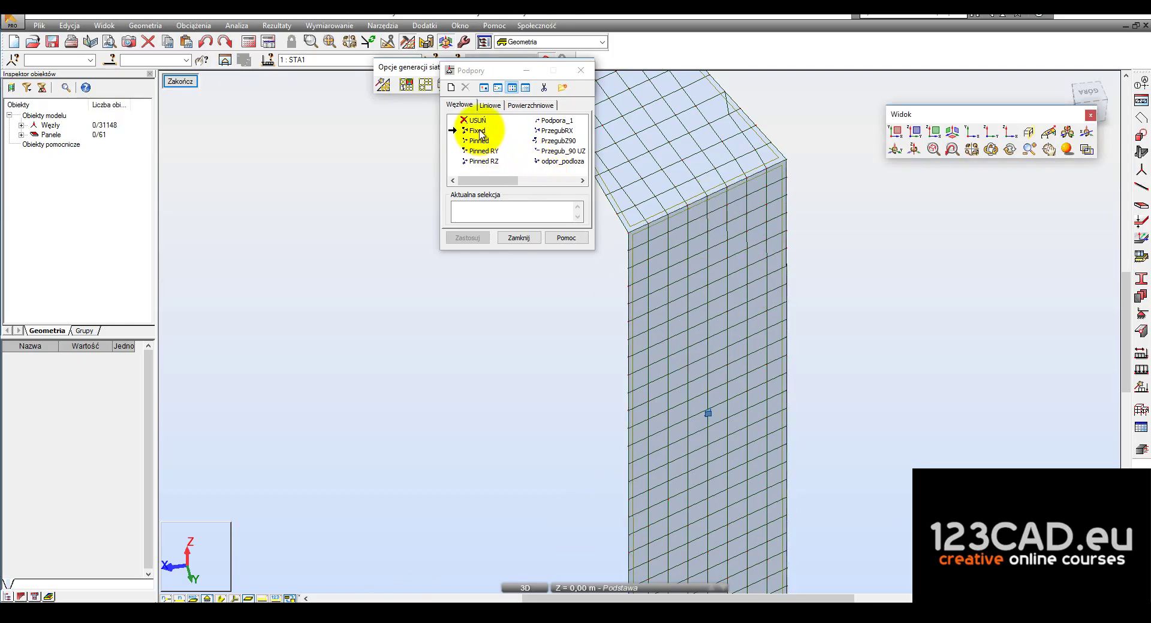
Delete the earlier support from the wall node and select the Pinned support type
click(709, 413)
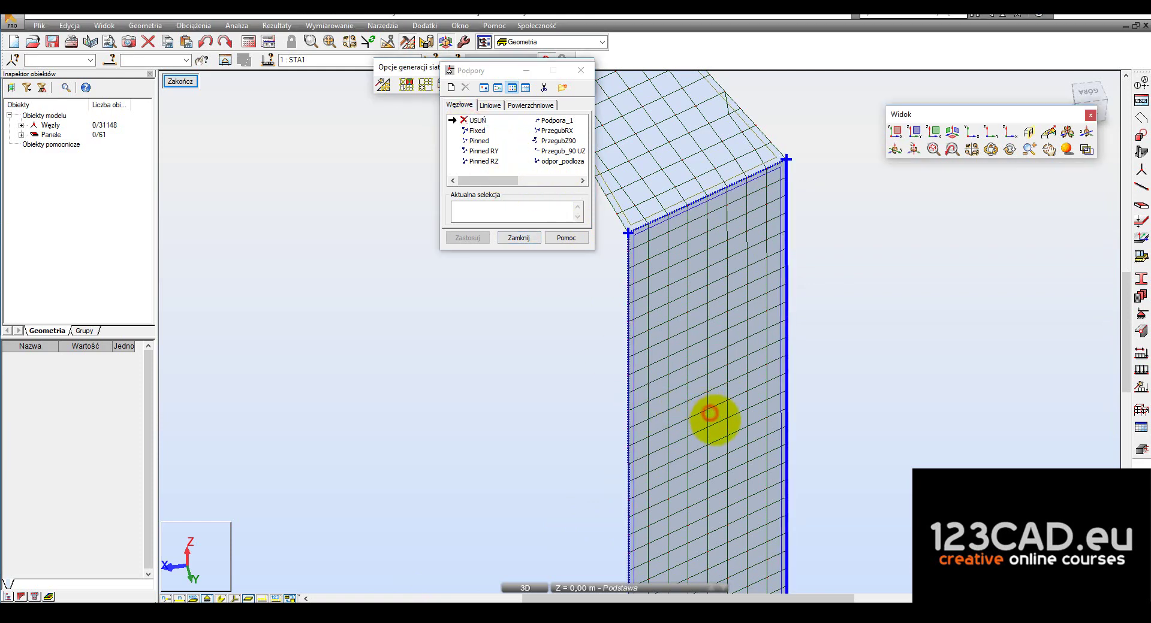
click(479, 141)
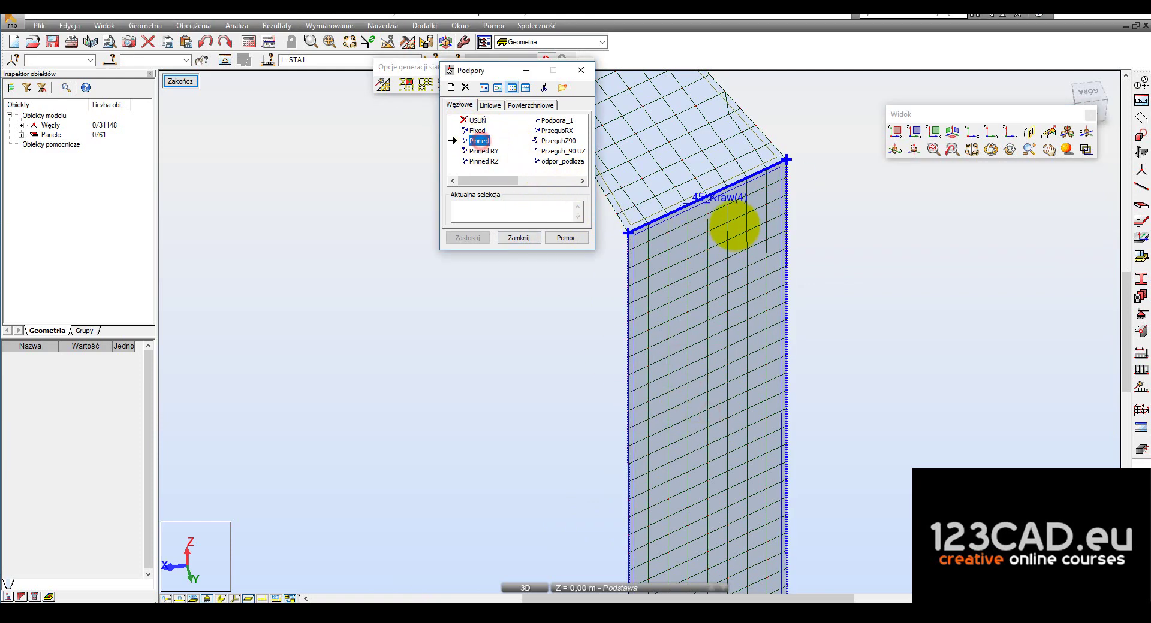
scroll(692, 188, up, 2)
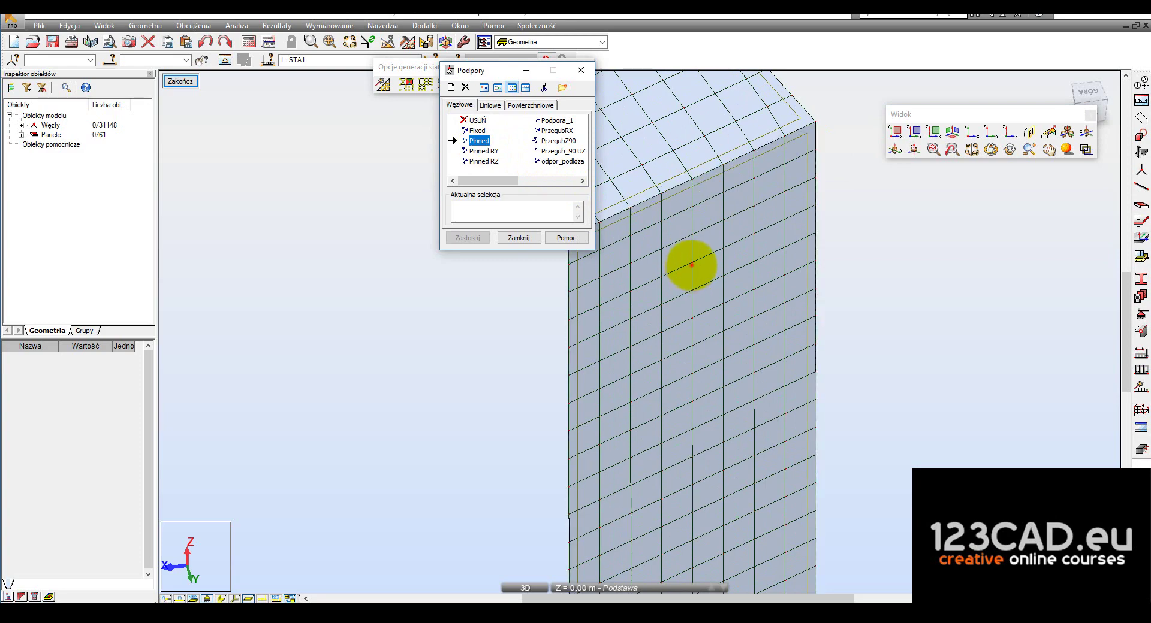
click(693, 265)
scroll(801, 277, down, 3)
scroll(873, 303, down, 3)
scroll(753, 364, down, 2)
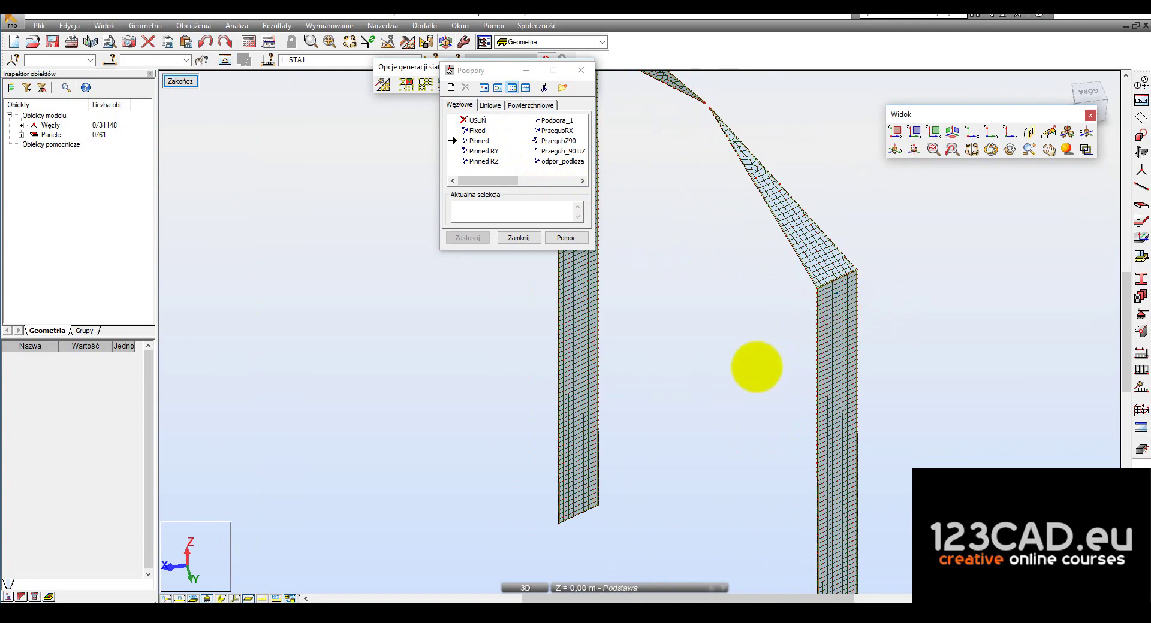
scroll(754, 379, up, 1)
Assign a Pinned support to a node near the top of a wall strip, then close Supports
shift+middle_drag(754, 379, 577, 277)
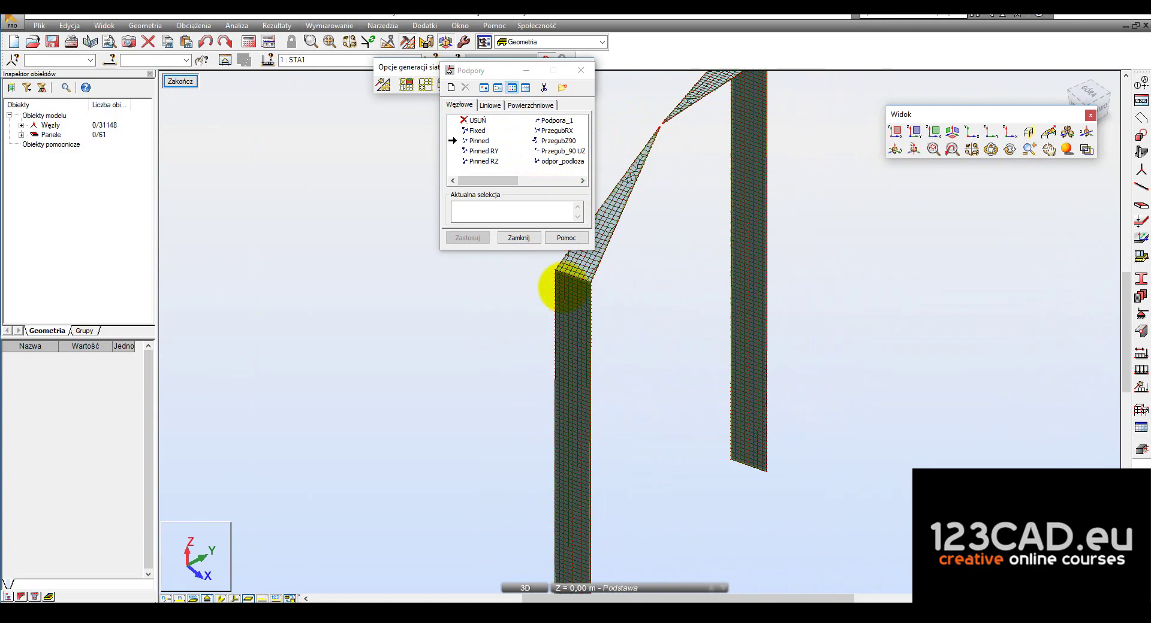
scroll(719, 287, up, 2)
scroll(720, 264, up, 2)
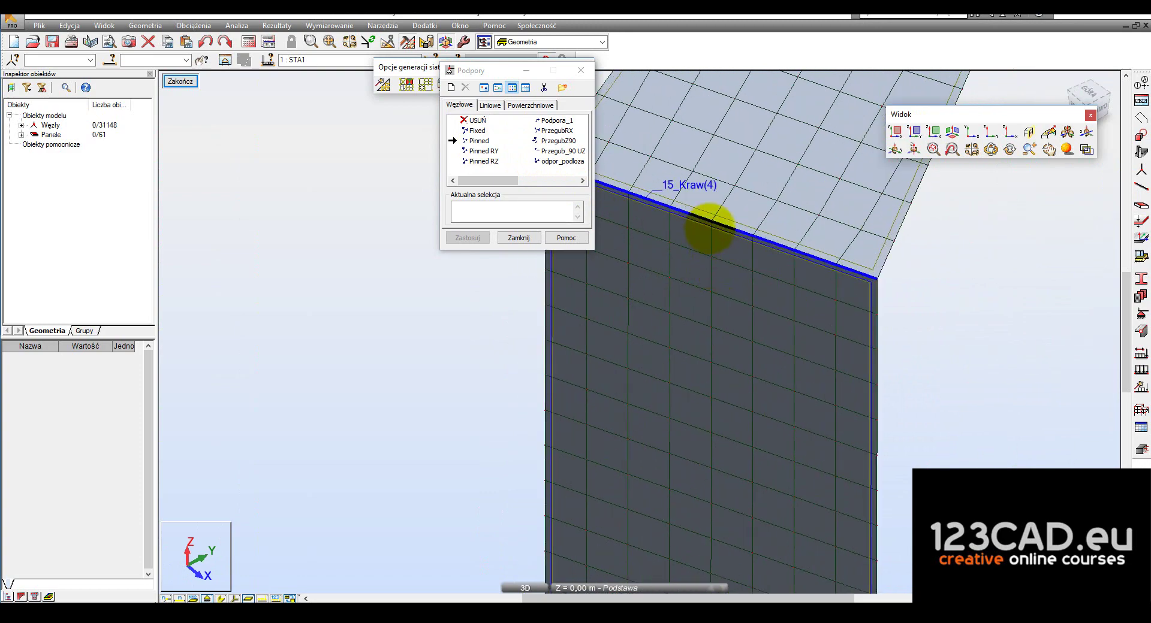
click(710, 329)
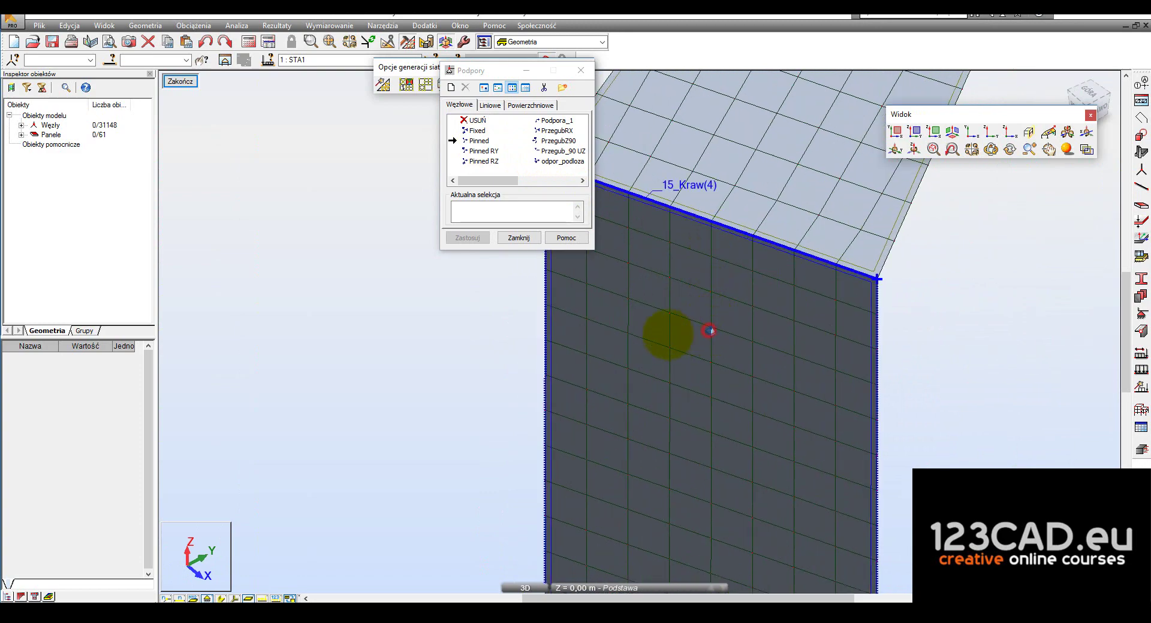
click(518, 238)
scroll(742, 360, down, 3)
scroll(773, 362, down, 2)
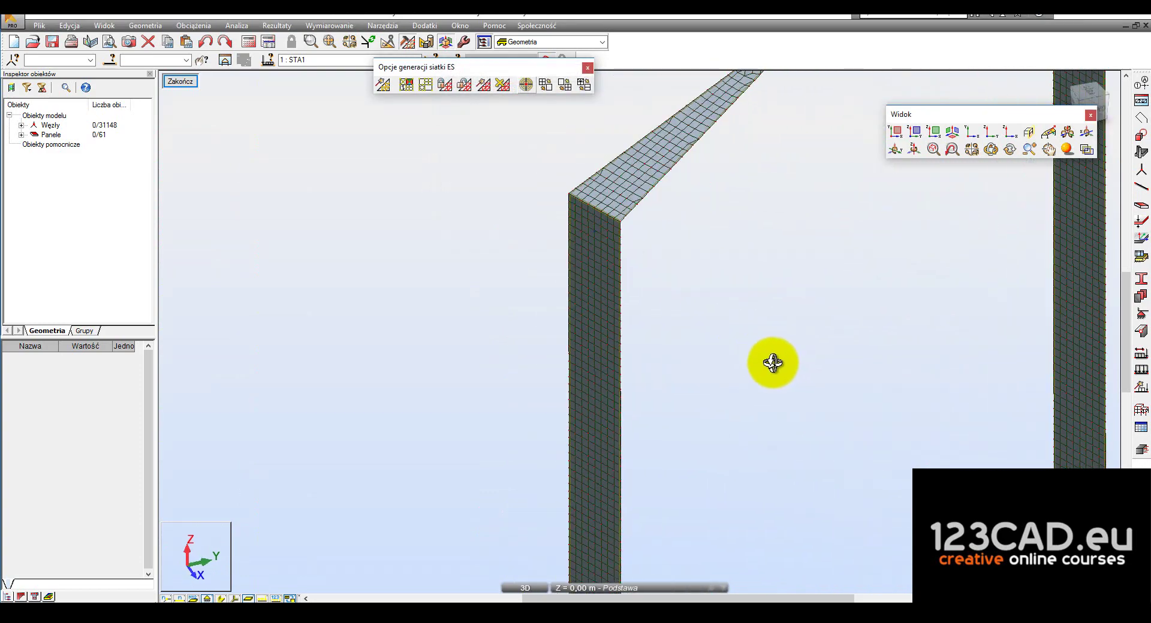
scroll(773, 362, down, 1)
scroll(591, 212, up, 2)
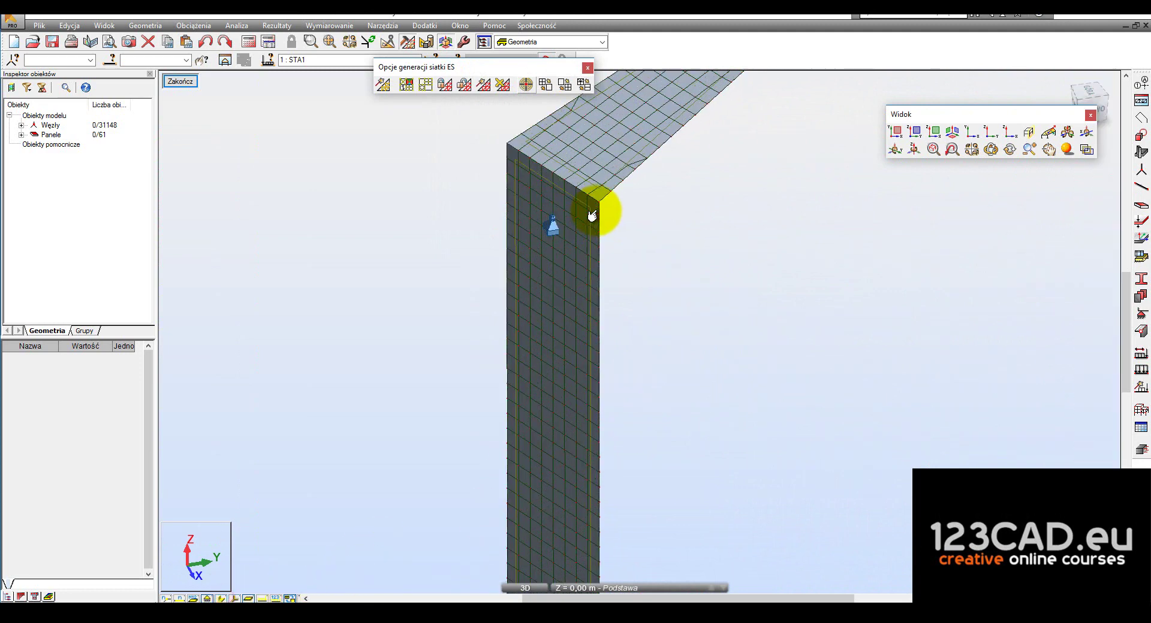
scroll(514, 247, up, 2)
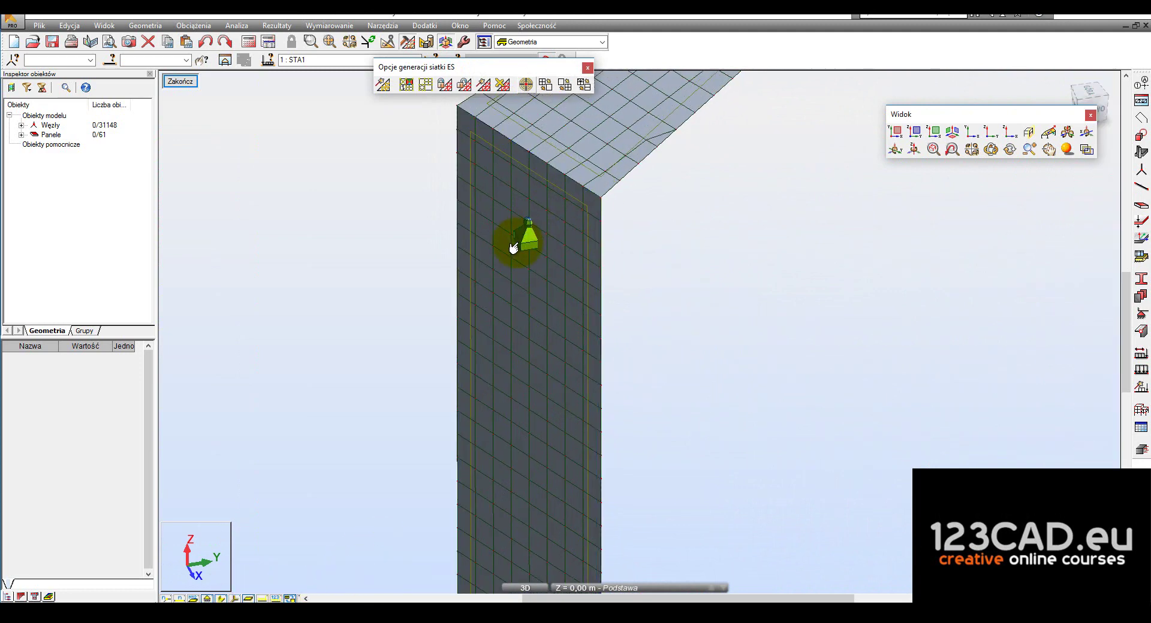
Open the Pinned support definition and set its direction to aim at a node
click(1141, 314)
drag(465, 77, 846, 142)
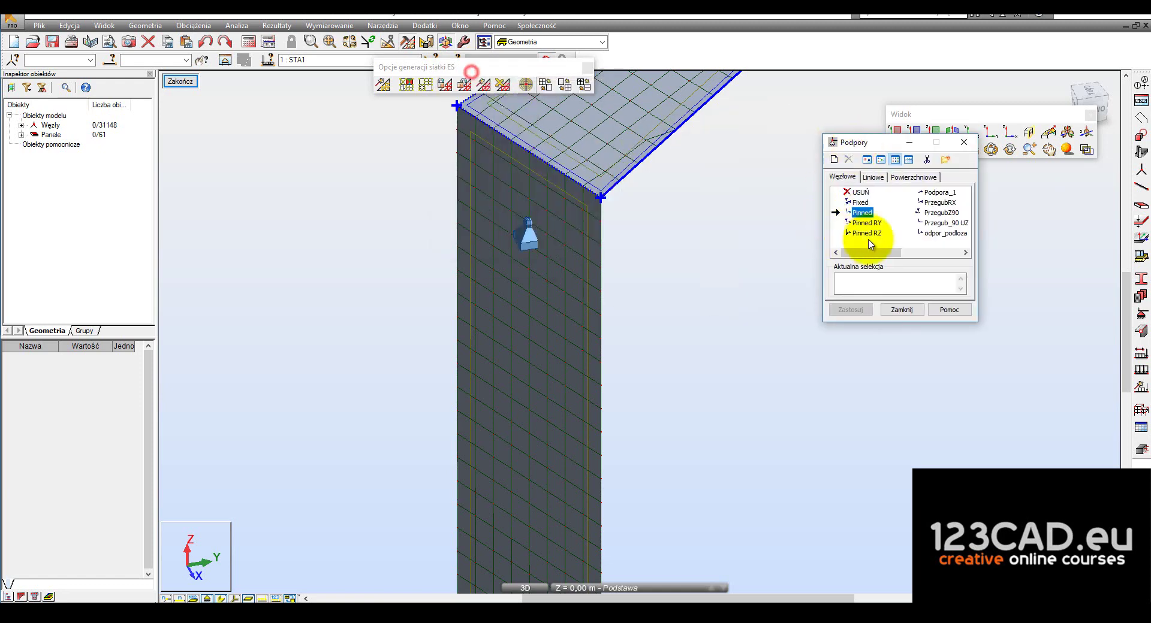
double_click(865, 214)
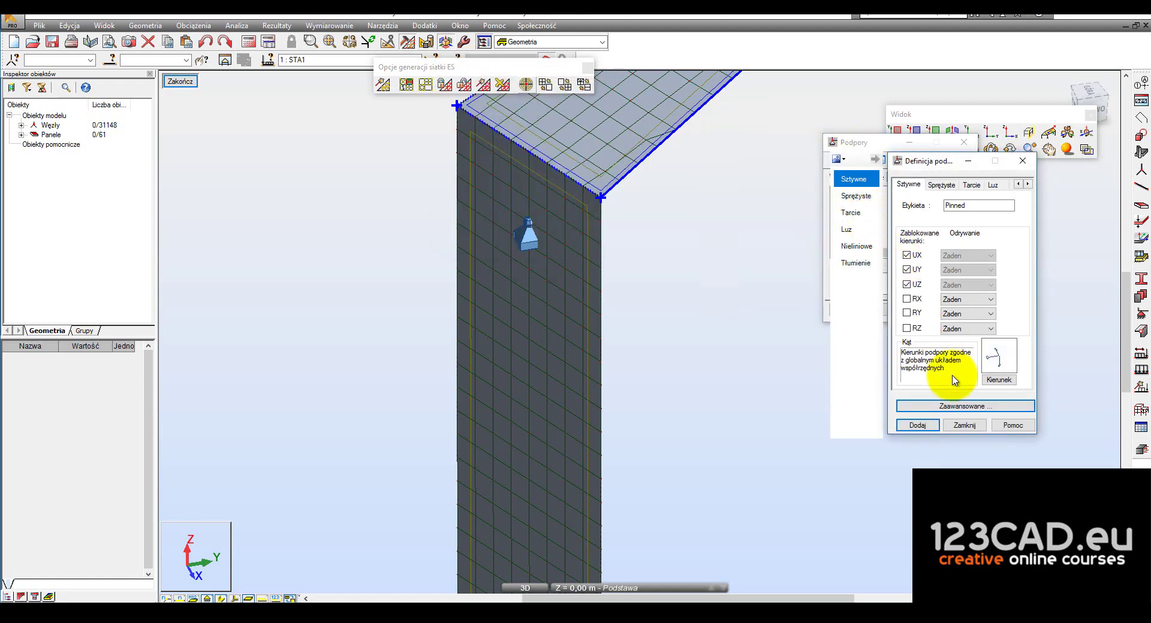
click(998, 380)
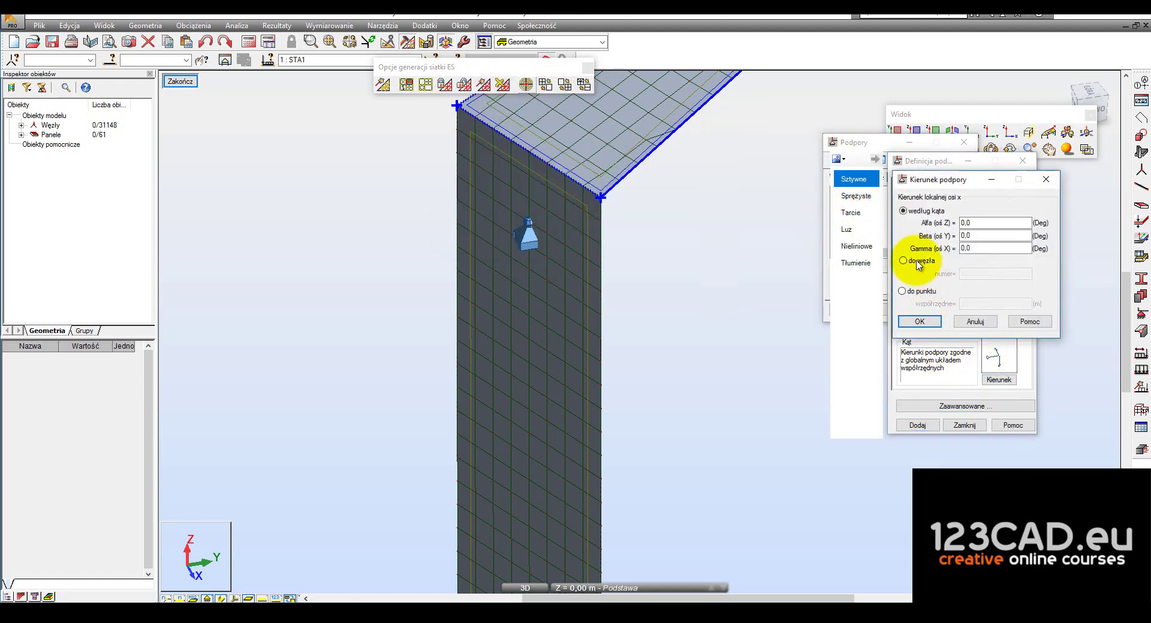
click(902, 292)
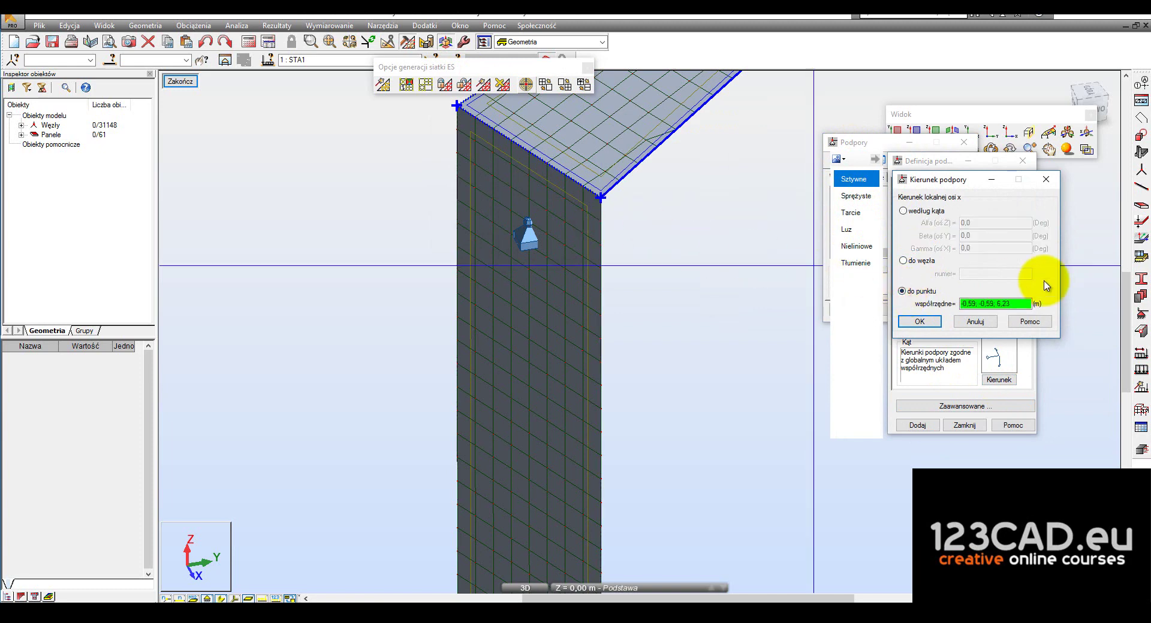
click(904, 261)
Pick the target node on the panel's top edge and confirm the x-axis direction
click(533, 179)
scroll(533, 179, up, 2)
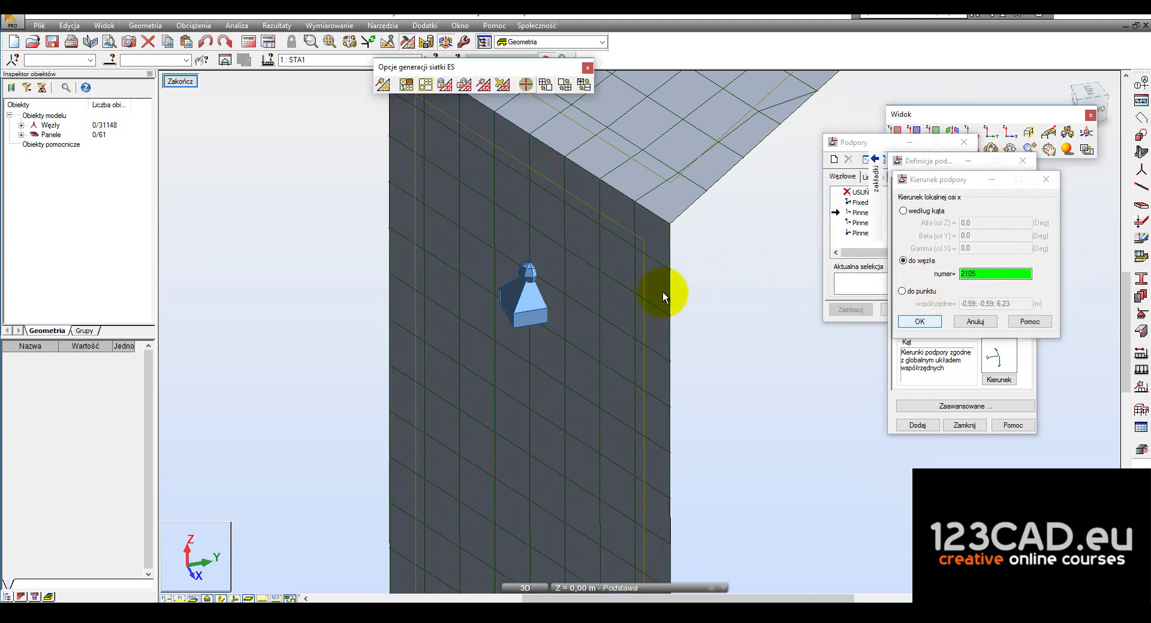
click(521, 227)
scroll(560, 196, down, 1)
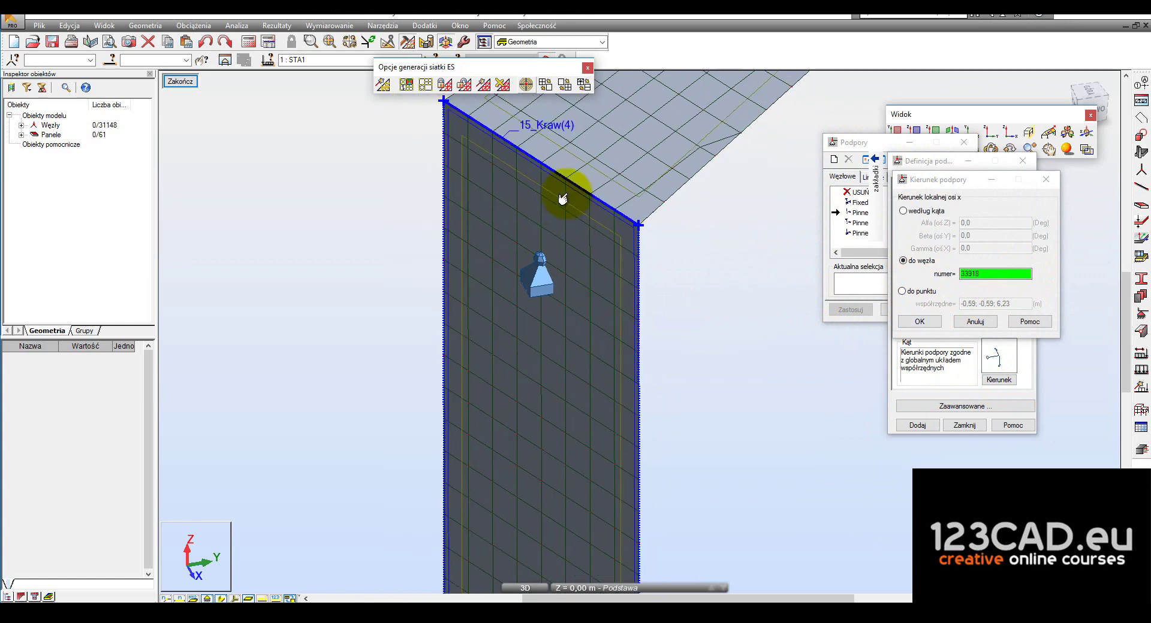
scroll(543, 177, up, 2)
click(553, 182)
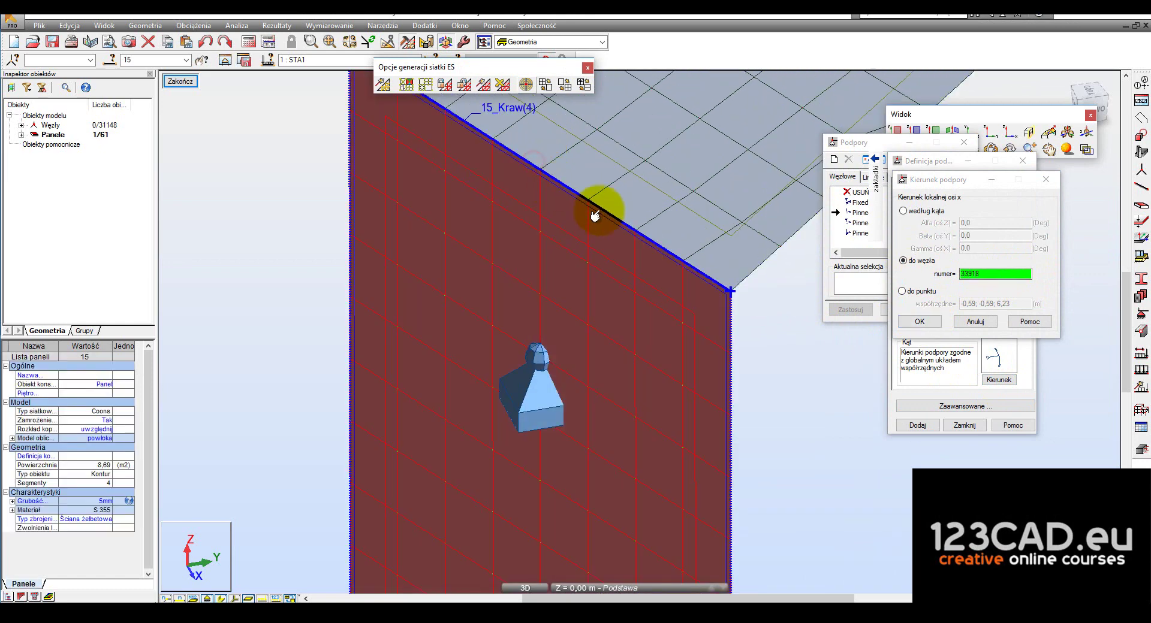
click(919, 321)
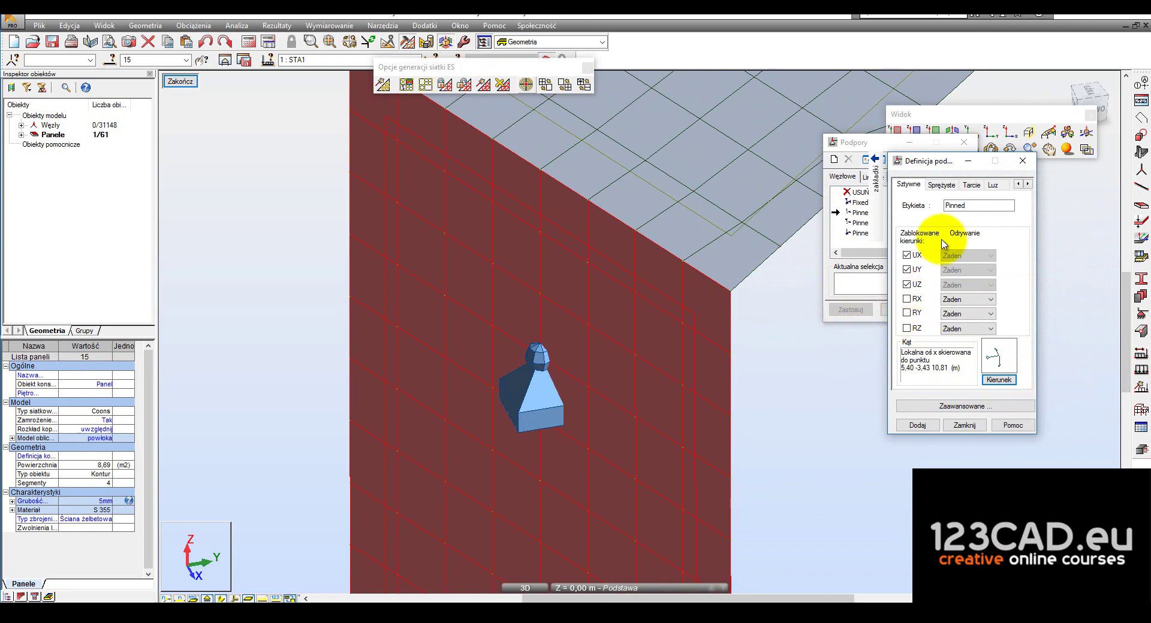
click(979, 205)
text(20)
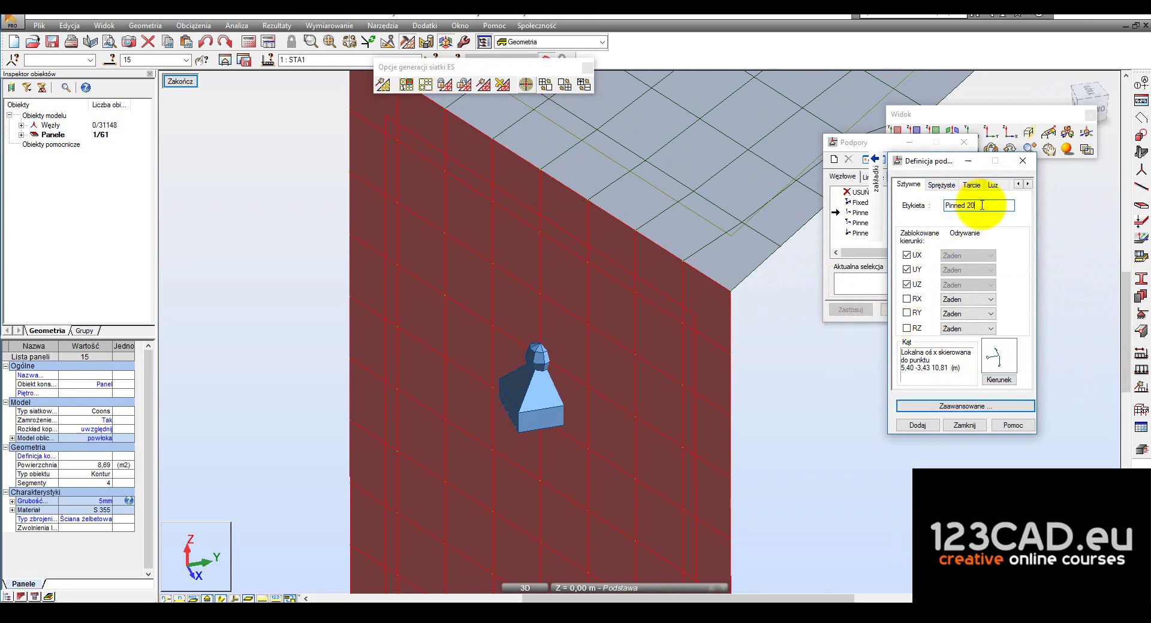
Save the definition as Pinned 20, blocking UX, UY and UZ, and close it
click(926, 424)
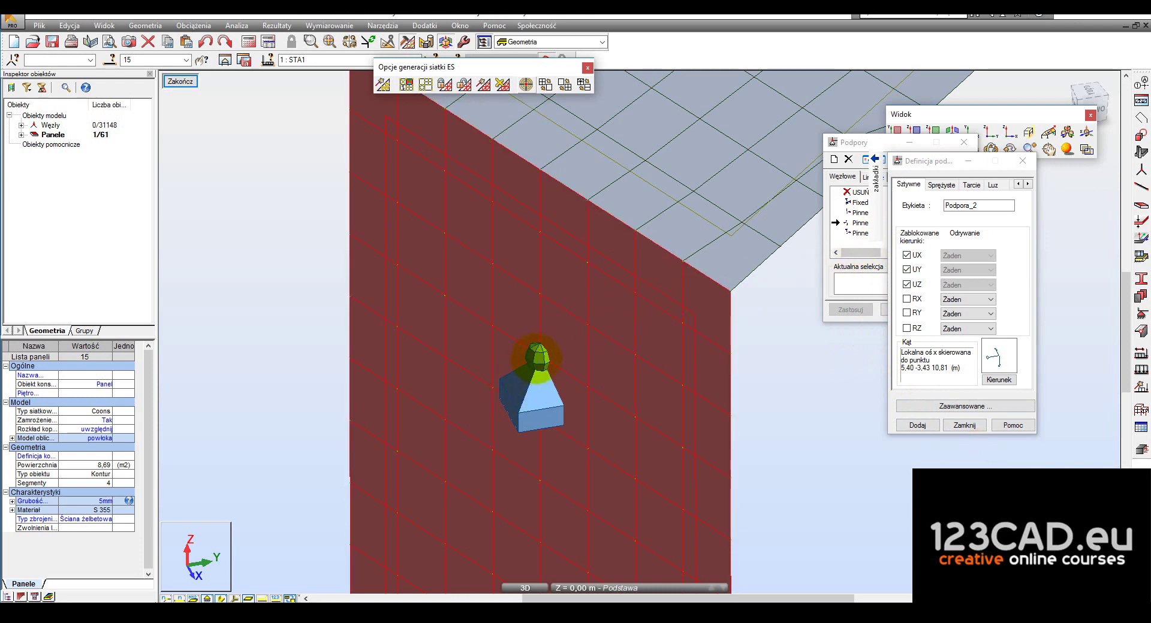
scroll(539, 357, up, 3)
scroll(542, 356, up, 2)
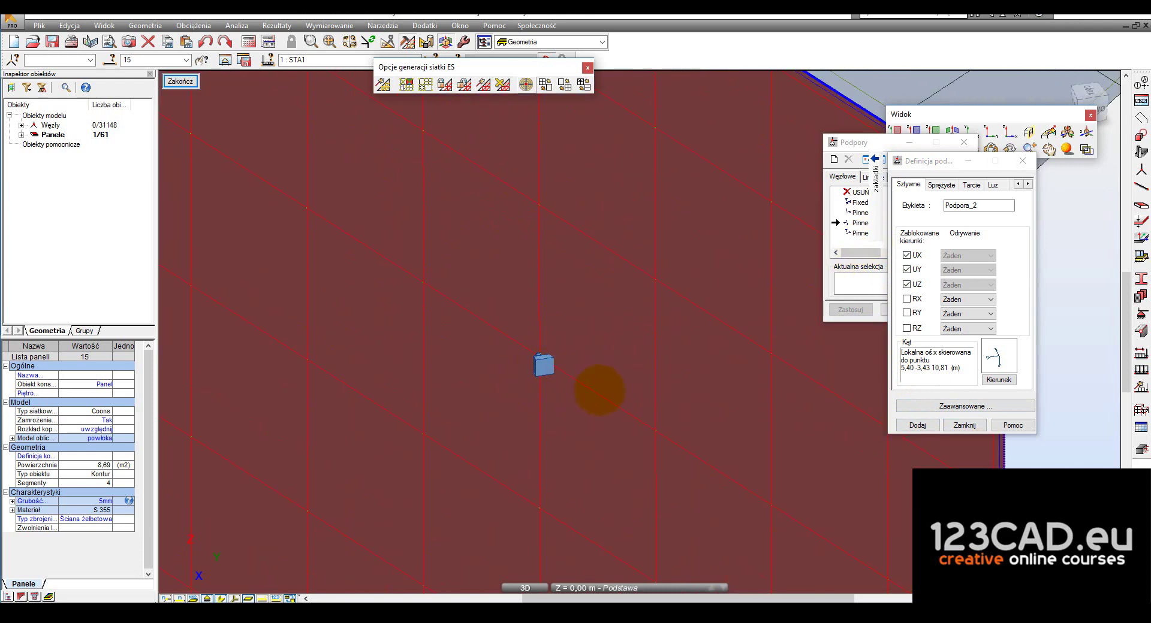
scroll(553, 432, down, 1)
scroll(601, 421, down, 3)
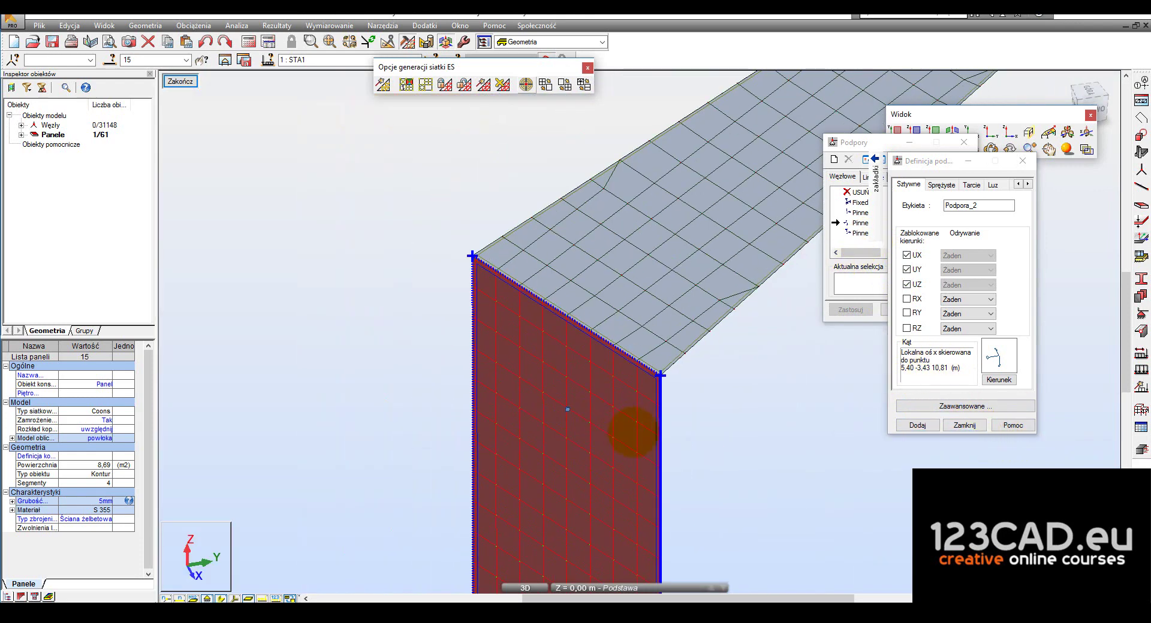
click(964, 425)
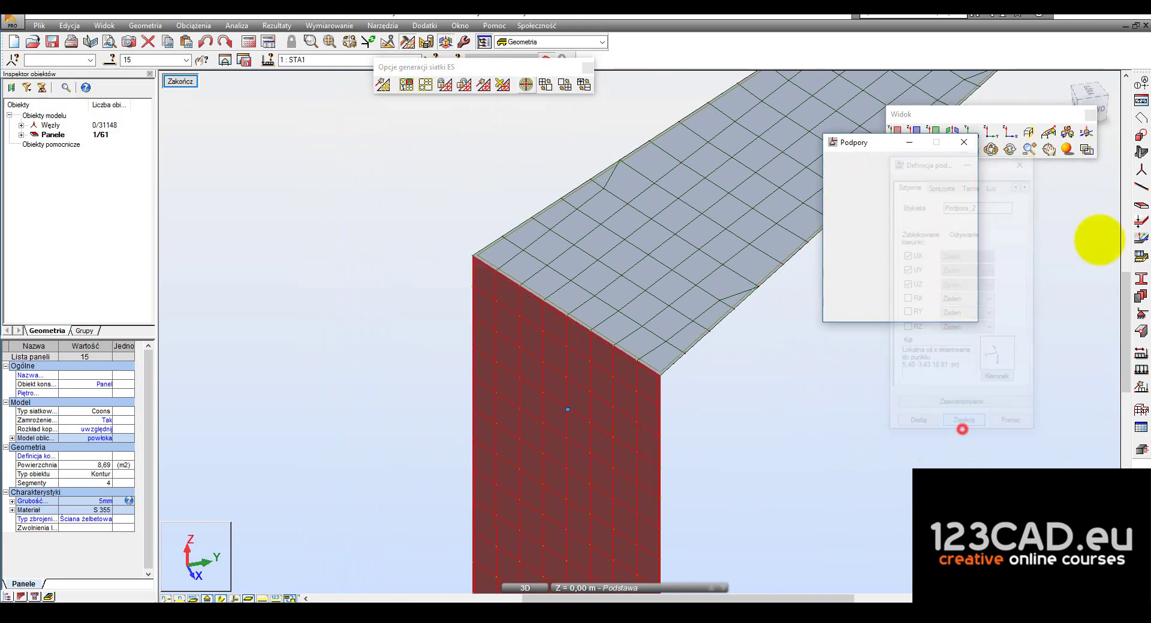
Draw an IPE 100 beam along the panel's top edge
click(1140, 189)
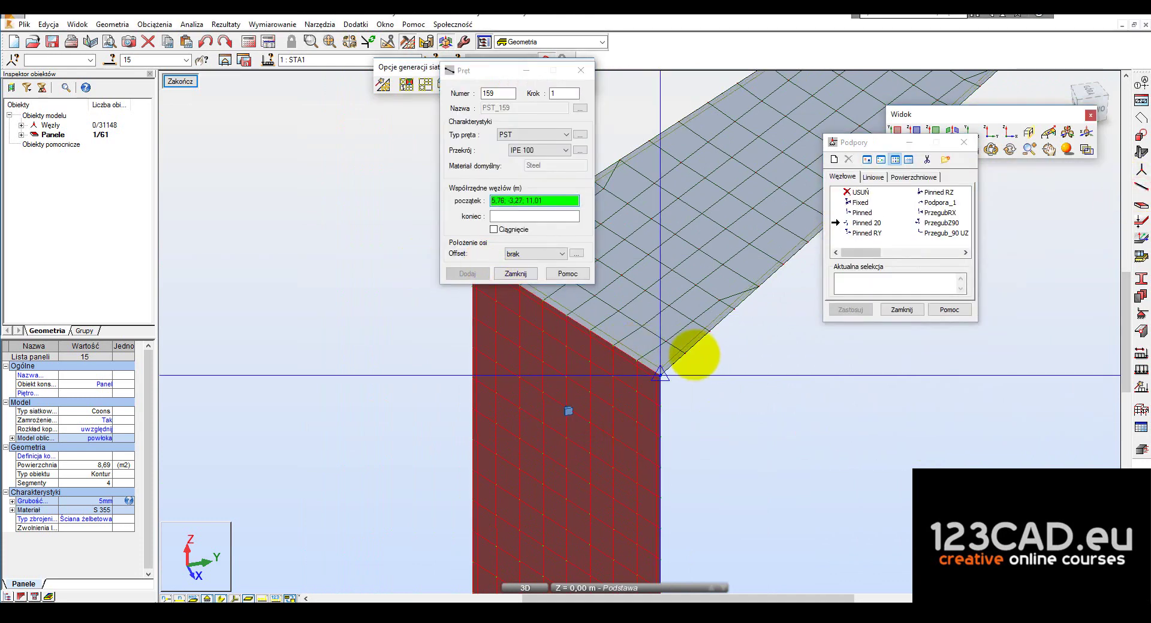
click(607, 299)
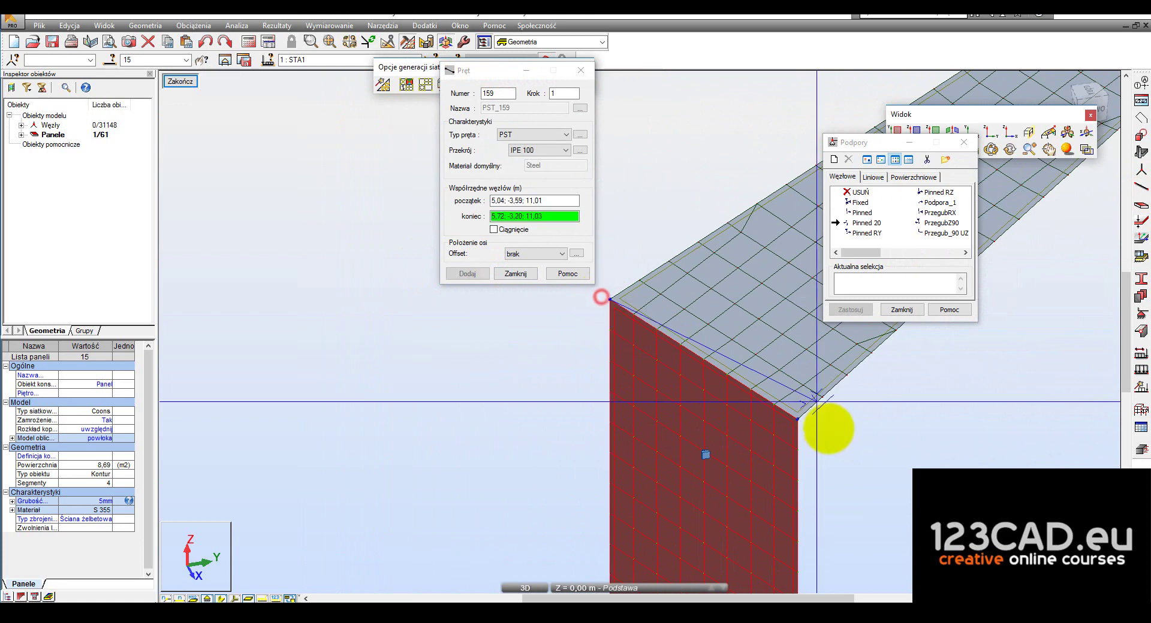
click(515, 273)
scroll(734, 493, up, 3)
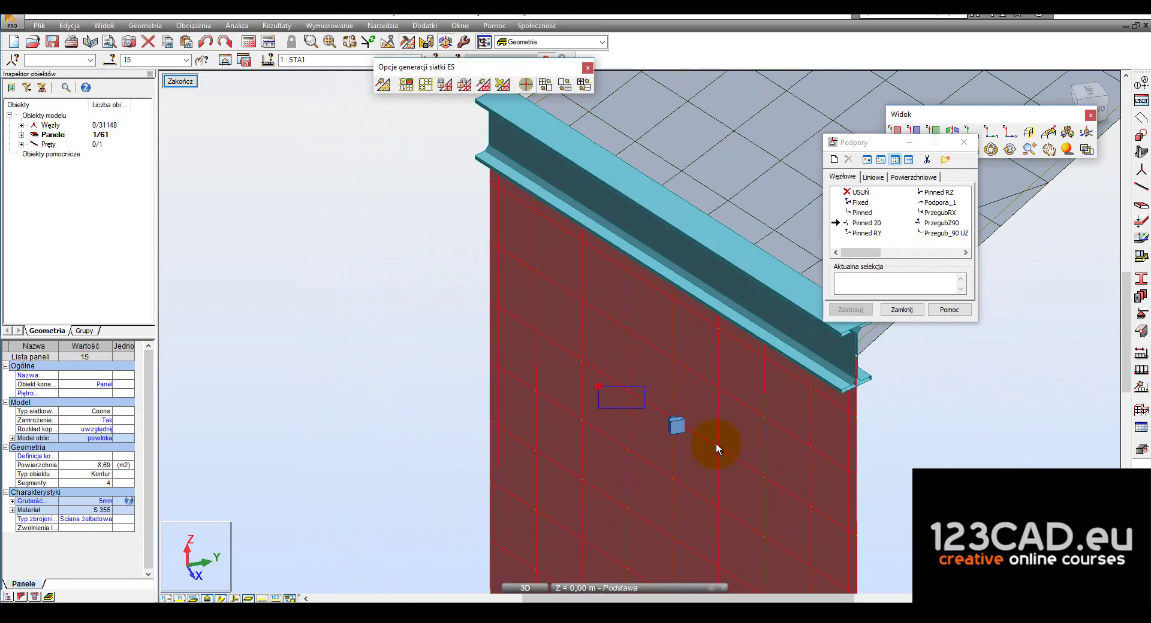
Redirect Pinned 20's x-axis to a point on the beam and overwrite the definition
double_click(865, 223)
click(1000, 380)
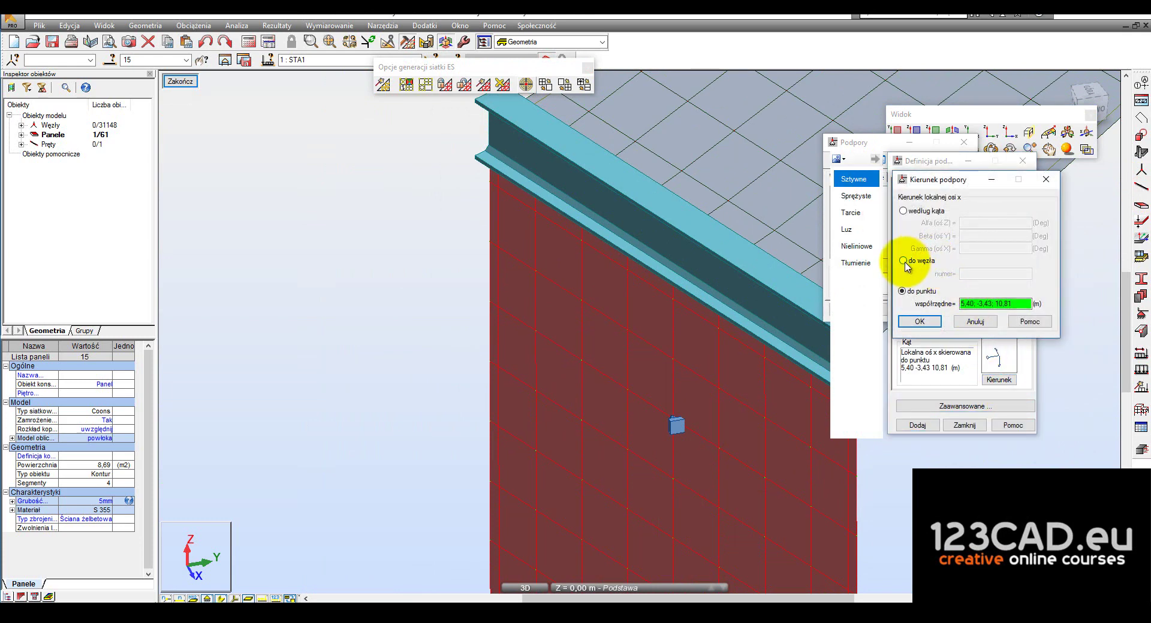
click(902, 291)
click(684, 245)
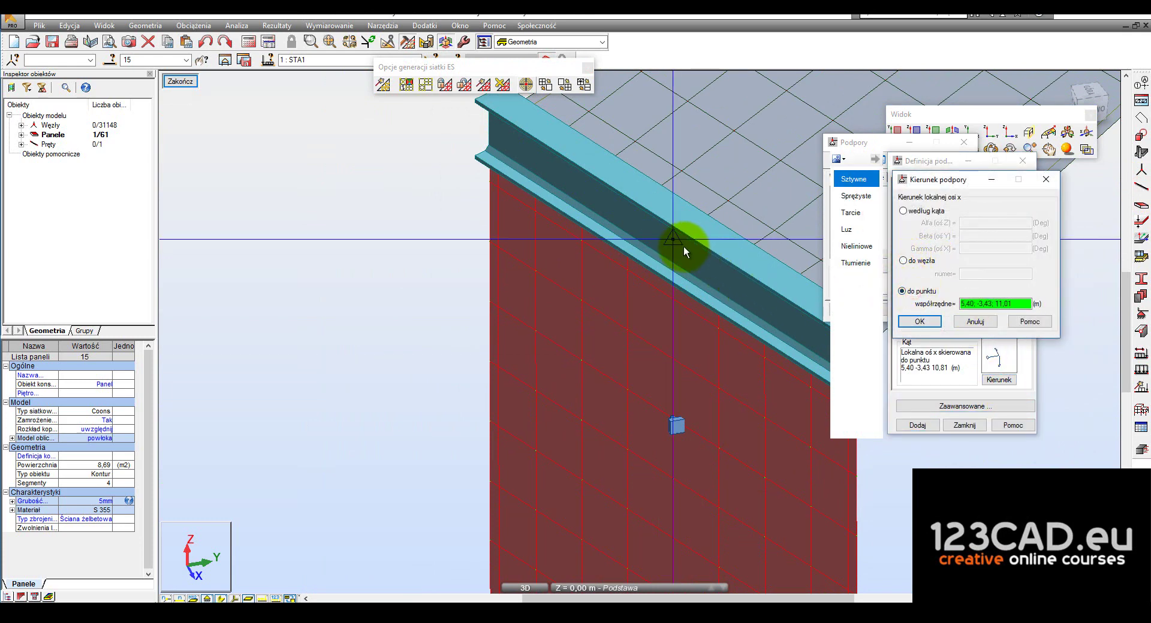
click(804, 328)
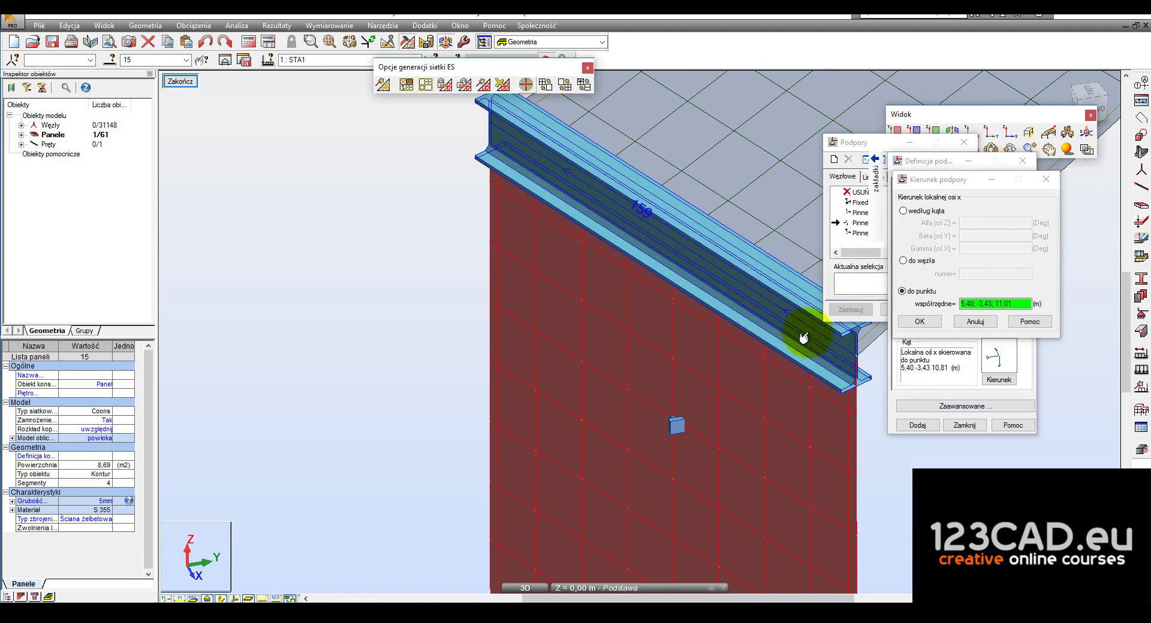
click(920, 322)
click(924, 426)
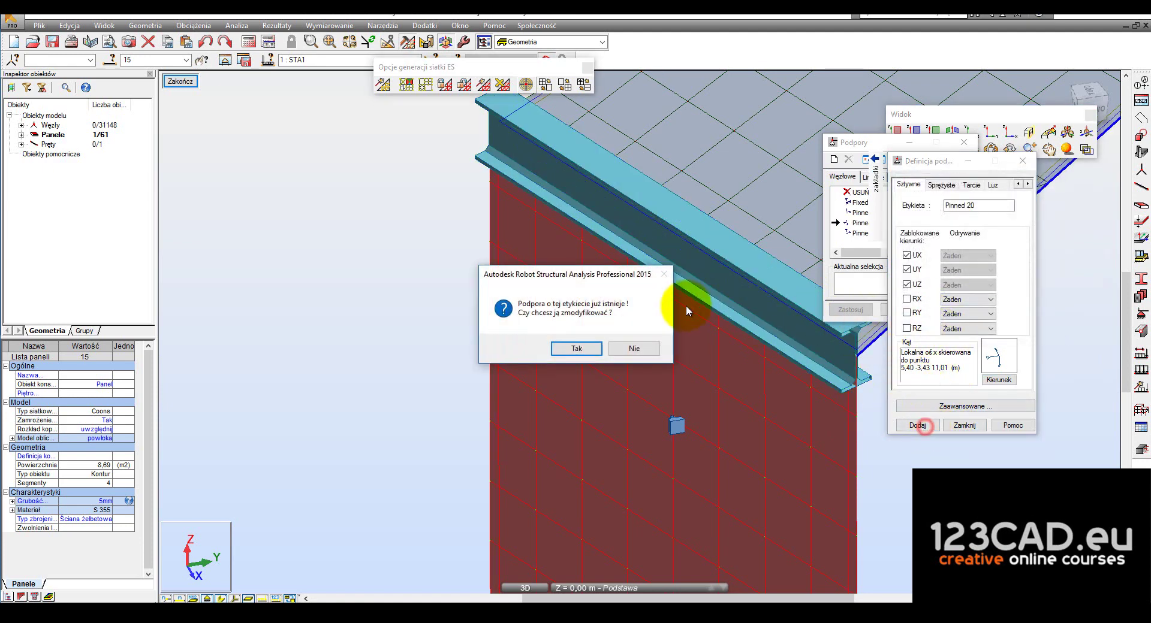
click(576, 351)
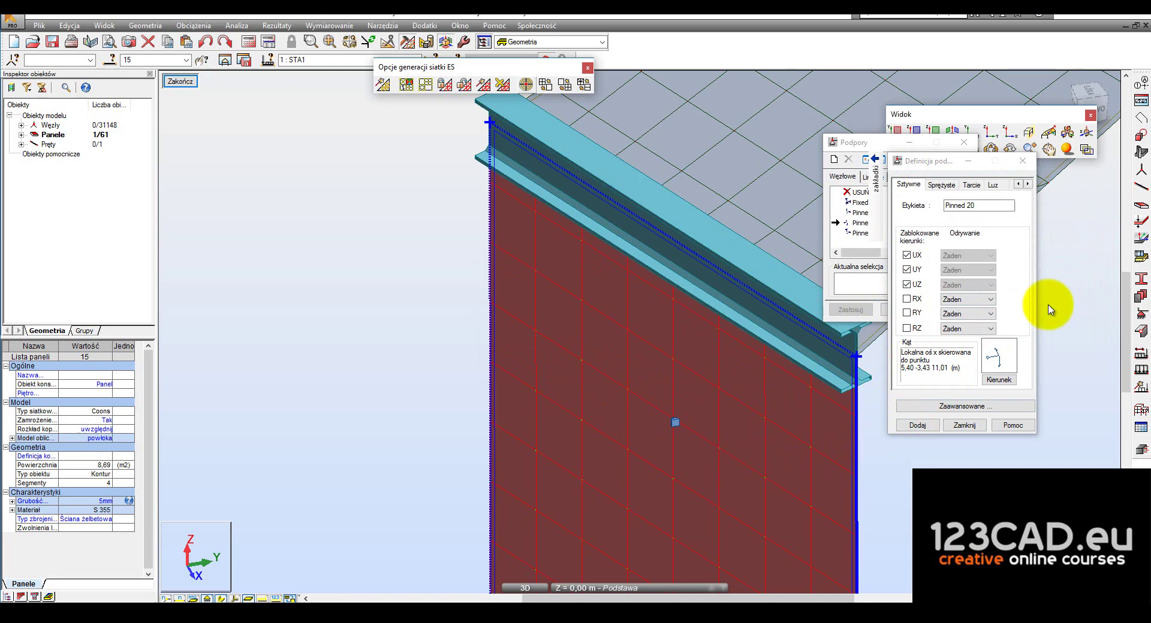
scroll(514, 347, down, 3)
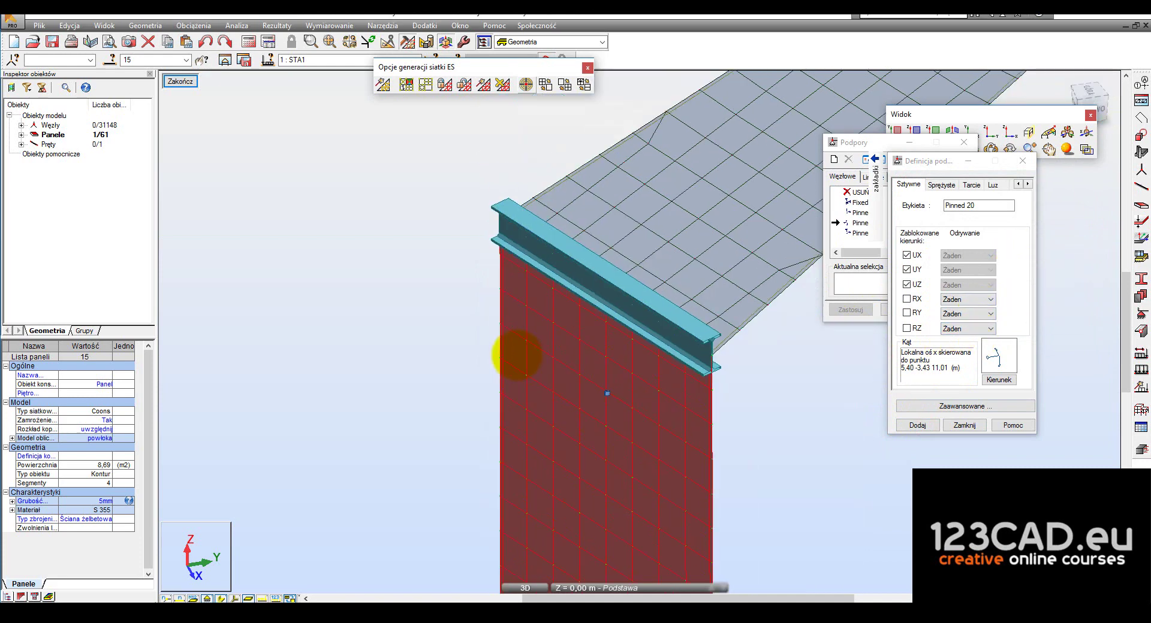
scroll(562, 365, up, 2)
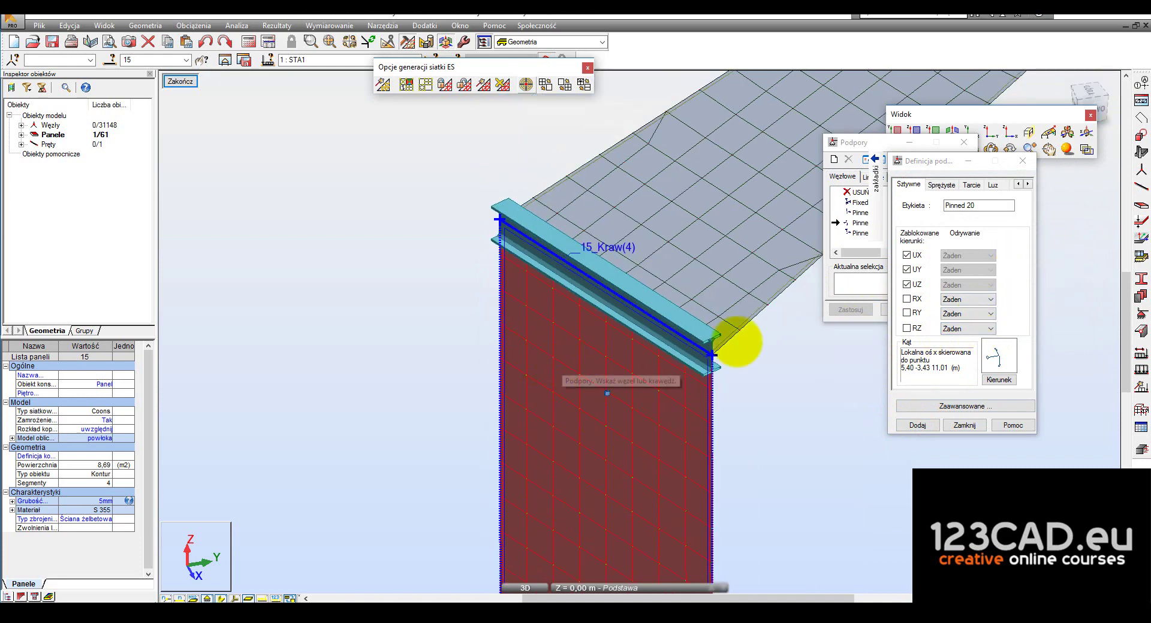
click(965, 425)
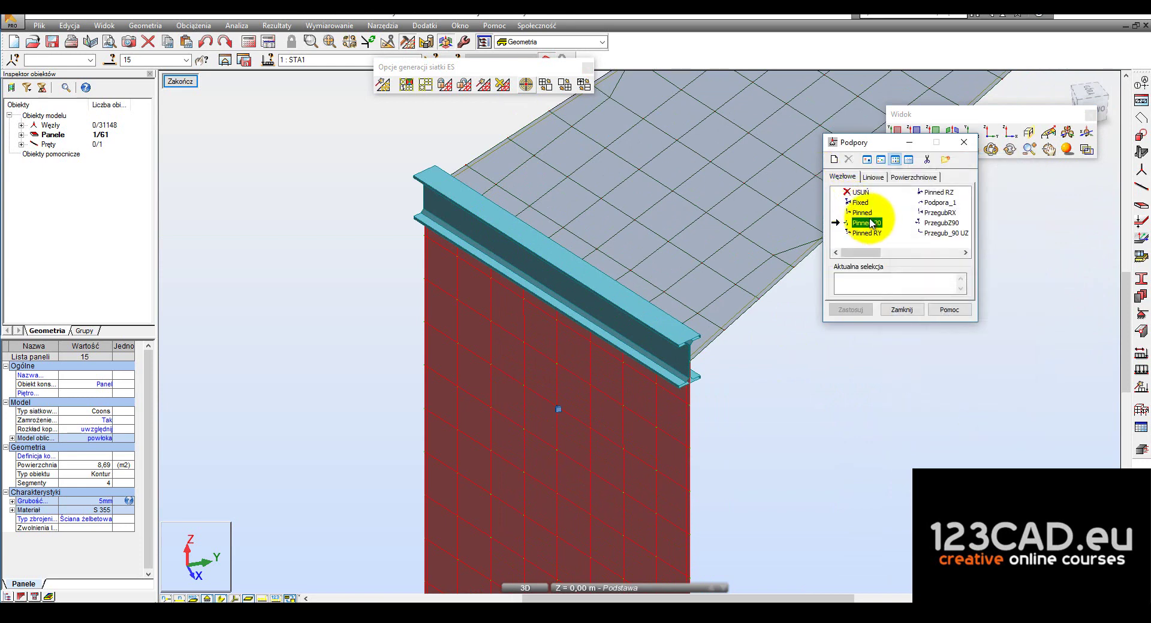
Assign Pinned 20 to the wall node and close the Supports window
click(557, 411)
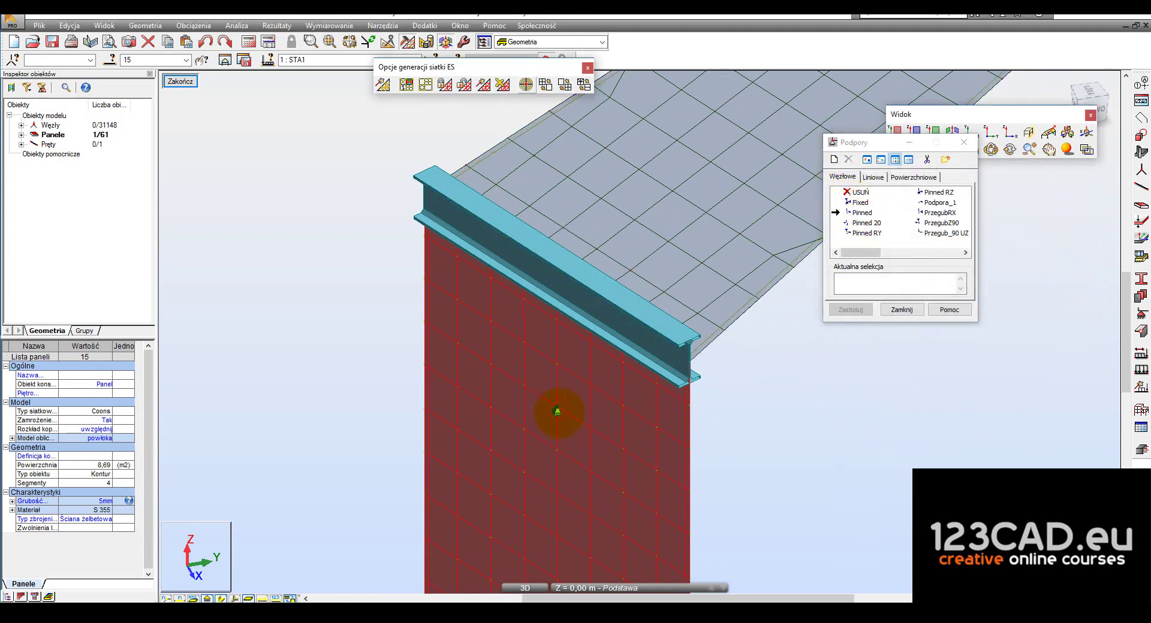
scroll(557, 411, down, 5)
click(911, 310)
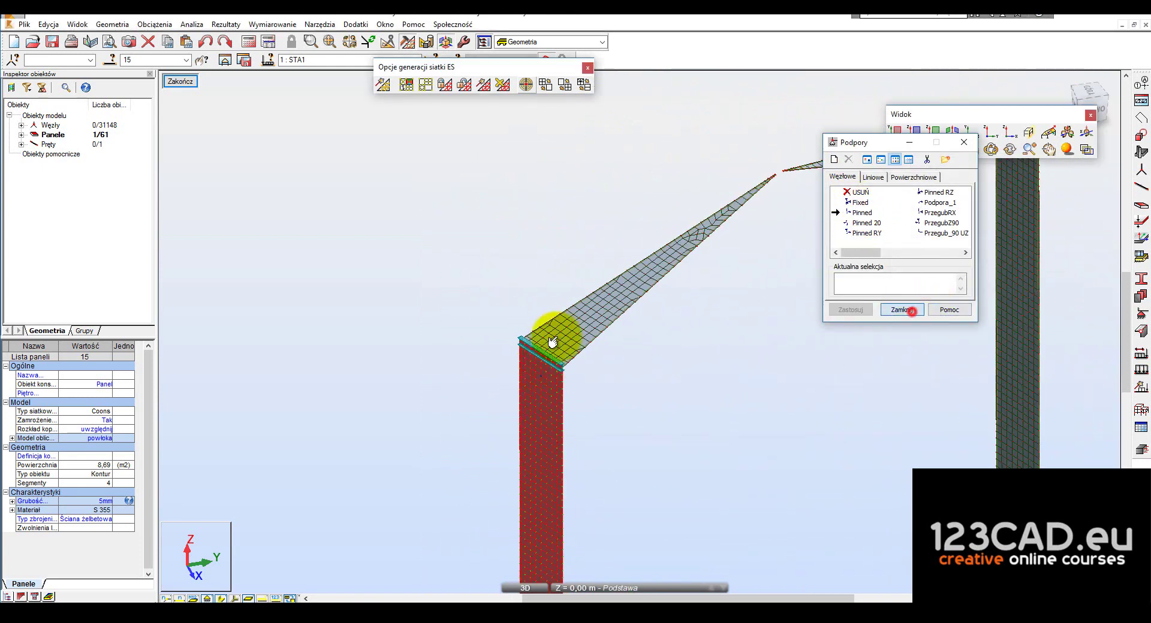
scroll(552, 341, up, 4)
Switch to the PRAWO side view and zoom in to check the frame's supports
click(539, 333)
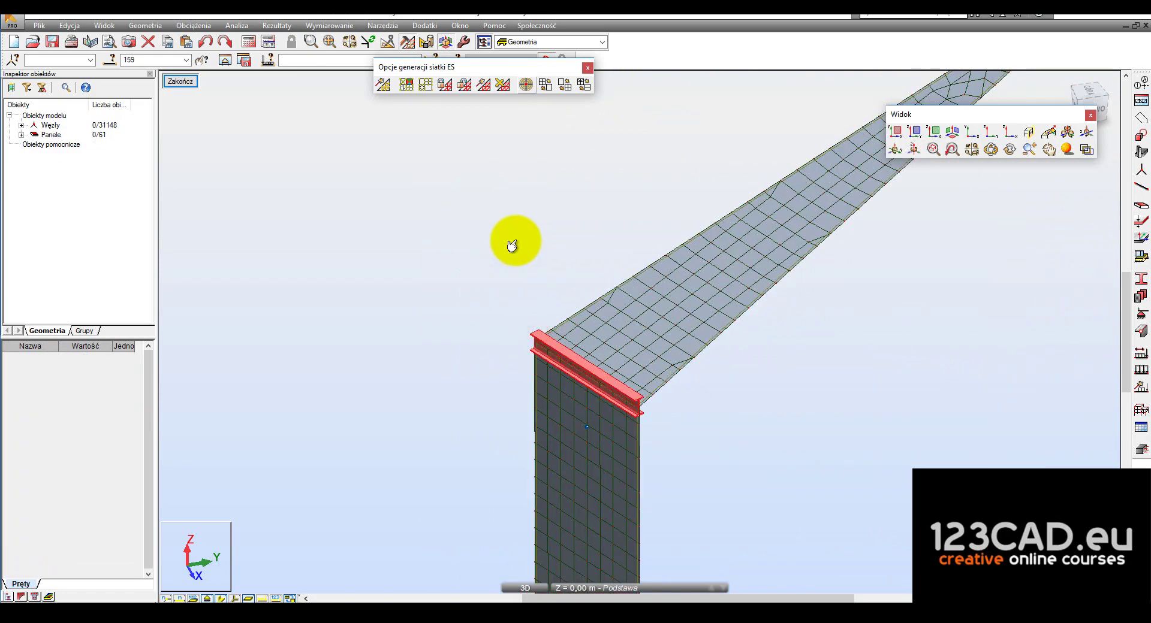
click(479, 258)
mouse_move(411, 278)
middle_down()
mouse_move(720, 339)
mouse_move(804, 321)
middle_up()
scroll(749, 330, up, 1)
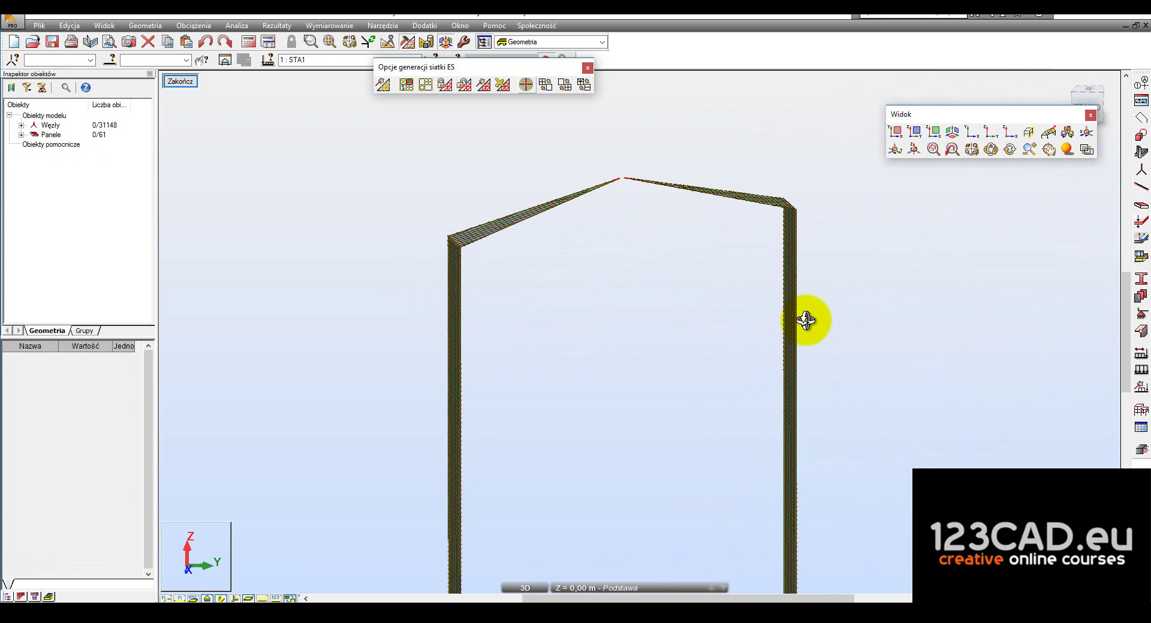
click(1086, 107)
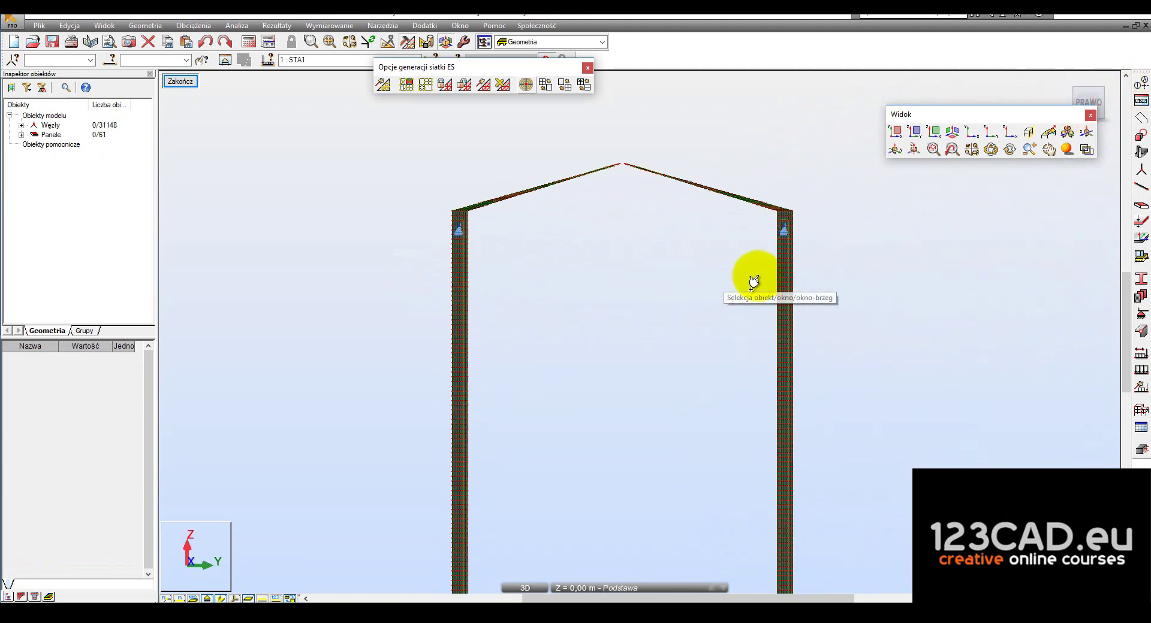
middle_drag(719, 285, 730, 278)
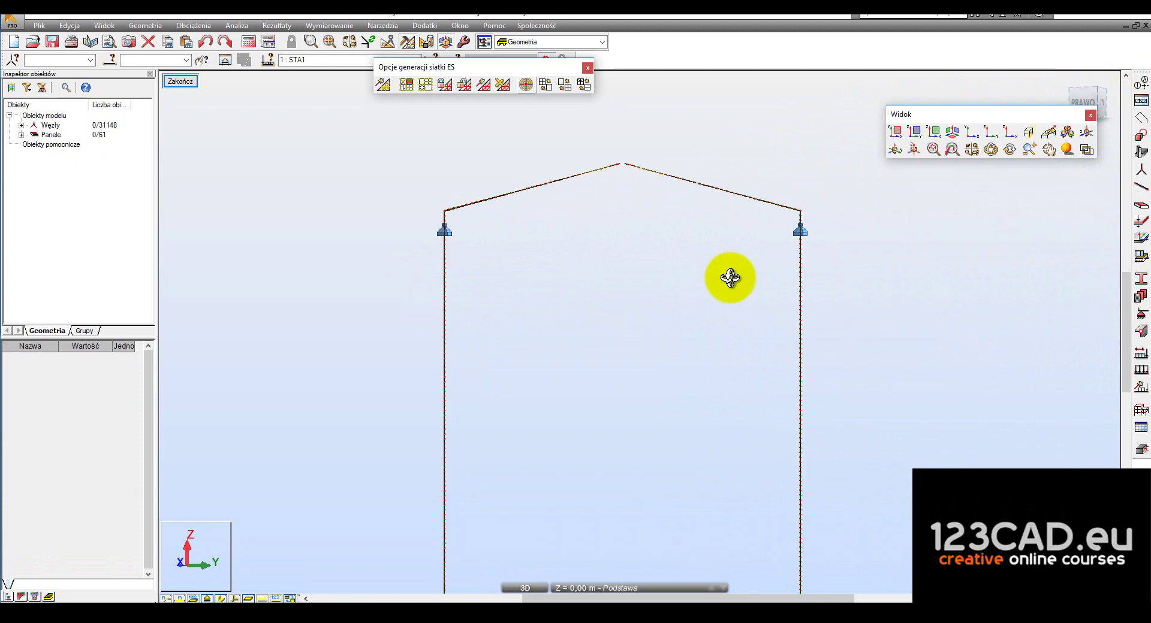
scroll(516, 187, up, 3)
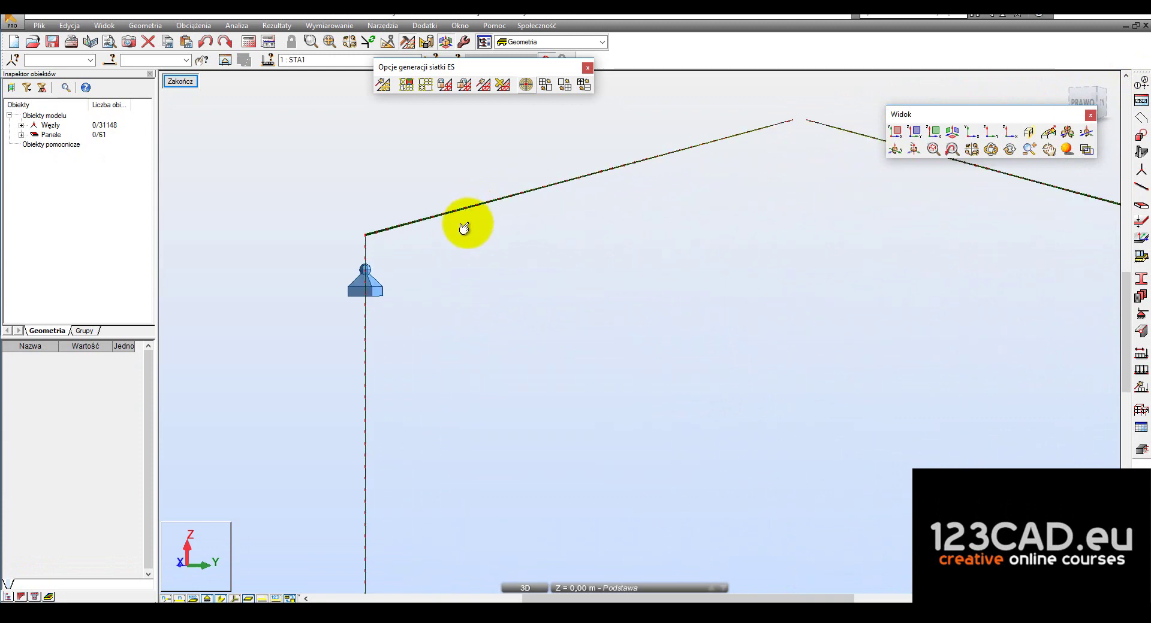
mouse_move(897, 263)
mouse_down()
mouse_move(275, 286)
mouse_move(474, 282)
mouse_up()
scroll(771, 290, down, 3)
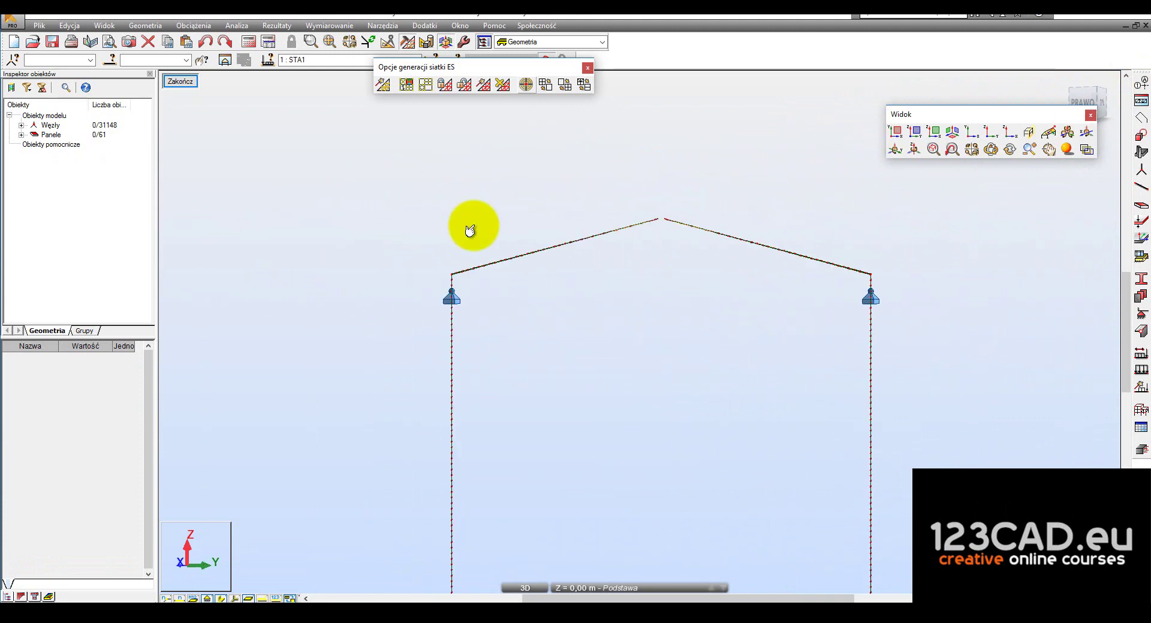
Finish editing, return to the full cylindrical tank view, and save the model
click(185, 83)
mouse_move(585, 275)
shift+middle_down()
mouse_move(624, 308)
mouse_move(637, 244)
mouse_move(647, 247)
mouse_move(547, 306)
mouse_move(585, 311)
mouse_move(575, 298)
shift+middle_up()
scroll(578, 267, up, 2)
scroll(740, 249, down, 2)
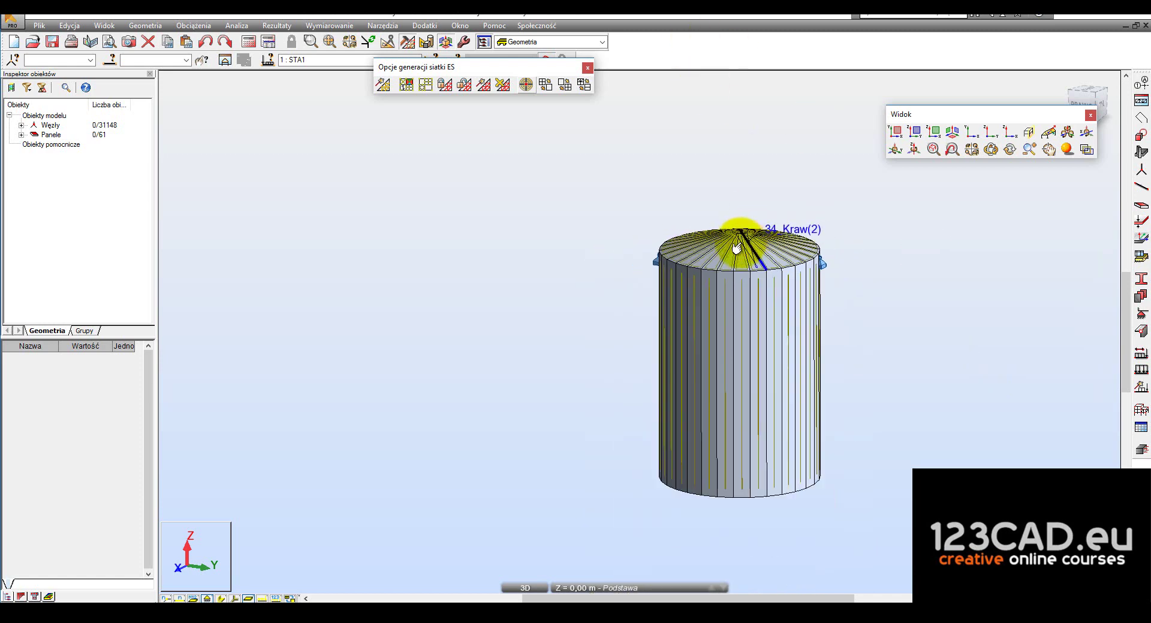
click(52, 41)
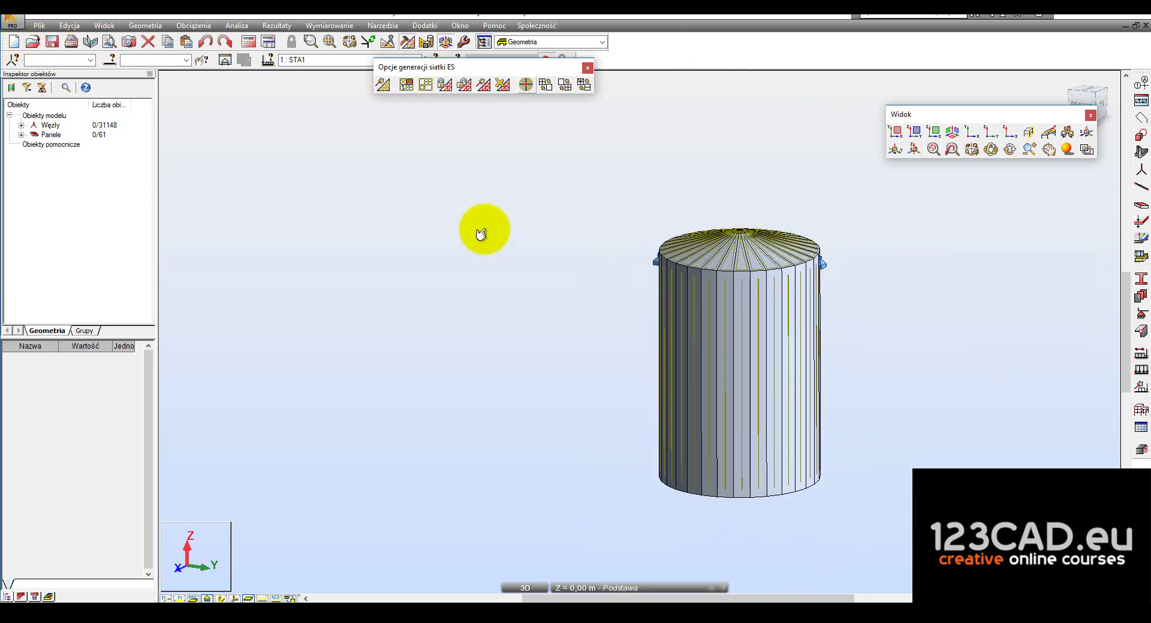
Run Analiza > Obliczenia and orbit the tank while the SPARSE solver works
click(250, 42)
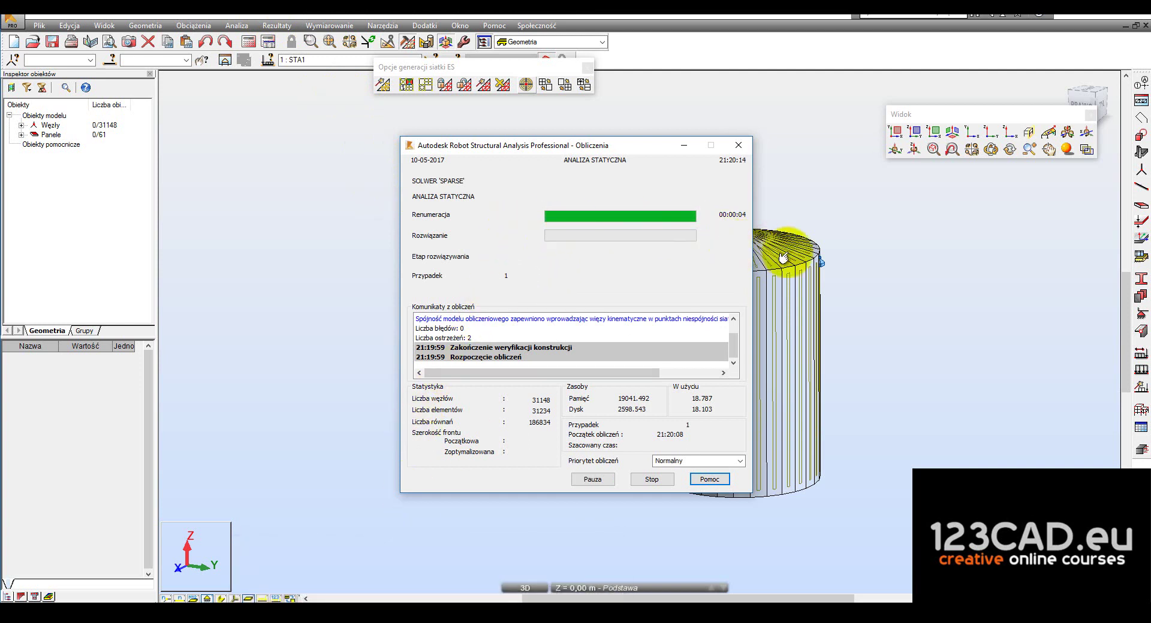
scroll(782, 263, up, 2)
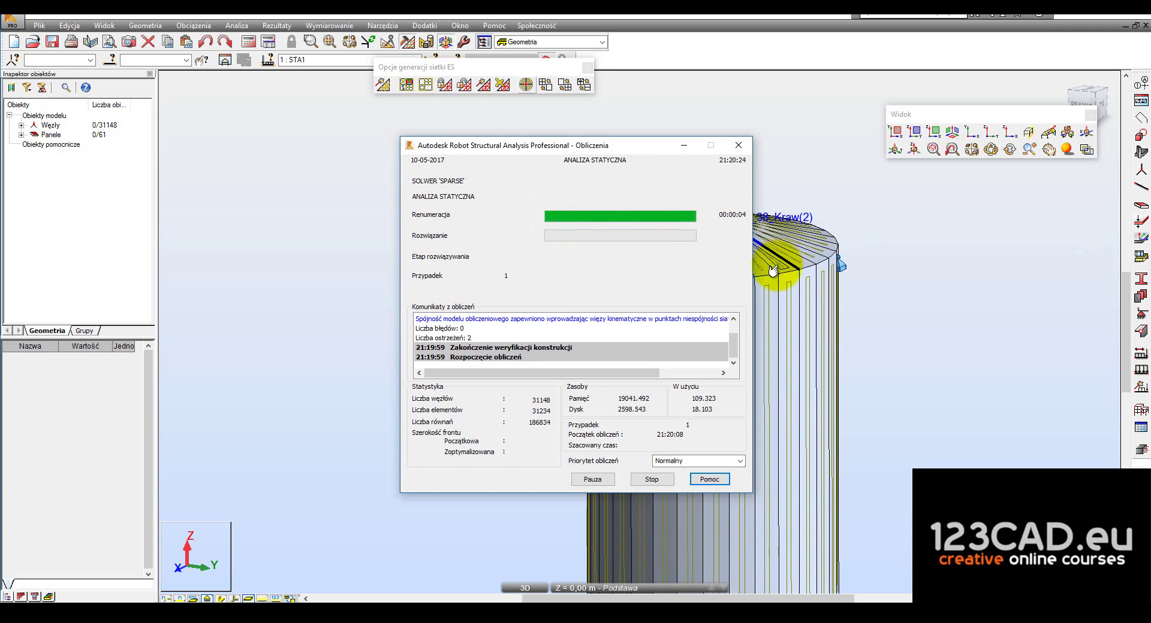
shift+middle_drag(772, 250, 787, 262)
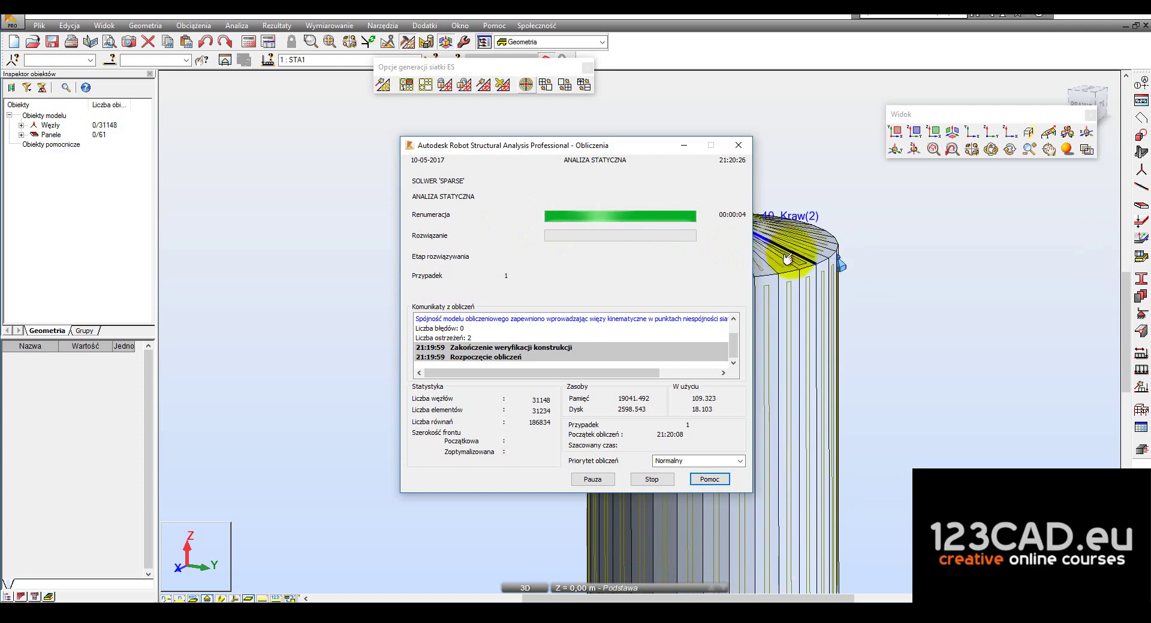
mouse_move(787, 262)
shift+middle_down()
mouse_move(803, 169)
mouse_move(742, 141)
mouse_move(812, 164)
mouse_move(806, 154)
mouse_move(909, 209)
mouse_move(1091, 331)
mouse_move(971, 277)
mouse_move(933, 208)
mouse_move(978, 214)
mouse_move(965, 216)
shift+middle_up()
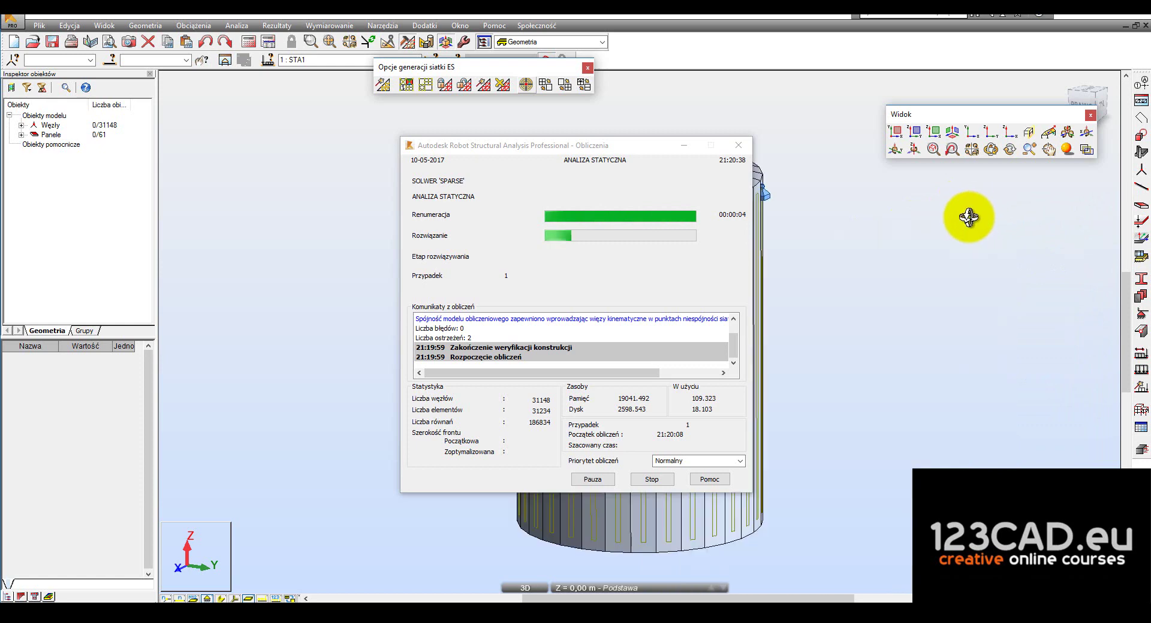
mouse_move(881, 218)
shift+middle_down()
mouse_move(1066, 318)
mouse_move(926, 235)
shift+middle_up()
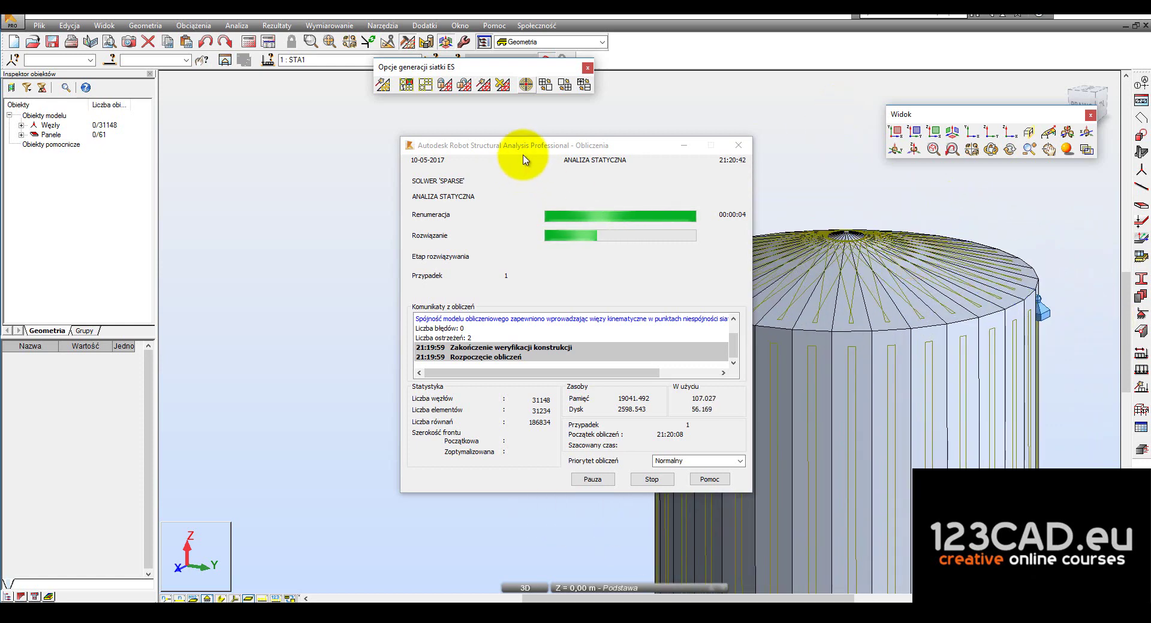
click(522, 157)
Drag the Obliczenia progress window to the left so the tank stays visible during solving
drag(541, 149, 405, 145)
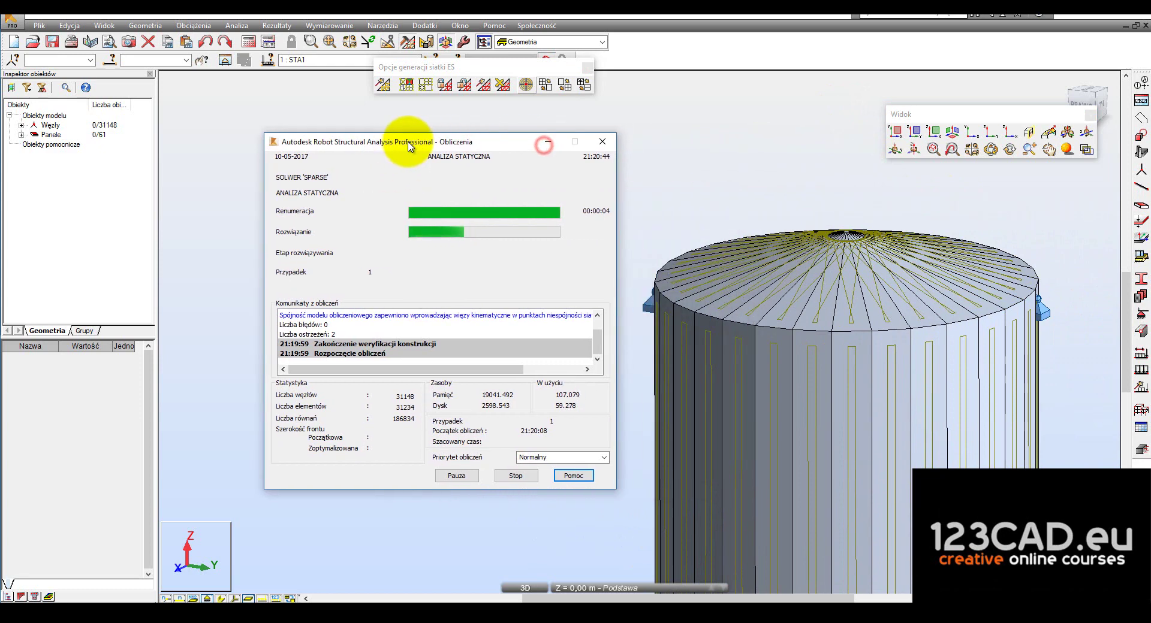
middle_drag(893, 359, 840, 326)
scroll(1010, 332, down, 1)
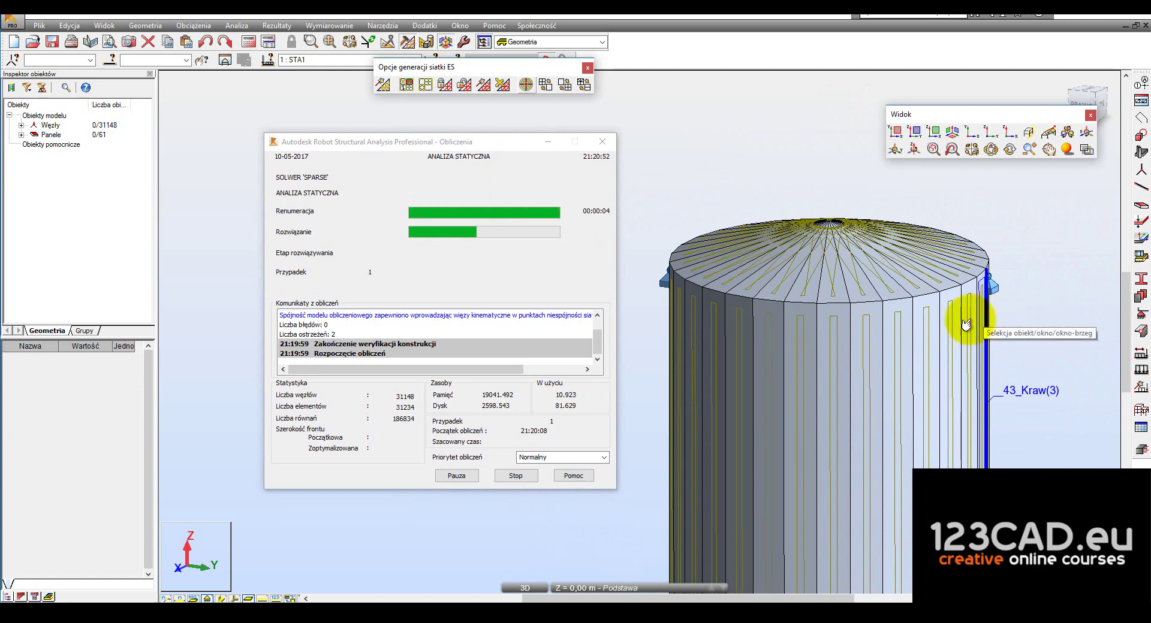
click(402, 142)
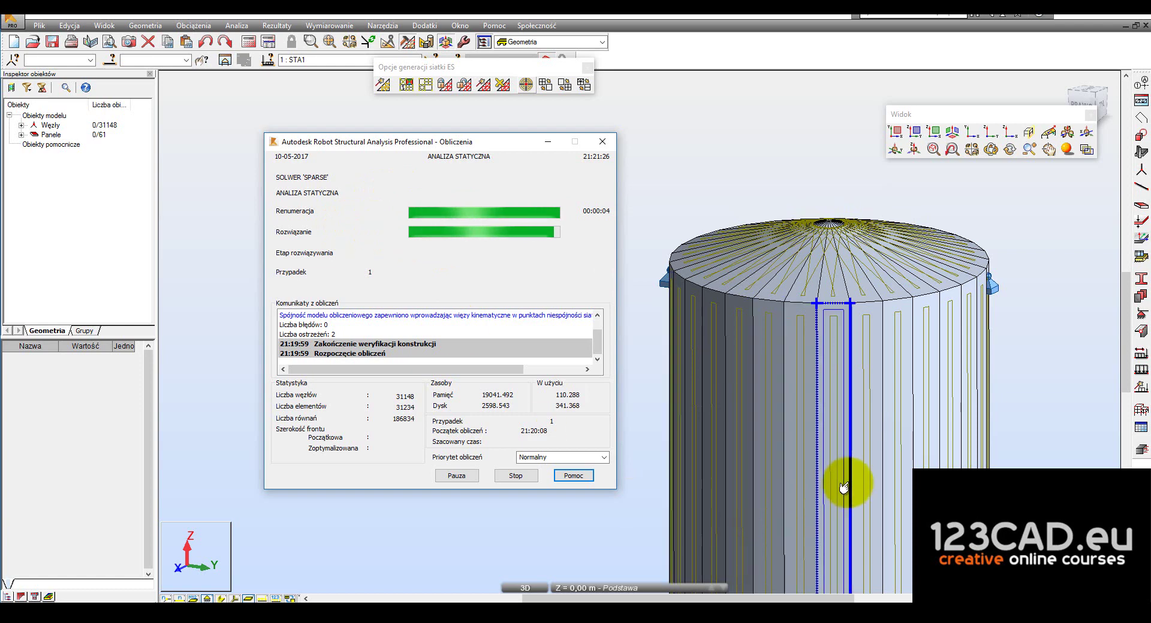
scroll(1019, 432, down, 2)
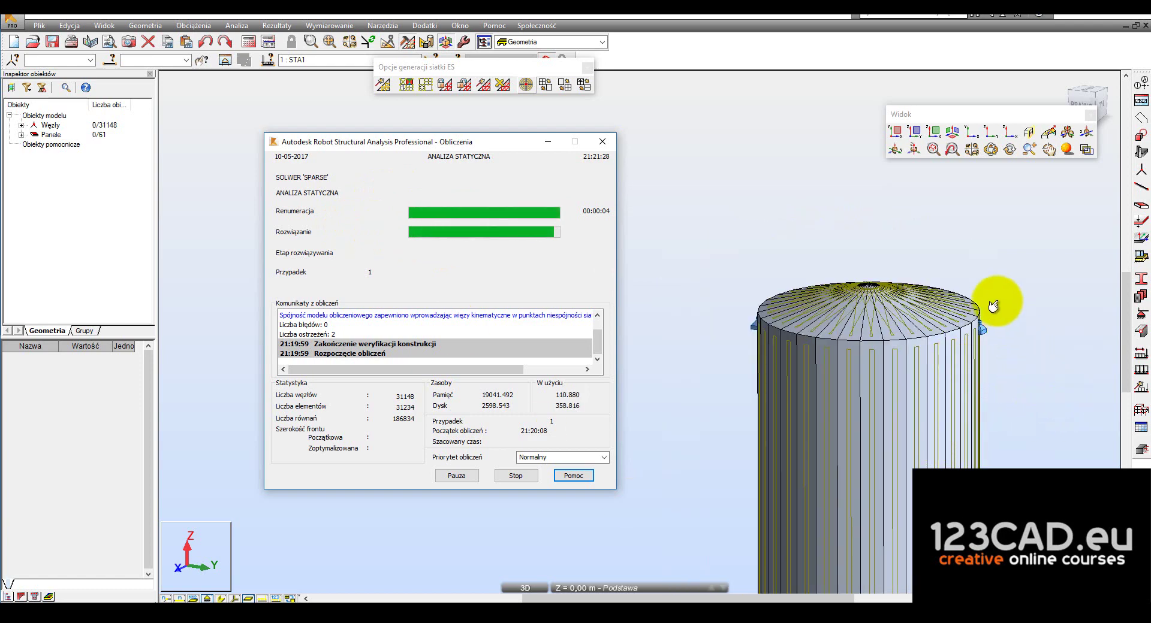
scroll(989, 293, down, 1)
scroll(983, 450, up, 3)
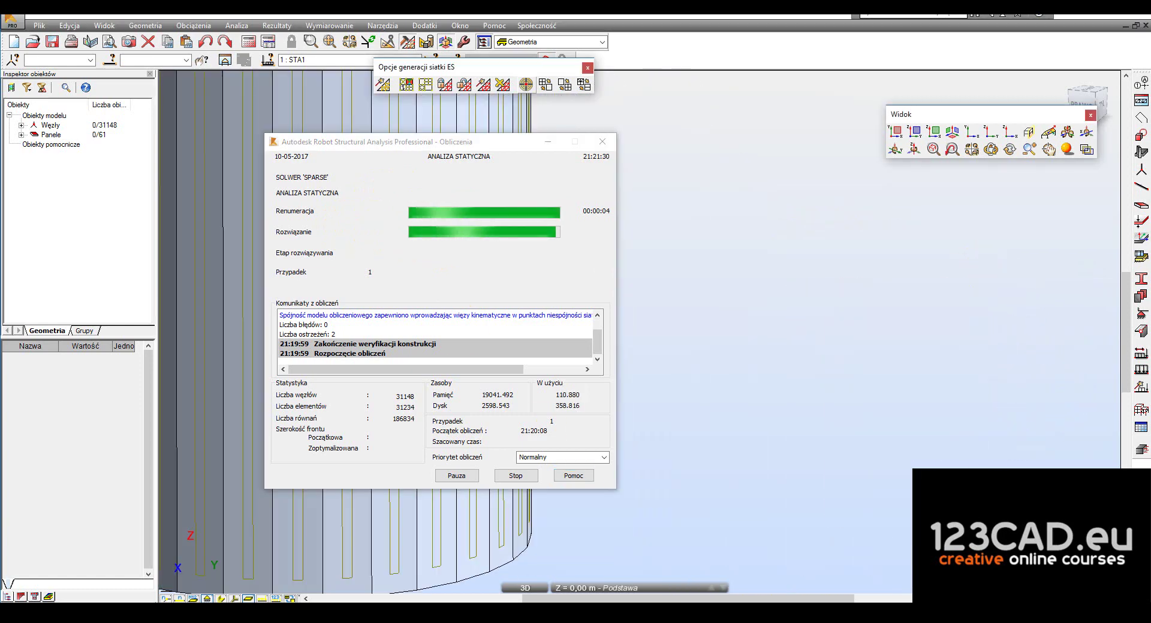
scroll(908, 459, down, 4)
scroll(839, 479, up, 3)
scroll(809, 496, down, 2)
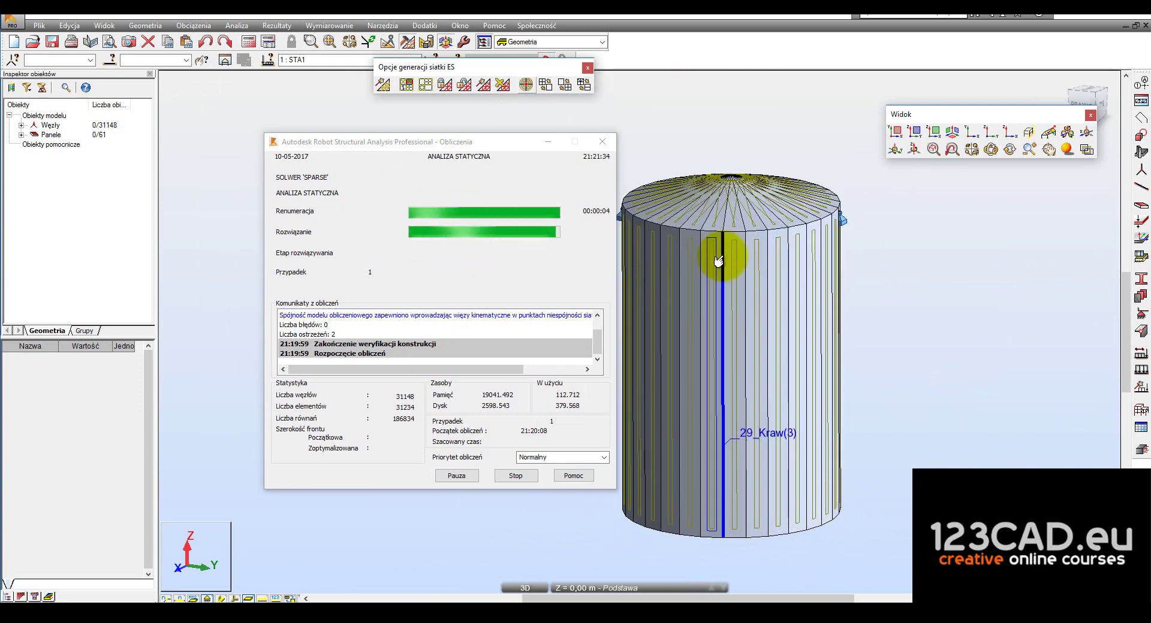
click(162, 25)
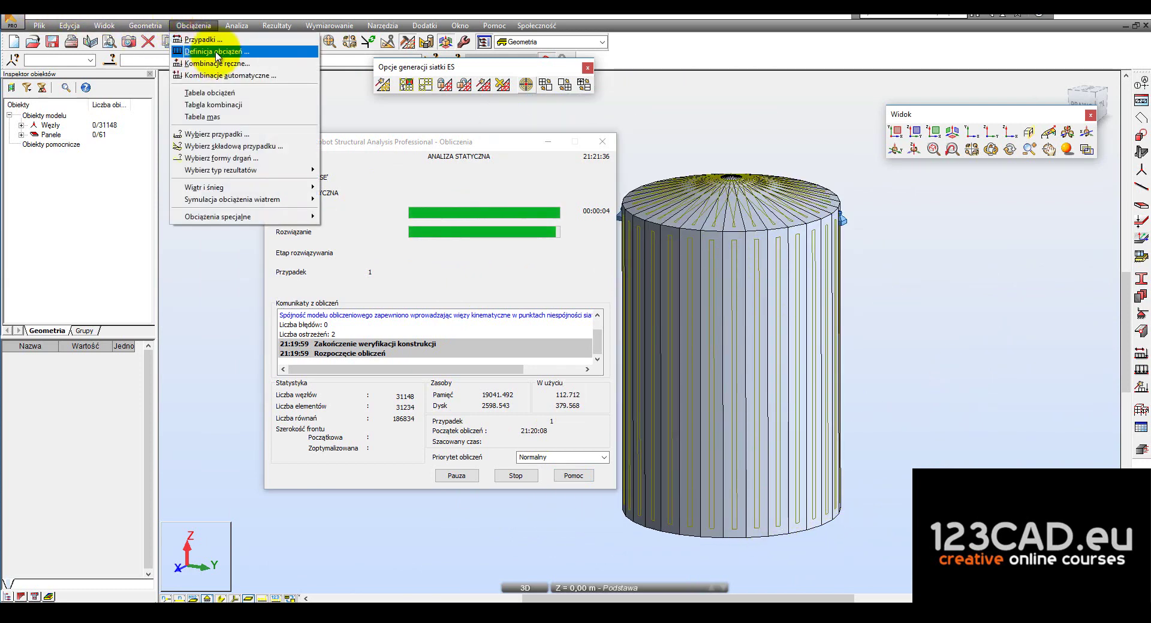
Display the load arrows on the tank and open the Obciążenie window for case STA1
click(231, 10)
click(223, 26)
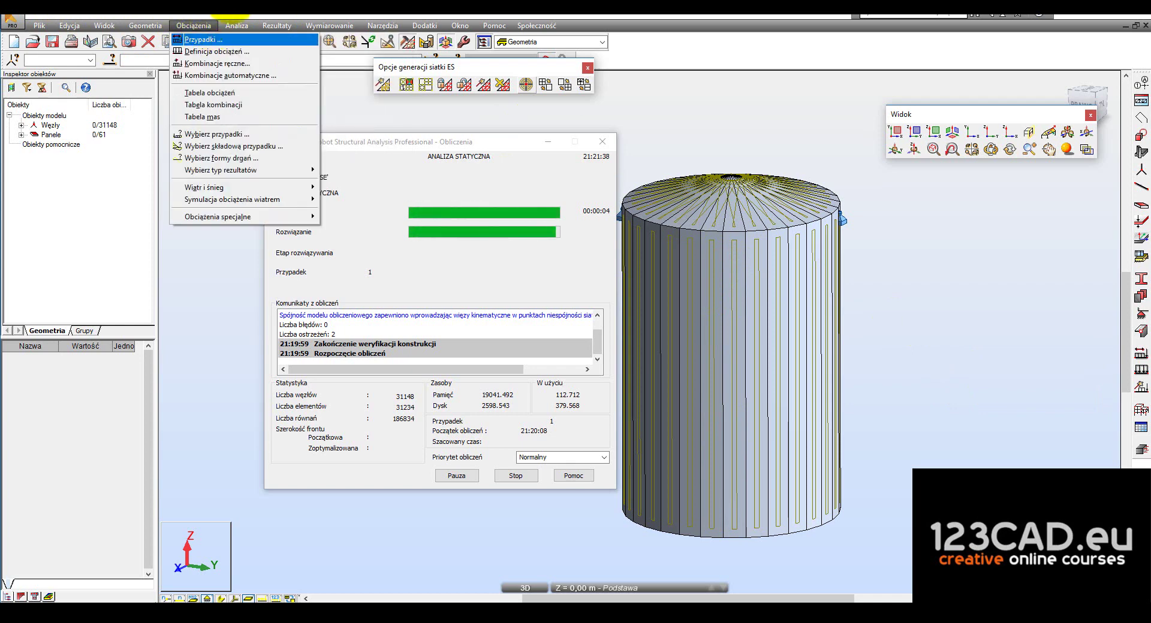
click(431, 141)
click(360, 142)
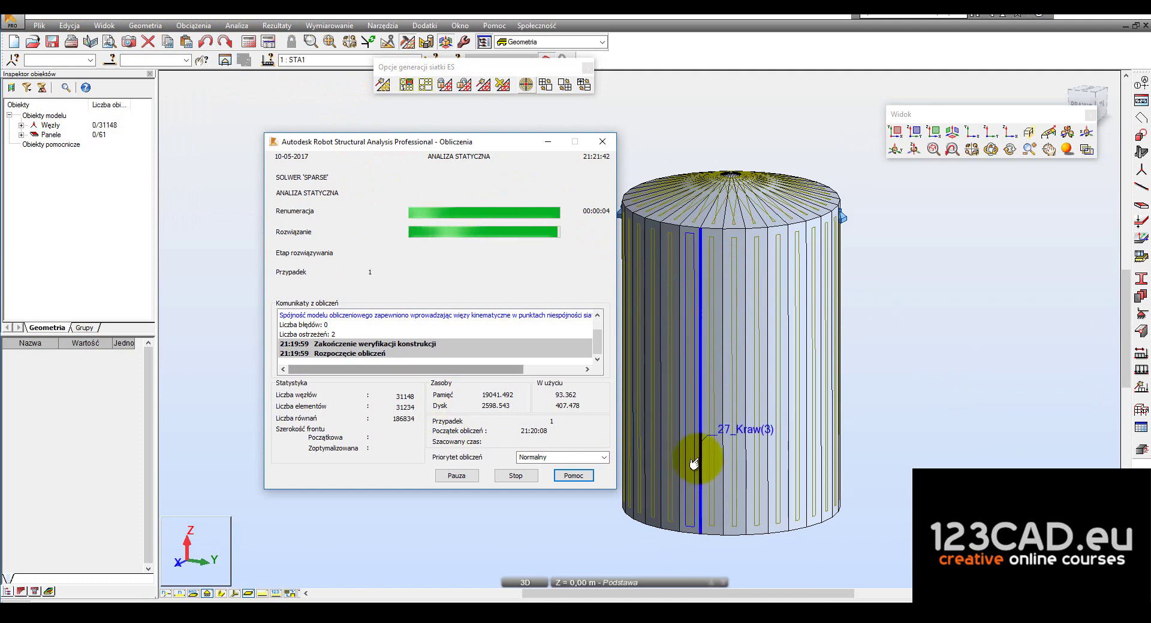
click(248, 592)
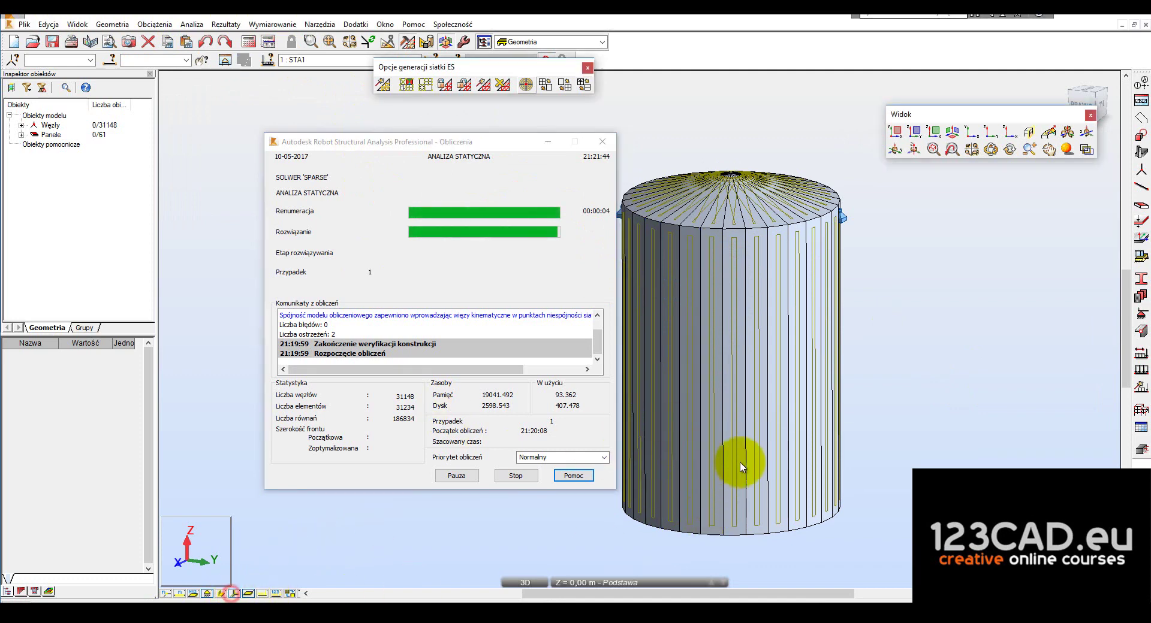
scroll(687, 454, up, 3)
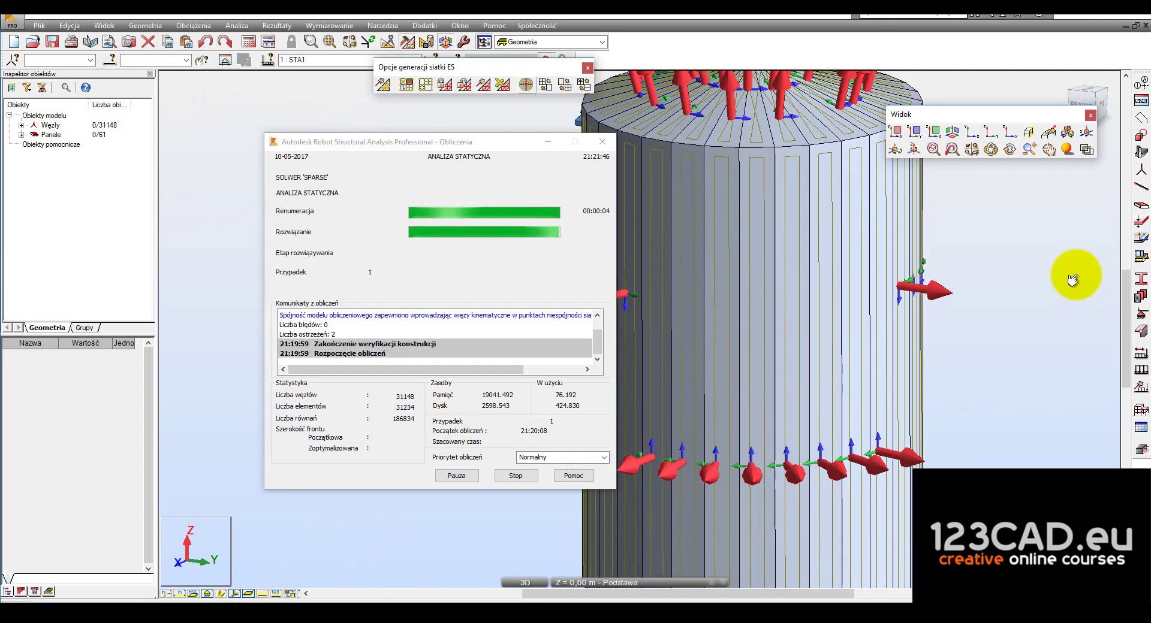
click(1142, 370)
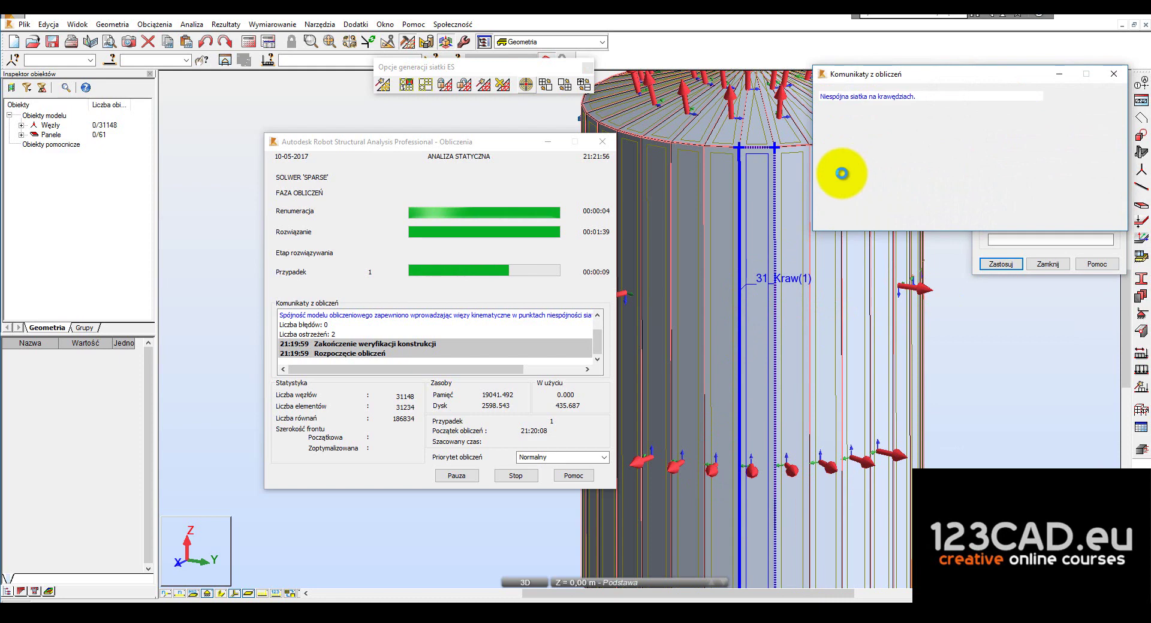
Close the calculation messages and Obciążenie windows, then toggle the FE mesh display on and off
click(1109, 209)
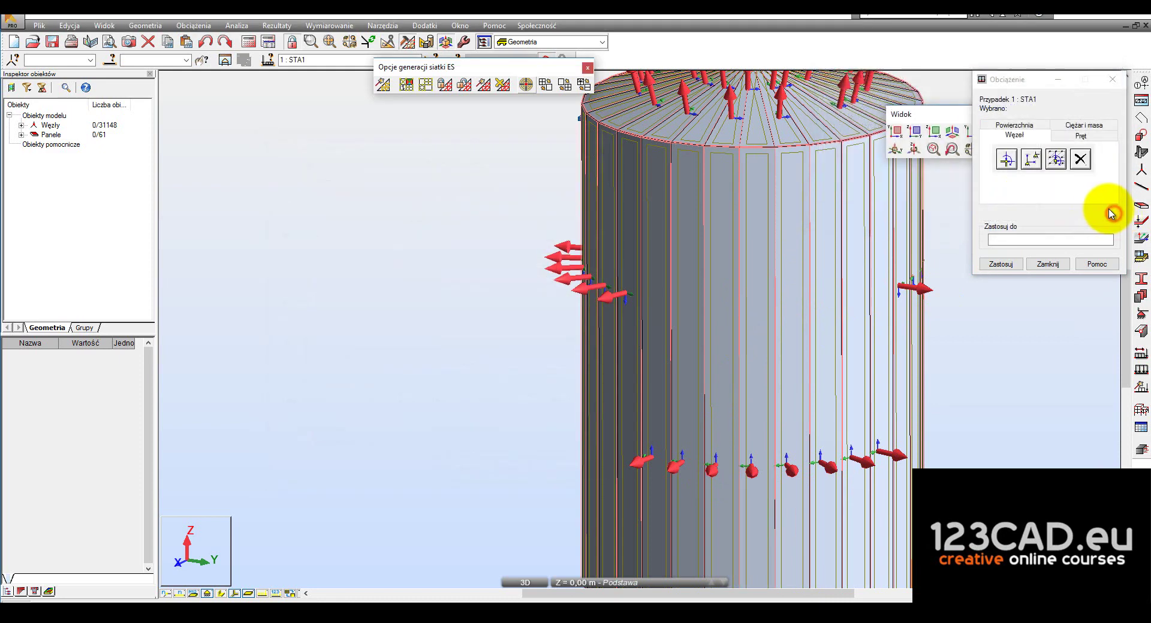
click(1048, 264)
scroll(697, 304, down, 2)
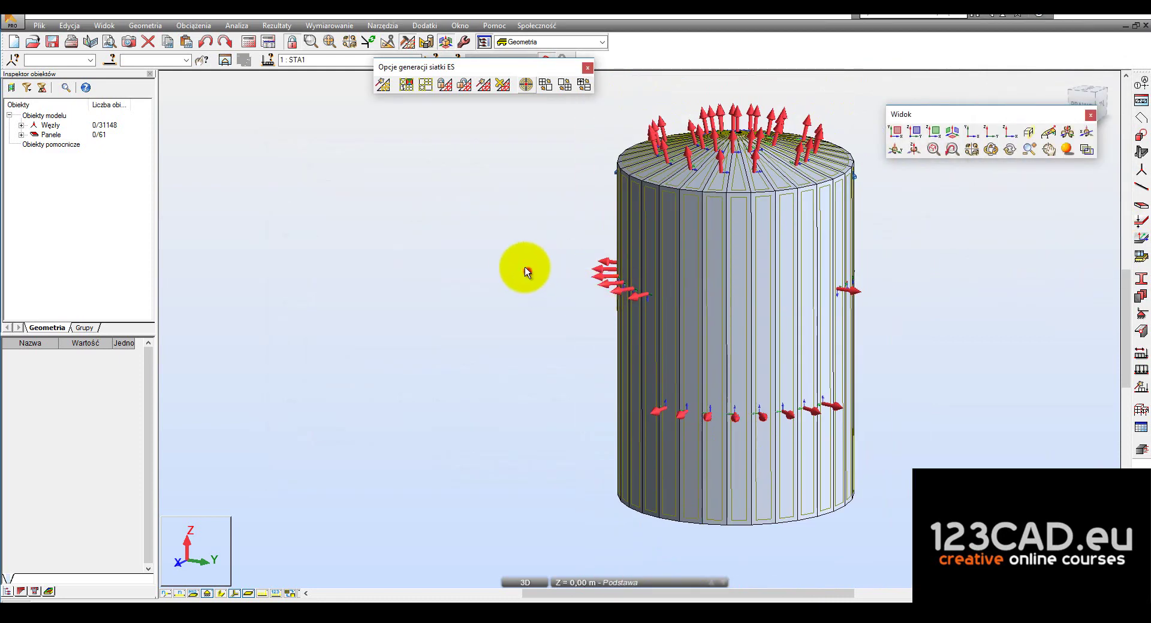
scroll(695, 380, up, 2)
scroll(698, 380, down, 1)
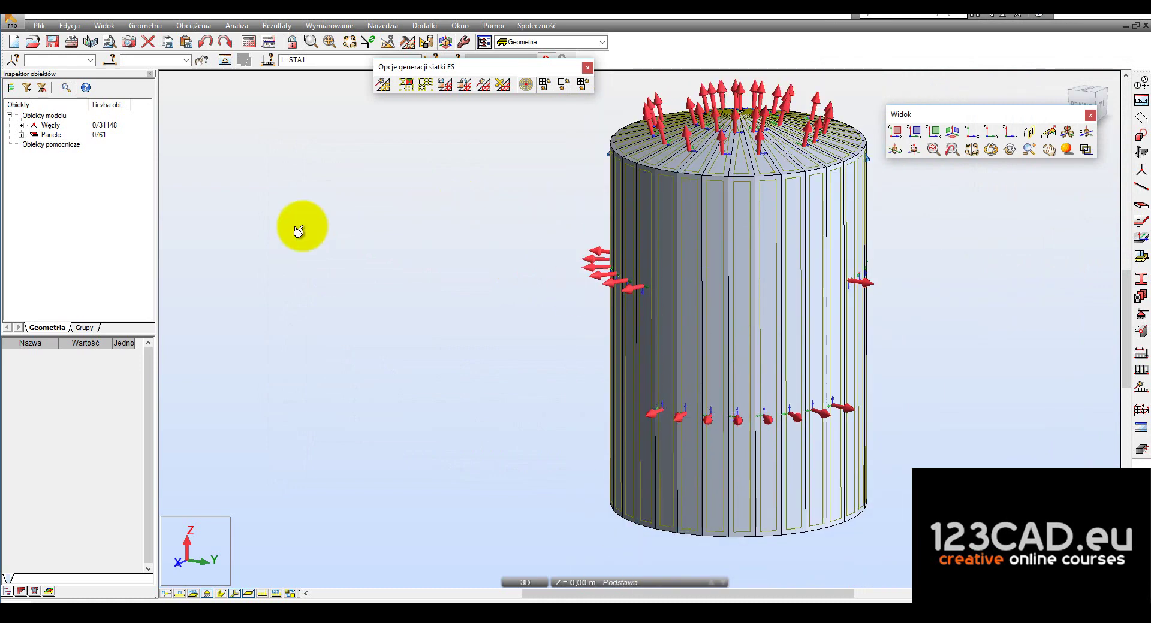
click(292, 594)
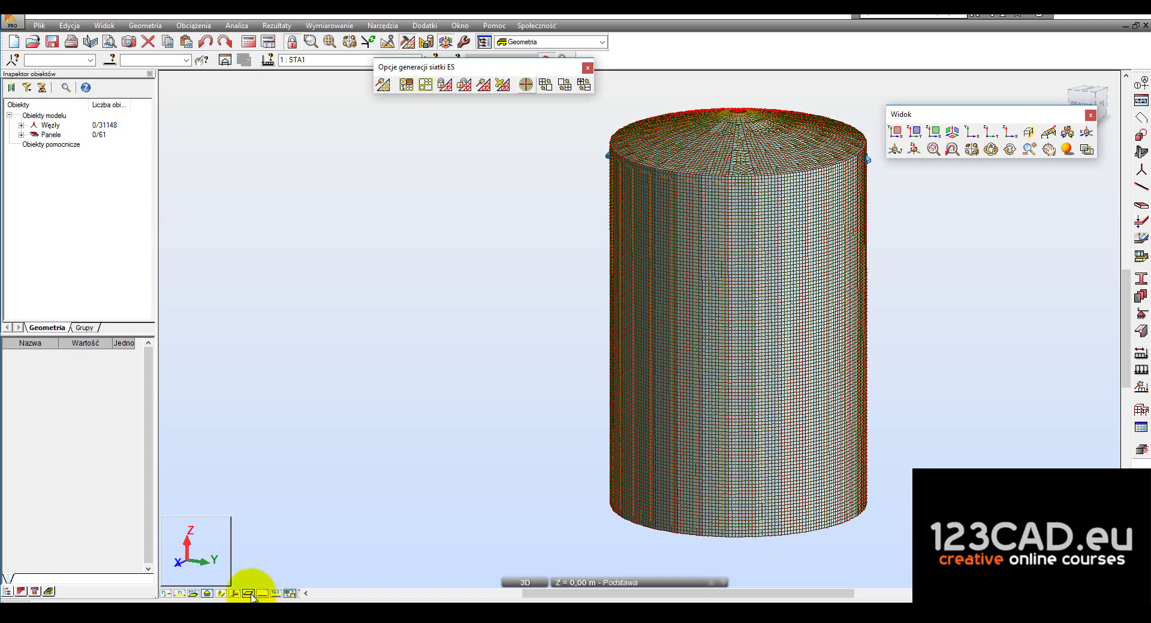
click(292, 594)
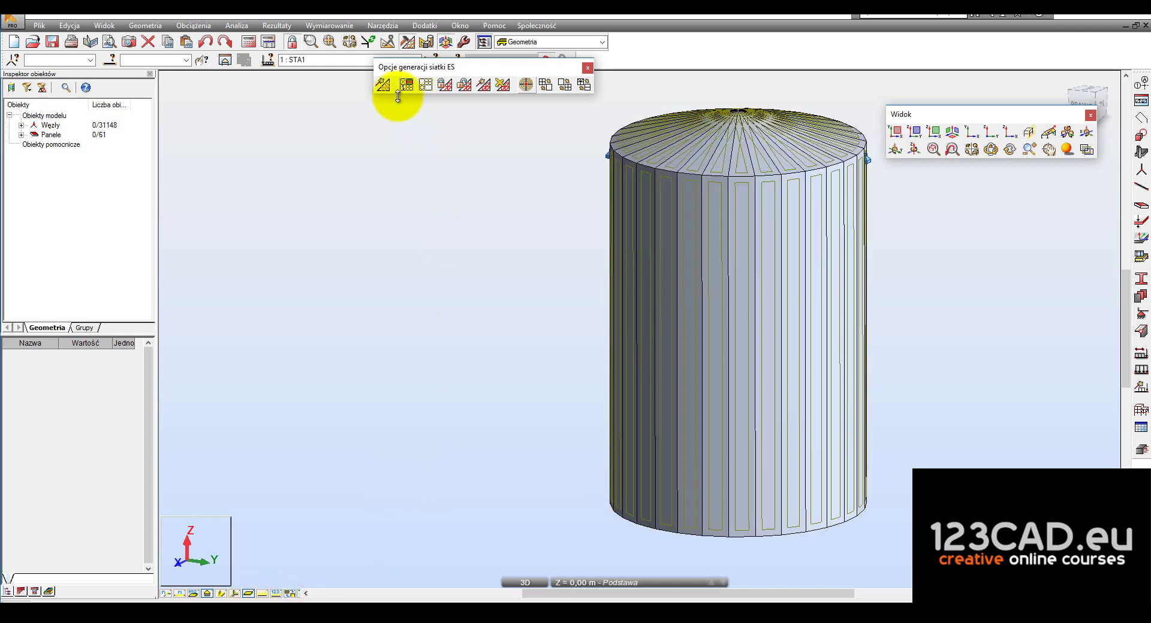
Map the z displacements (u, w) over the tank, scale up to 124.4, and move the Mapy dialog aside
click(346, 26)
mouse_move(276, 26)
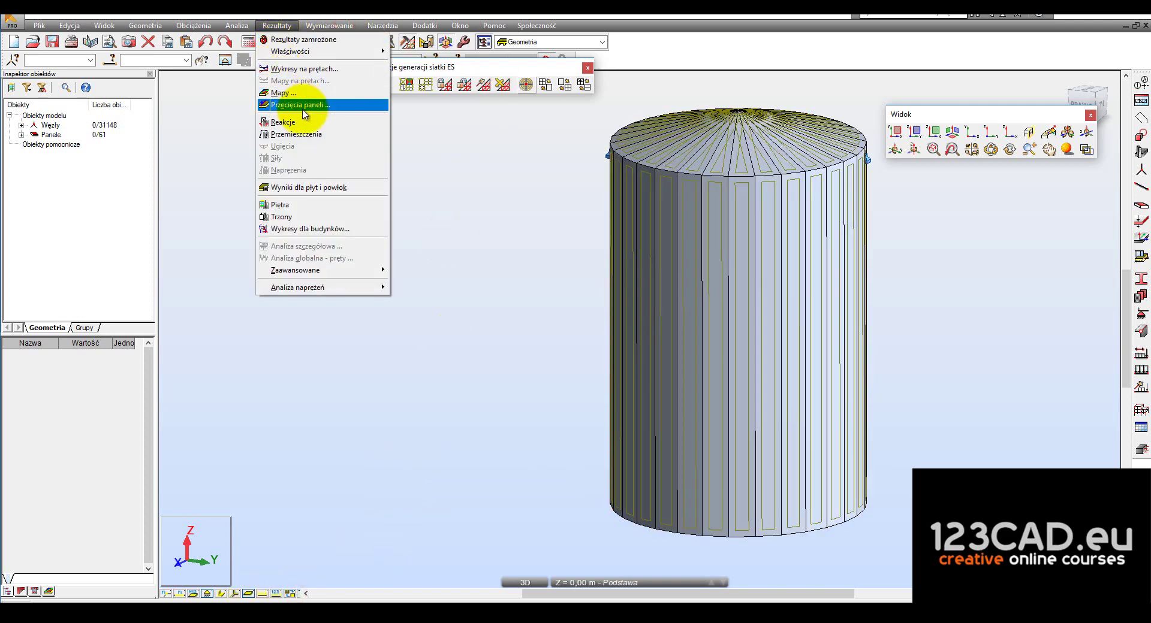
click(281, 93)
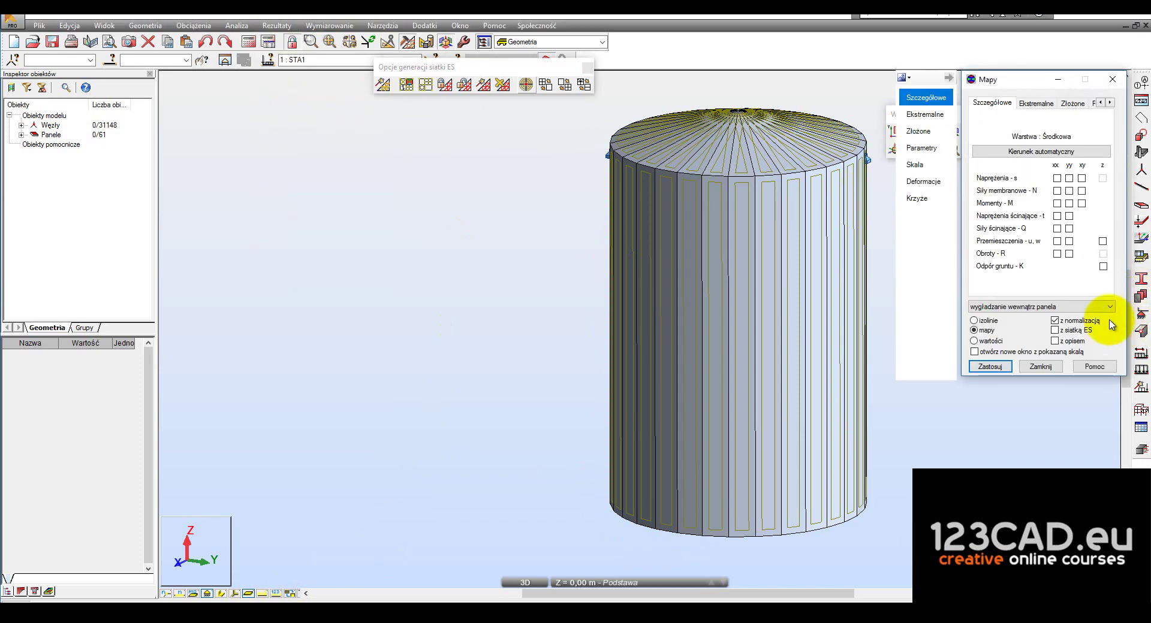
click(1102, 242)
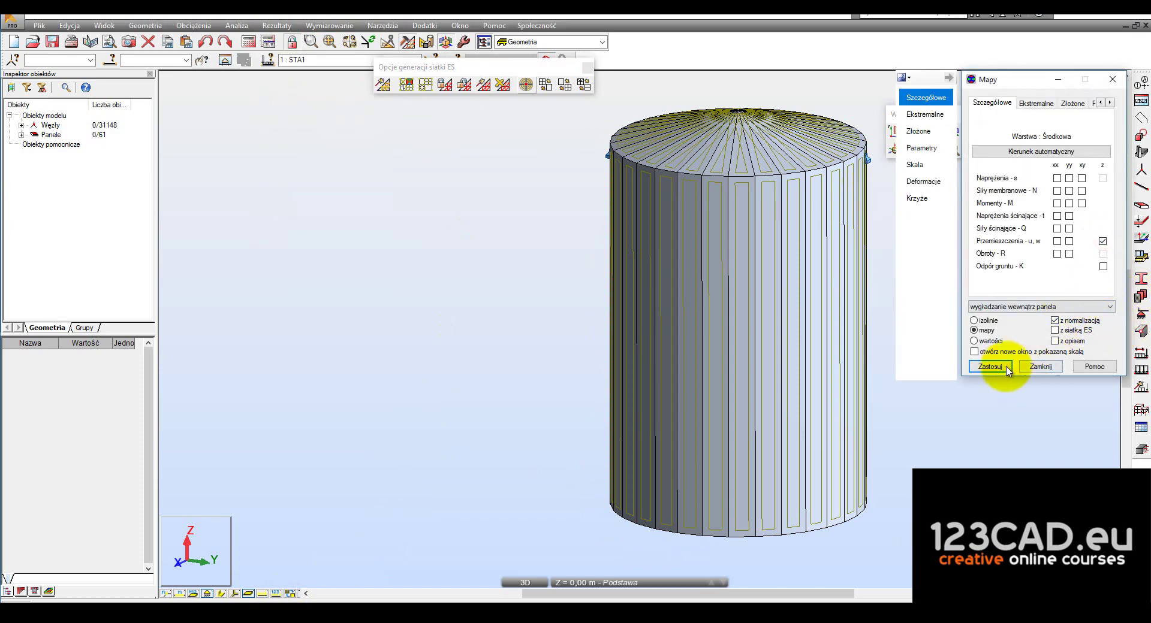
click(995, 359)
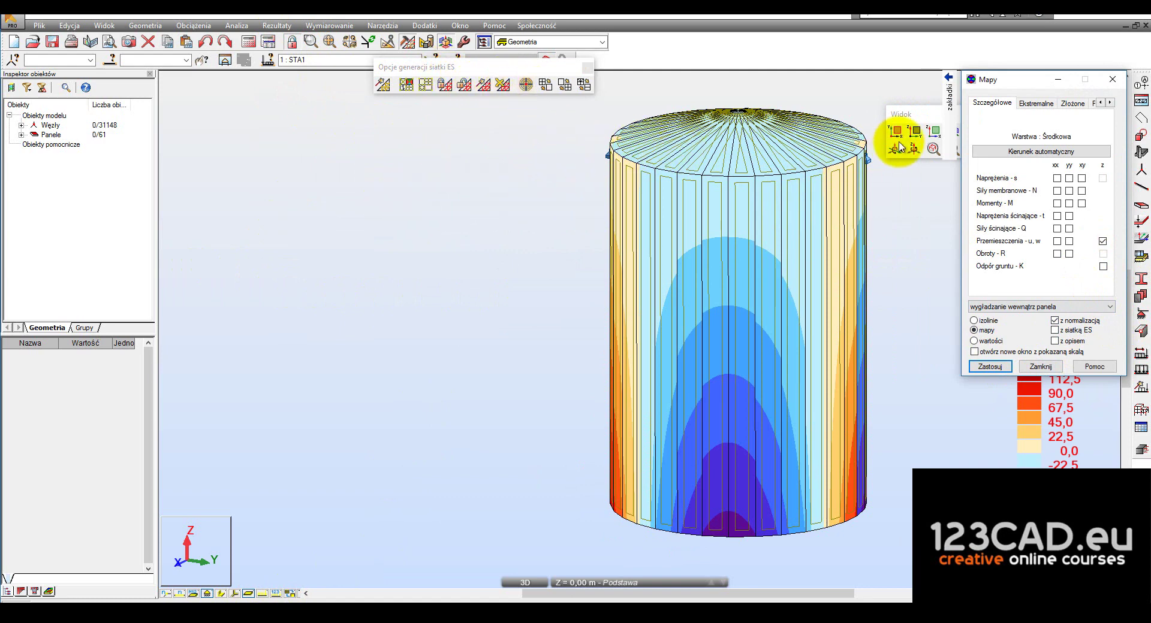
drag(1011, 87, 402, 138)
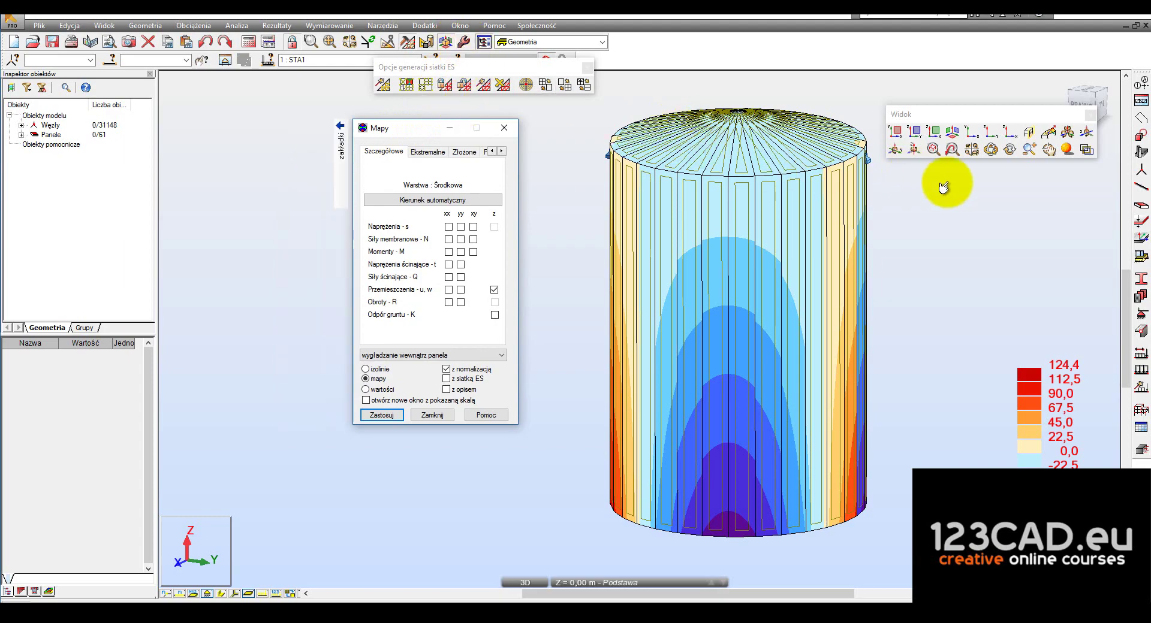
Orbit and zoom around the tank to inspect the z-displacement map's red zones near the wall base
click(990, 149)
mouse_move(803, 305)
mouse_down()
mouse_move(735, 308)
mouse_move(770, 213)
mouse_up()
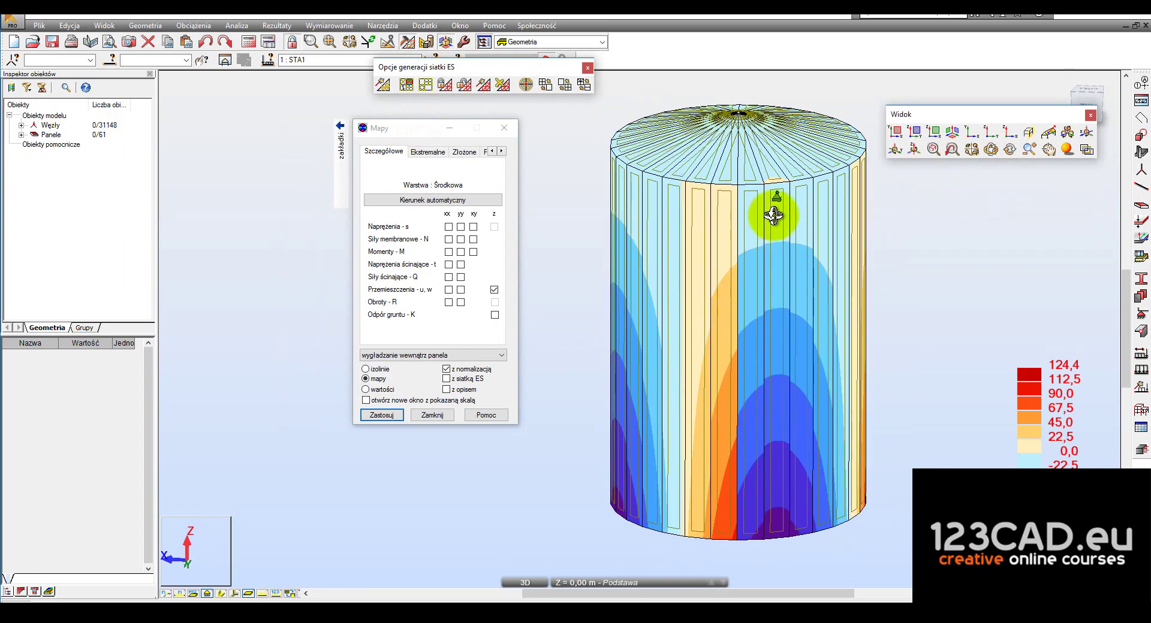
scroll(771, 198, up, 5)
scroll(800, 317, up, 2)
scroll(793, 324, down, 5)
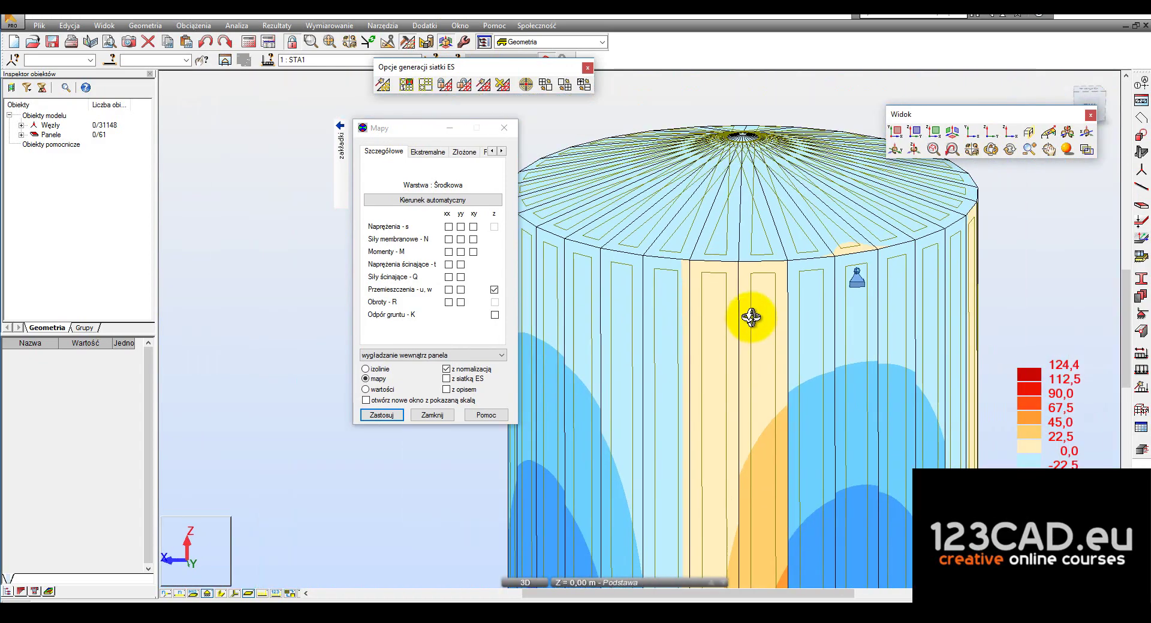
scroll(750, 315, down, 3)
mouse_move(771, 411)
mouse_down()
mouse_move(762, 417)
mouse_move(815, 523)
mouse_up()
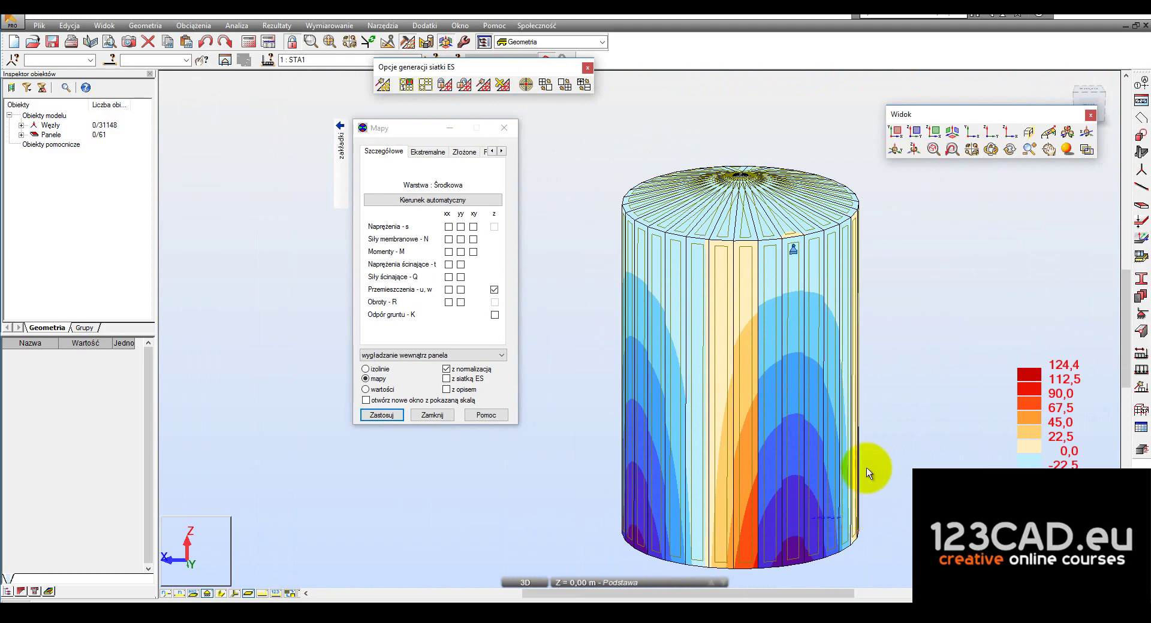
click(1037, 246)
click(991, 149)
mouse_move(862, 452)
mouse_down()
mouse_move(811, 458)
mouse_move(935, 391)
mouse_move(840, 432)
mouse_move(775, 441)
mouse_move(786, 441)
mouse_move(738, 429)
mouse_move(865, 418)
mouse_up()
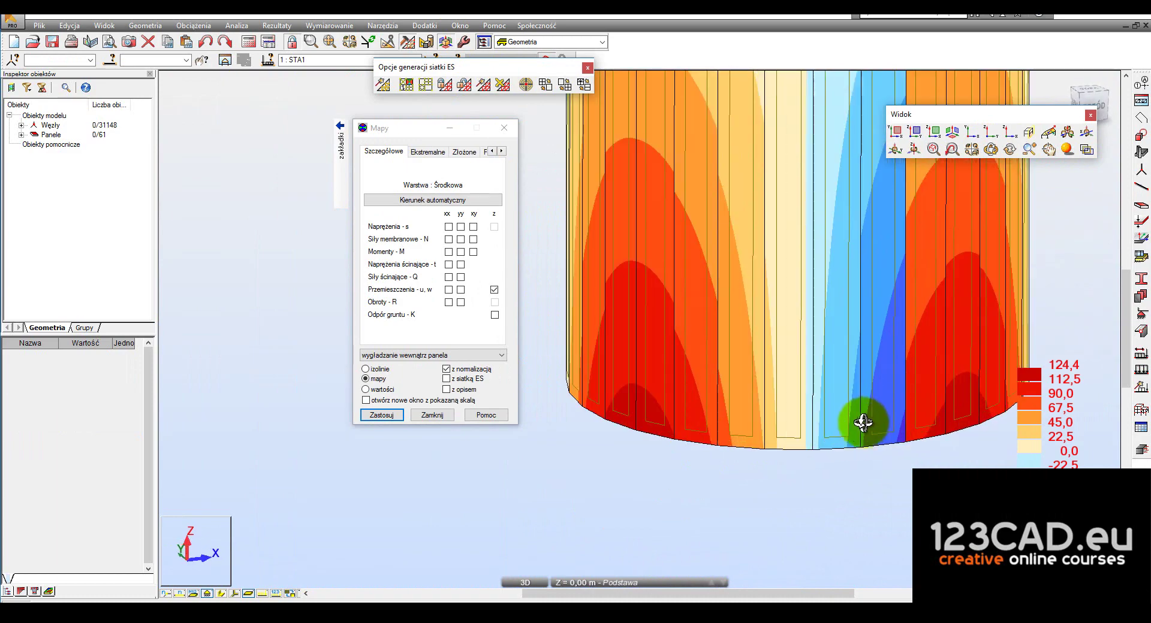
Select wall panels 9 and 13, show only them, and fit the view
click(888, 376)
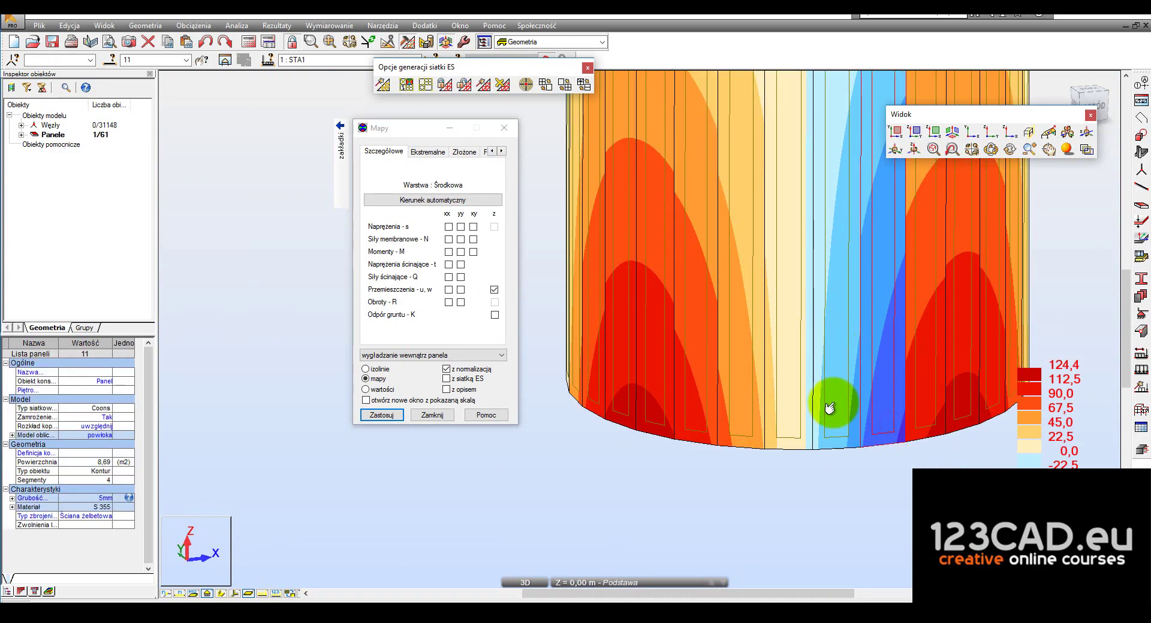
click(906, 252)
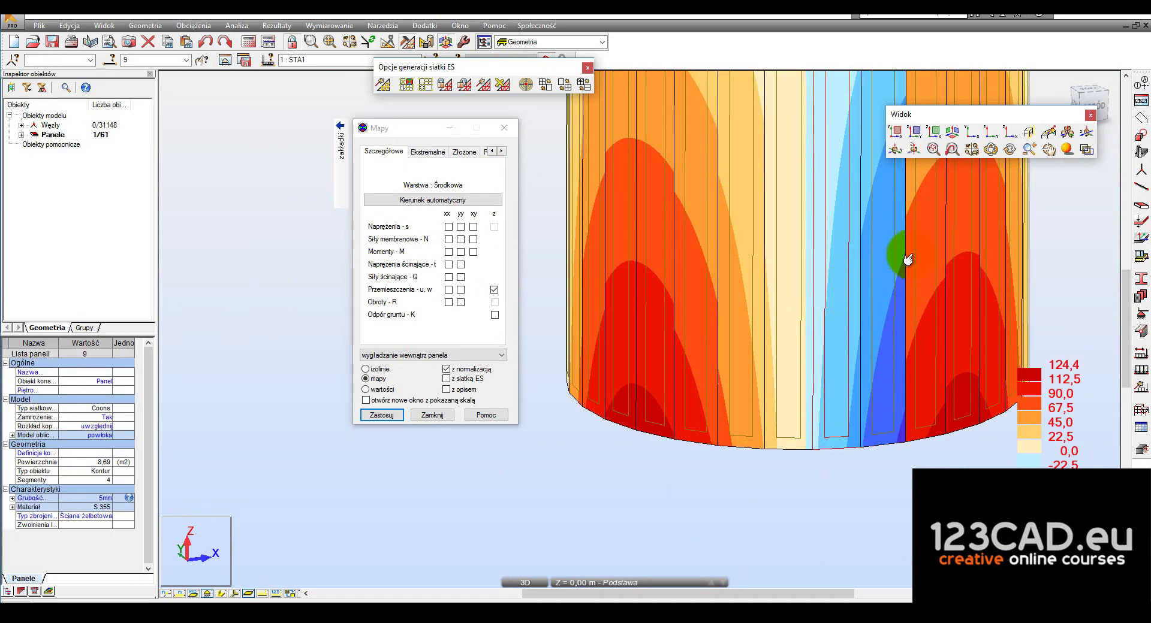
ctrl+click(917, 243)
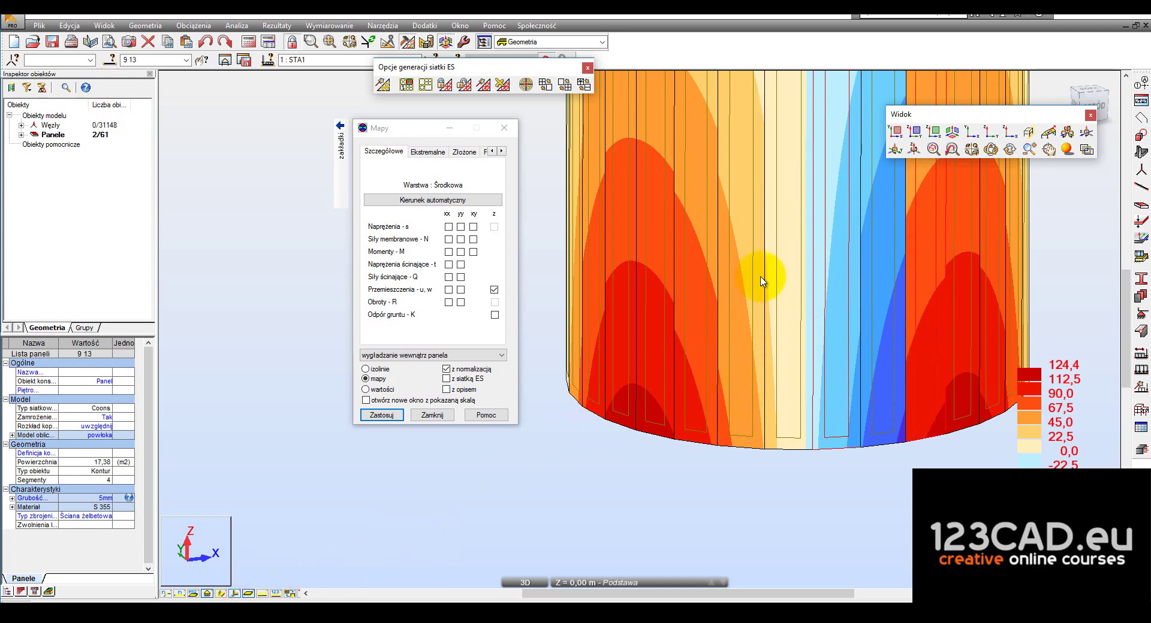
click(225, 61)
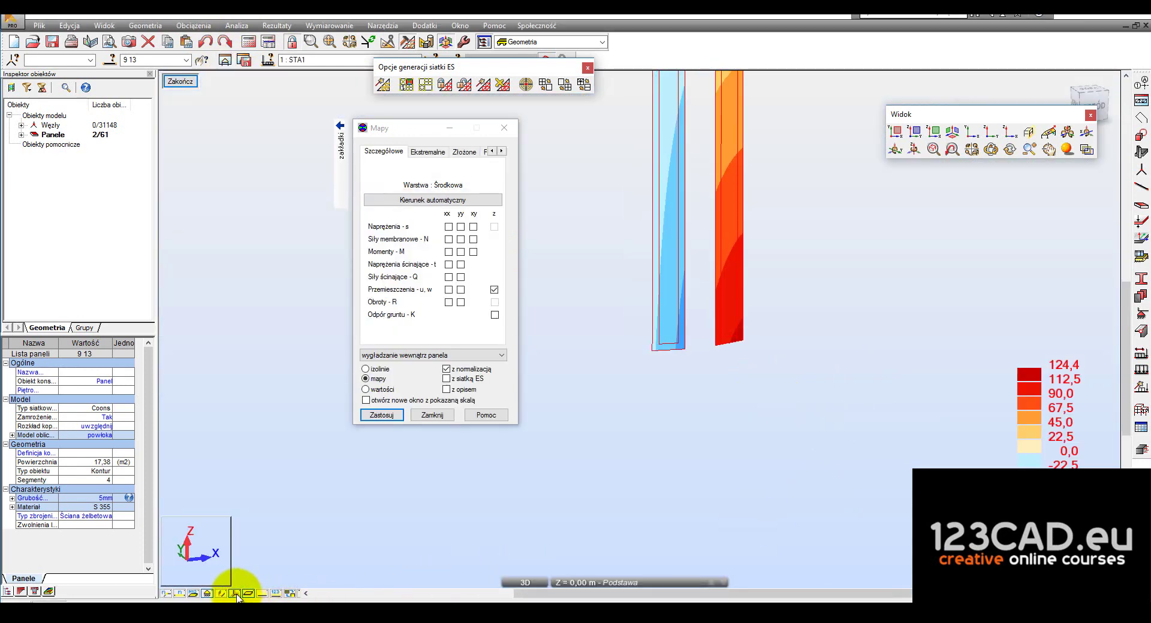
click(235, 594)
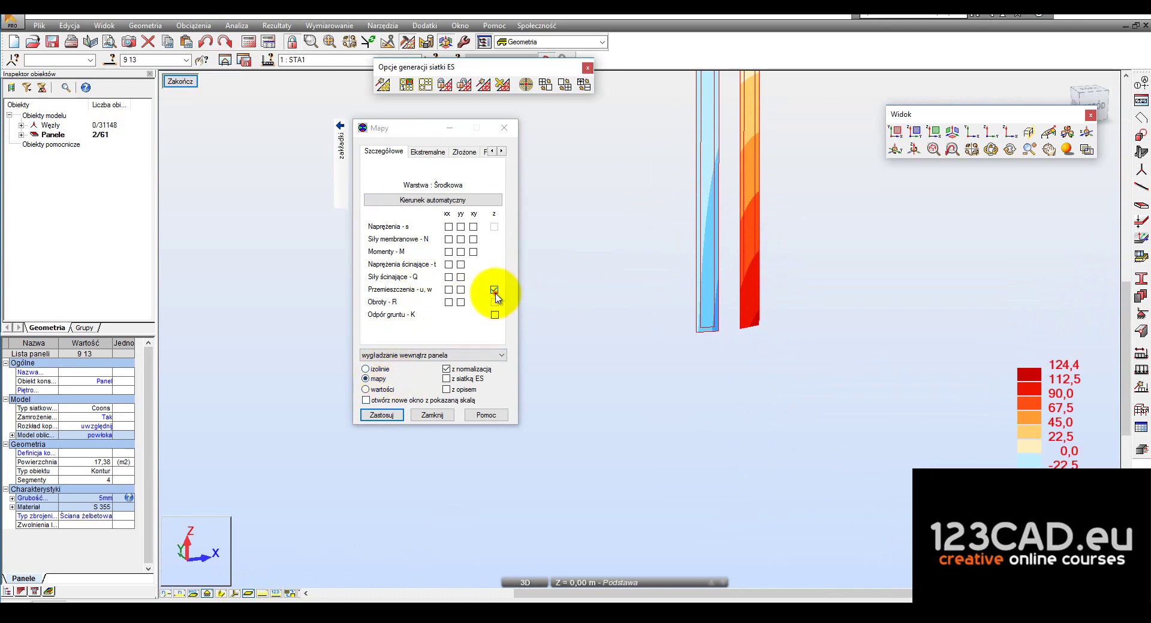
Remove the displacement map and orbit to see both panels' local axes edge-on
click(382, 414)
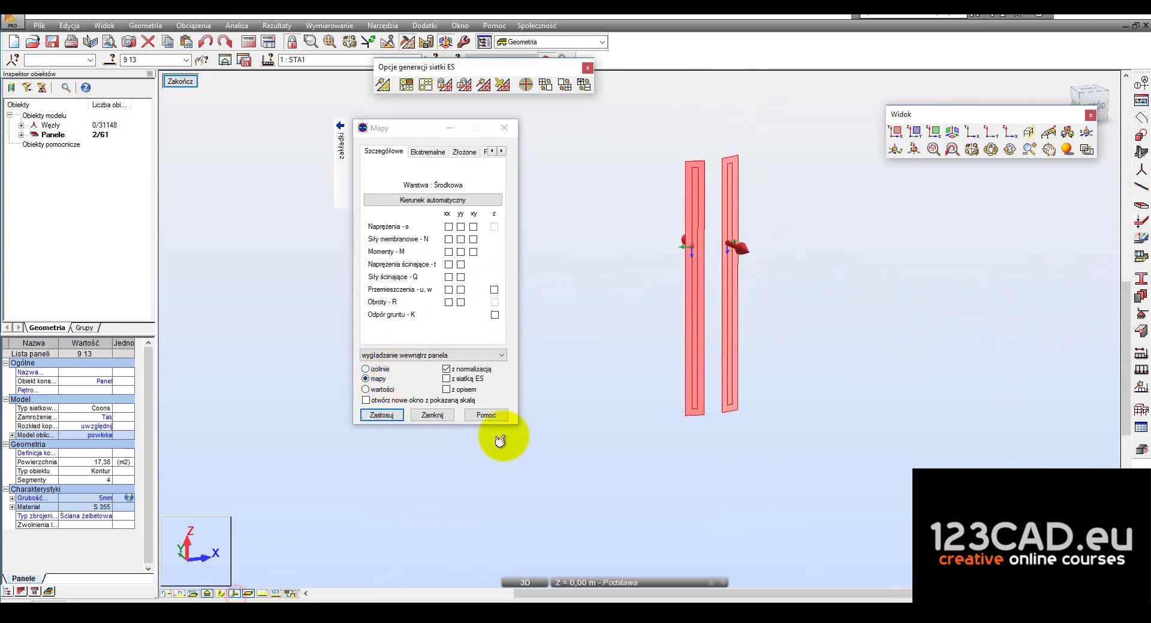
scroll(724, 202, up, 3)
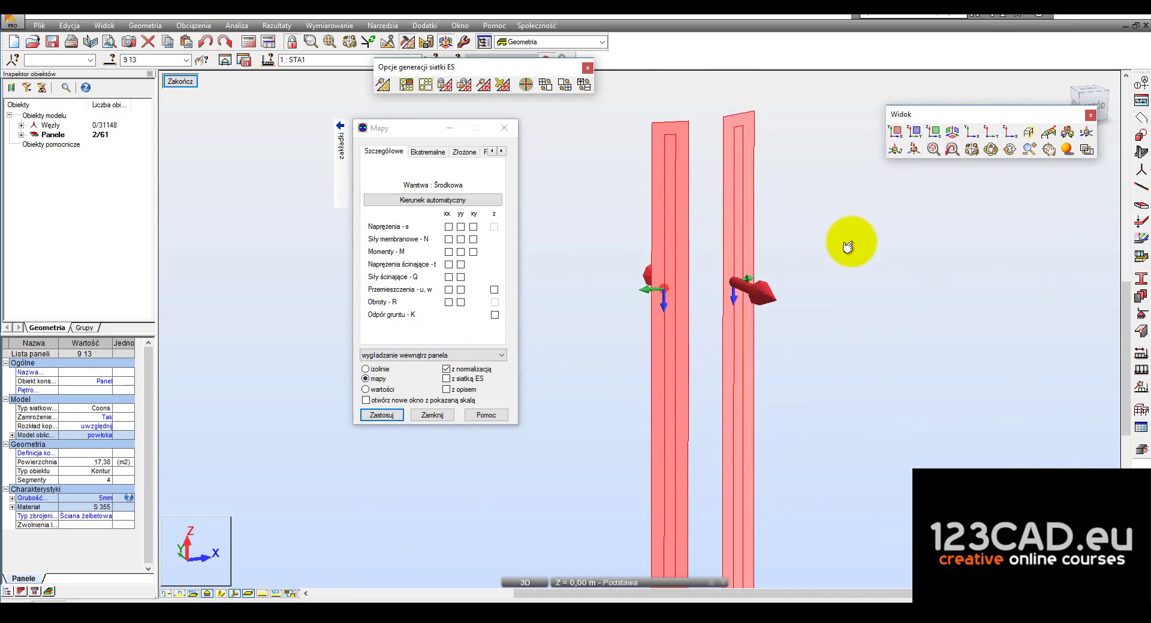
mouse_move(848, 246)
shift+middle_down()
mouse_move(864, 355)
mouse_move(886, 358)
mouse_move(681, 334)
mouse_move(642, 349)
mouse_move(640, 370)
mouse_move(630, 354)
mouse_move(643, 358)
shift+middle_up()
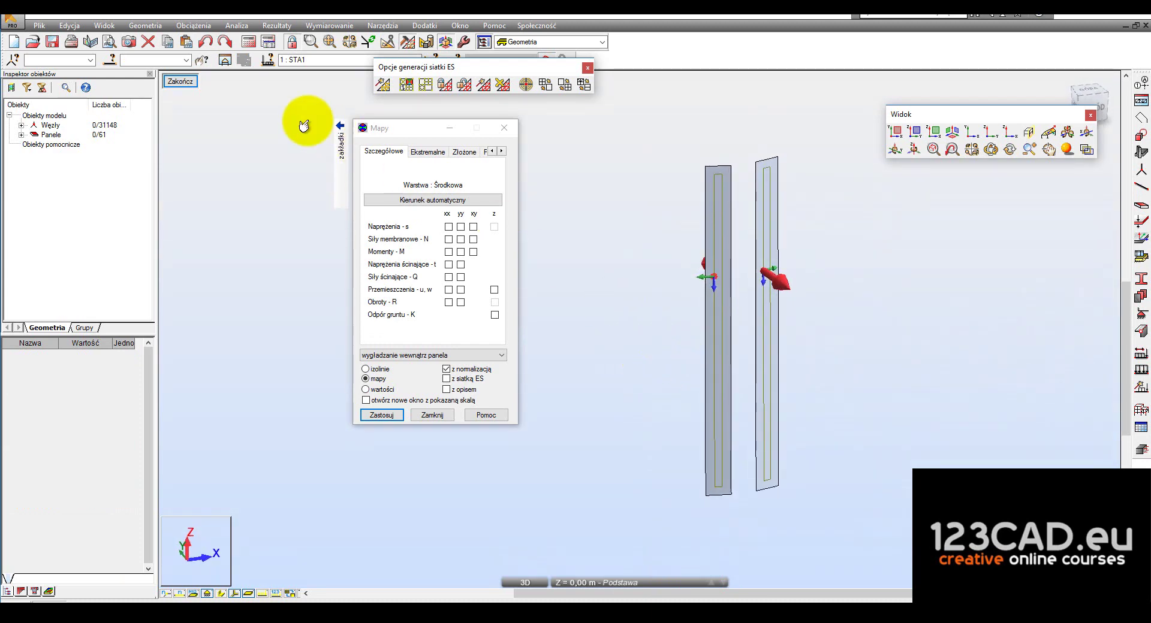
End the isolated view of panels 9 and 13 and close the Mapy dialog
click(180, 81)
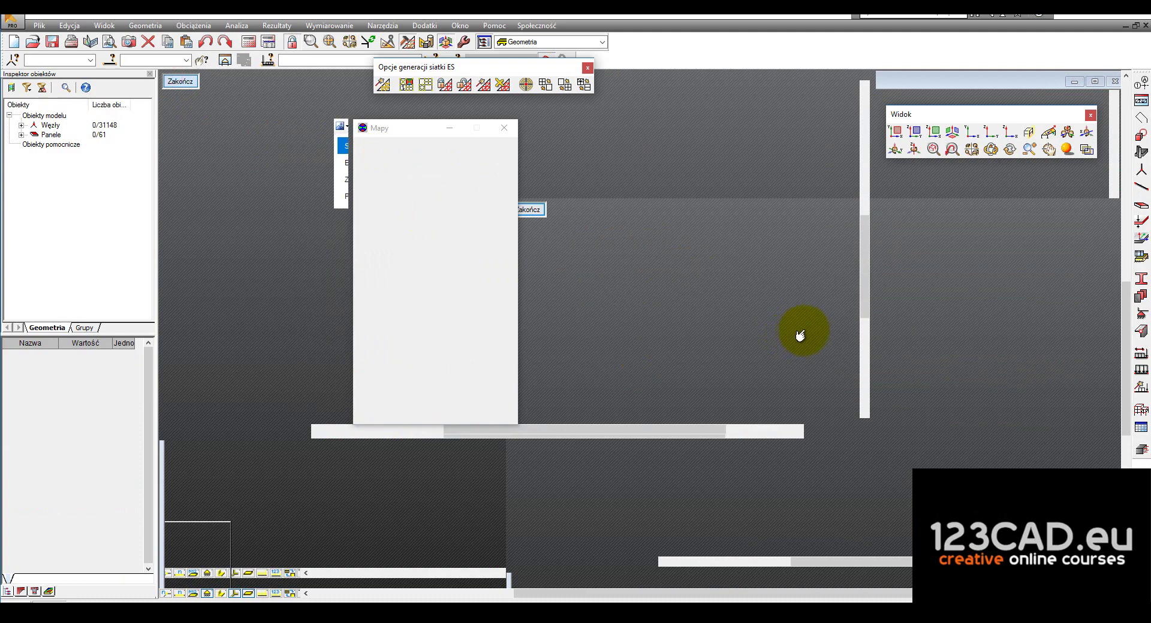
scroll(791, 337, down, 5)
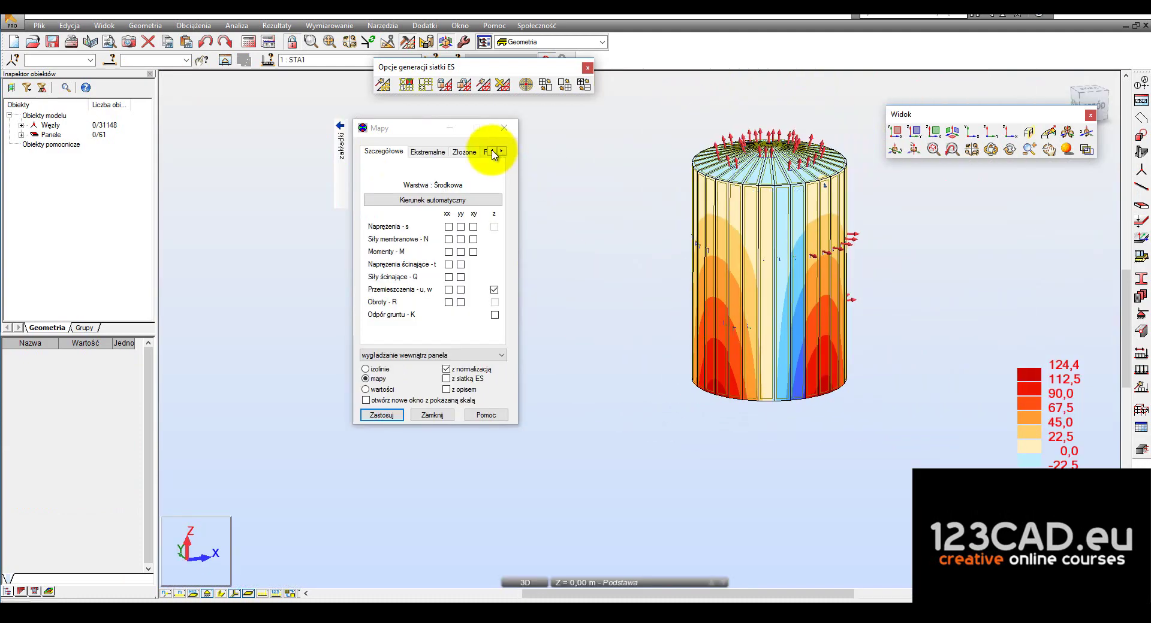
click(501, 133)
scroll(861, 275, up, 3)
scroll(861, 275, up, 2)
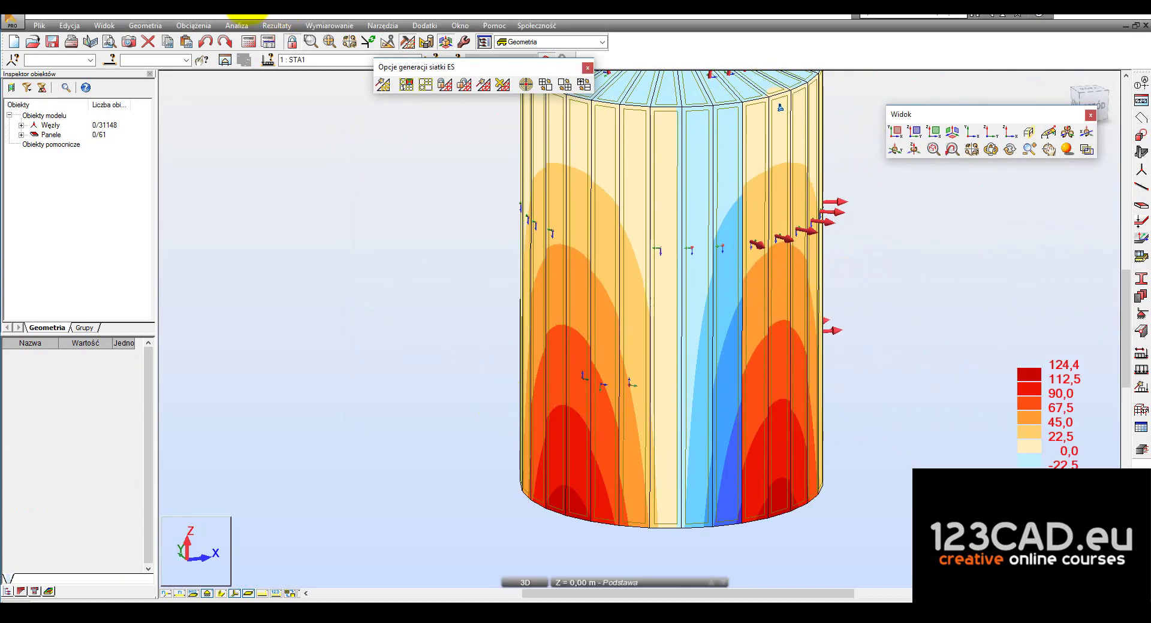
Orbit and pan around the full tank with its z-displacement map up to 124.4
click(242, 27)
key(Escape)
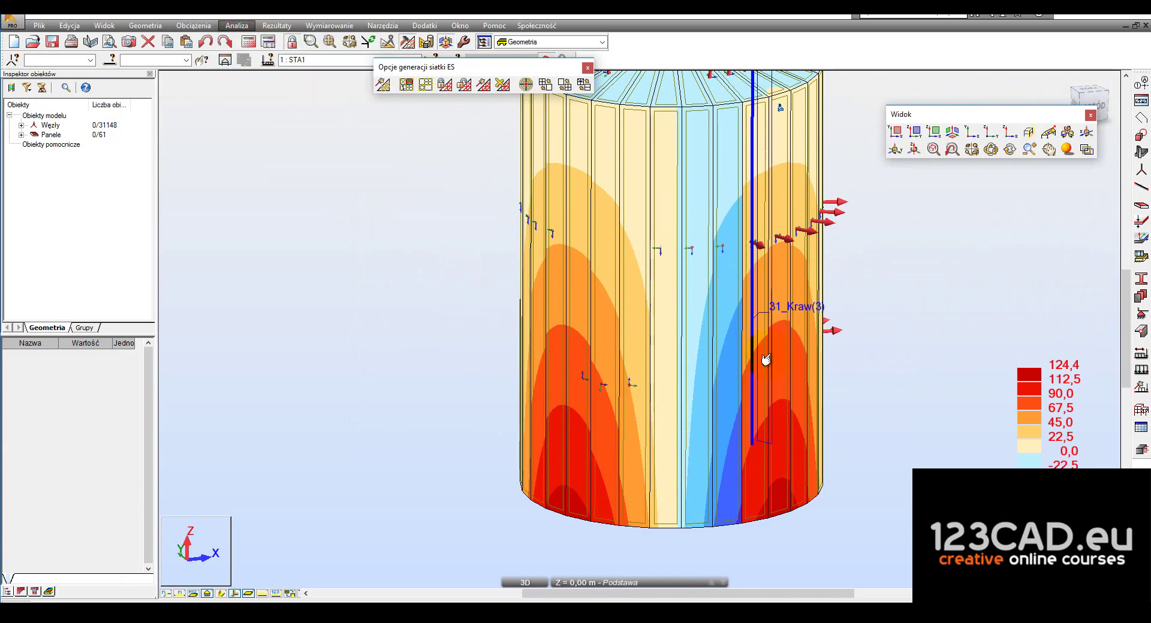
scroll(776, 518, down, 2)
mouse_move(776, 518)
shift+middle_down()
mouse_move(720, 476)
mouse_move(707, 513)
mouse_move(702, 484)
shift+middle_up()
middle_drag(839, 489, 772, 475)
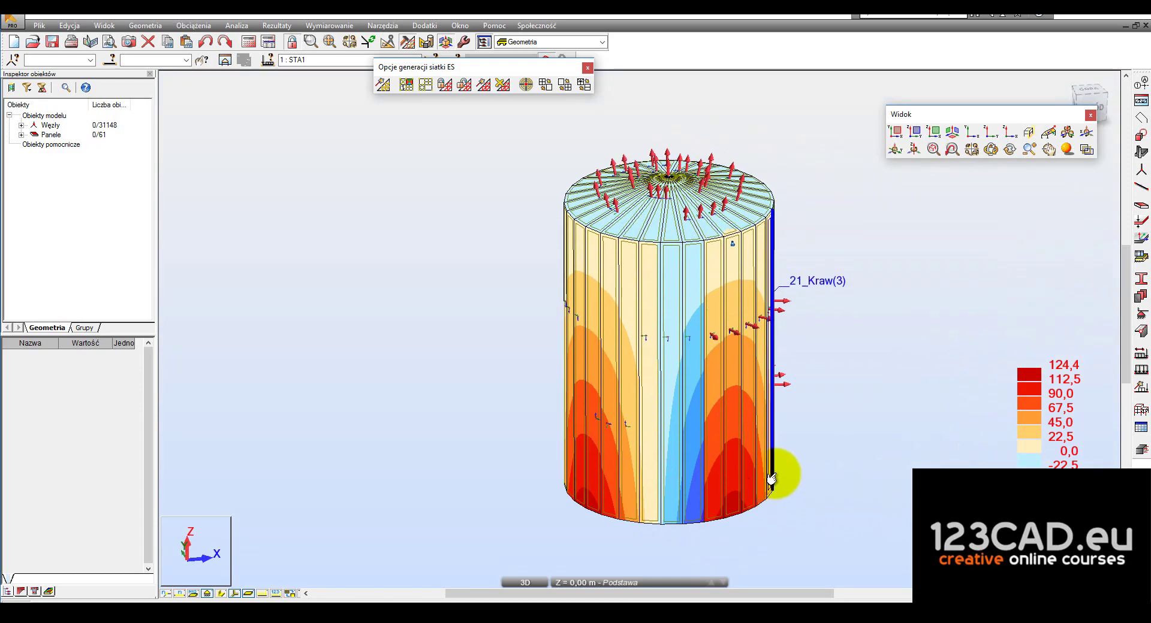
click(745, 257)
click(629, 501)
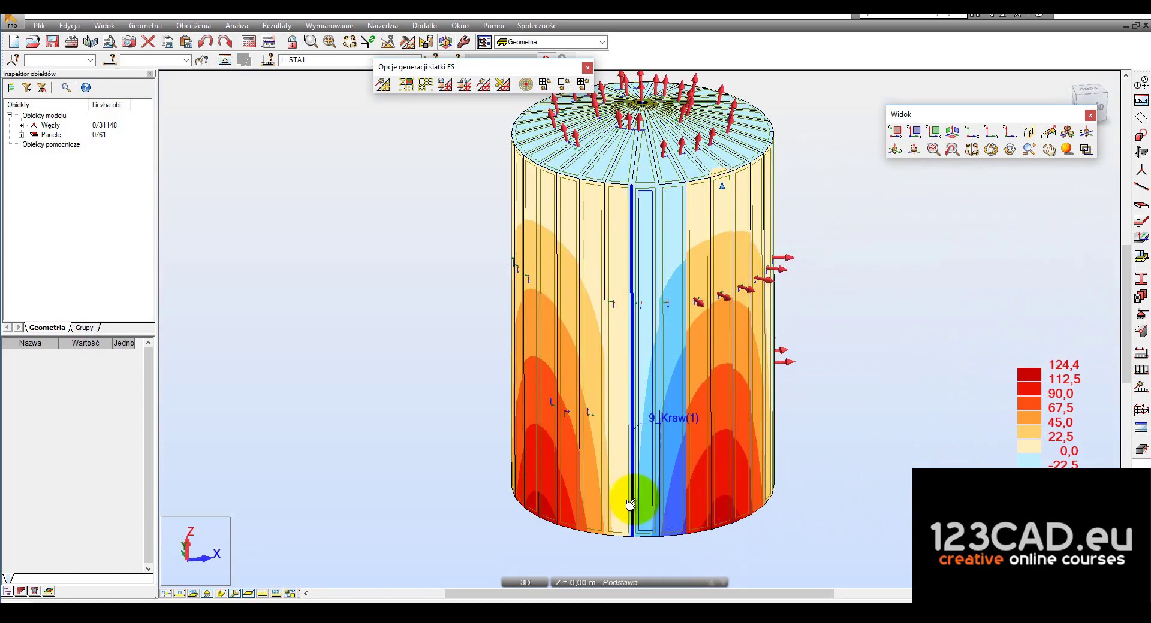
click(746, 214)
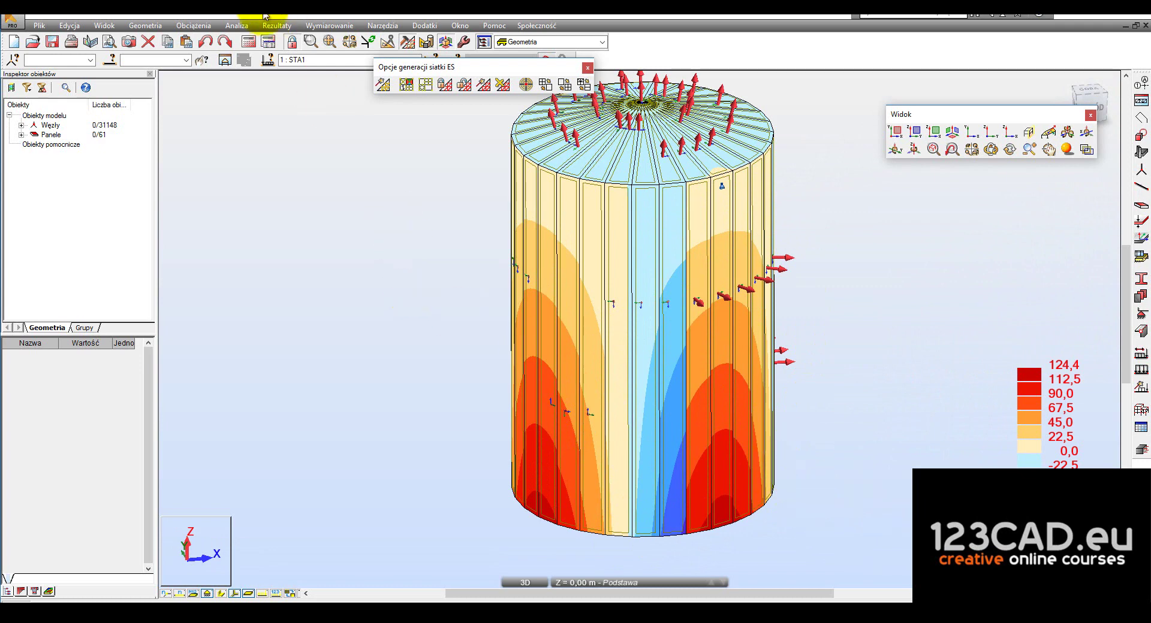
Turn off the z-displacement map in Rezultaty > Mapy and close the dialog
click(247, 24)
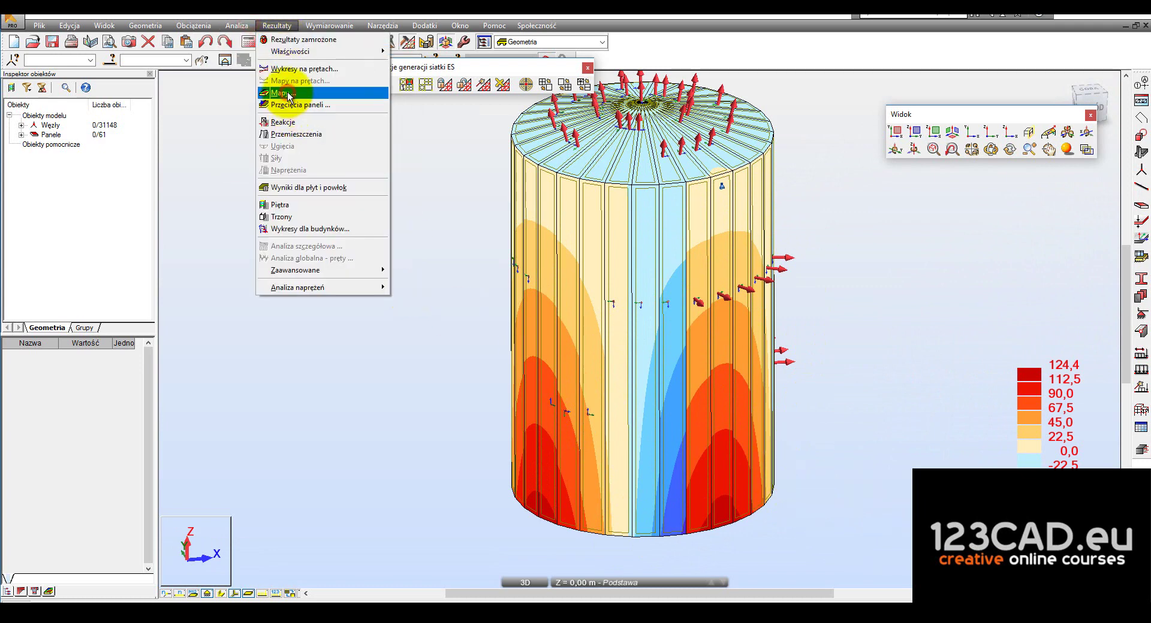
click(289, 94)
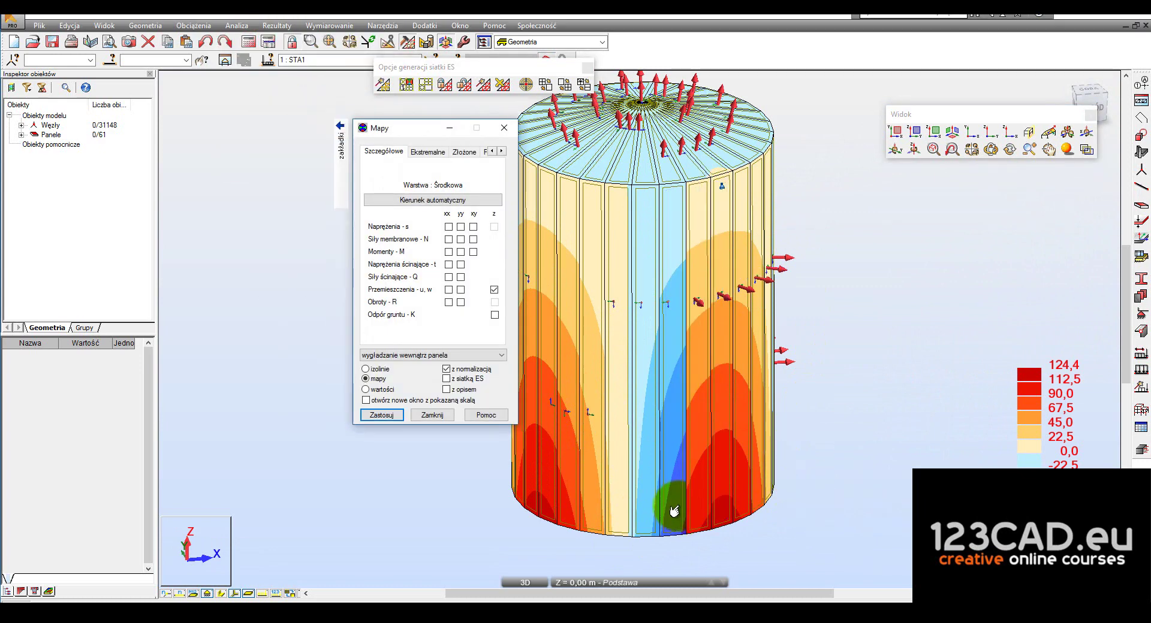
click(494, 291)
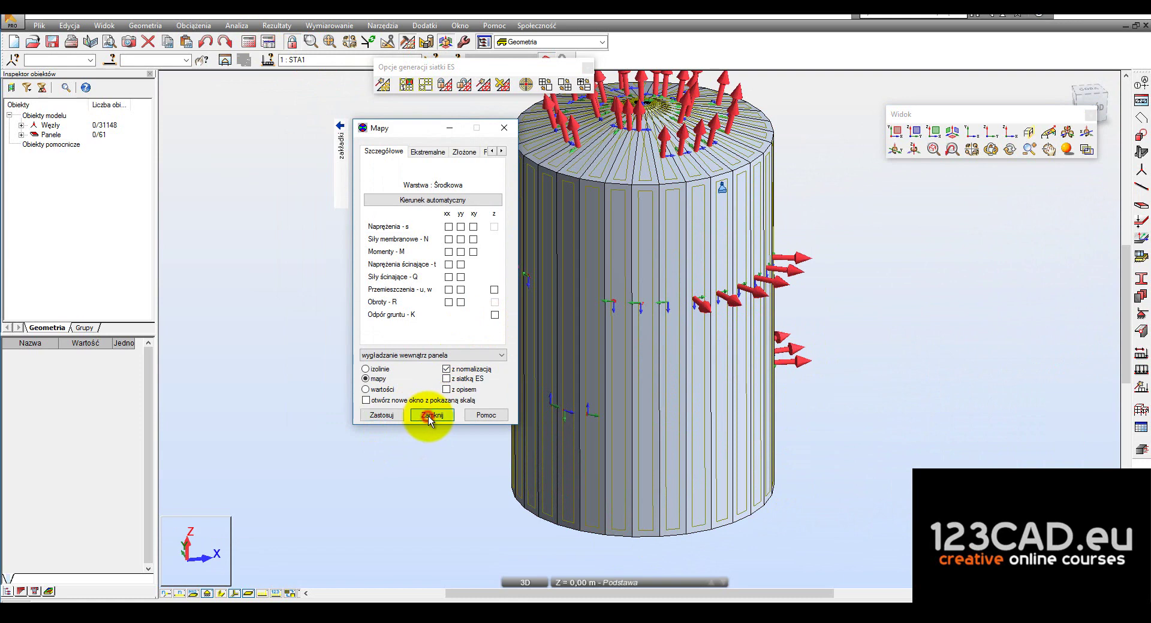
click(428, 416)
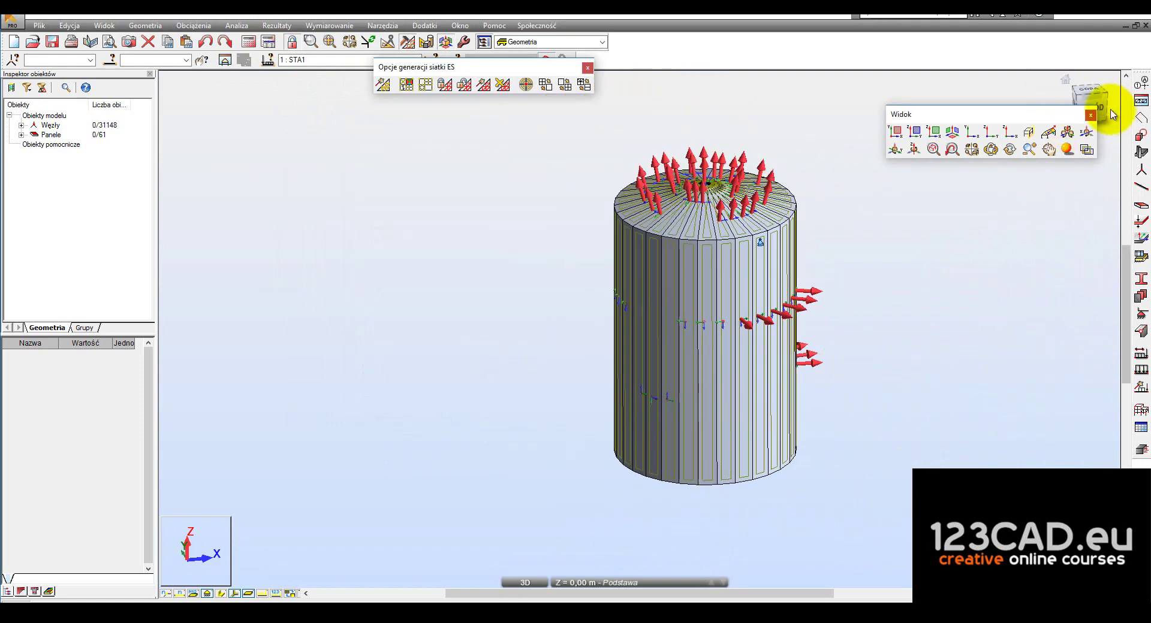
From an oblique 3D view, window-select 30 of the tank's shell panels
click(1088, 99)
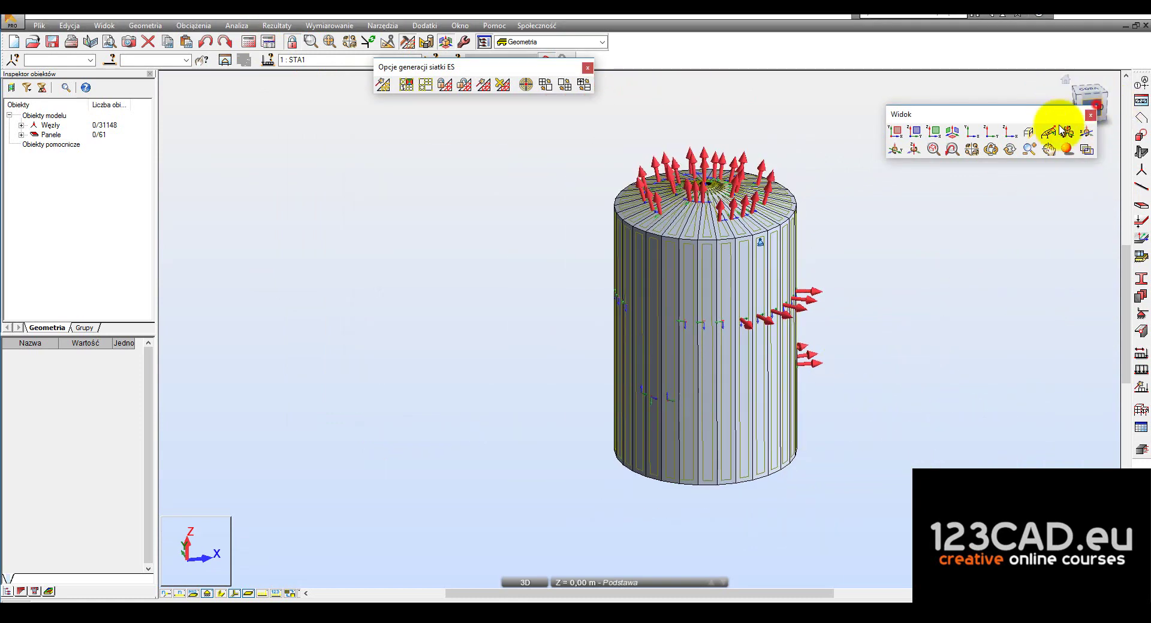
drag(465, 362, 465, 362)
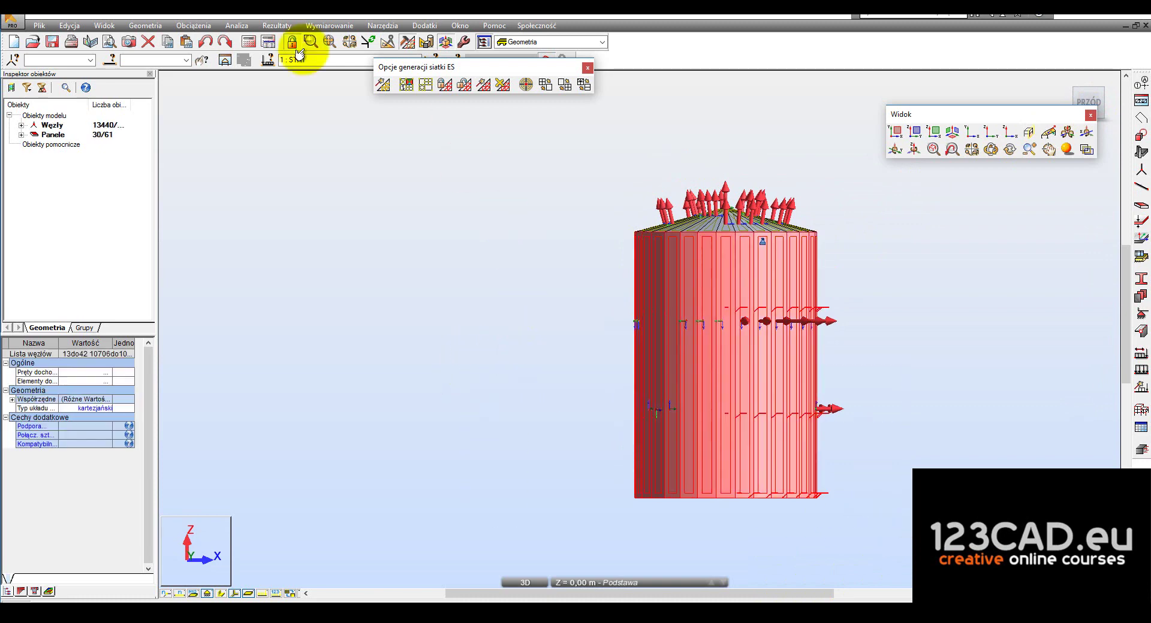
click(641, 408)
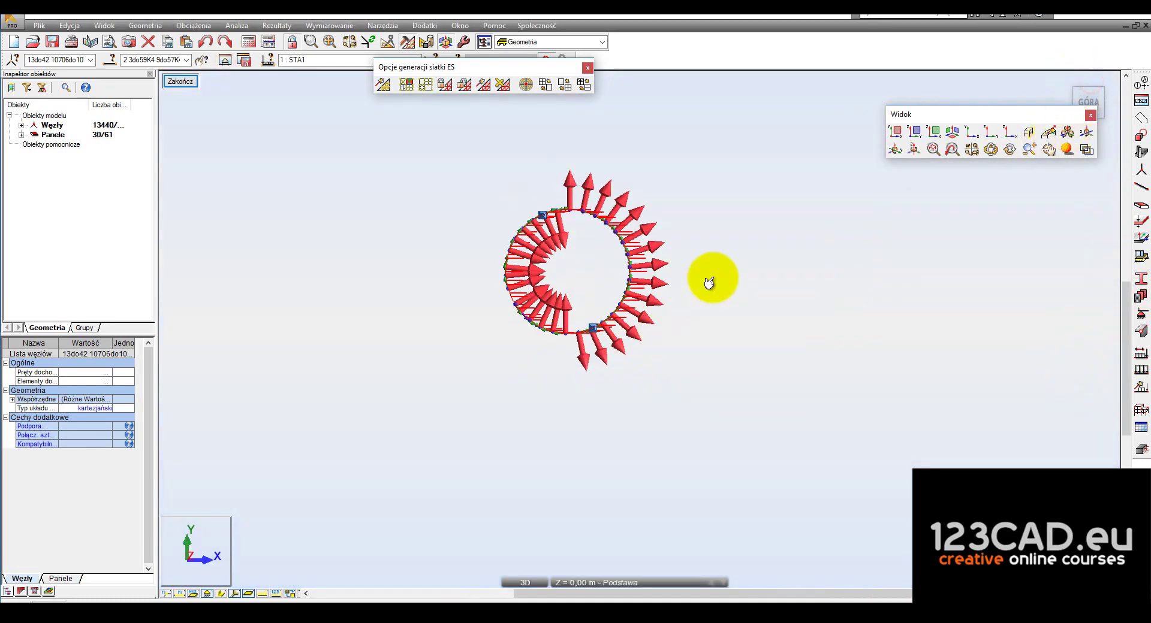
click(717, 274)
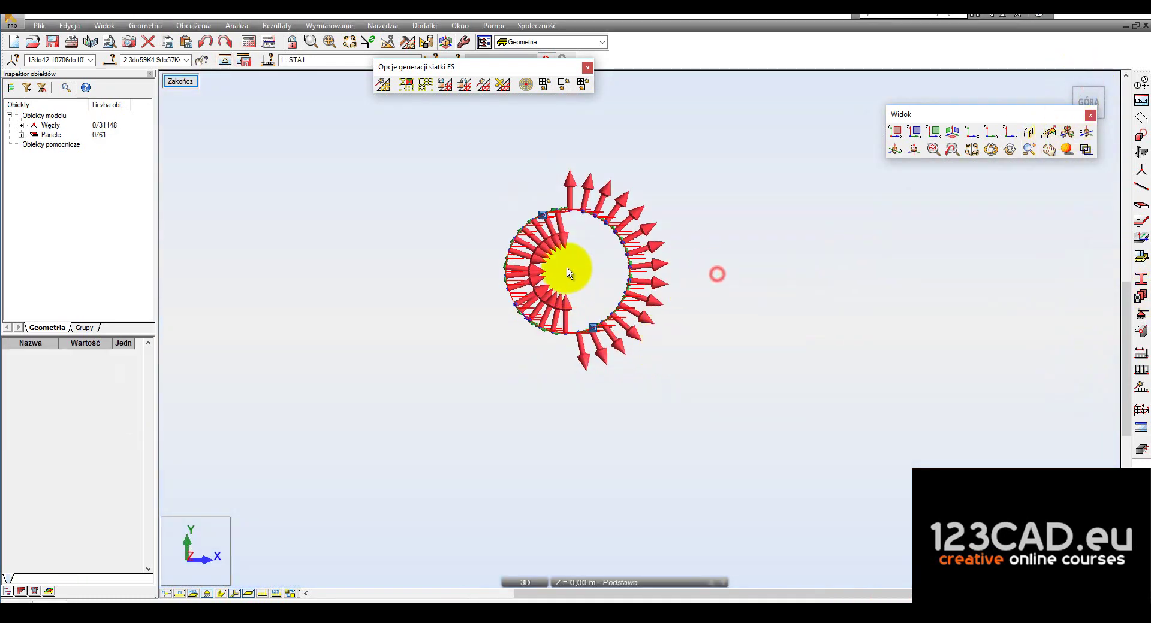
scroll(575, 366, up, 3)
scroll(515, 464, up, 2)
mouse_move(511, 459)
shift+middle_down()
mouse_move(534, 414)
mouse_move(515, 391)
mouse_move(507, 507)
mouse_move(495, 497)
mouse_move(555, 398)
shift+middle_up()
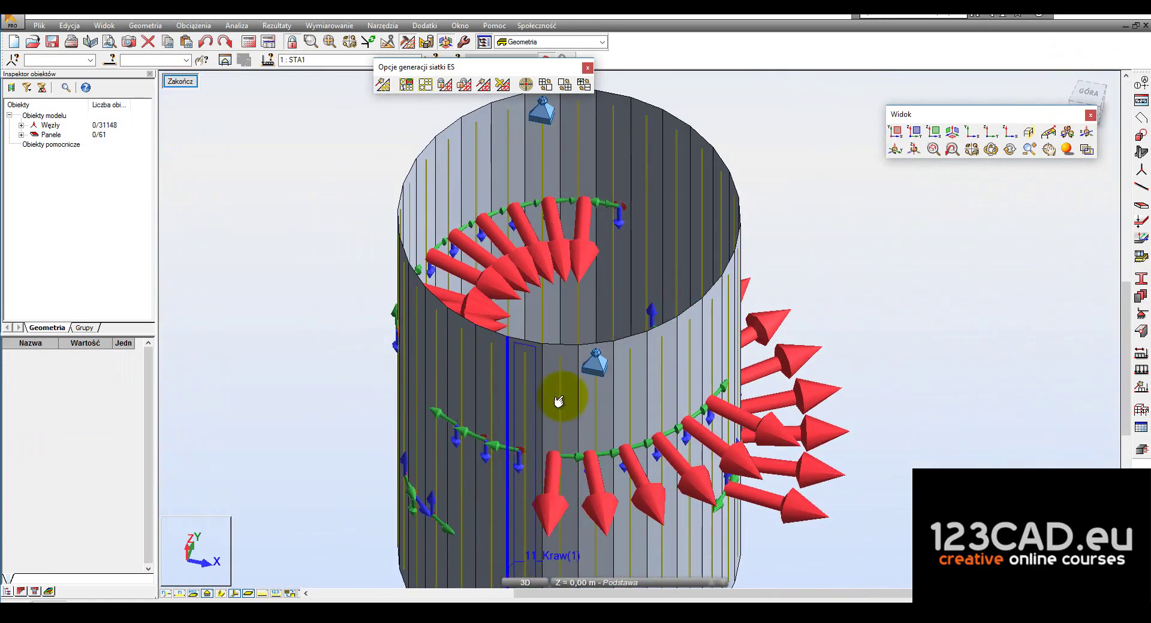
scroll(655, 478, down, 2)
scroll(681, 496, down, 1)
shift+middle_drag(681, 495, 787, 376)
mouse_move(787, 376)
mouse_down()
mouse_move(390, 249)
mouse_move(398, 239)
mouse_move(375, 216)
mouse_up()
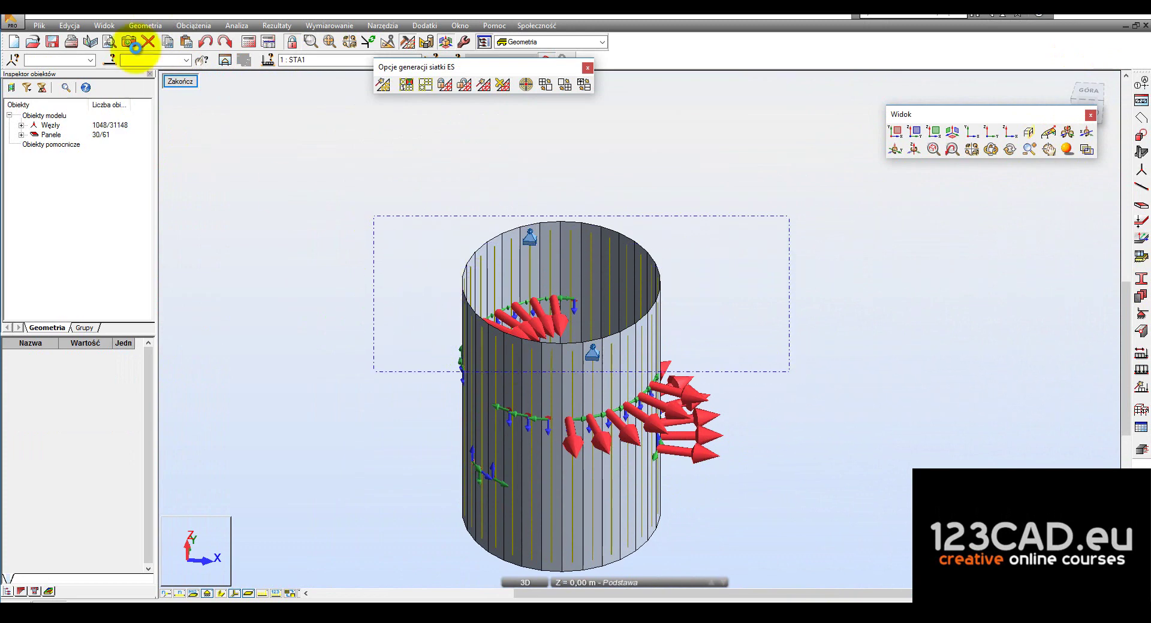
click(193, 26)
Open the Orientacja układu lokalnego dialog from the structure characteristics to choose panels to reorient
mouse_move(145, 25)
click(206, 248)
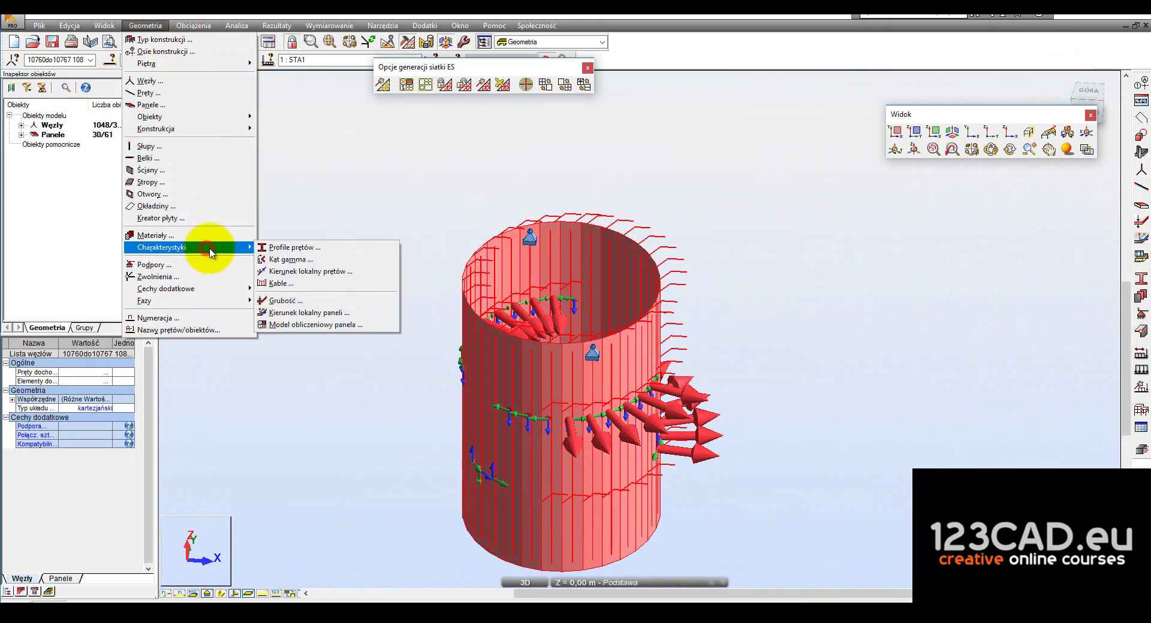
click(309, 312)
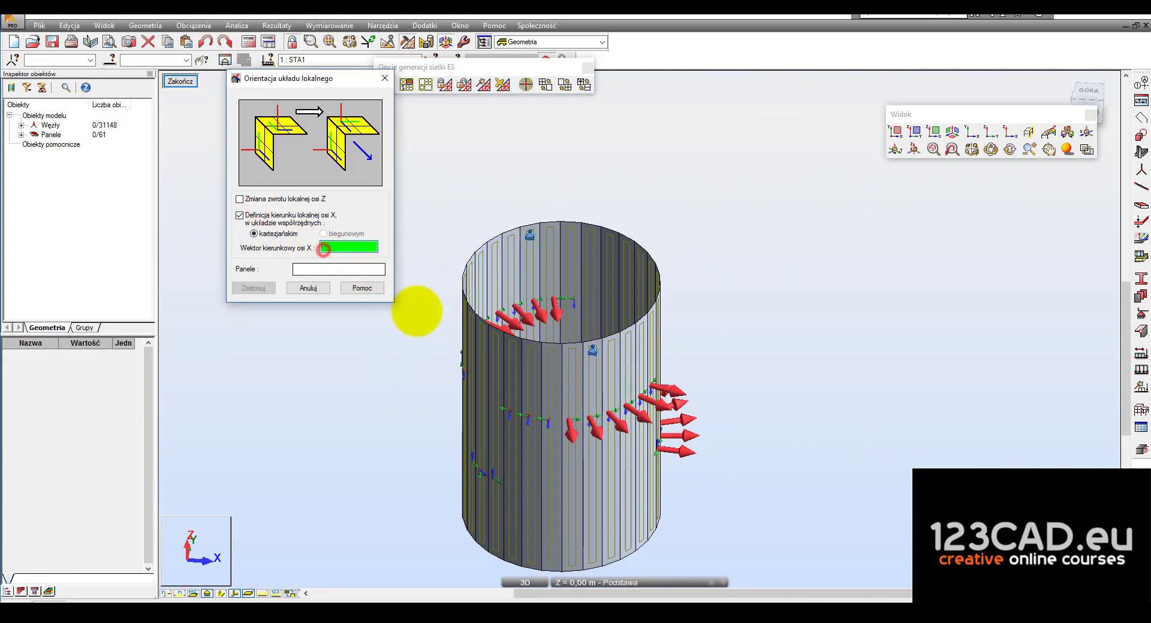
click(307, 269)
scroll(585, 365, up, 3)
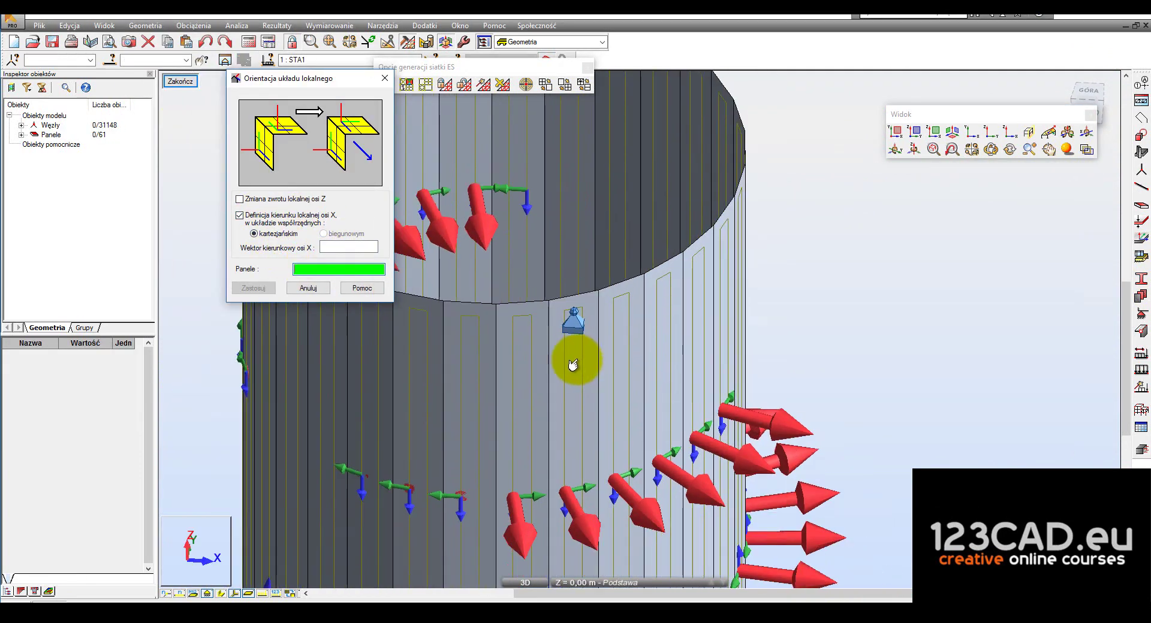
scroll(572, 369, down, 1)
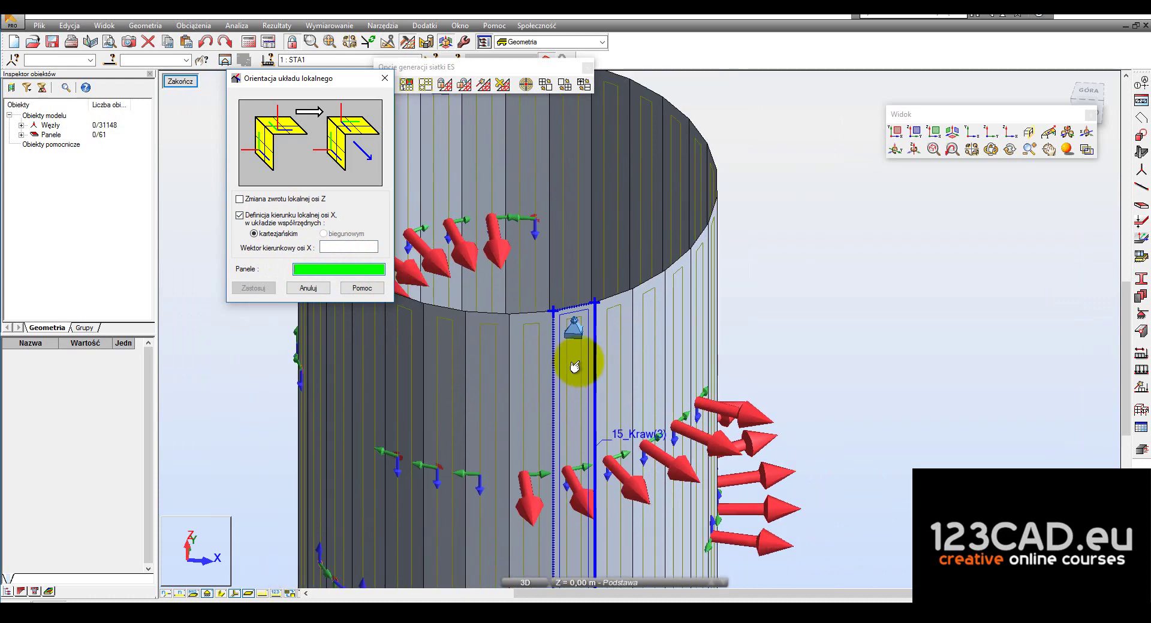
click(626, 386)
scroll(576, 392, down, 2)
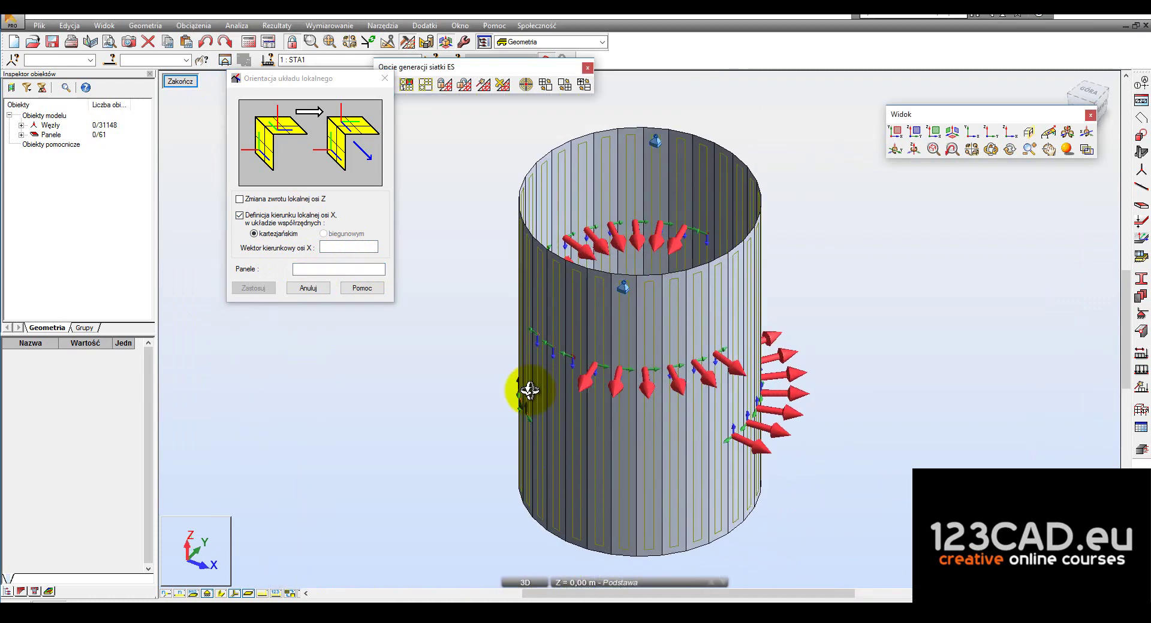
scroll(642, 424, up, 2)
scroll(639, 480, up, 2)
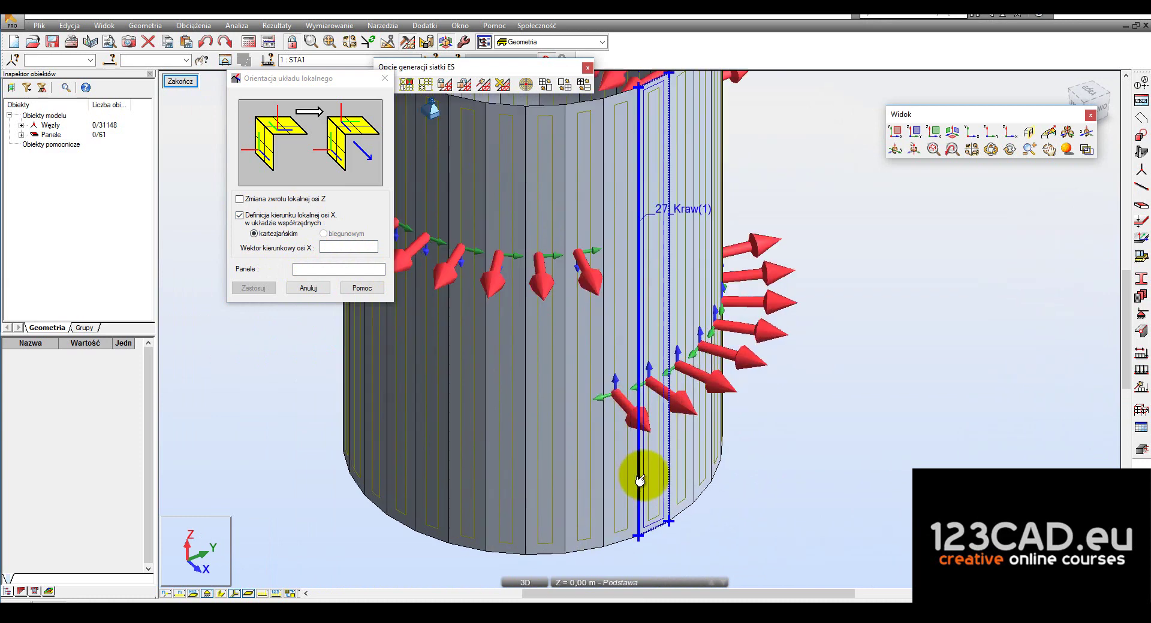
scroll(684, 426, down, 1)
scroll(689, 401, down, 1)
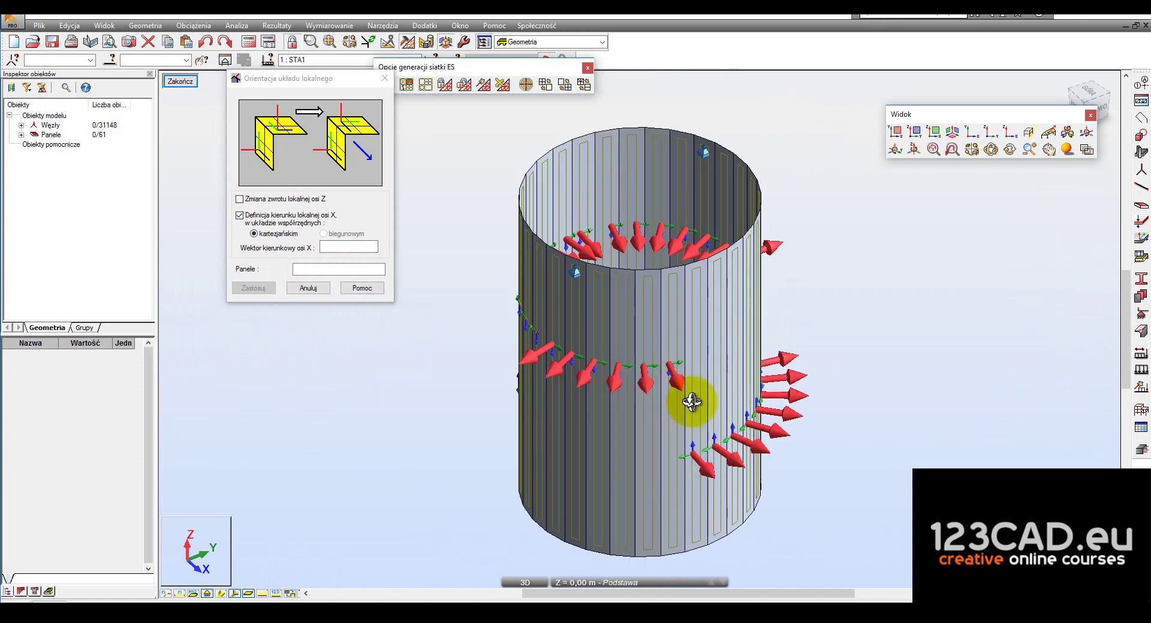
scroll(745, 425, up, 1)
scroll(727, 404, up, 1)
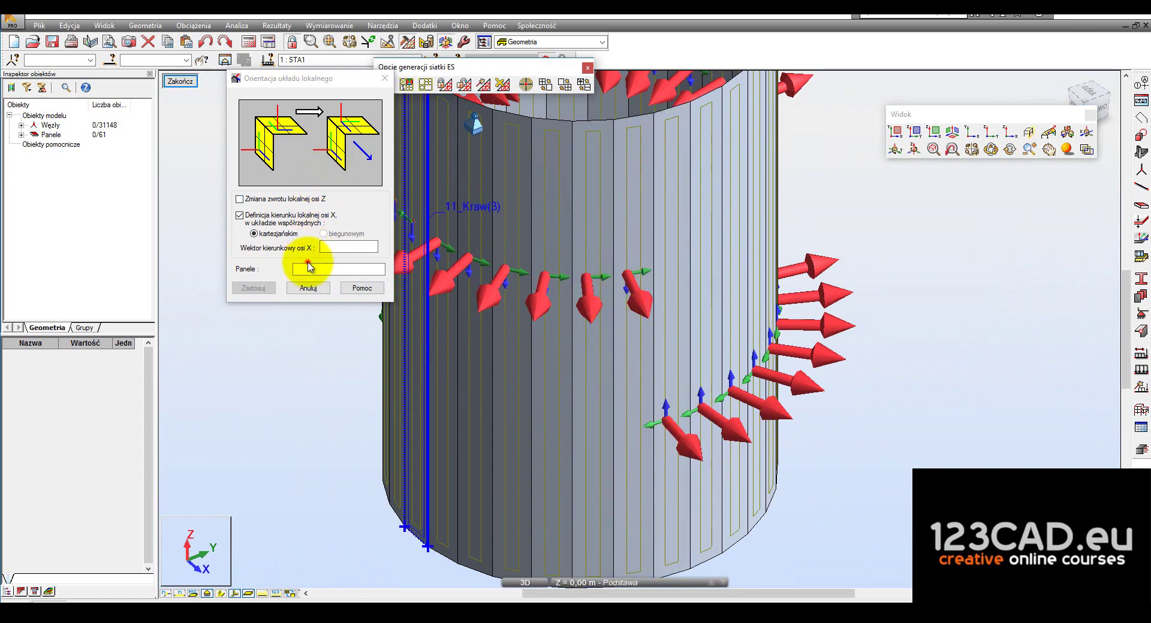
Give panel 25 a downward local X vector -0.00; 0.00; -11.01 from top and bottom points, confirming the change
click(673, 420)
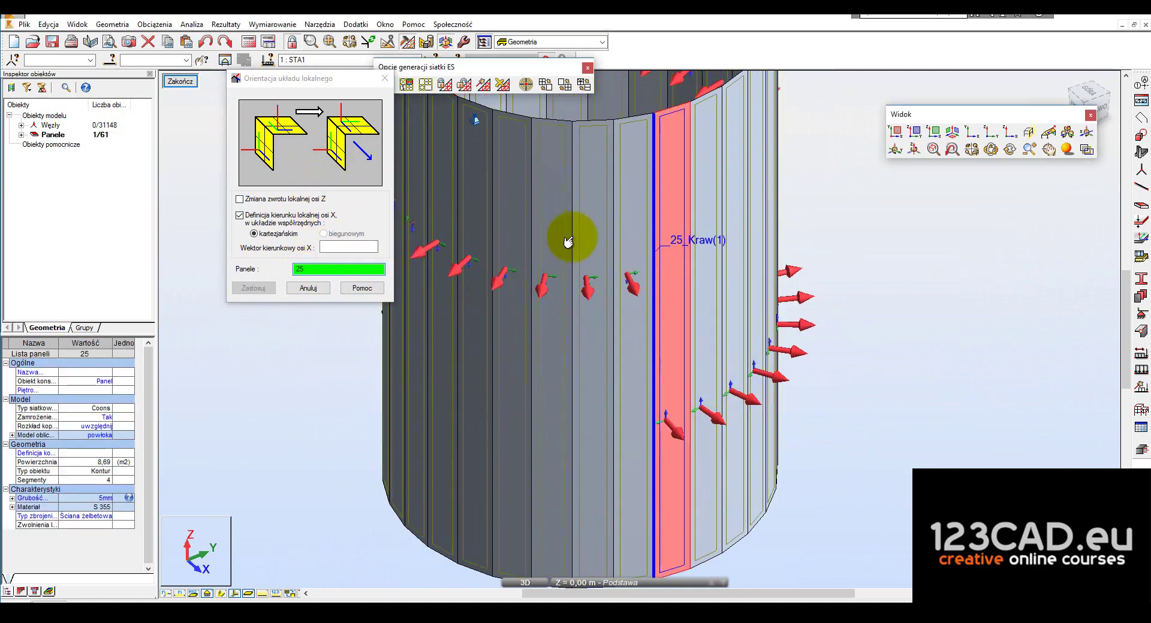
click(333, 247)
scroll(647, 452, down, 3)
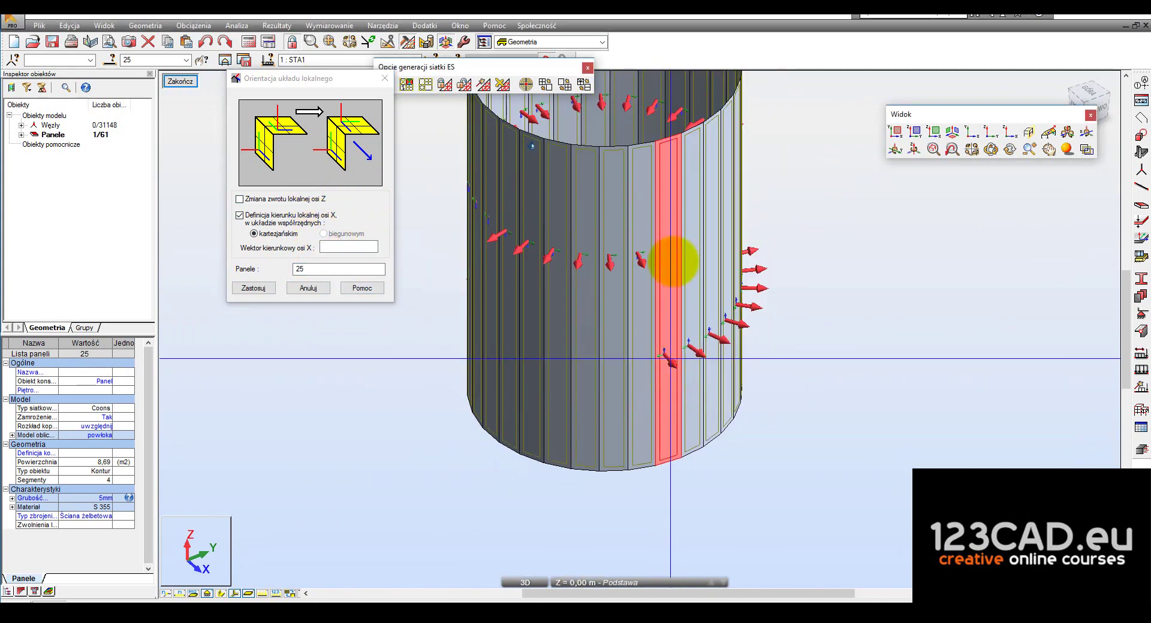
scroll(655, 150, up, 3)
click(660, 144)
scroll(660, 144, down, 2)
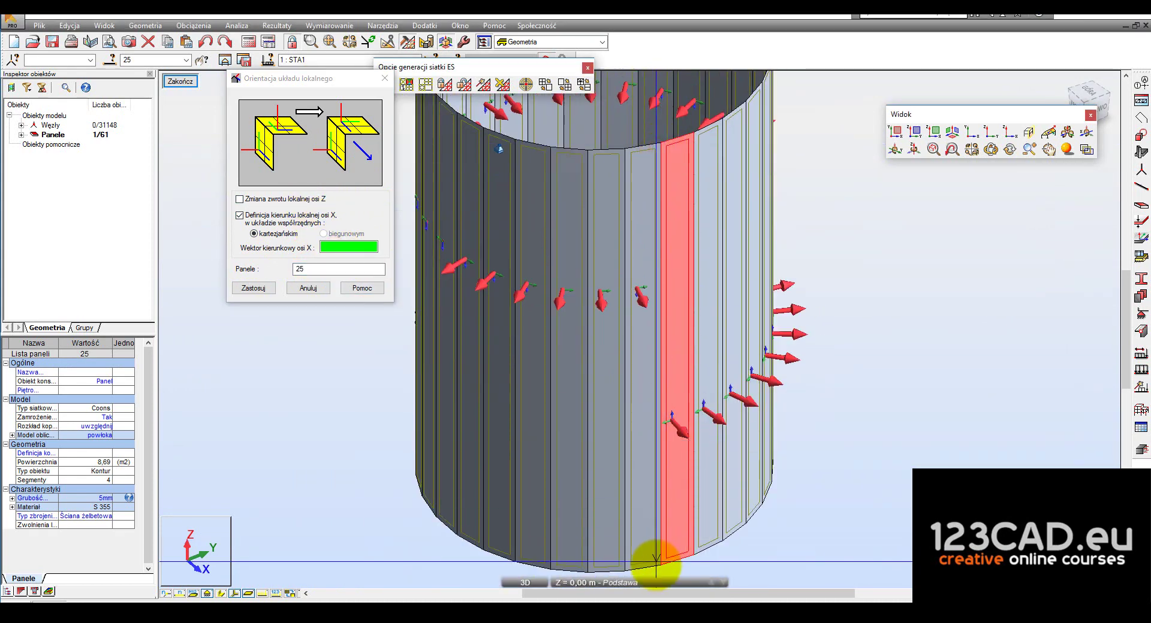
click(660, 563)
click(253, 287)
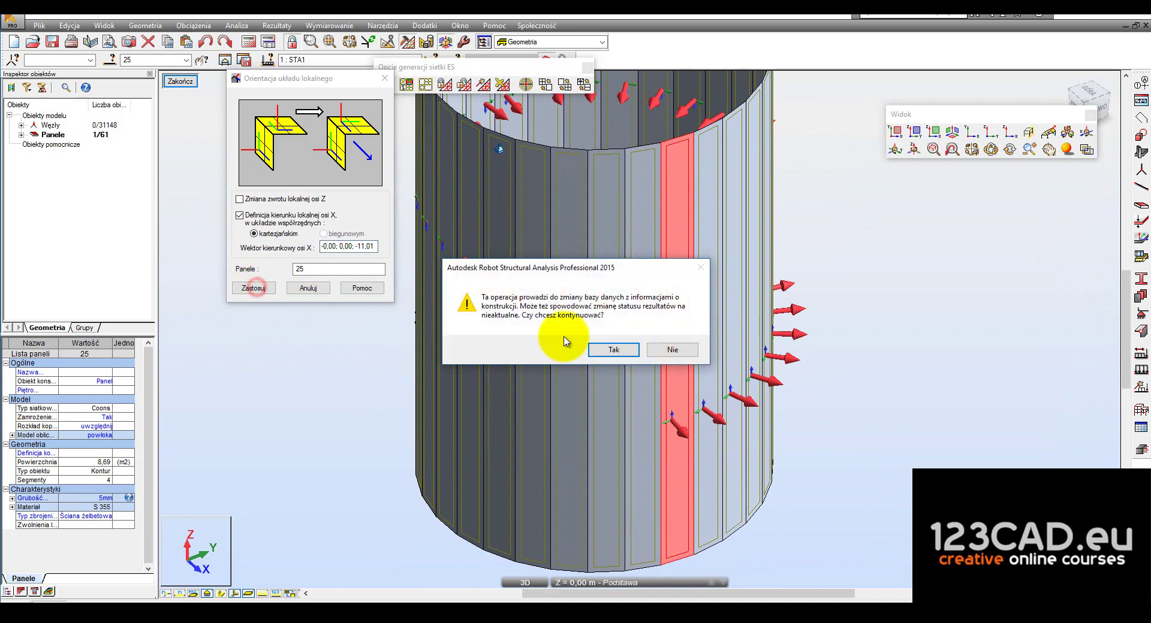
click(600, 350)
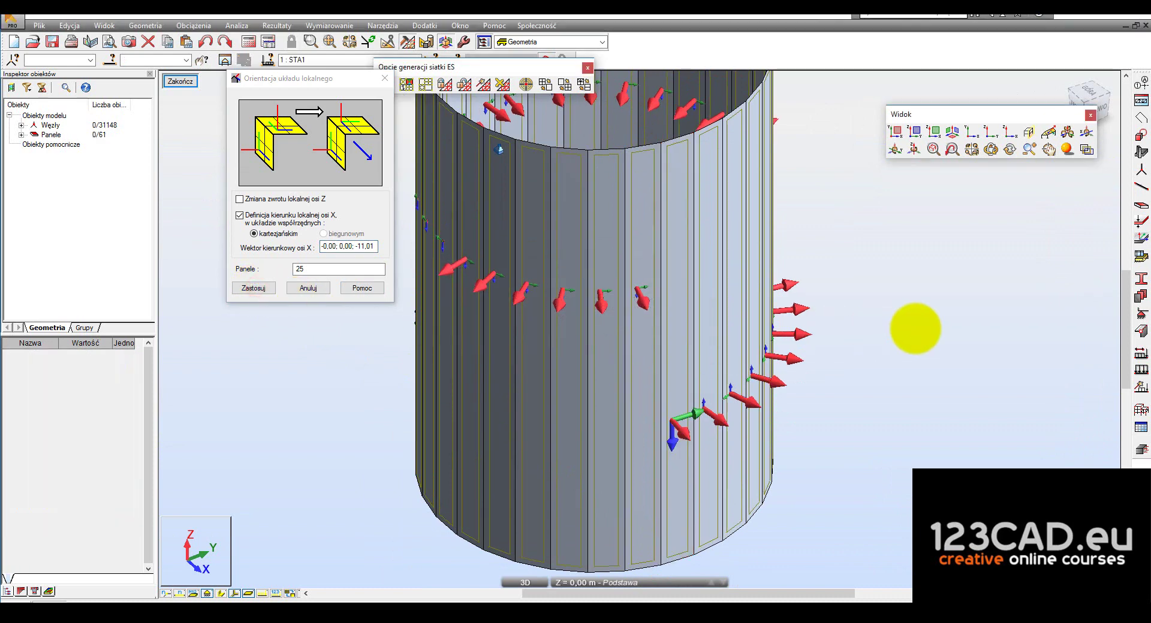
Apply the same downward local X direction to four more lower-ring wall panels
scroll(740, 271, down, 1)
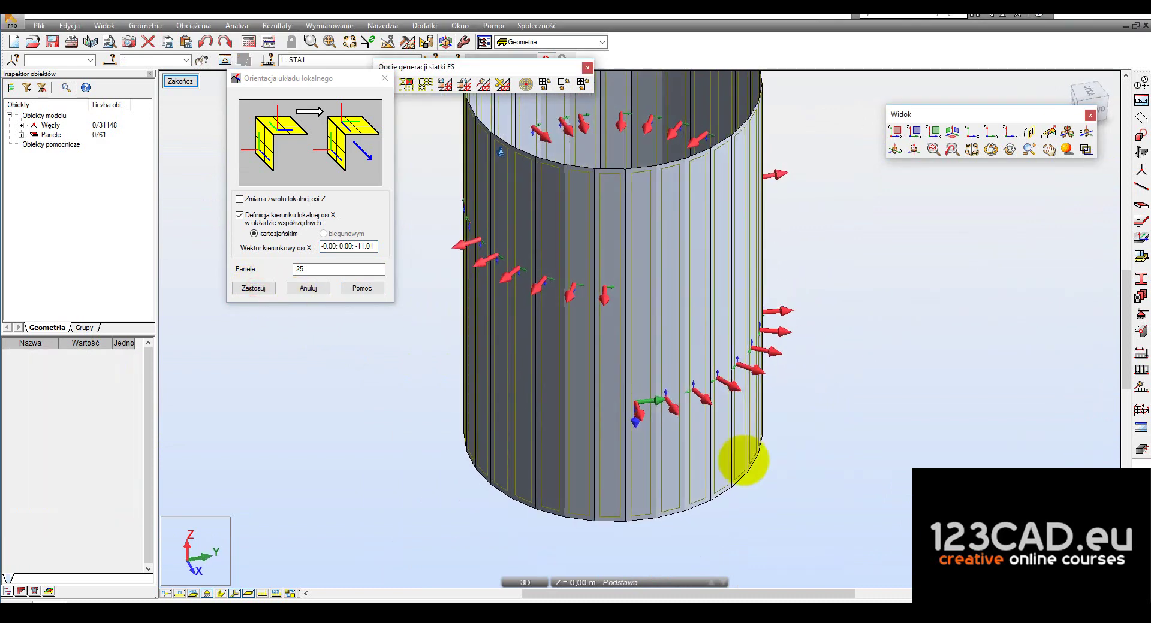
scroll(674, 478, up, 1)
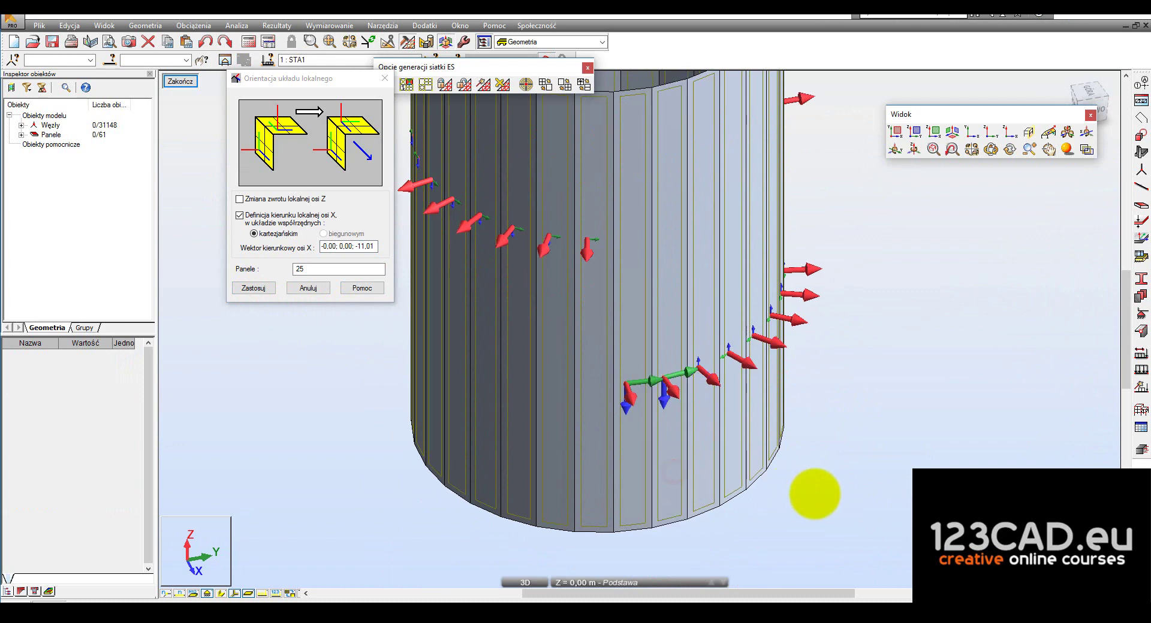
shift+middle_drag(789, 515, 773, 515)
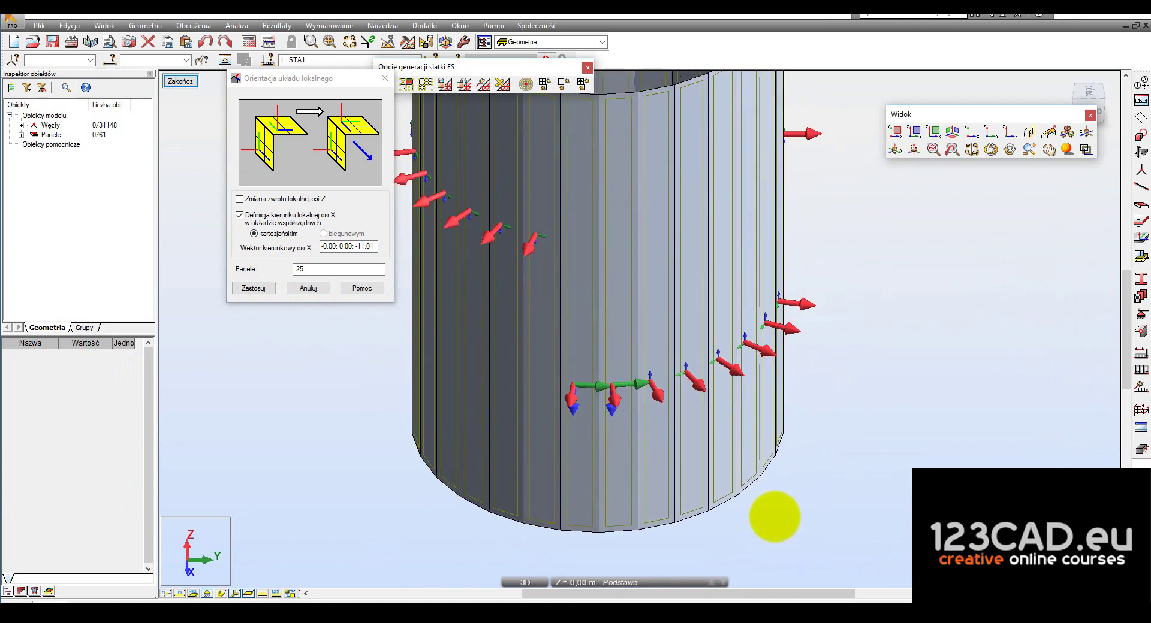
click(674, 484)
click(690, 444)
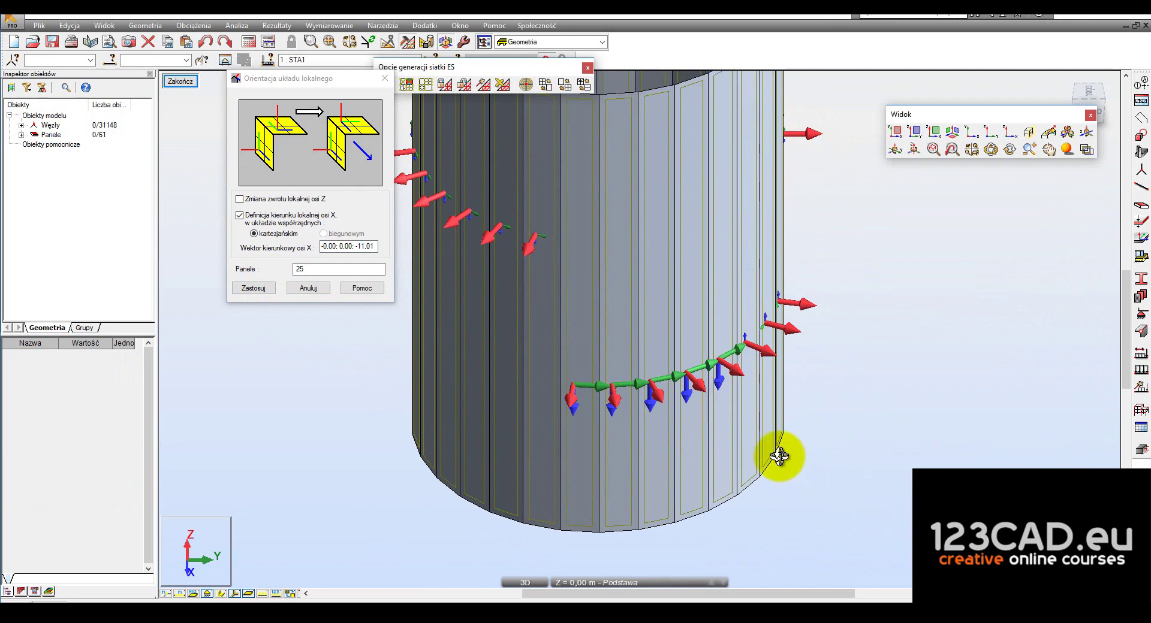
mouse_move(776, 457)
shift+middle_down()
mouse_move(743, 490)
mouse_move(757, 460)
shift+middle_up()
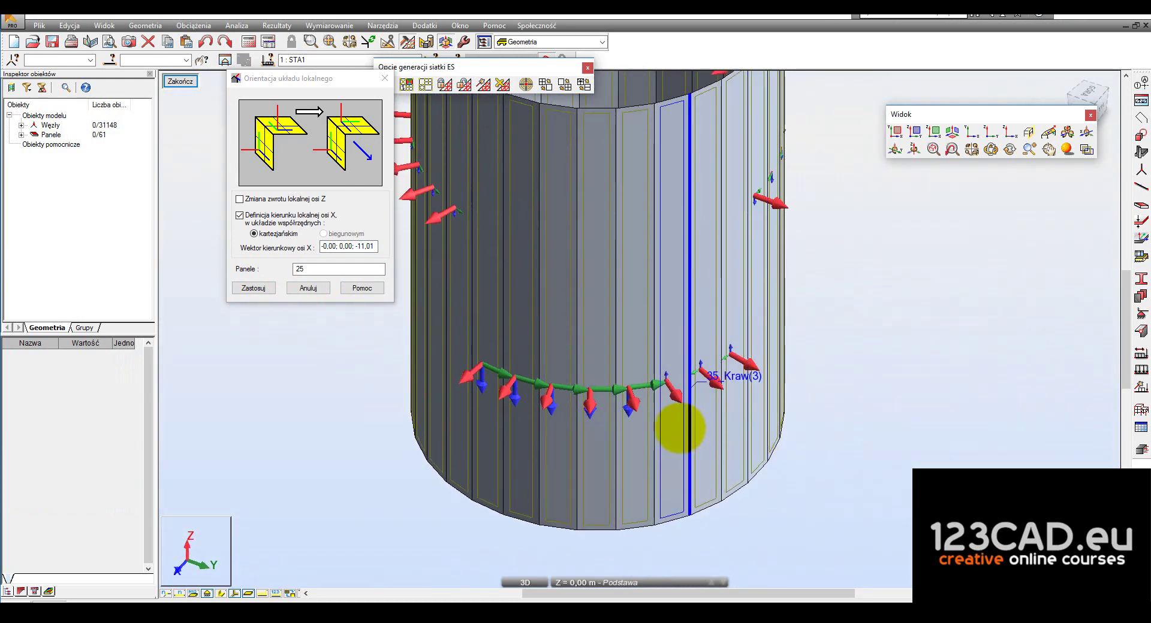
click(671, 427)
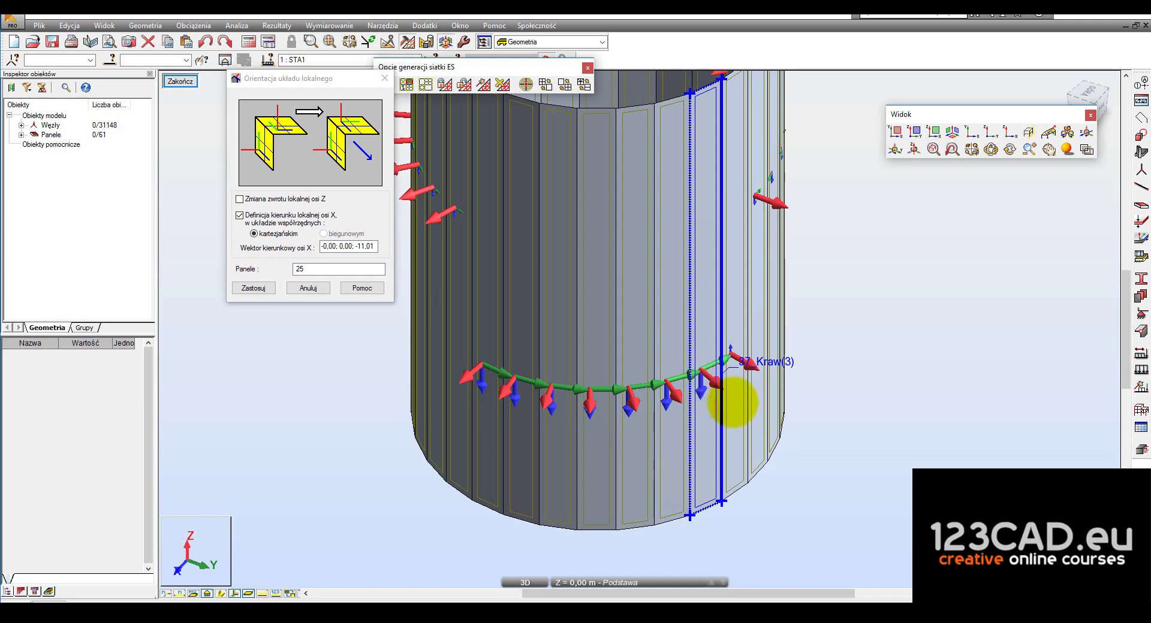
click(732, 402)
scroll(791, 475, down, 3)
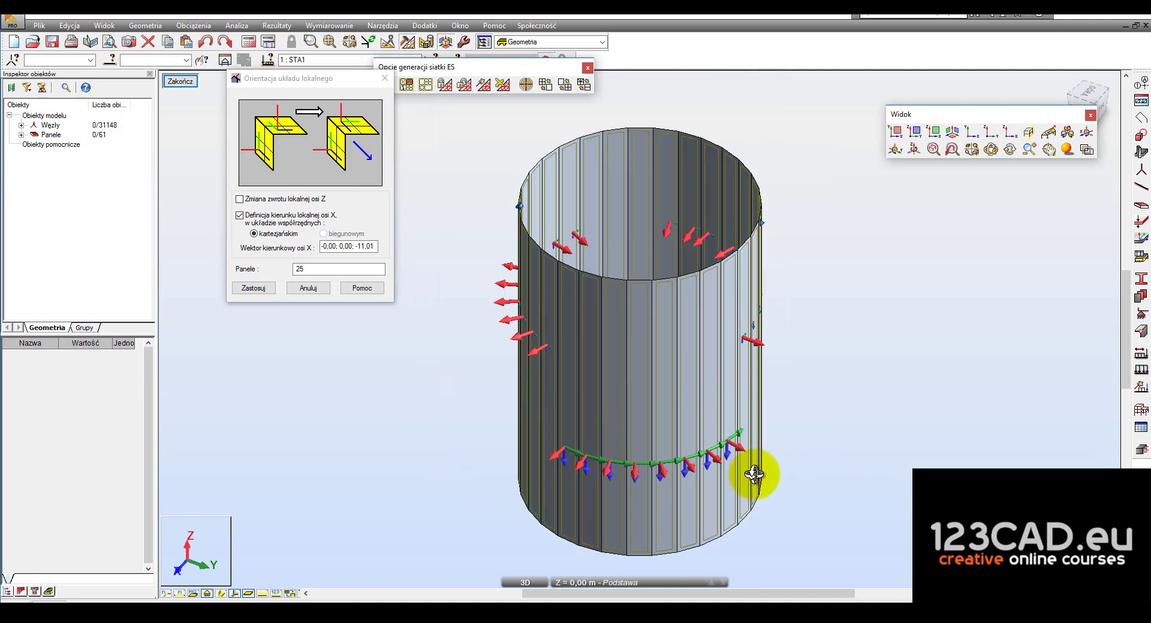
scroll(736, 476, up, 2)
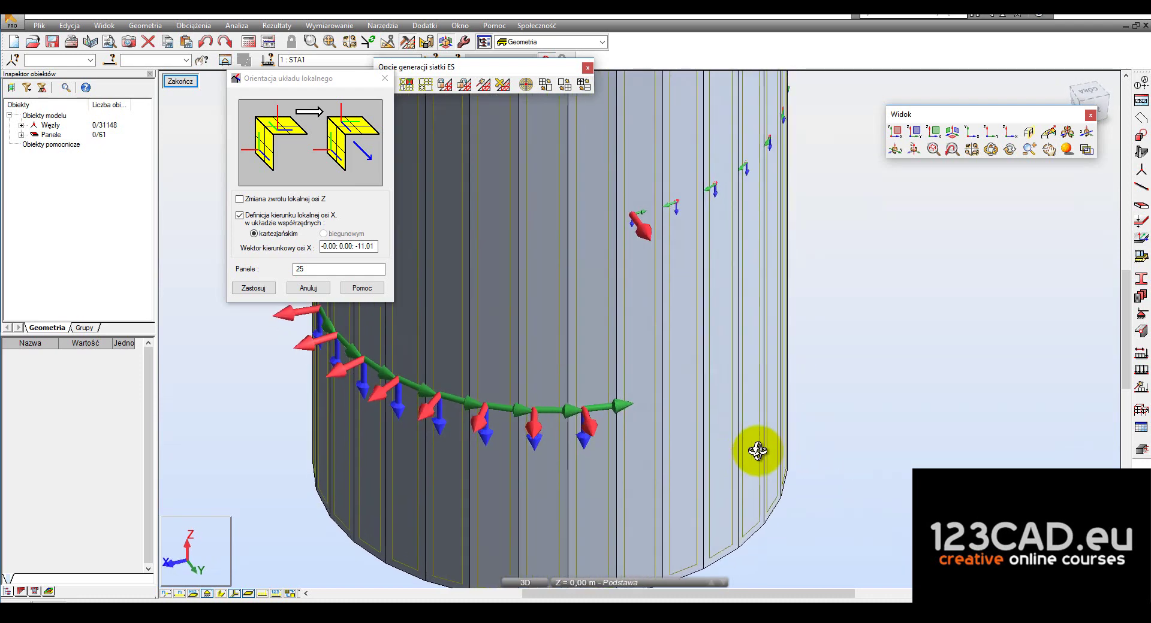
scroll(643, 311, up, 2)
scroll(642, 311, down, 1)
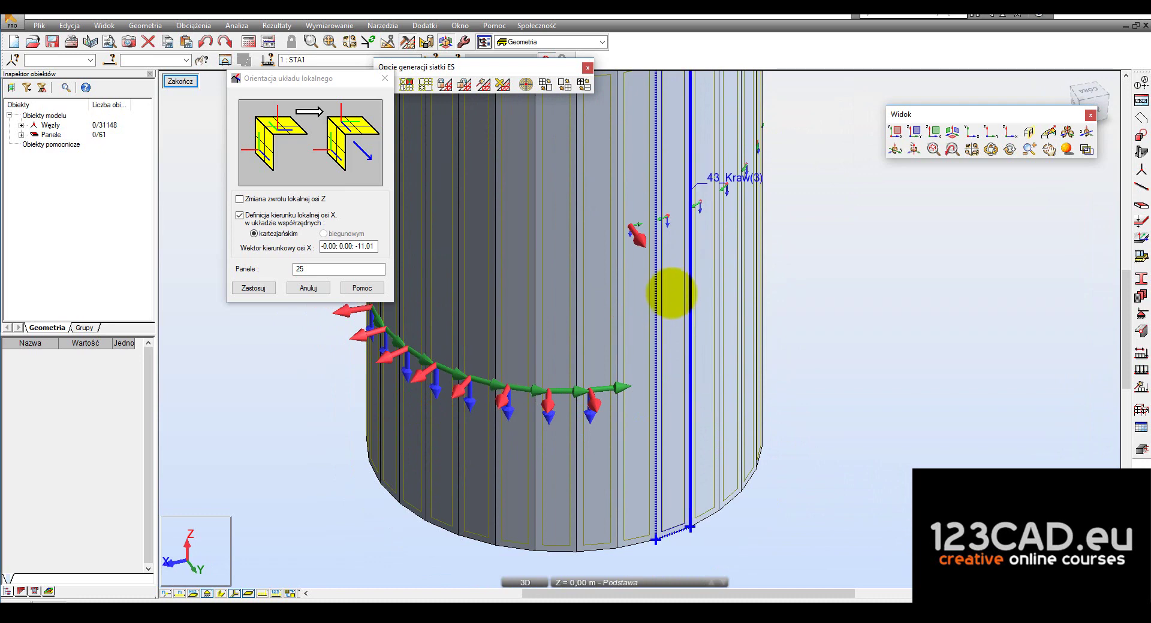
scroll(672, 293, down, 1)
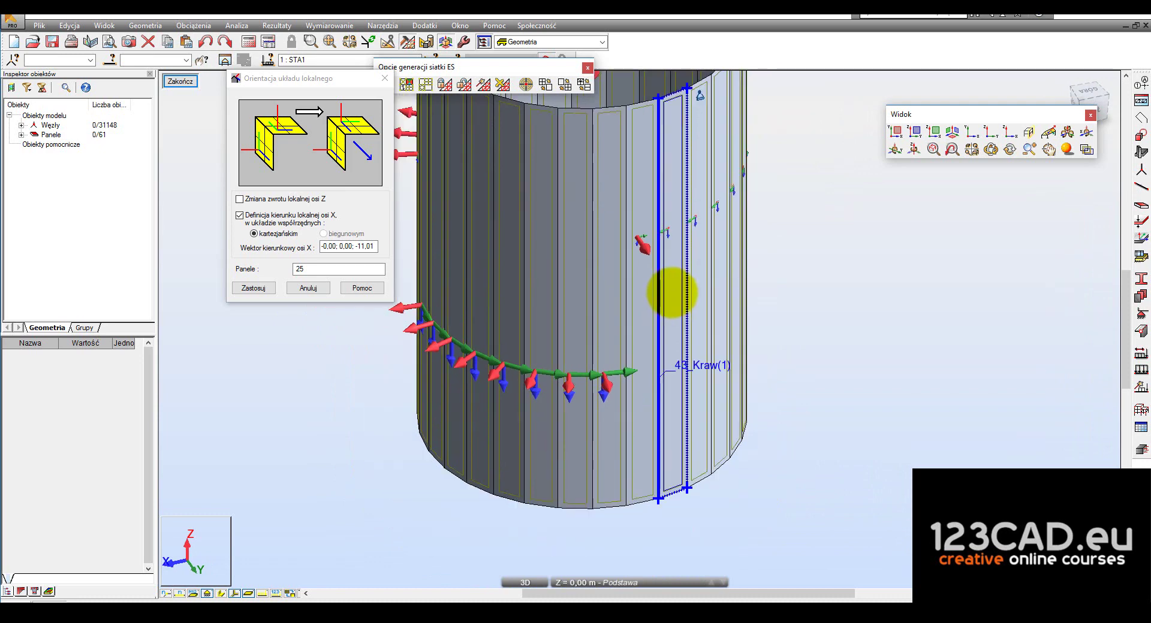
Turn on local Z flipping and reverse the Z axis of panels 43, 45 and 47
click(264, 198)
click(263, 223)
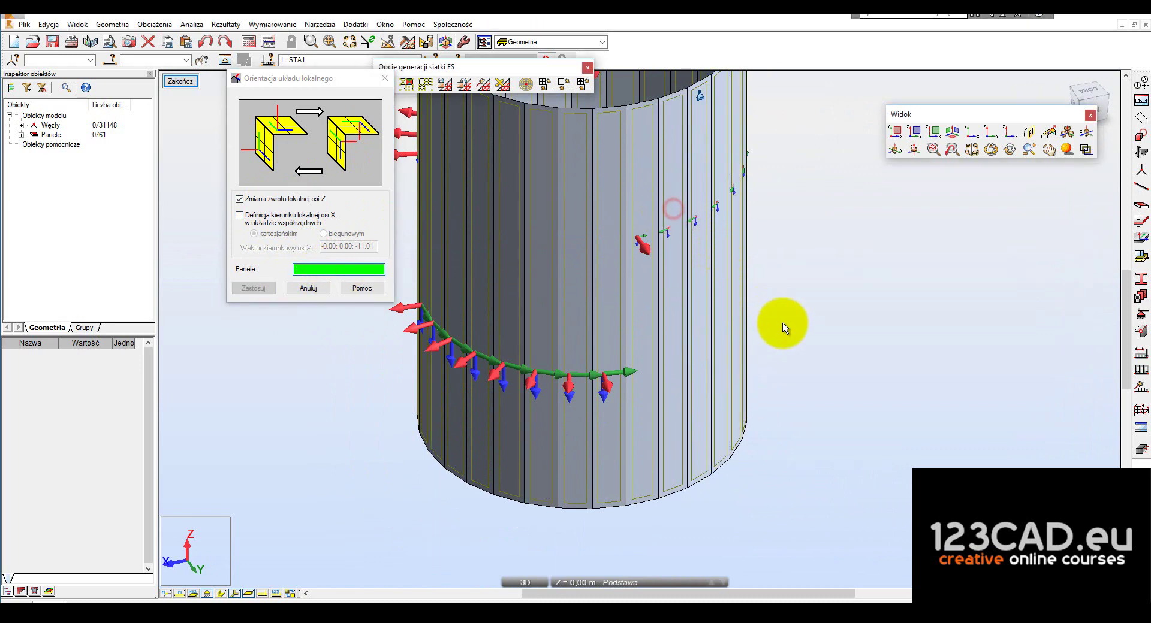
shift+middle_drag(778, 323, 772, 328)
scroll(635, 231, up, 1)
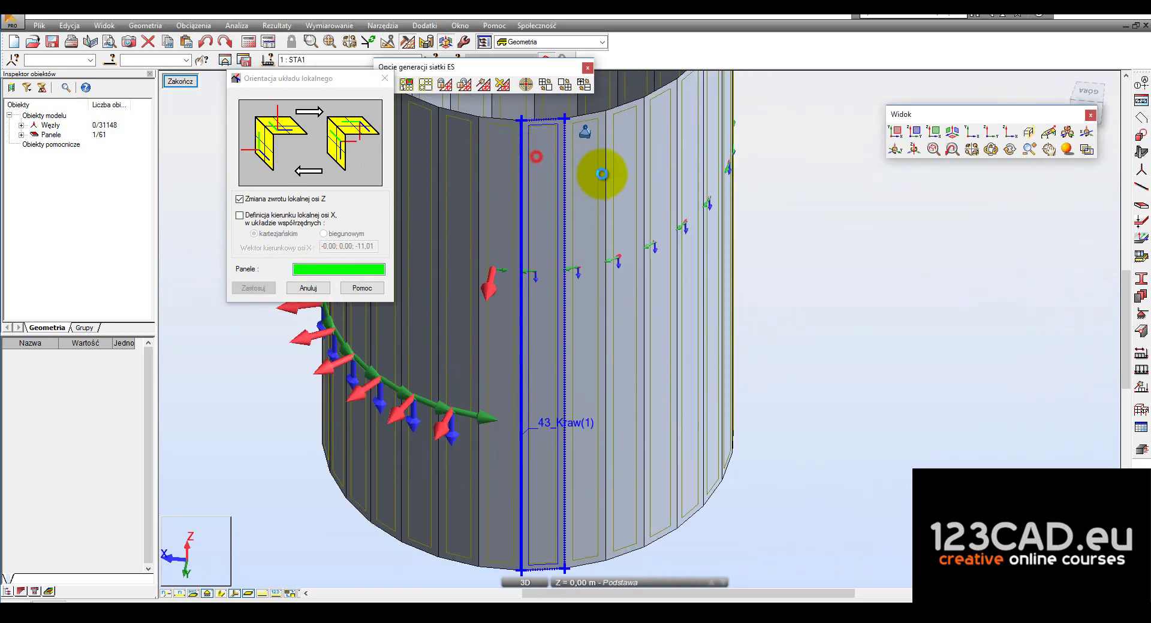
click(599, 171)
click(627, 170)
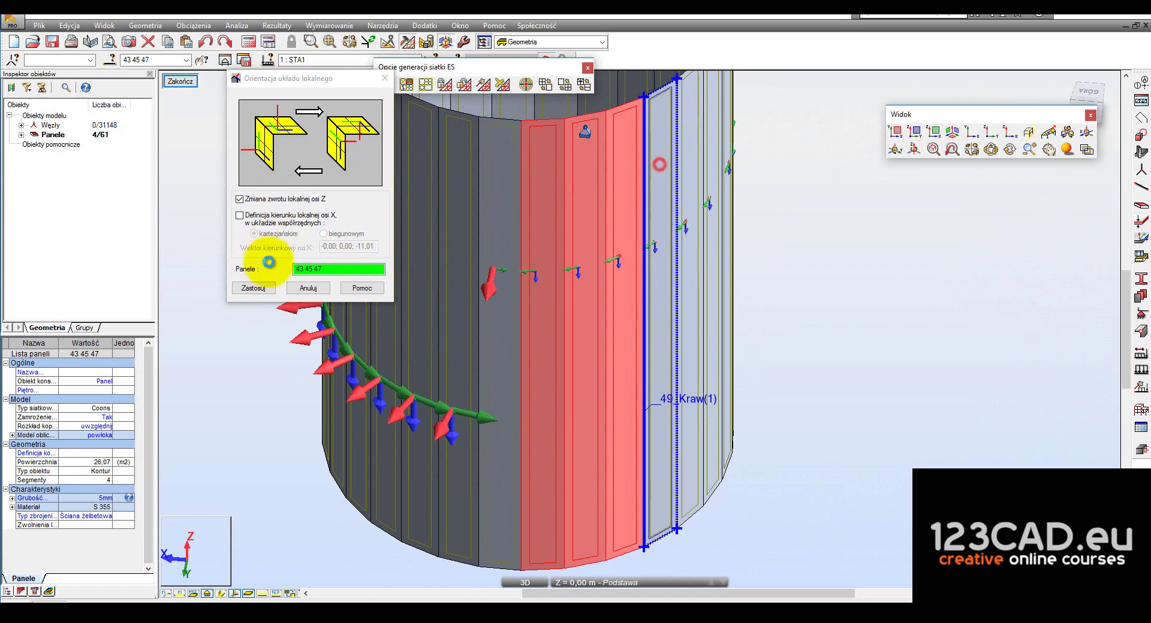
click(253, 288)
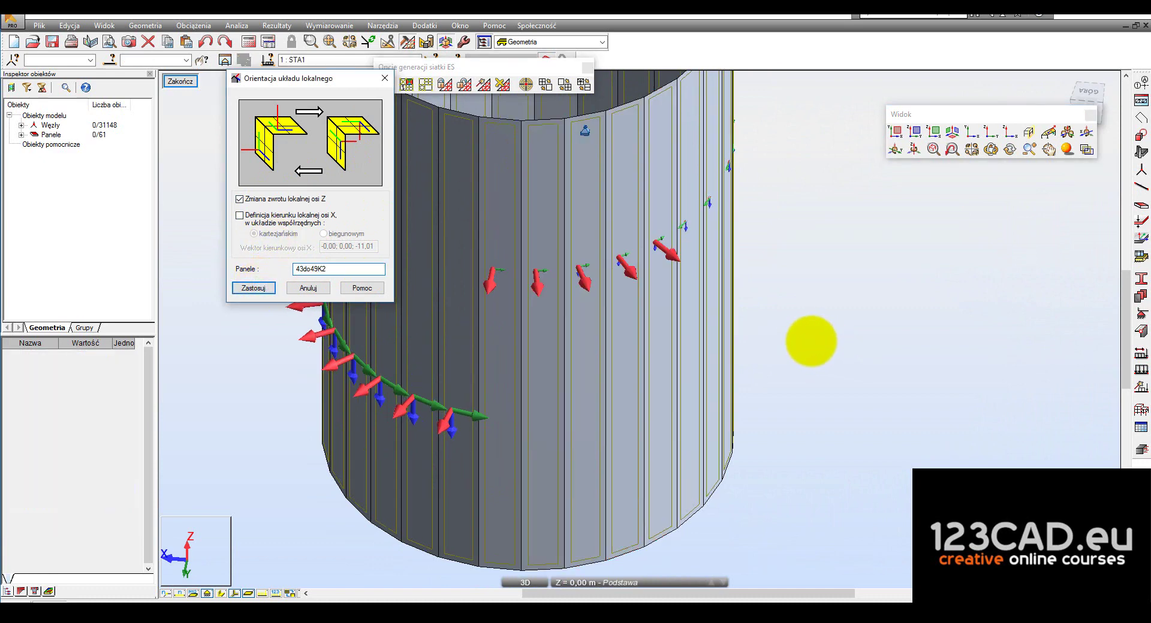
Flip the local Z axis of four more wall panels, then return to X-direction definition
shift+middle_drag(778, 342, 786, 367)
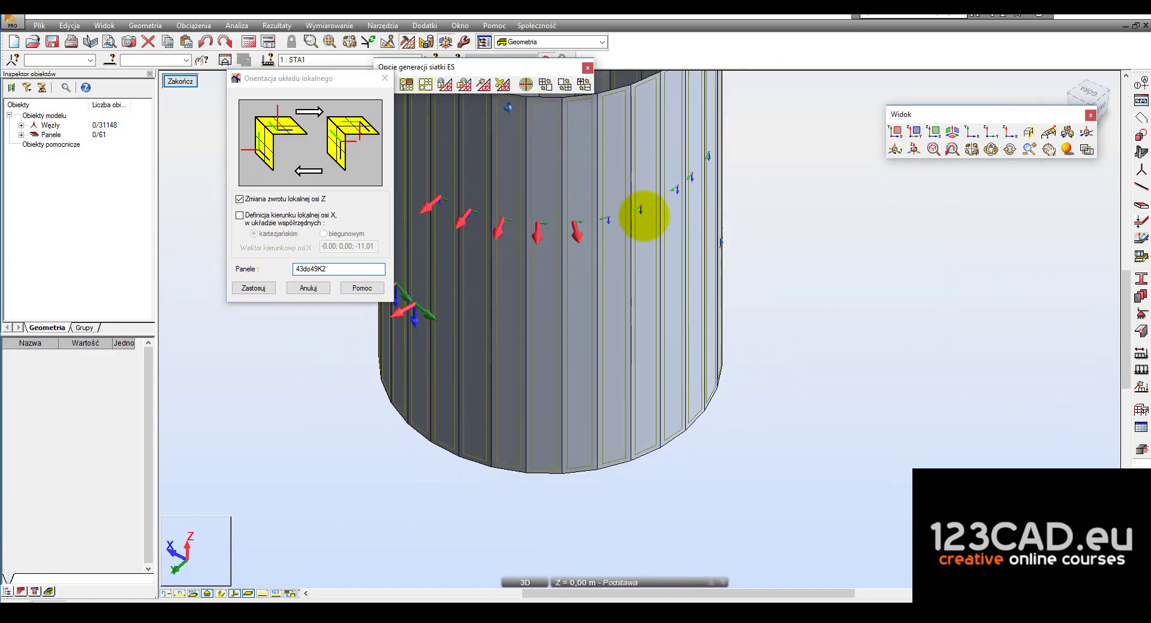
scroll(640, 209, up, 2)
scroll(669, 334, down, 2)
scroll(756, 371, down, 3)
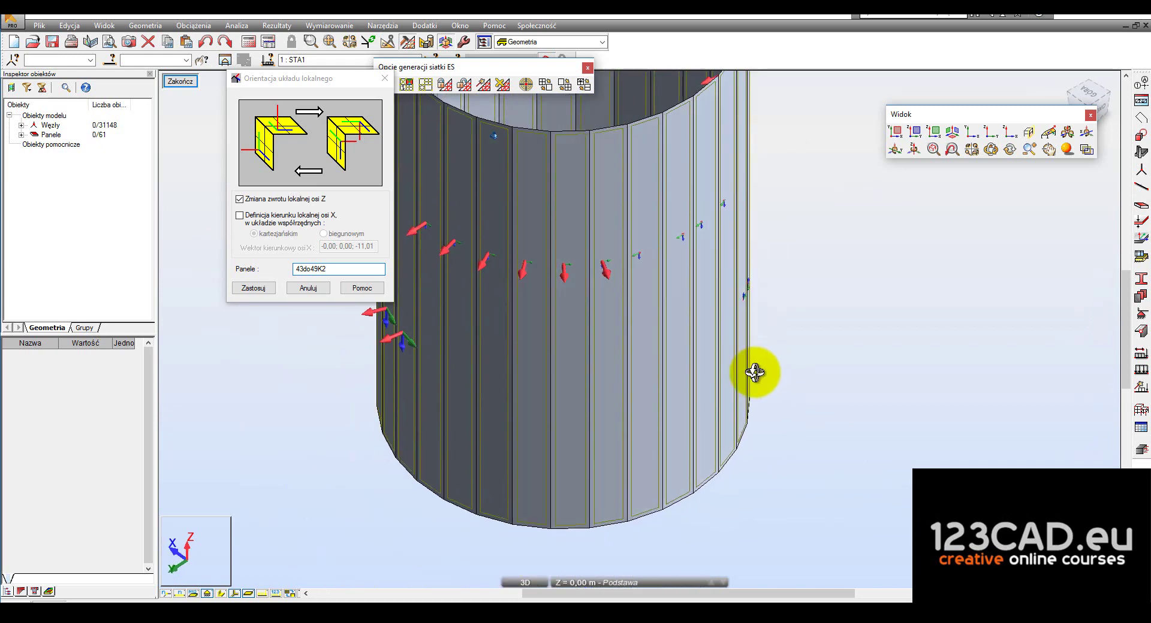
click(620, 210)
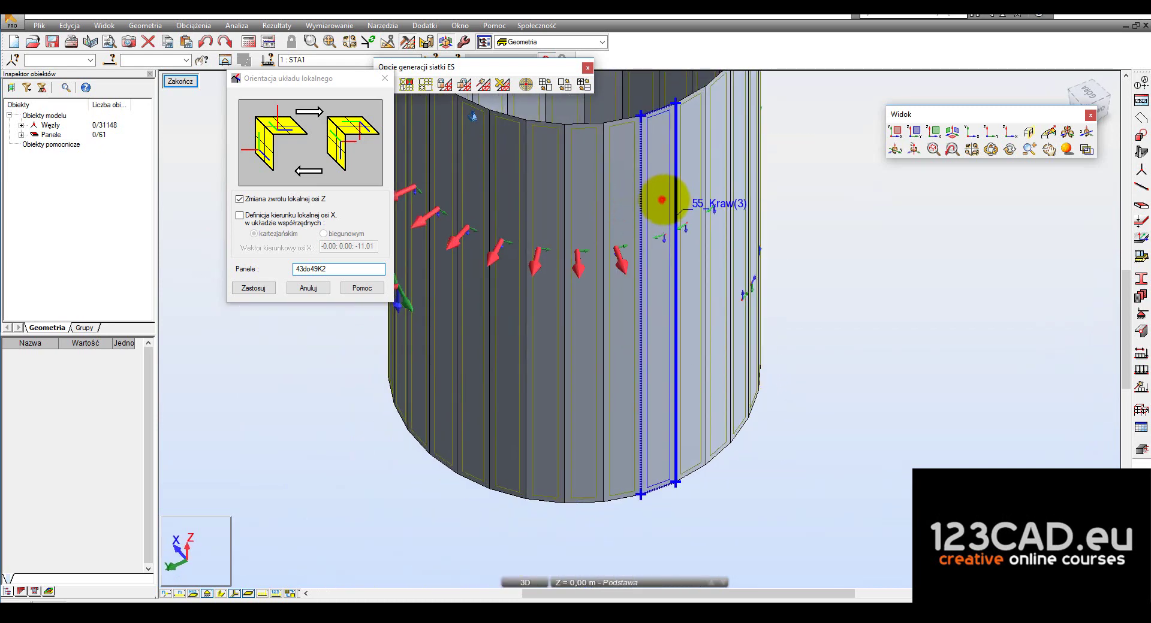
click(688, 180)
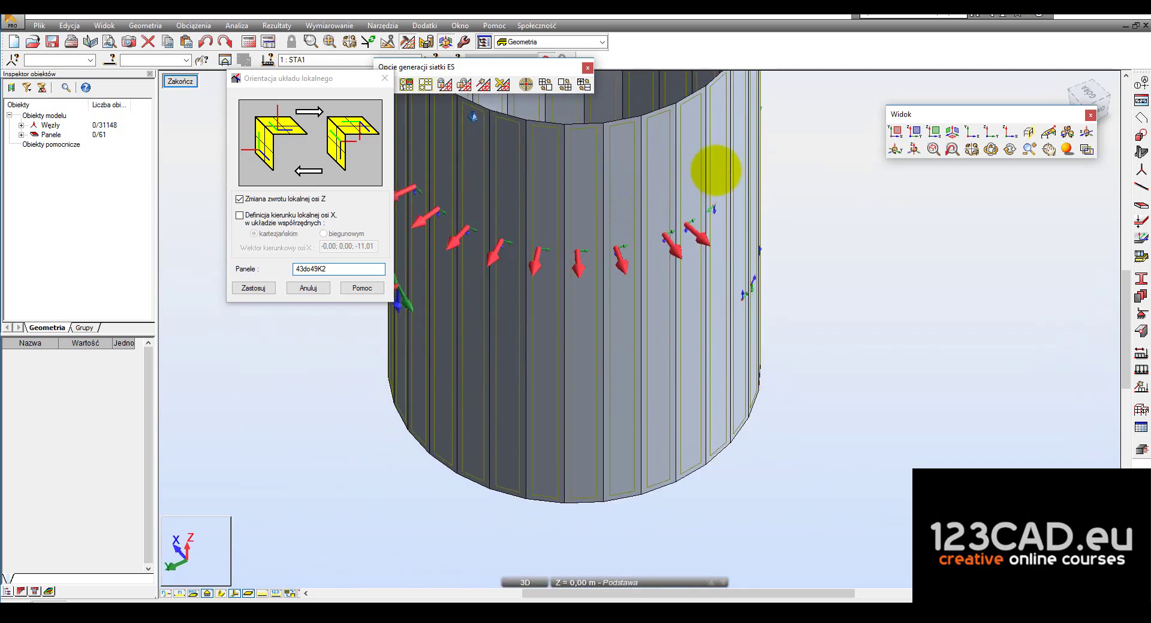
shift+middle_drag(698, 265, 672, 357)
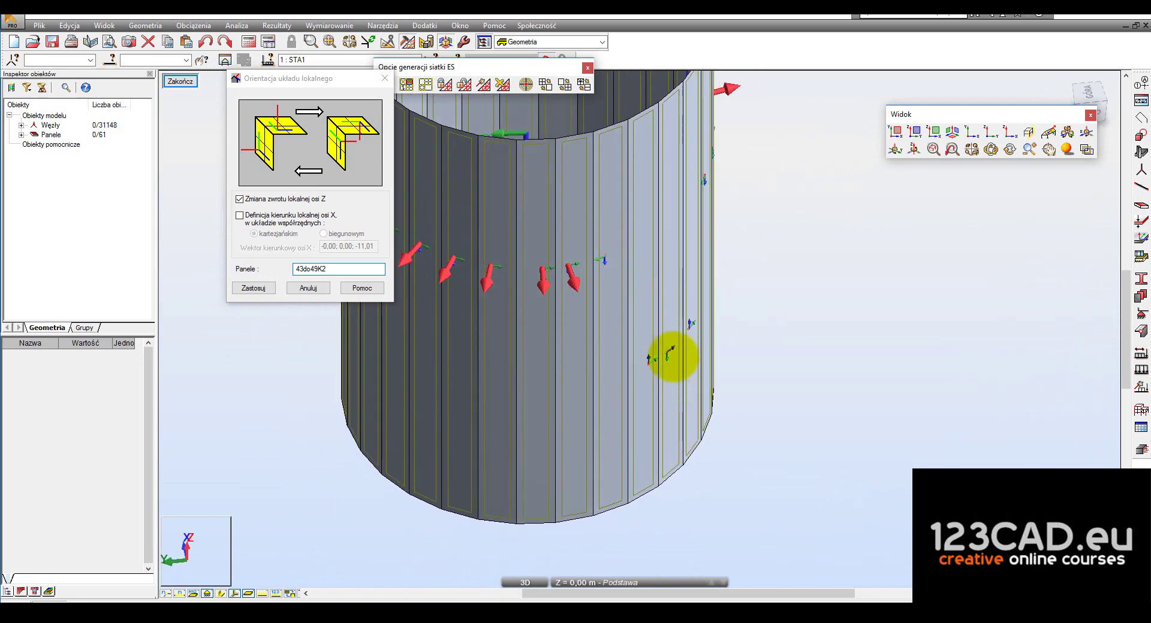
click(602, 192)
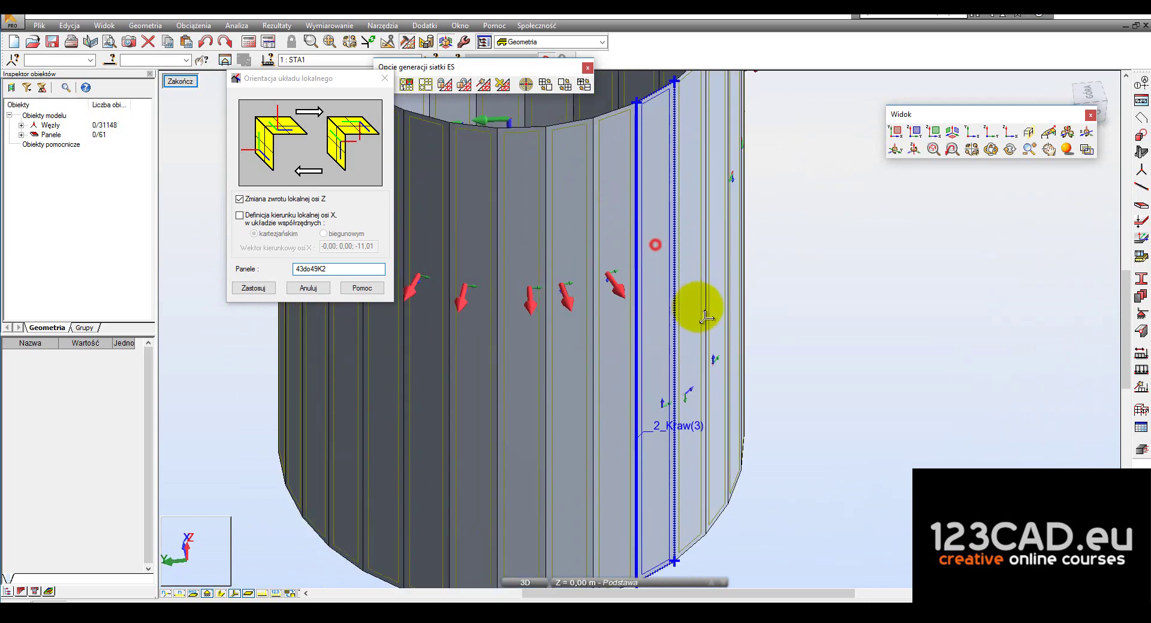
click(700, 300)
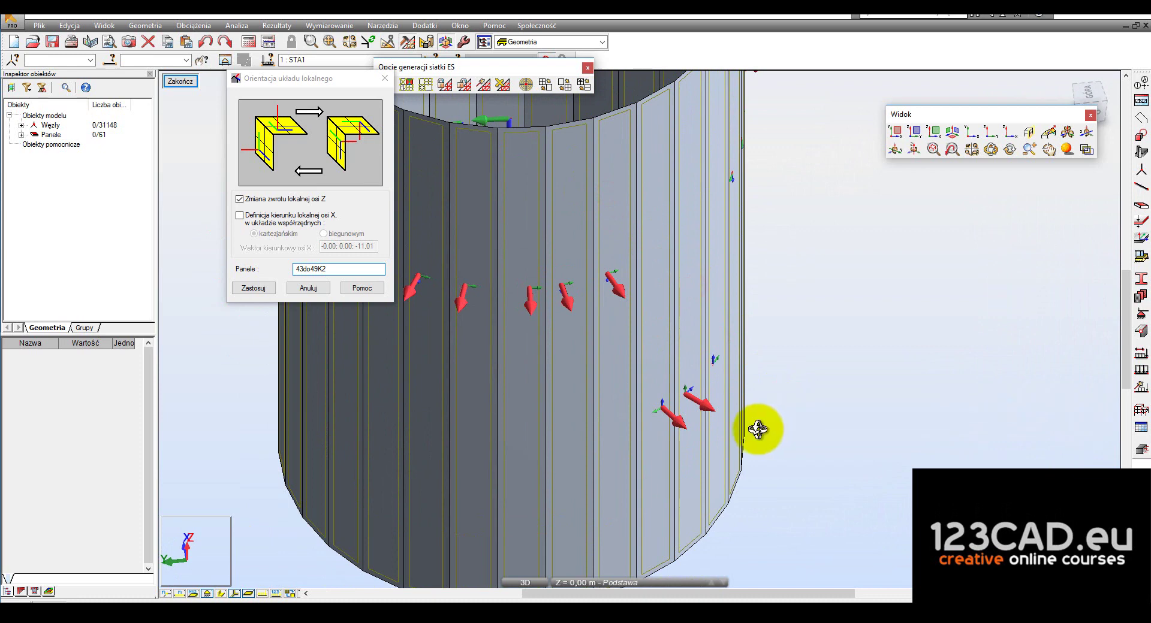
middle_drag(757, 429, 714, 354)
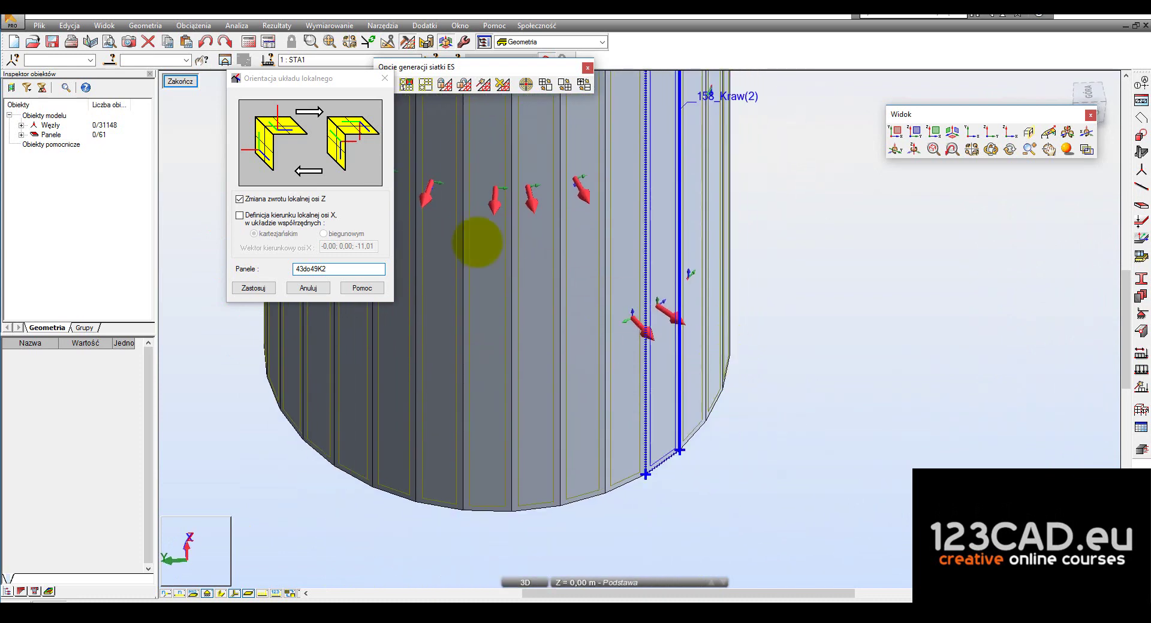
click(240, 215)
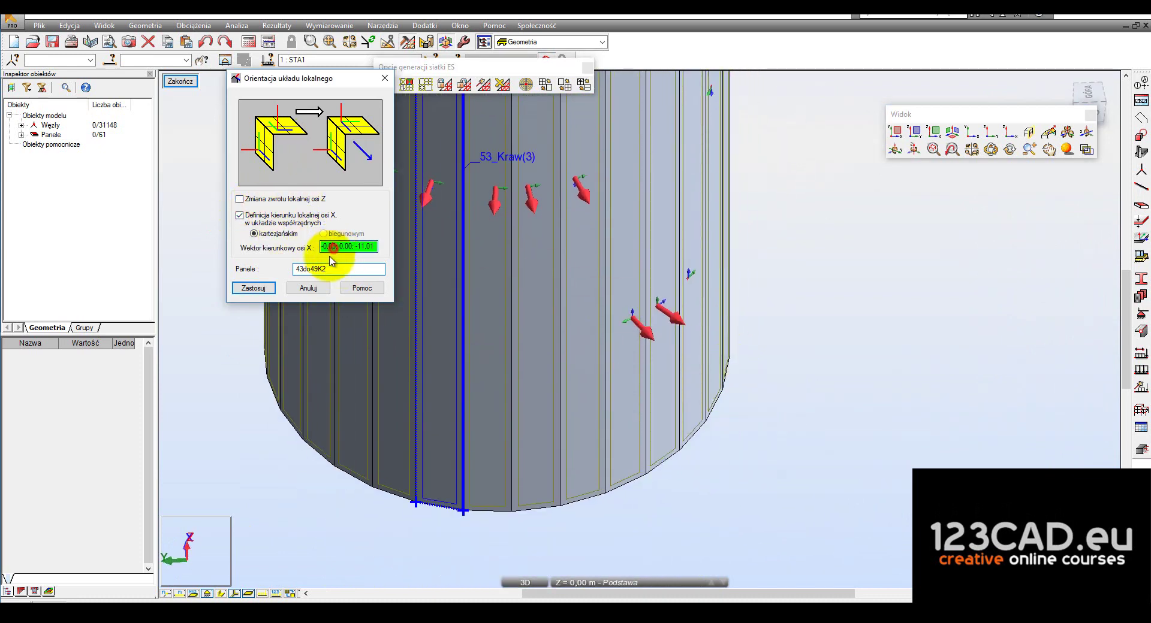
Select wall panel 2 and apply the local X direction to it
click(603, 284)
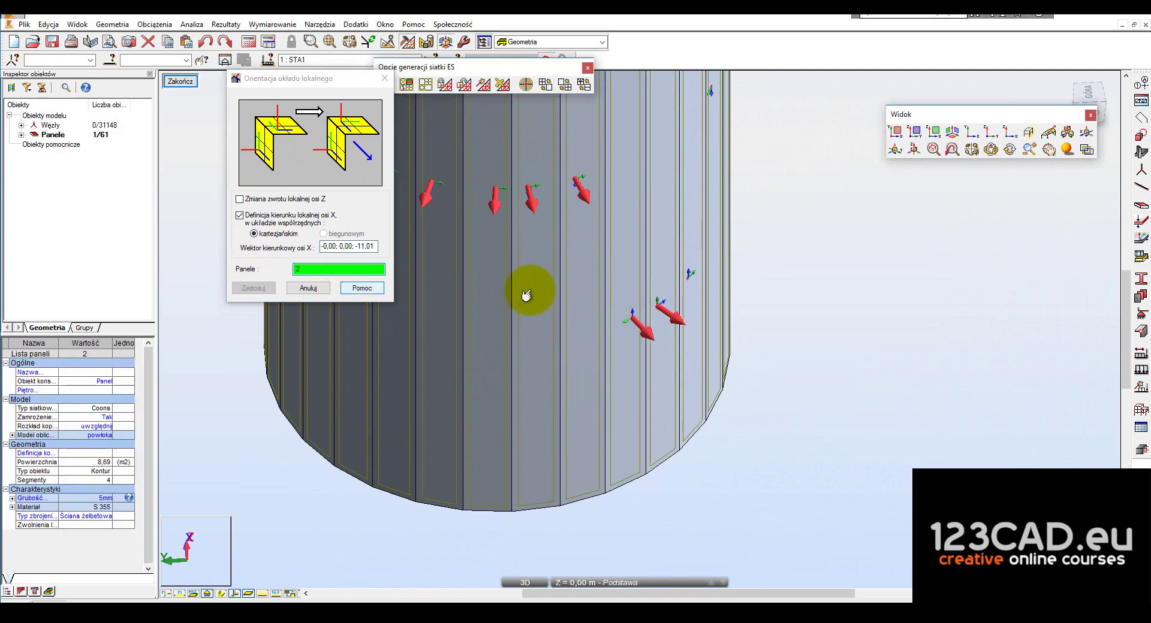
shift+middle_drag(609, 318, 615, 178)
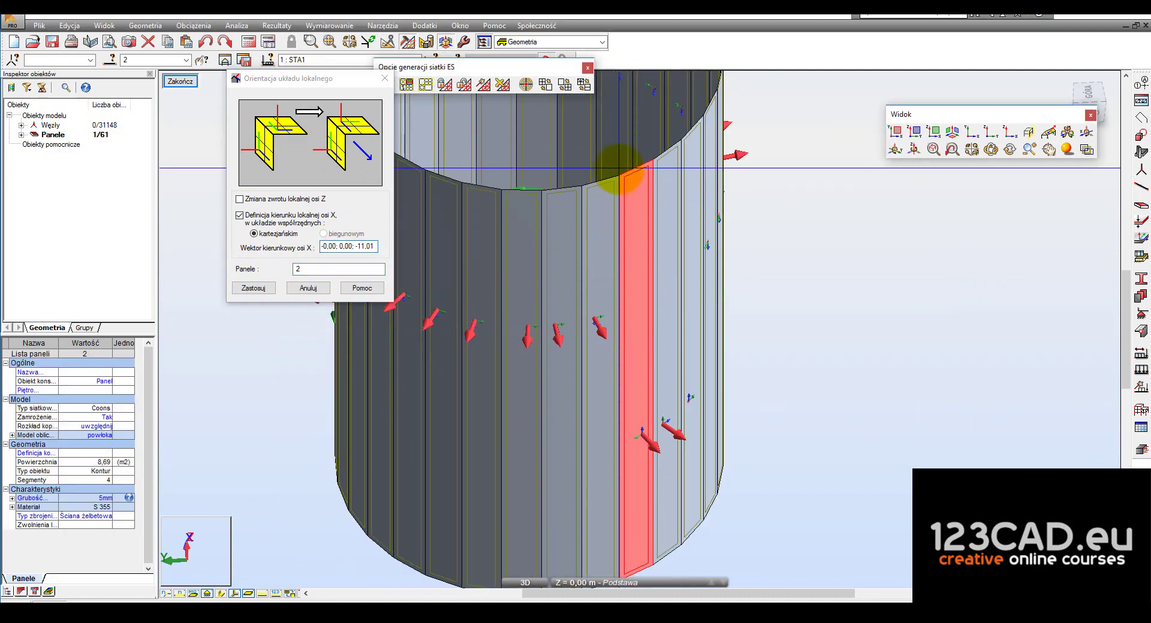
scroll(616, 178, up, 2)
scroll(621, 174, down, 3)
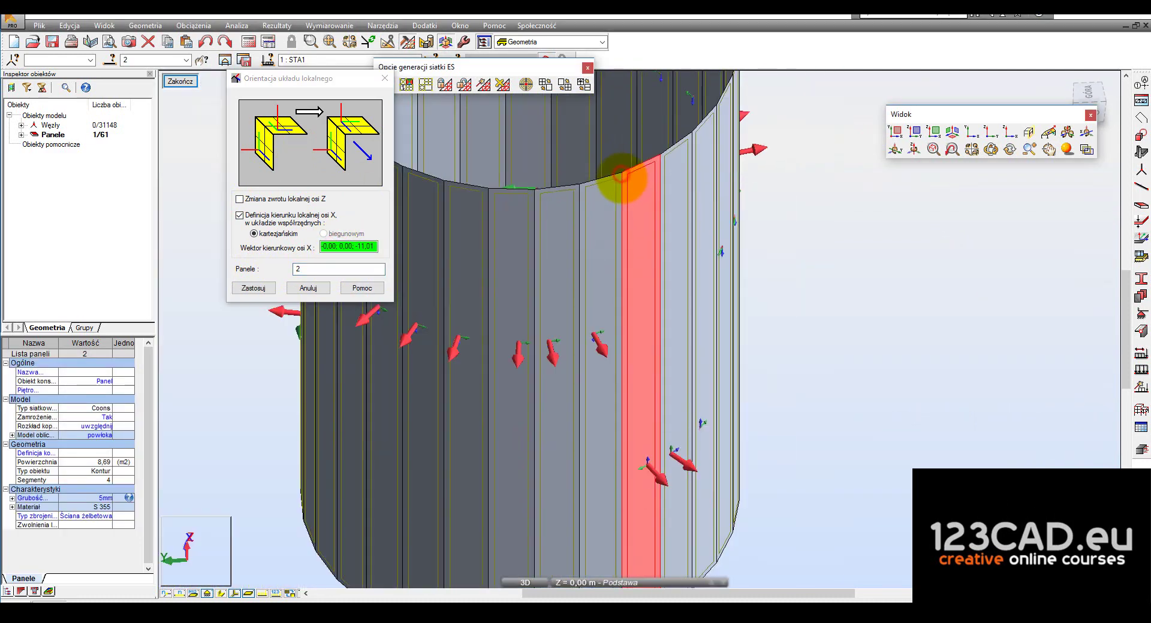
scroll(617, 180, down, 1)
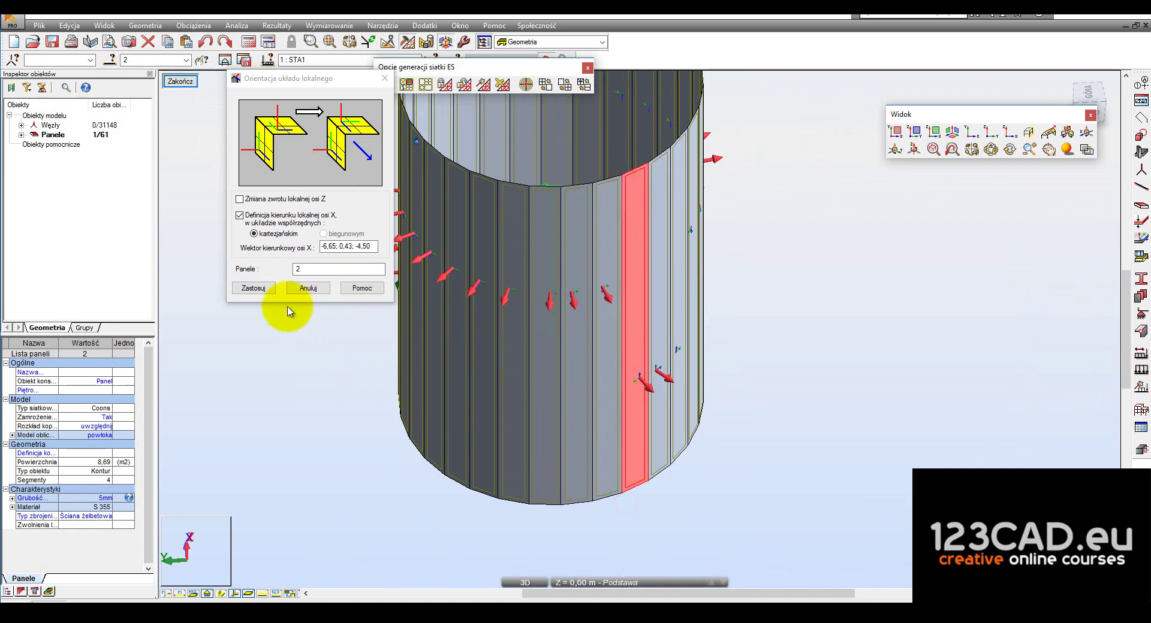
click(253, 288)
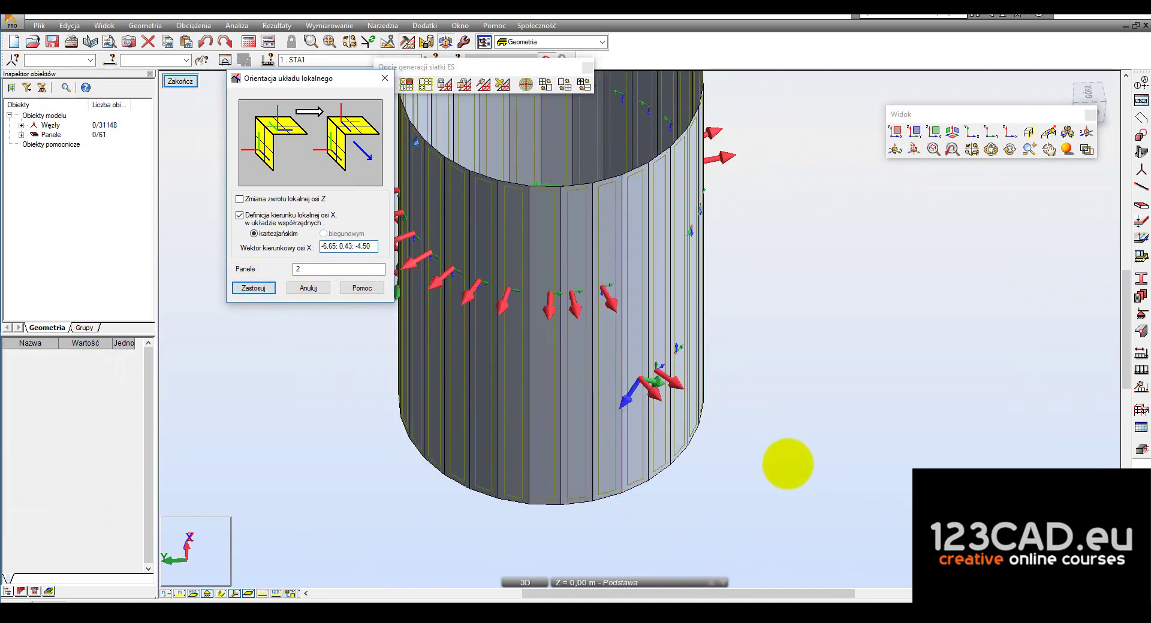
Redefine the X-direction vector as vertical 0.00; 0.00; -11.01 from two points on a panel edge
click(328, 247)
scroll(602, 188, up, 2)
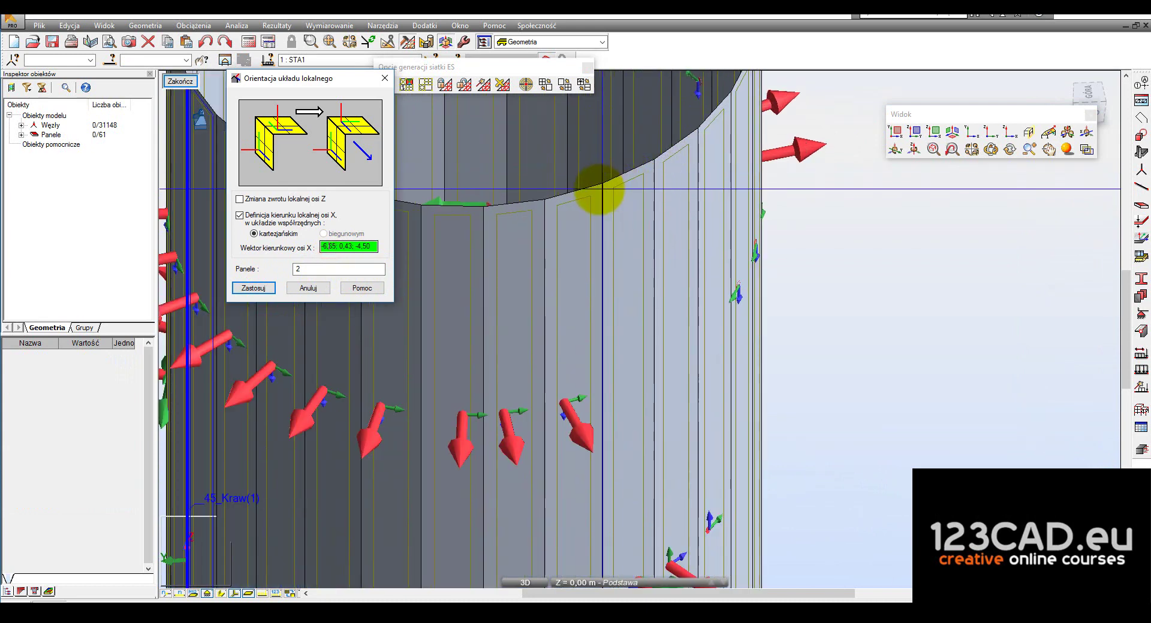
scroll(599, 187, up, 2)
scroll(606, 182, down, 2)
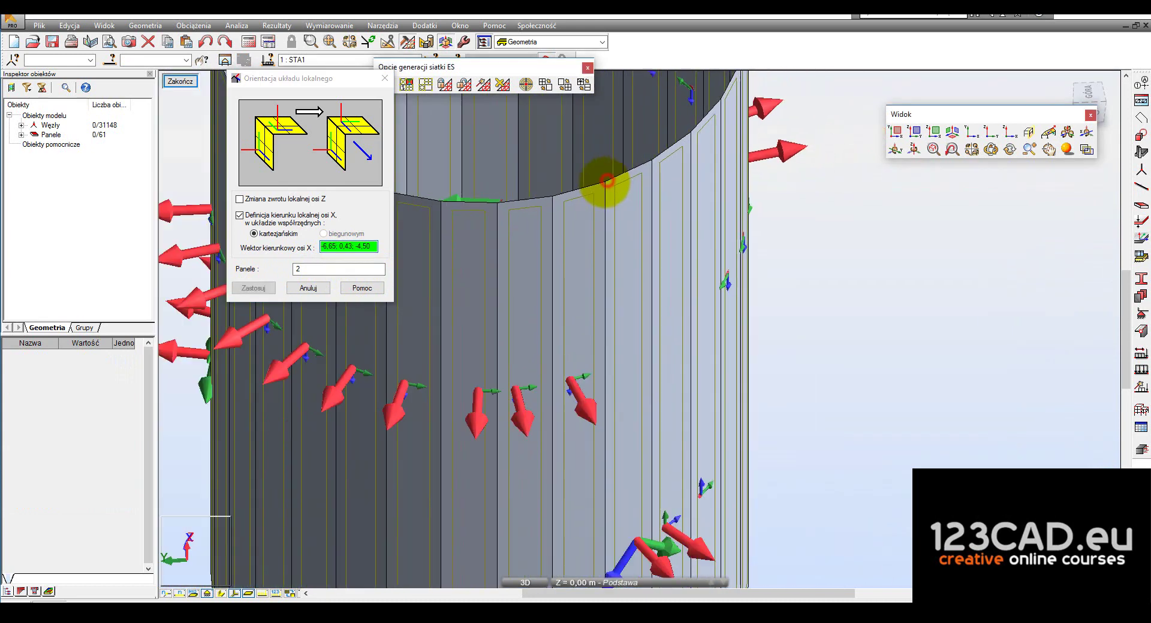
scroll(623, 401, down, 2)
scroll(600, 405, up, 2)
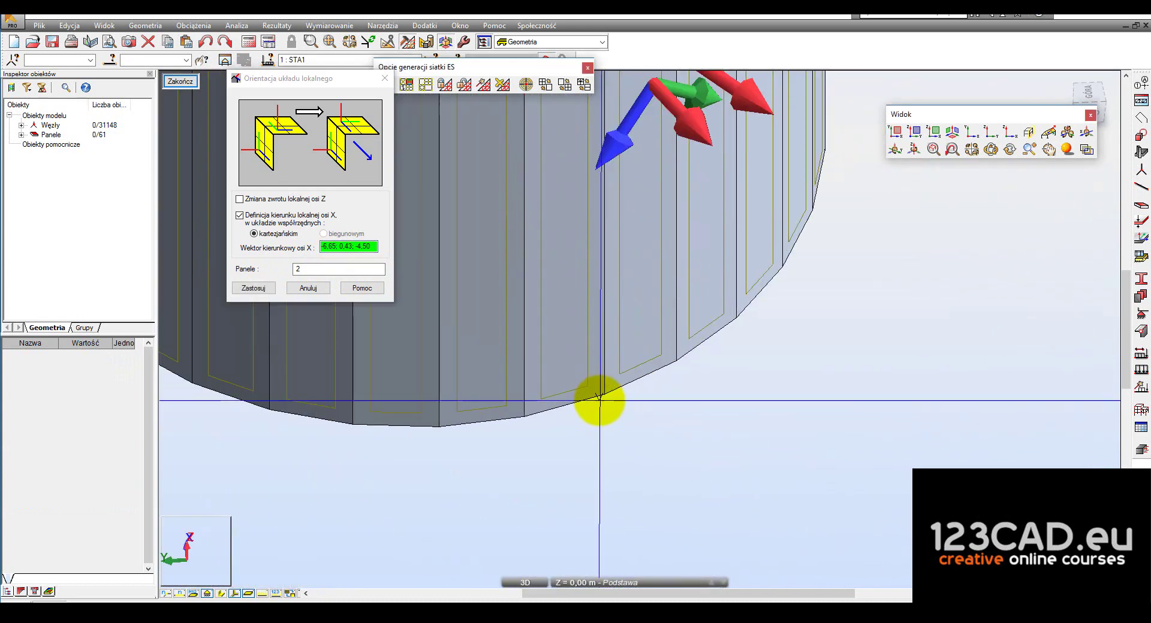
click(599, 398)
click(257, 288)
scroll(605, 388, down, 1)
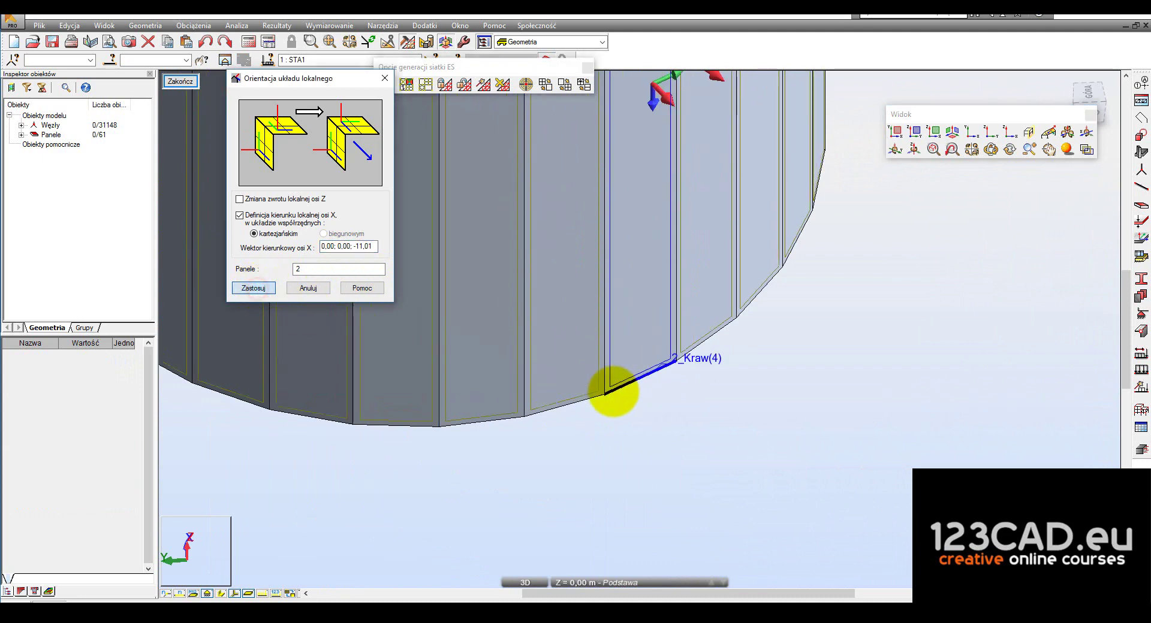
scroll(629, 391, down, 2)
scroll(671, 408, down, 1)
scroll(668, 415, down, 2)
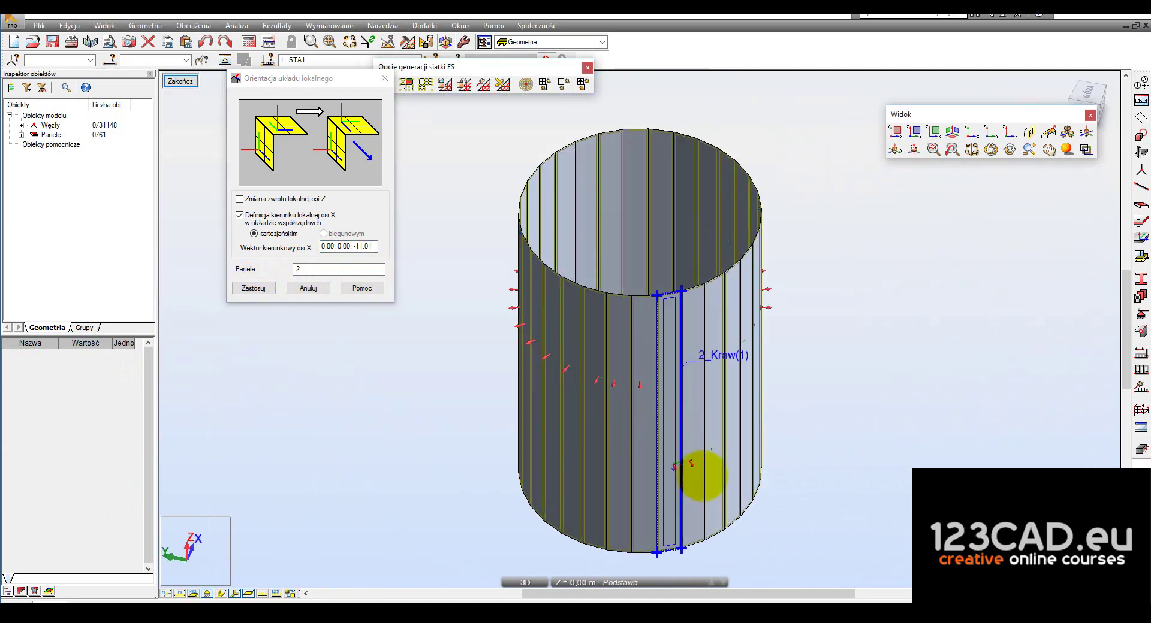
scroll(694, 470, up, 3)
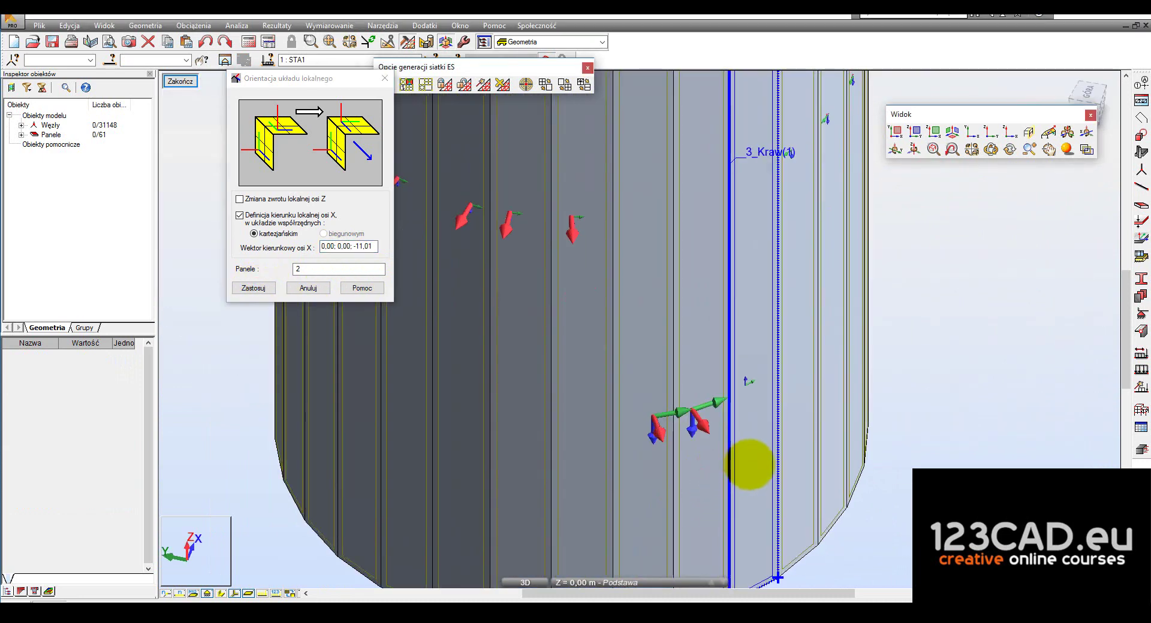
scroll(565, 406, down, 3)
scroll(687, 441, up, 3)
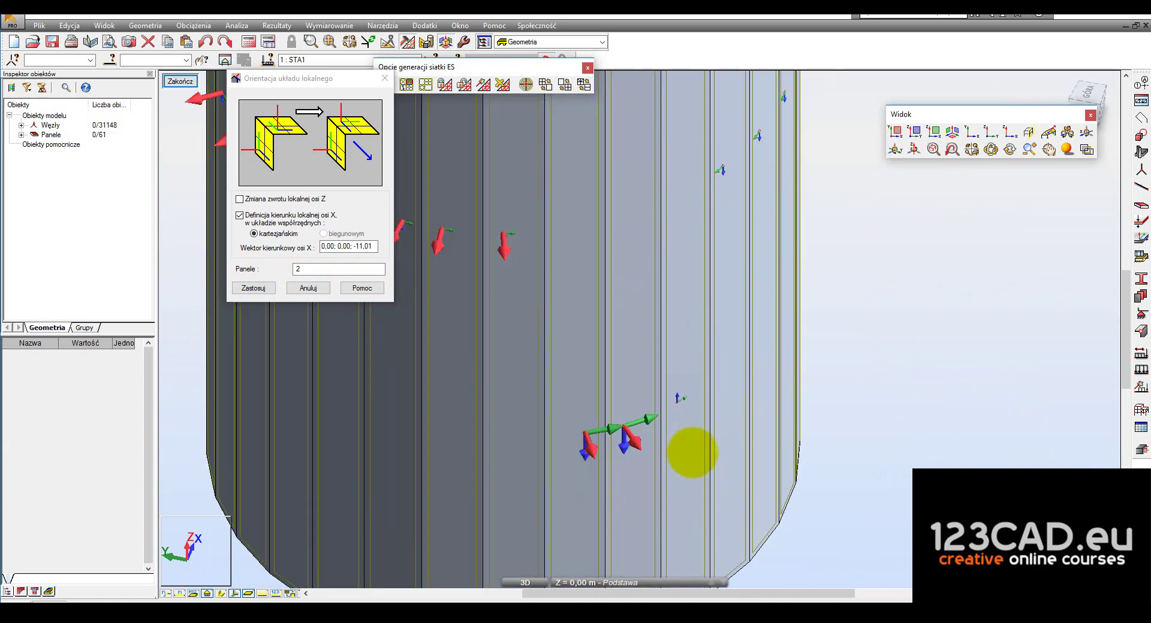
click(328, 270)
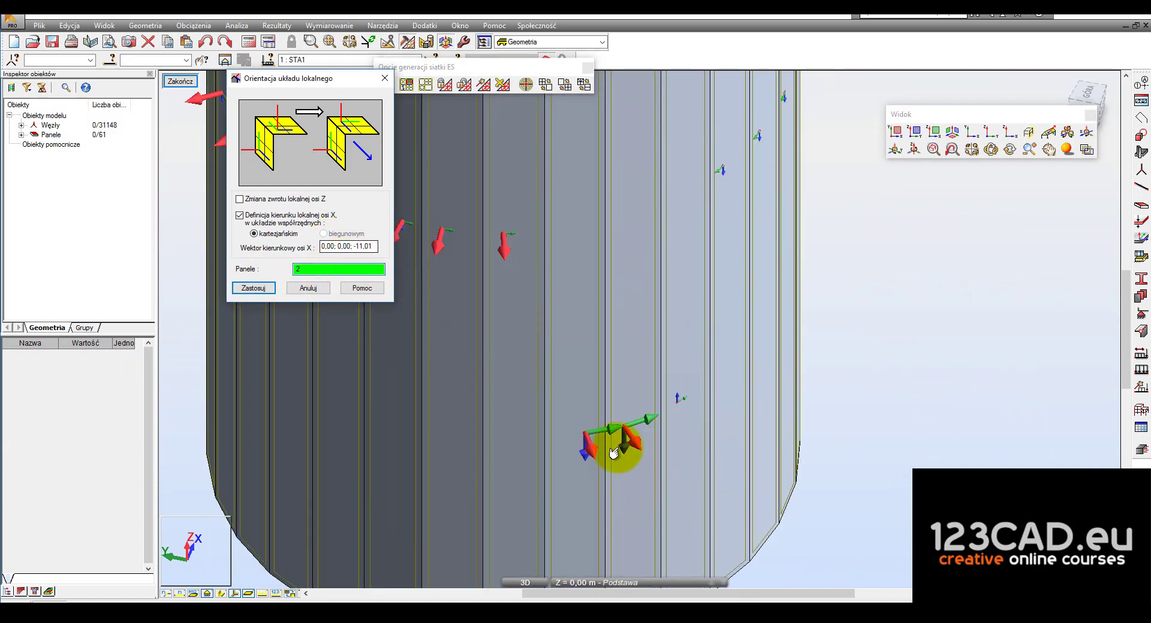
Apply the vertical local X direction to wall panel 3
click(686, 369)
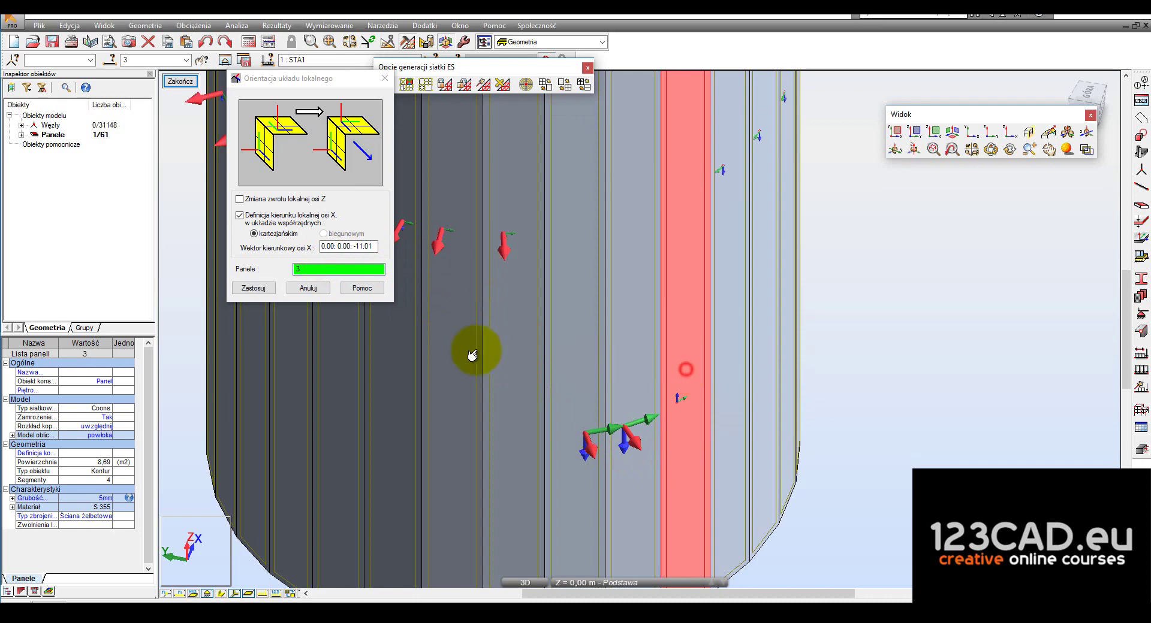
click(263, 289)
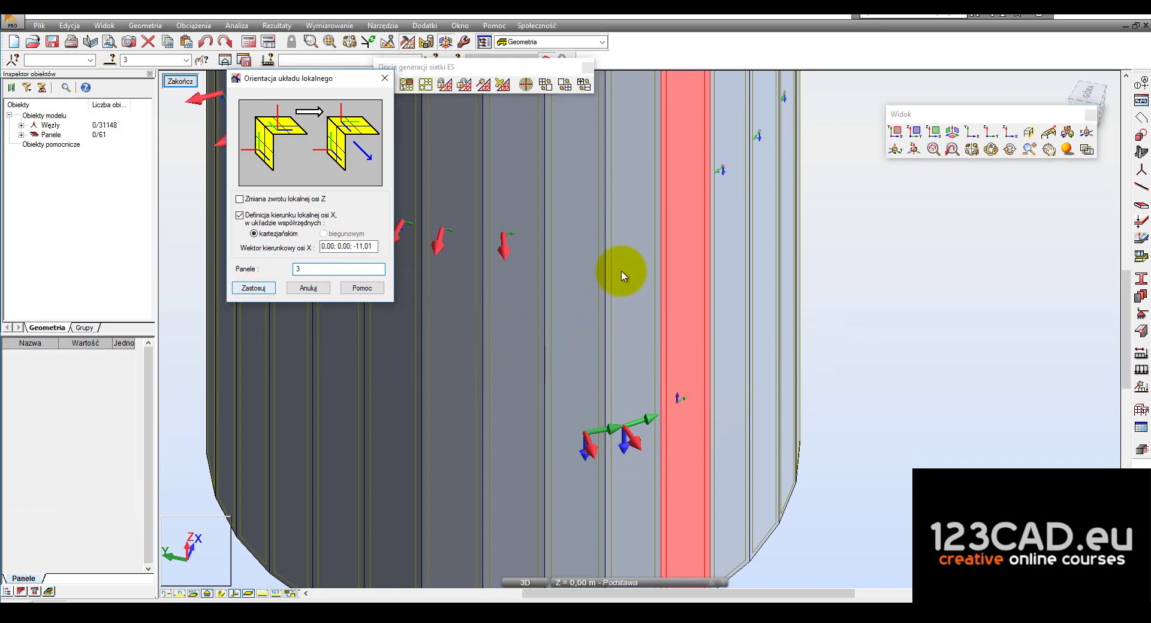
scroll(622, 275, down, 2)
scroll(699, 406, down, 1)
shift+middle_drag(699, 405, 702, 442)
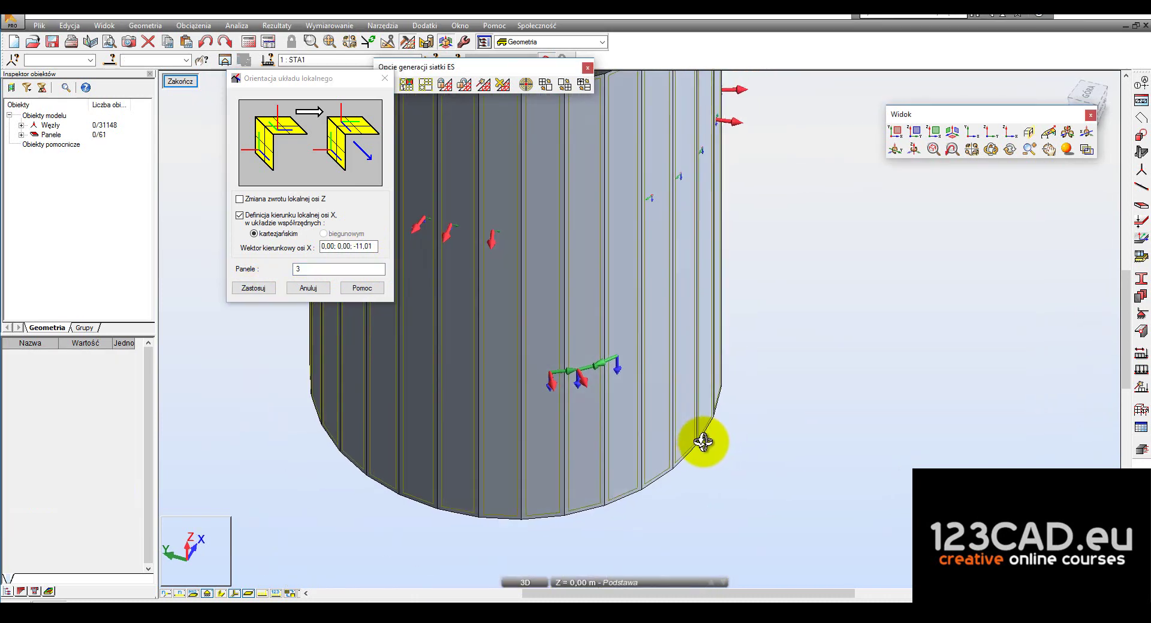
Switch to Z-axis reversal and flip the local Z of panel 3 and a neighbouring panel
click(240, 215)
click(239, 199)
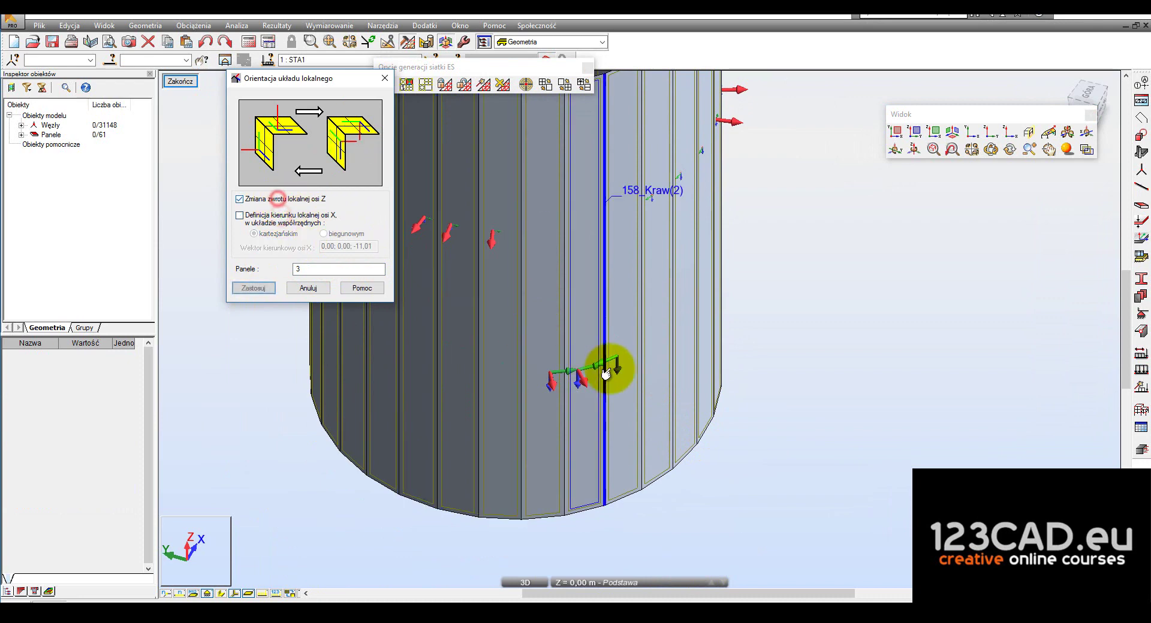
click(624, 339)
click(254, 290)
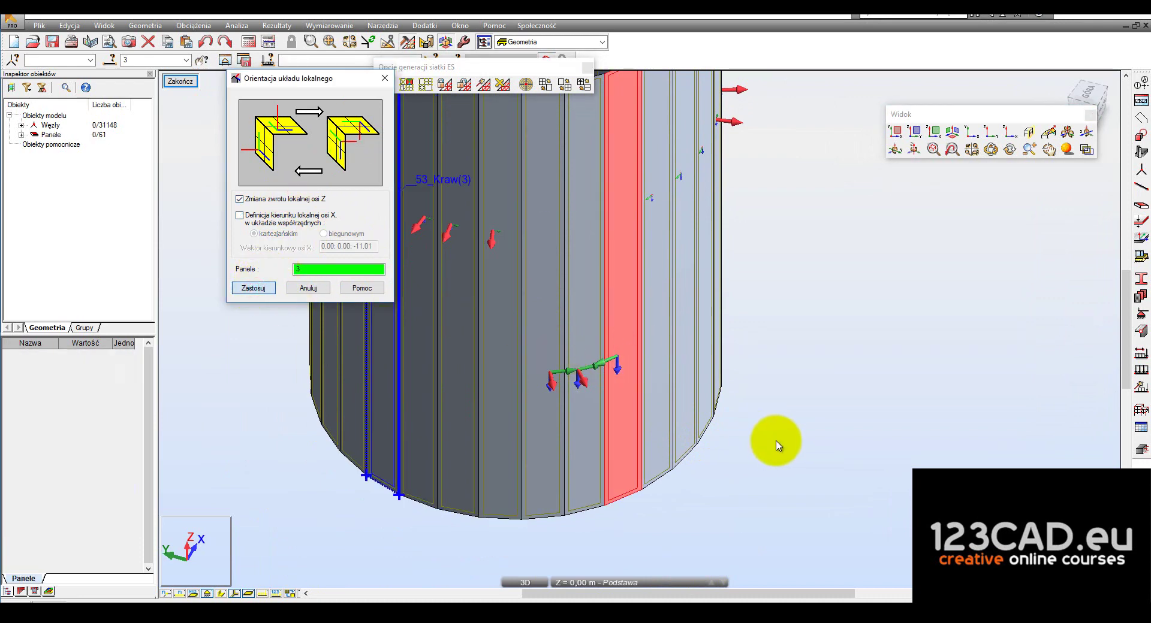
click(777, 446)
shift+middle_drag(741, 474, 725, 471)
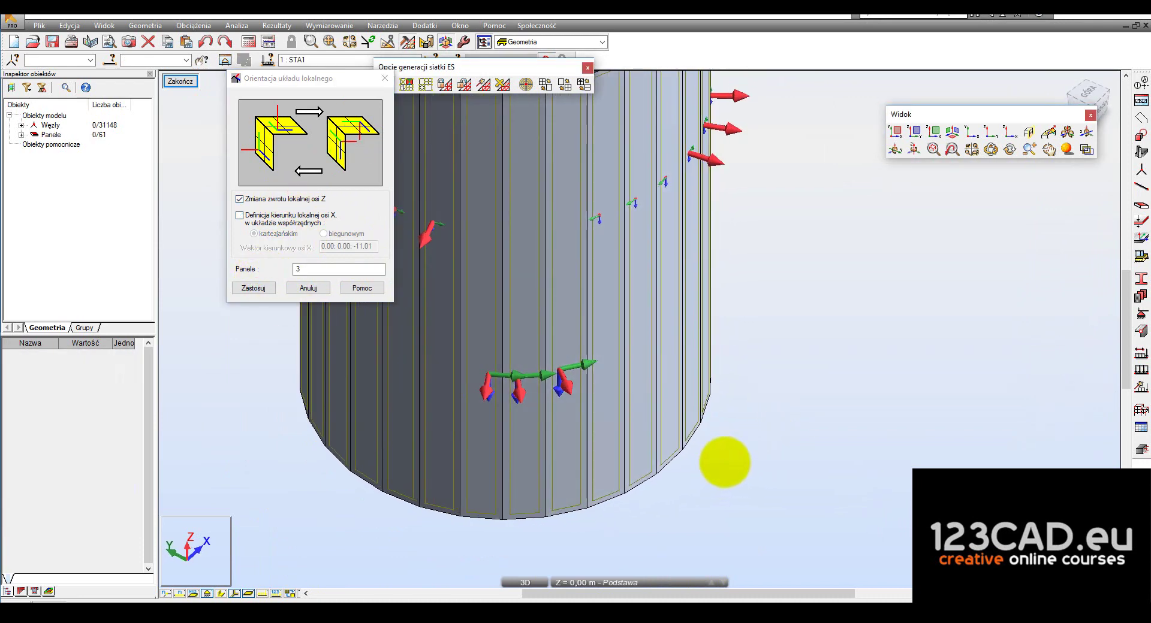
click(641, 233)
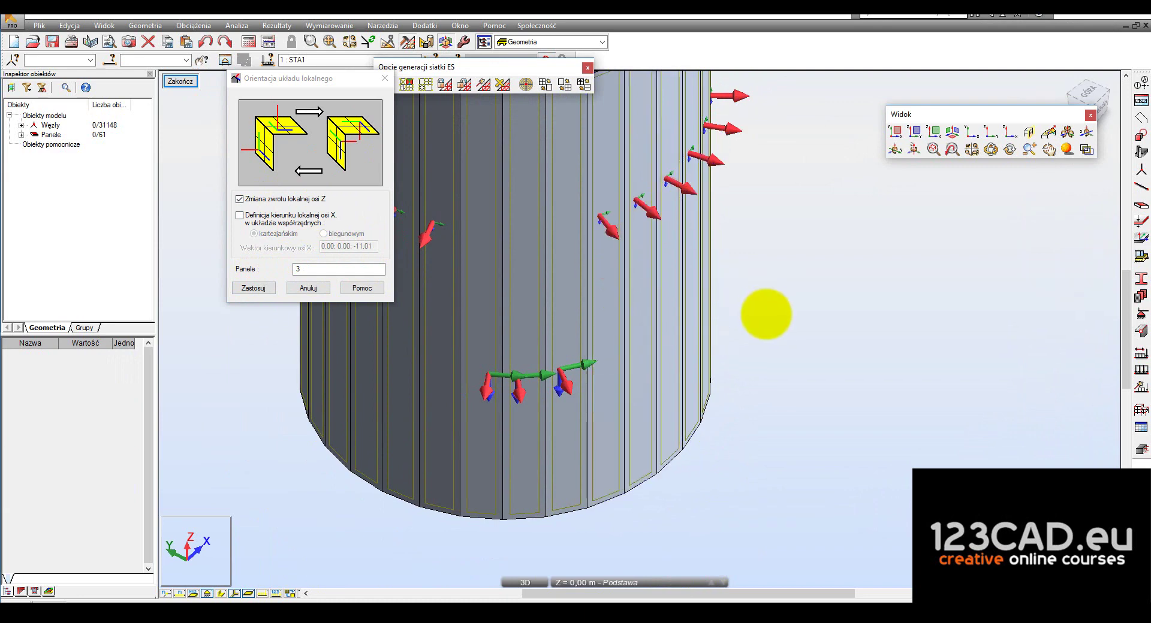
Check from the top view that every tank panel's local Z arrow points outward, then cancel the dialog
mouse_move(766, 314)
shift+middle_down()
mouse_move(695, 322)
mouse_move(611, 308)
mouse_move(725, 303)
mouse_move(653, 313)
mouse_move(688, 398)
mouse_move(716, 367)
shift+middle_up()
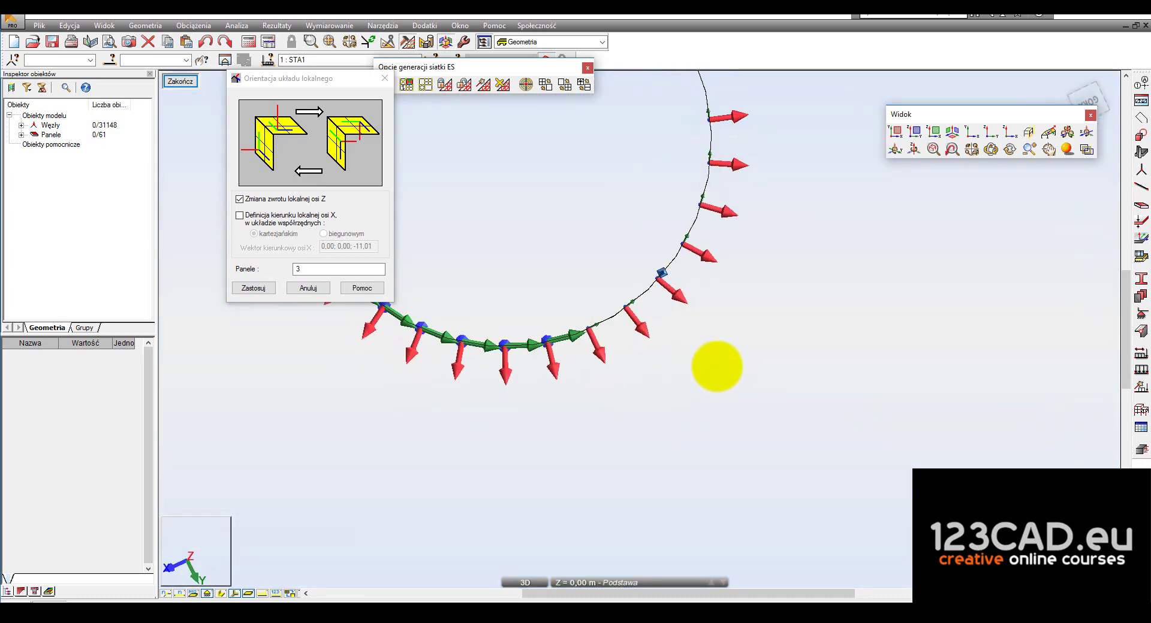
click(1090, 107)
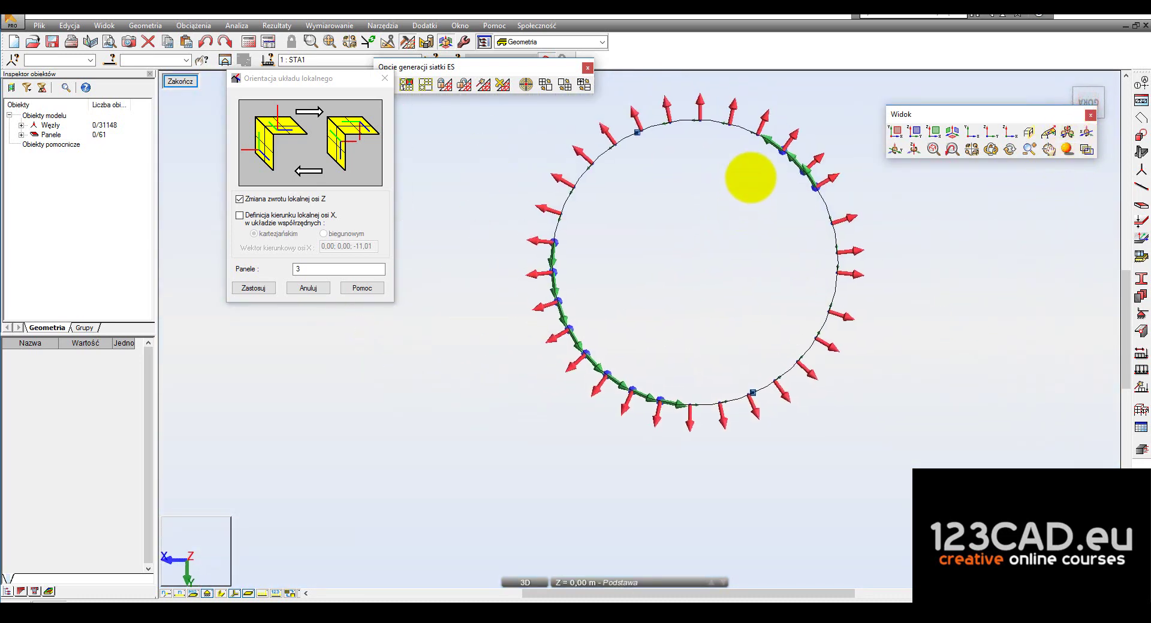
scroll(754, 297, up, 2)
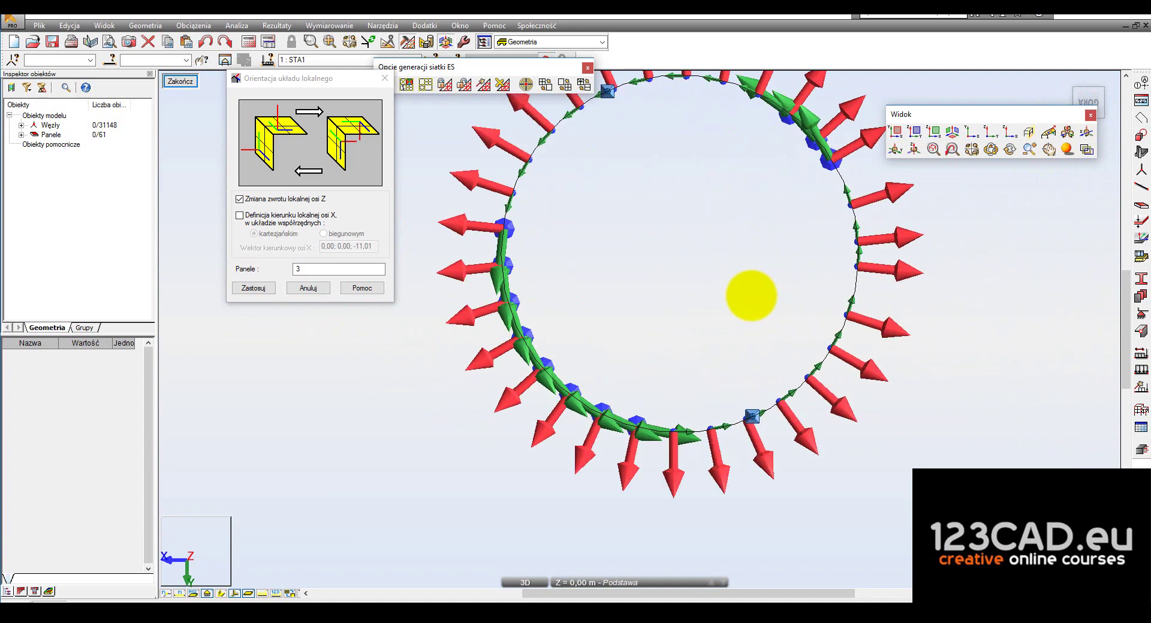
middle_drag(726, 343, 738, 361)
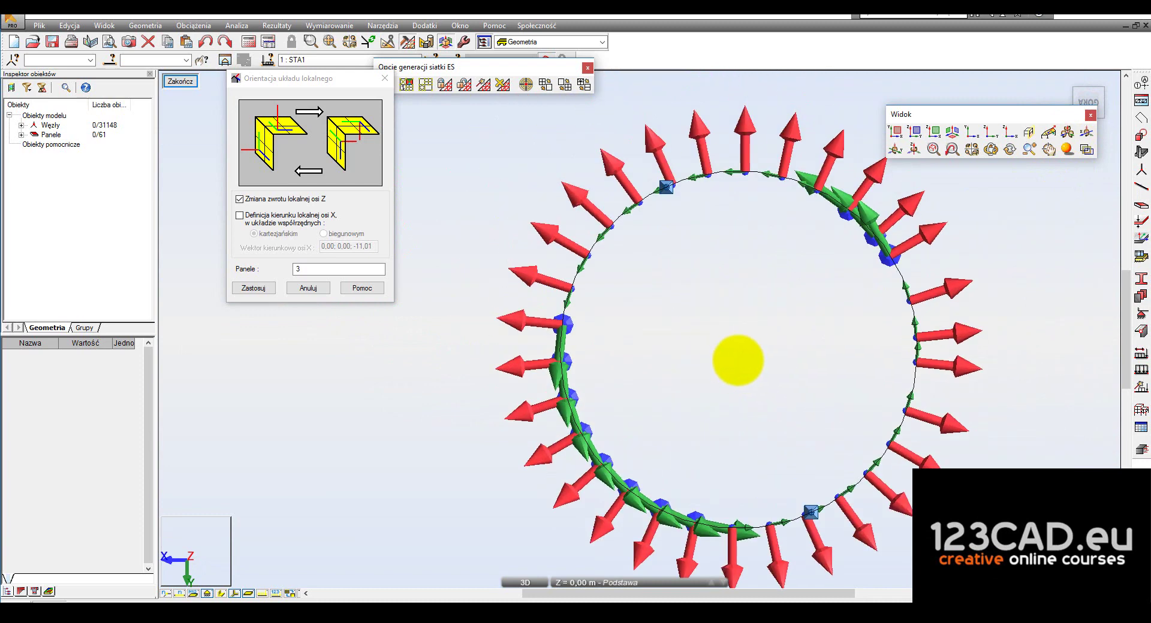
click(306, 289)
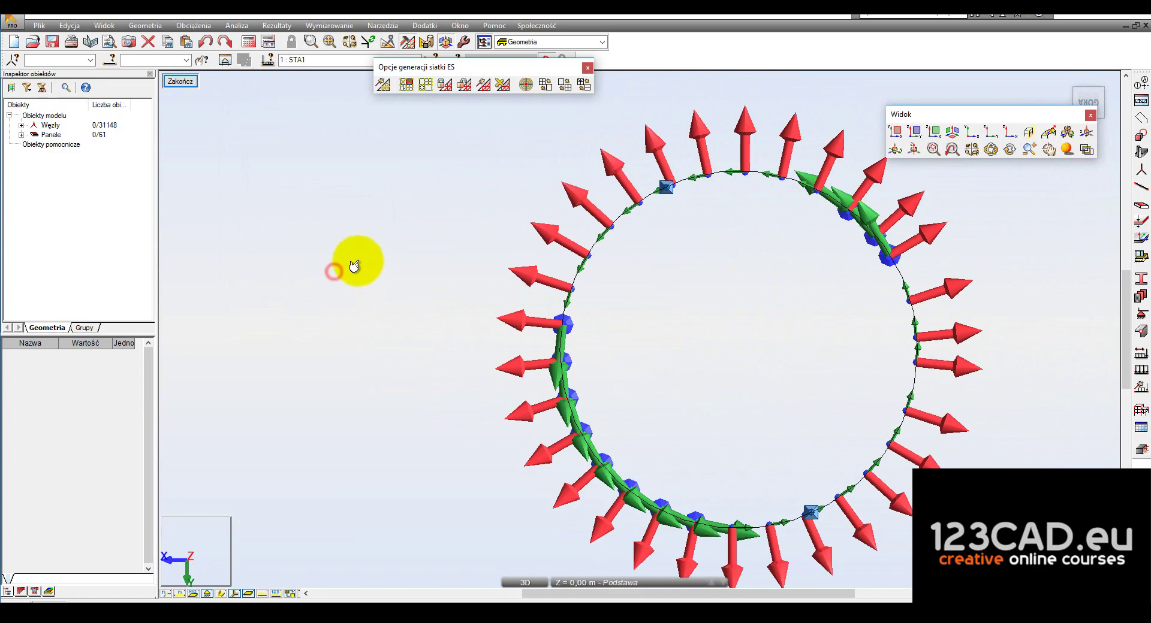
Return to the full tank model and zoom in on the rim
click(181, 81)
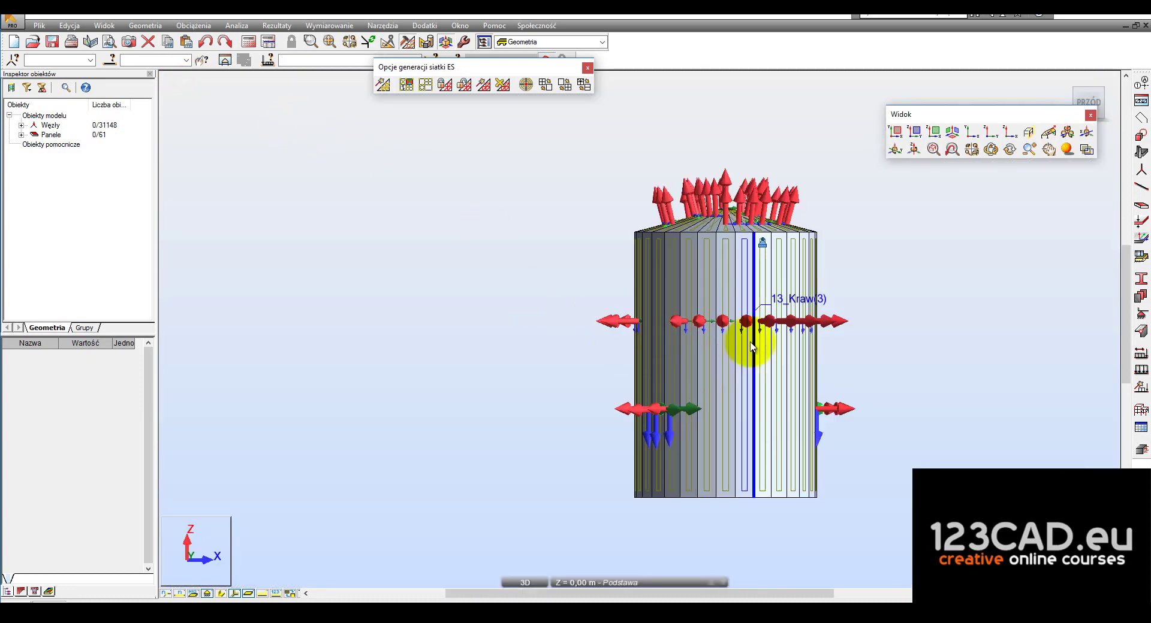
scroll(802, 260, up, 2)
scroll(899, 311, up, 2)
scroll(857, 319, up, 2)
scroll(714, 197, up, 2)
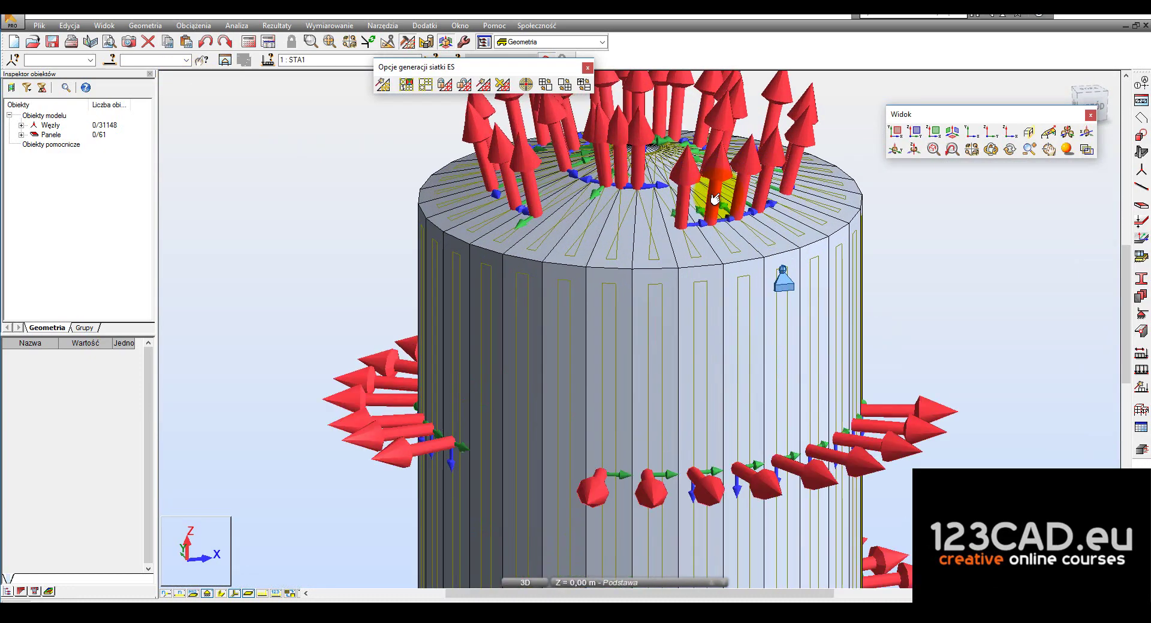
scroll(727, 213, up, 2)
Select wall and roof panels 13–18 on one side of the tank
click(734, 265)
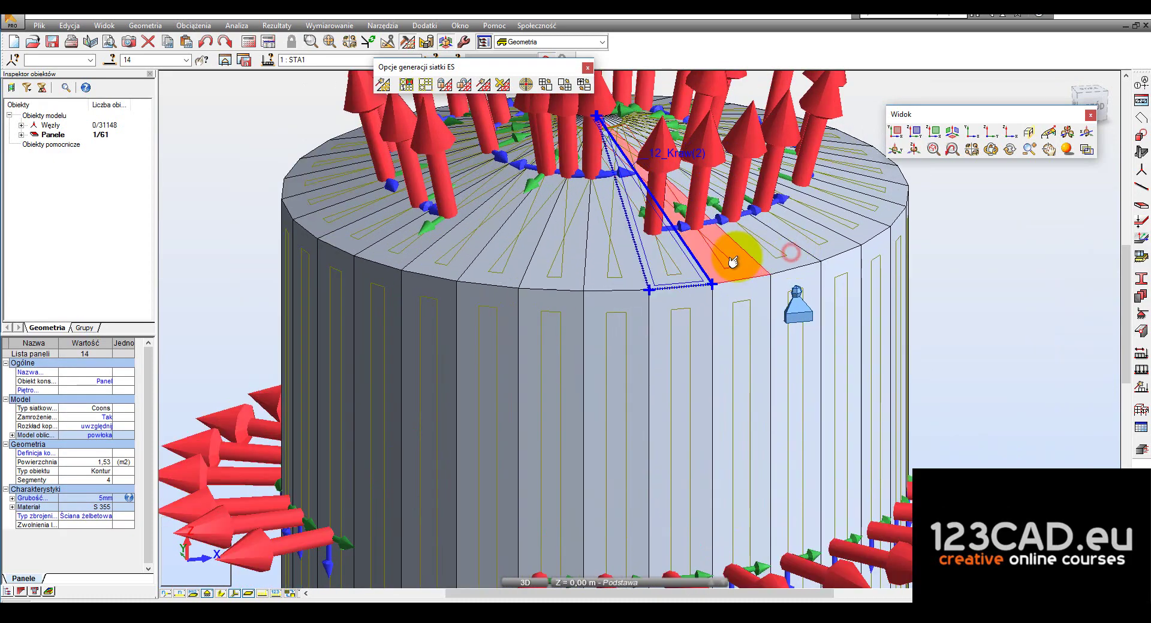
click(740, 257)
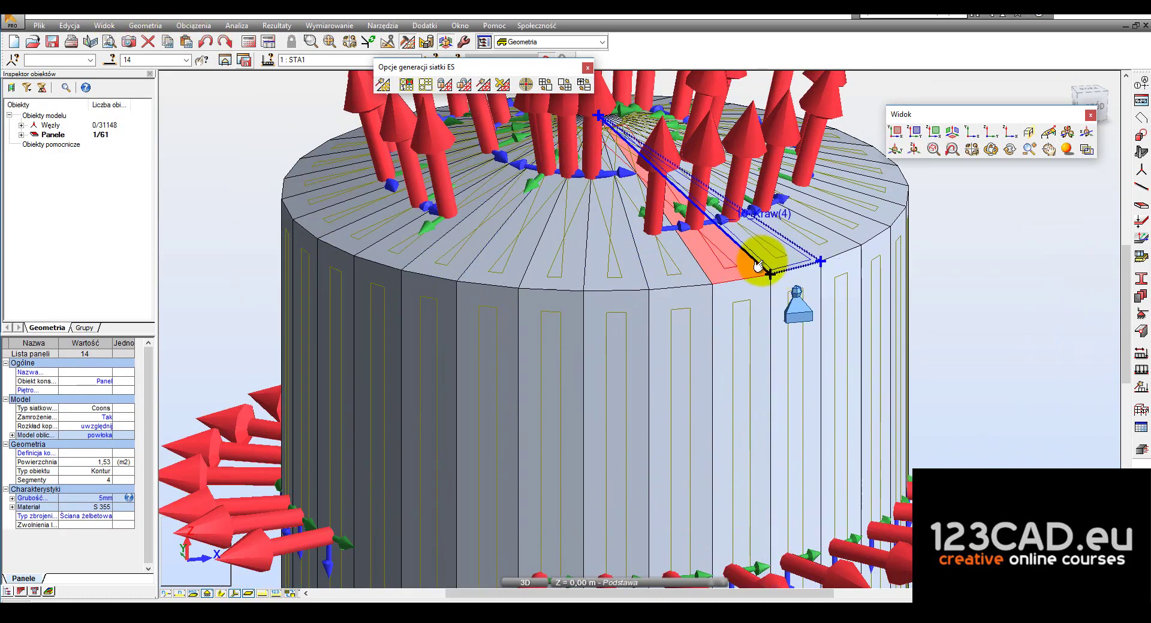
scroll(786, 257, up, 2)
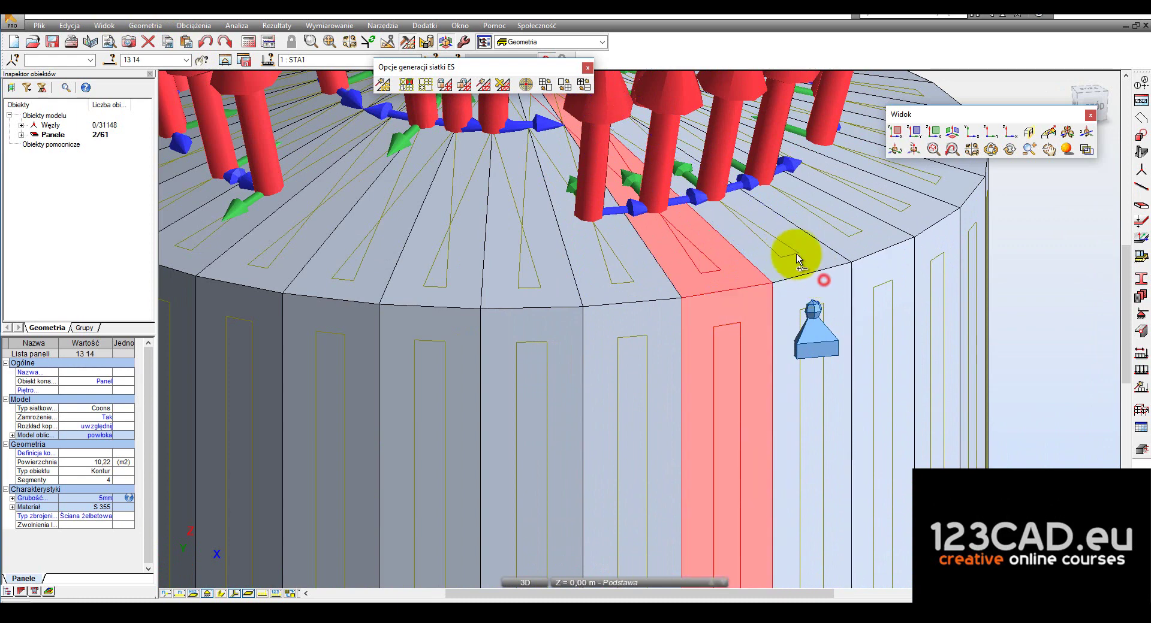
ctrl+click(796, 257)
ctrl+click(881, 280)
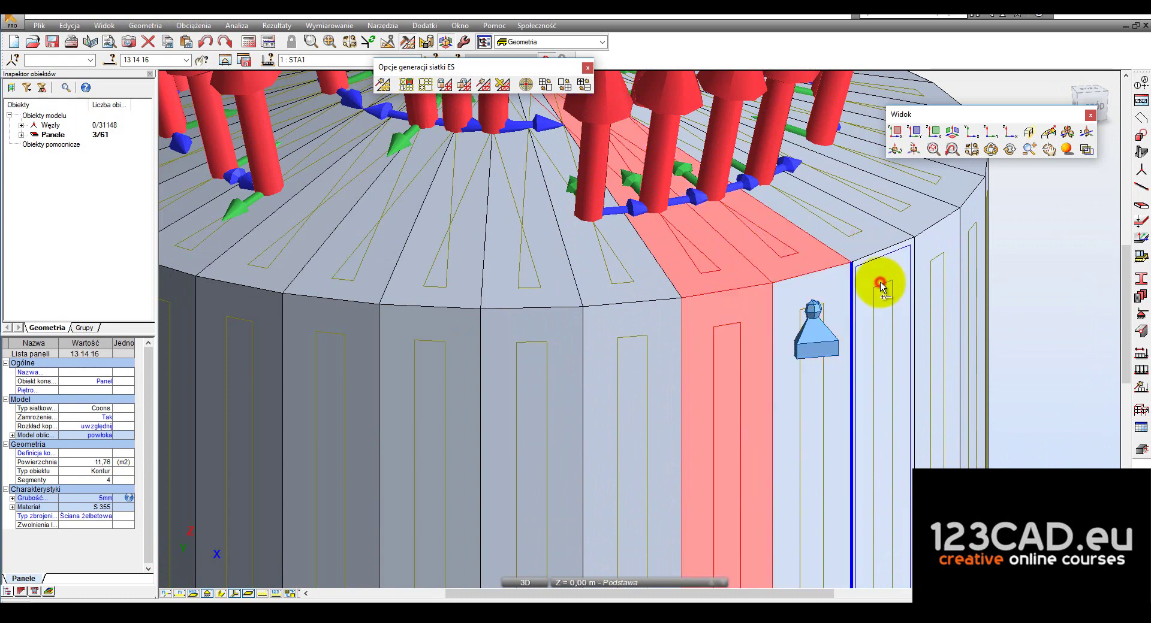
ctrl+click(878, 226)
ctrl+click(856, 263)
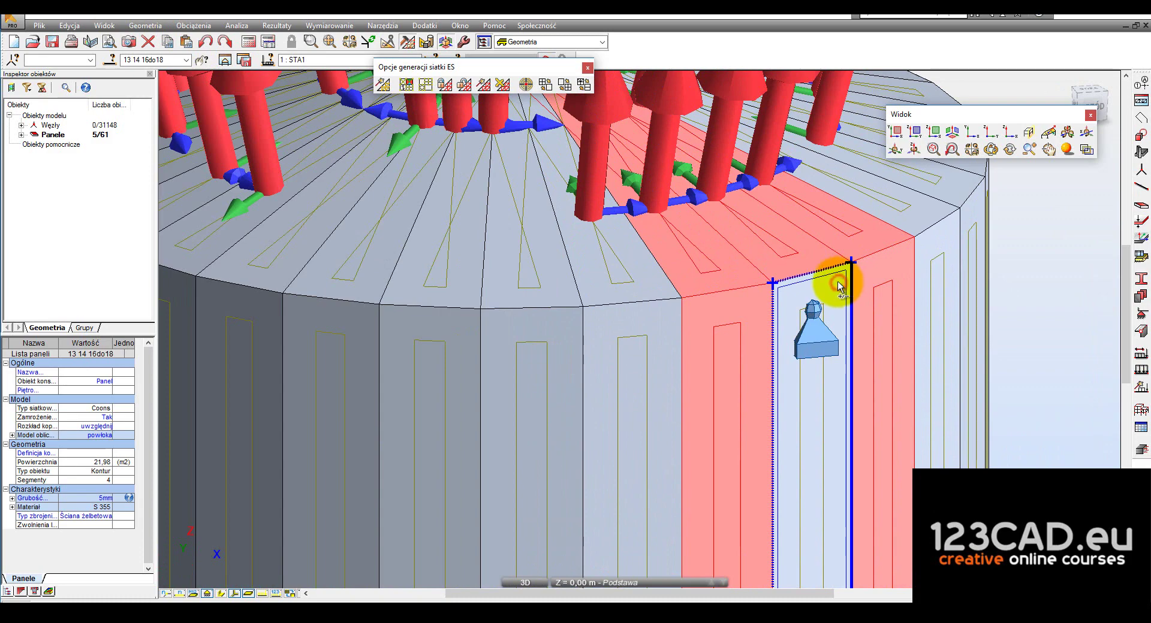
ctrl+click(839, 287)
scroll(839, 288, down, 3)
scroll(797, 239, down, 3)
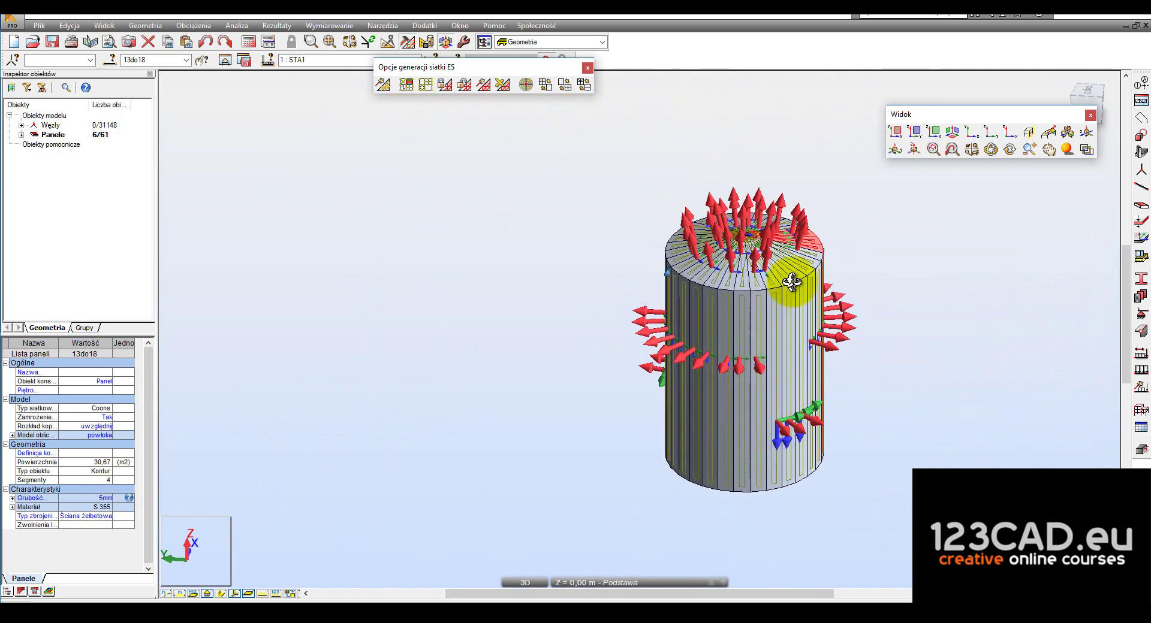
Orbit to the opposite side and add panels 43 and 44 to the selection
shift+middle_drag(735, 272, 810, 283)
scroll(662, 282, up, 3)
scroll(747, 328, up, 3)
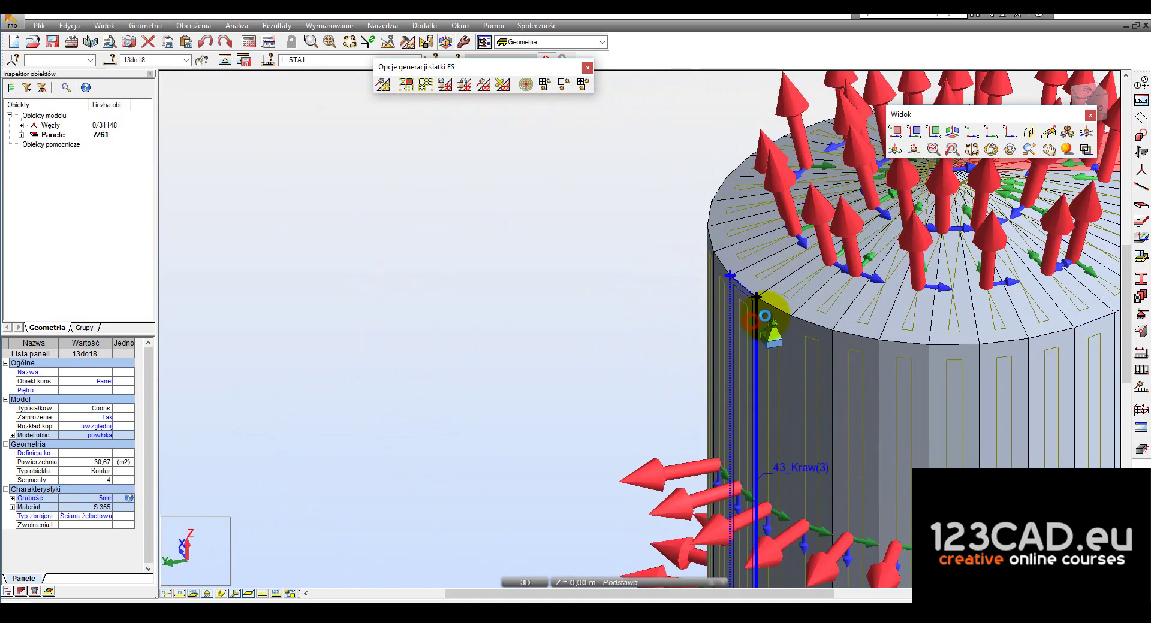
ctrl+click(765, 316)
scroll(765, 317, up, 2)
ctrl+click(823, 348)
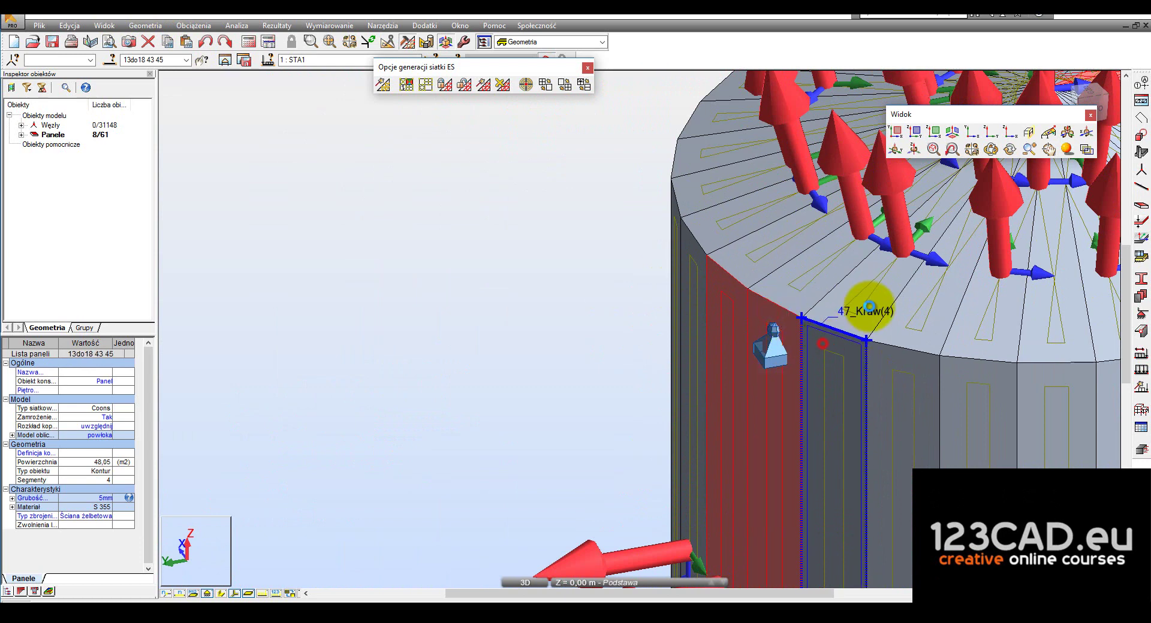
ctrl+click(874, 293)
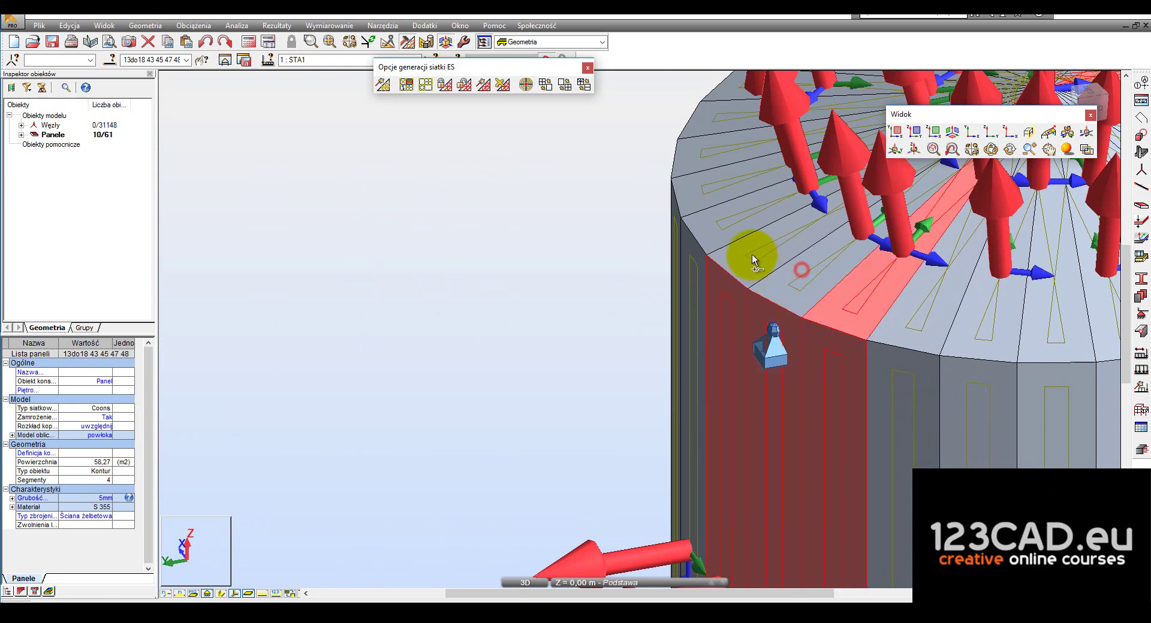
ctrl+click(801, 245)
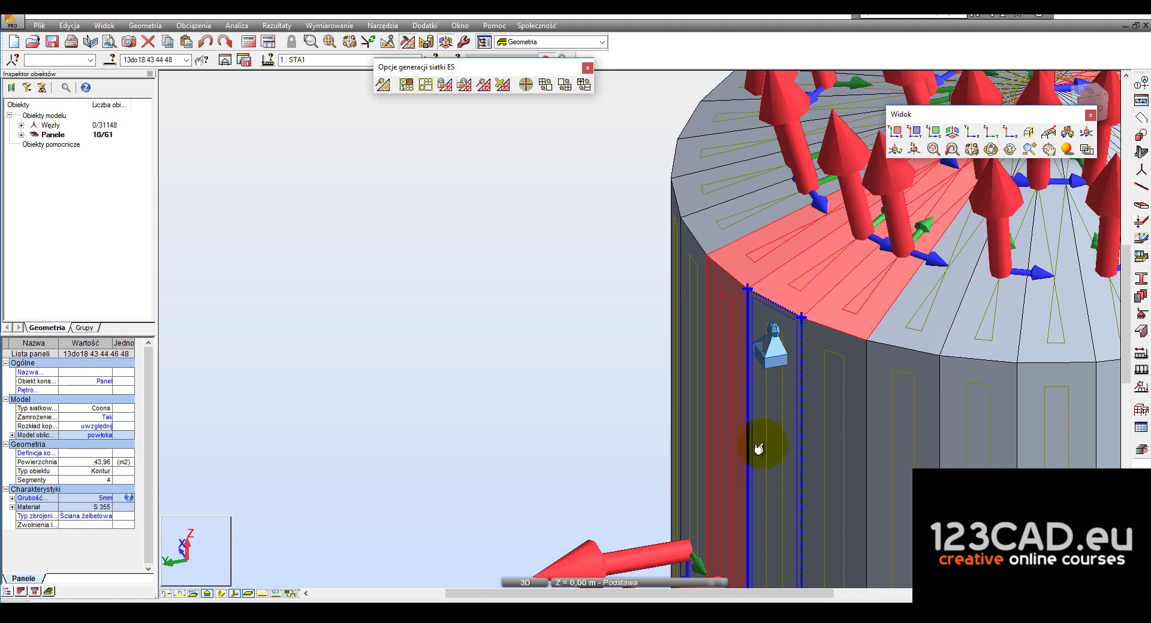
Show only the selected panels and select roof panel 48
click(230, 66)
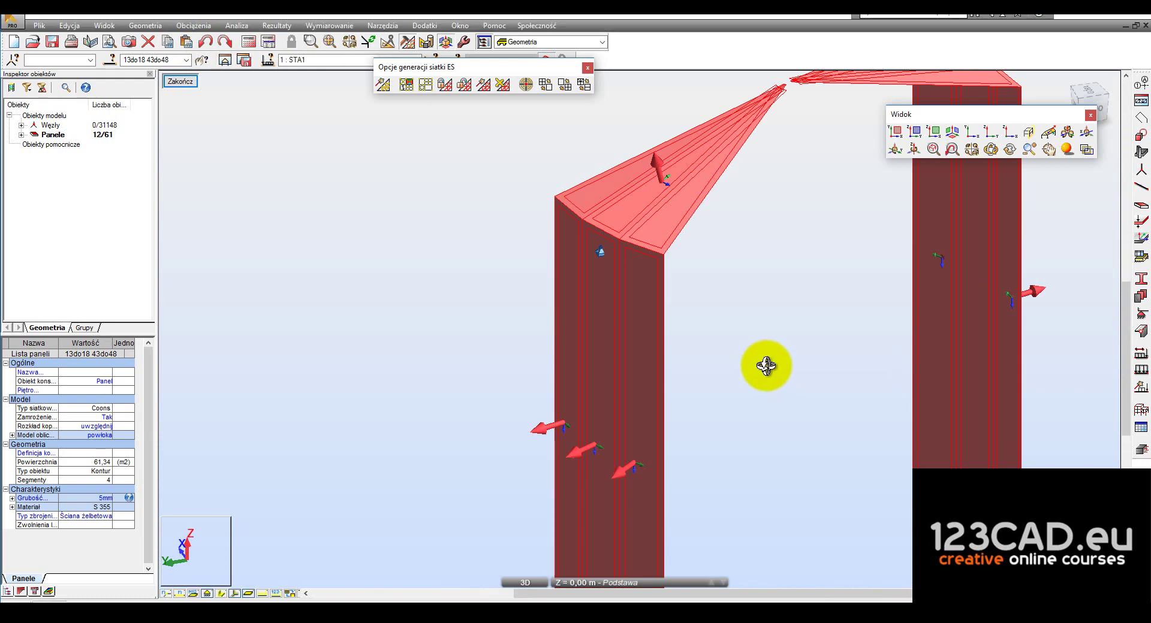
drag(760, 373, 765, 372)
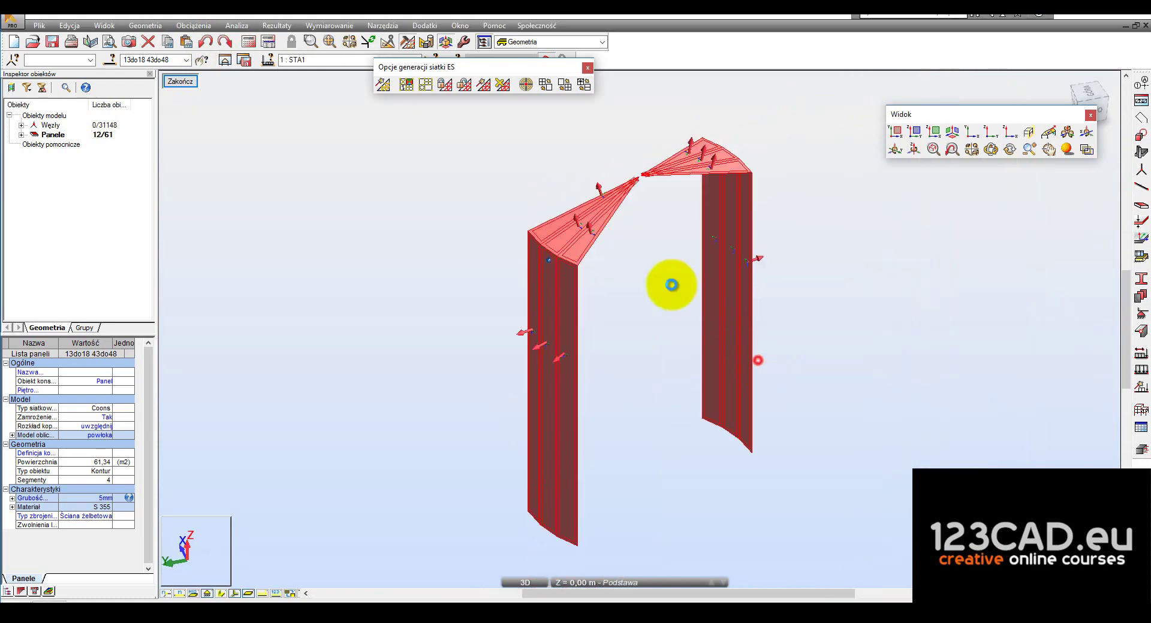
click(610, 260)
middle_drag(740, 267, 789, 274)
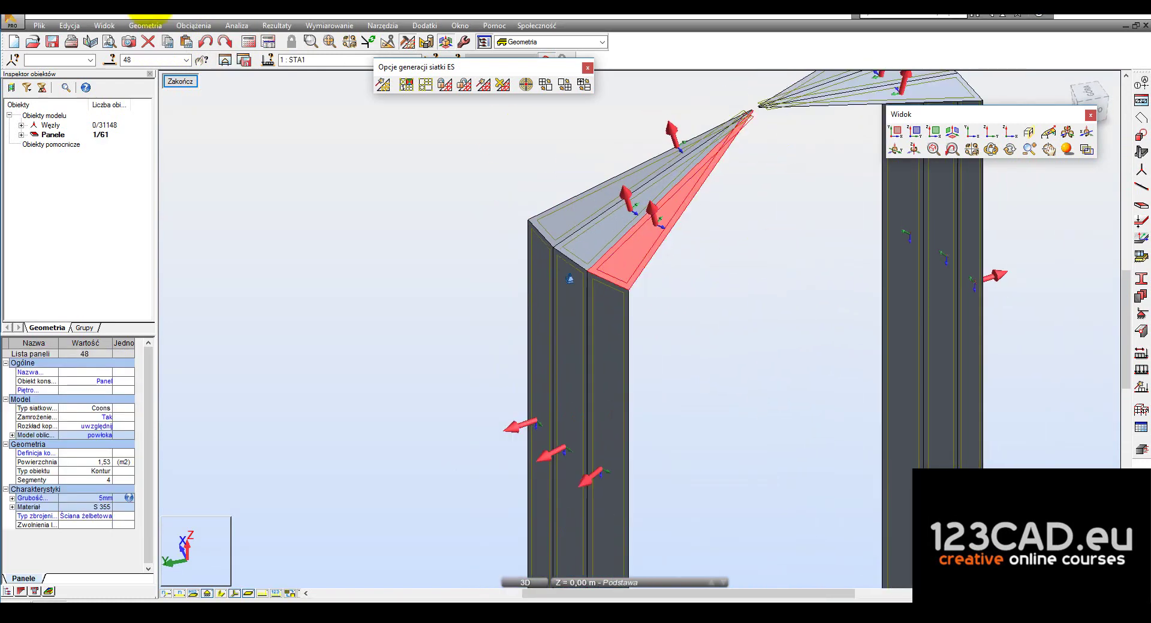
In Kierunek lokalny paneli, enable local X definition and point panel 48's X axis at the roof apex
click(146, 26)
mouse_move(162, 247)
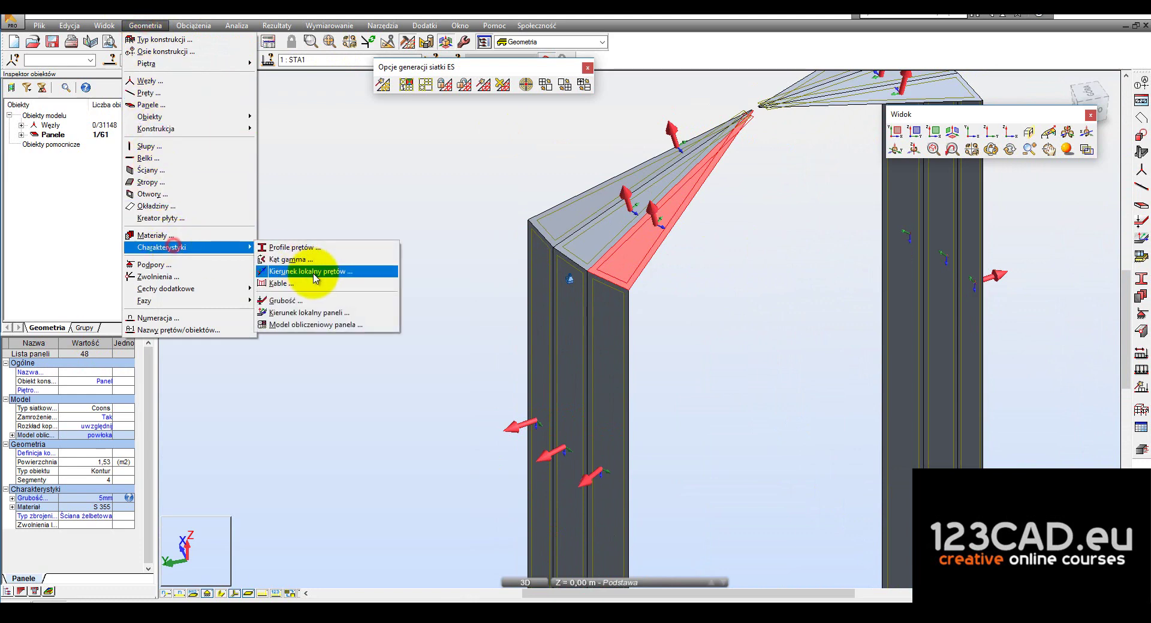
click(317, 313)
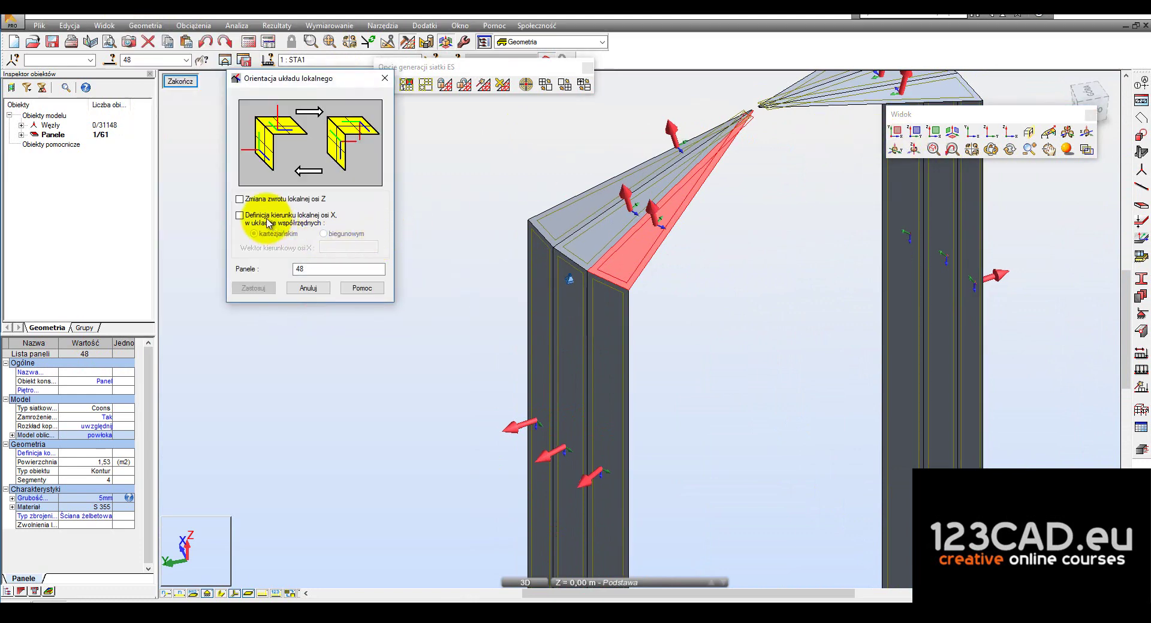
click(347, 250)
scroll(749, 120, up, 2)
scroll(743, 84, up, 2)
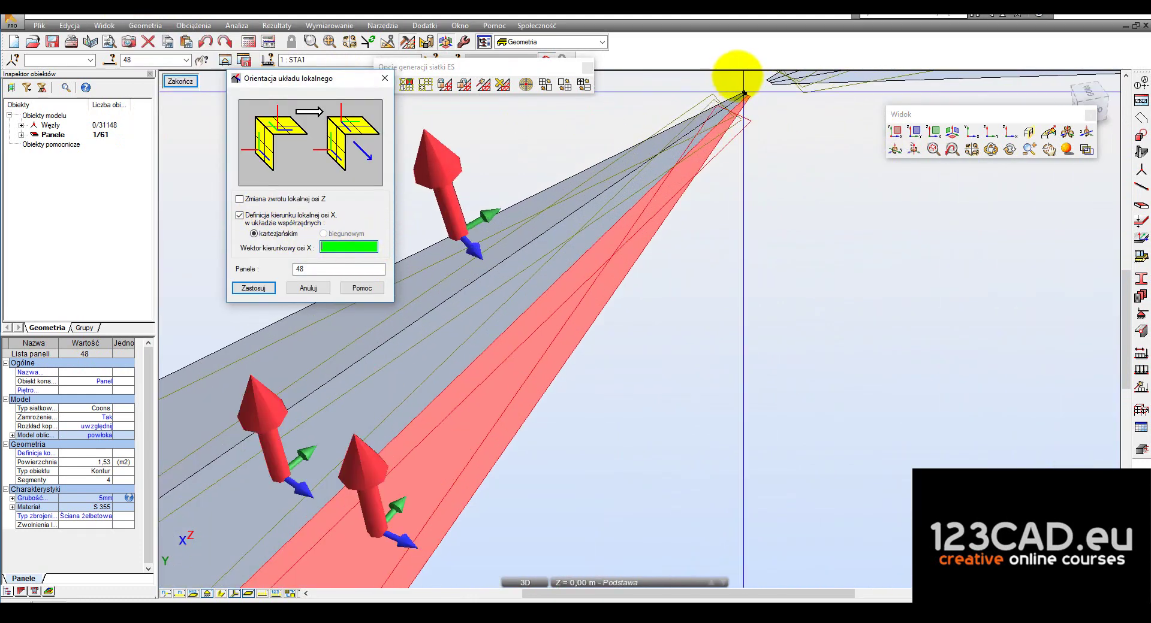
scroll(748, 99, up, 2)
scroll(752, 102, up, 2)
scroll(763, 109, down, 2)
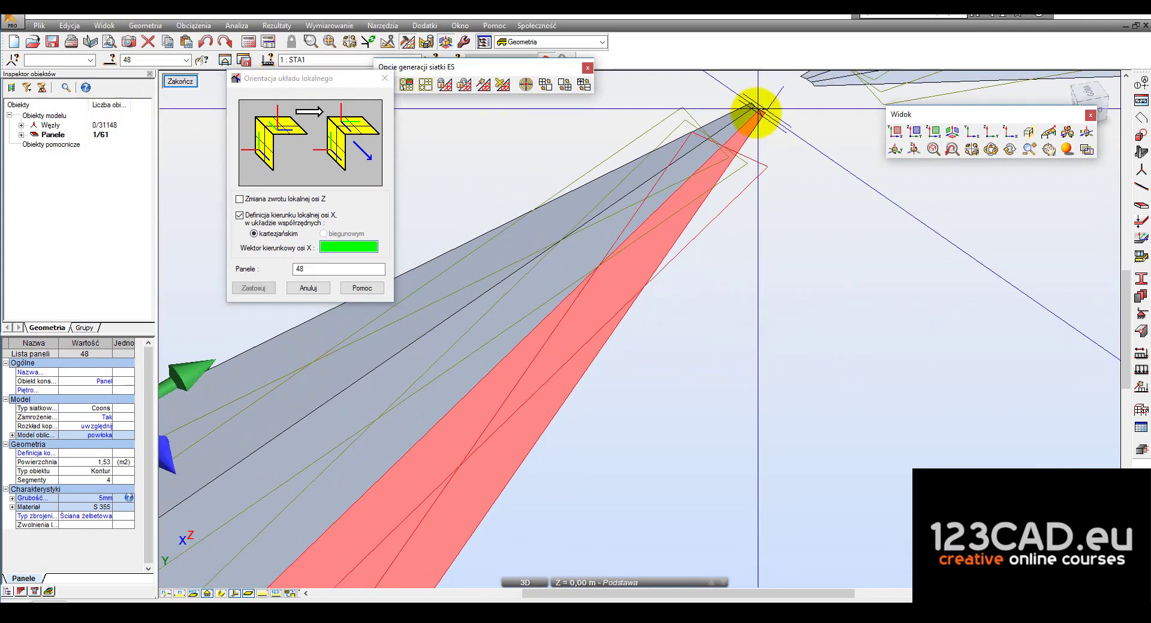
scroll(737, 133, down, 3)
click(349, 507)
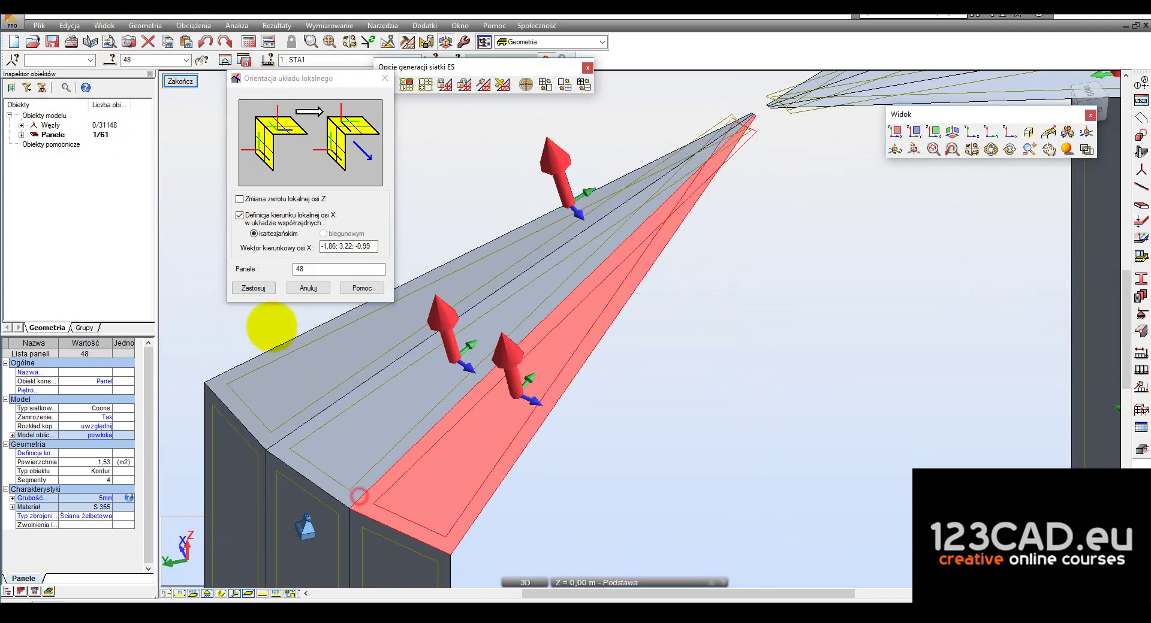
click(254, 288)
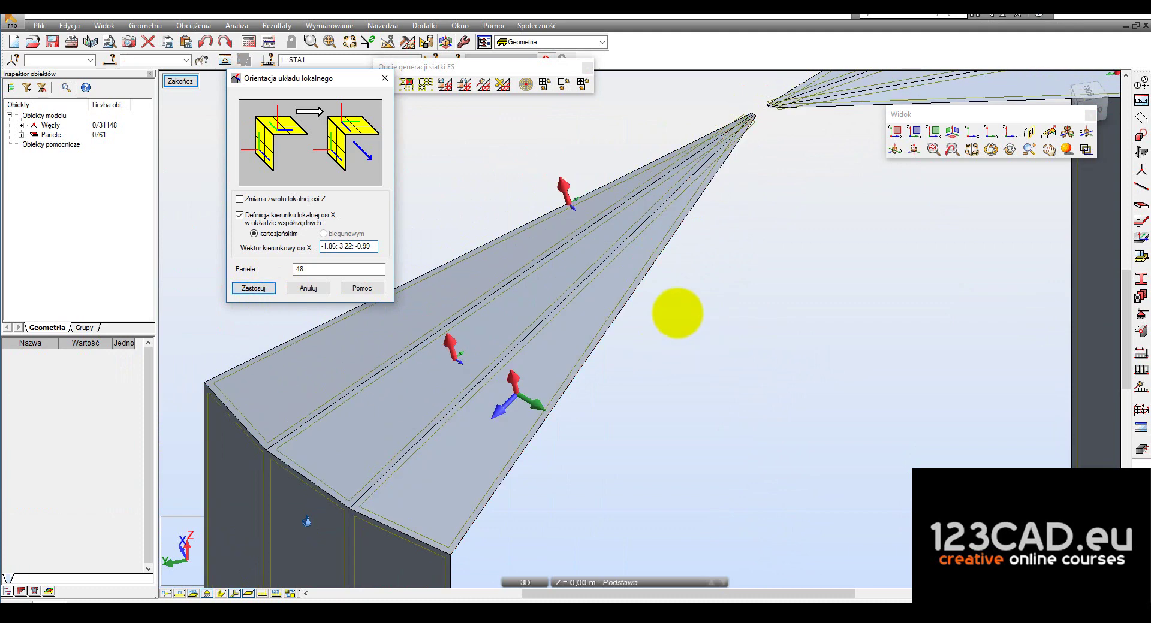
Point roof panel 46's local X axis at the apex, giving vector -1.15; 3.53; -0.99
mouse_move(675, 313)
shift+middle_down()
mouse_move(617, 249)
mouse_move(547, 532)
mouse_move(604, 475)
mouse_move(681, 193)
mouse_move(675, 313)
mouse_move(638, 278)
shift+middle_up()
scroll(549, 495, up, 3)
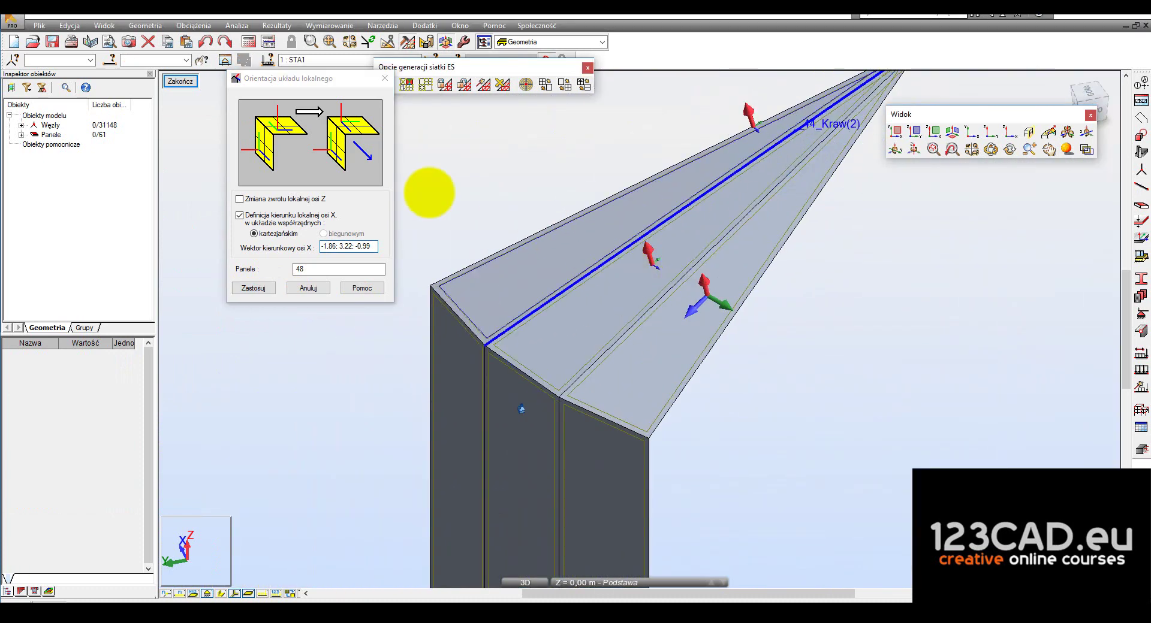
click(597, 312)
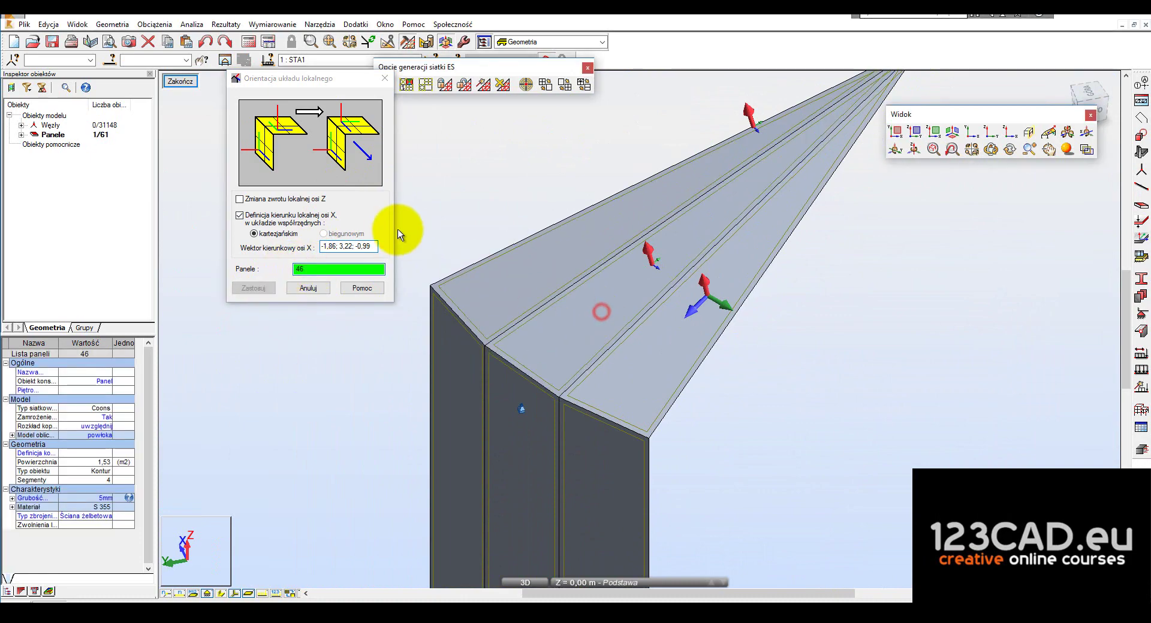
click(351, 247)
scroll(757, 278, down, 2)
scroll(848, 116, up, 3)
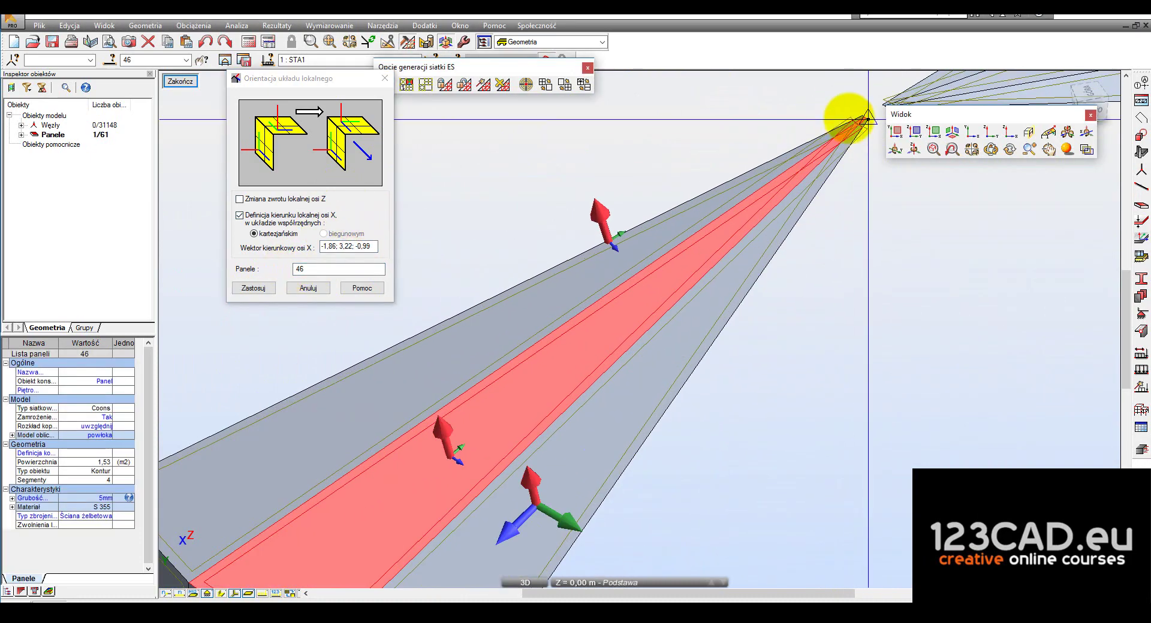
scroll(887, 128, up, 2)
scroll(861, 143, up, 1)
scroll(581, 175, down, 2)
scroll(704, 137, up, 2)
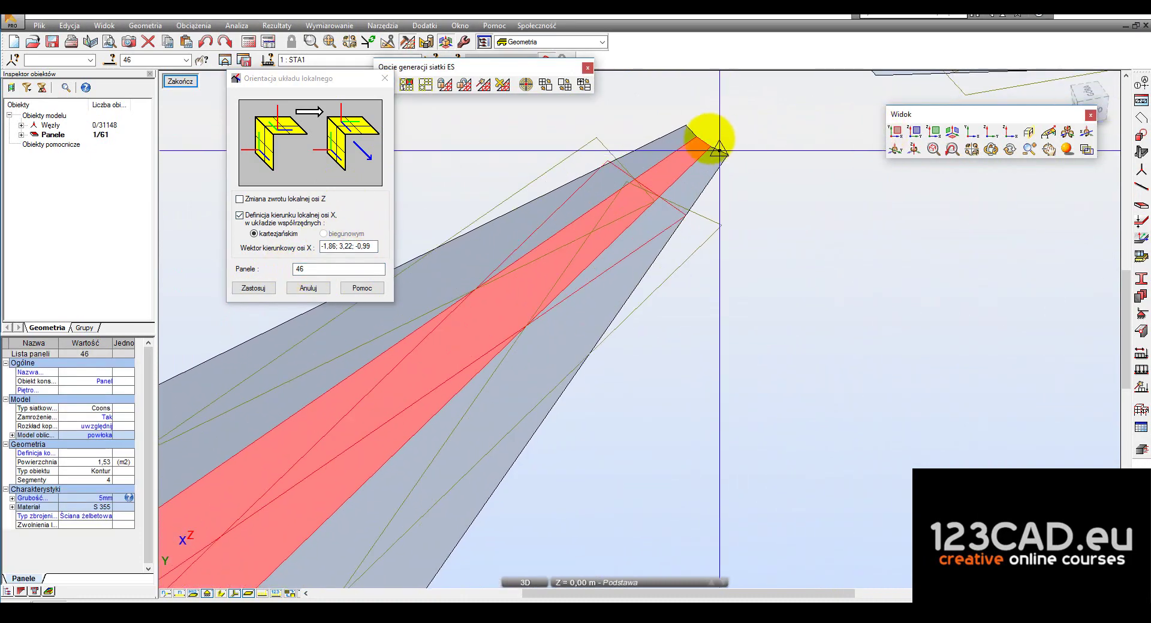
scroll(696, 134, down, 1)
scroll(706, 129, down, 2)
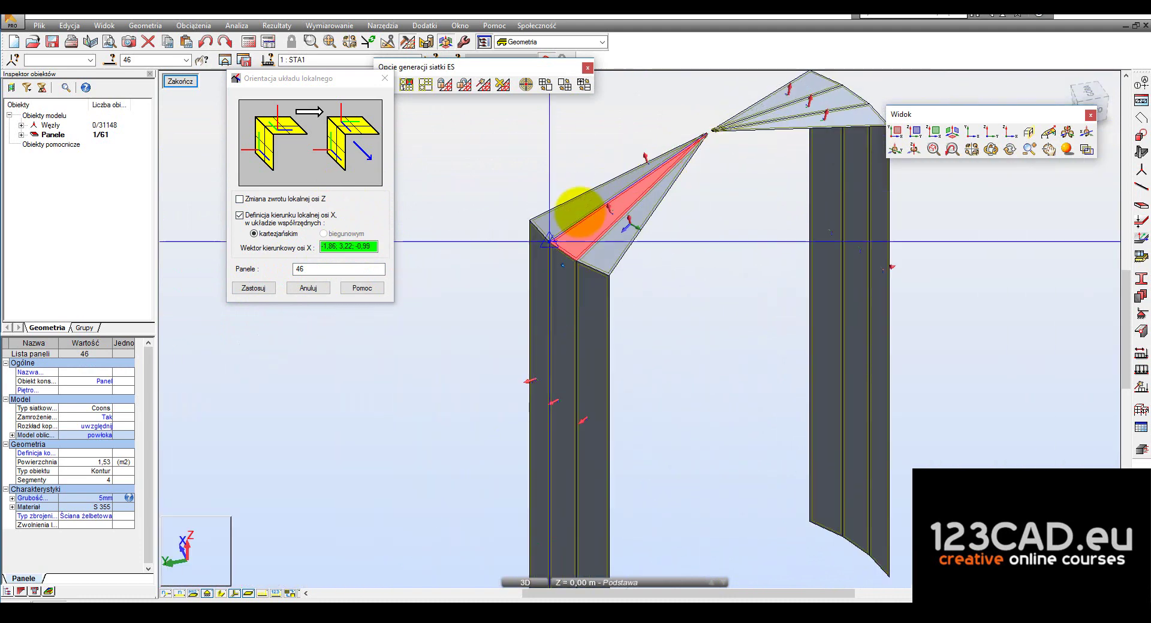
scroll(570, 210, up, 2)
click(524, 254)
click(255, 287)
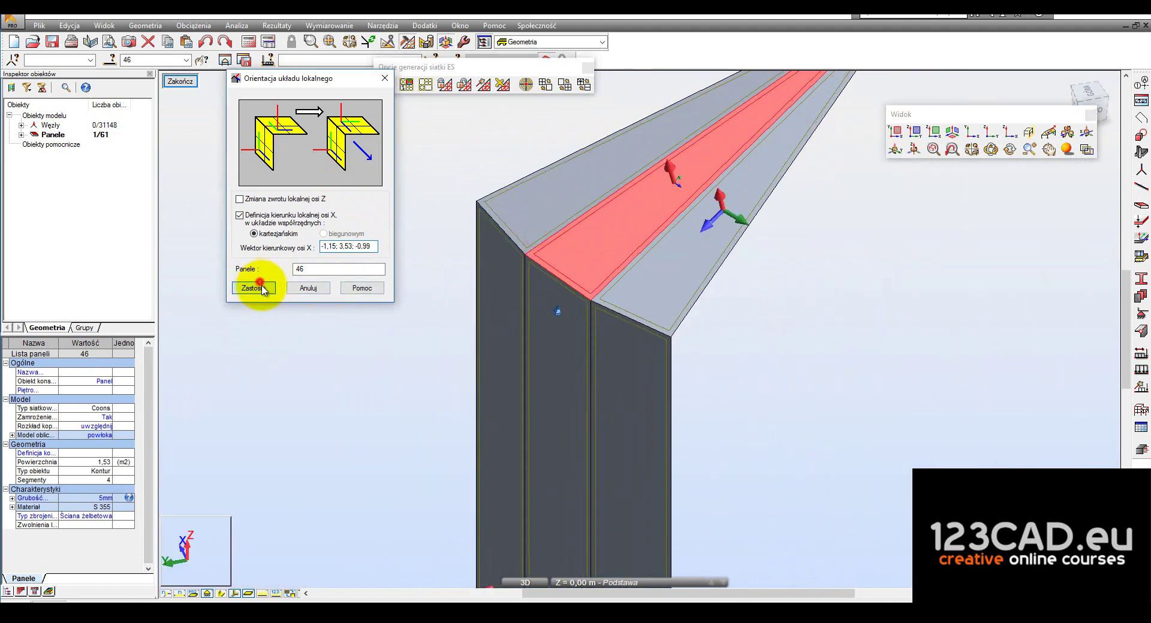
Start a new X direction definition targeting roof panel 44
scroll(828, 235, down, 3)
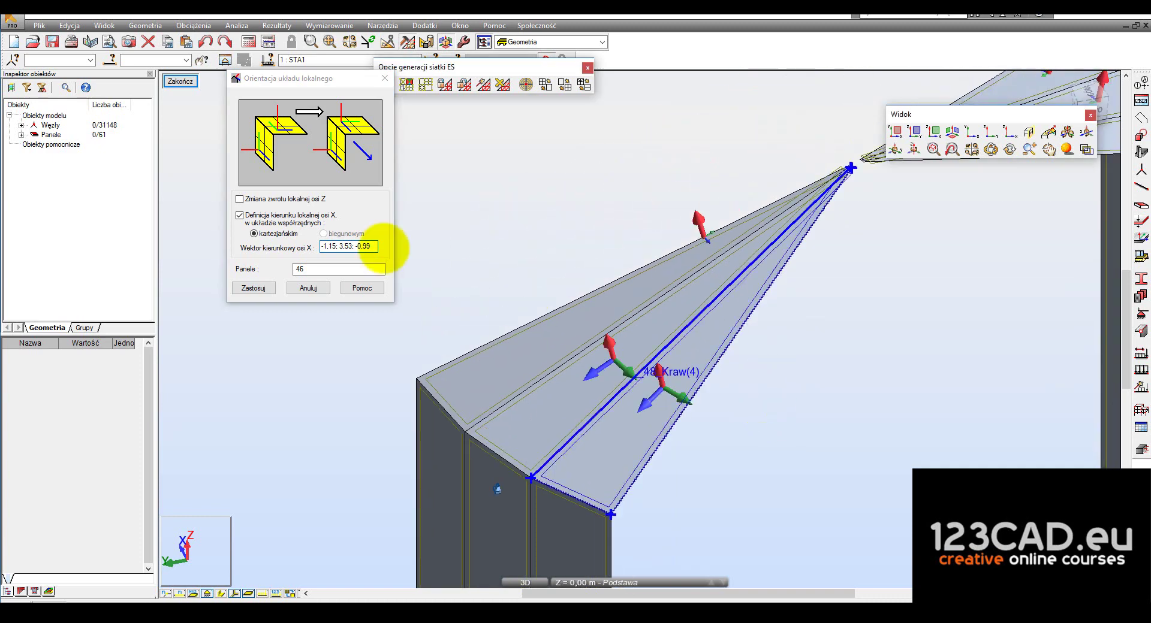
click(360, 246)
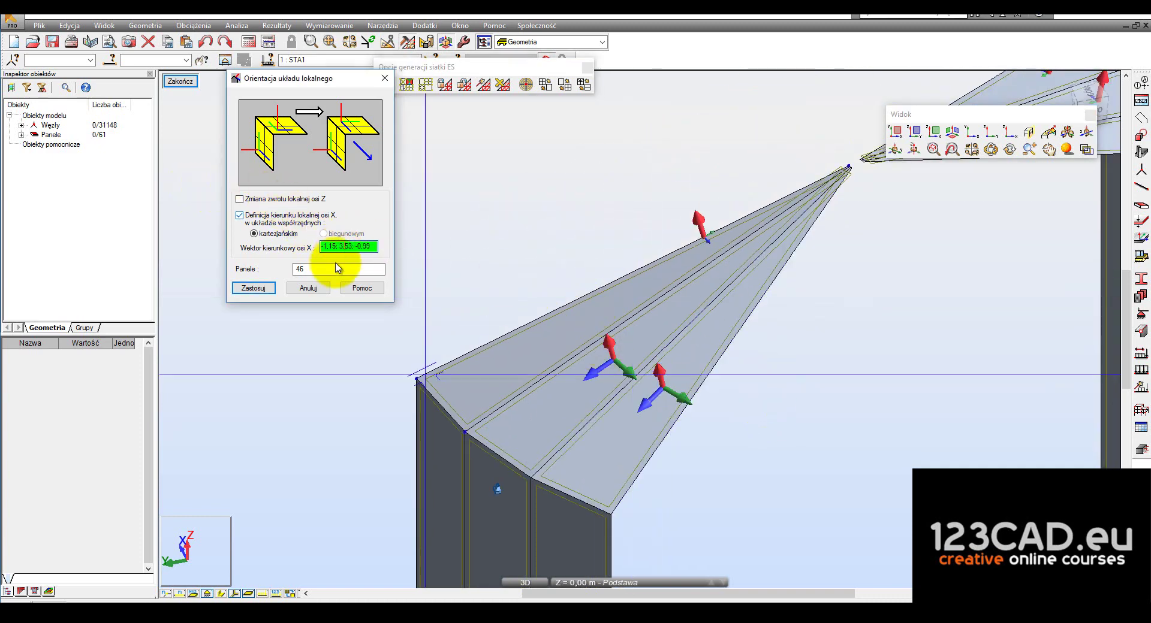
click(334, 269)
Define a first X-axis vector for roof panel 44 from two picked points and apply it
click(549, 329)
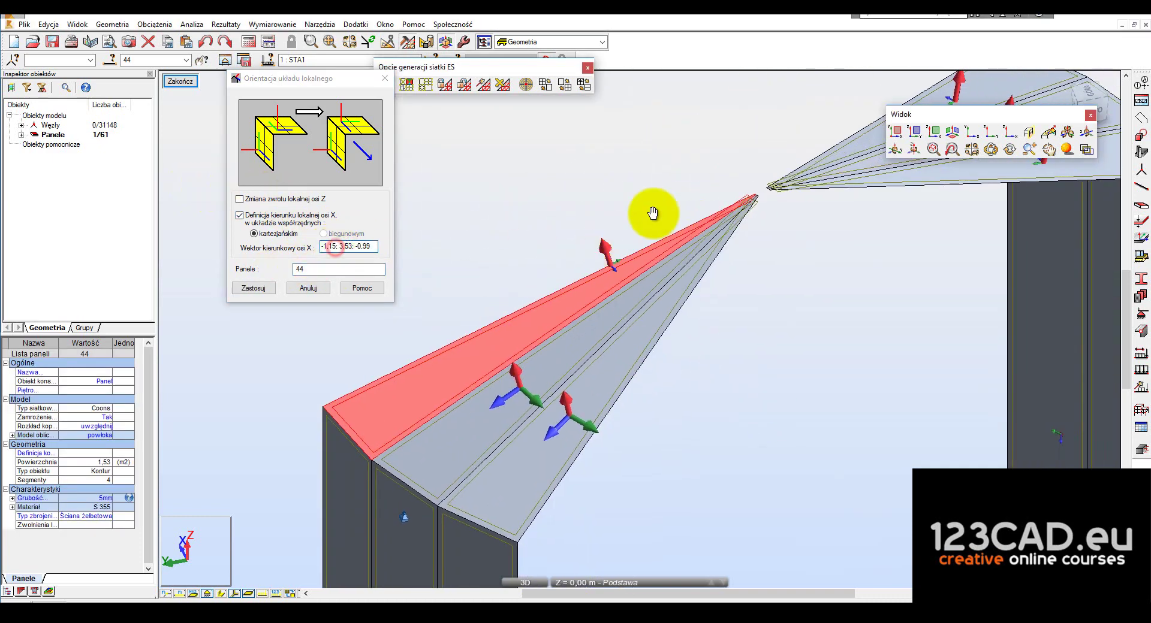
scroll(727, 252, up, 5)
click(727, 271)
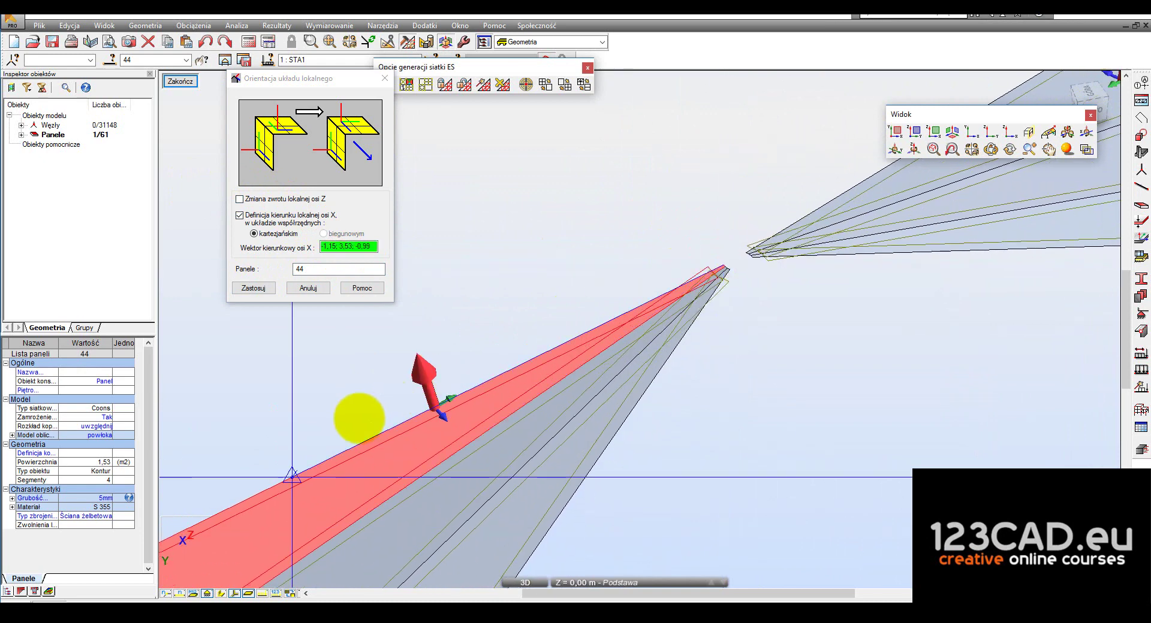
scroll(355, 415, up, 3)
click(251, 502)
click(264, 289)
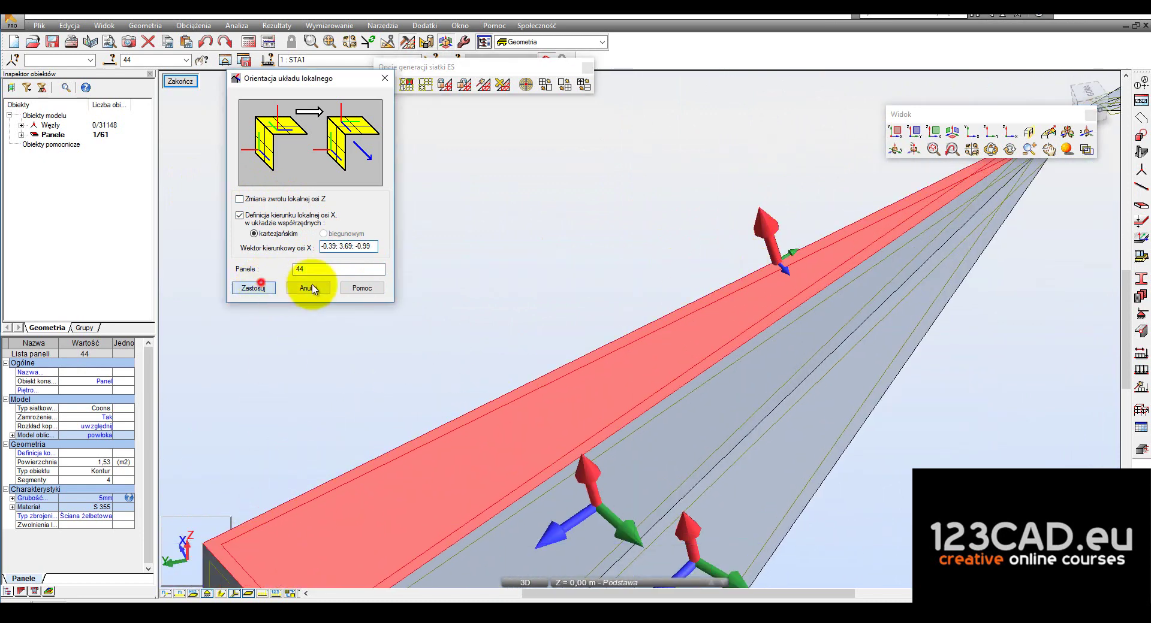
scroll(569, 170, down, 3)
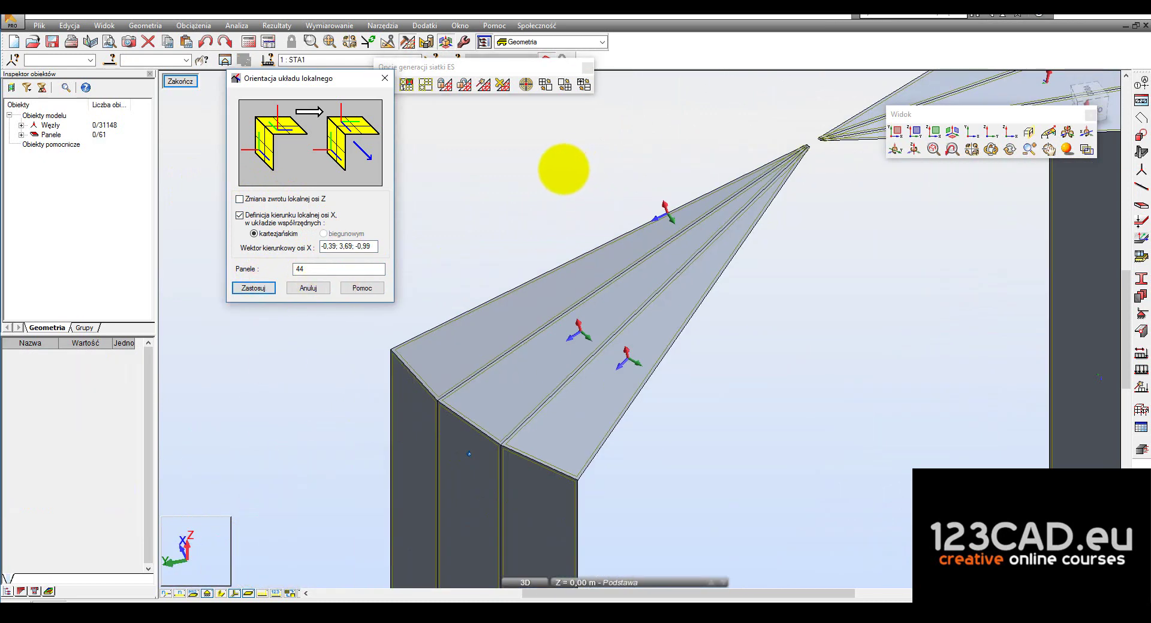
Redefine panel 44's X axis from the apex to its lower corner, giving -0.39; 3.69; -0.99
mouse_move(690, 352)
shift+middle_down()
mouse_move(703, 331)
mouse_move(622, 351)
mouse_move(634, 335)
shift+middle_up()
click(311, 269)
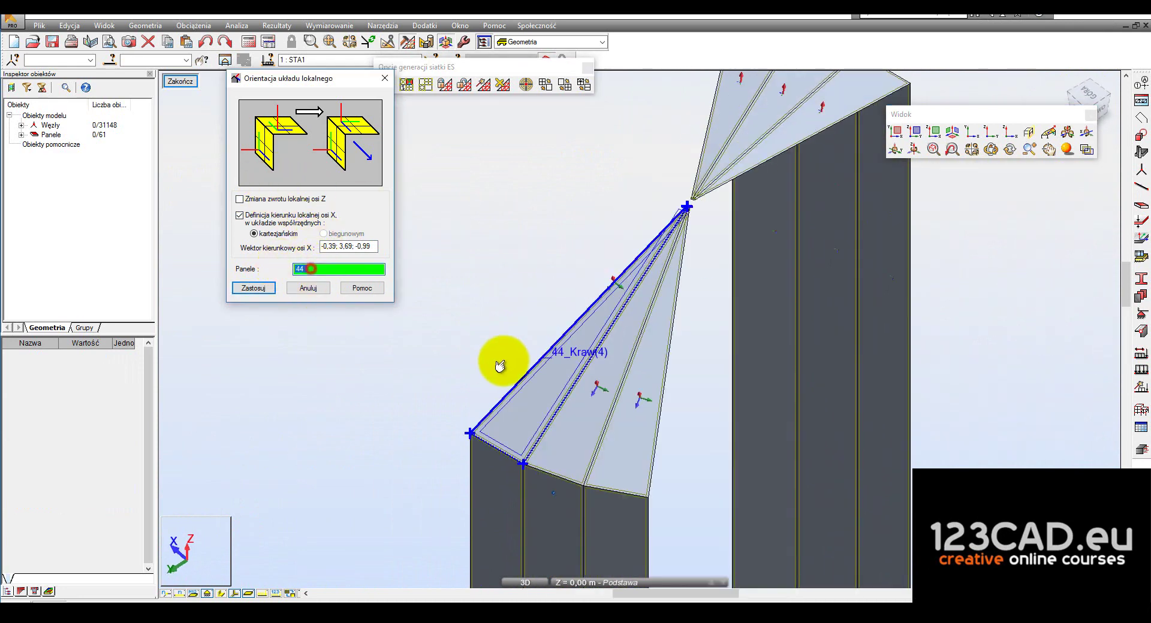
click(547, 382)
click(348, 247)
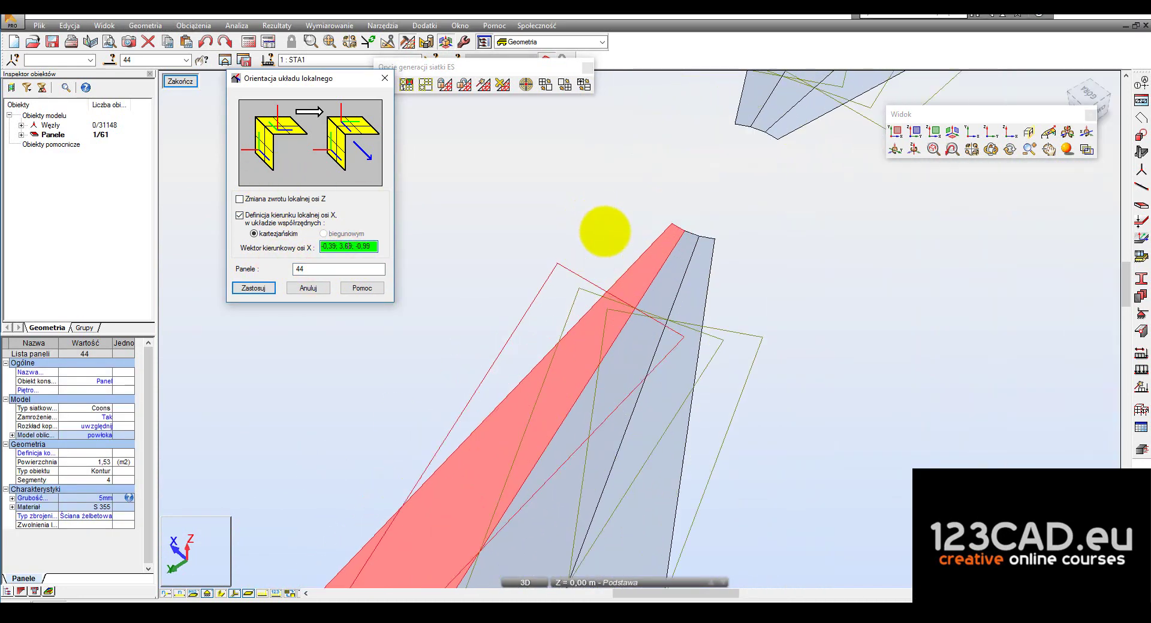
click(706, 211)
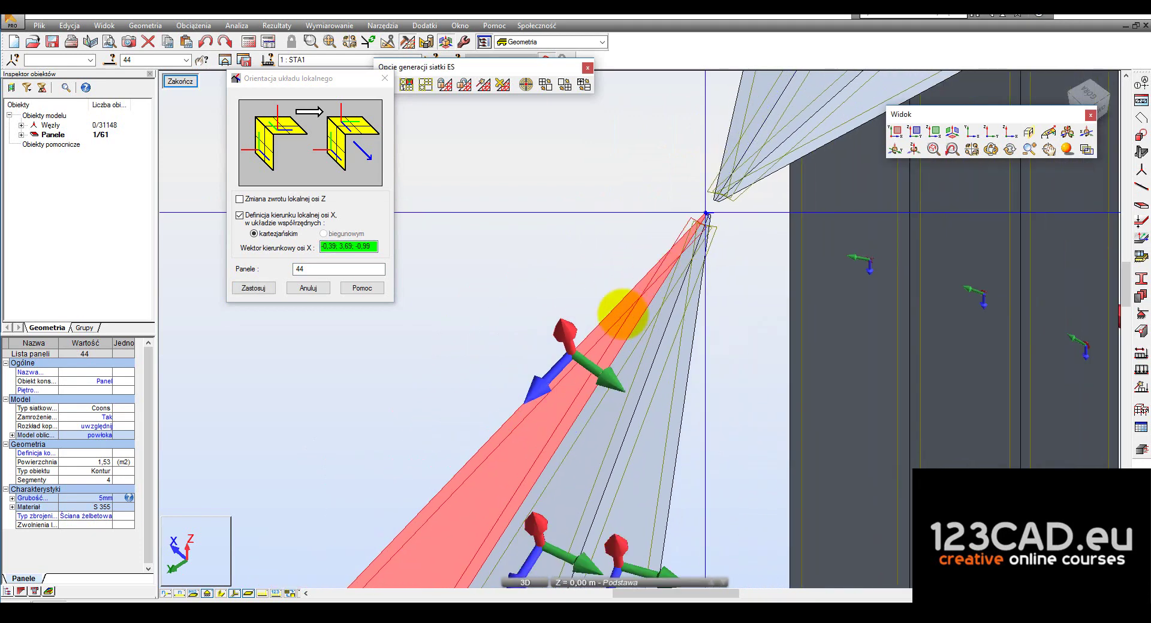
shift+middle_drag(707, 211, 727, 146)
scroll(578, 282, up, 5)
click(348, 247)
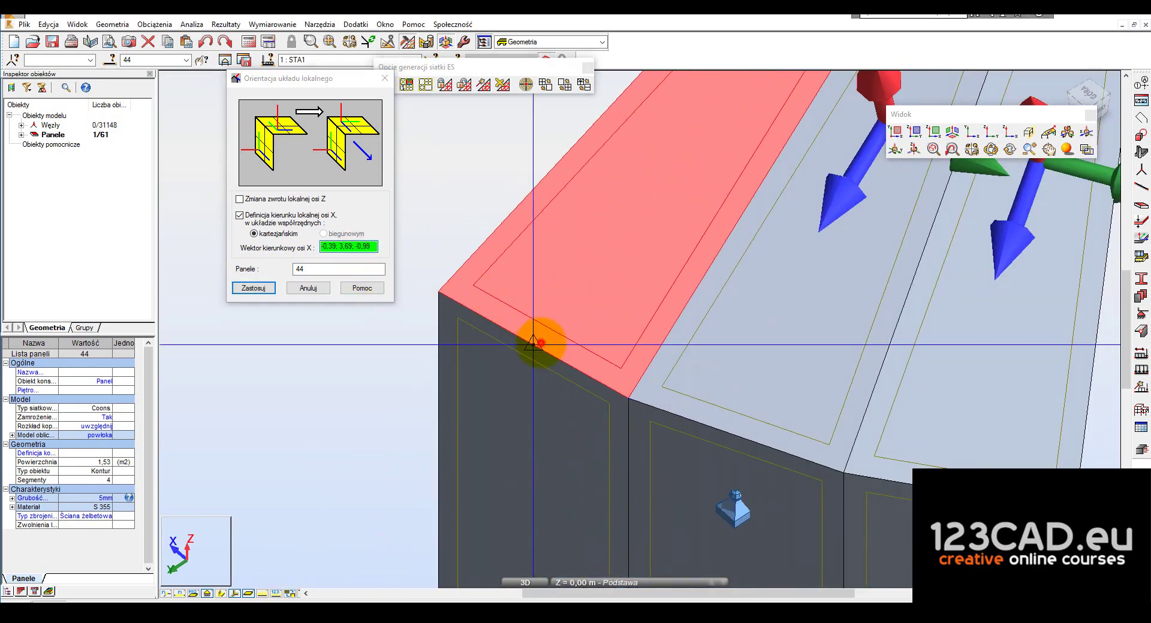
click(253, 287)
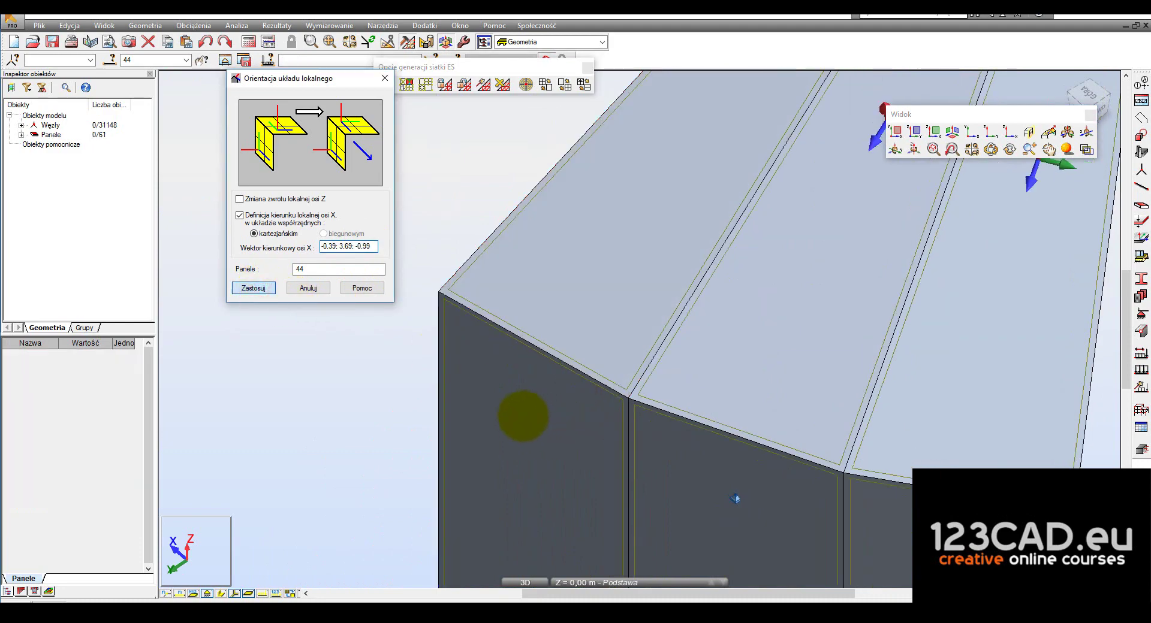
mouse_move(540, 415)
shift+middle_down()
mouse_move(547, 447)
mouse_move(753, 354)
mouse_move(840, 401)
mouse_move(629, 257)
mouse_move(565, 282)
mouse_move(575, 275)
shift+middle_up()
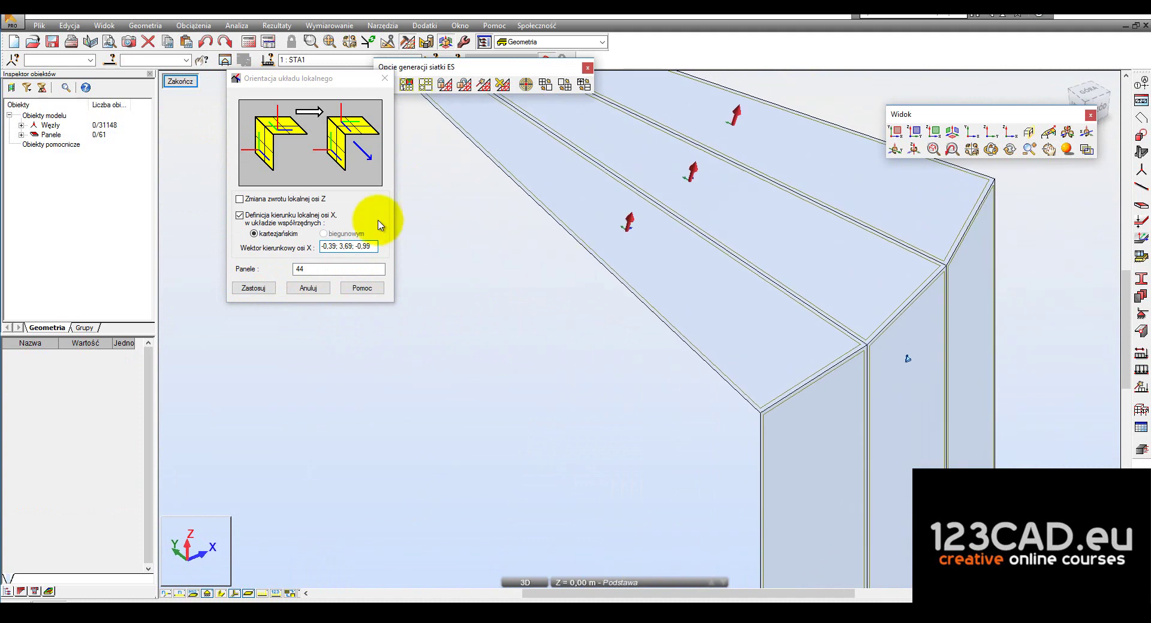
Orient roof panel 14's local X axis from the apex down to its lower corner
click(309, 269)
click(660, 287)
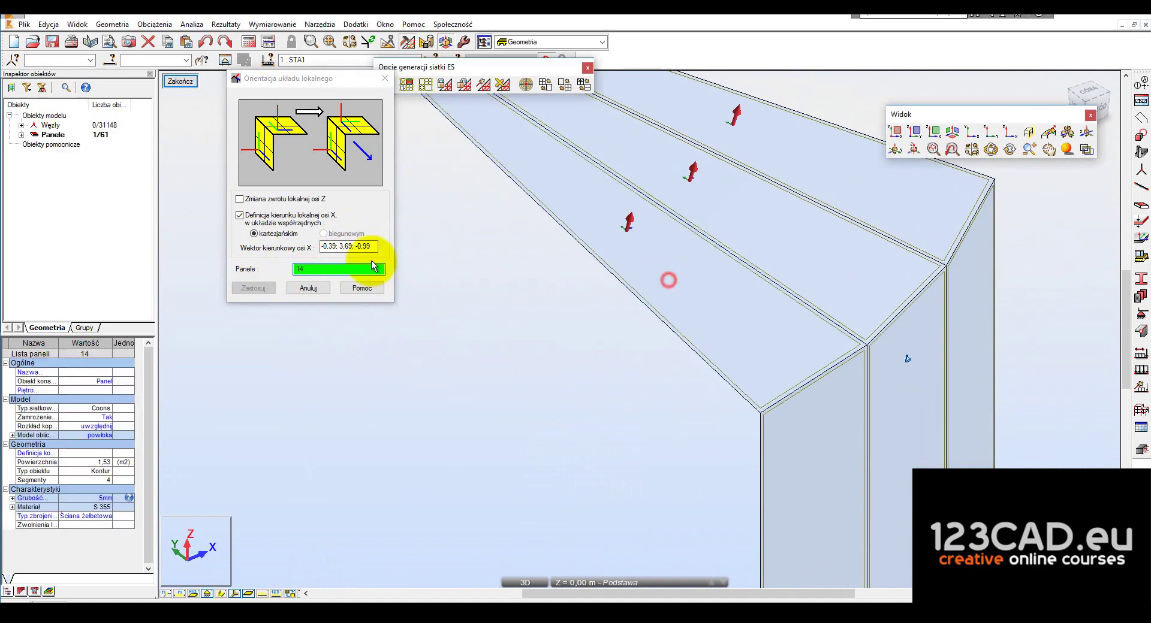
mouse_move(560, 290)
shift+middle_down()
mouse_move(821, 386)
mouse_move(512, 130)
shift+middle_up()
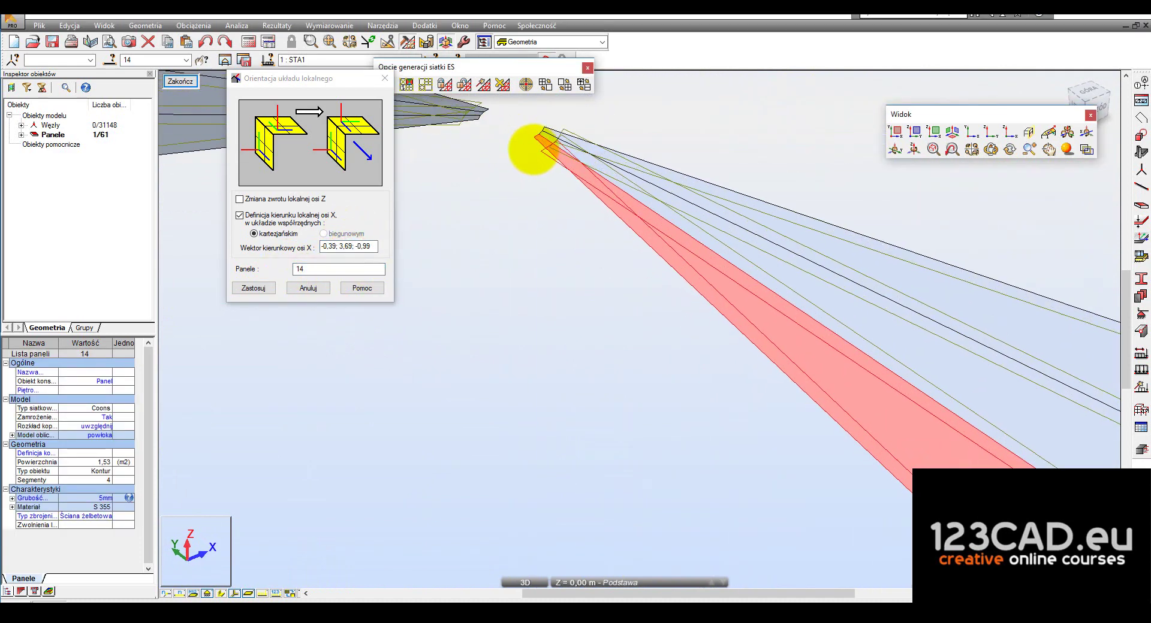
click(513, 132)
click(854, 503)
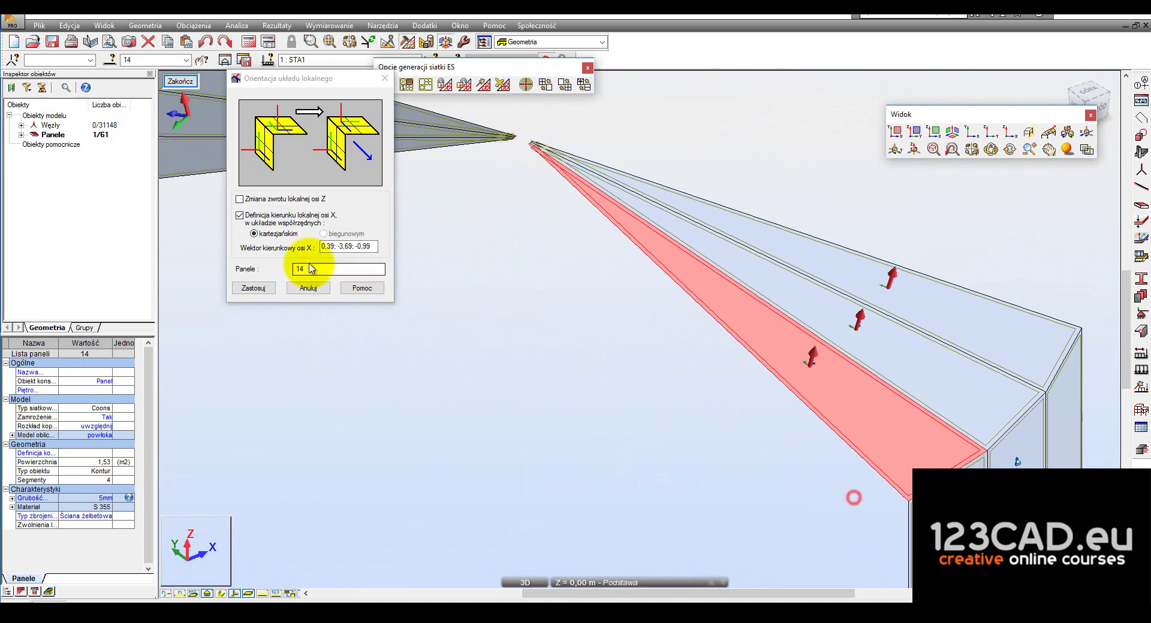
click(253, 288)
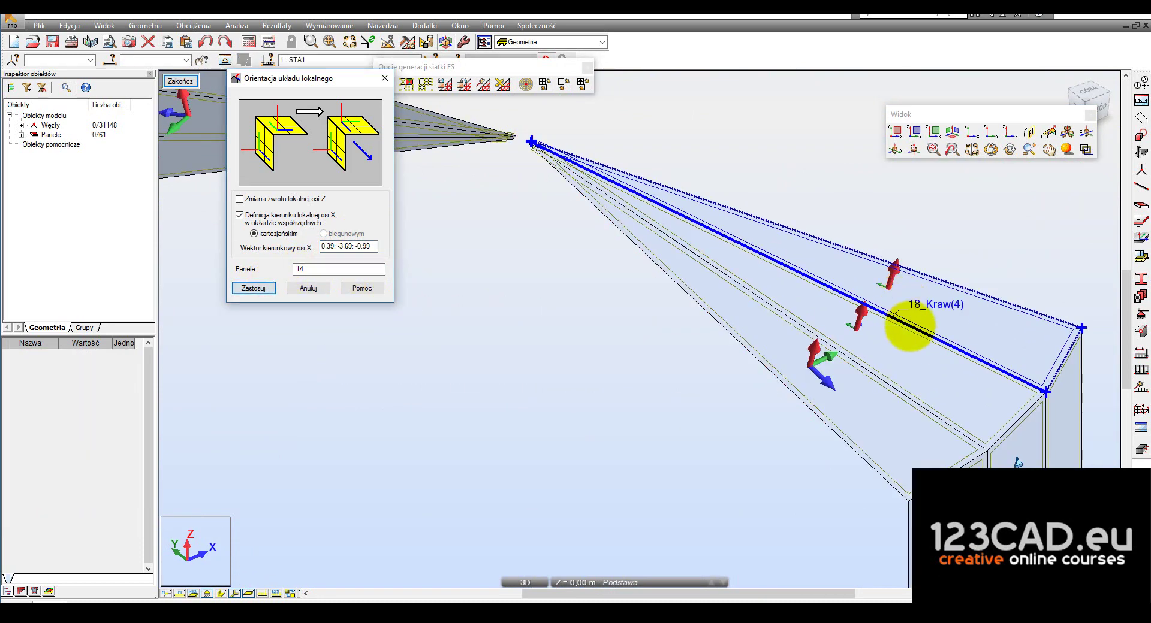
Orient roof panel 16's local X axis down the slope to its lower corner
shift+middle_drag(917, 398, 893, 406)
click(308, 270)
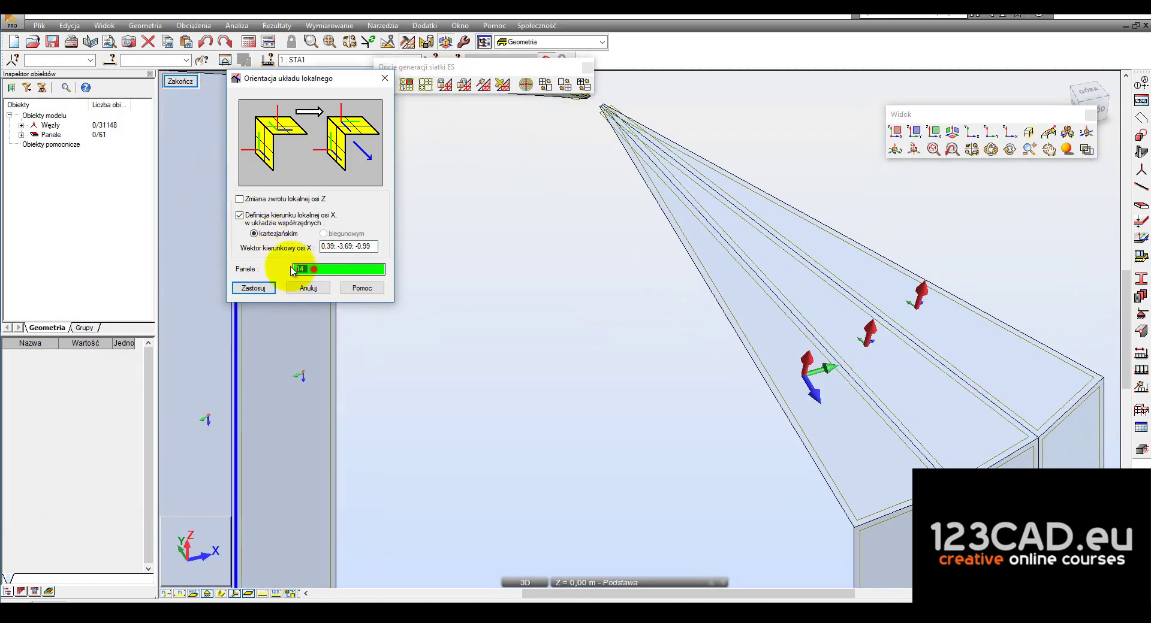
click(927, 427)
click(334, 247)
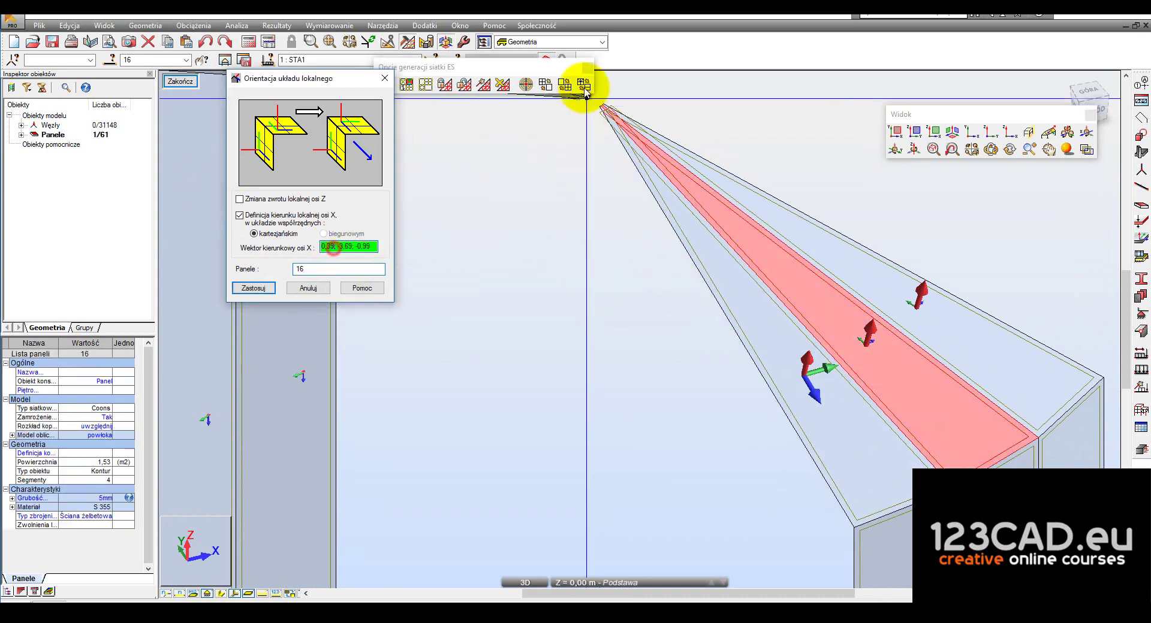
scroll(606, 103, up, 3)
scroll(586, 121, up, 3)
scroll(531, 124, down, 4)
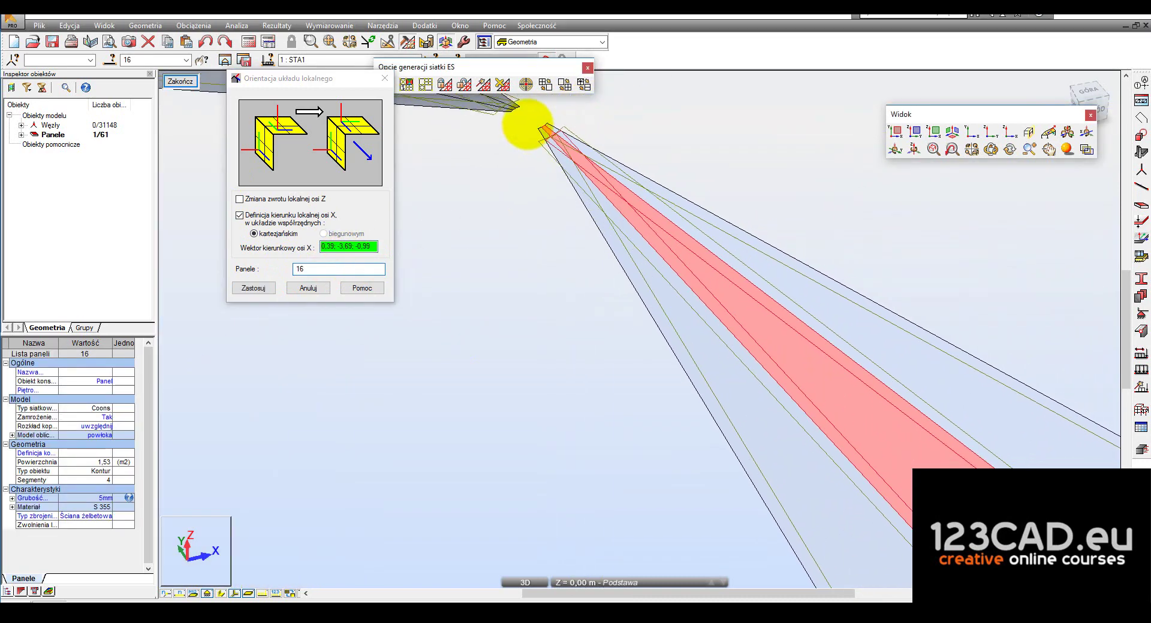
scroll(740, 339, up, 5)
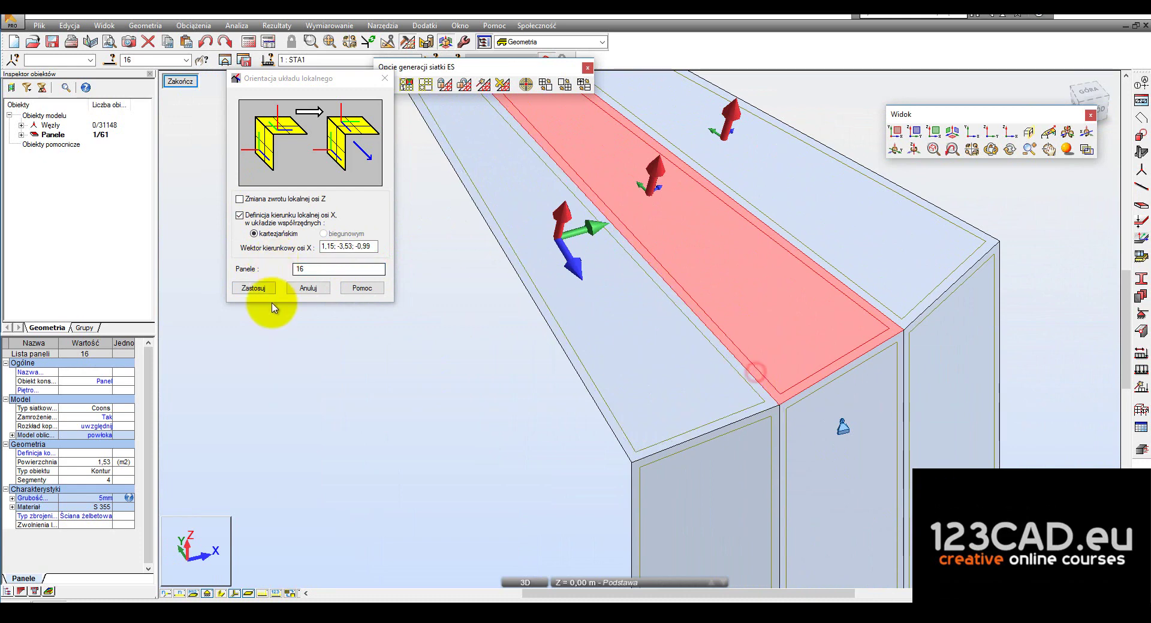
click(719, 306)
scroll(738, 364, down, 3)
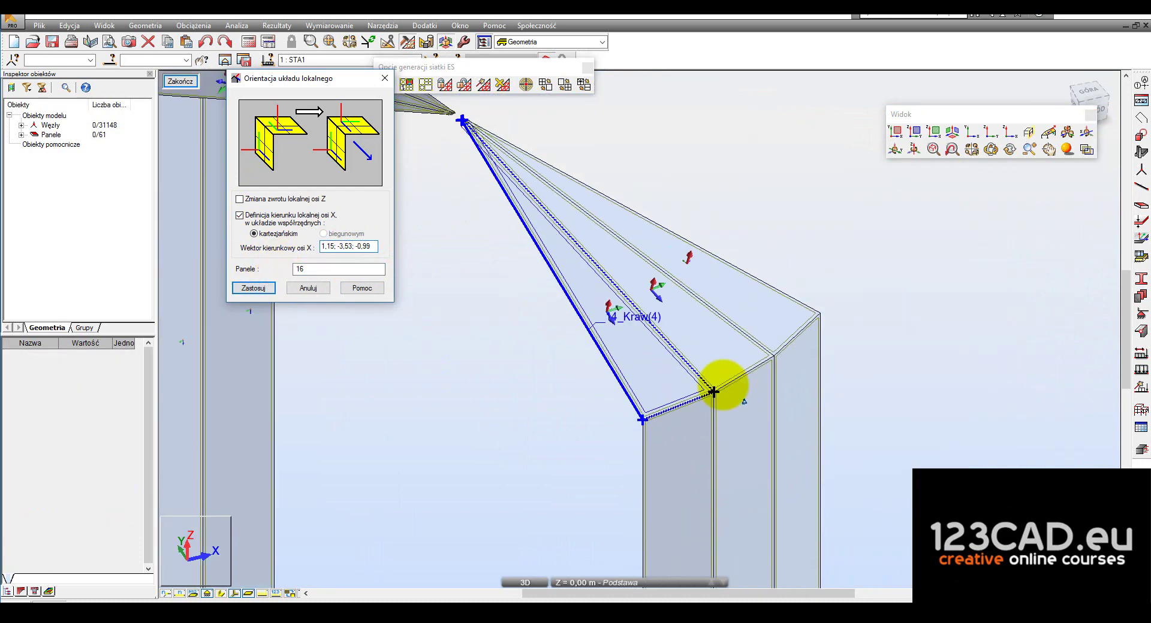
scroll(724, 385, down, 2)
scroll(745, 380, down, 1)
click(256, 287)
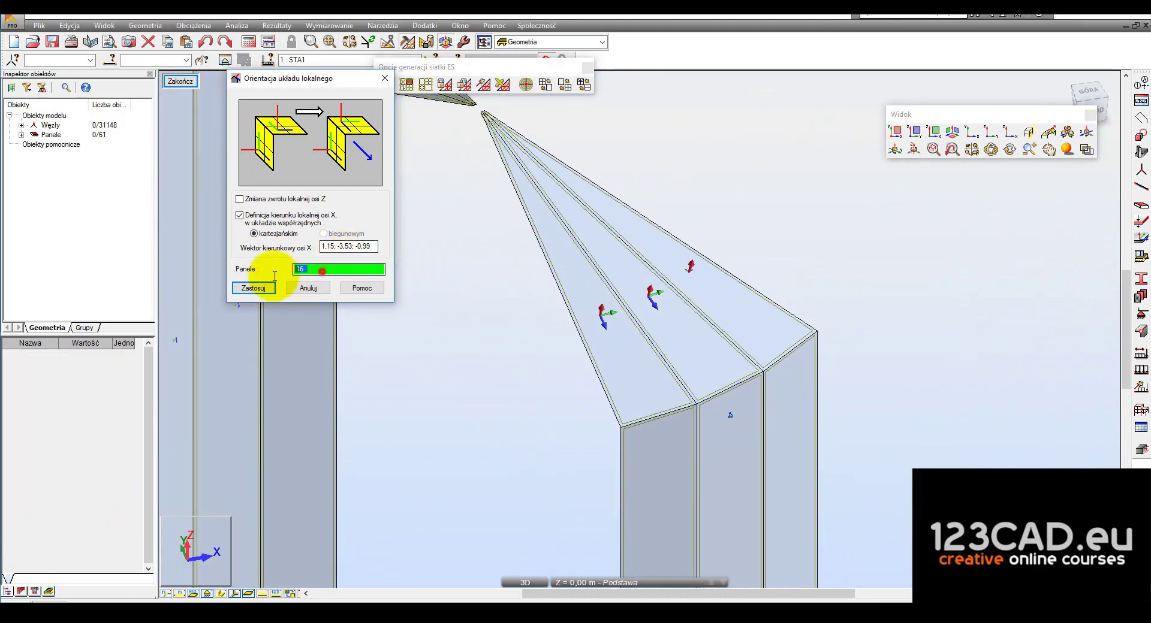
Orient roof panel 18's X axis to 2.48; -2.76; -0.99, then close the tool and end picking
click(786, 307)
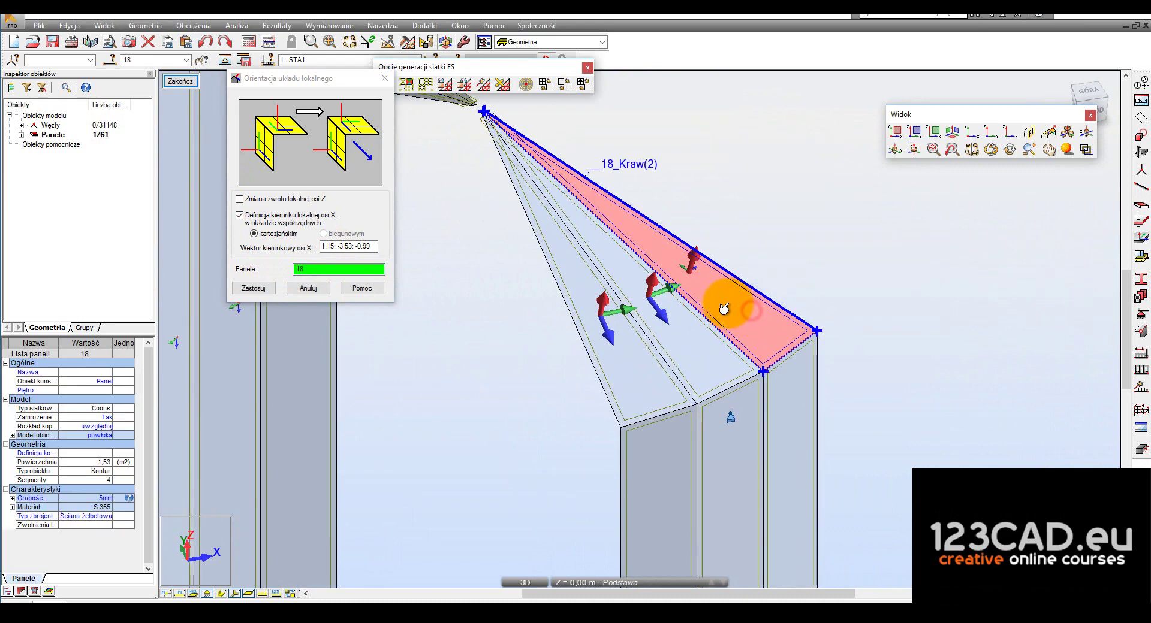
scroll(637, 174, up, 3)
scroll(501, 168, up, 3)
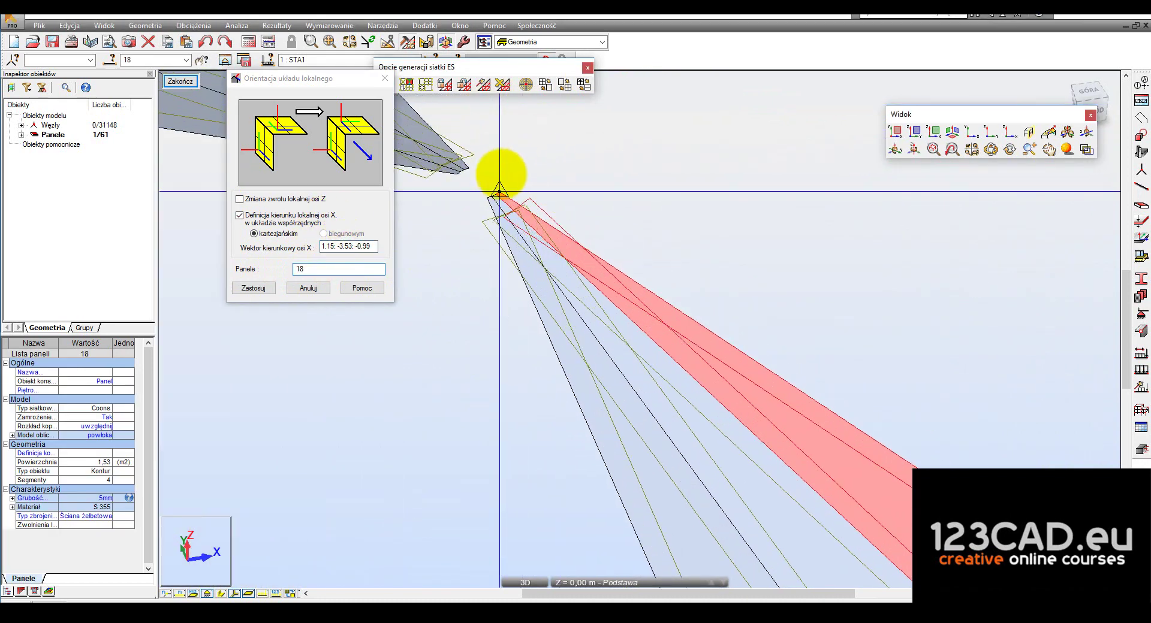
click(499, 173)
scroll(491, 178, down, 3)
click(842, 385)
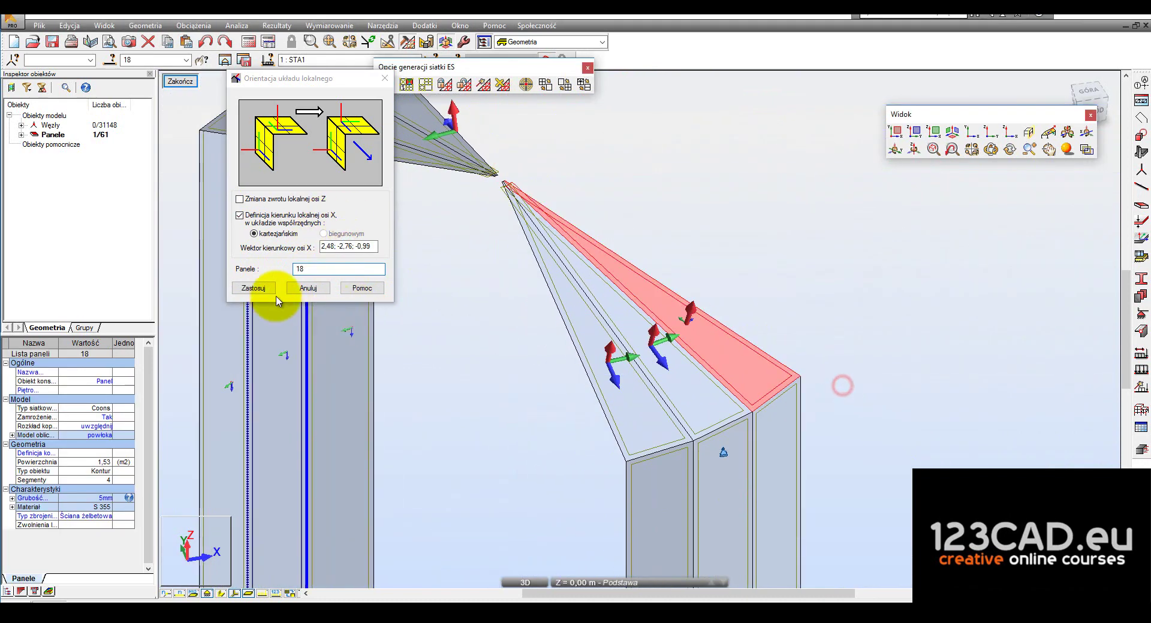
click(253, 288)
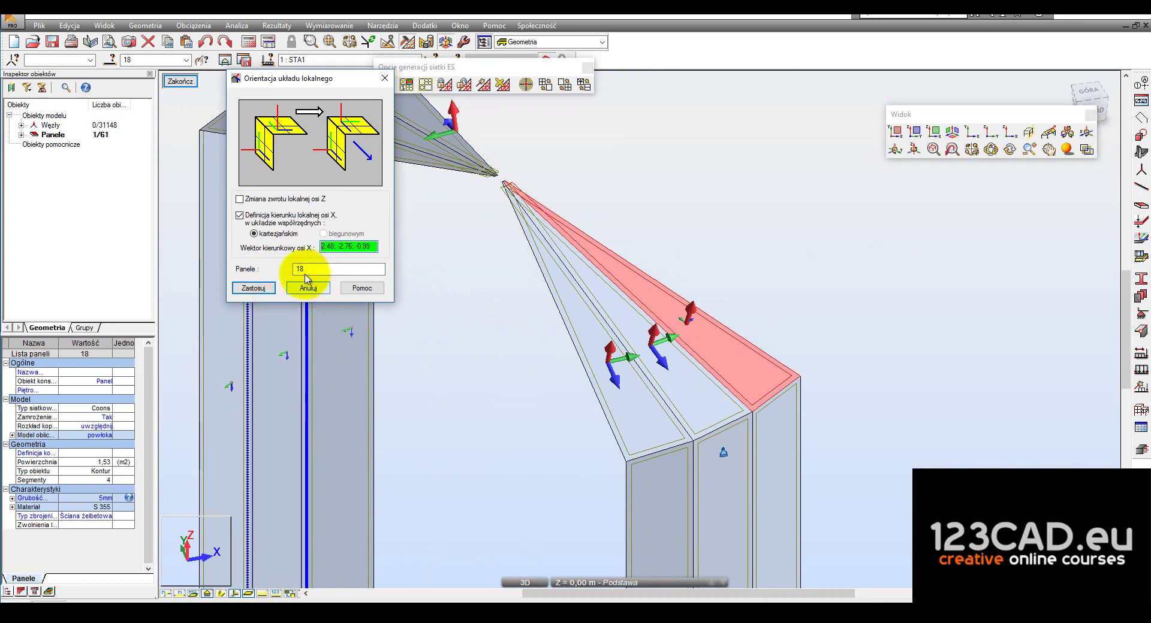
click(254, 288)
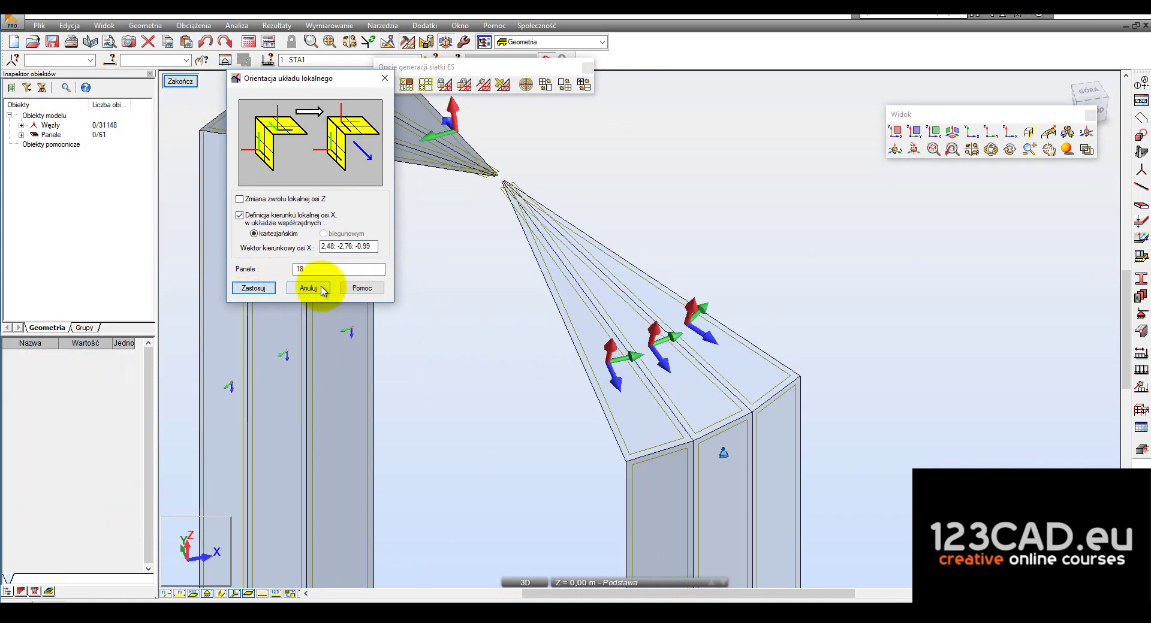
click(308, 288)
click(180, 82)
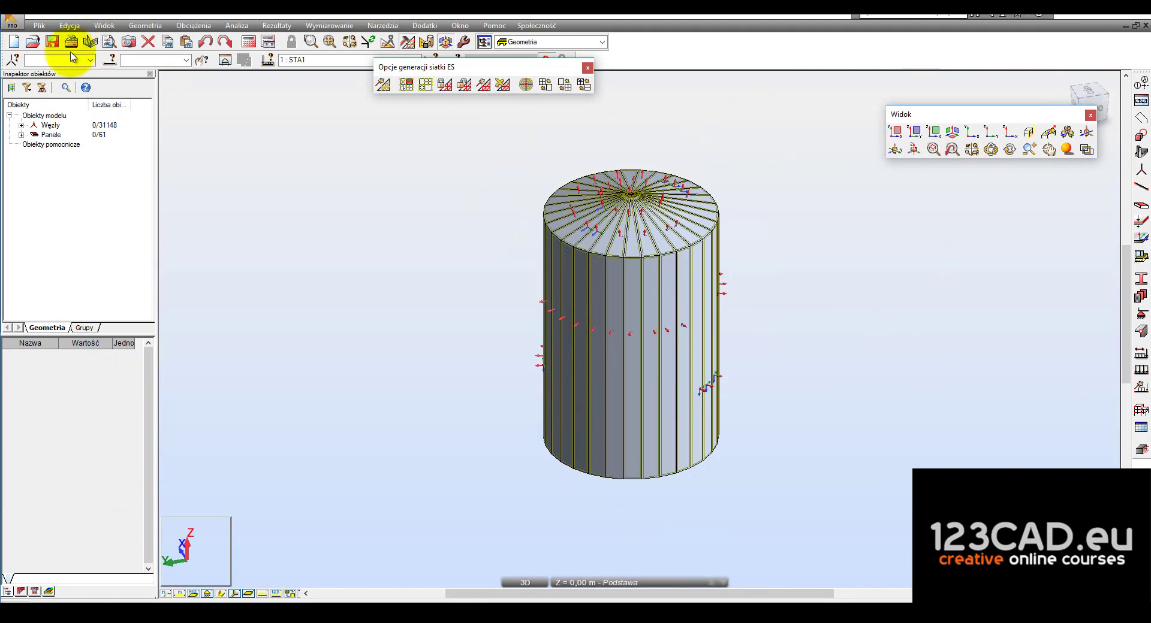
Save the tank model and launch the Calculations run
click(53, 41)
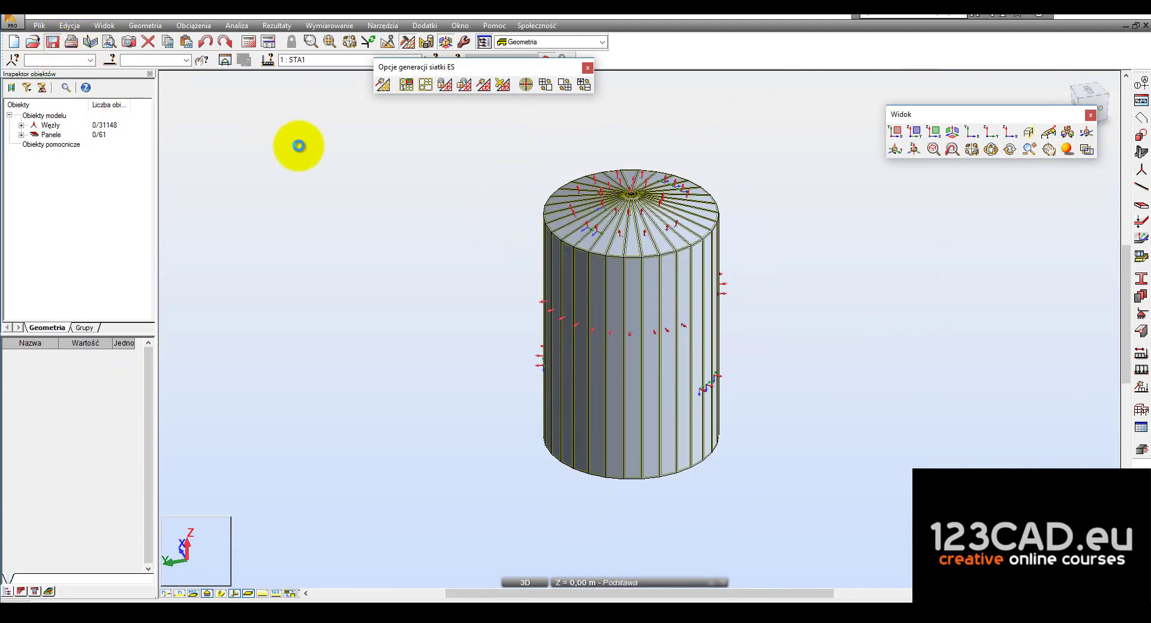
click(246, 42)
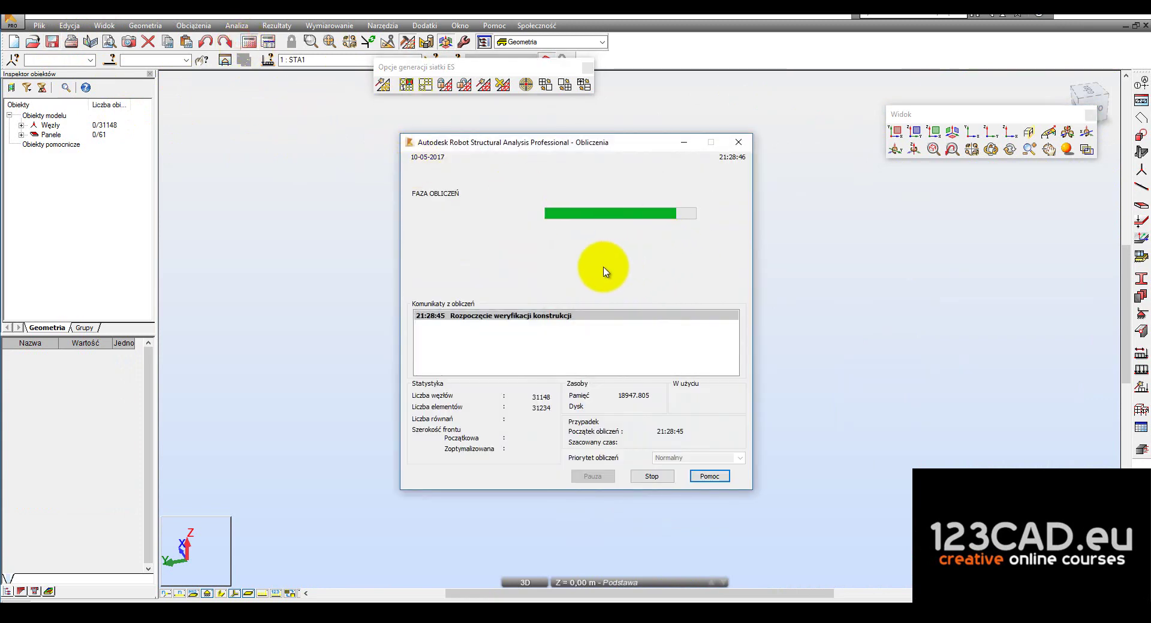
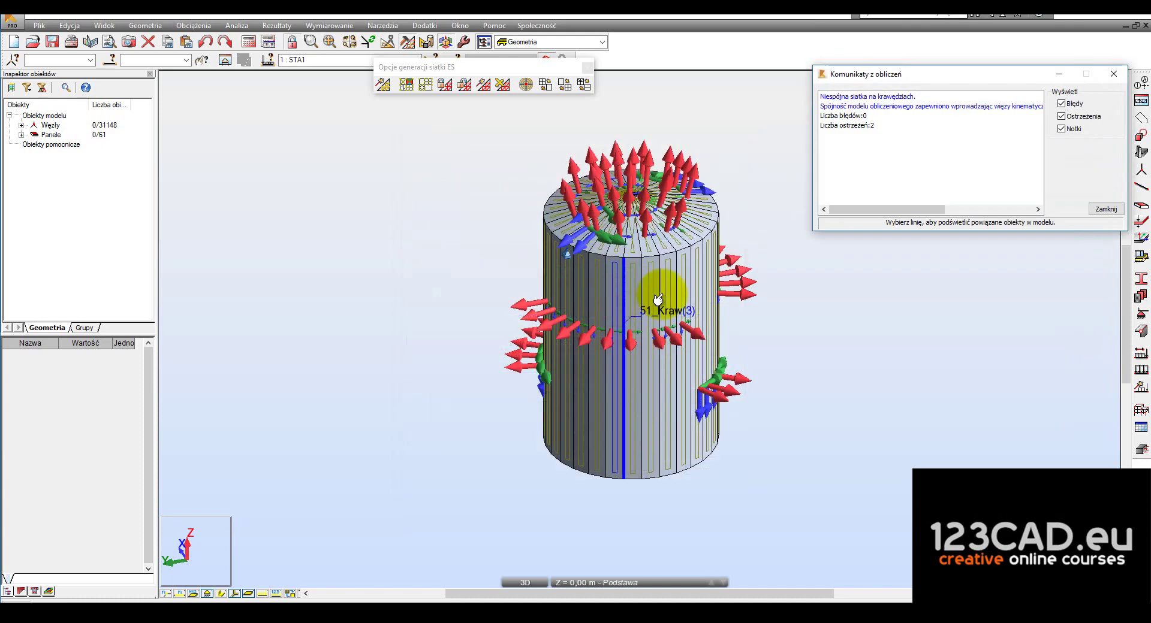
Close the calculation messages (0 errors, 2 warnings), hide the tank's load symbols, and save the model
click(1117, 209)
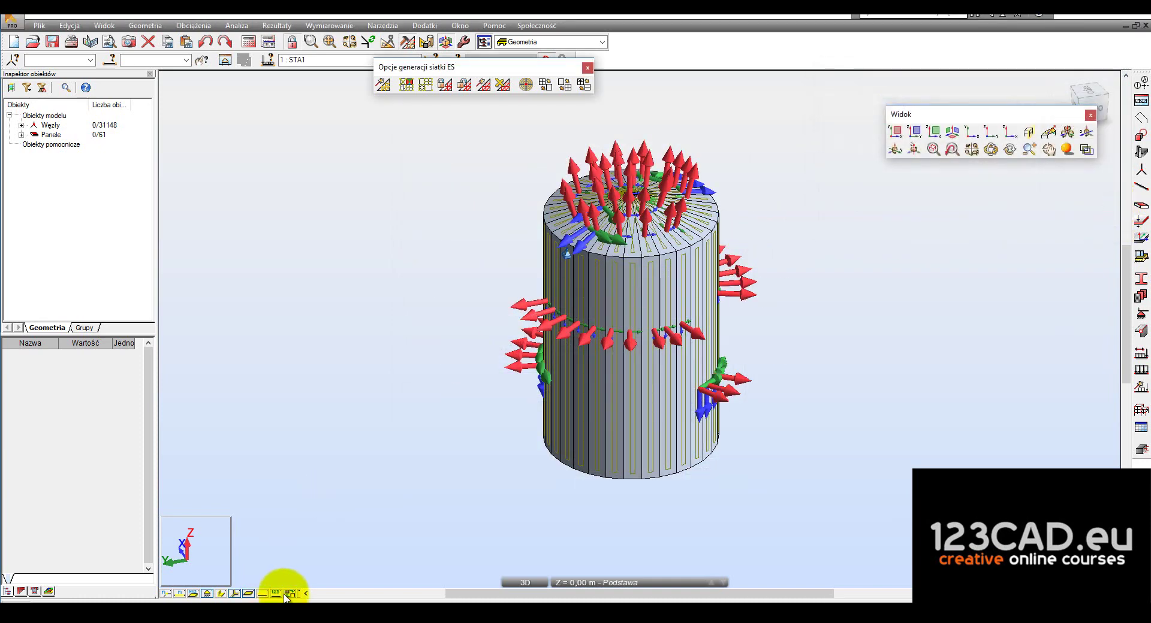
click(235, 593)
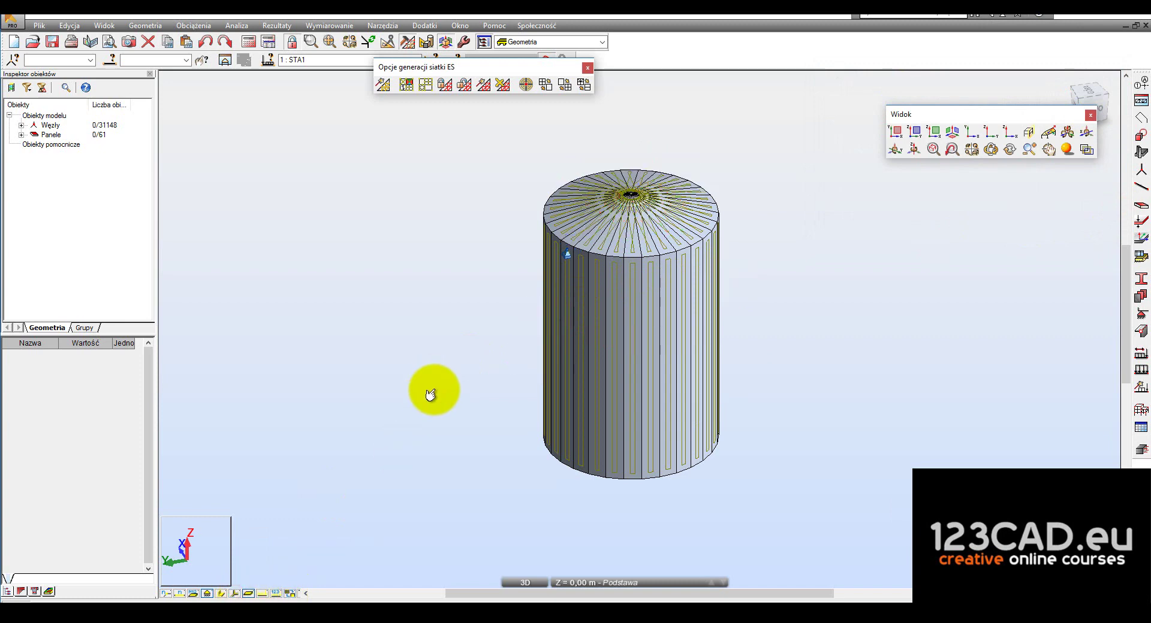
scroll(552, 179, up, 3)
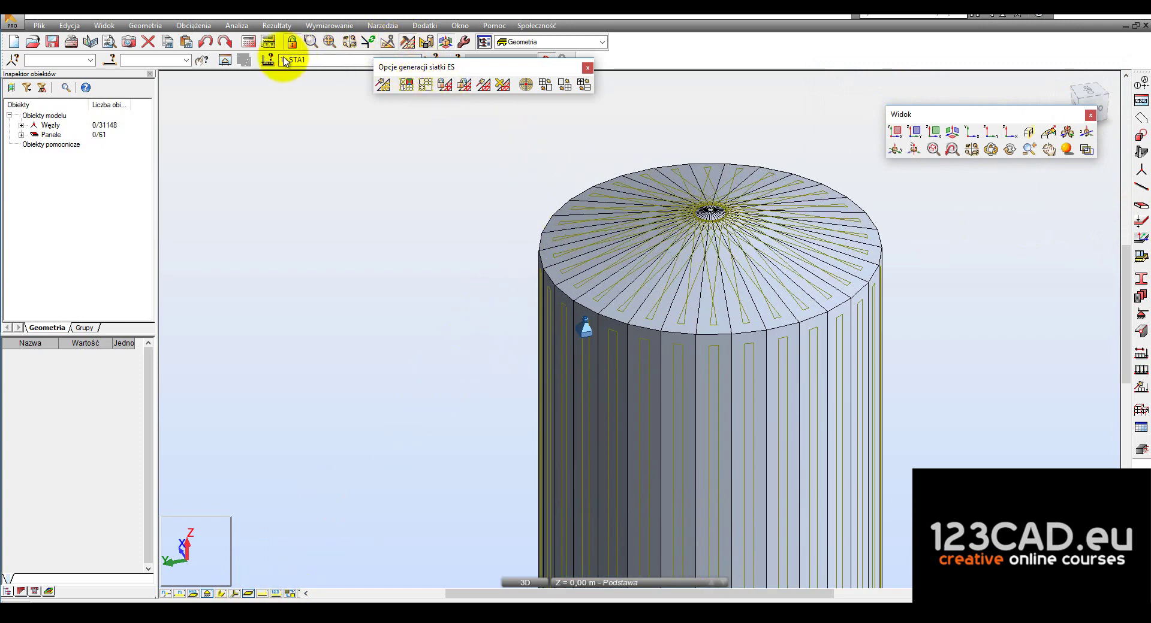
click(53, 43)
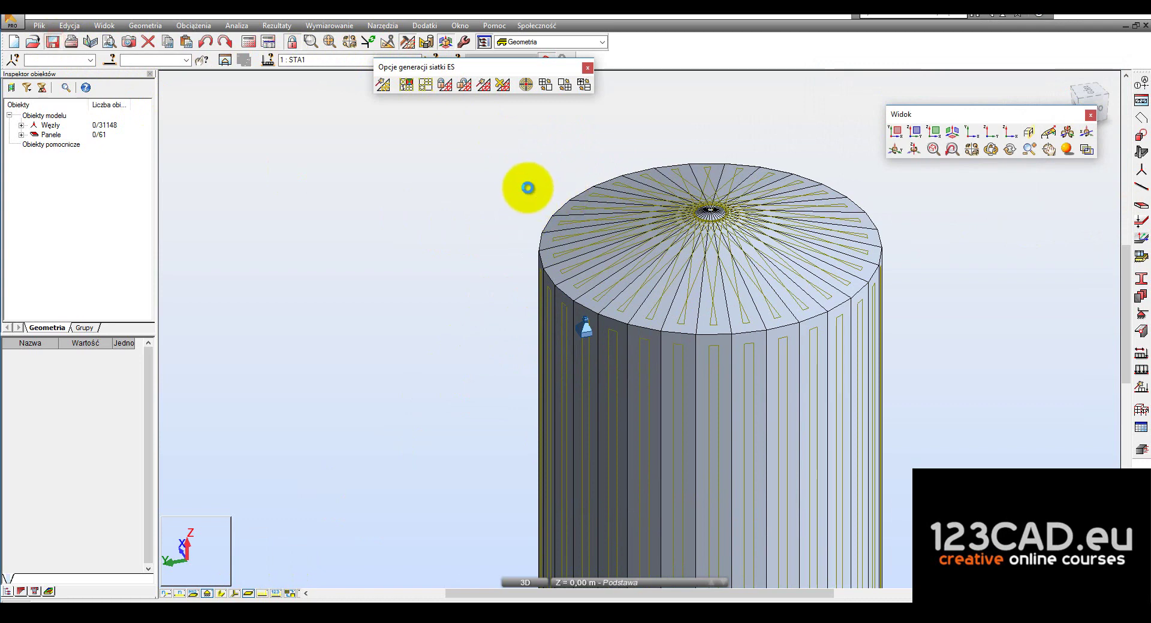
Show the Przemieszczenia z colour map on the tank, view its other side, then clear the map
click(274, 27)
click(318, 93)
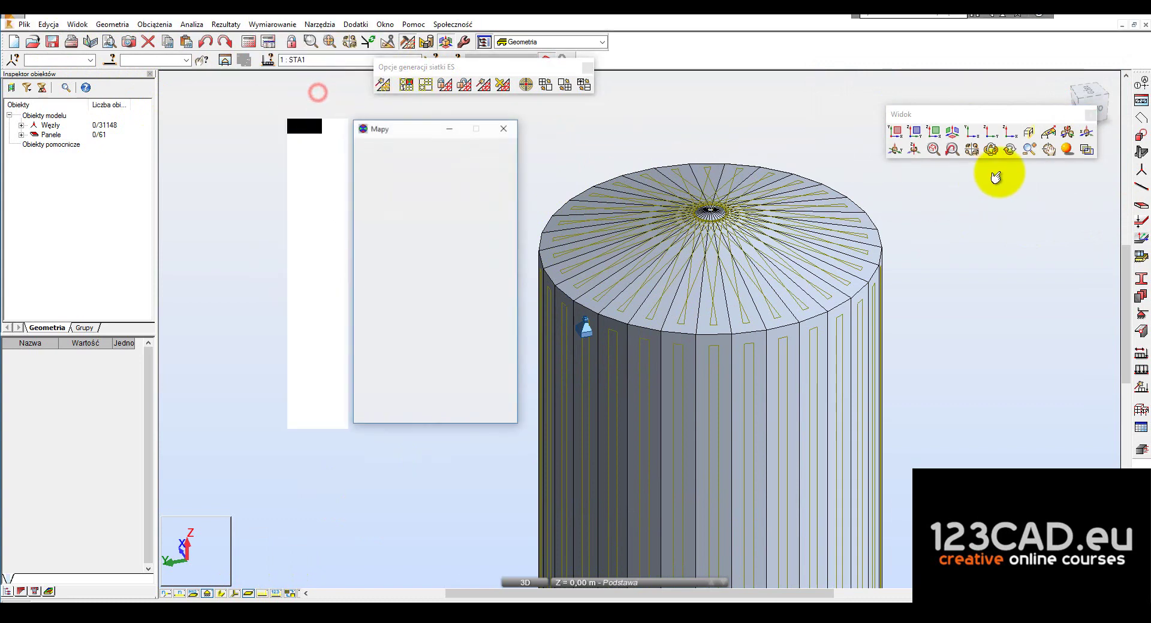
click(494, 289)
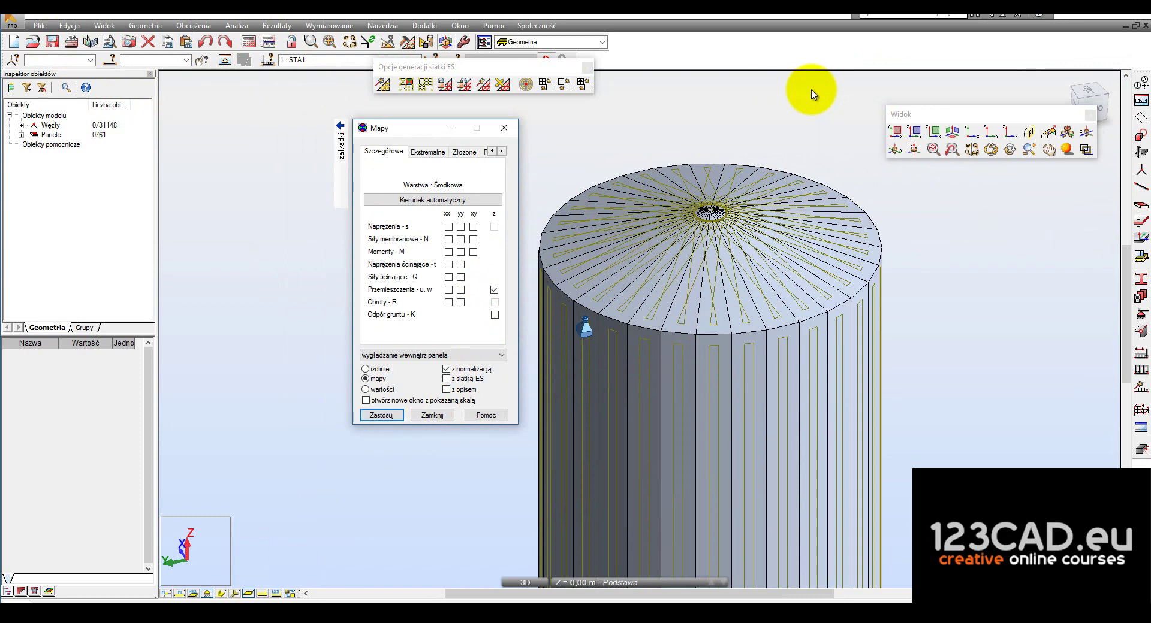
scroll(808, 94, down, 3)
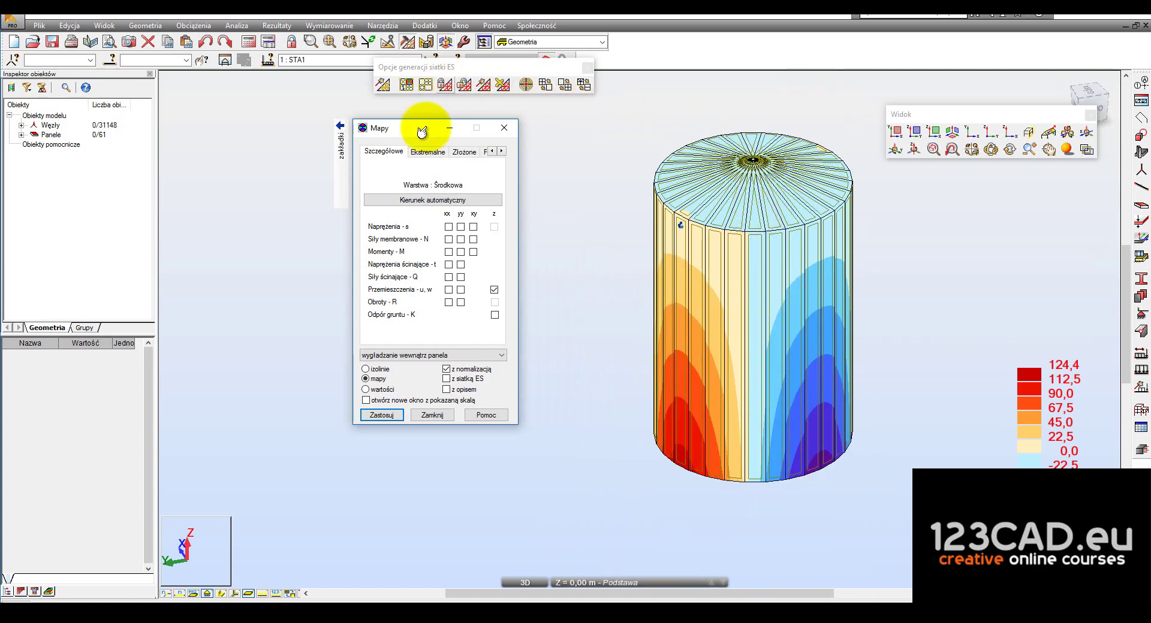
click(989, 151)
mouse_move(843, 318)
mouse_down()
mouse_move(753, 308)
mouse_move(878, 308)
mouse_move(861, 315)
mouse_up()
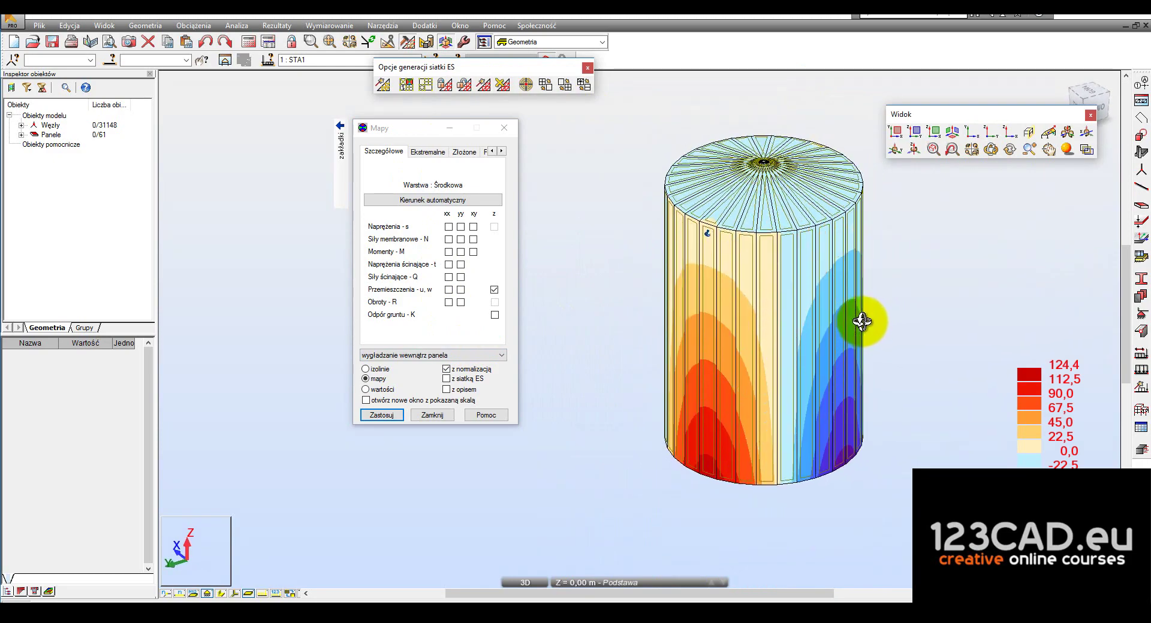
click(496, 290)
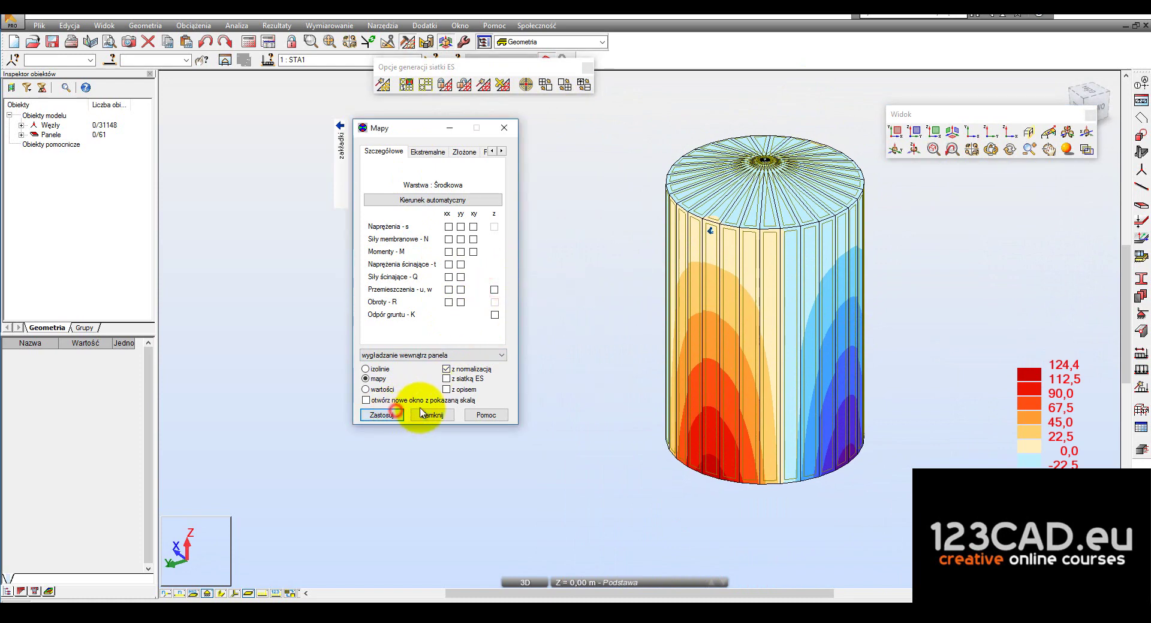
click(277, 26)
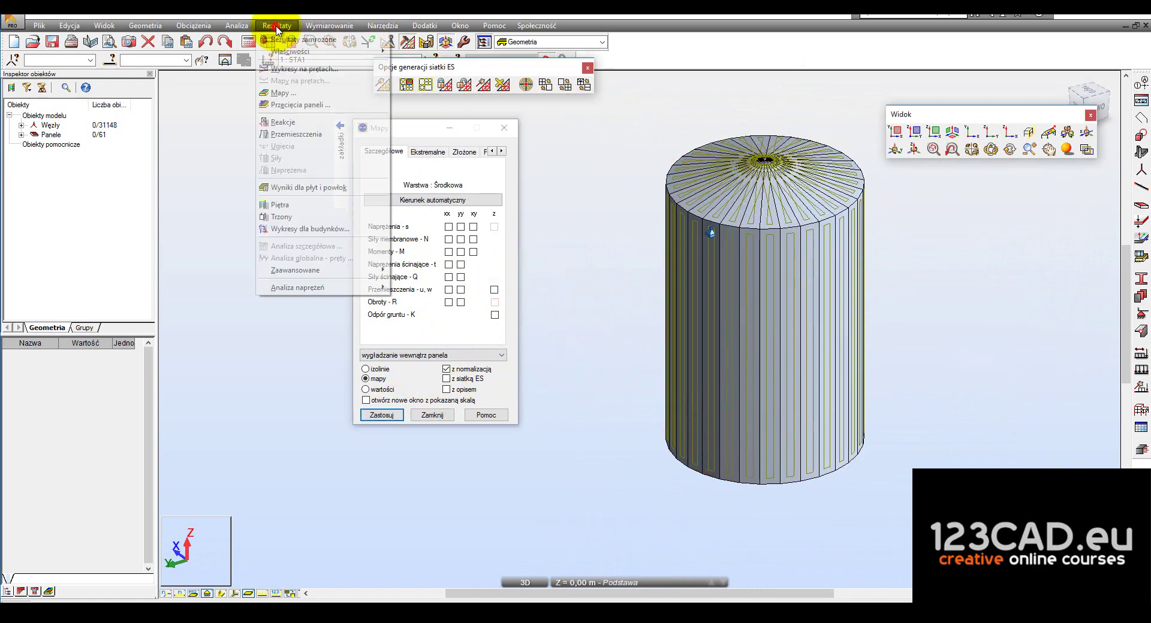
Turn on the Deformacja diagram to display the tank's deformed shape
click(304, 69)
click(1029, 99)
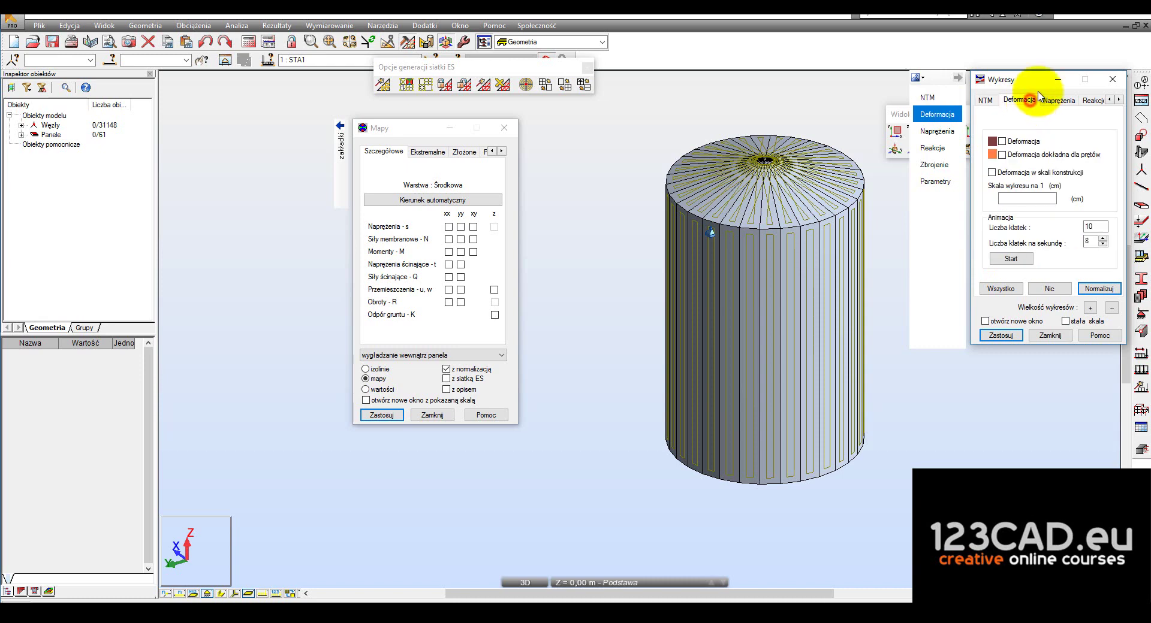
click(1002, 141)
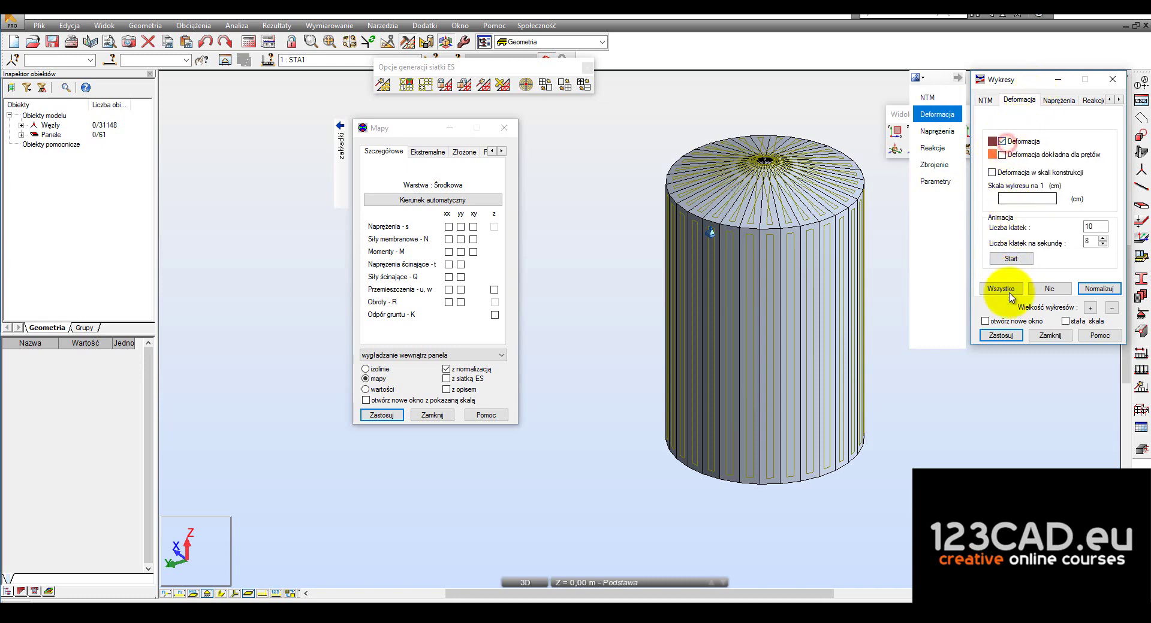
click(998, 335)
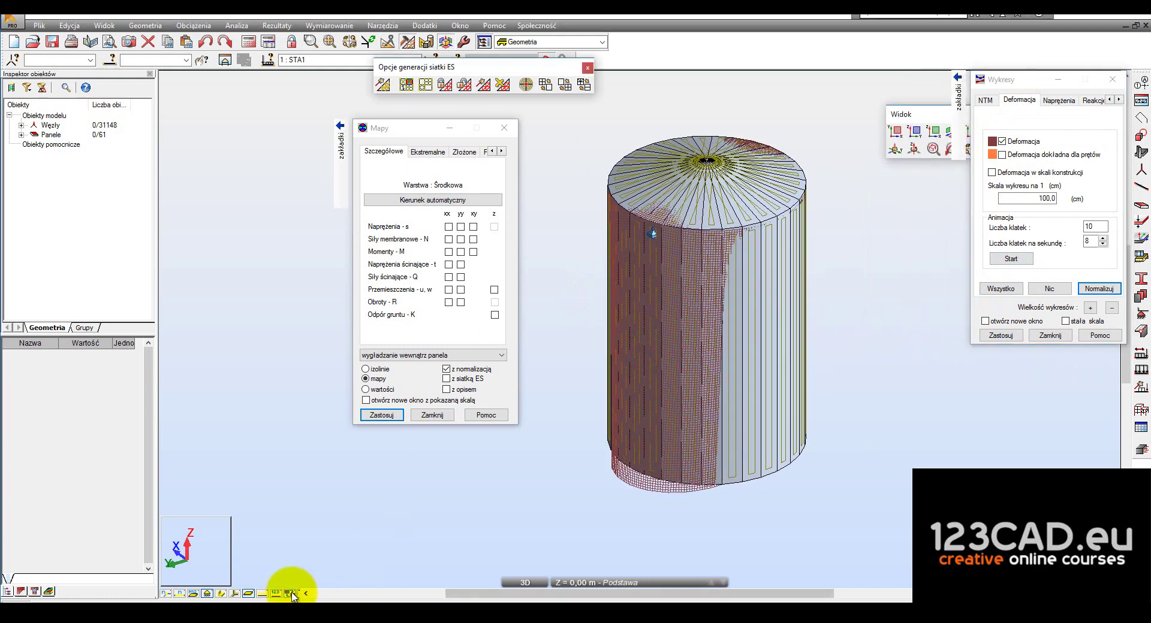
click(249, 594)
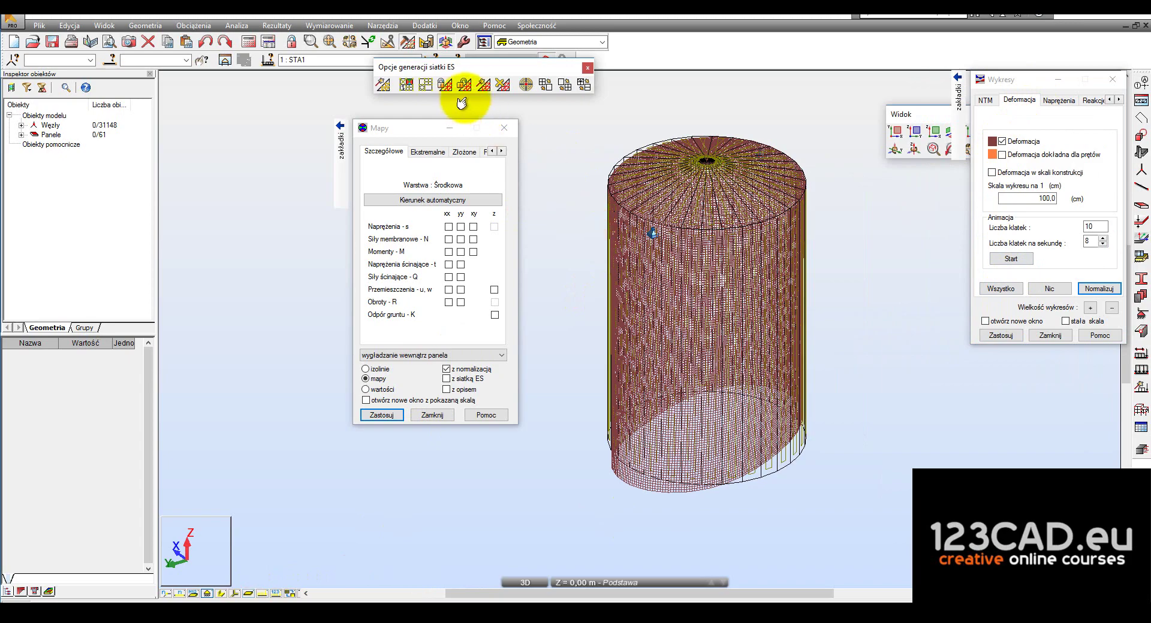
Inspect the deformed tank from above, the side and its base, then switch the deformation off
drag(916, 114, 770, 94)
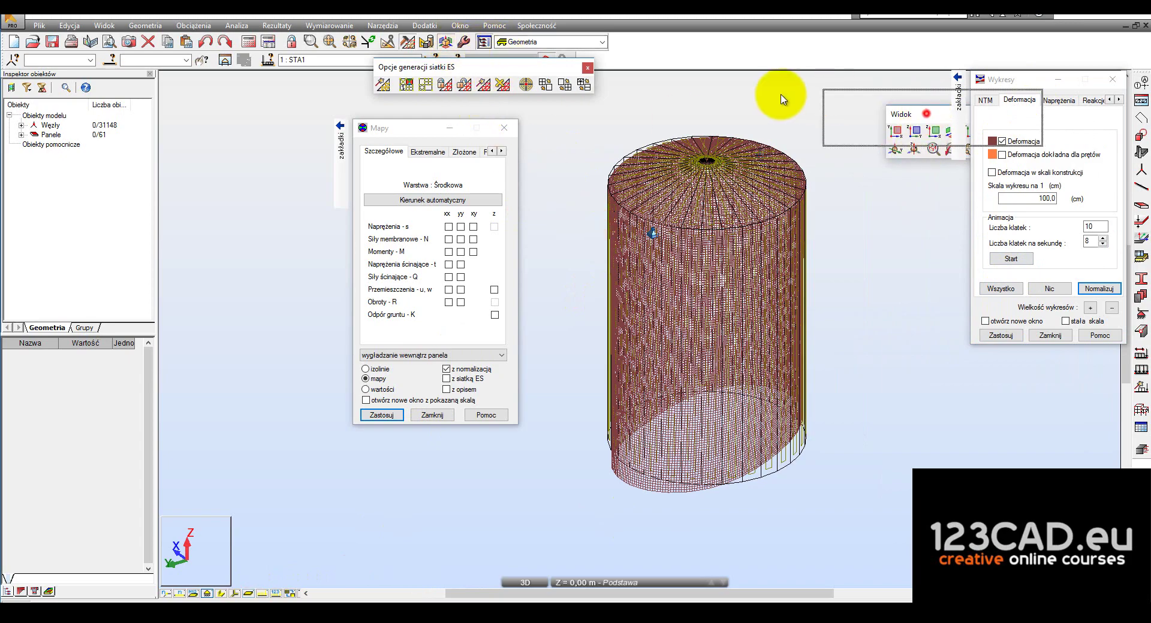
drag(767, 449, 727, 513)
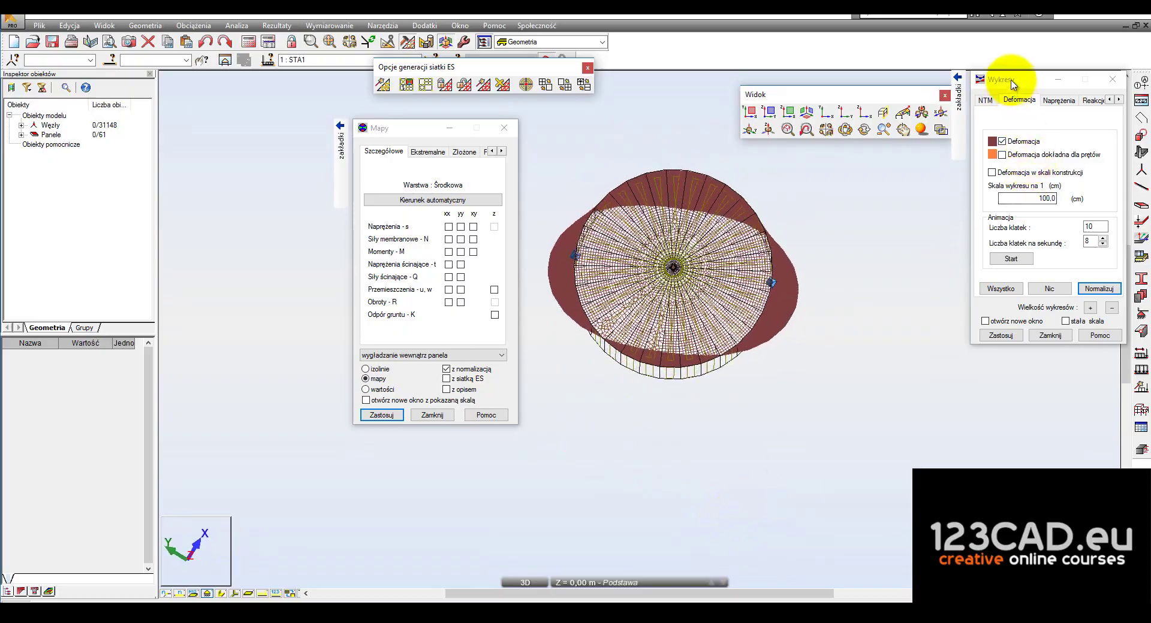
drag(1009, 84, 1069, 103)
drag(1038, 165, 724, 303)
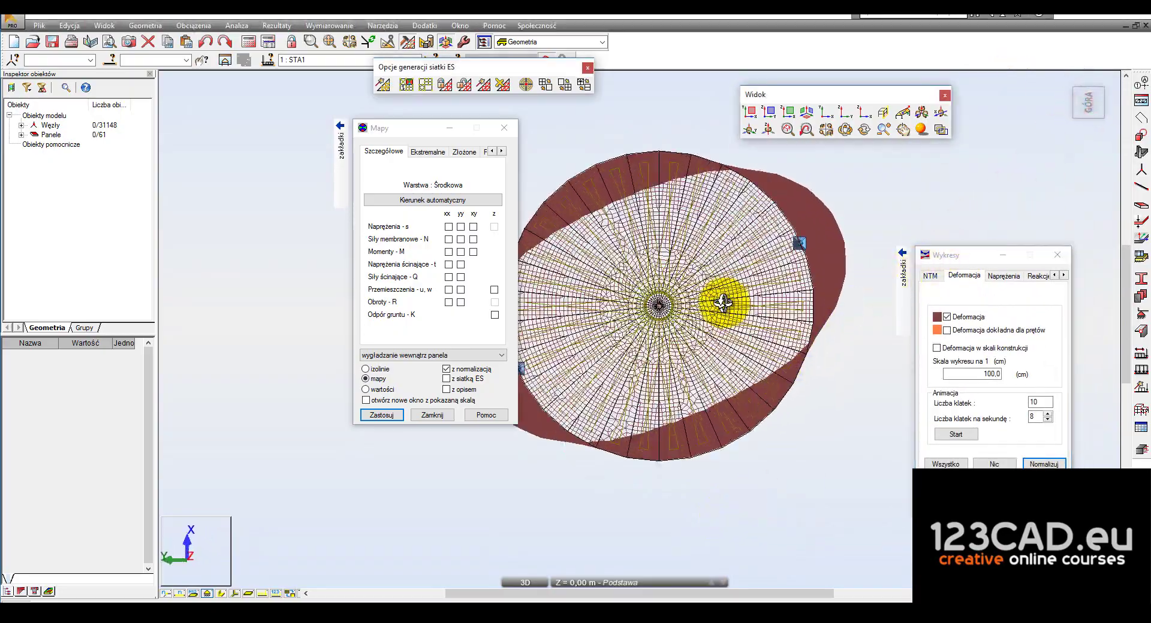
mouse_move(782, 358)
mouse_down()
mouse_move(712, 346)
mouse_move(676, 366)
mouse_move(694, 393)
mouse_move(675, 356)
mouse_move(729, 353)
mouse_move(694, 363)
mouse_up()
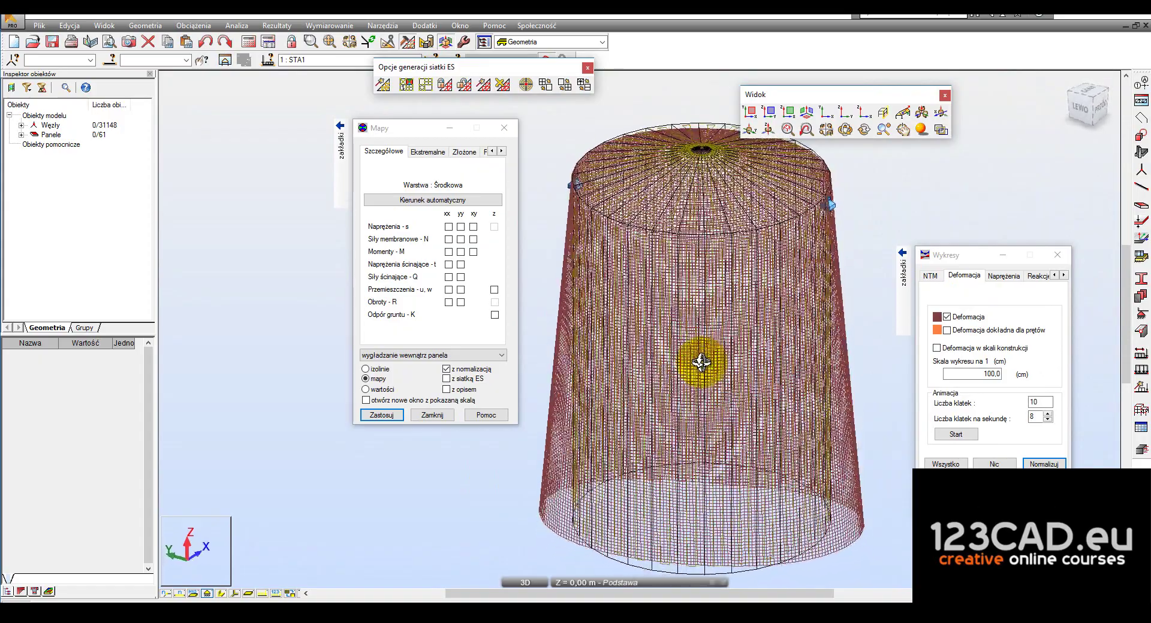
drag(687, 321, 566, 483)
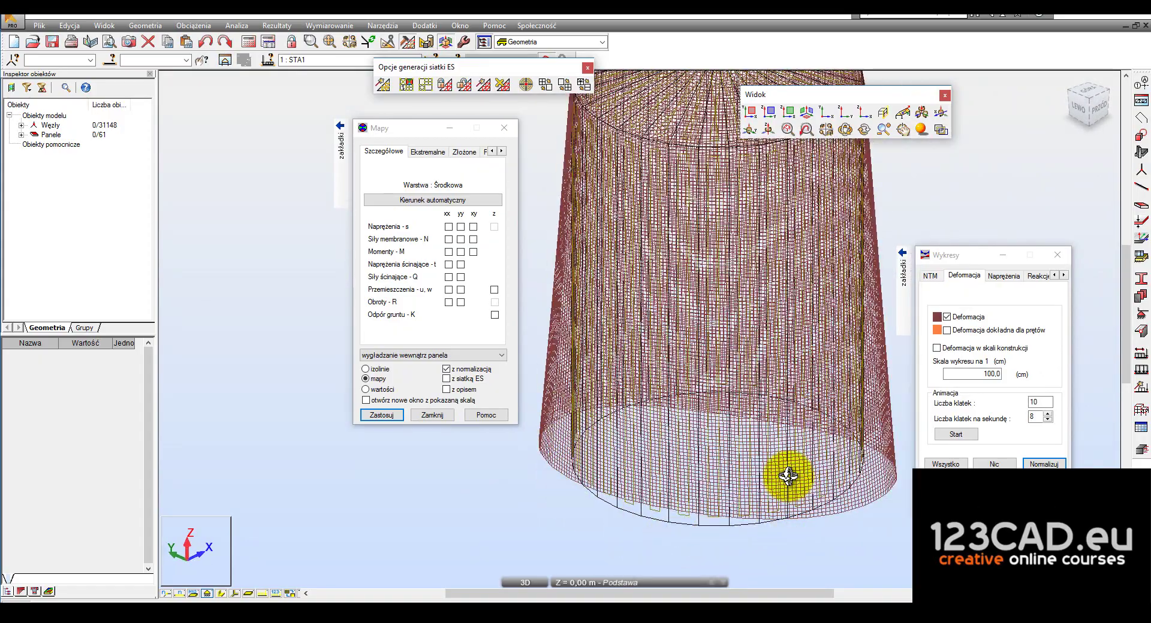
click(947, 316)
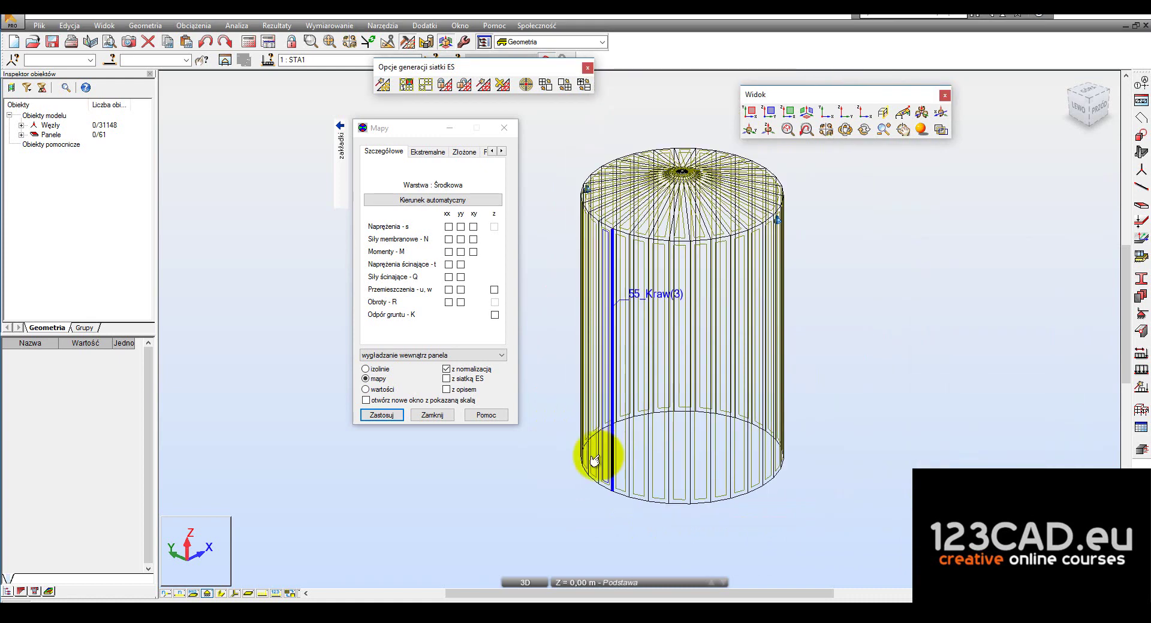
Close the results dialogs and reapply the Przemieszczenia z colour map to the tank
click(432, 415)
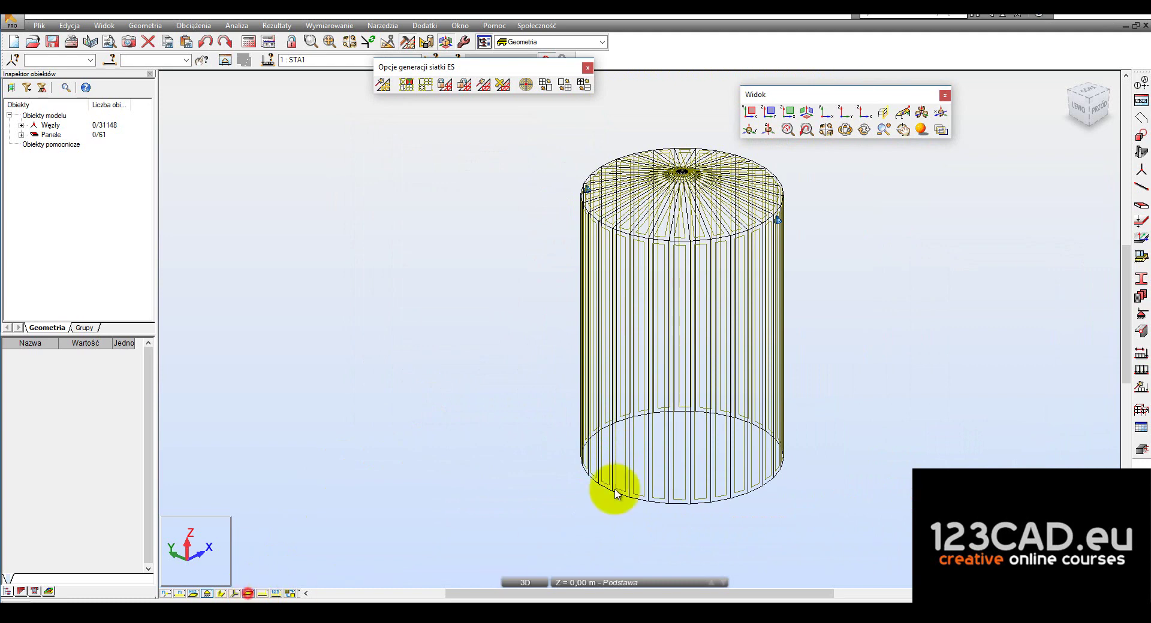
scroll(774, 240, up, 5)
scroll(816, 249, down, 2)
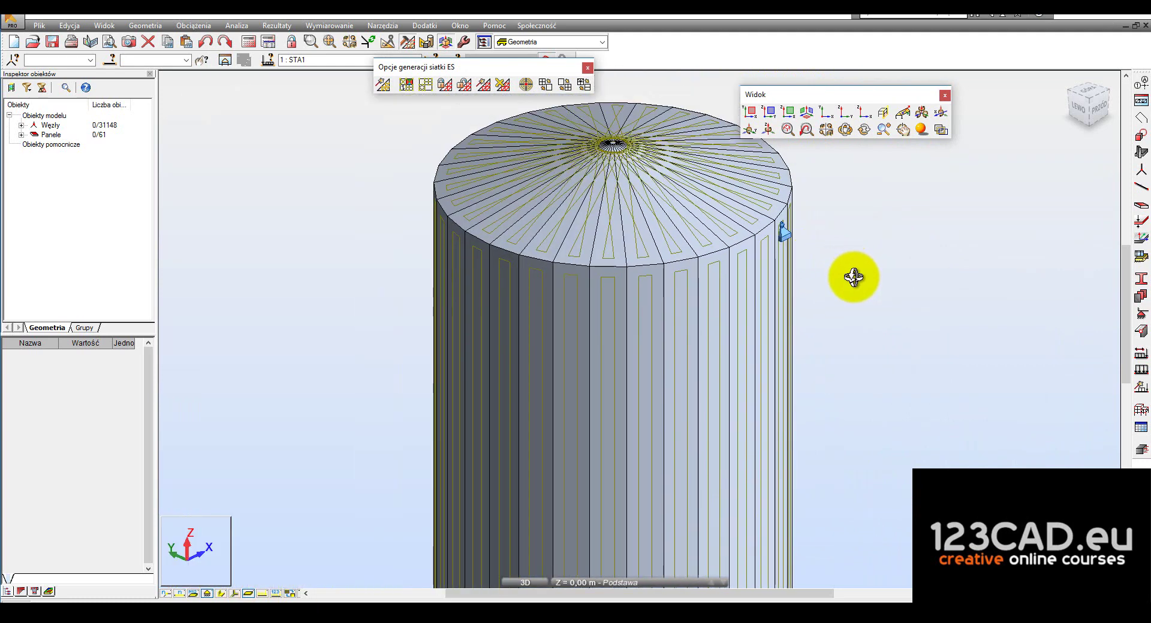
shift+middle_drag(854, 277, 802, 256)
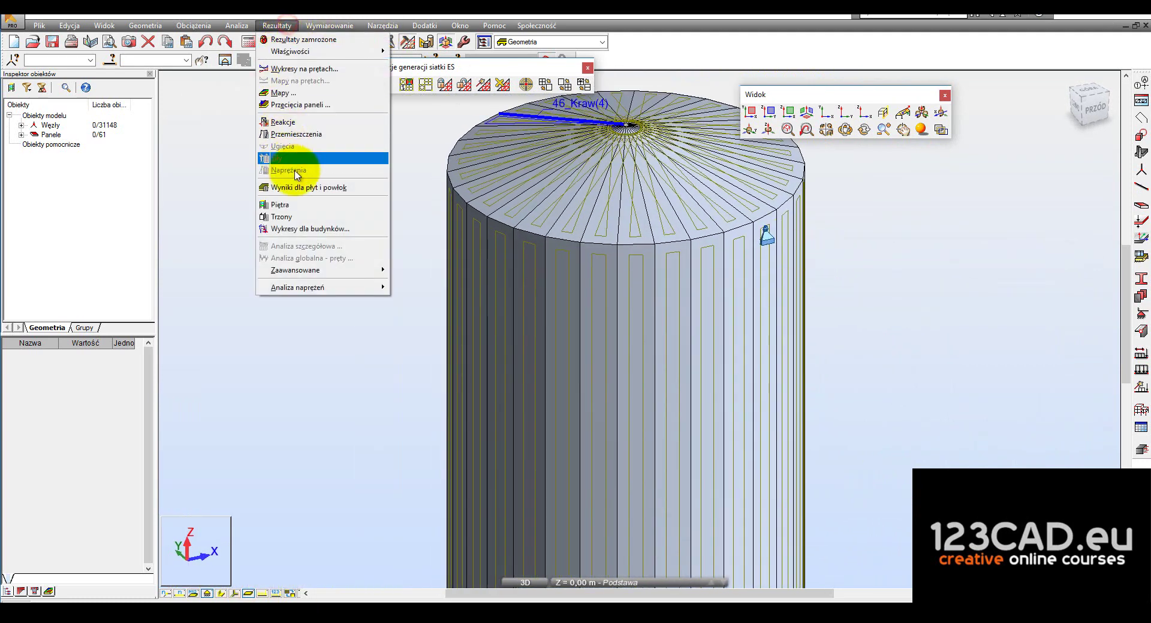
click(294, 91)
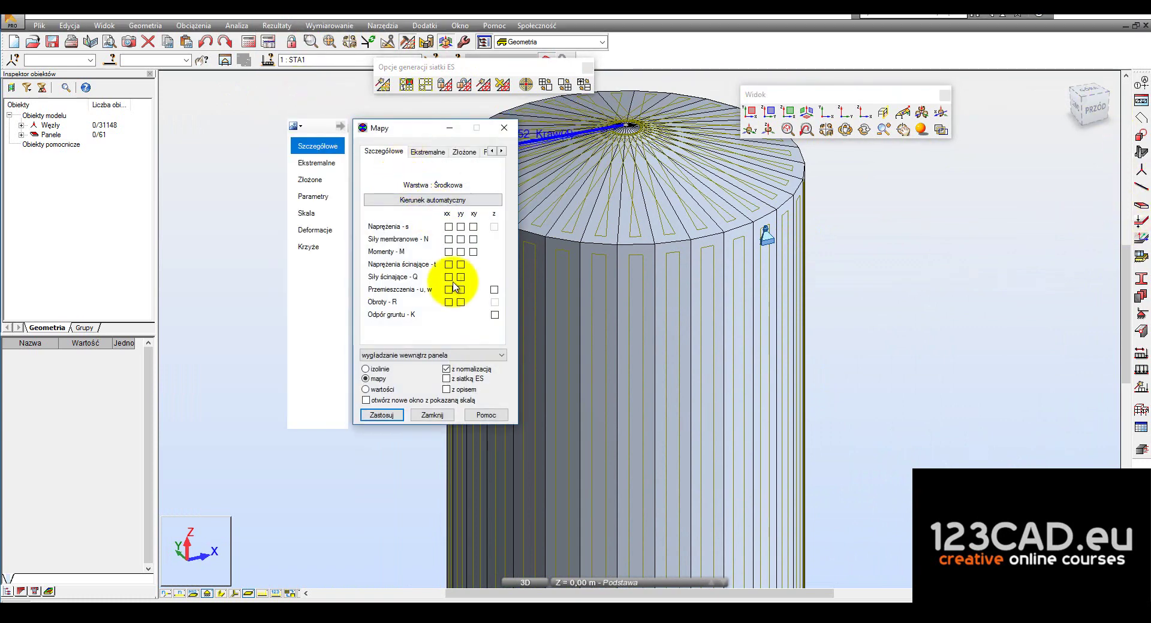
click(495, 290)
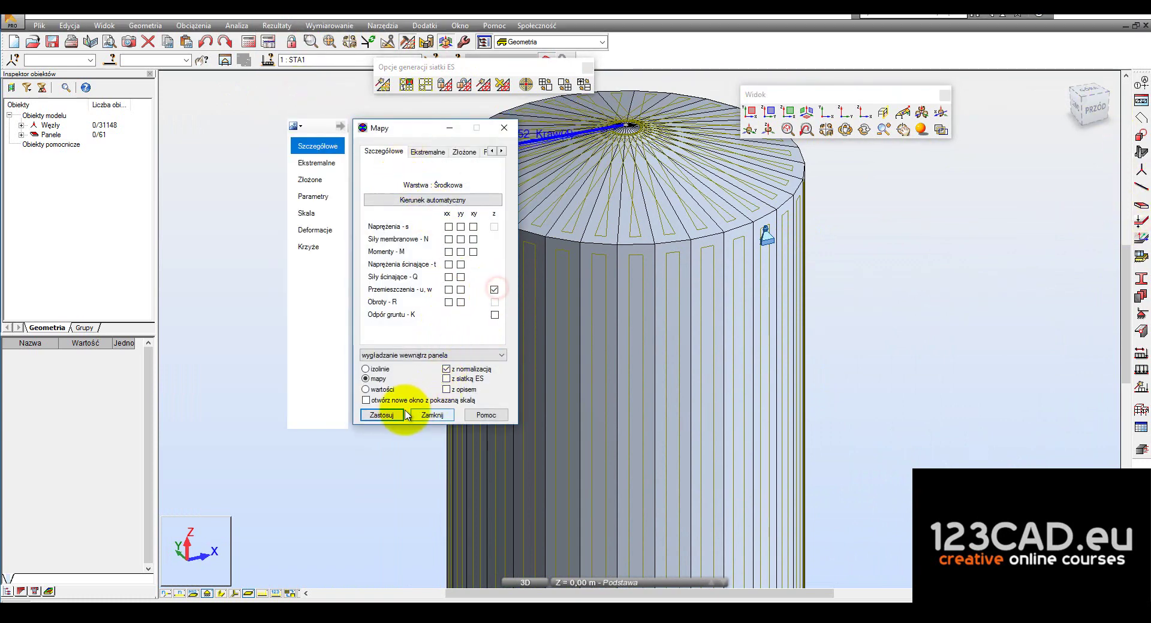
click(438, 422)
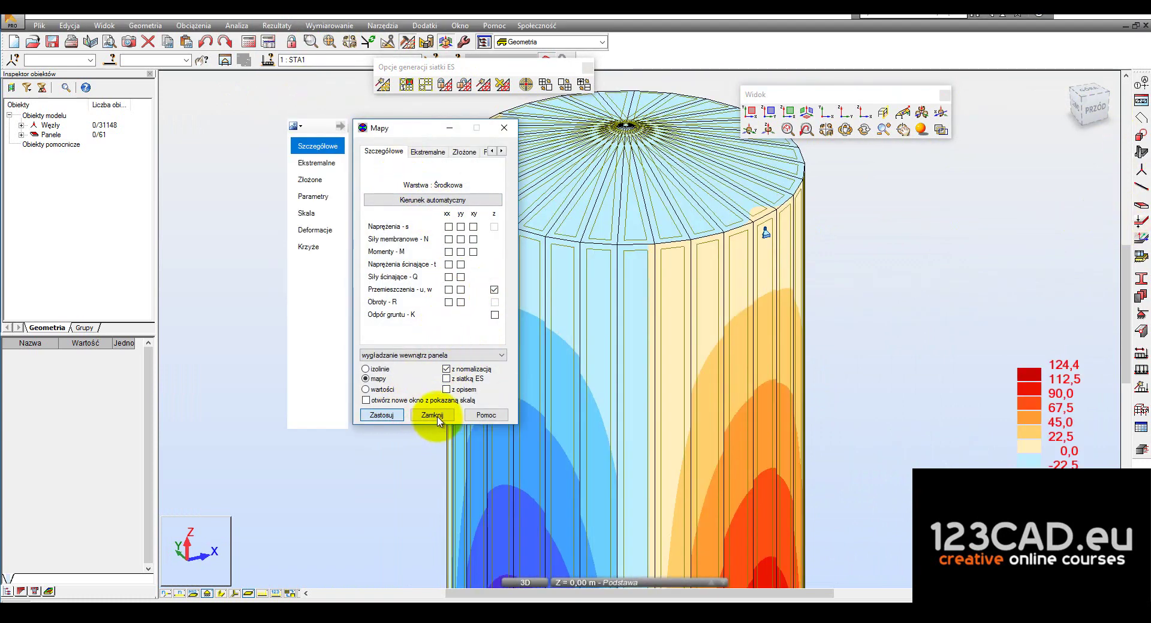
Cancel the Wyświetlanie atrybutów dialog without changes and bring up the Rezultaty menu
right_click(884, 282)
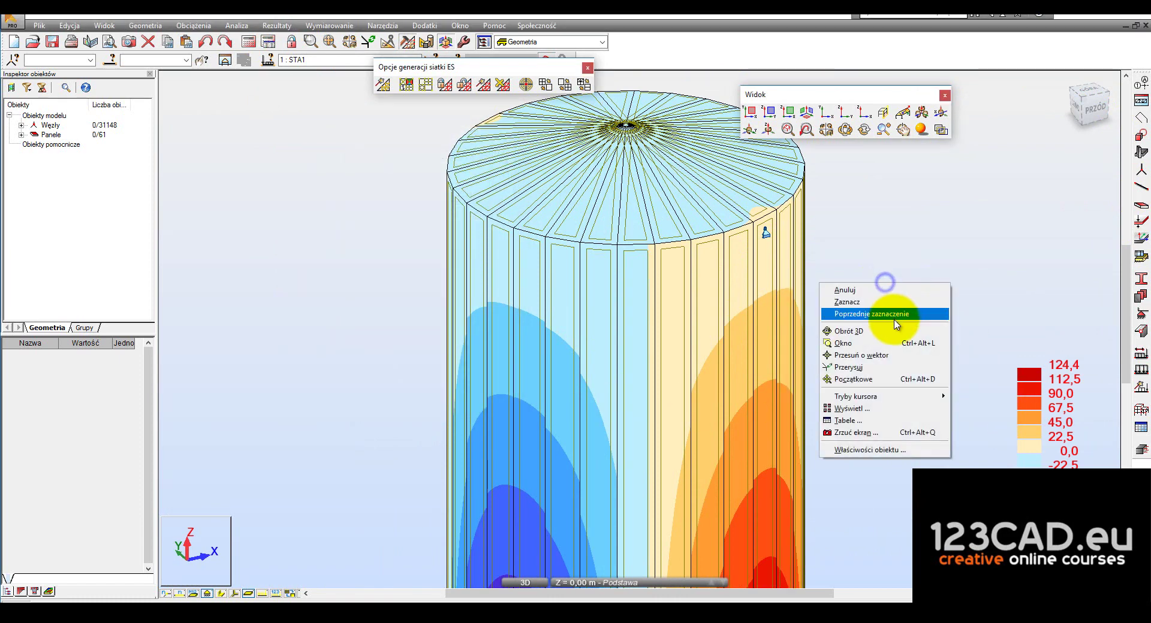
click(867, 410)
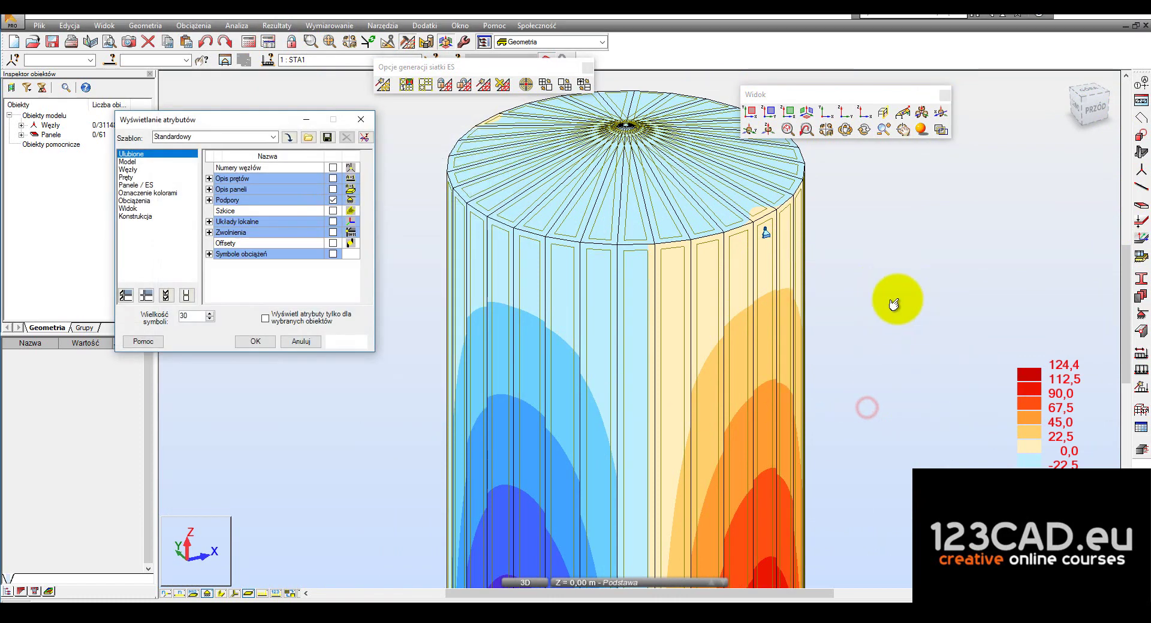
click(295, 343)
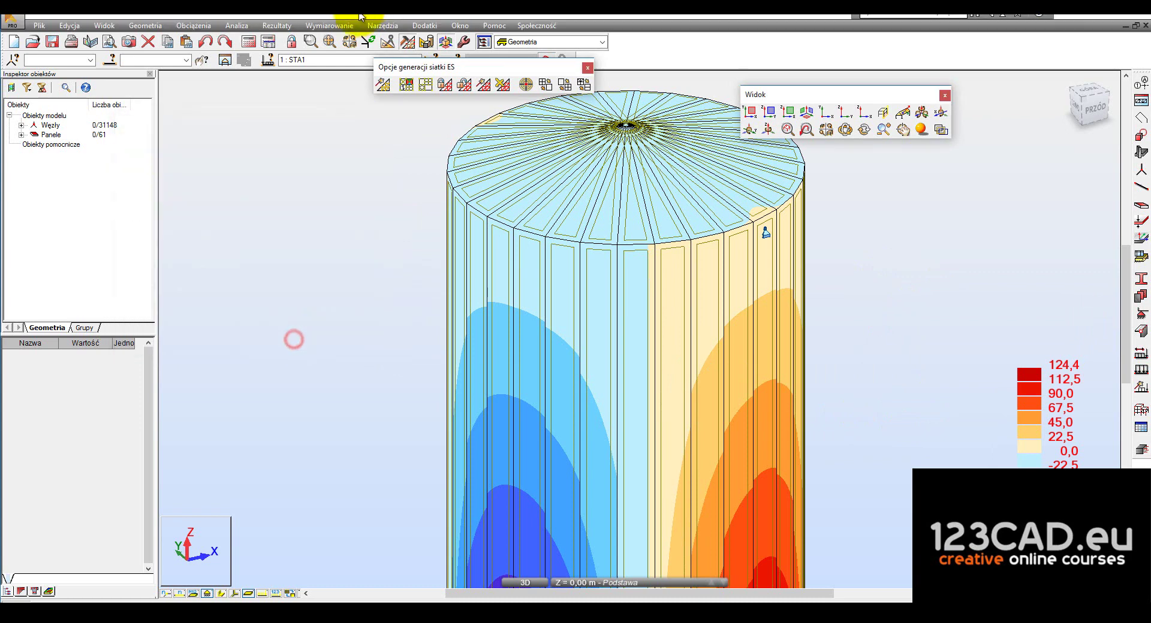
click(329, 25)
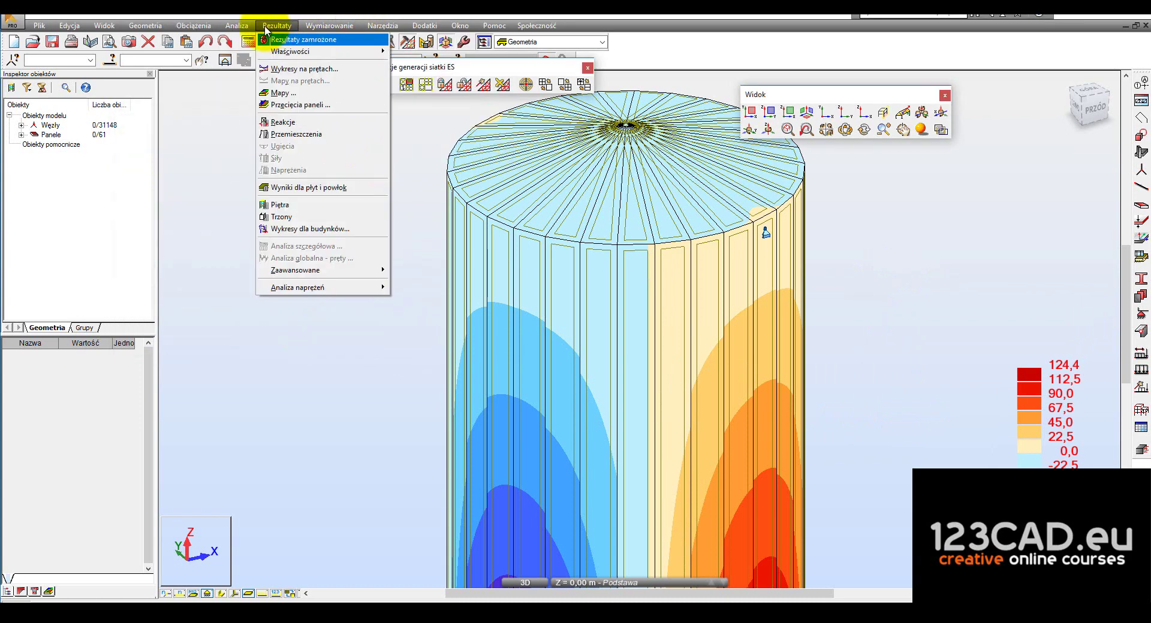
mouse_move(275, 26)
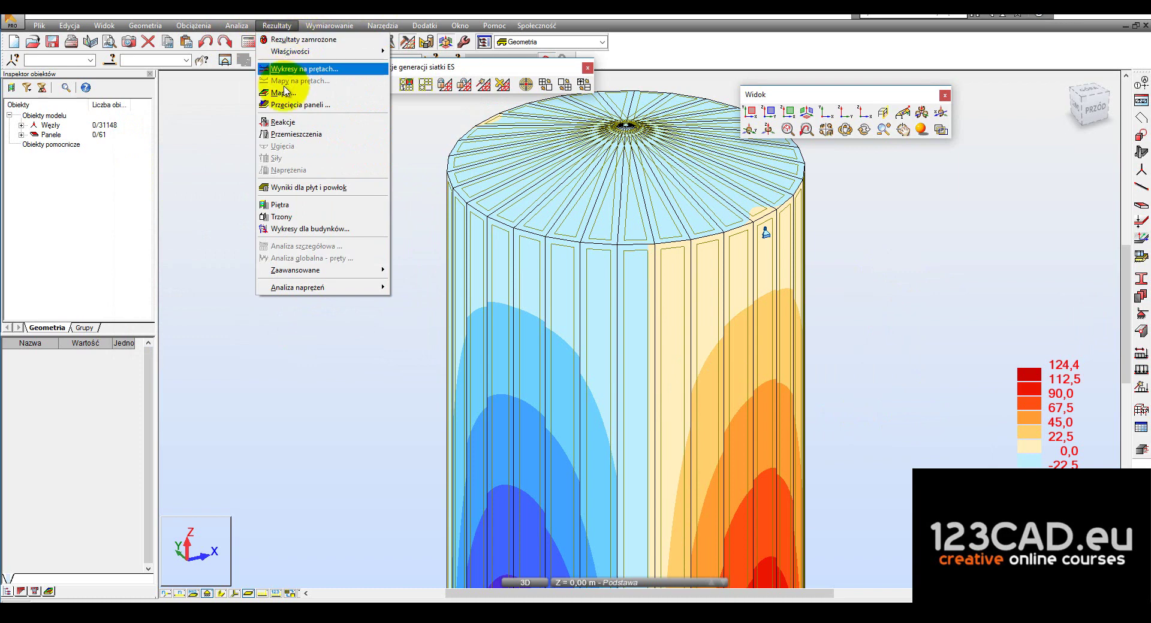
Add numeric value labels (z opisem) to the z-displacement map and apply it
click(287, 93)
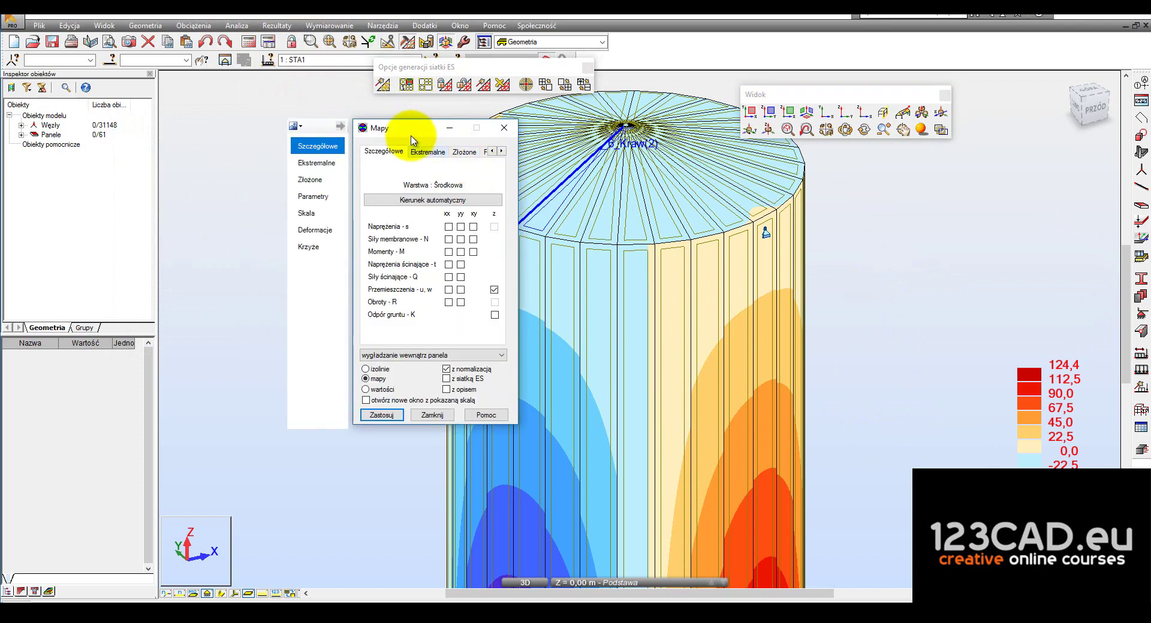
drag(395, 113, 300, 116)
click(260, 373)
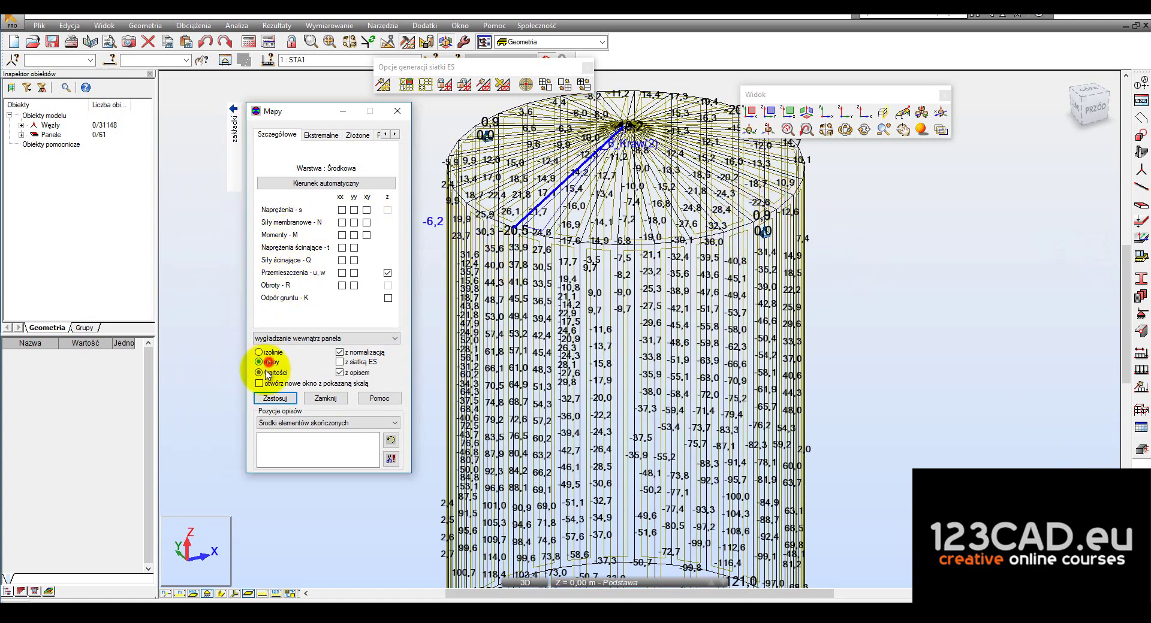
click(275, 399)
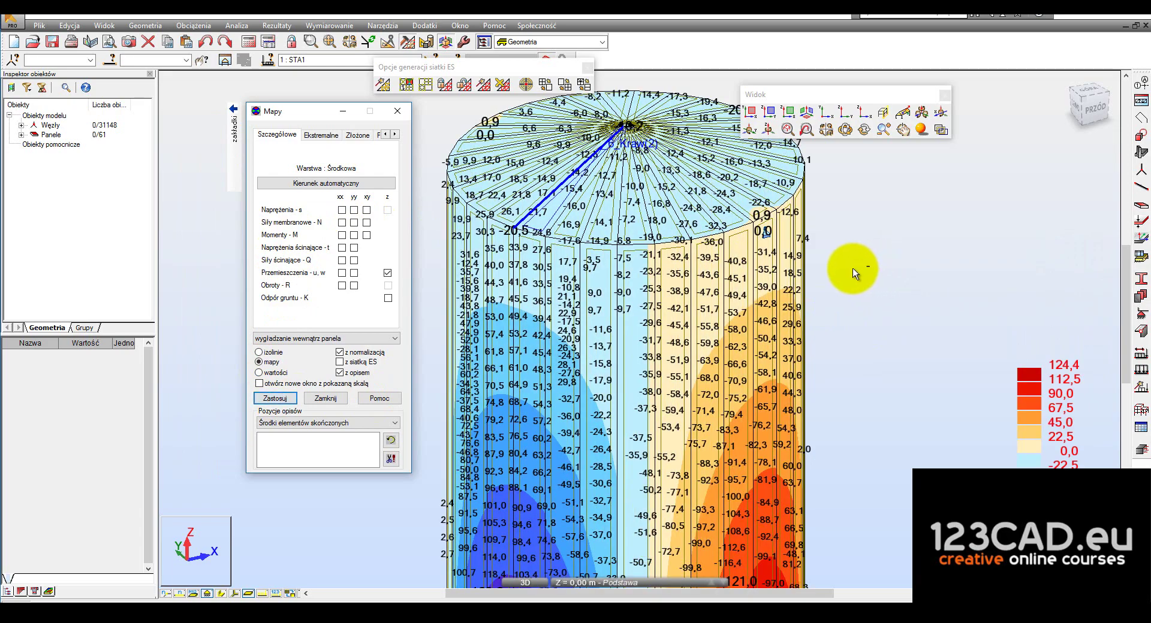
Orbit and zoom around the tank to inspect the labelled displacements near the support
click(845, 129)
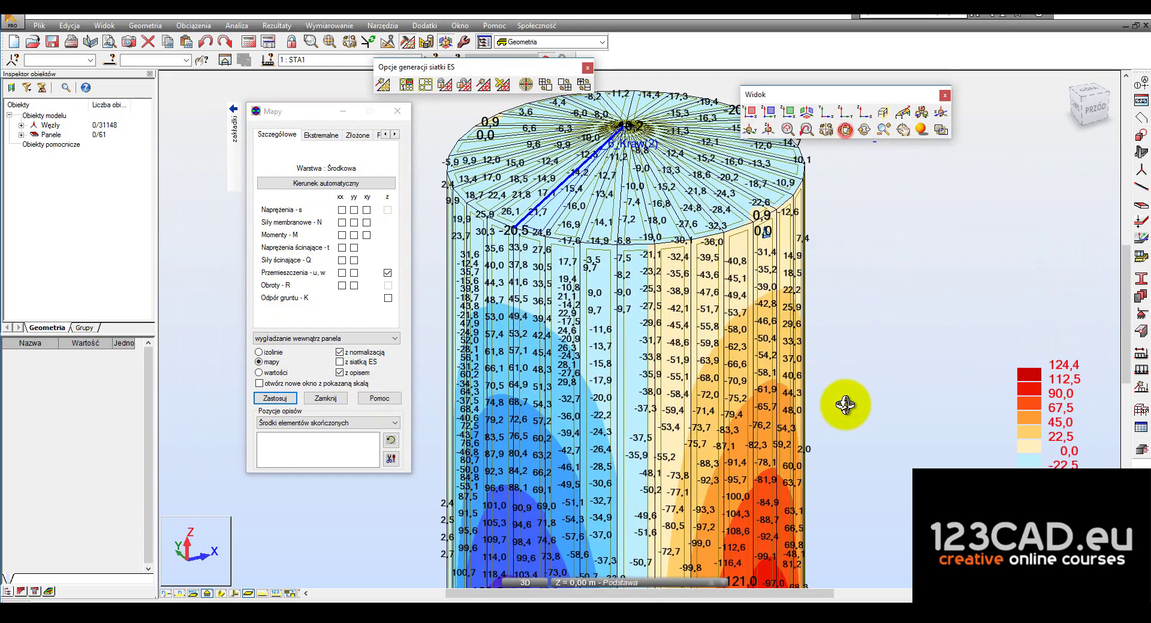
mouse_move(845, 405)
mouse_down()
mouse_move(811, 400)
mouse_move(857, 405)
mouse_move(847, 411)
mouse_move(821, 288)
mouse_move(814, 295)
mouse_move(887, 321)
mouse_move(874, 385)
mouse_move(827, 398)
mouse_move(722, 360)
mouse_up()
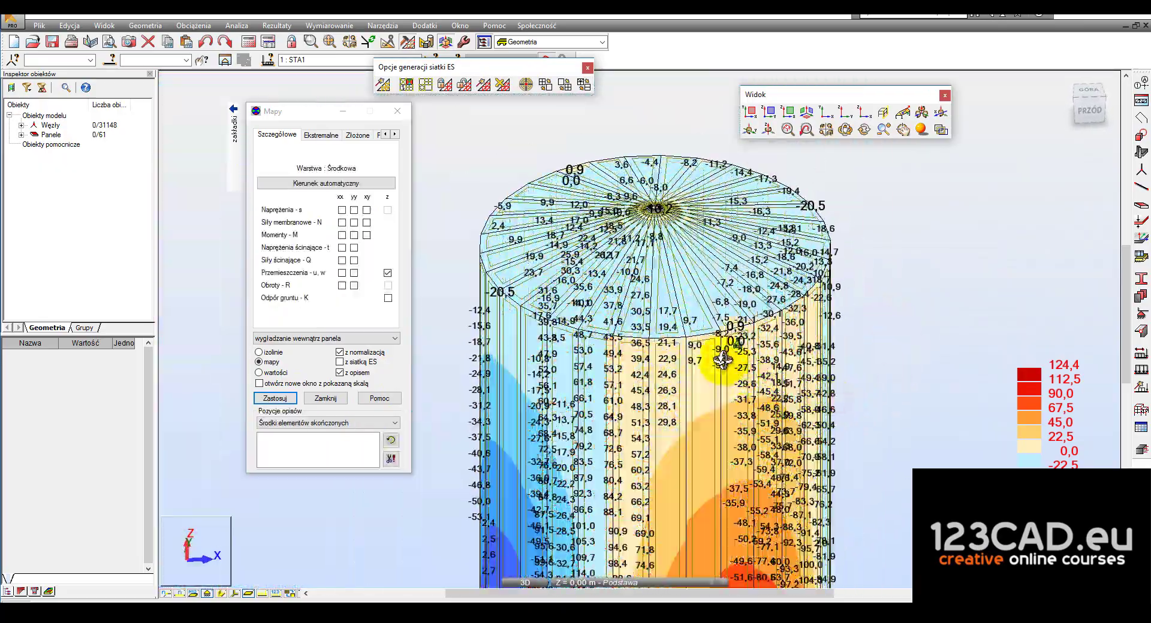
scroll(723, 360, up, 3)
scroll(763, 327, up, 3)
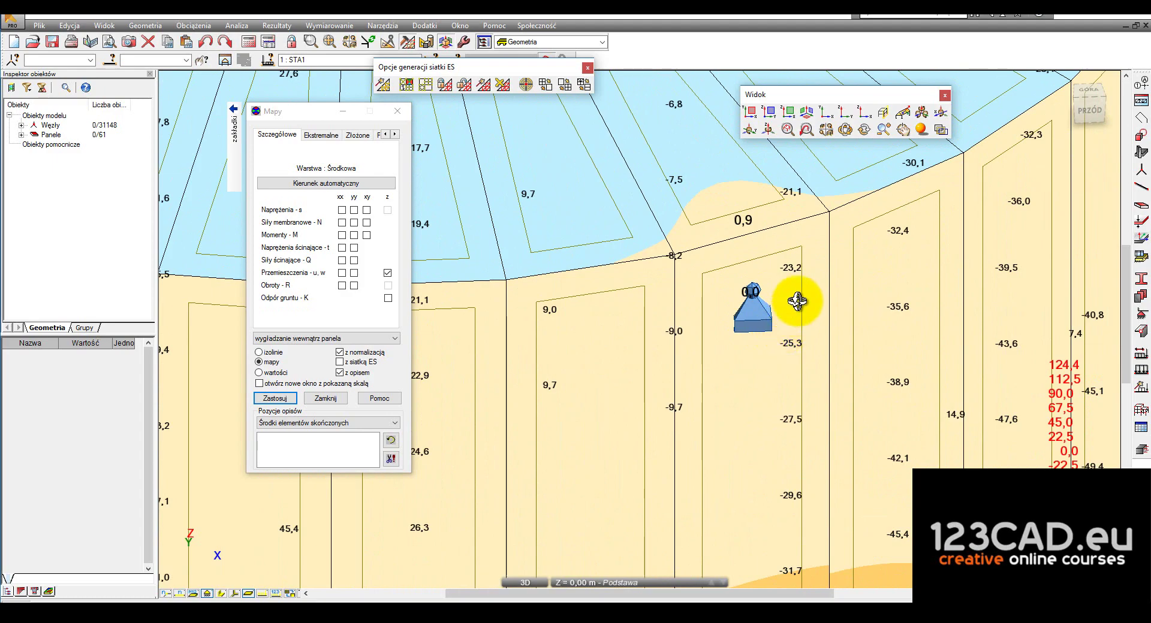
drag(801, 301, 742, 399)
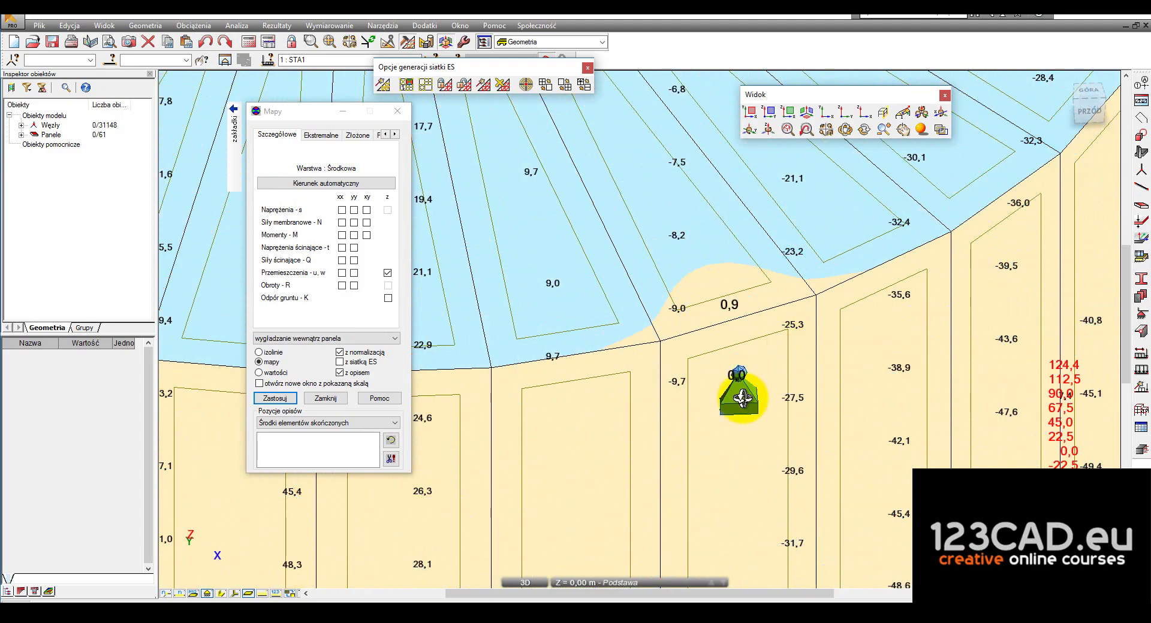
scroll(764, 380, down, 3)
scroll(750, 379, down, 3)
scroll(776, 369, down, 3)
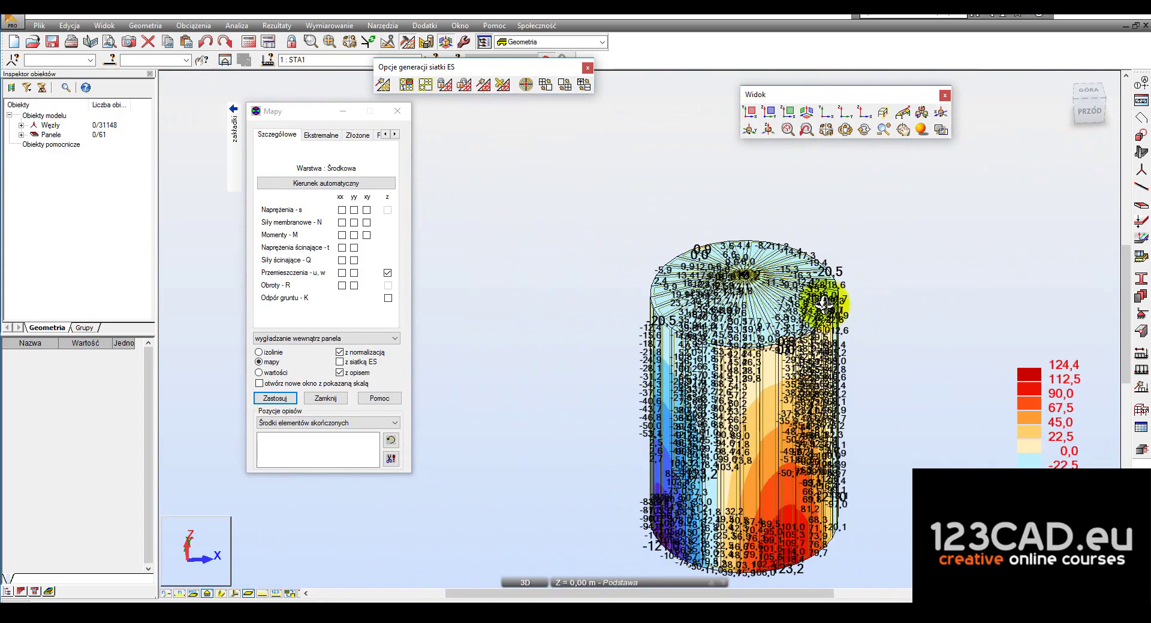
scroll(769, 543, up, 3)
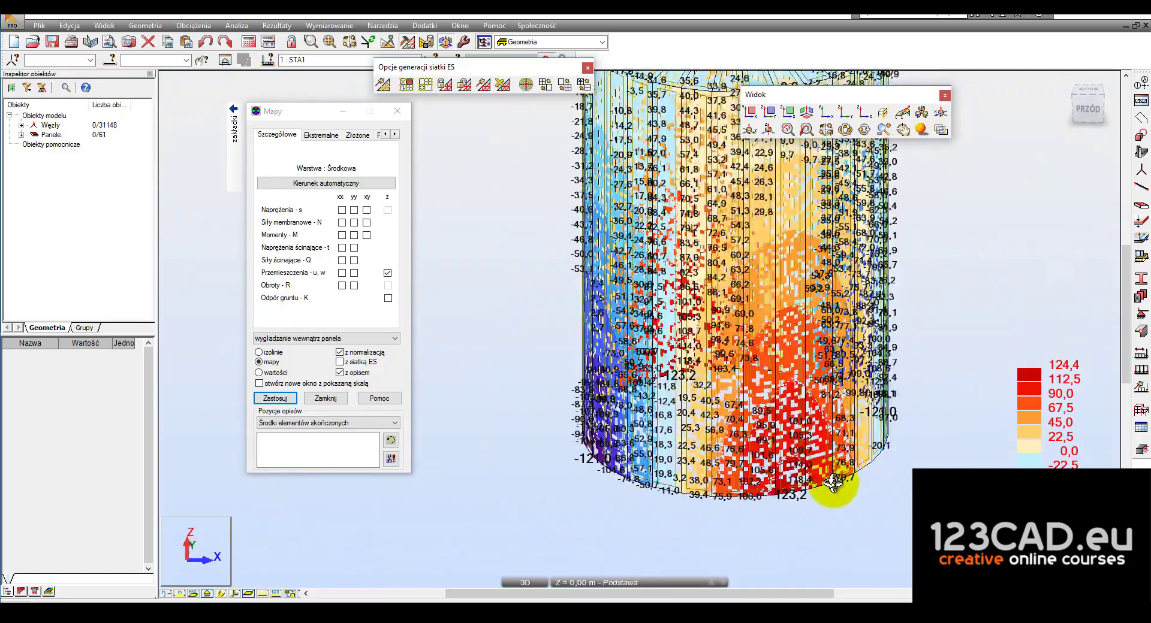
mouse_move(833, 479)
mouse_down()
mouse_move(848, 472)
mouse_move(822, 466)
mouse_up()
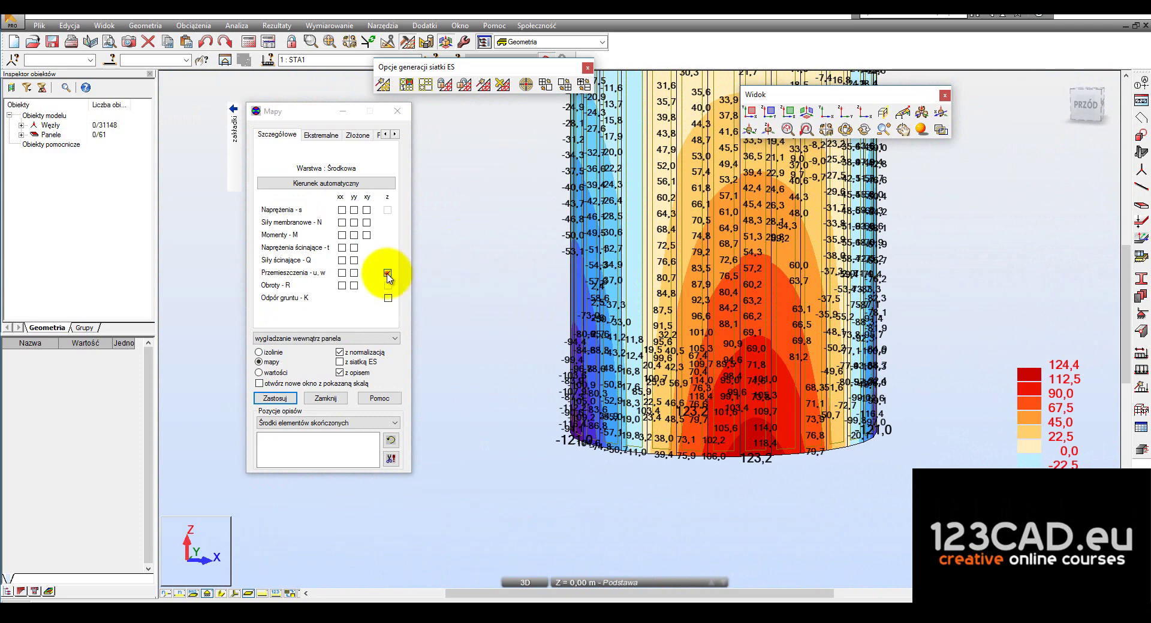
Switch off the Przemieszczenia z map and close the Mapy settings
click(387, 273)
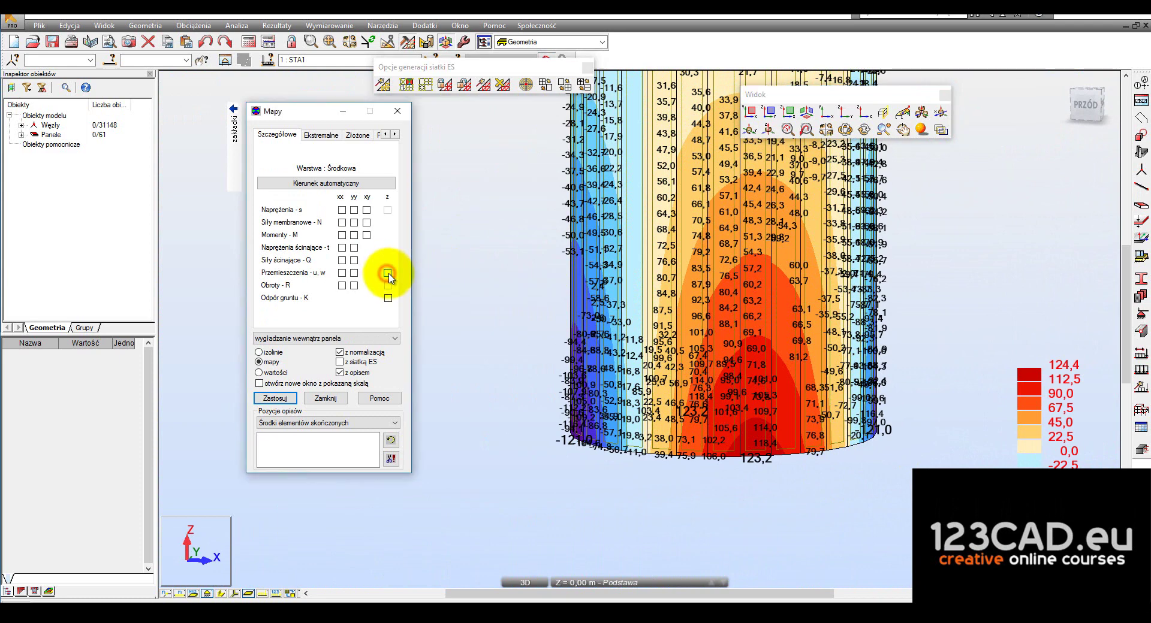
click(288, 398)
click(325, 398)
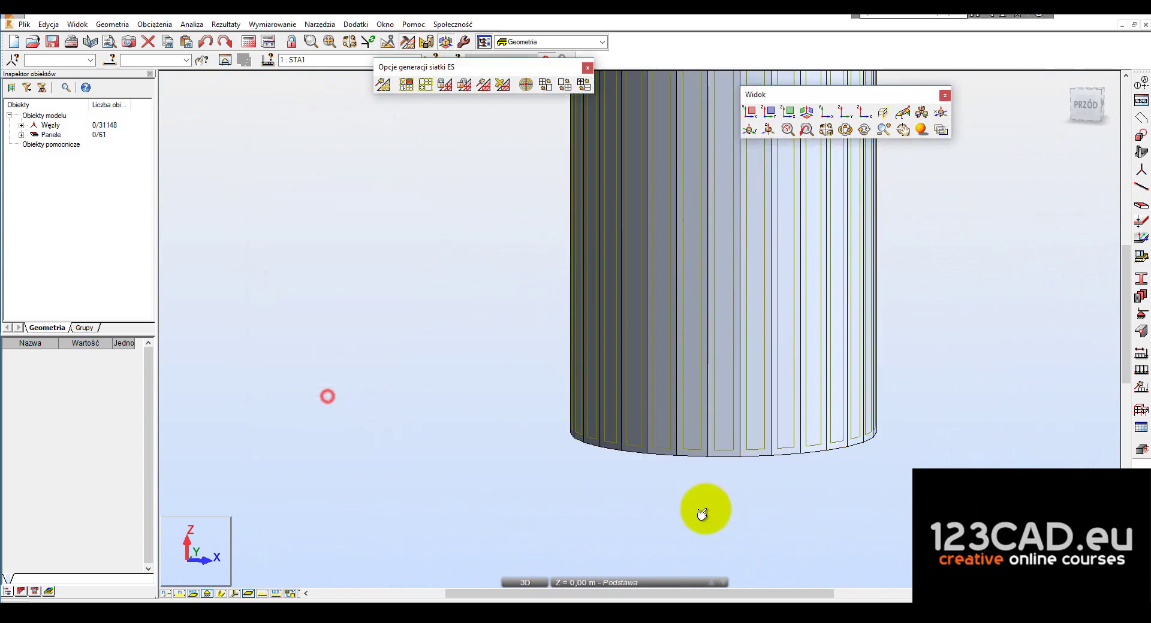
View the plain tank from below, window-select it, clear the selection, and reorient the view
shift+middle_drag(699, 513, 851, 482)
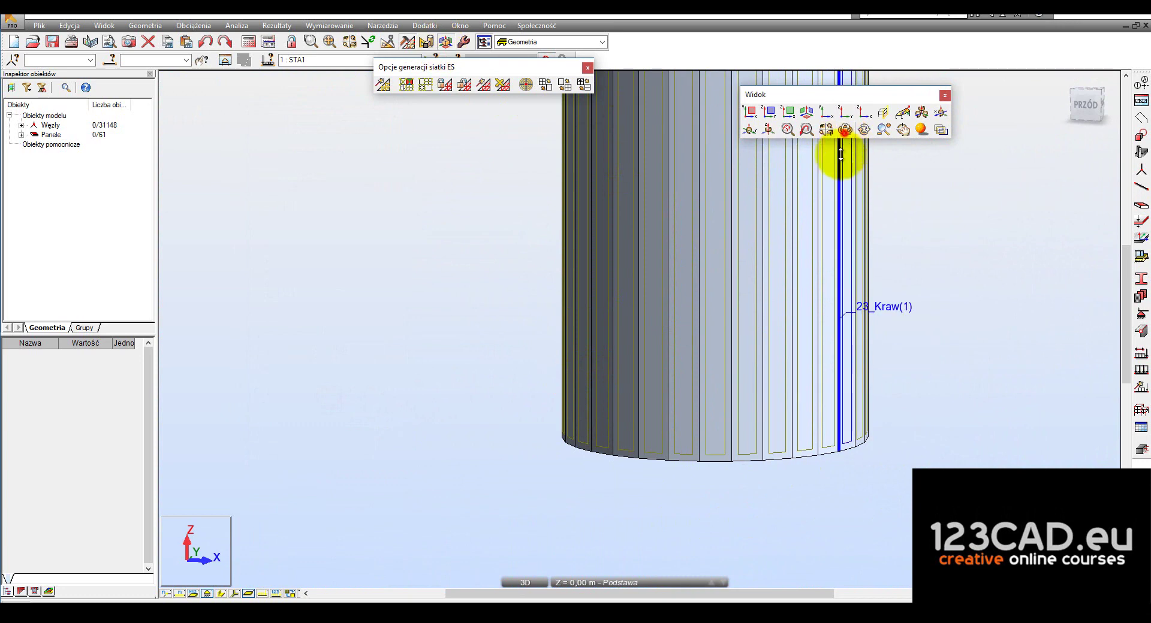
mouse_move(789, 336)
shift+middle_down()
mouse_move(763, 295)
mouse_move(699, 275)
mouse_move(659, 357)
mouse_move(711, 303)
mouse_move(729, 324)
shift+middle_up()
scroll(730, 324, up, 3)
right_click(390, 192)
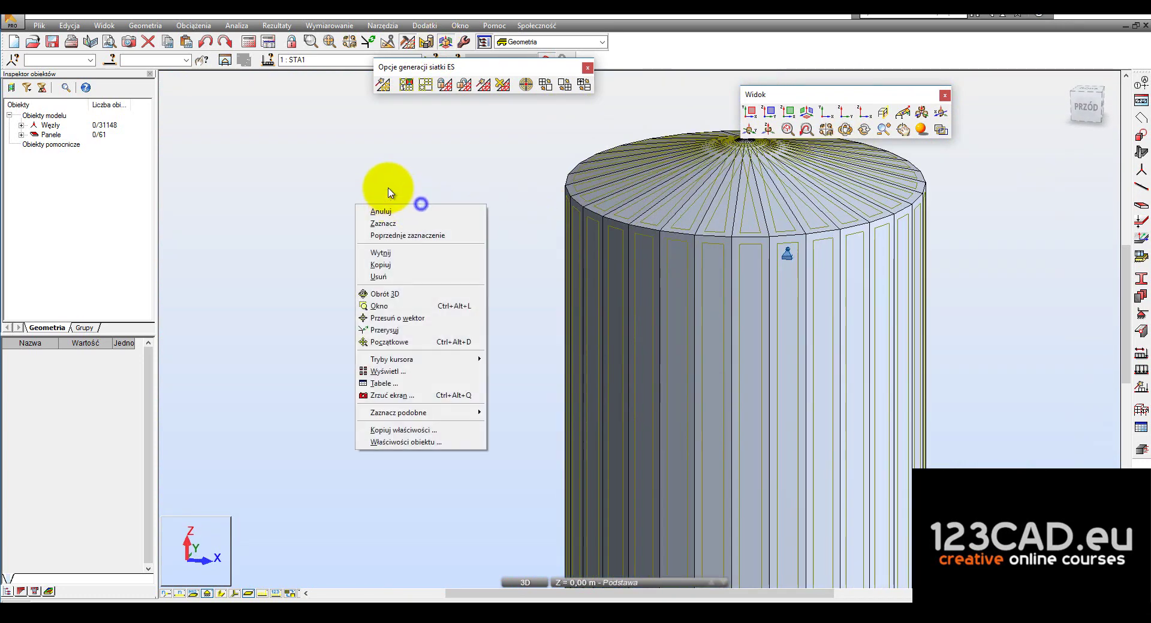
drag(390, 146, 509, 137)
click(509, 133)
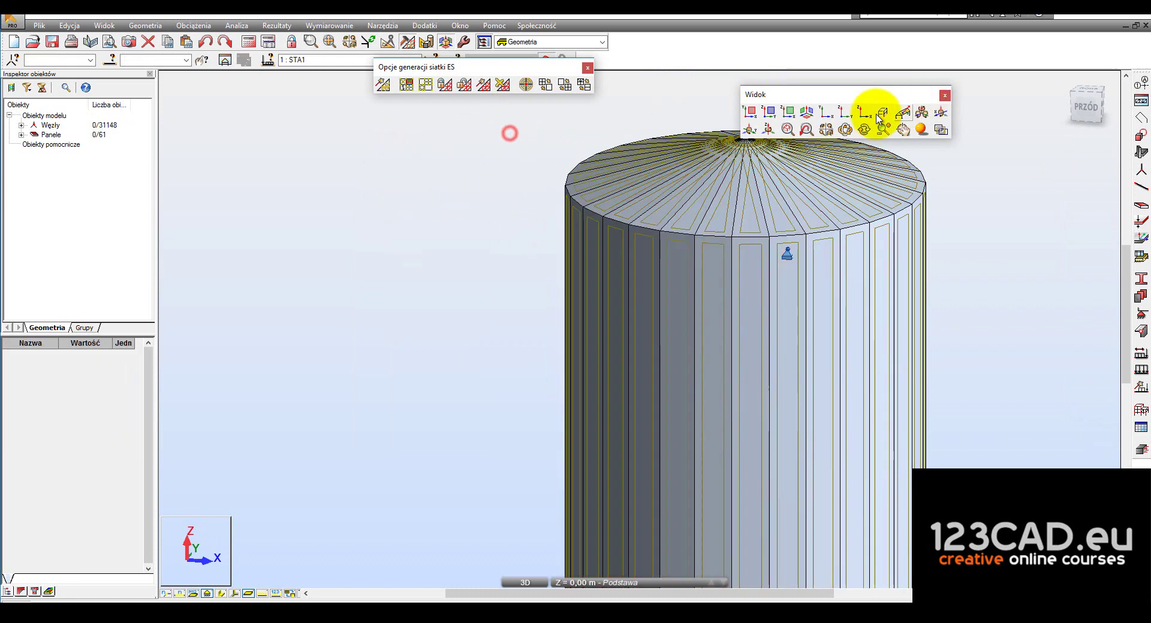
click(843, 135)
drag(953, 282, 485, 245)
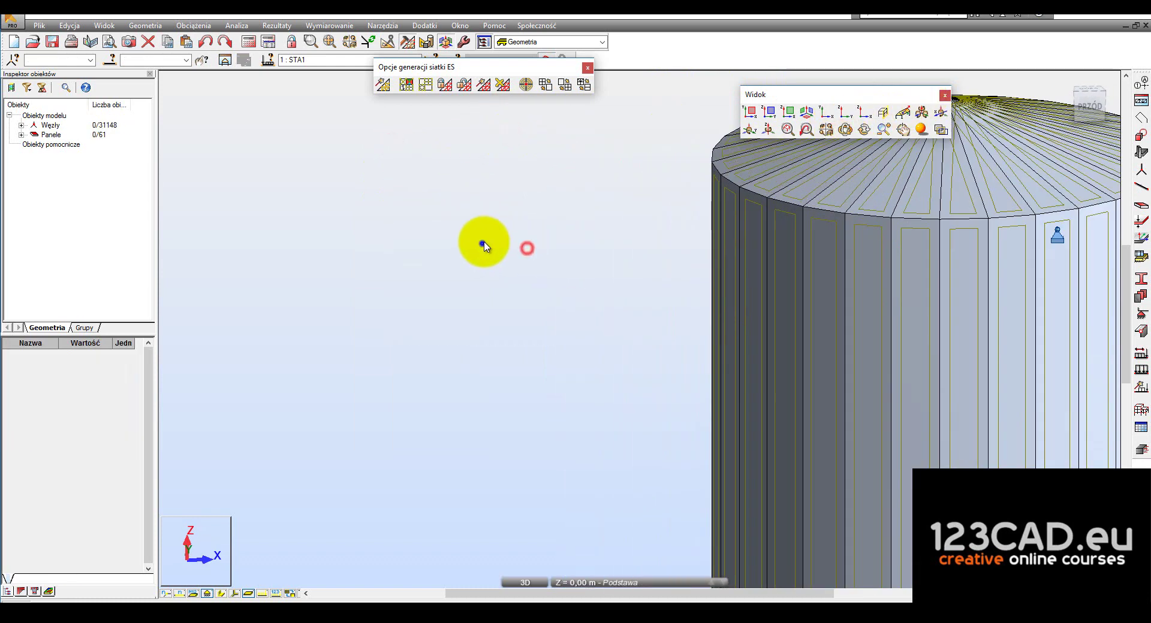
Switch to the PRZÓD front view of the tank and save the model
scroll(462, 200, down, 3)
scroll(463, 199, down, 2)
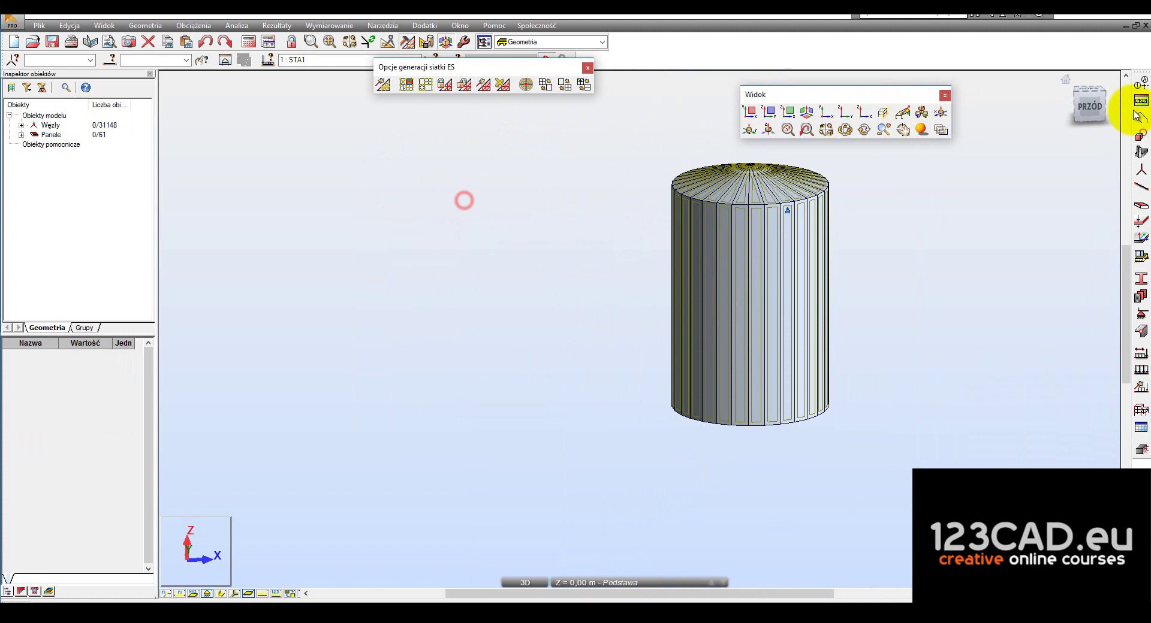
click(1099, 107)
scroll(763, 424, up, 3)
scroll(732, 420, up, 2)
scroll(690, 444, up, 2)
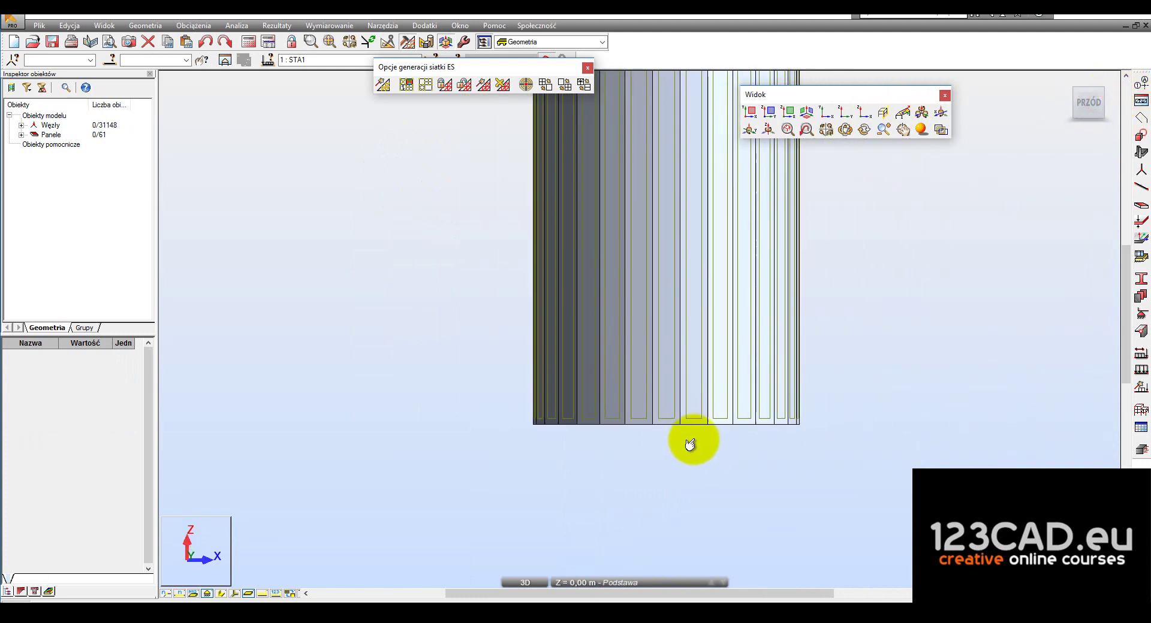
scroll(690, 444, down, 1)
click(52, 42)
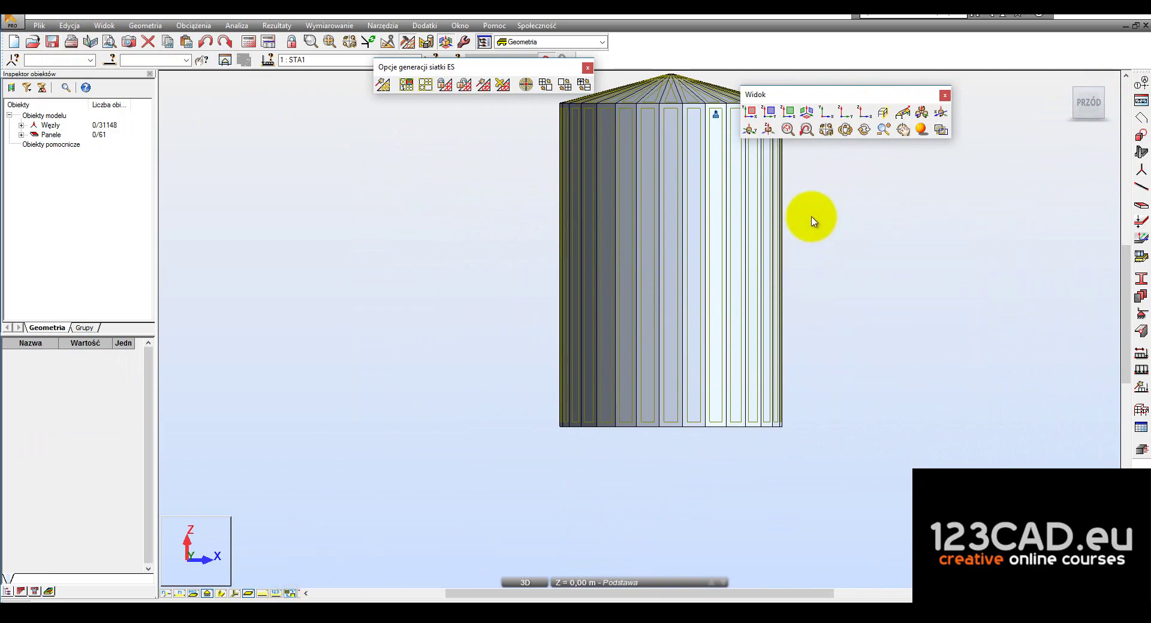
Select the support at the top of the wall and bring up the Przekroje section list
scroll(789, 167, up, 3)
scroll(699, 124, up, 3)
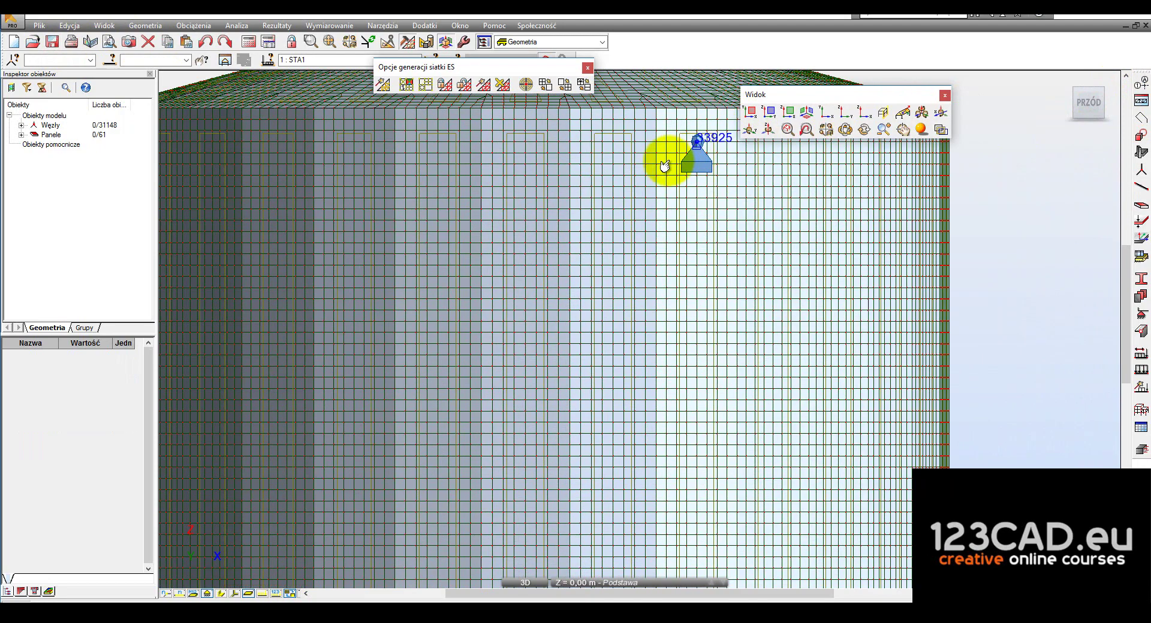
scroll(767, 352, down, 3)
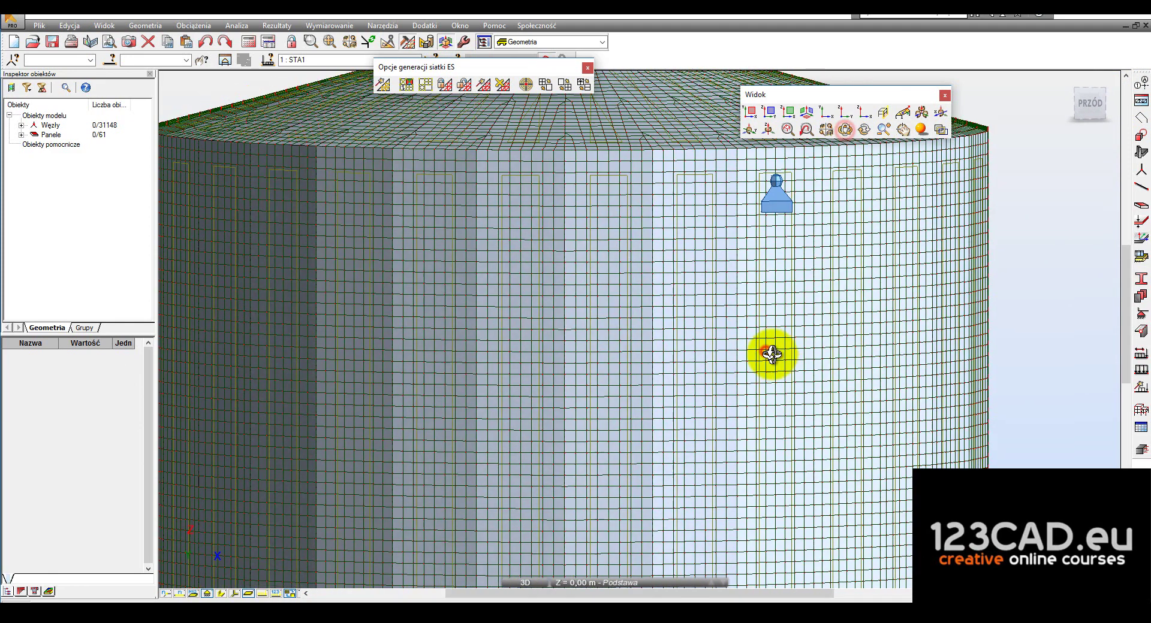
scroll(780, 252, down, 1)
scroll(526, 250, down, 1)
scroll(827, 231, down, 2)
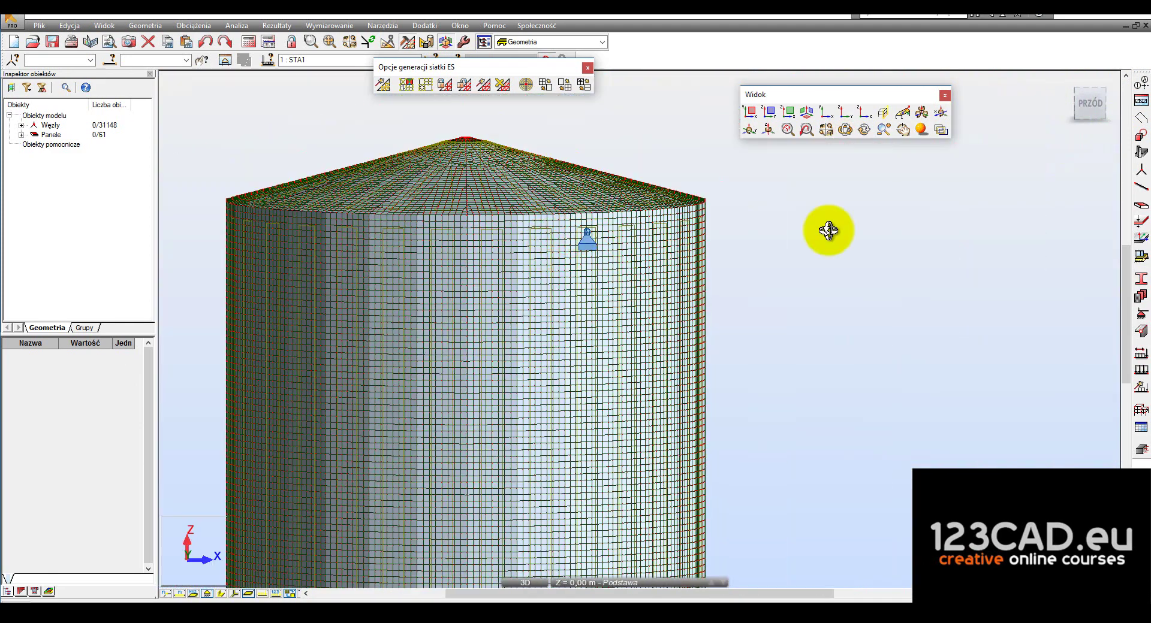
right_click(852, 231)
drag(829, 187, 587, 251)
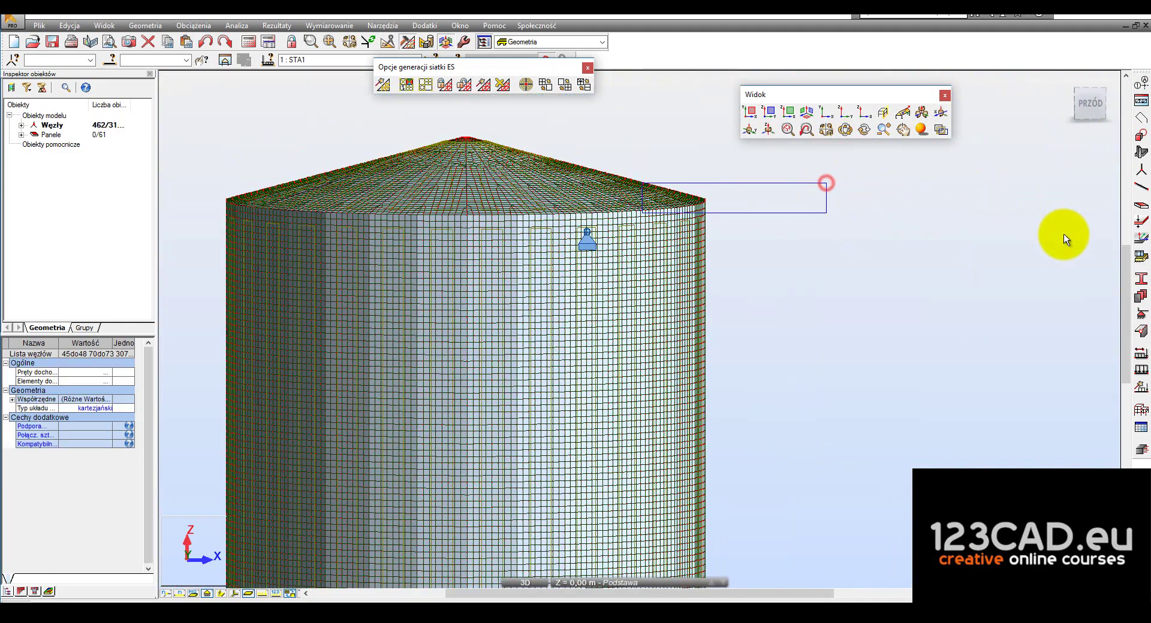
scroll(578, 246, up, 1)
click(577, 245)
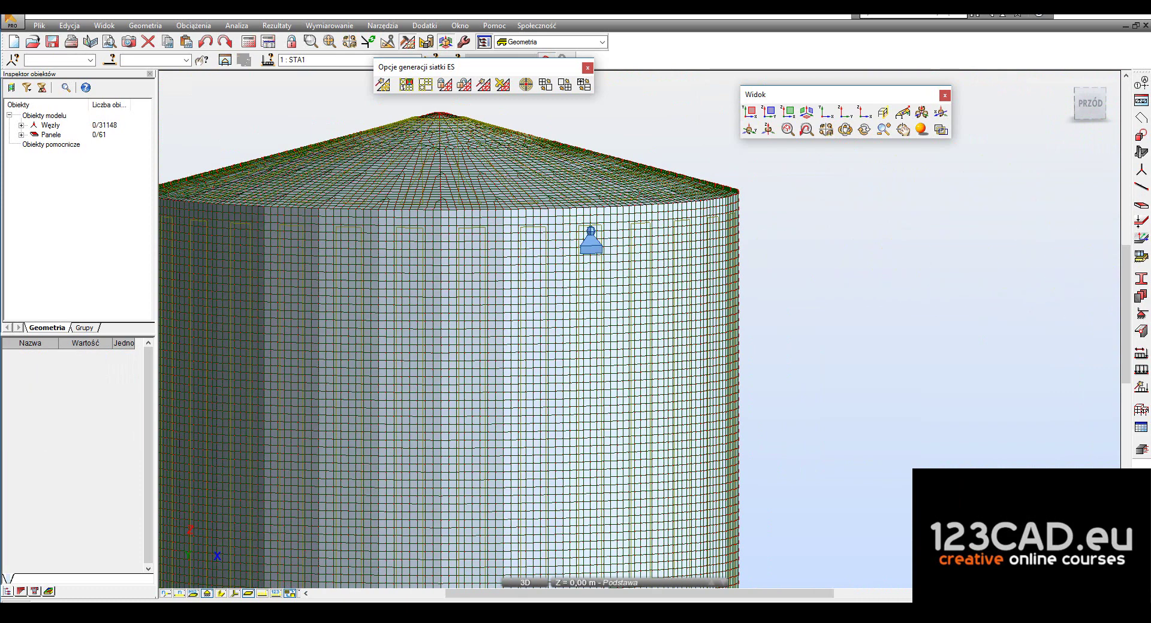
click(1140, 281)
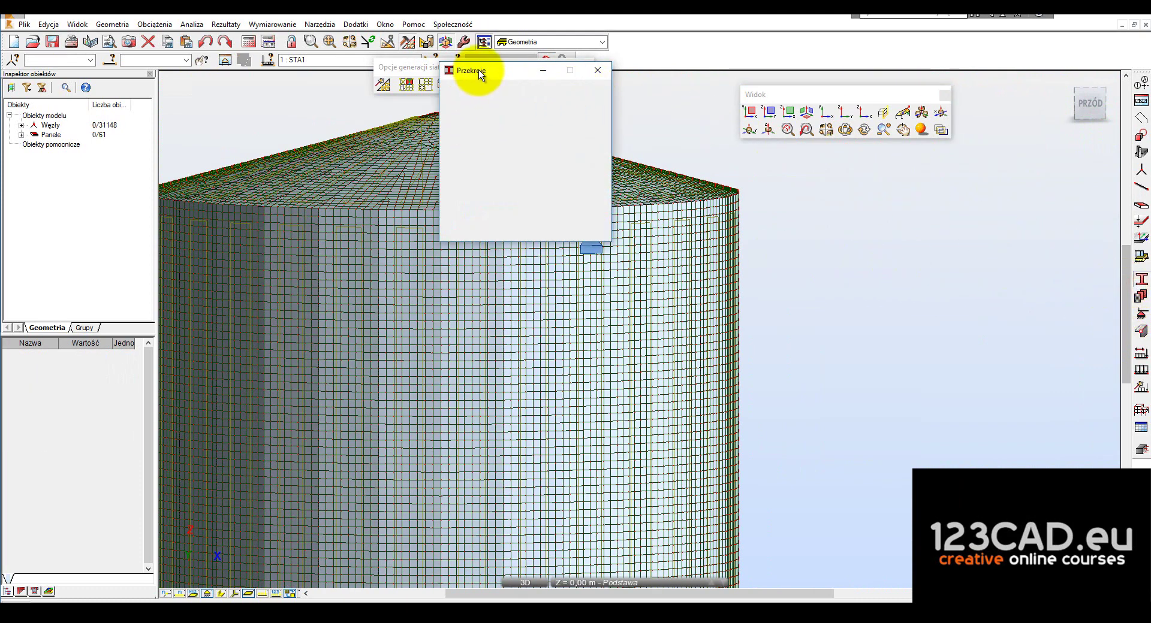
Create parametric T-section T100x100 (b 10, hw 9, tw 1, tf 1 cm) and make it current
click(841, 164)
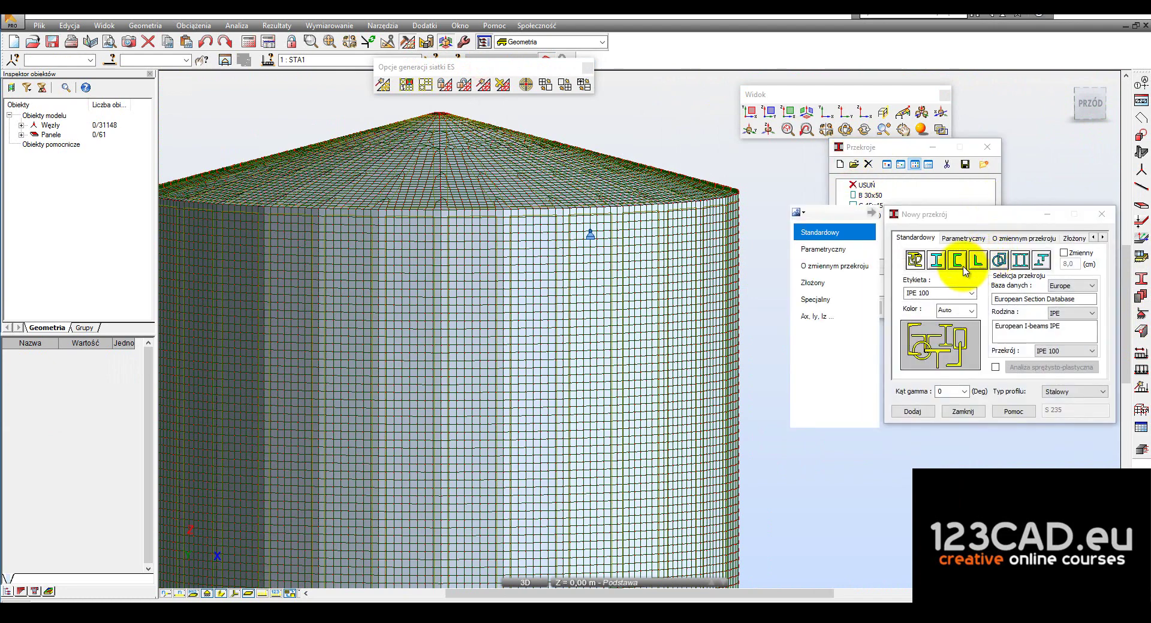
click(965, 240)
click(1046, 263)
text(10)
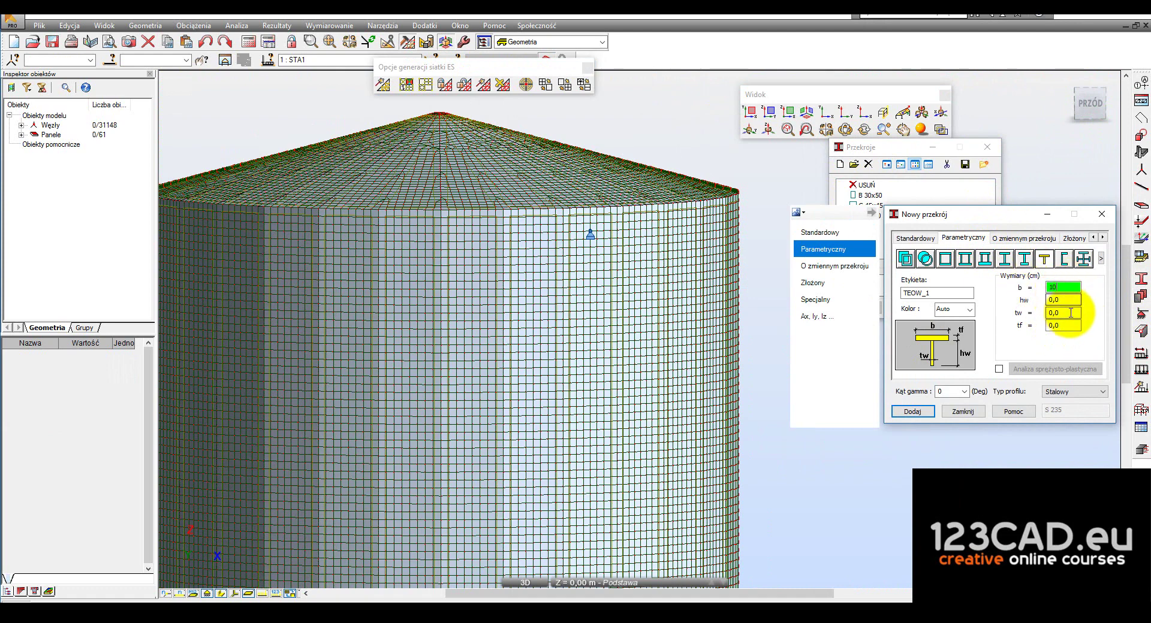
click(1061, 313)
text(1)
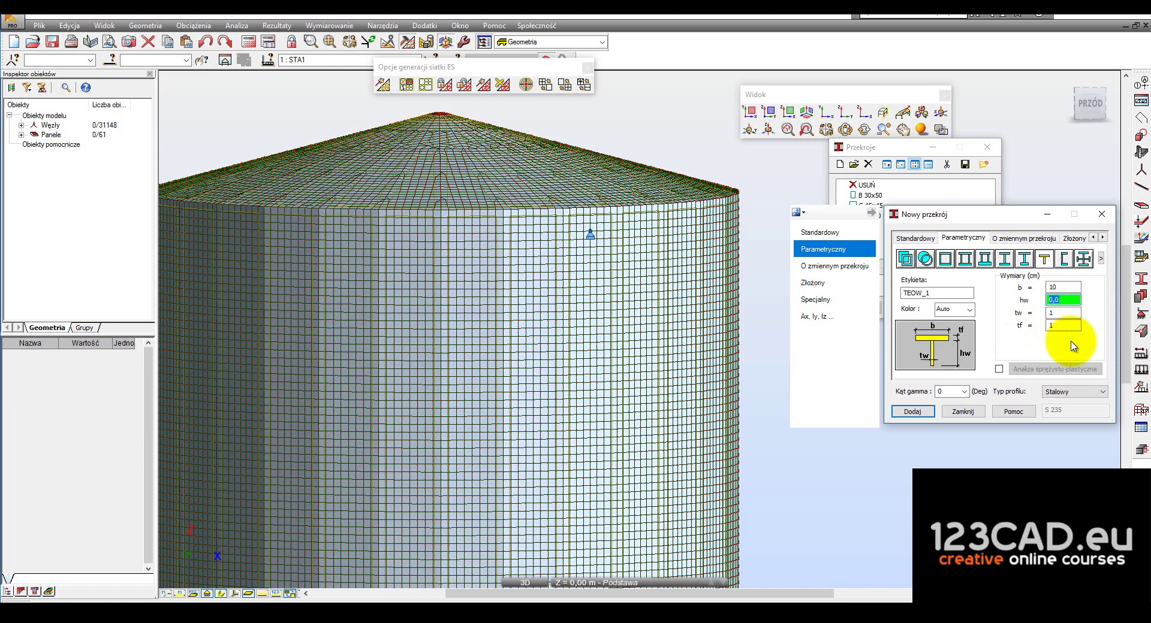
text(9)
double_click(933, 292)
text(T100x100)
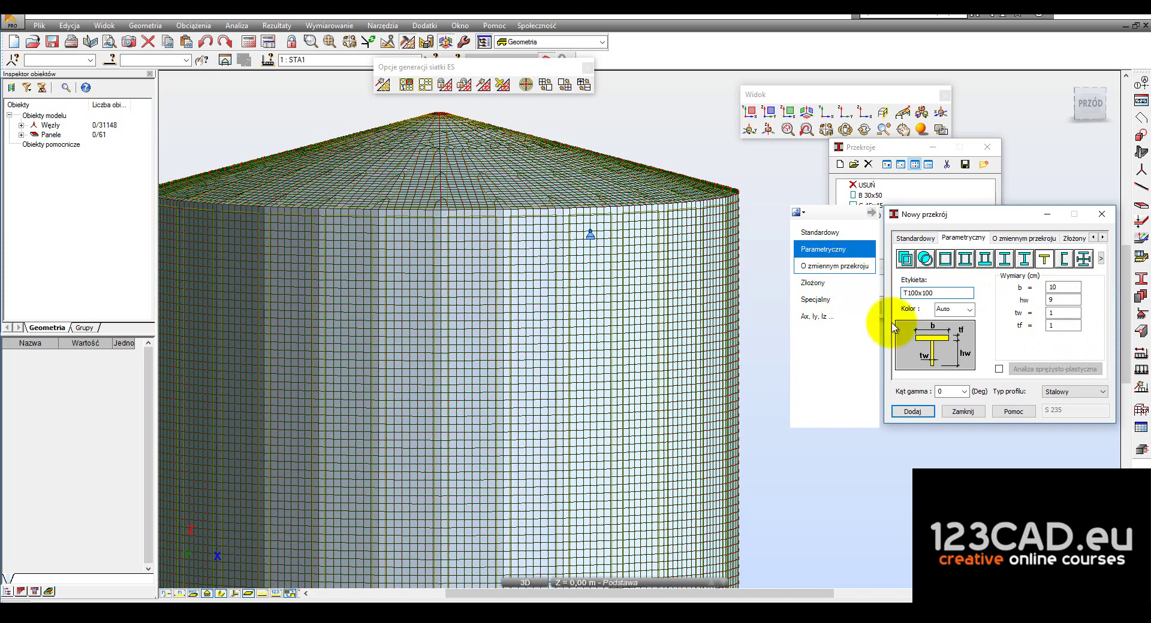
click(912, 411)
click(957, 410)
click(872, 226)
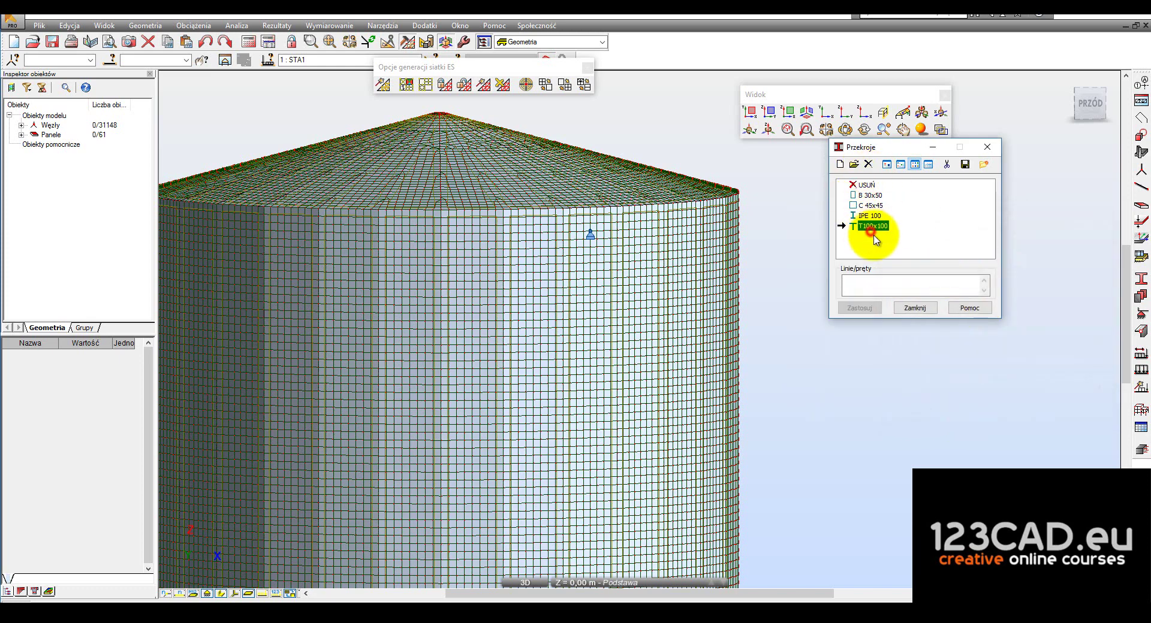
Draw a vertical 1.40 m T100x100 bar down the tank wall
click(1140, 185)
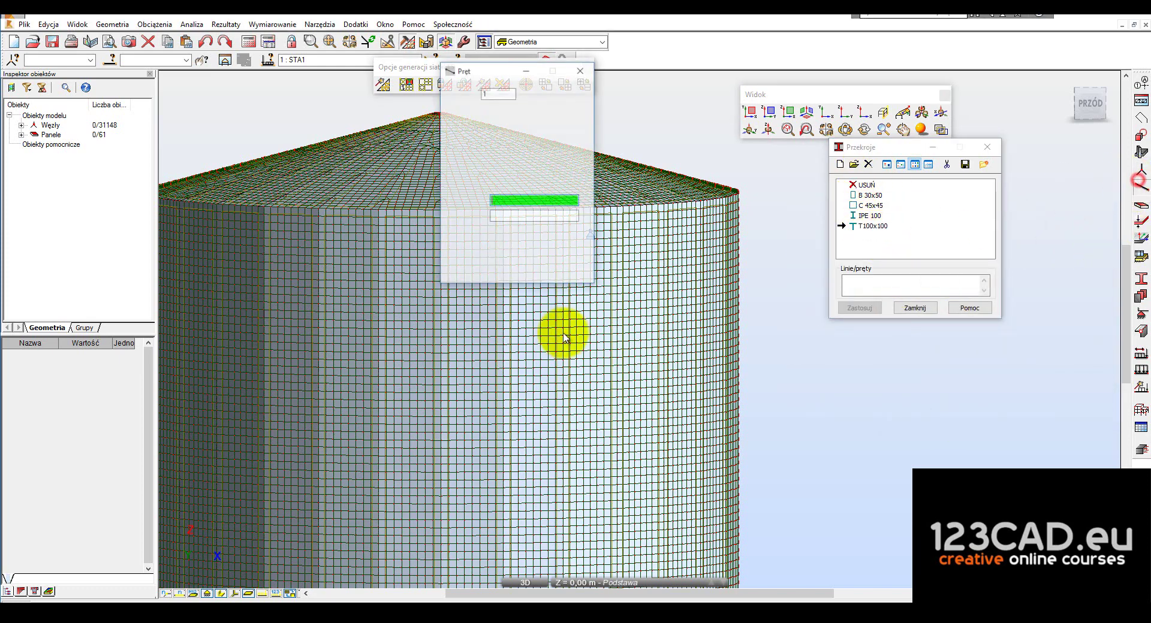
click(483, 73)
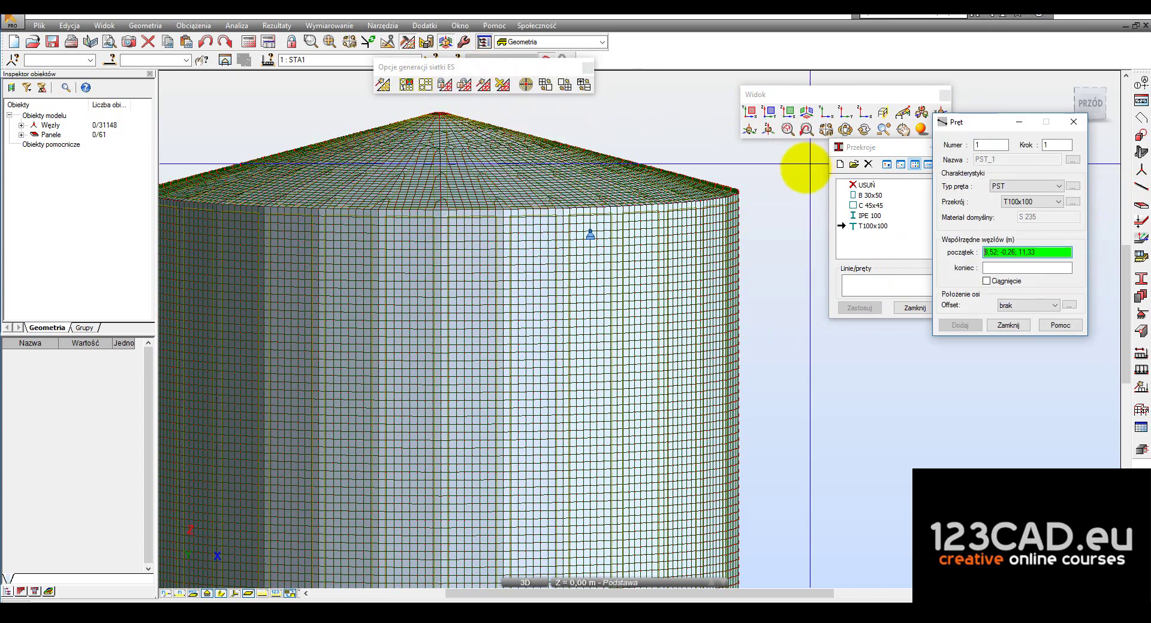
scroll(594, 233, up, 3)
click(604, 209)
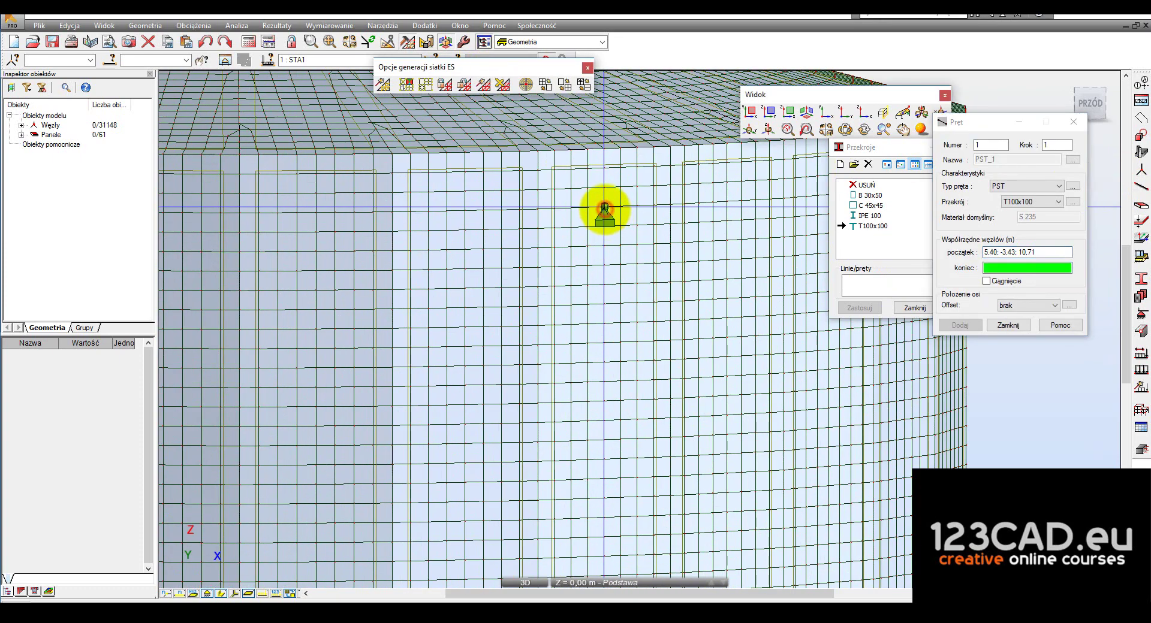
scroll(605, 209, down, 1)
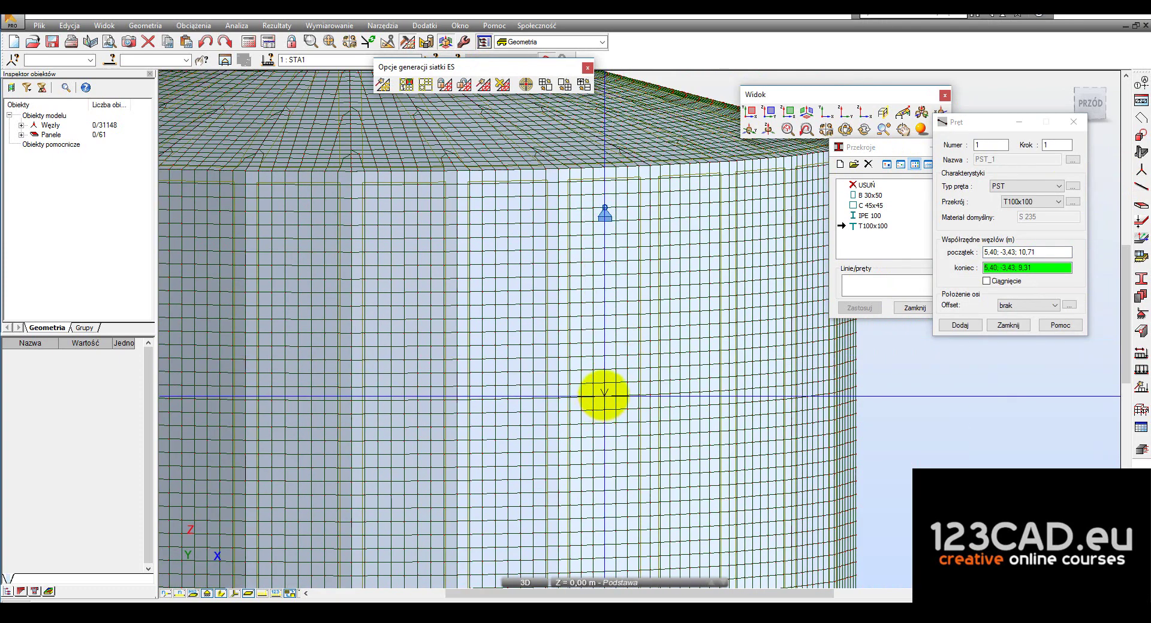
click(605, 394)
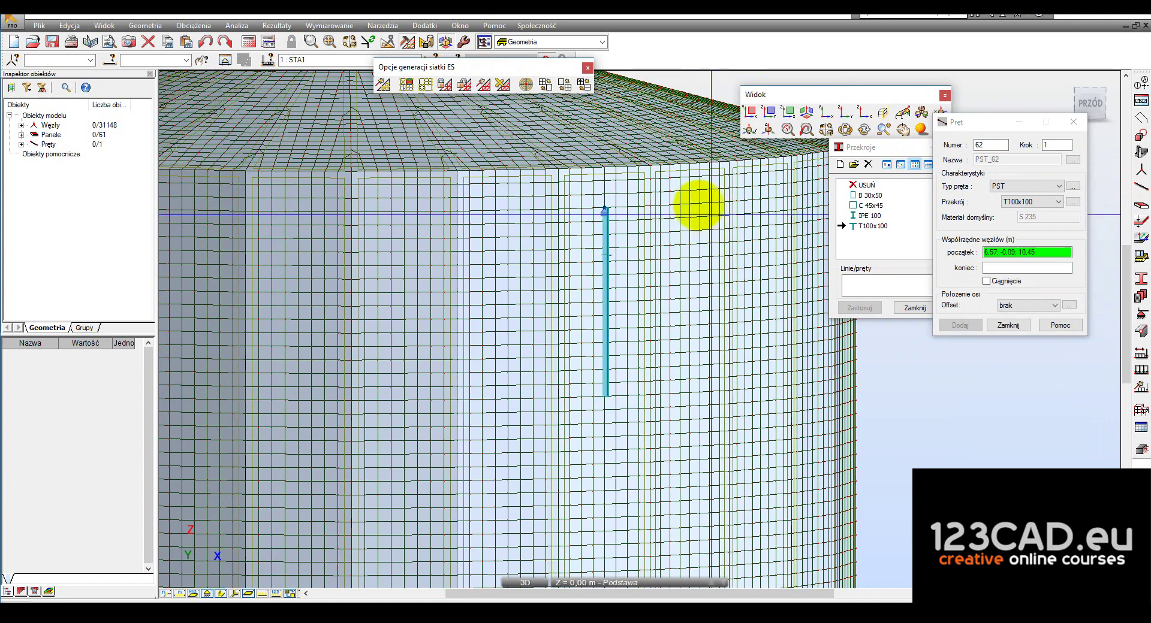
Select the wall panel and the new stiffener bar and show only that selection
click(845, 129)
mouse_move(592, 283)
mouse_down()
mouse_move(683, 283)
mouse_move(617, 193)
mouse_up()
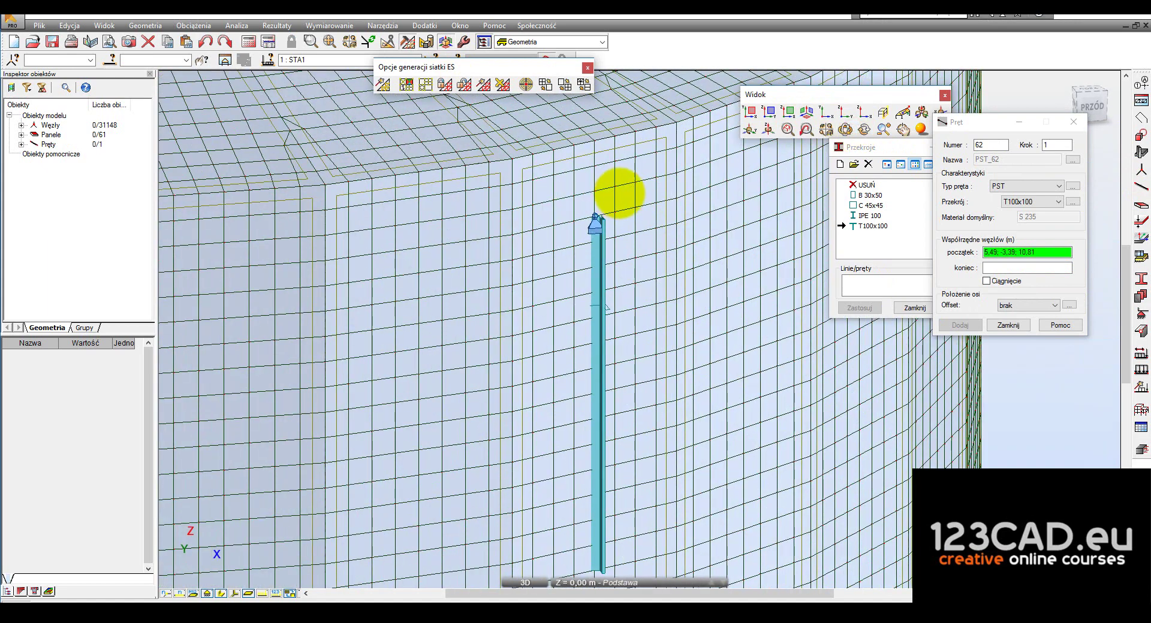
right_click(659, 201)
click(647, 221)
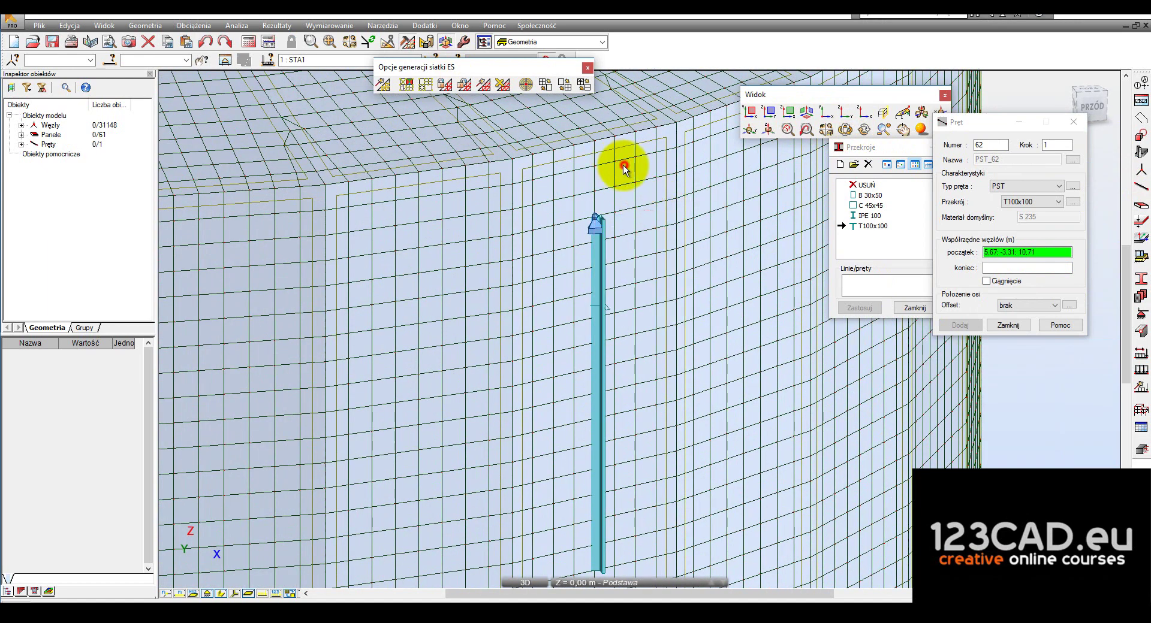
click(623, 169)
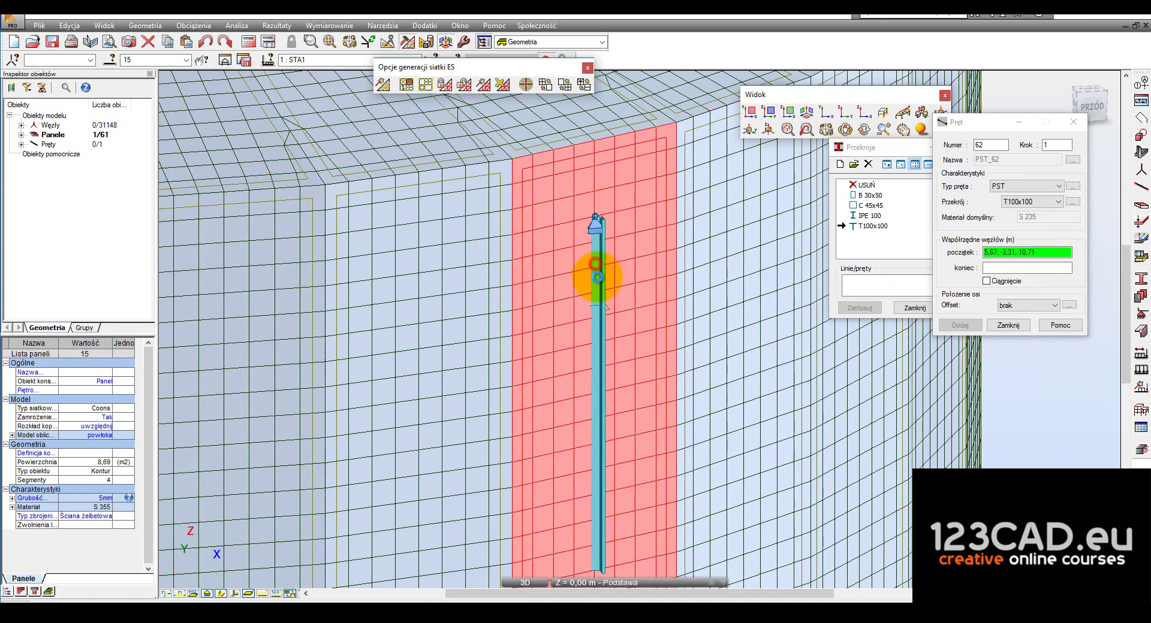
click(596, 276)
scroll(602, 251, up, 2)
click(598, 252)
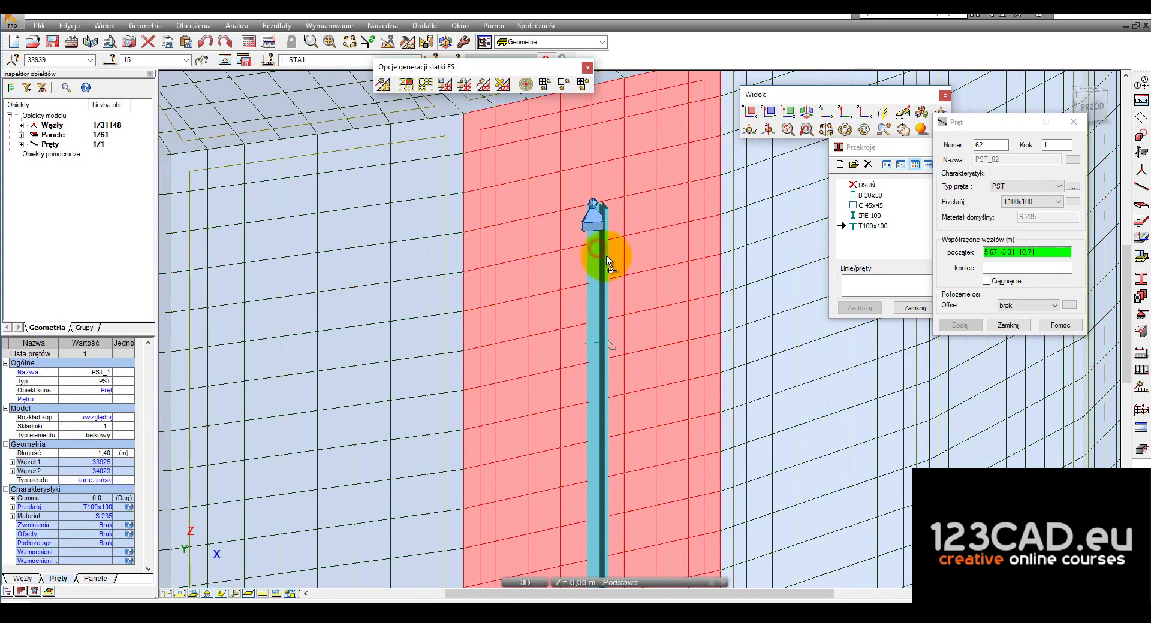
click(226, 59)
Display the isolated panel at an oblique angle with its FE mesh hidden and Sections closed
click(729, 293)
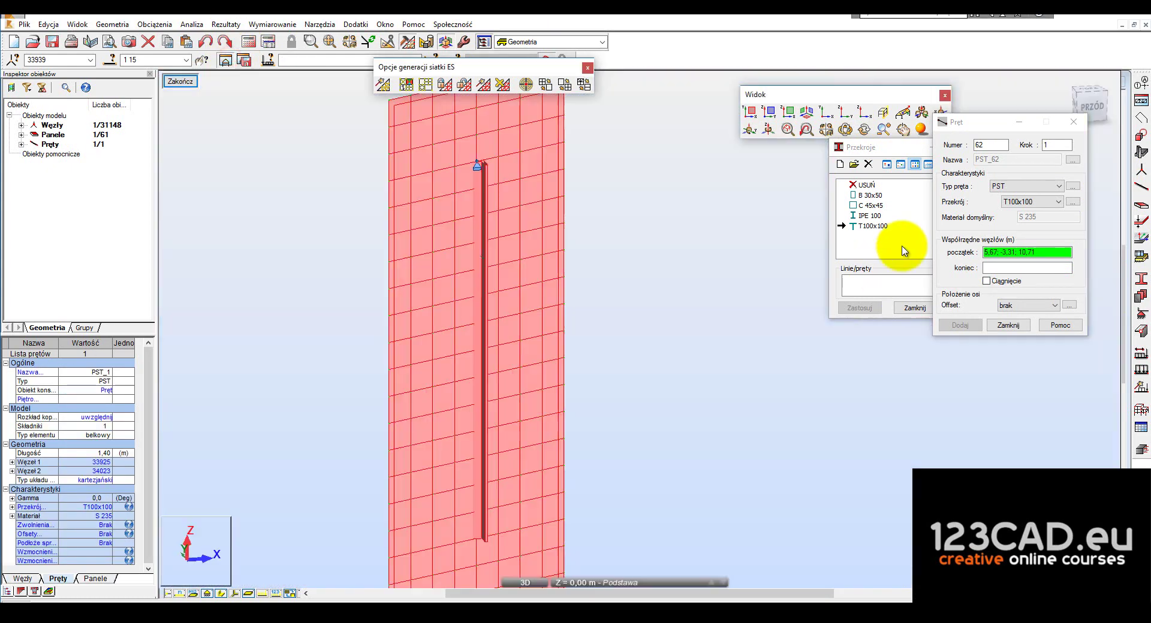
scroll(773, 303, down, 3)
mouse_move(521, 177)
middle_down()
mouse_move(719, 256)
mouse_move(709, 281)
middle_up()
click(953, 393)
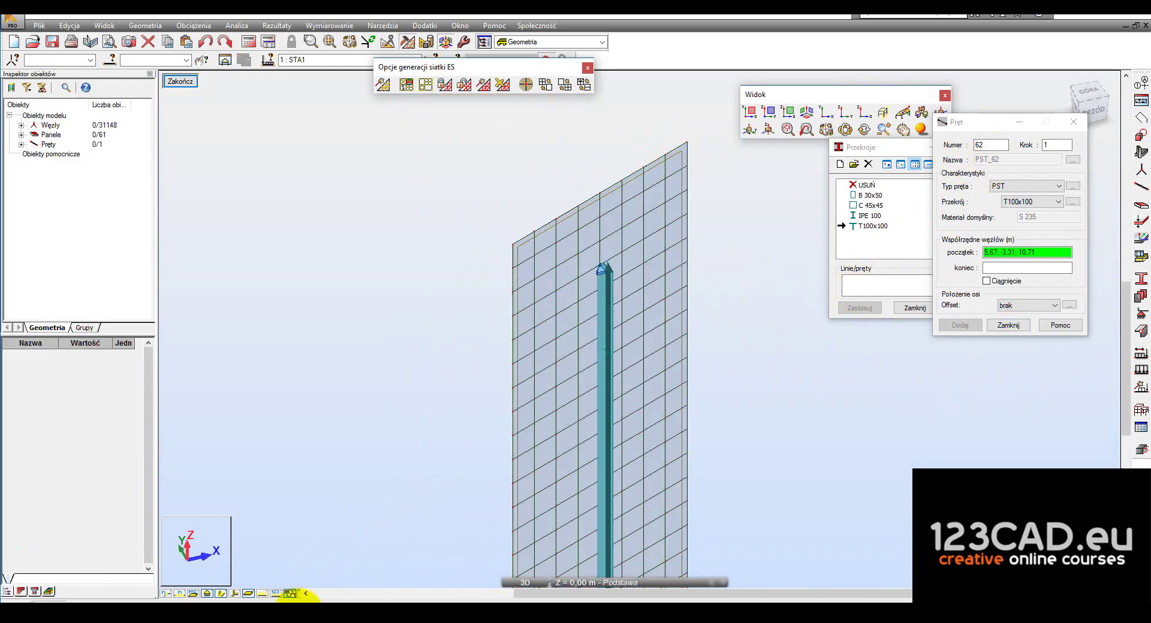
click(291, 594)
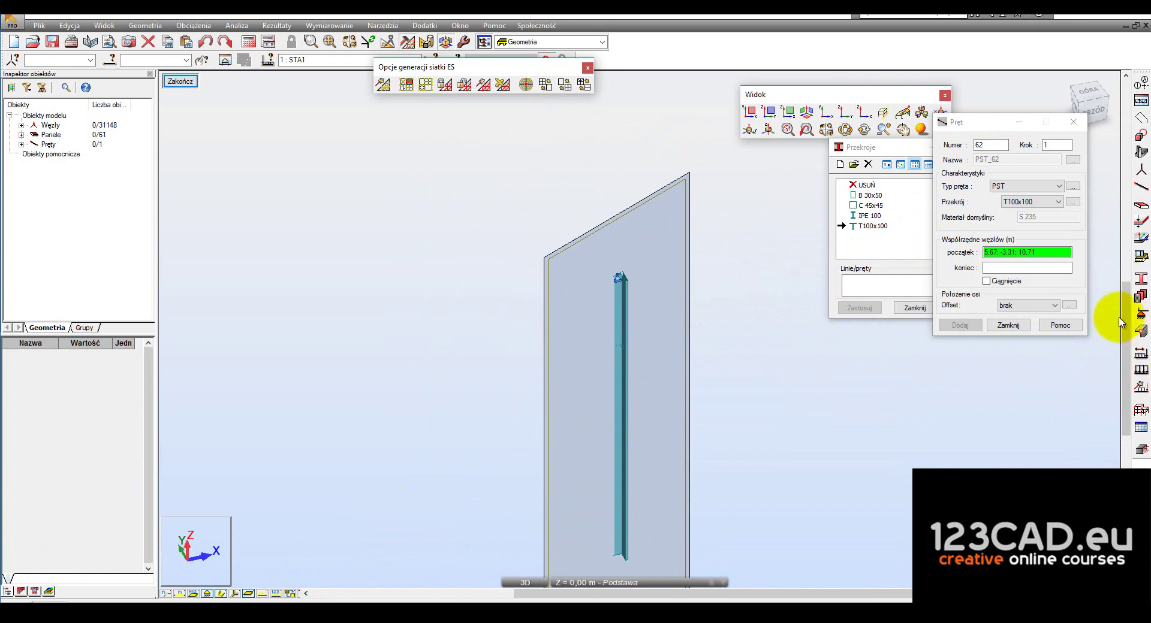
click(1141, 278)
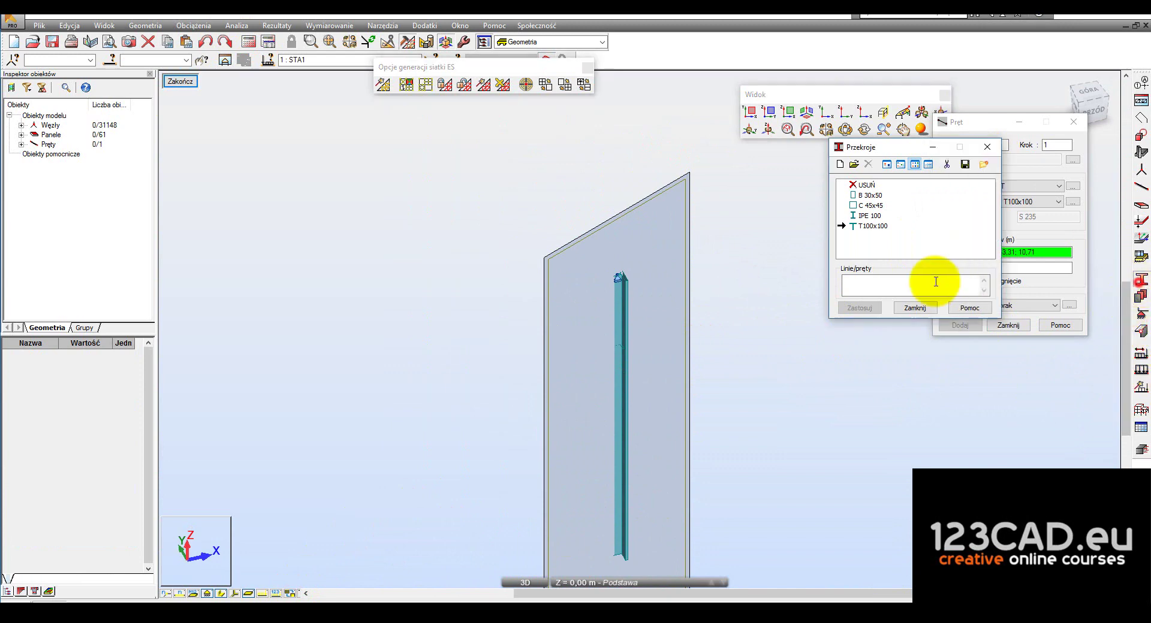
click(987, 146)
Set the stiffener bar's Gamma angle to Ustawienie, using the panel's top edge as reference
click(1141, 410)
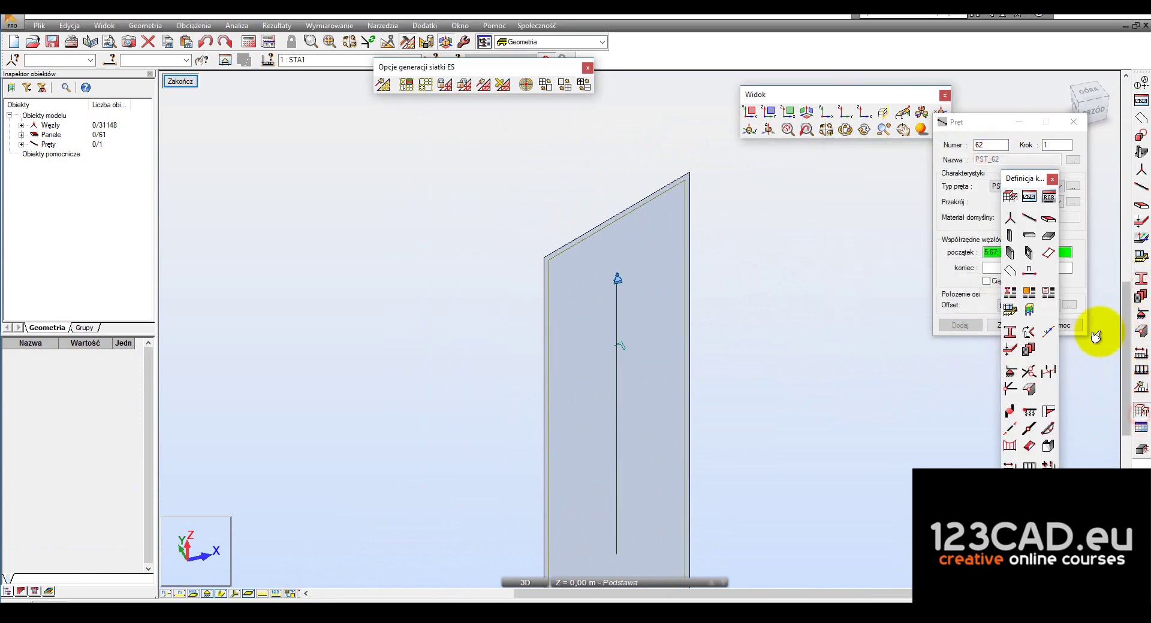
click(1028, 332)
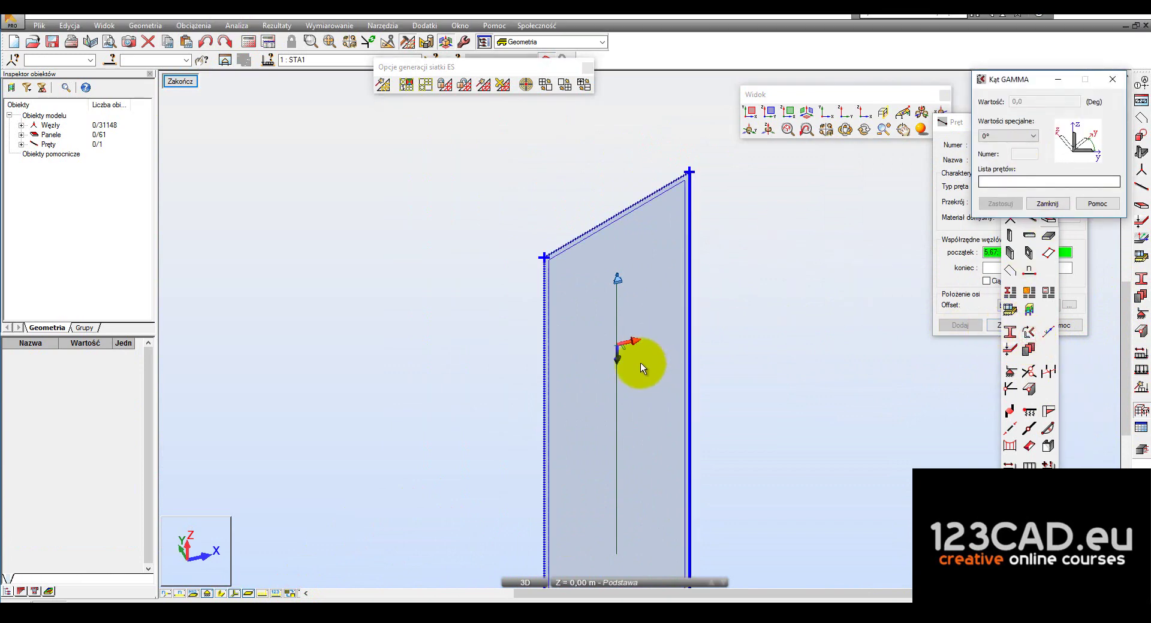
scroll(640, 362, up, 3)
right_click(796, 319)
click(784, 339)
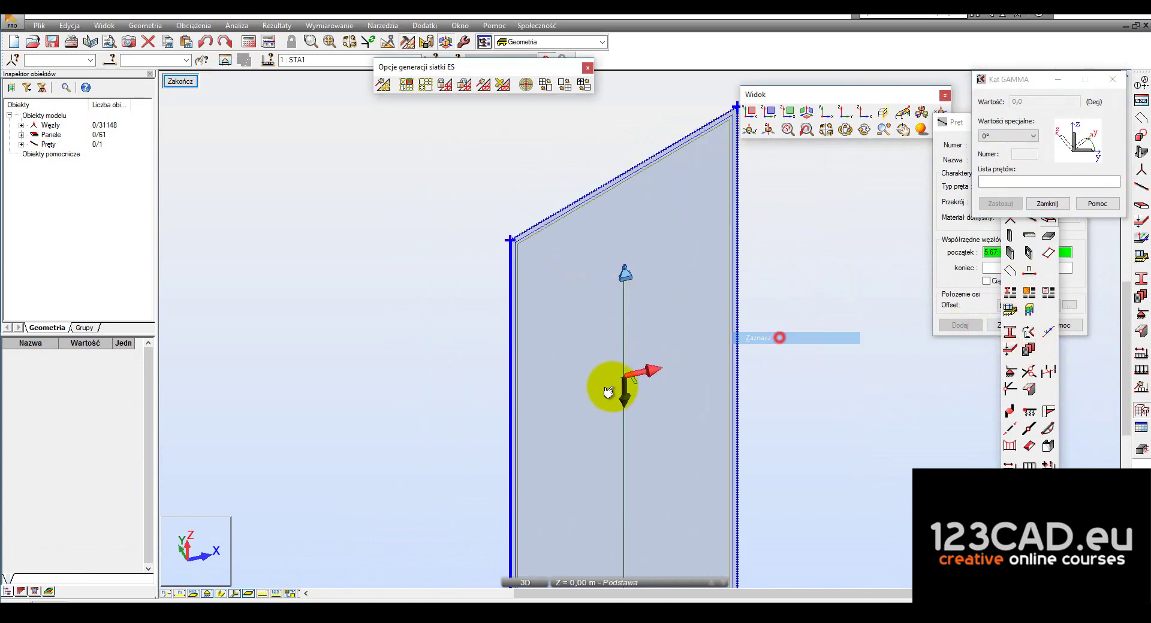
click(623, 356)
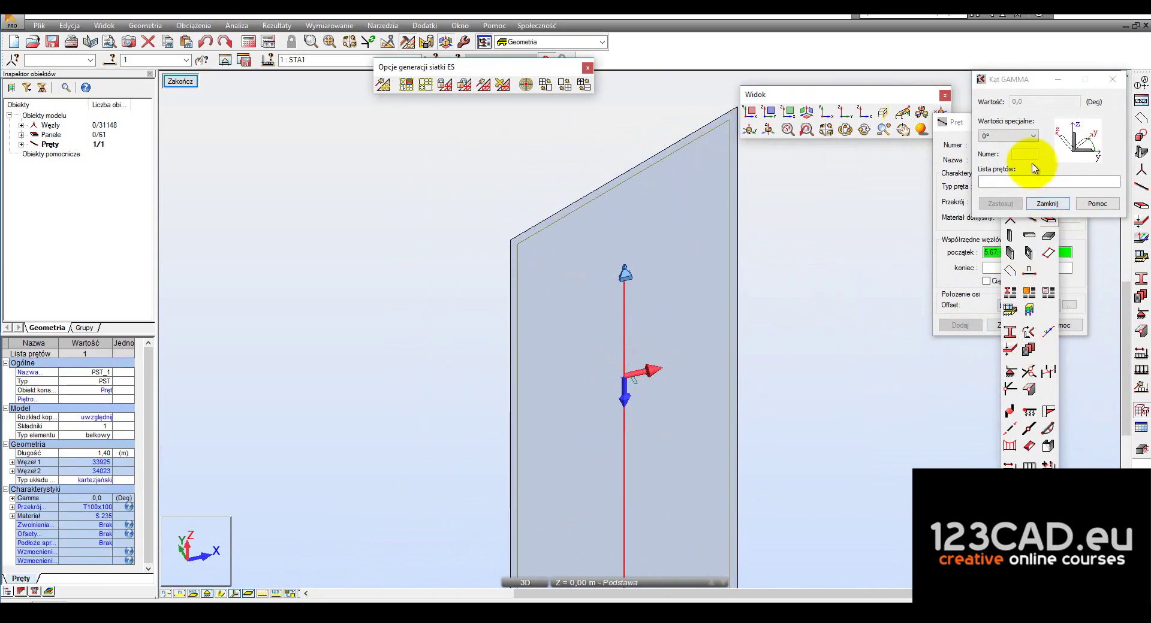
click(1013, 136)
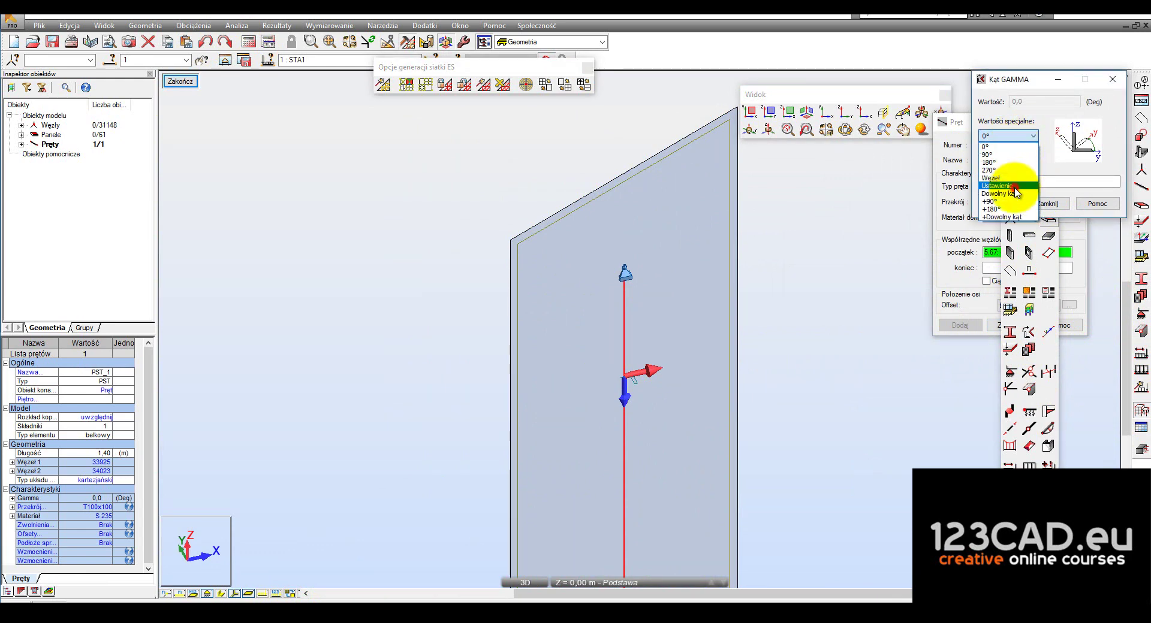
click(1013, 186)
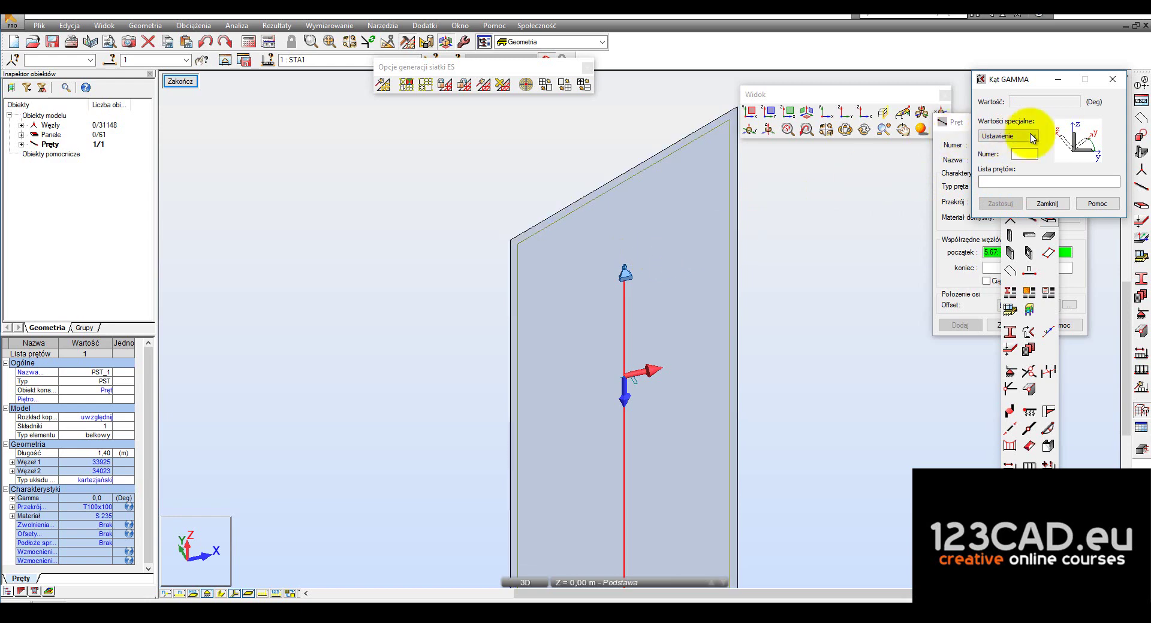
click(558, 225)
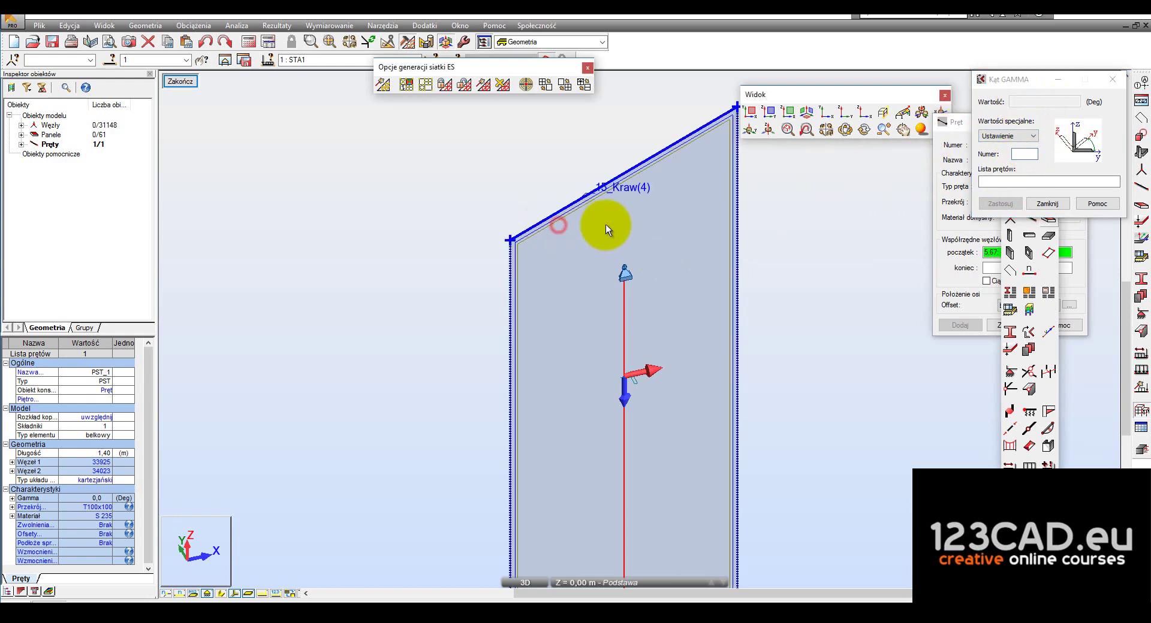
click(1029, 204)
Draw a temporary top beam along the wall panel's top edge, then return to selection mode
click(1142, 193)
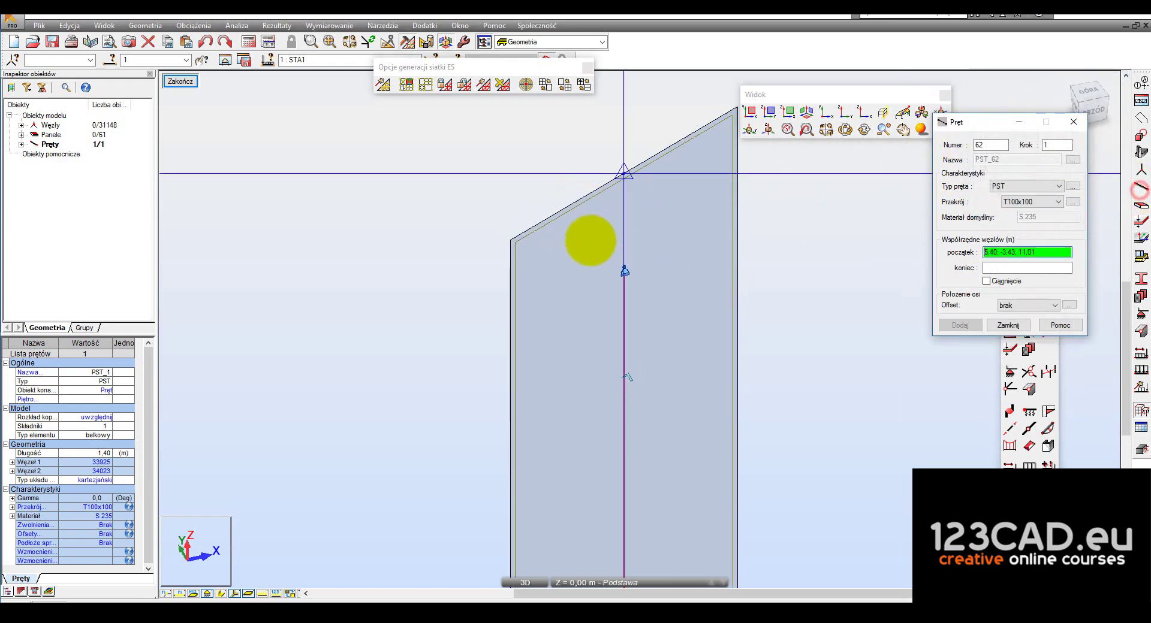
middle_drag(480, 246, 419, 288)
click(703, 136)
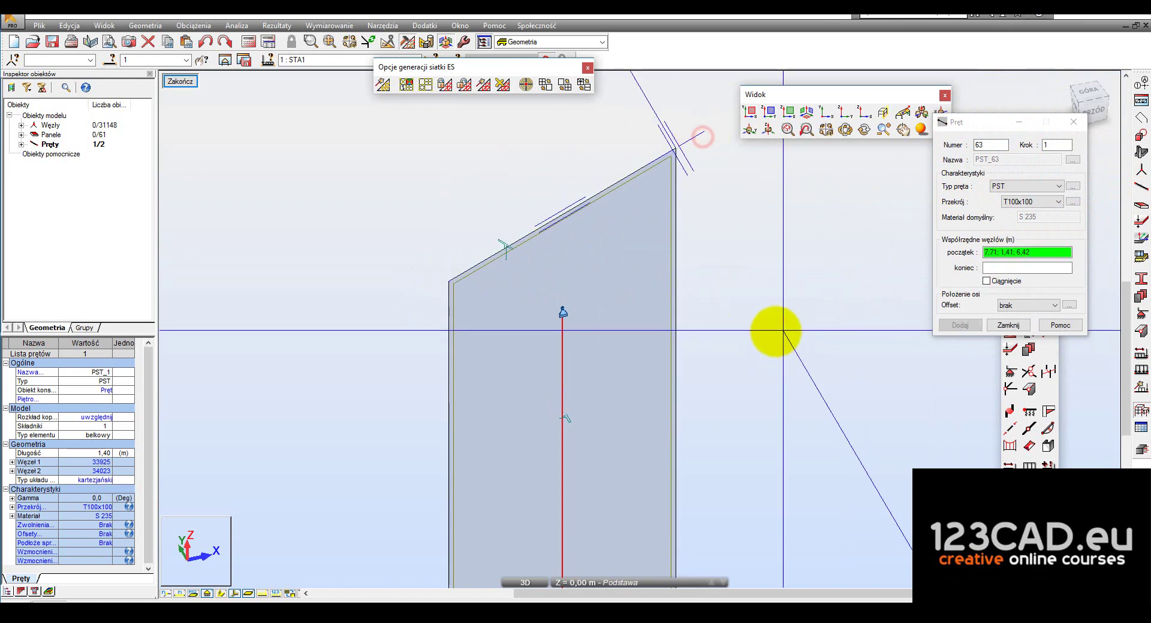
click(220, 592)
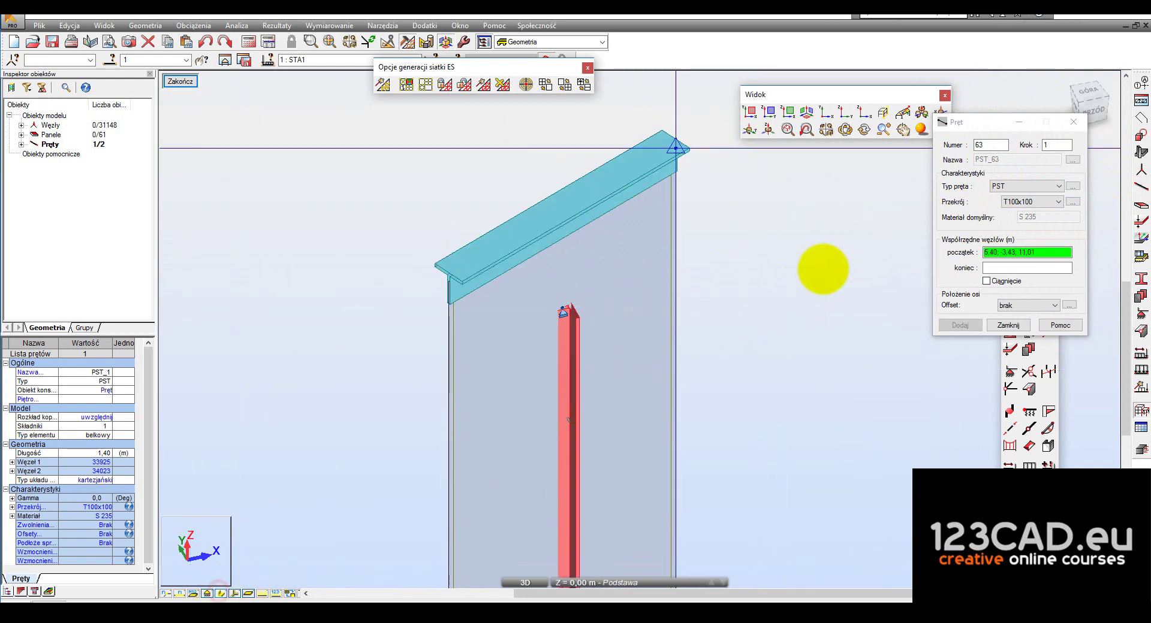
right_click(822, 266)
click(812, 289)
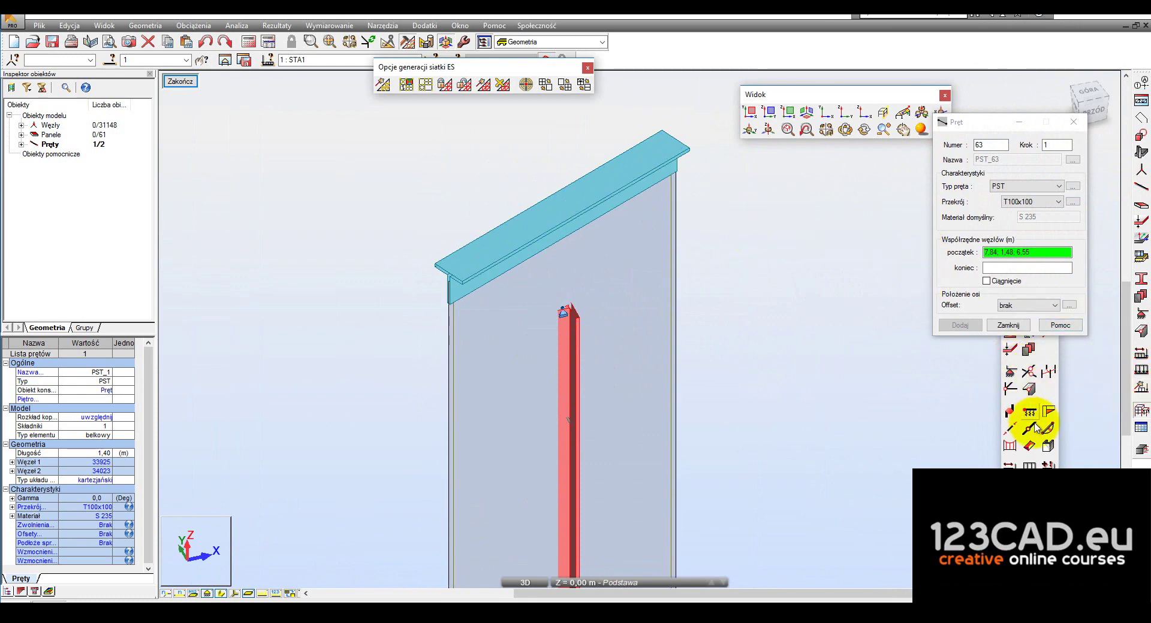
Set the stiffener's gamma angle by orientation toward beam 62, then hide the wall panels
click(1069, 122)
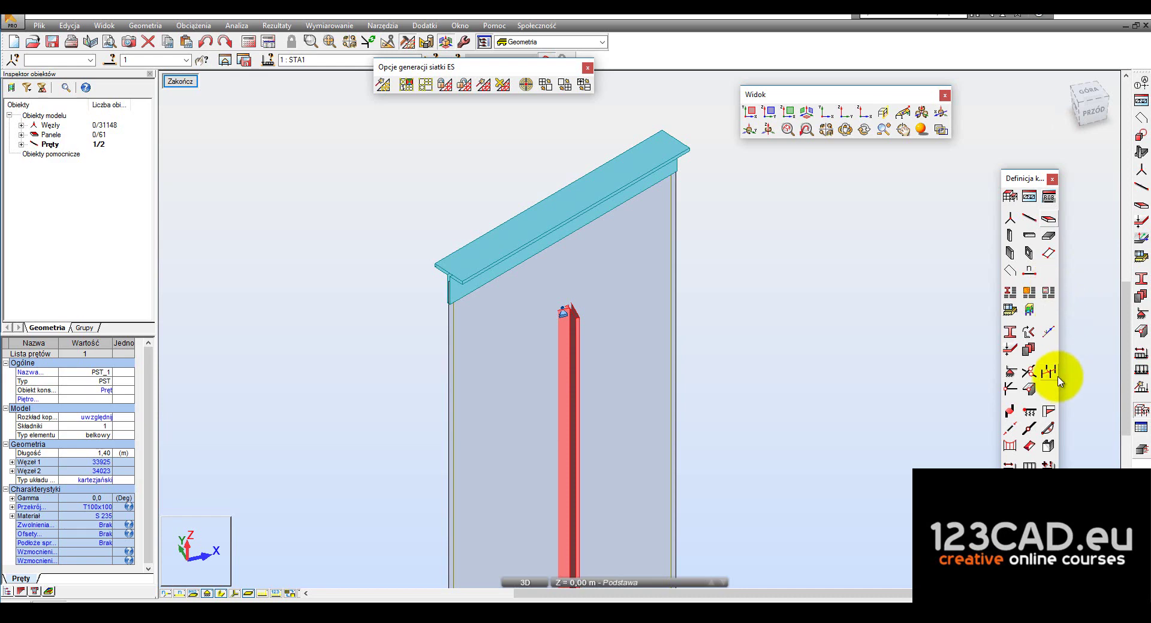
click(1028, 331)
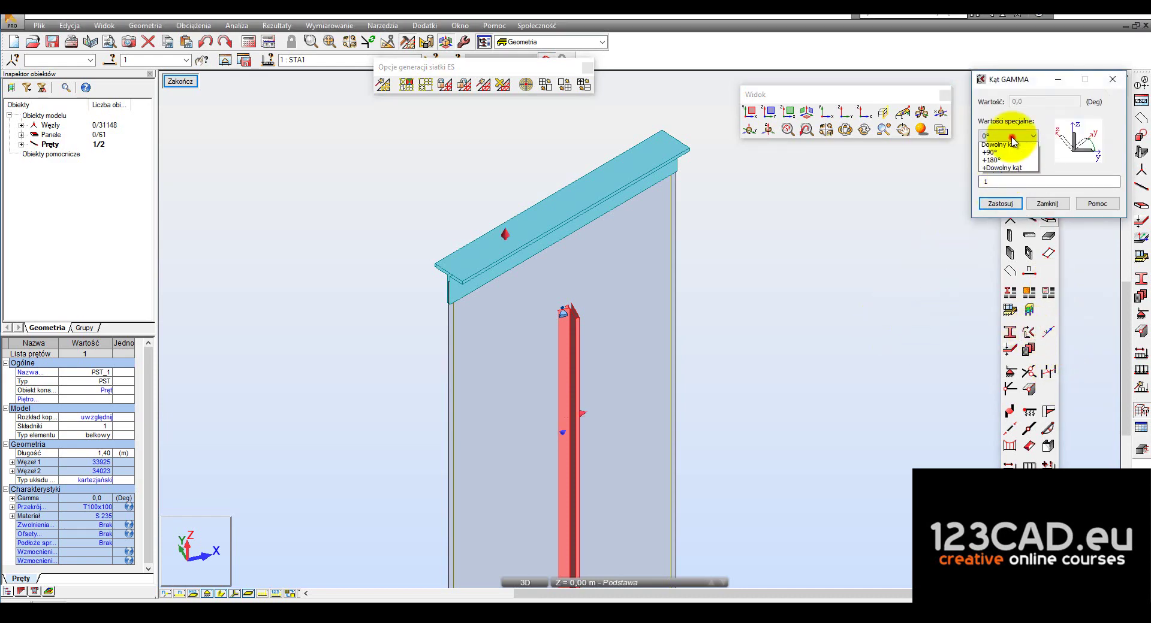
click(1002, 176)
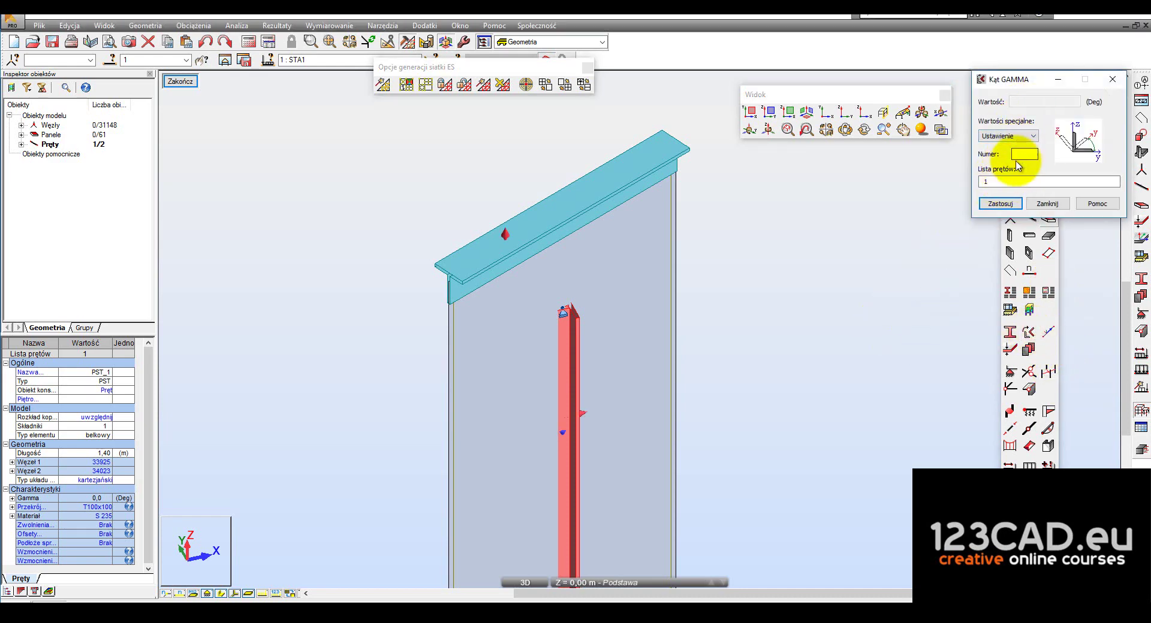
click(606, 180)
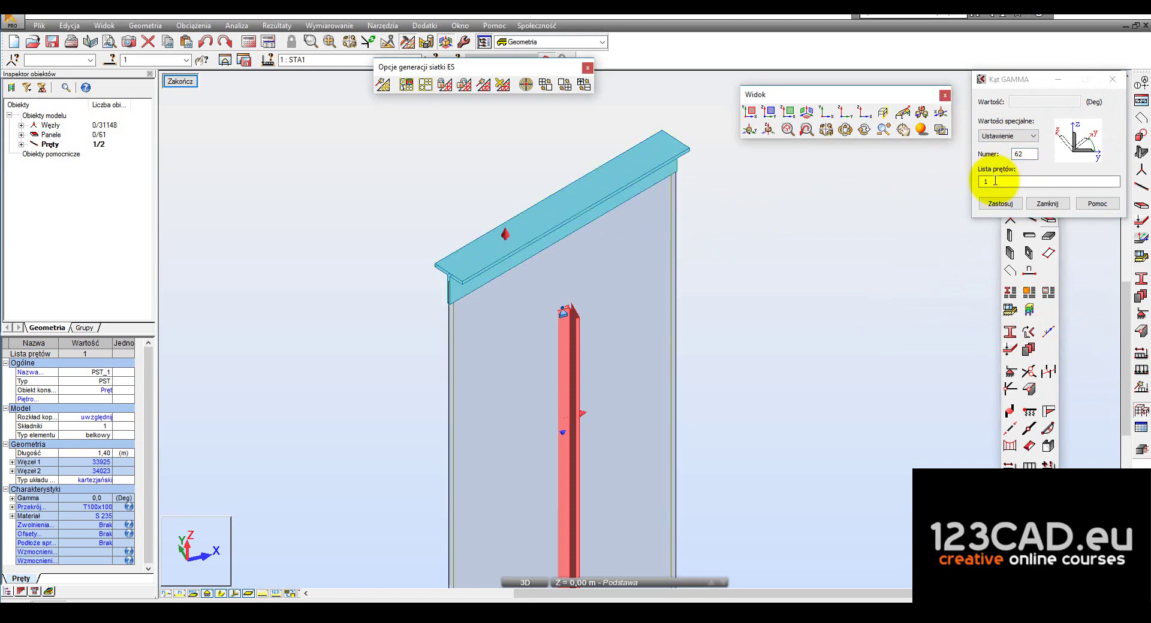
click(1000, 203)
scroll(594, 384, up, 2)
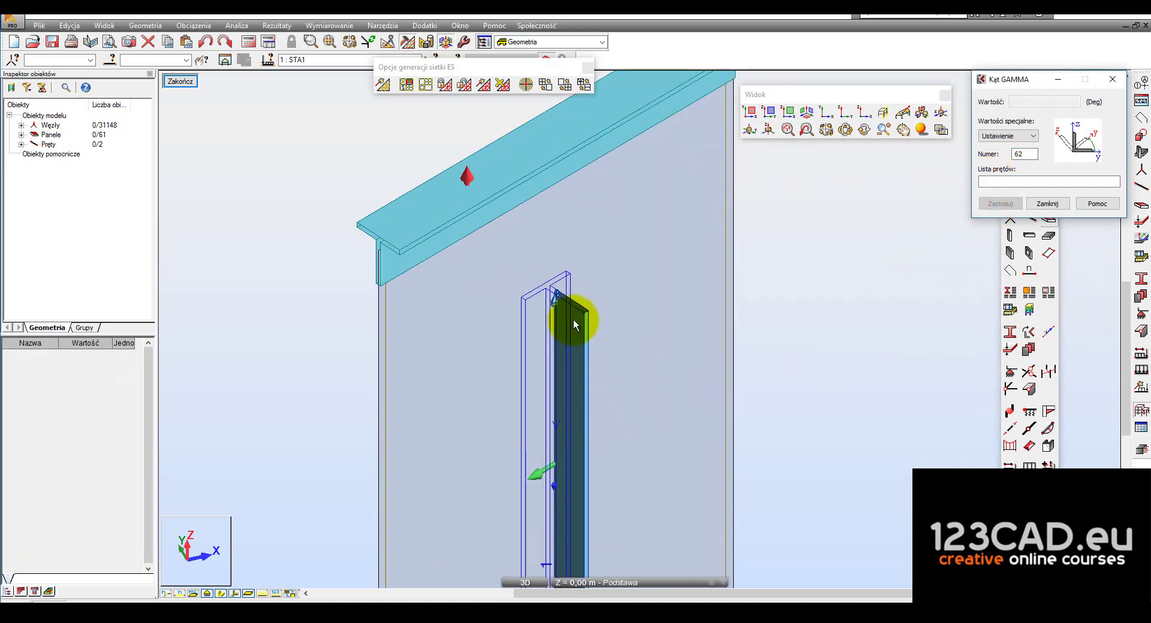
scroll(624, 292, down, 3)
click(1047, 203)
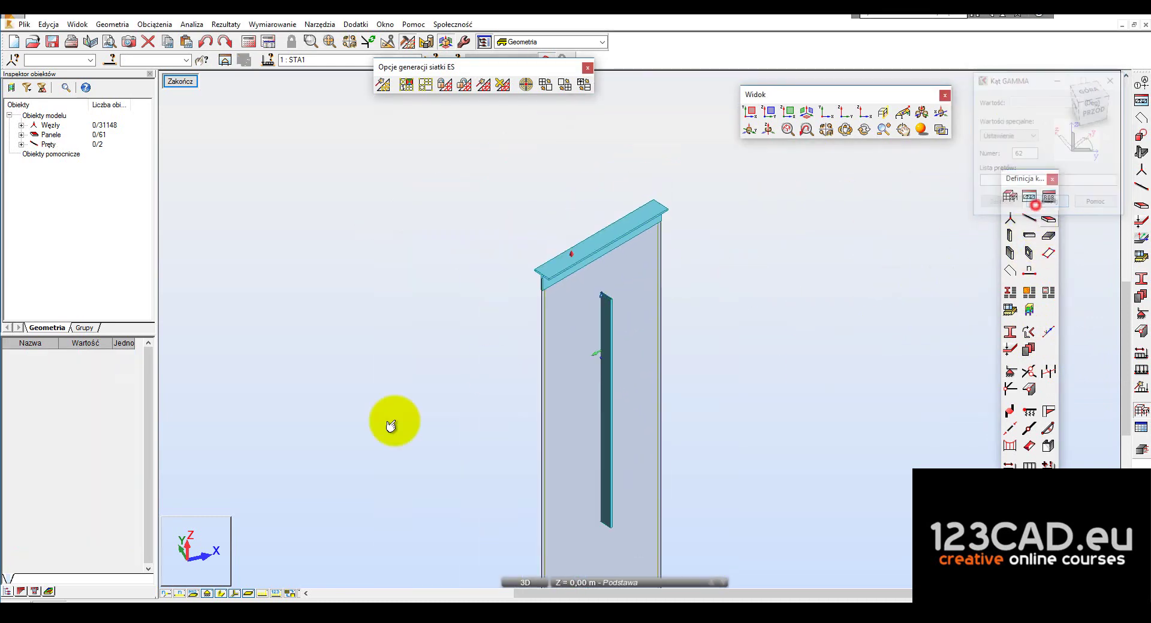
click(261, 593)
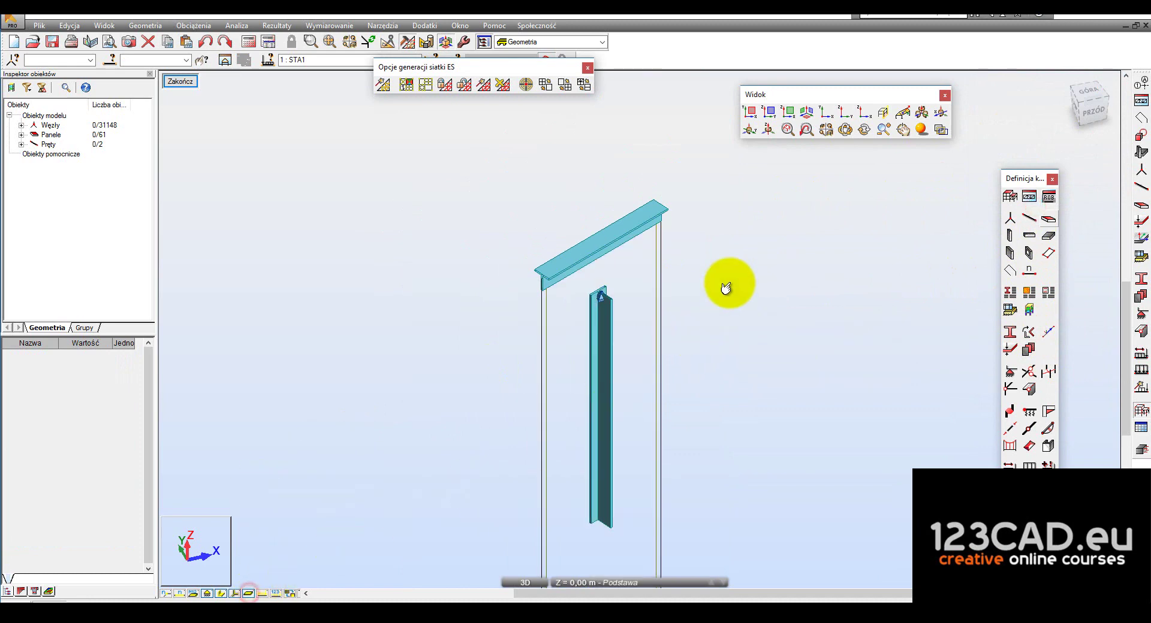
scroll(681, 243, up, 2)
Delete the temporary top beam PST_62, finish editing and show the wall panels again
click(560, 242)
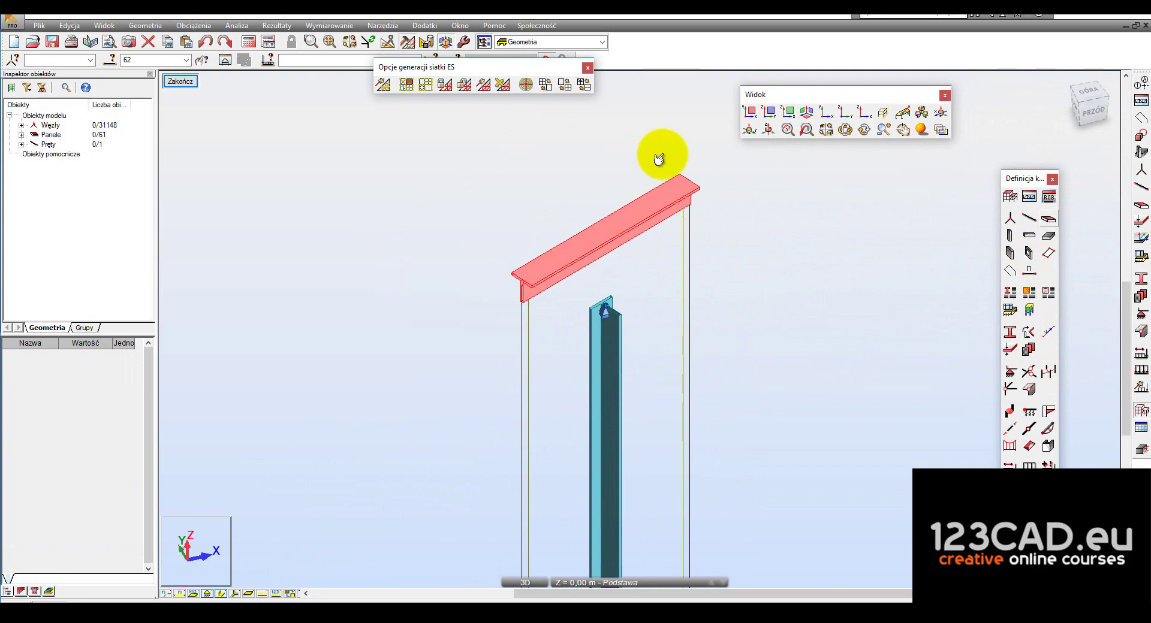
key(Delete)
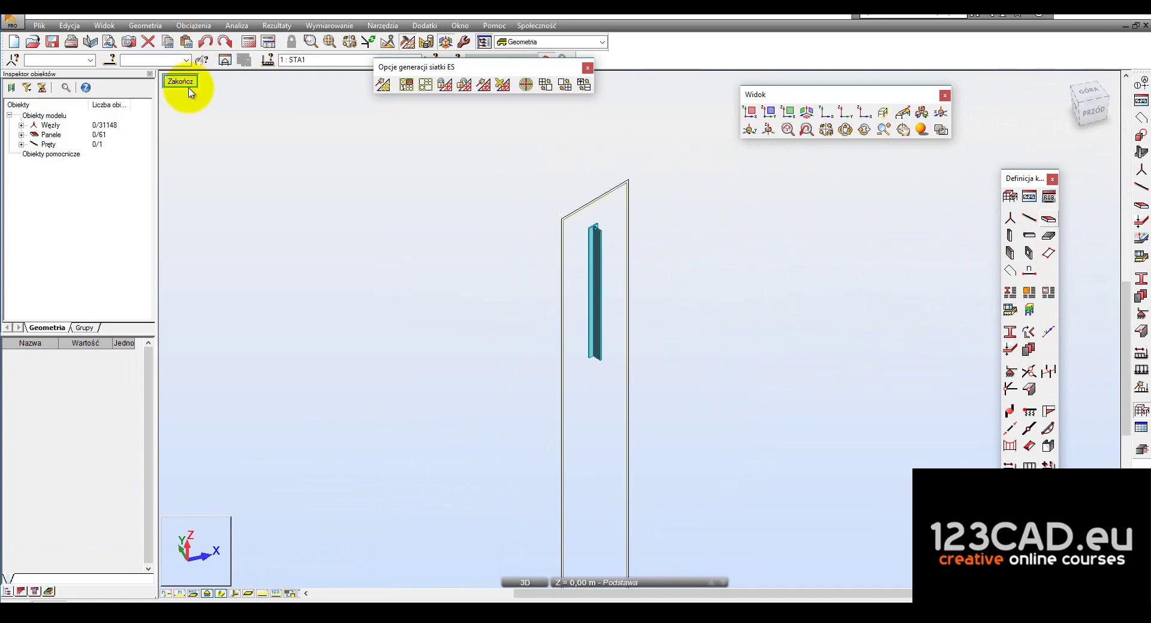
click(186, 86)
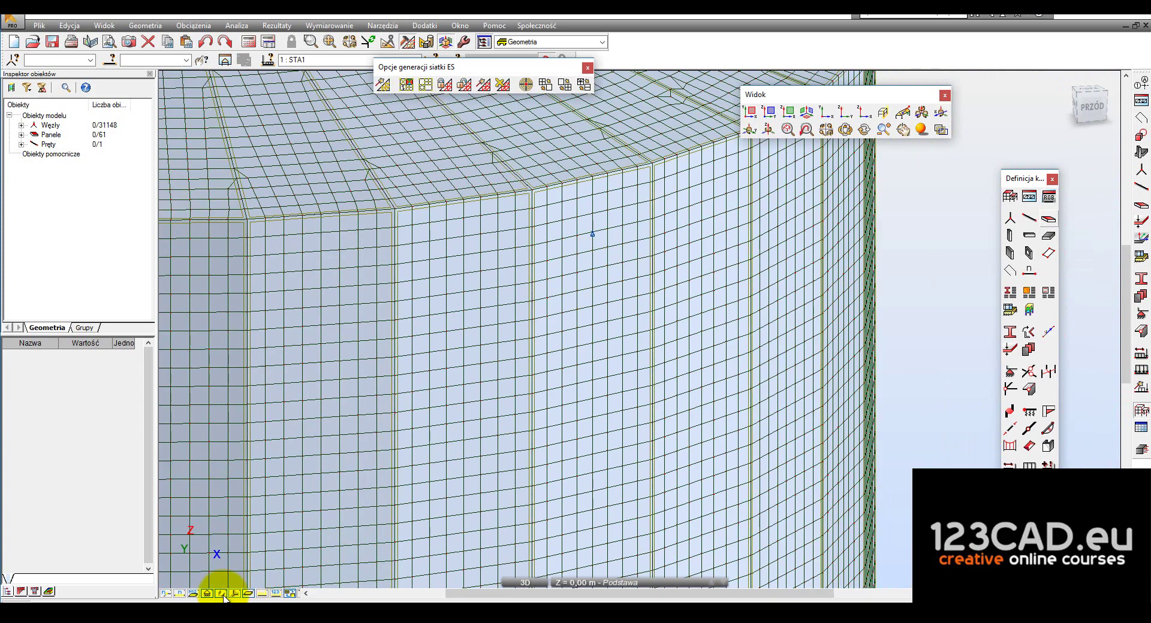
click(223, 594)
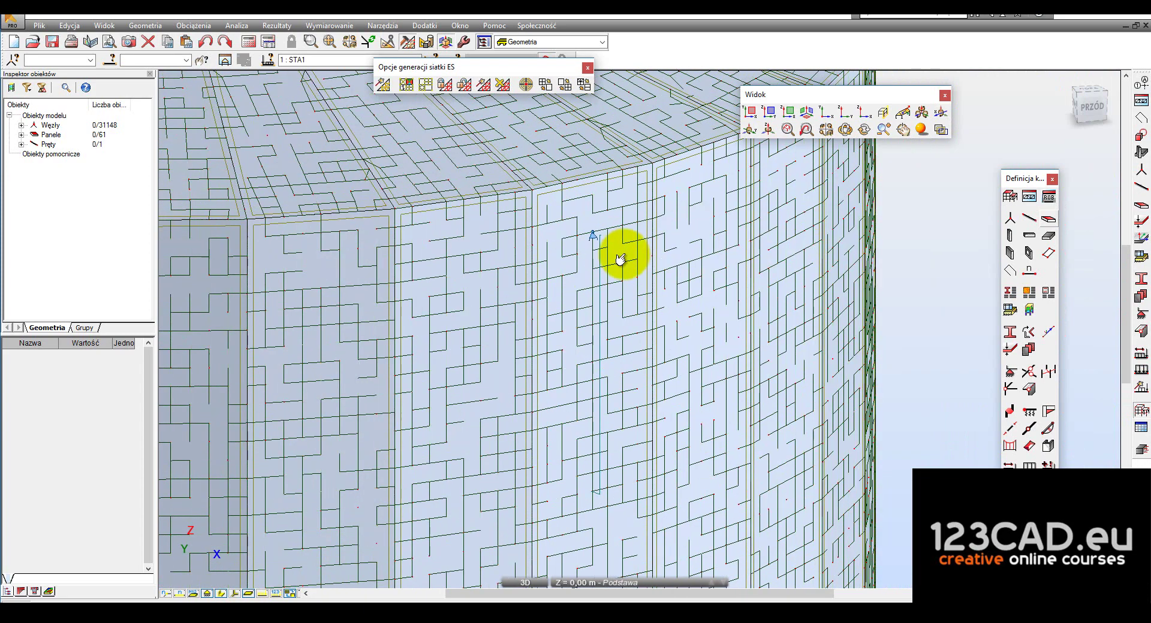
Select the vertical stiffener together with its two surrounding wall panels
click(597, 271)
scroll(659, 285, down, 3)
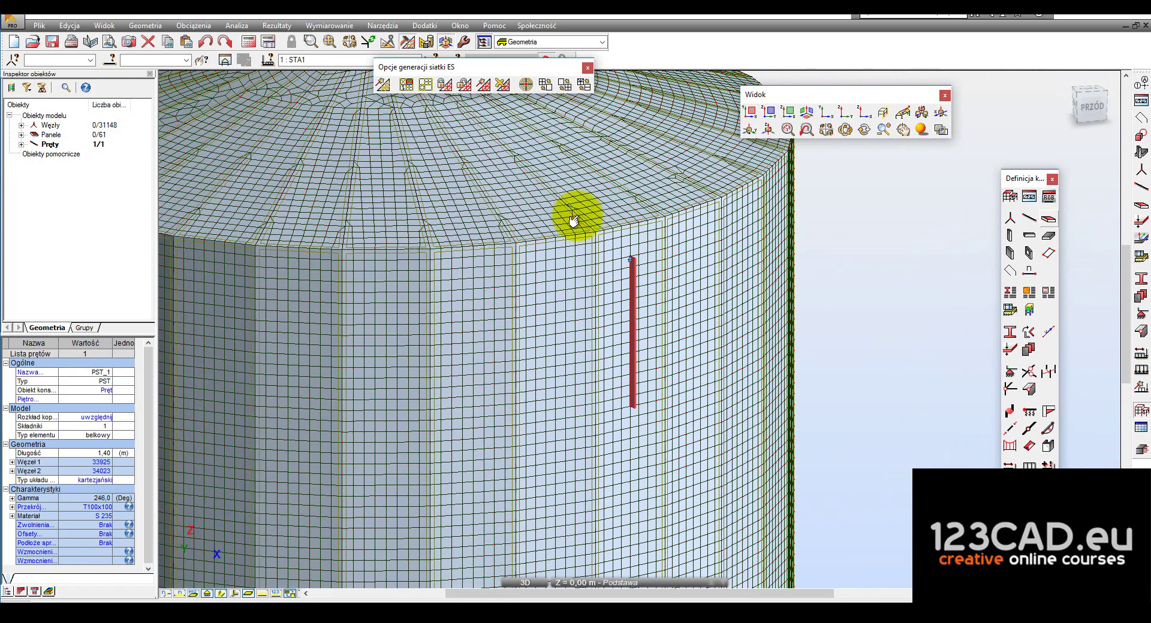
scroll(578, 219, up, 2)
ctrl+click(663, 311)
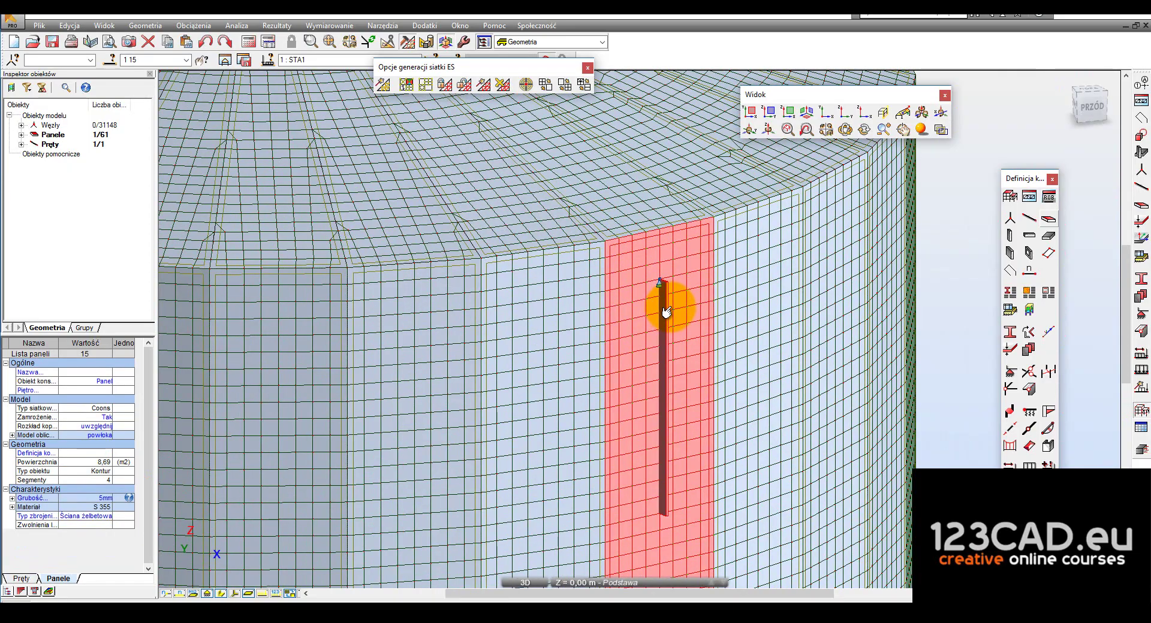
scroll(666, 312, down, 3)
scroll(732, 360, down, 2)
mouse_move(619, 386)
shift+middle_down()
mouse_move(712, 394)
mouse_move(684, 408)
shift+middle_up()
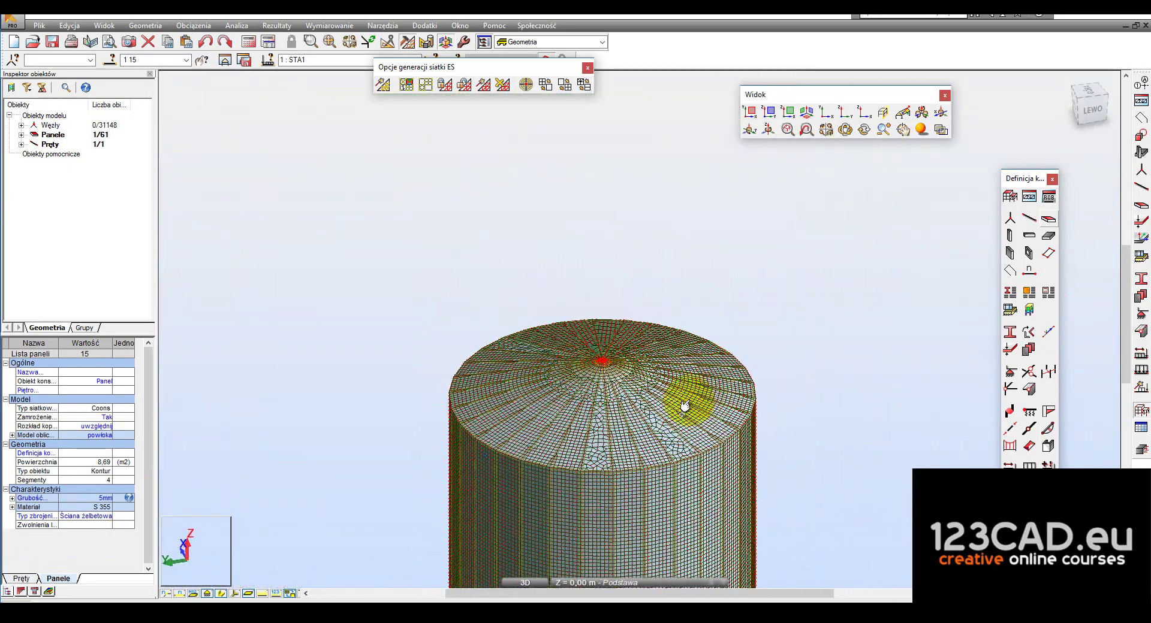
scroll(690, 360, up, 2)
scroll(617, 314, up, 3)
scroll(609, 326, up, 3)
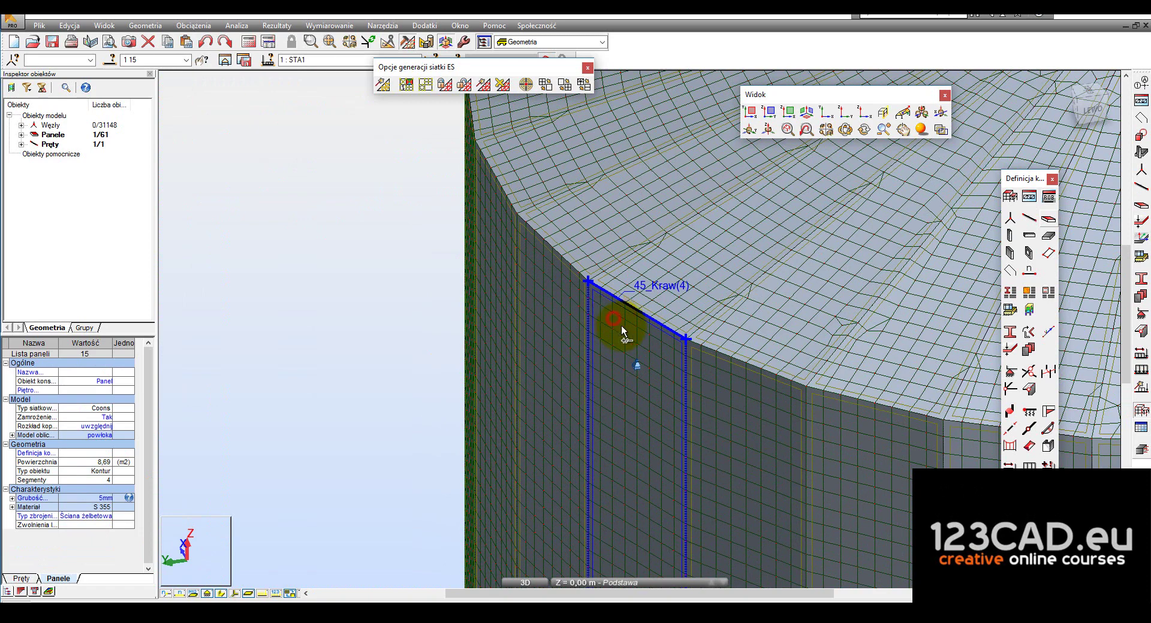
ctrl+click(640, 358)
scroll(638, 359, up, 2)
scroll(675, 418, up, 1)
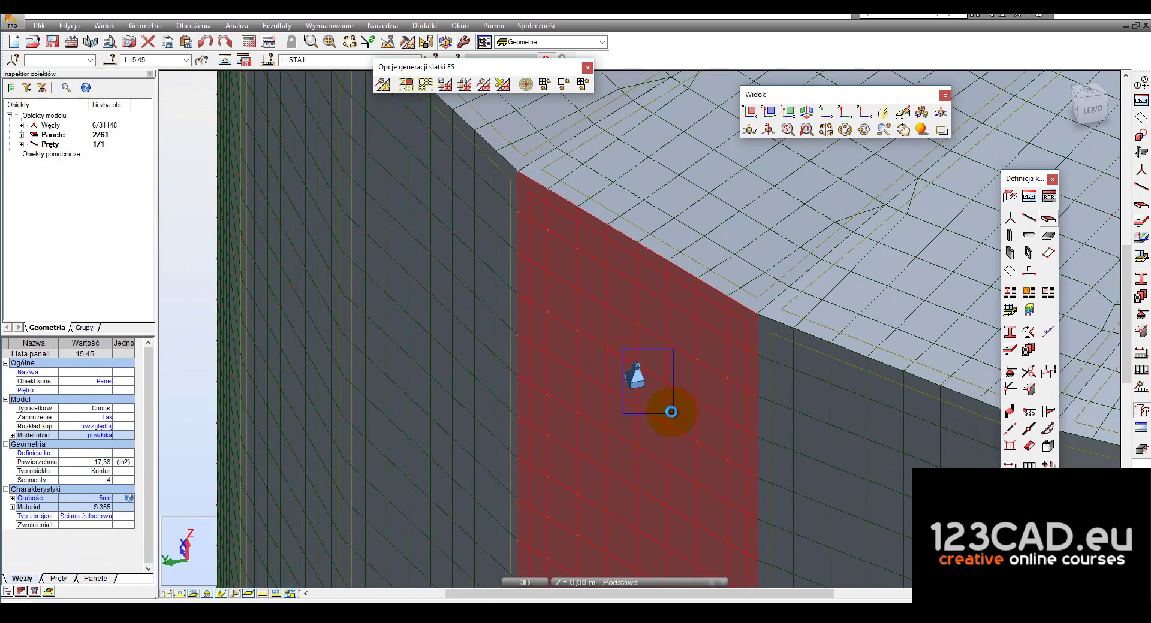
click(239, 62)
mouse_move(810, 413)
shift+middle_down()
mouse_move(761, 405)
mouse_move(873, 450)
mouse_move(940, 355)
mouse_move(840, 323)
mouse_move(863, 343)
shift+middle_up()
Copy the stiffener by vector 0,05; 6,86; 0,00 onto the neighbouring wall panel as bar 159
click(863, 343)
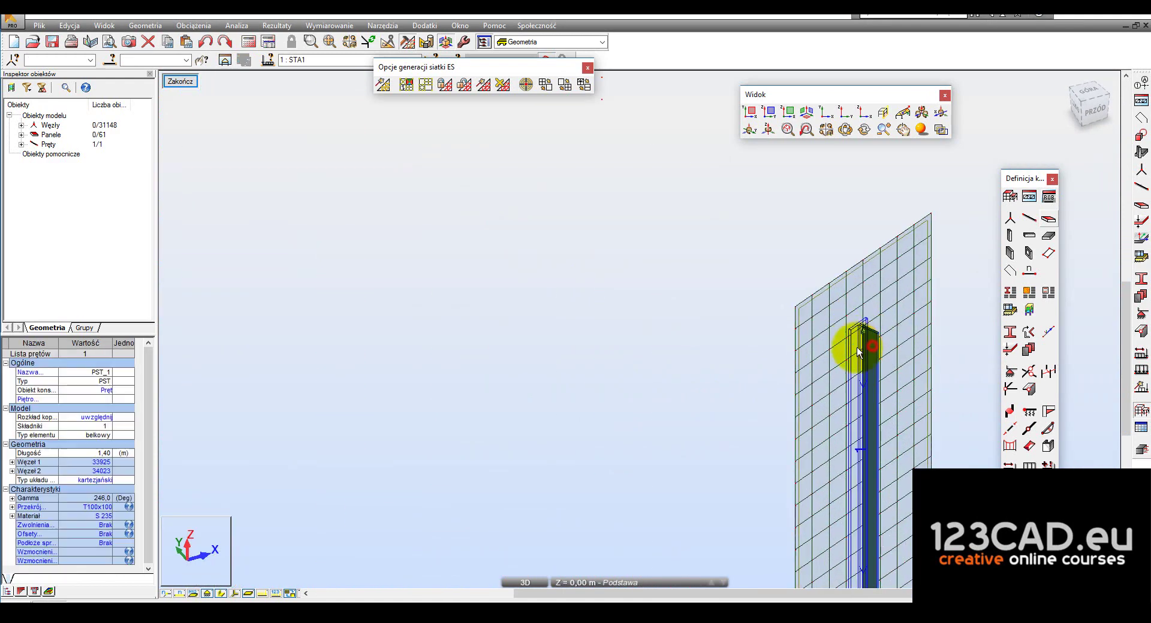
click(83, 26)
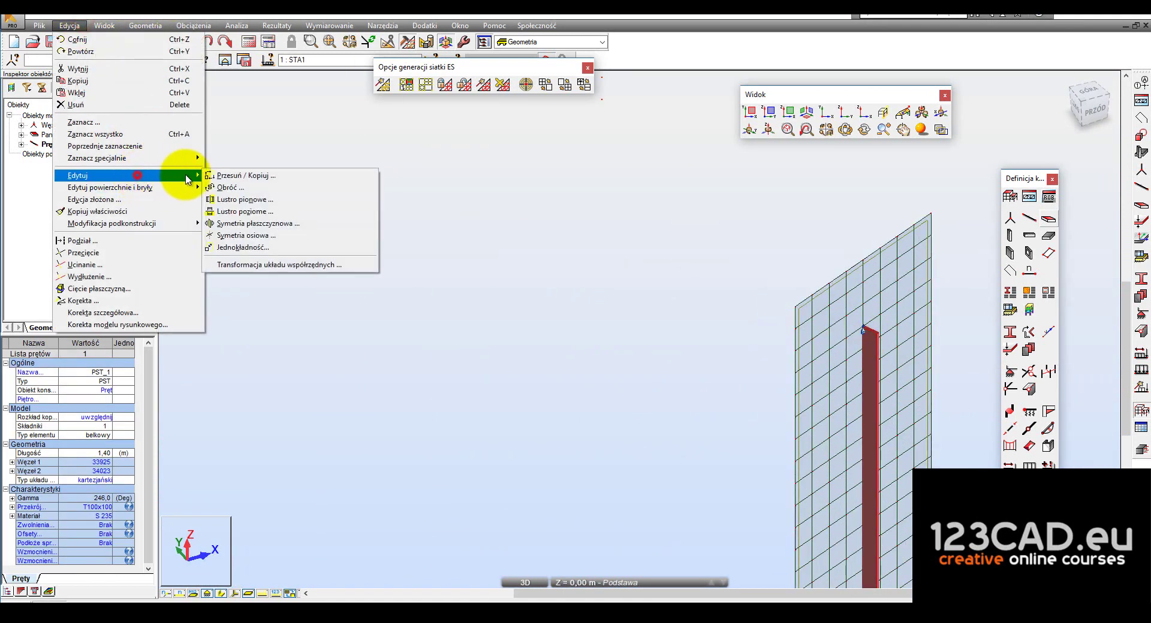
click(197, 174)
click(322, 177)
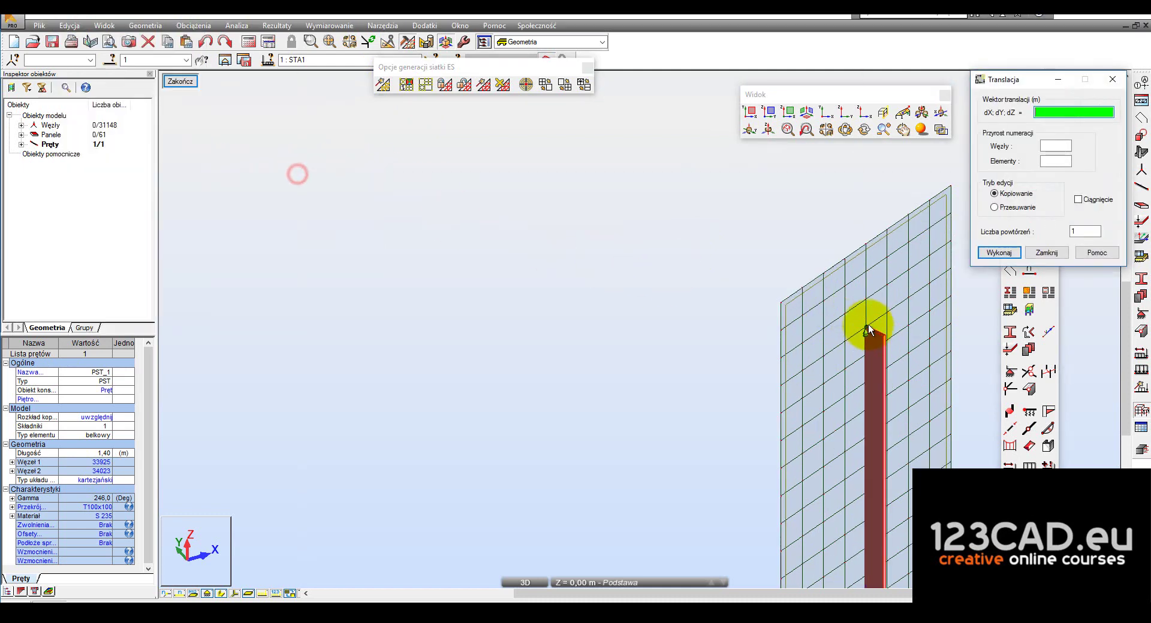
click(863, 330)
scroll(592, 229, down, 2)
scroll(637, 185, up, 3)
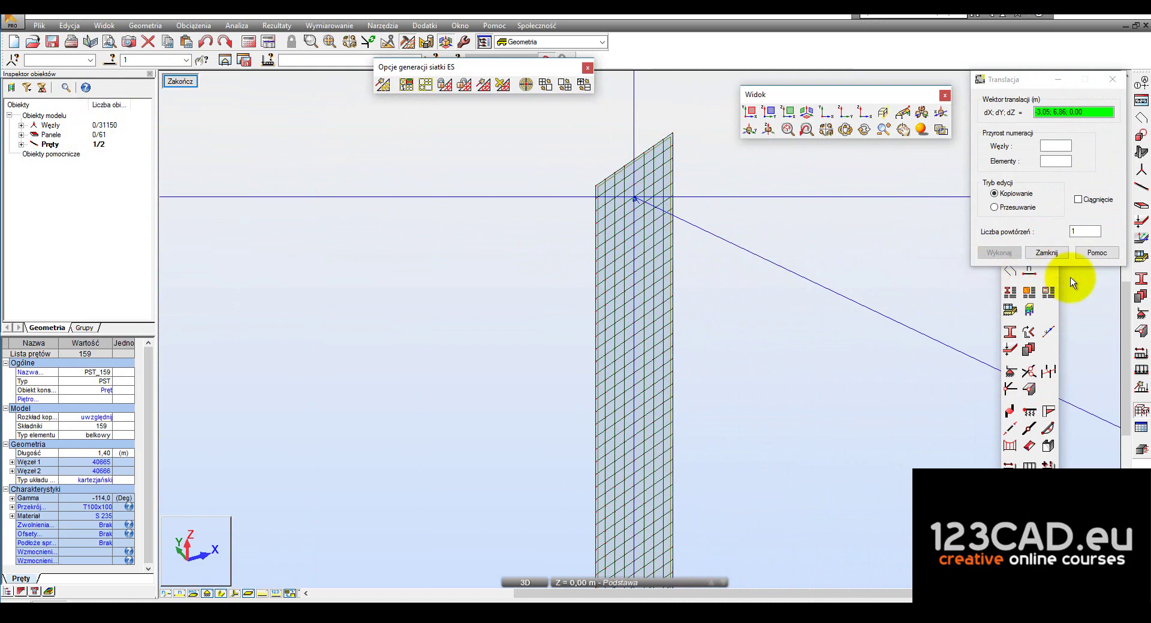
click(1046, 252)
Orbit to inspect the copied bar, then bring up the AutoCAD detail drawing
mouse_move(758, 249)
shift+middle_down()
mouse_move(724, 313)
mouse_move(782, 319)
mouse_move(642, 226)
shift+middle_up()
shift+middle_drag(839, 423, 771, 385)
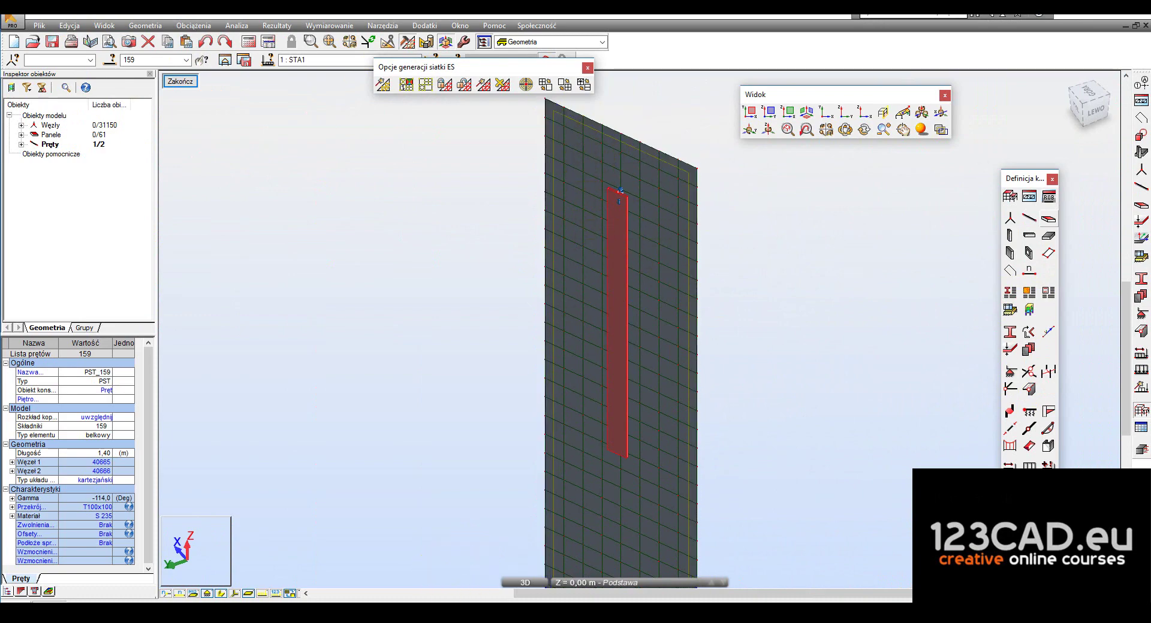
click(437, 611)
click(297, 578)
Zoom and pan the AutoCAD drawing to the Doorsnede A-A flange section details
scroll(610, 416, down, 5)
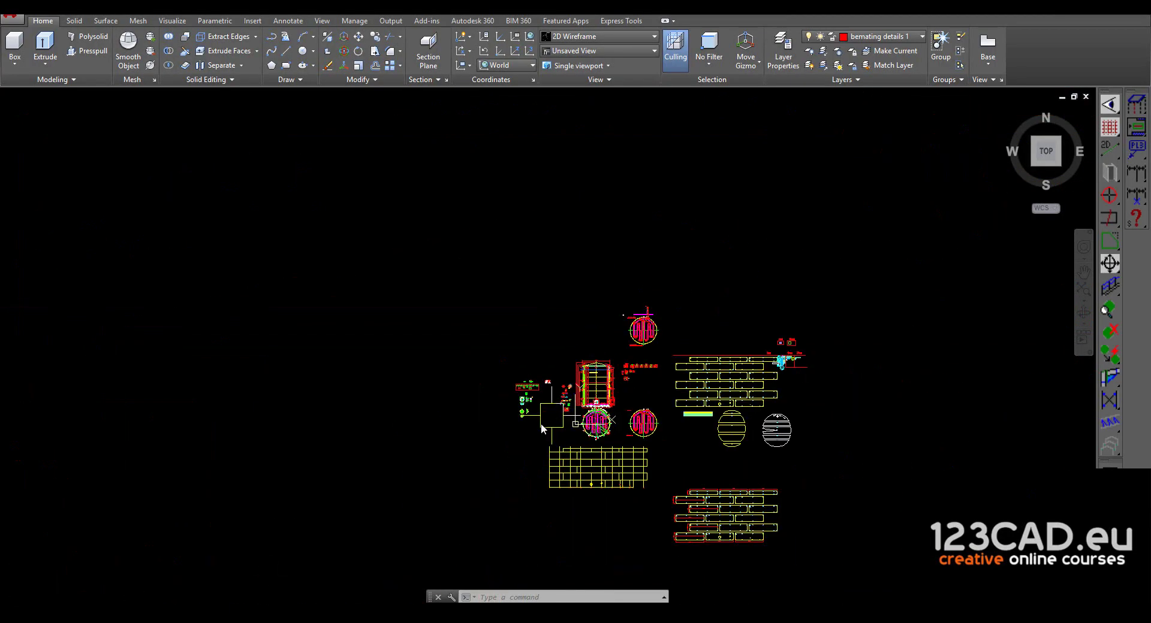
scroll(610, 345, up, 2)
scroll(665, 354, up, 3)
scroll(671, 312, up, 4)
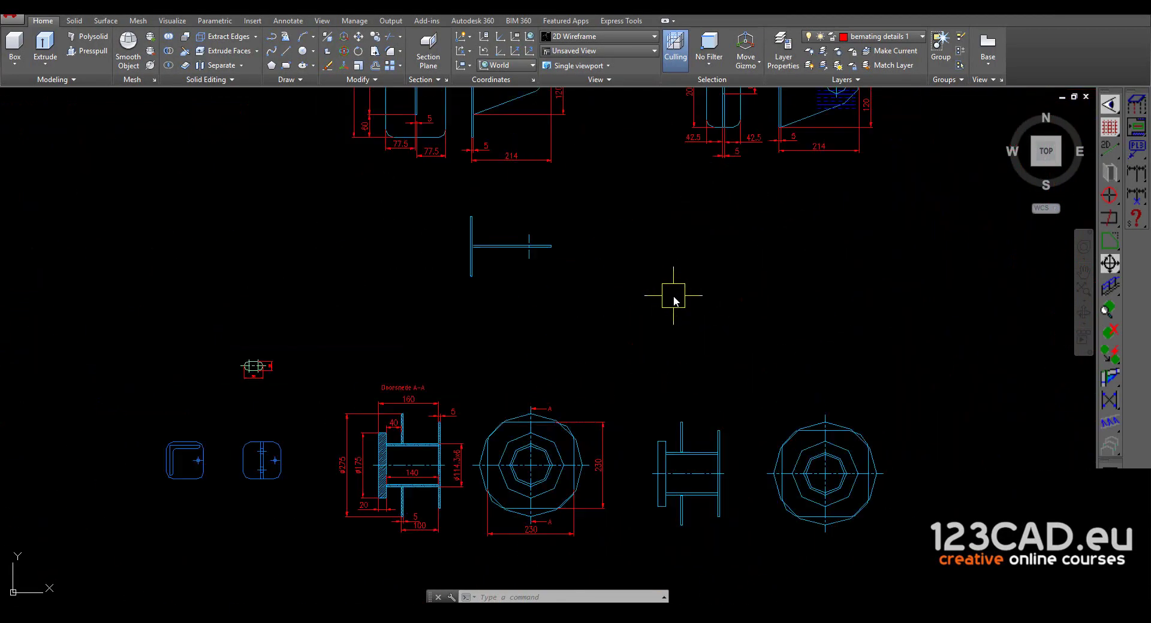
middle_drag(674, 297, 683, 346)
scroll(474, 438, up, 4)
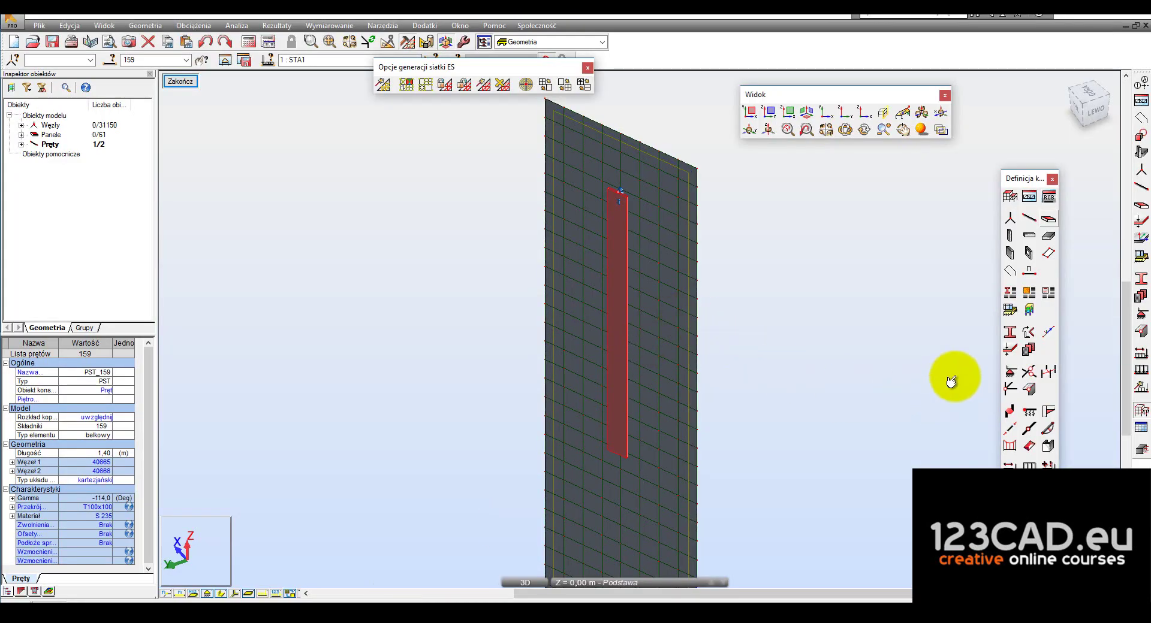
Apply the +90° gamma preset to bar 159 repeatedly until its gamma reads 426°
click(1022, 335)
click(914, 305)
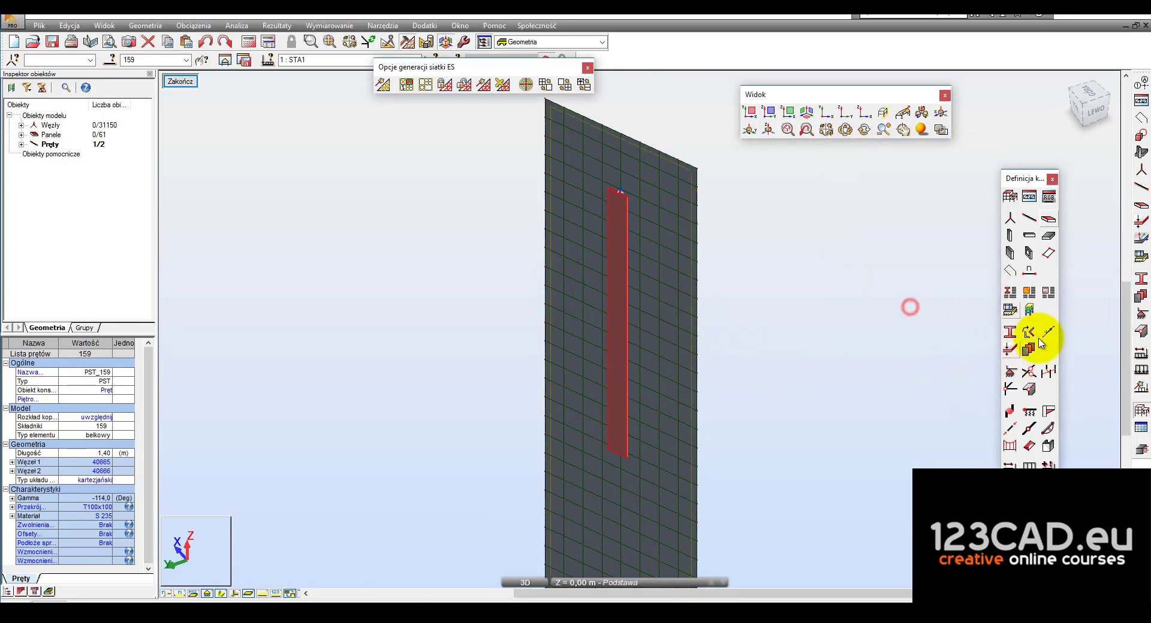
click(1026, 334)
click(1032, 136)
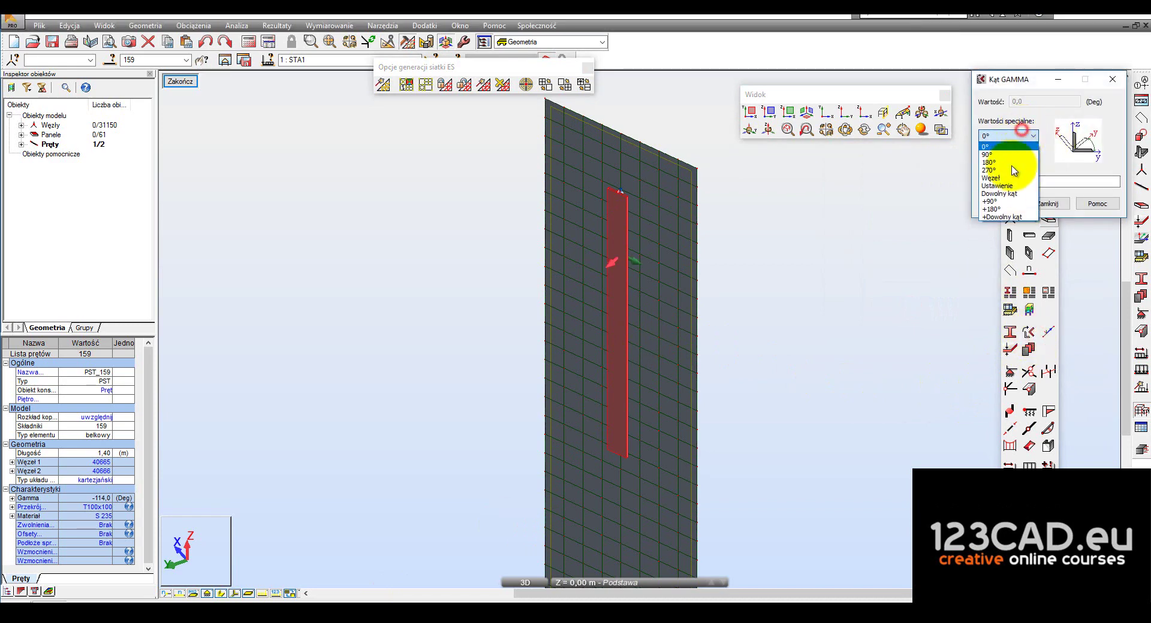
click(1000, 203)
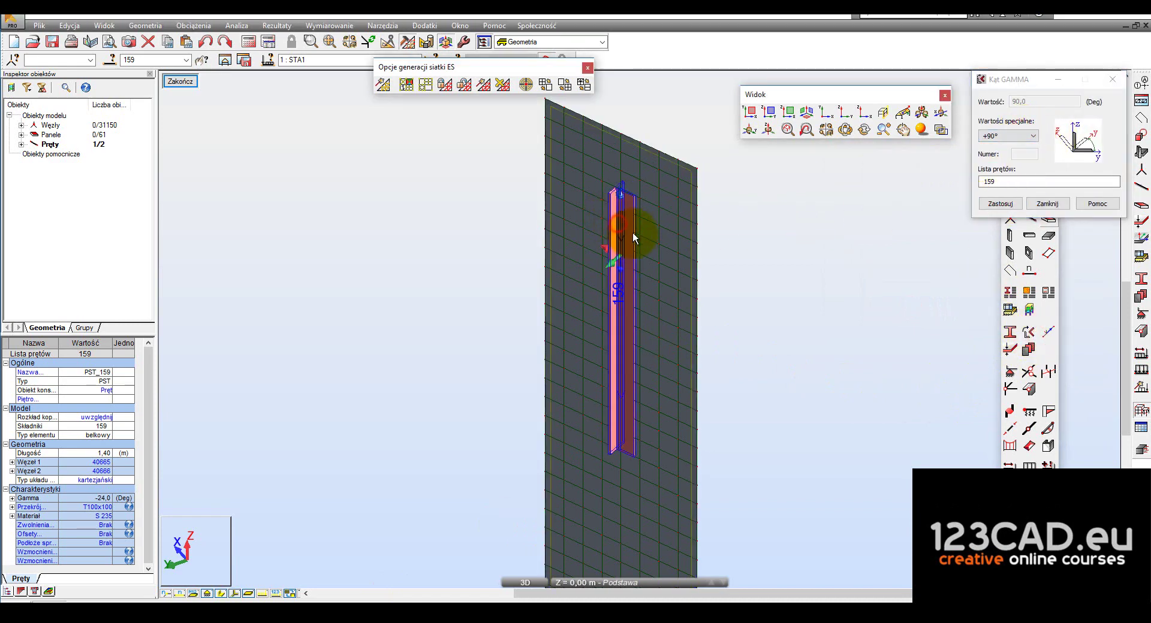
click(629, 223)
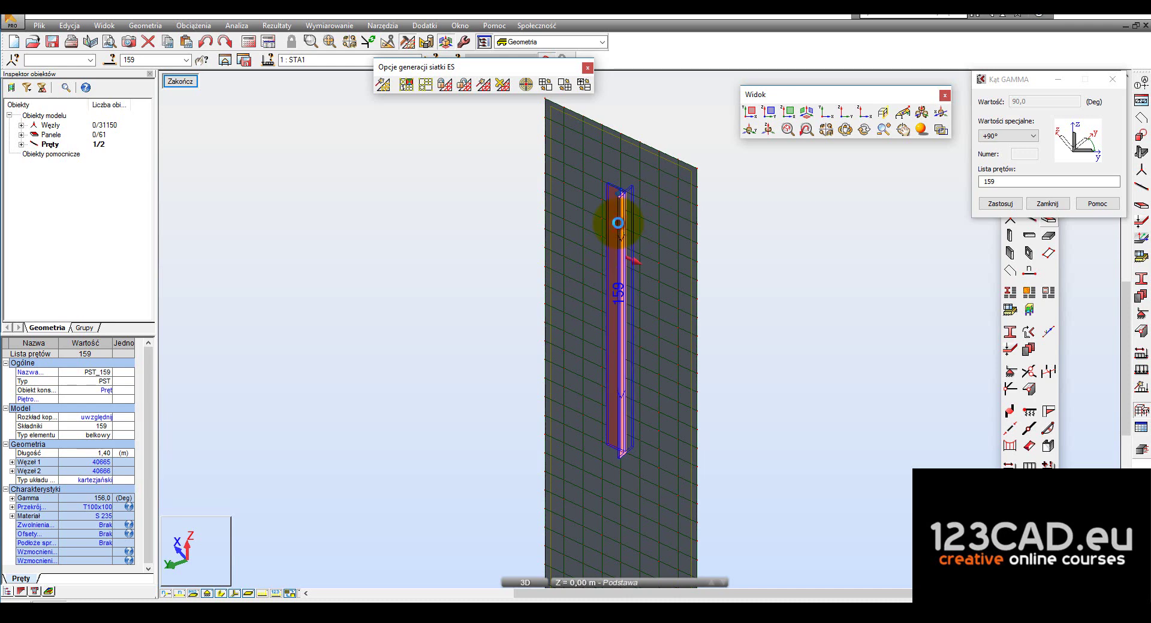
click(620, 223)
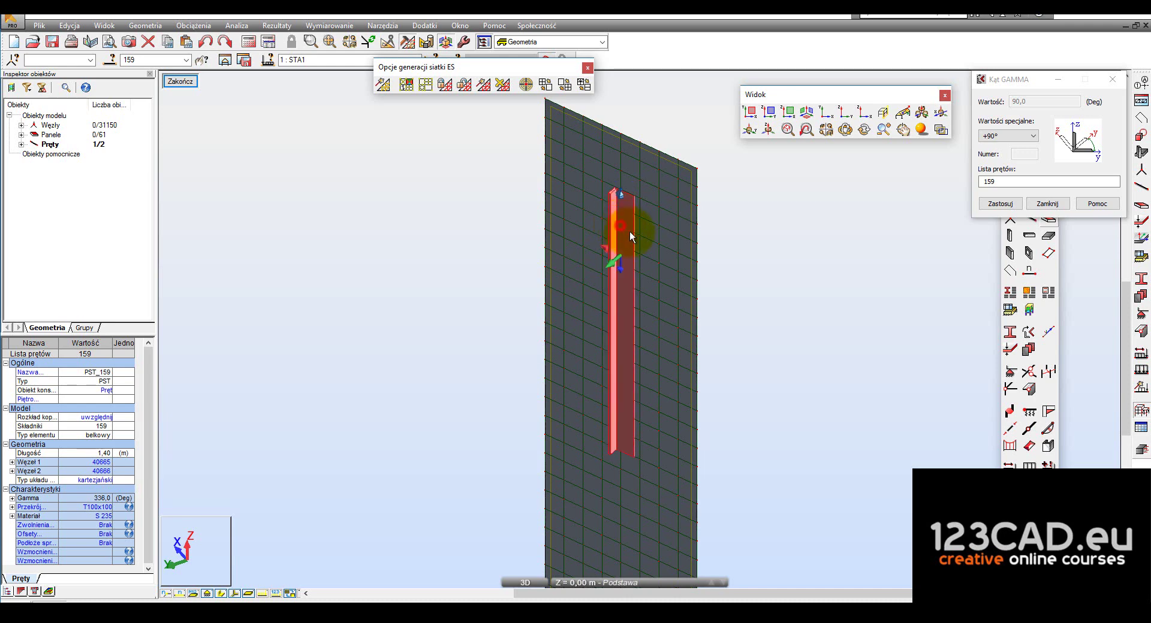
click(618, 217)
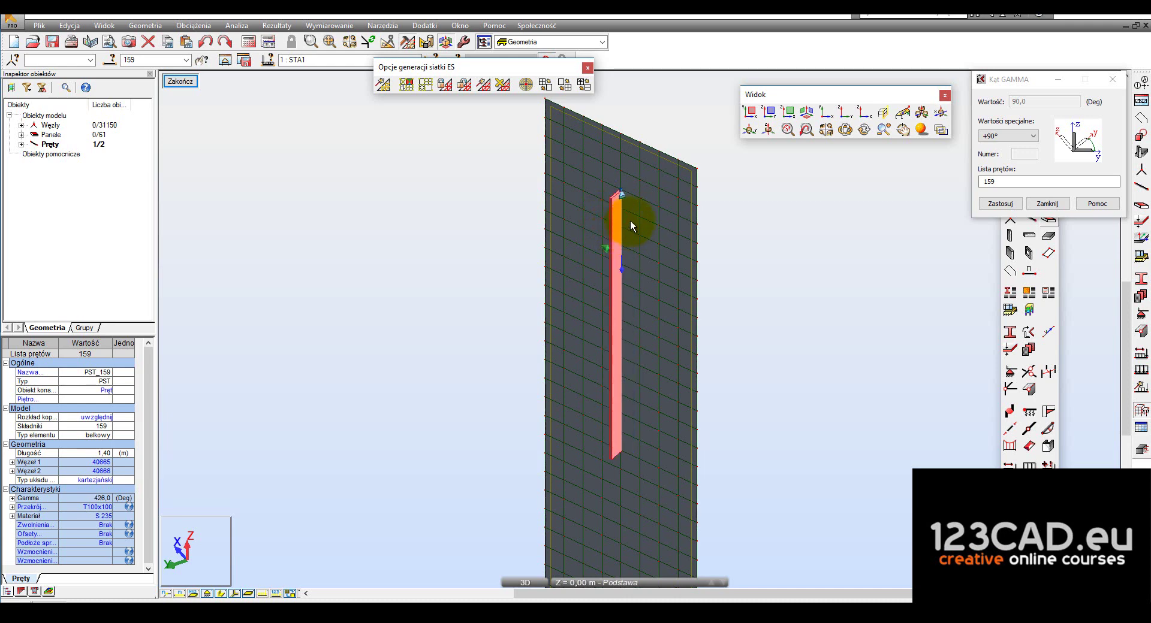
click(1048, 204)
scroll(684, 395, down, 5)
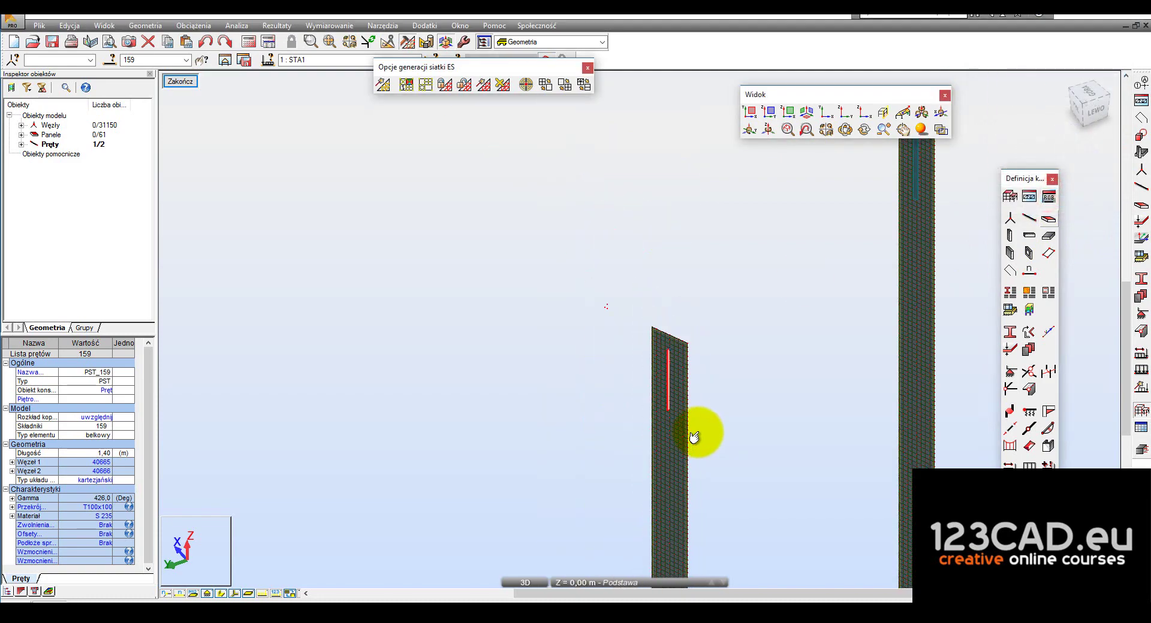
mouse_move(693, 438)
shift+middle_down()
mouse_move(789, 468)
mouse_move(584, 326)
shift+middle_up()
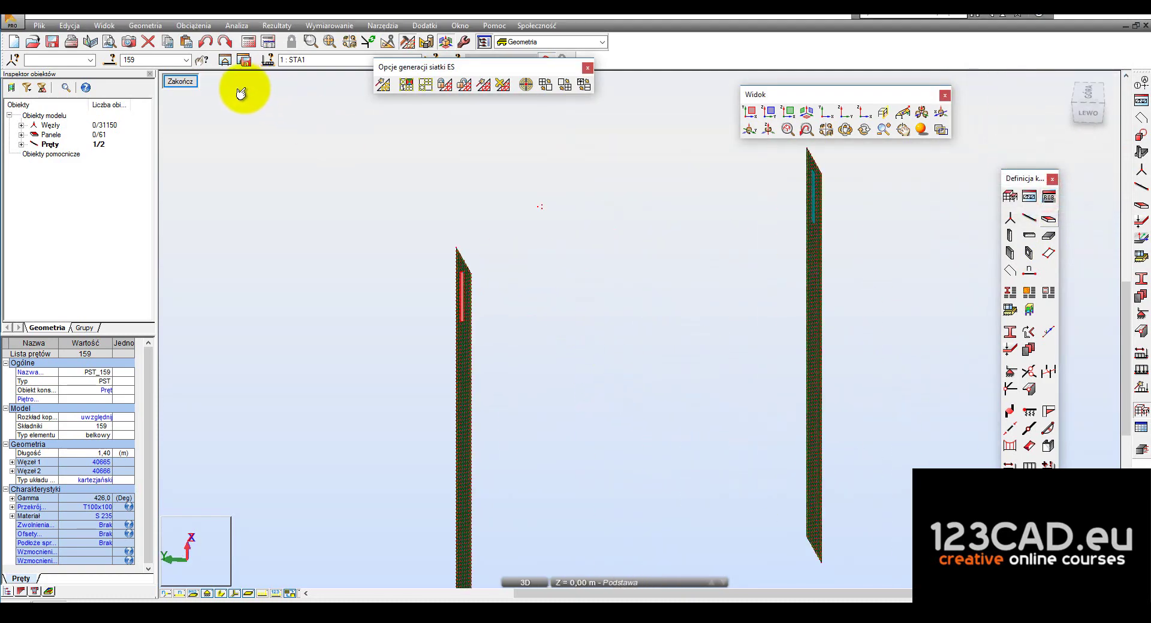
Finish the bar edit and save the project under the new name tank4.rtd
click(175, 81)
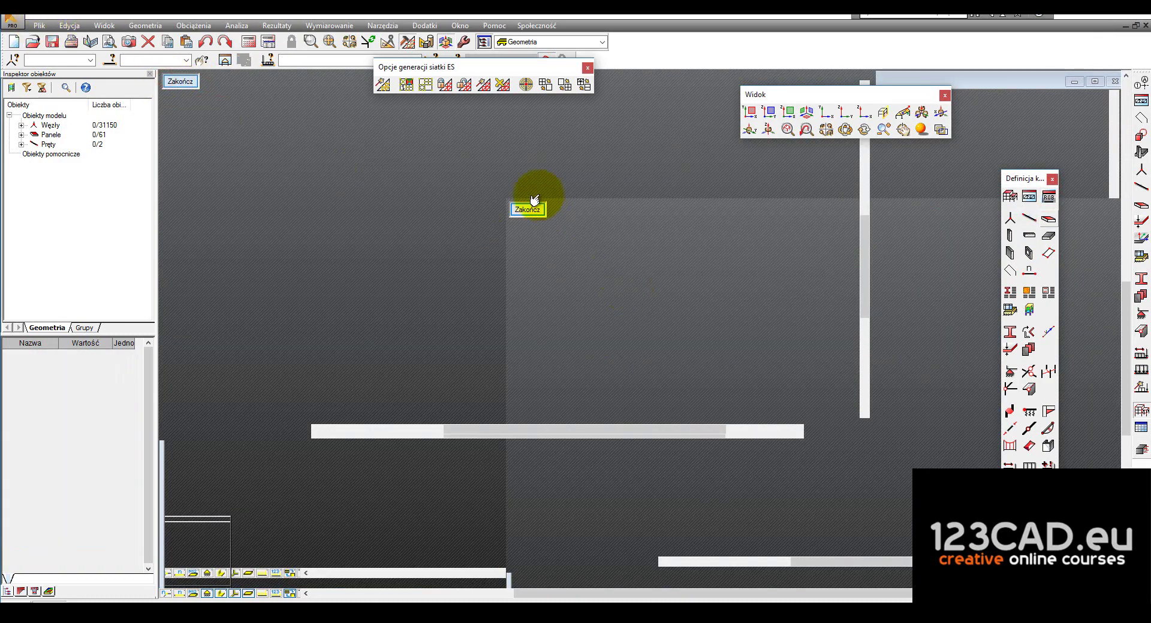
scroll(436, 288, down, 5)
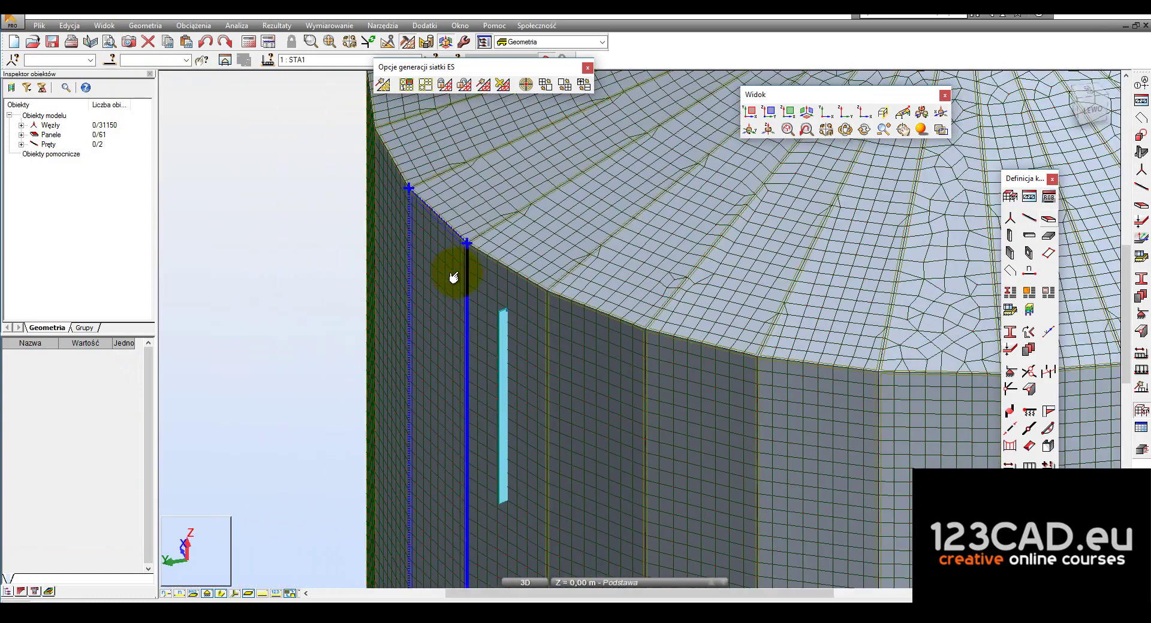
scroll(450, 259, down, 5)
click(41, 26)
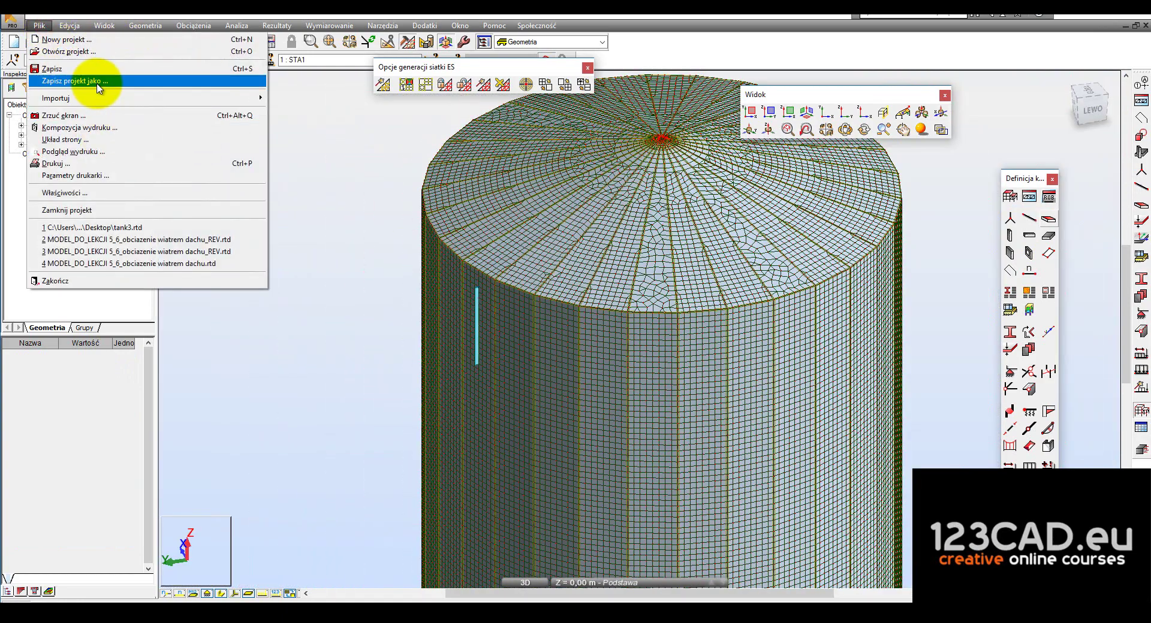
click(89, 80)
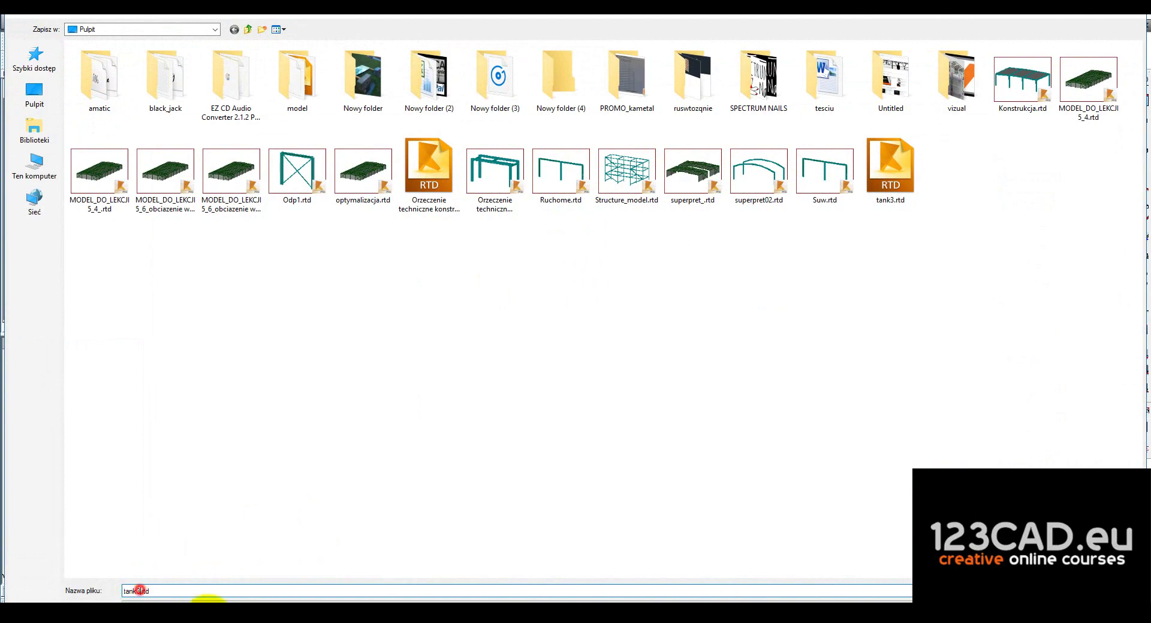
key(BackSpace)
key(Return)
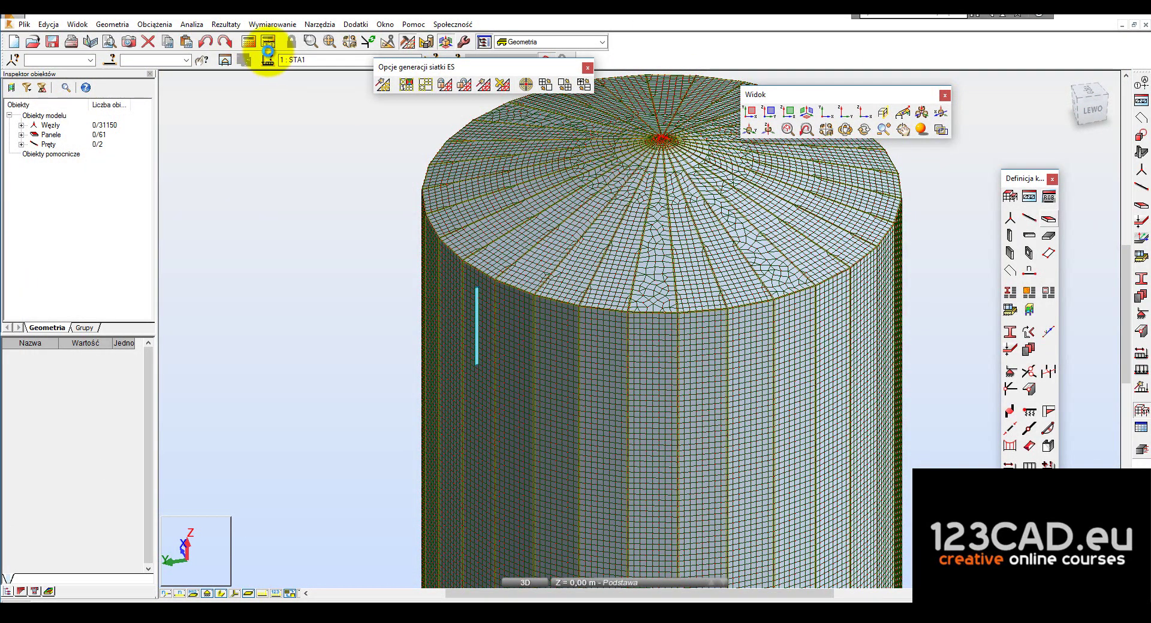
click(259, 52)
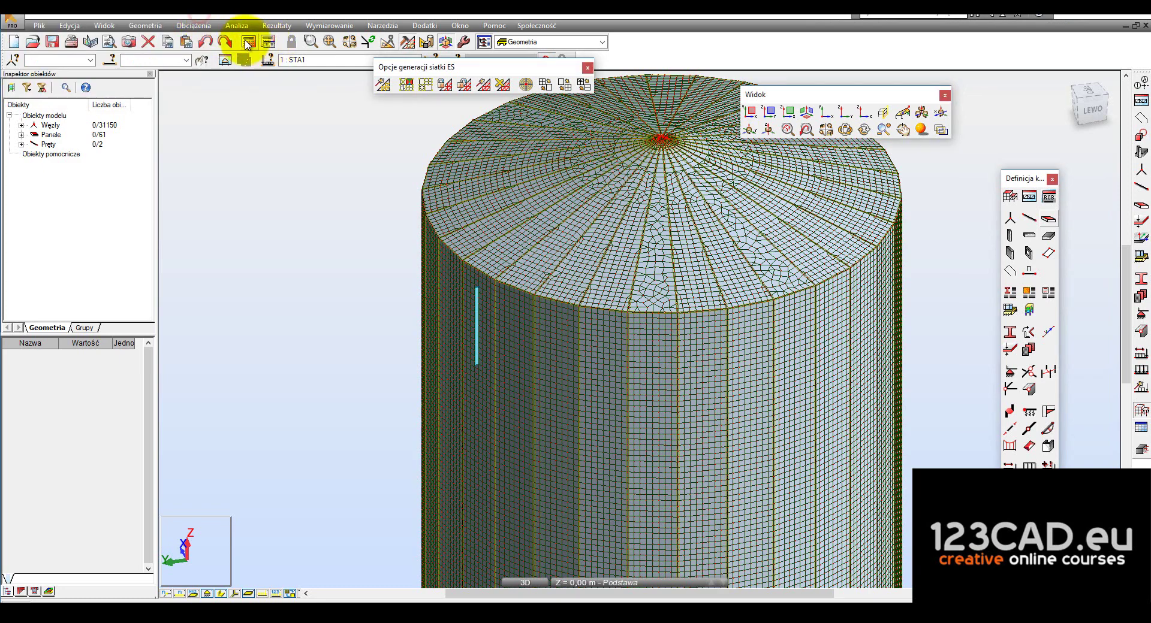
Run the static calculation and dismiss the inconsistent-mesh-on-edges message when it finishes
click(249, 41)
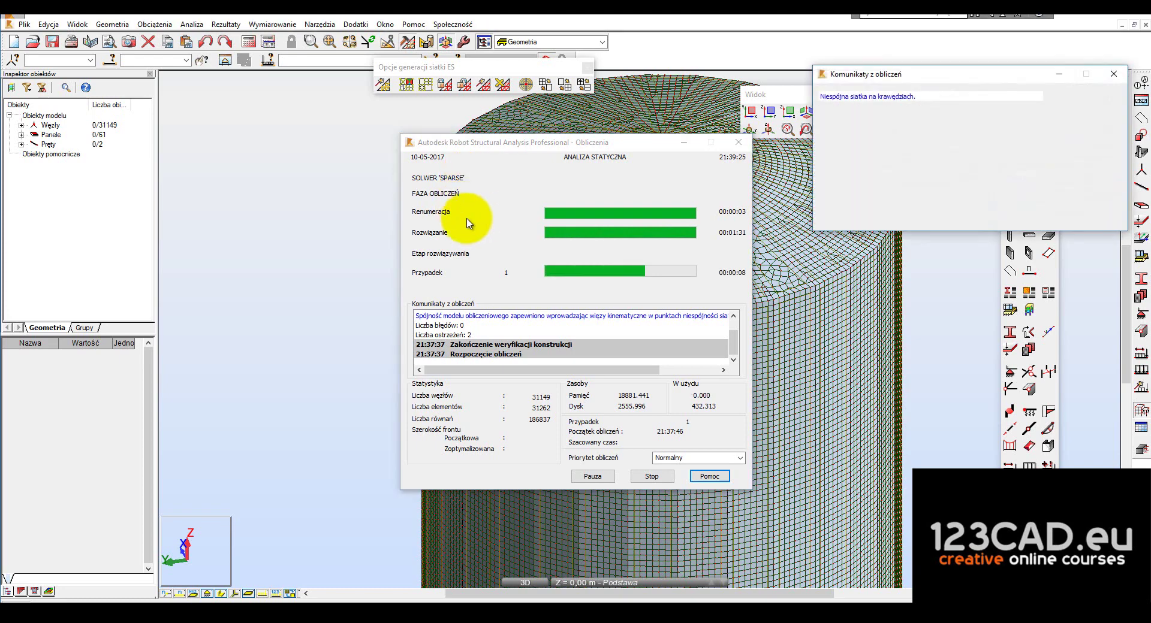
click(1103, 209)
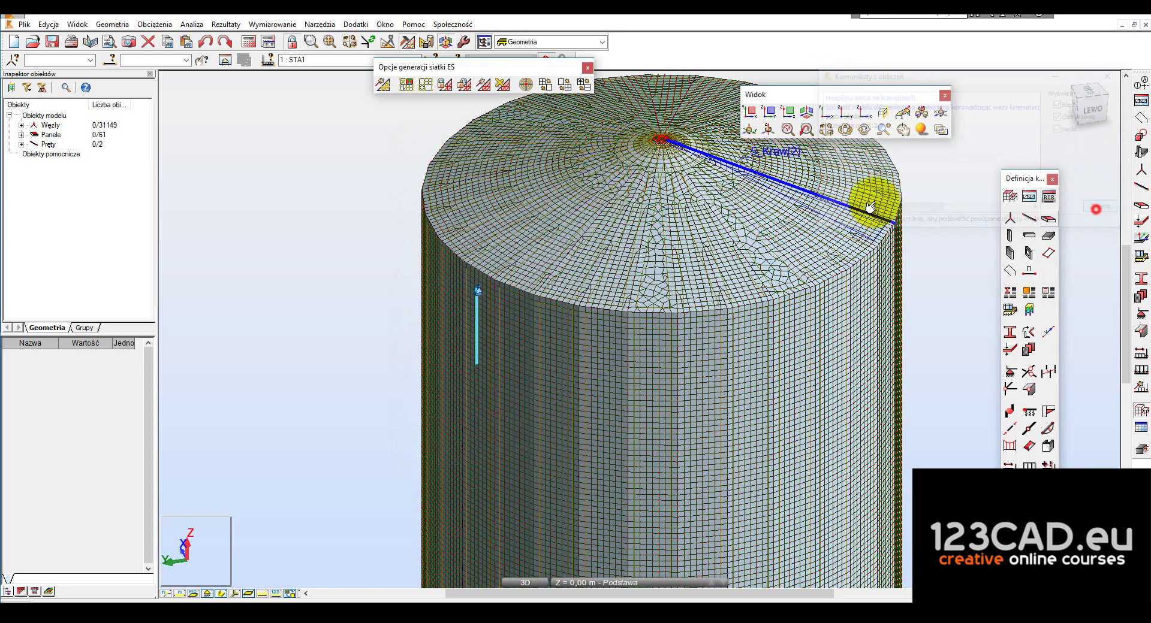
Apply a Przemieszczenia z colour map to the tank, orbit it, and close Mapy
click(246, 25)
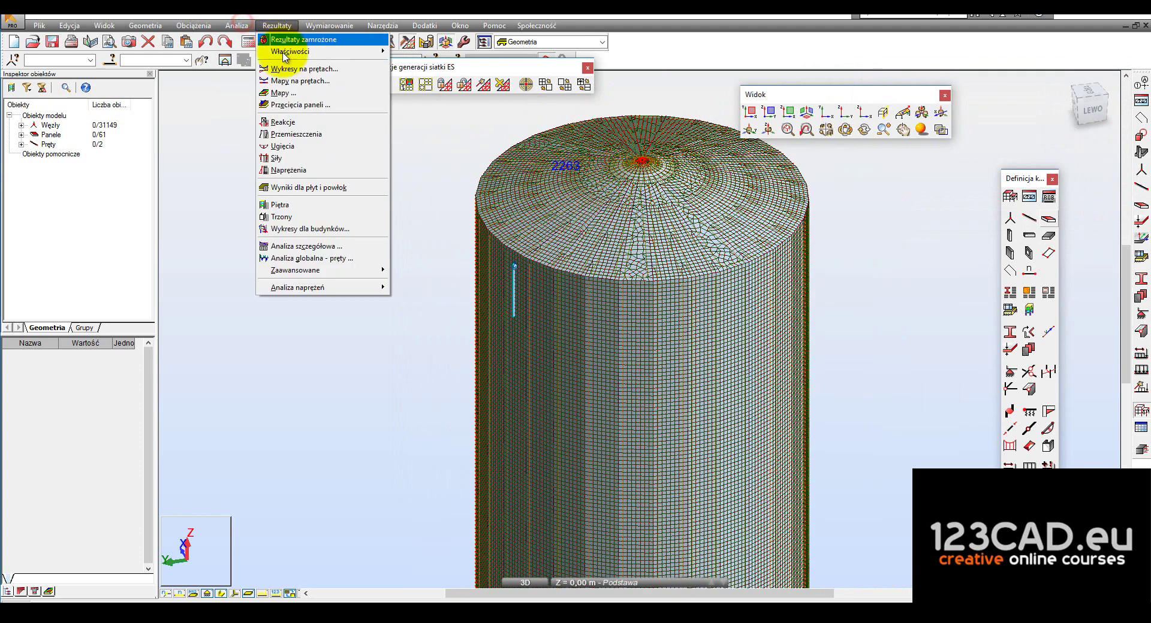
click(290, 86)
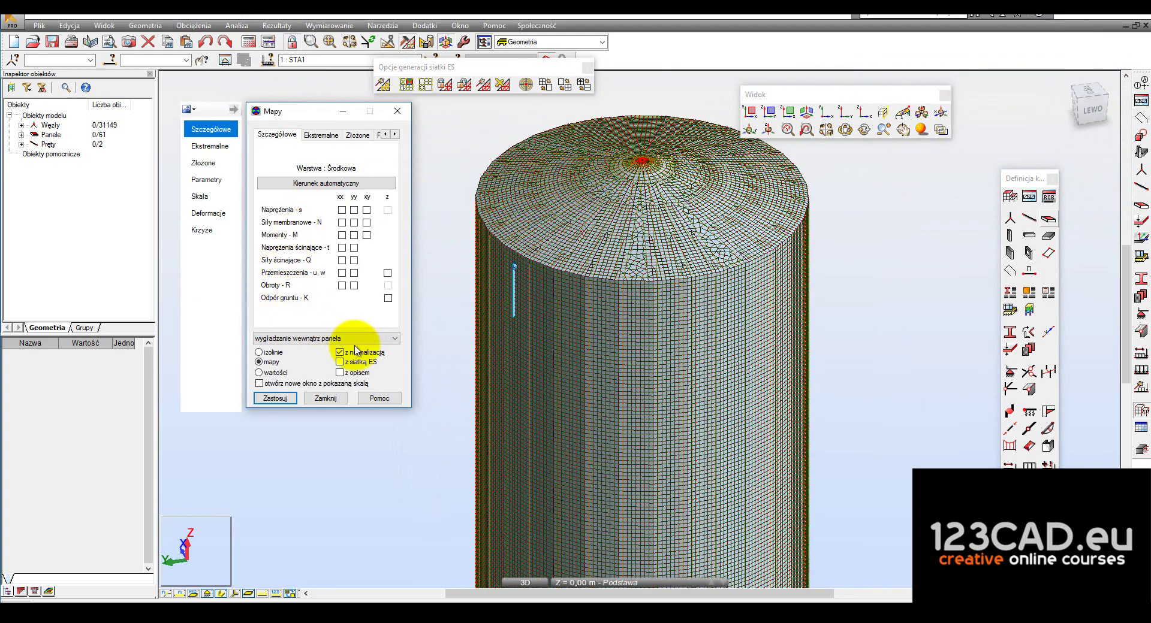
click(387, 273)
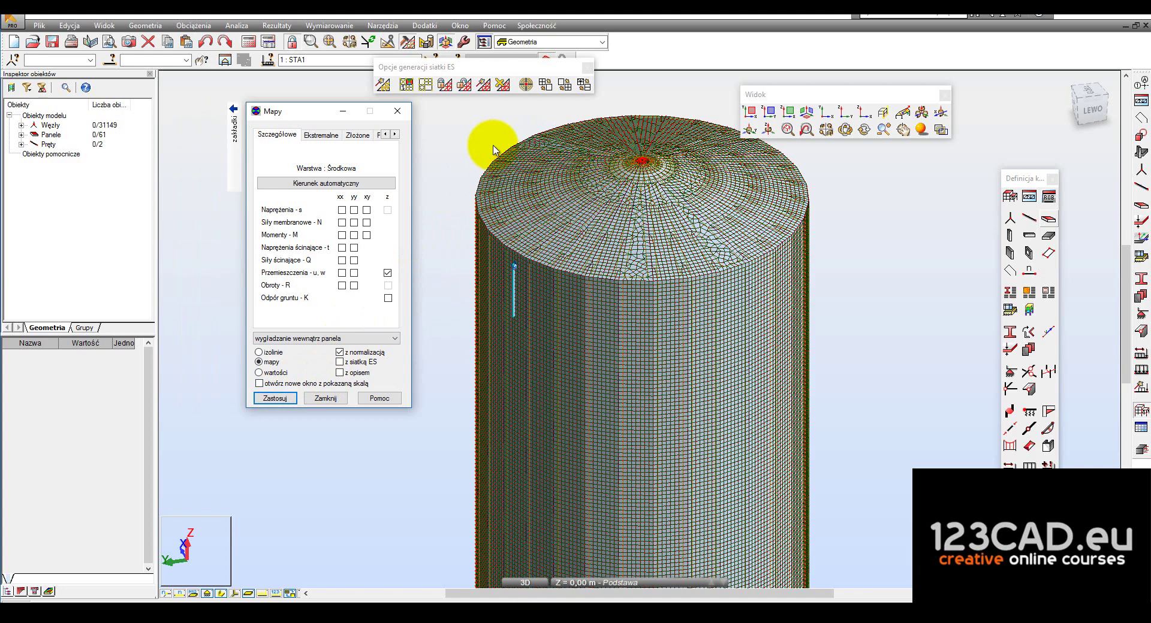
scroll(493, 150, down, 2)
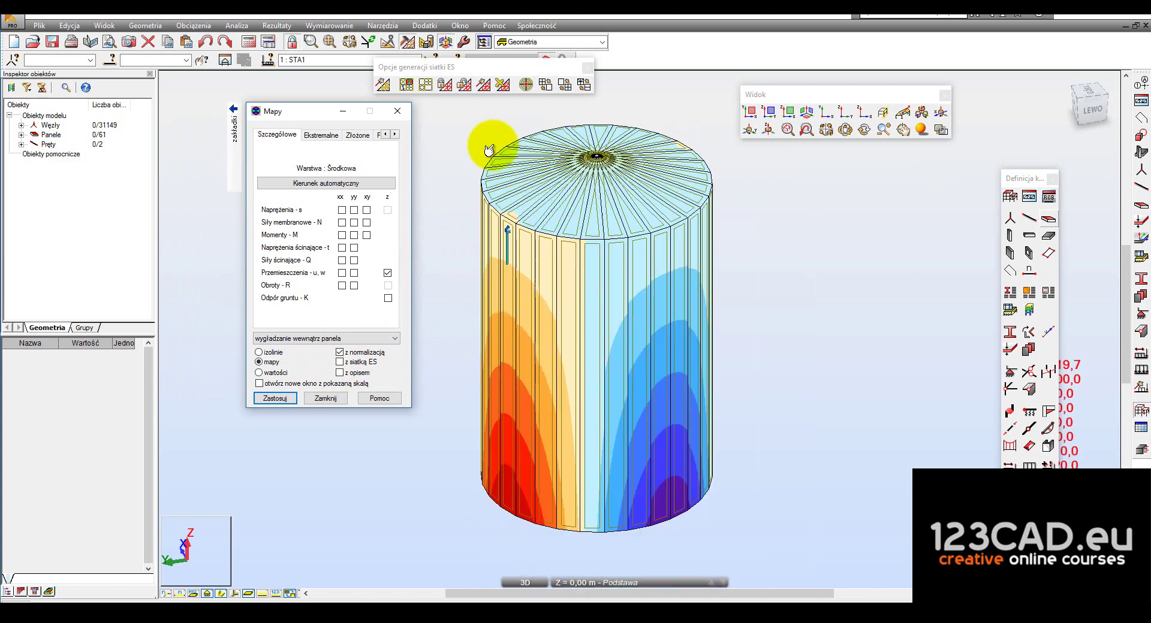
scroll(493, 150, down, 2)
scroll(523, 193, up, 2)
scroll(522, 206, up, 1)
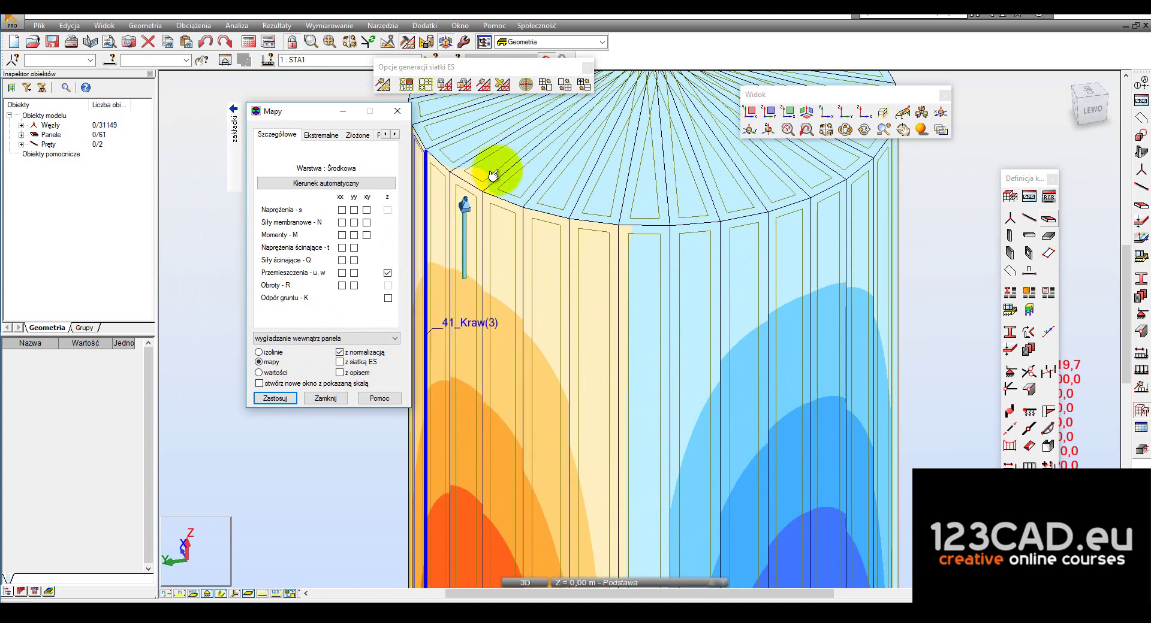
click(845, 129)
mouse_move(739, 277)
mouse_down()
mouse_move(740, 287)
mouse_move(674, 252)
mouse_move(706, 274)
mouse_move(771, 276)
mouse_move(586, 244)
mouse_up()
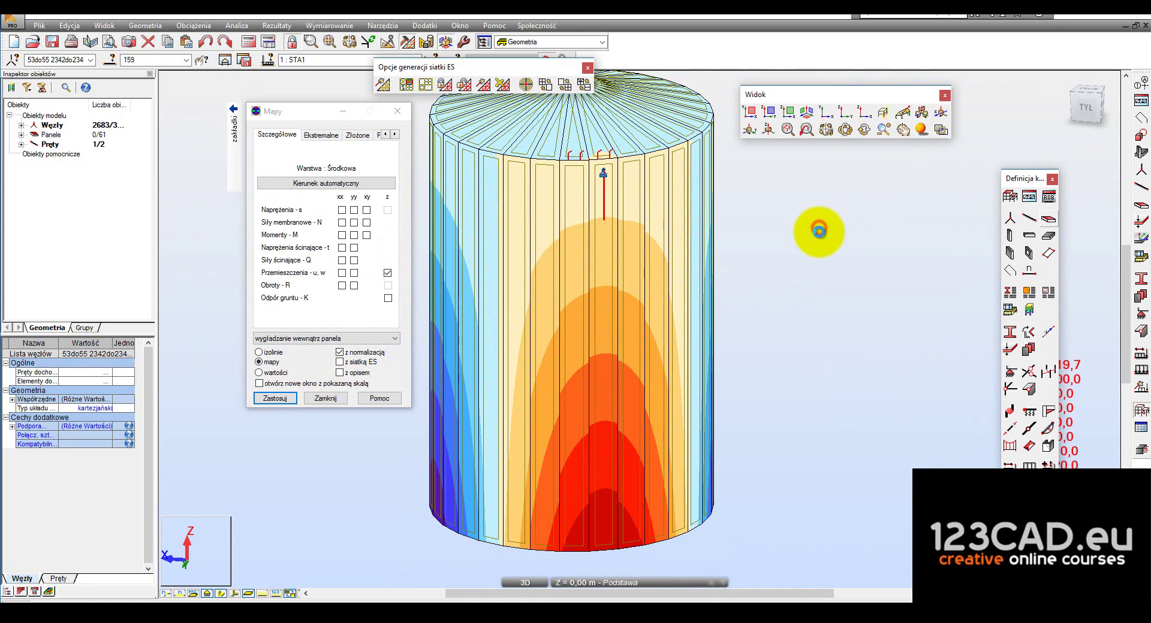
scroll(815, 238, down, 3)
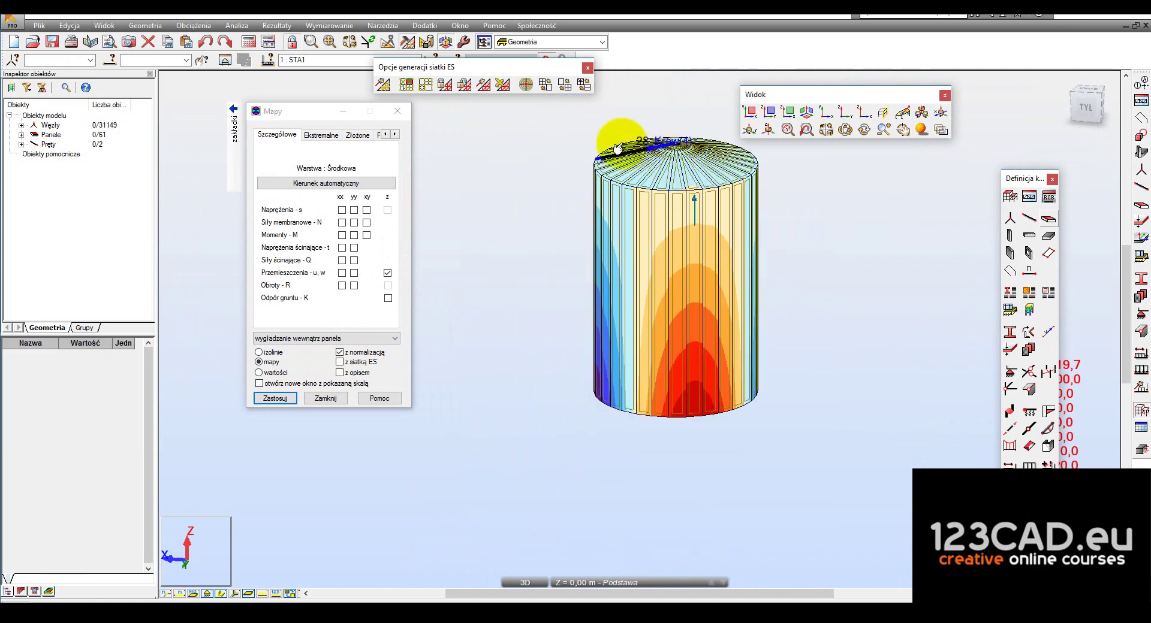
click(53, 41)
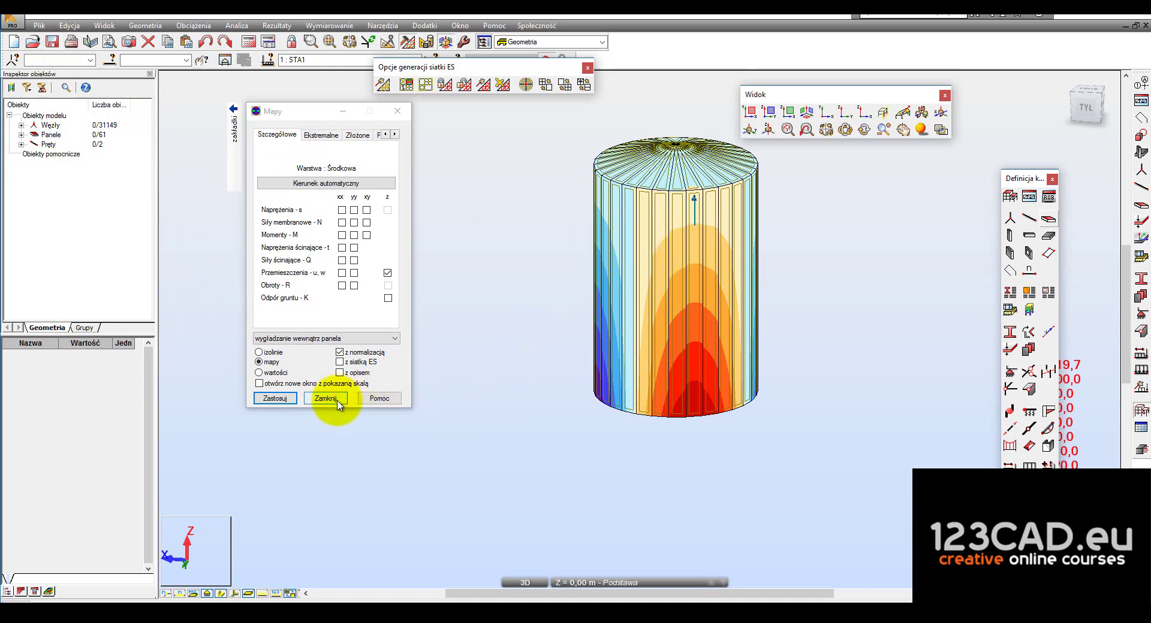
click(337, 401)
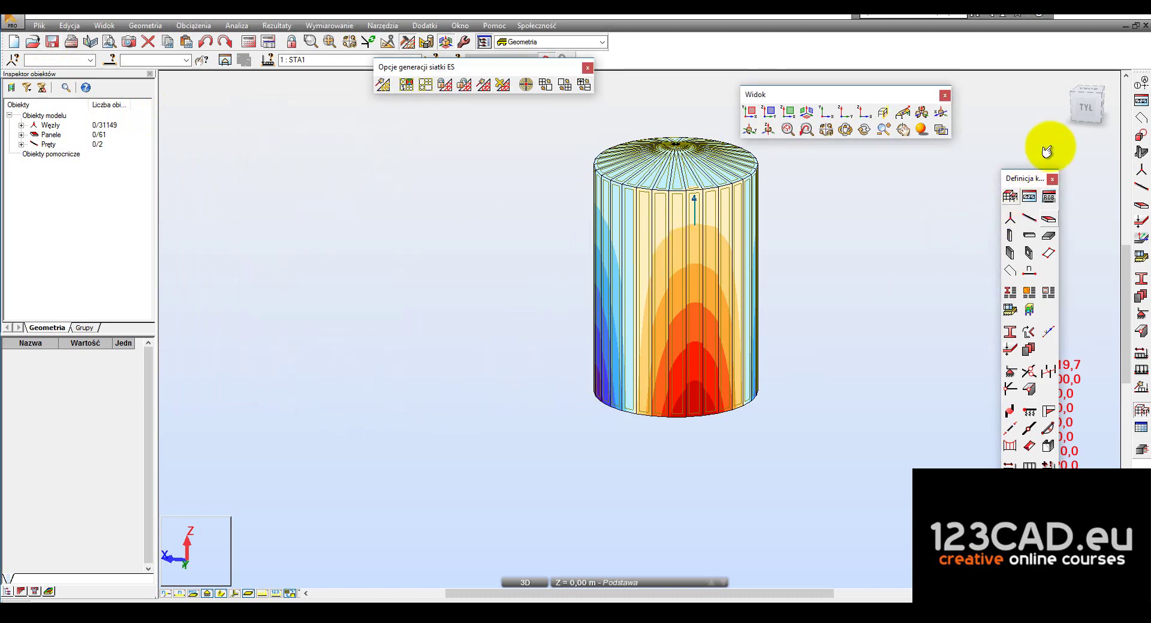
Switch to the TYŁ back elevation and zoom to frame the whole silo with its roof
click(1084, 112)
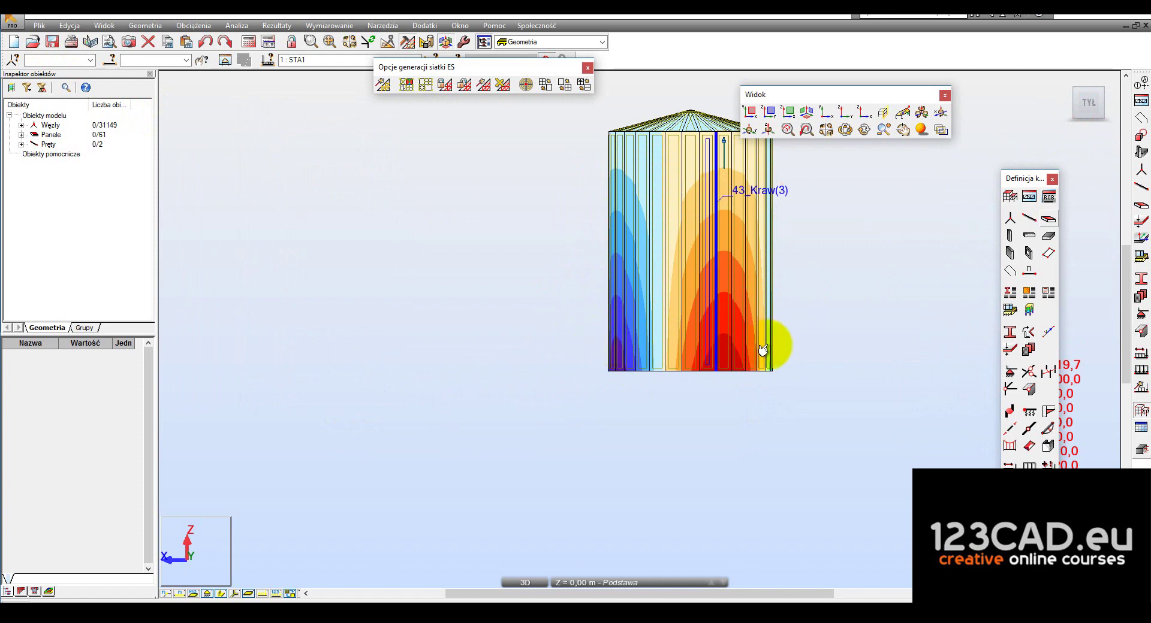
scroll(821, 336, up, 1)
scroll(555, 420, up, 2)
middle_drag(618, 401, 419, 509)
scroll(509, 424, down, 2)
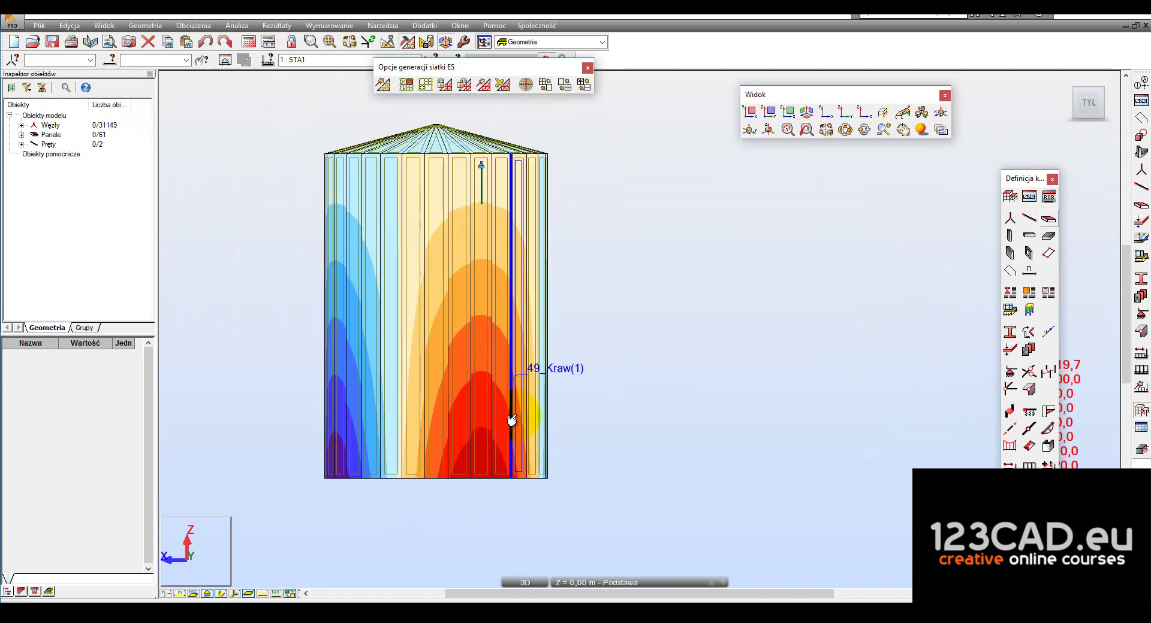